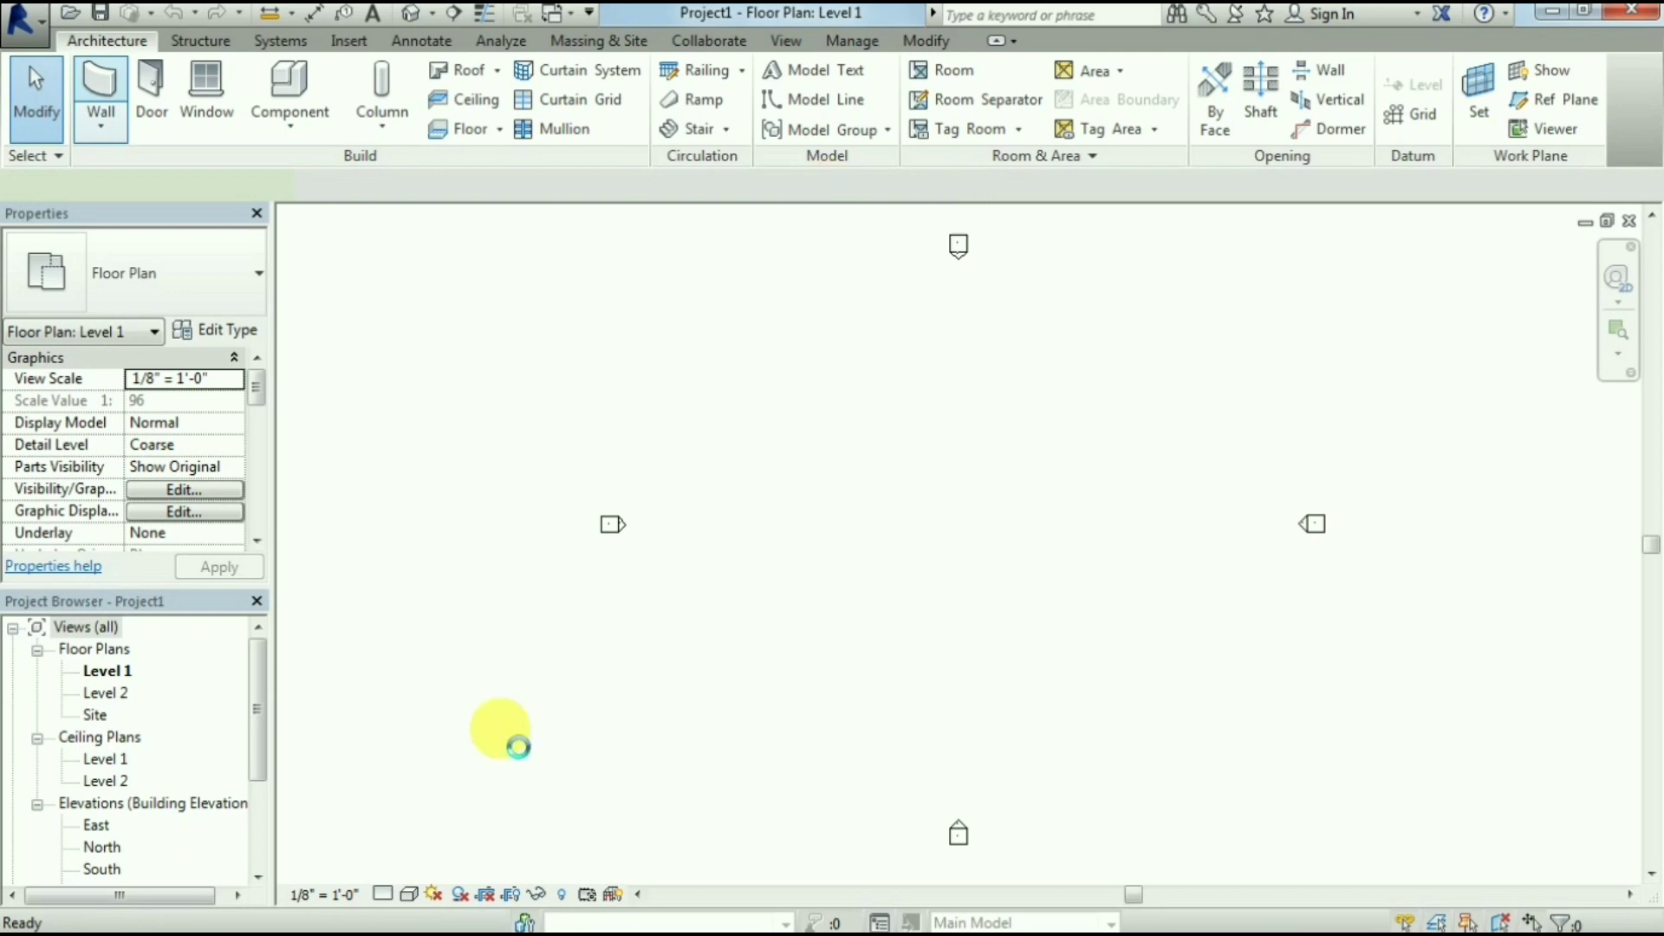
Draw a rectangle of walls on Level 1 with the Wall tool (WA) in Rectangle mode
{"action": "key", "text": "w"}
{"action": "key", "text": "a"}
{"action": "left_click", "coordinate": [1005, 81]}
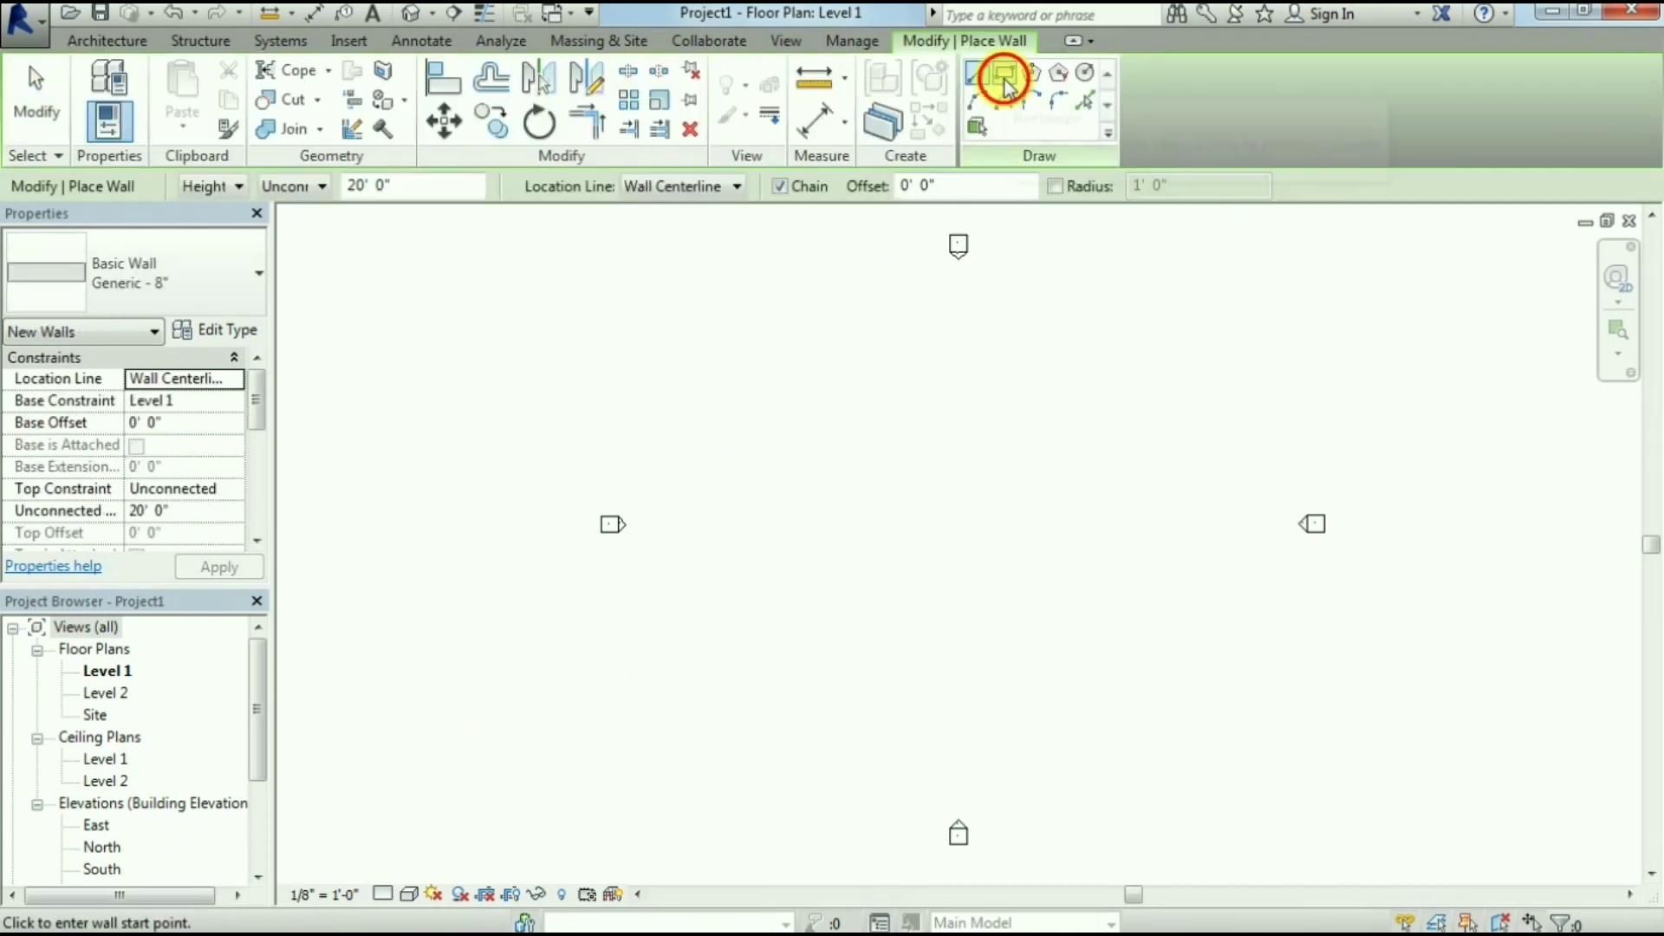
{"action": "left_click", "coordinate": [1054, 561]}
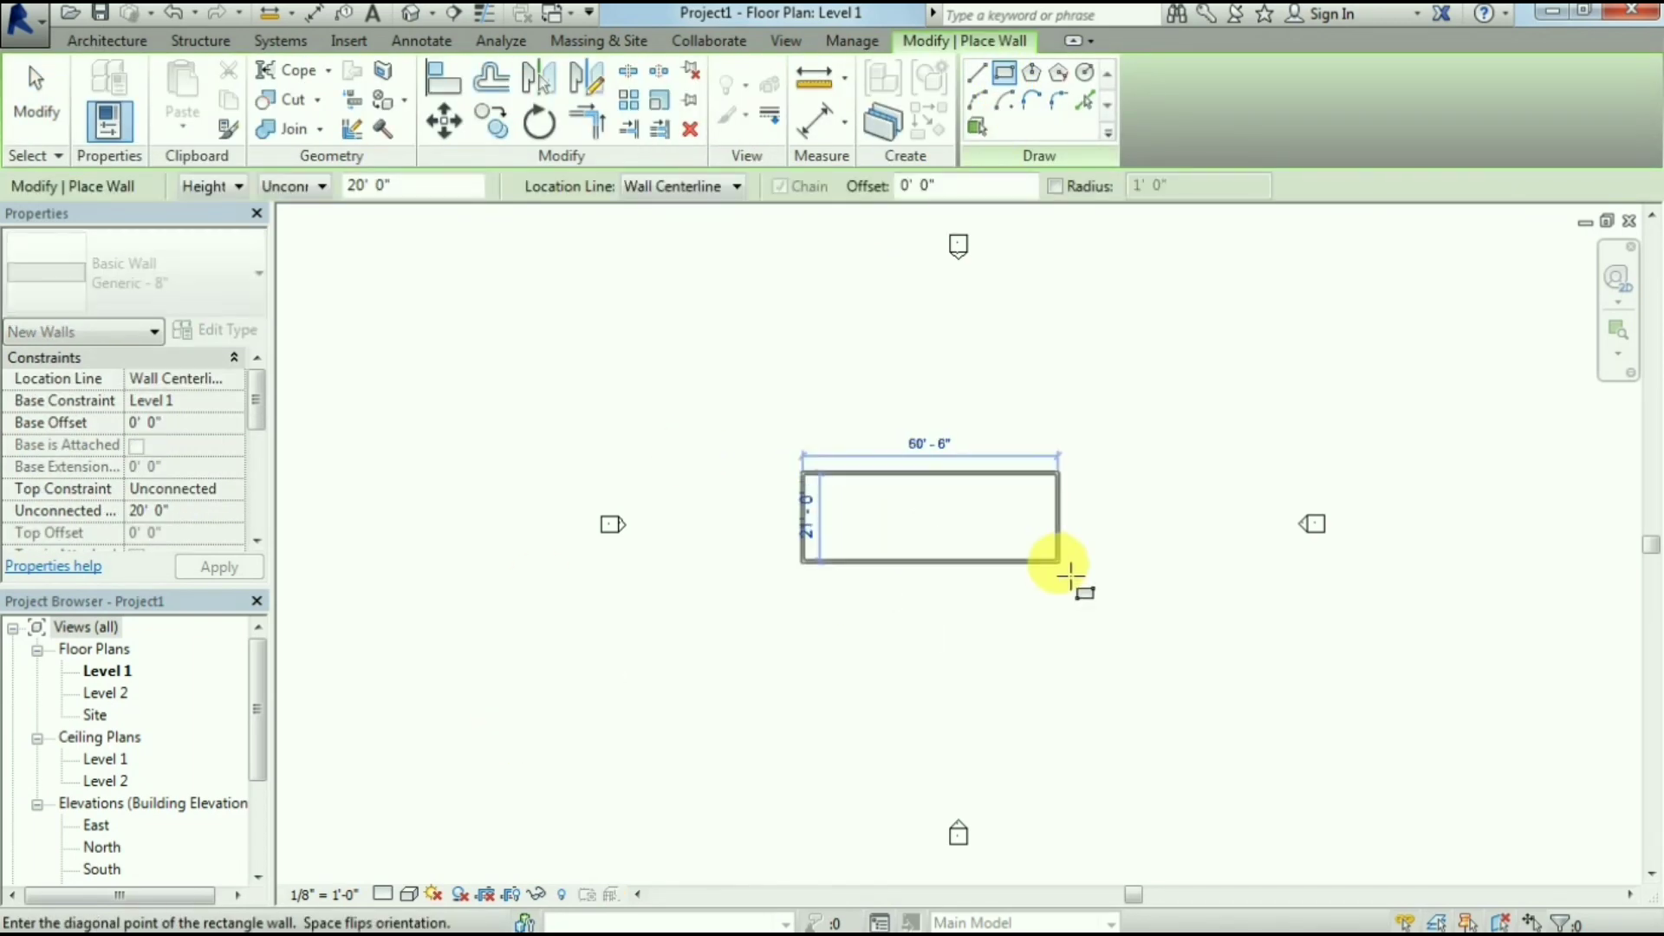
{"action": "scroll", "coordinate": [1005, 516], "scroll_direction": "up", "scroll_amount": 2}
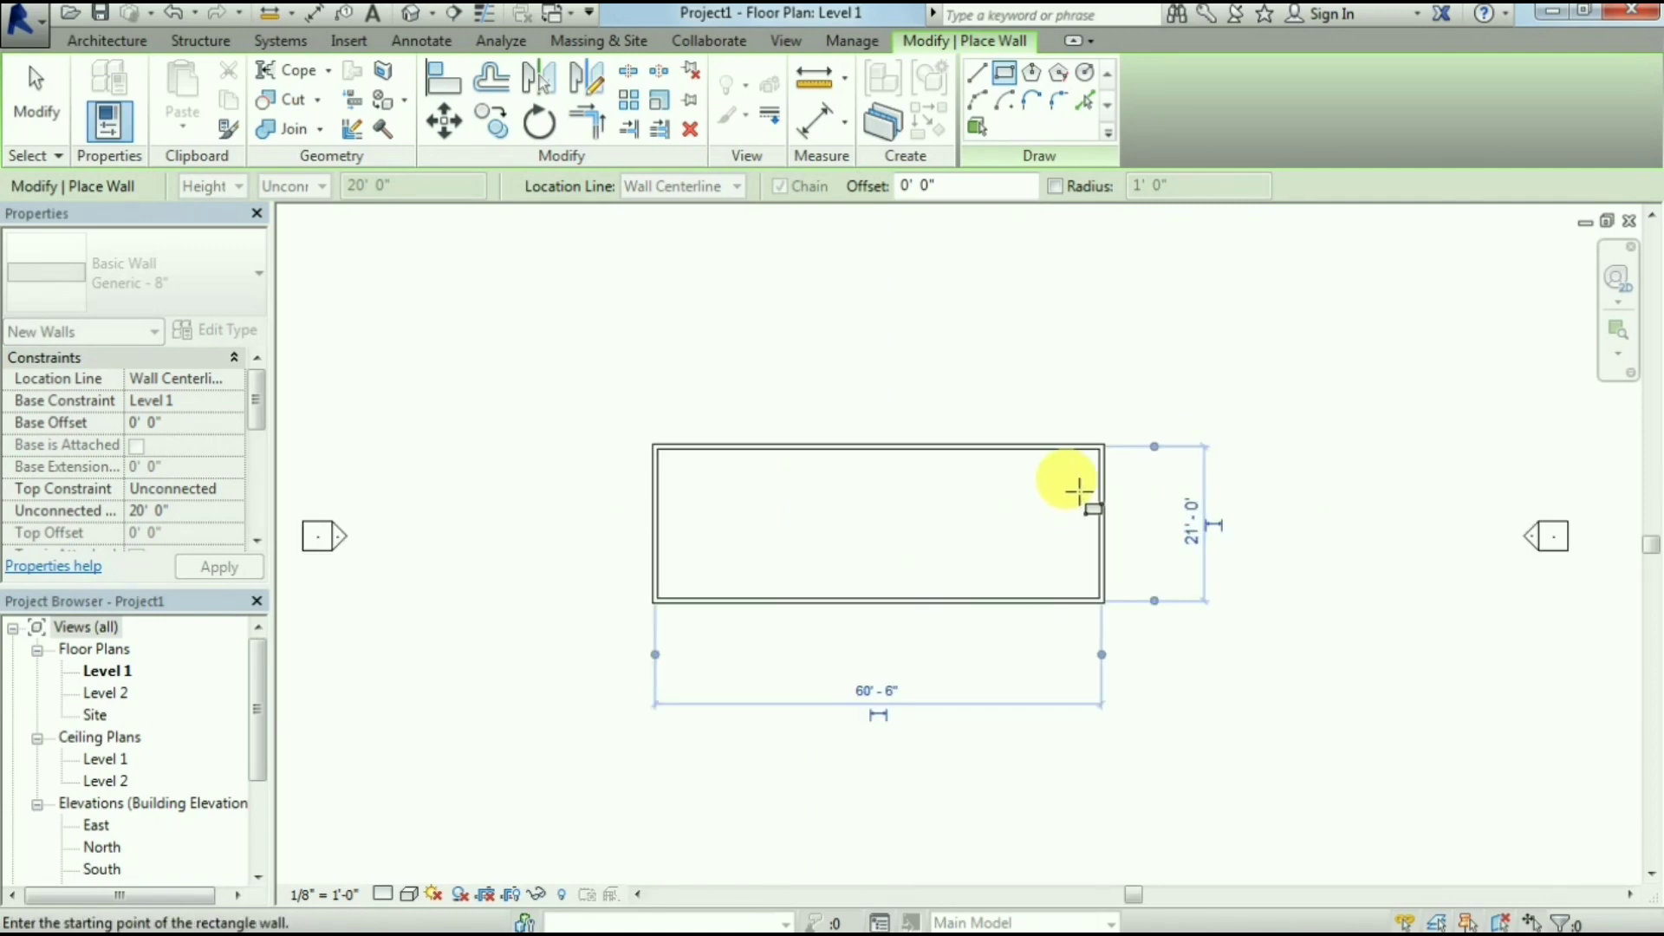
{"action": "key", "text": "Escape"}
{"action": "key", "text": "Escape"}
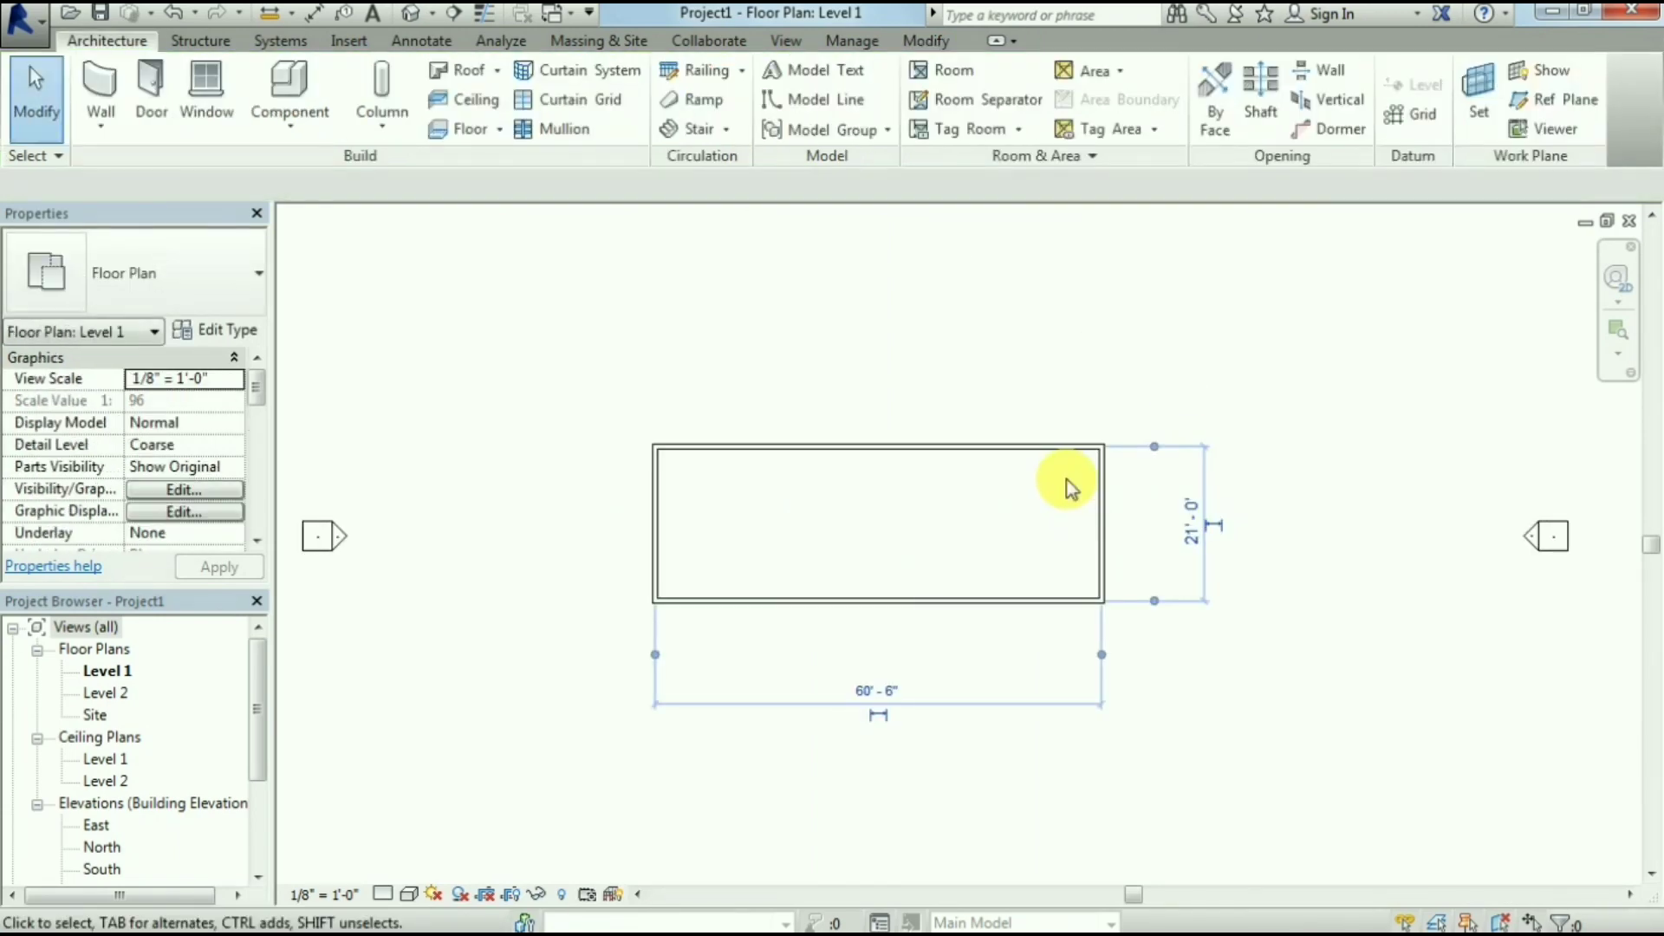
Resize the wall rectangle to 60' long and 20' wide using its temporary dimensions
{"action": "left_click", "coordinate": [679, 524]}
{"action": "left_click", "coordinate": [656, 522]}
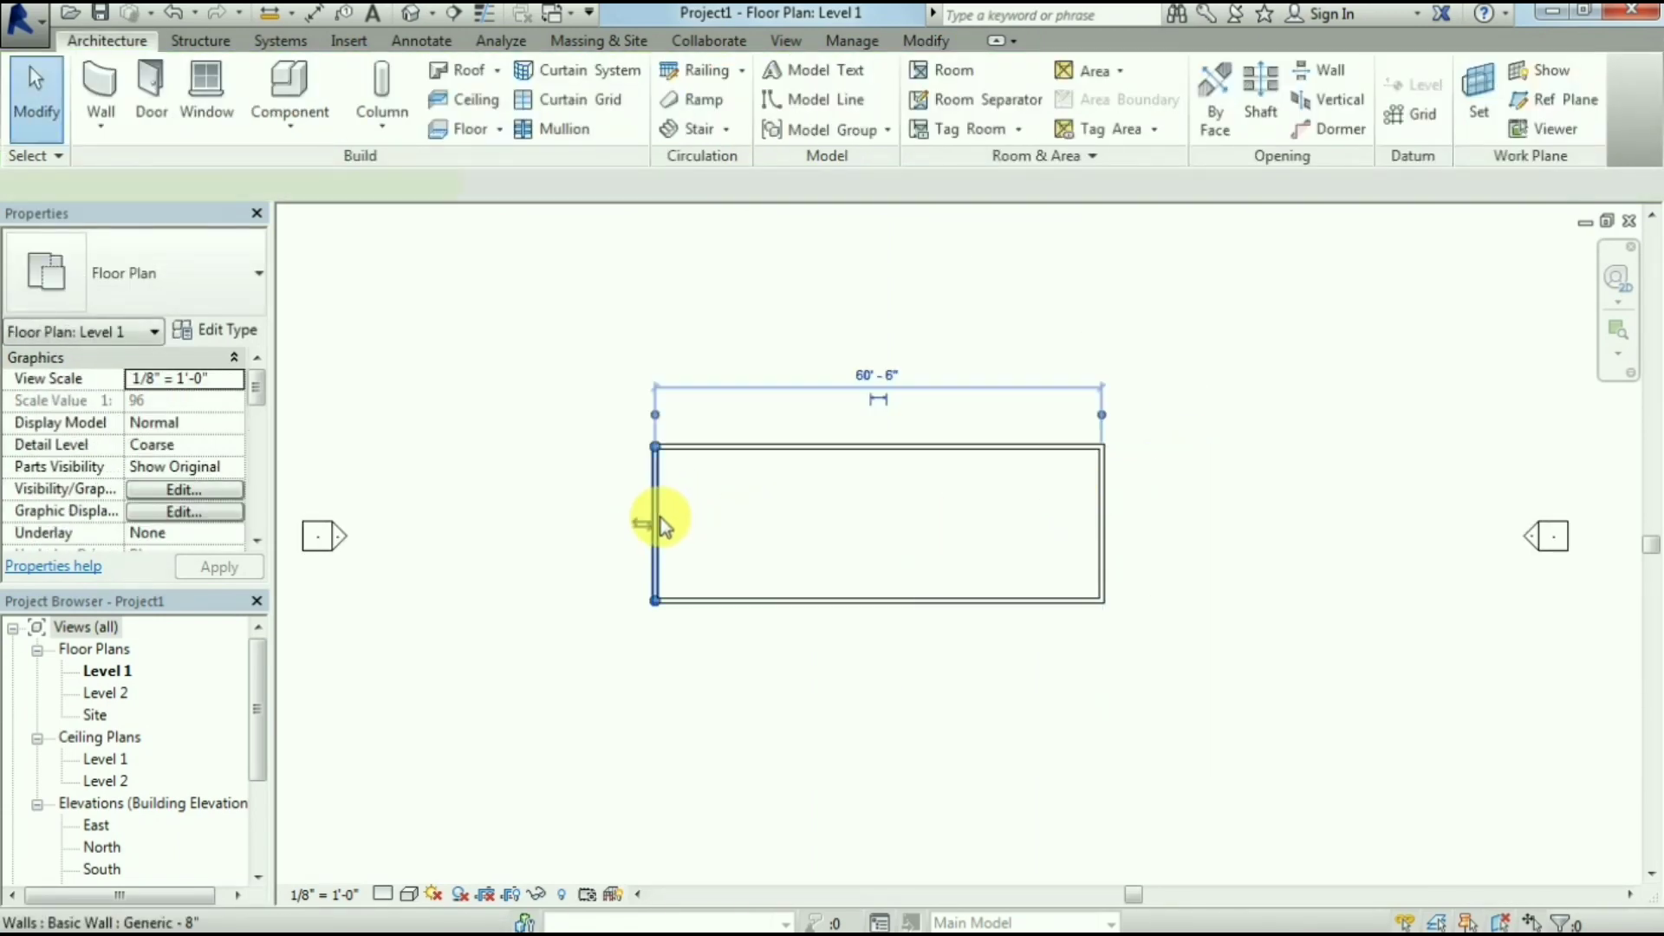
{"action": "left_click", "coordinate": [870, 378]}
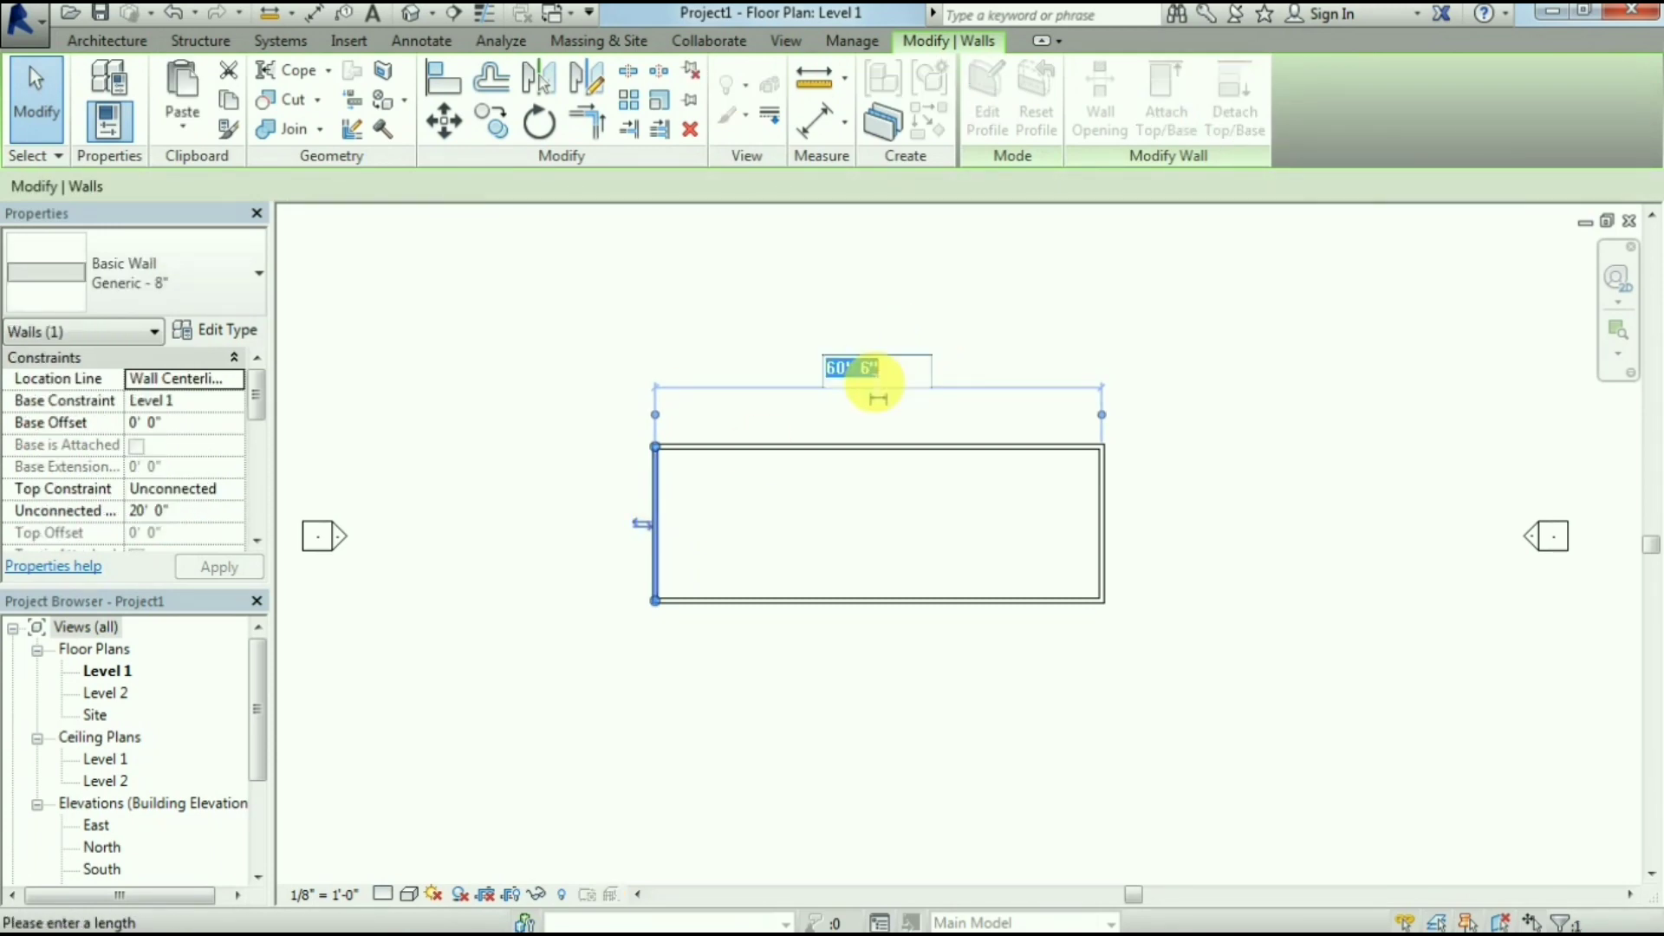
{"action": "type", "text": "6"}
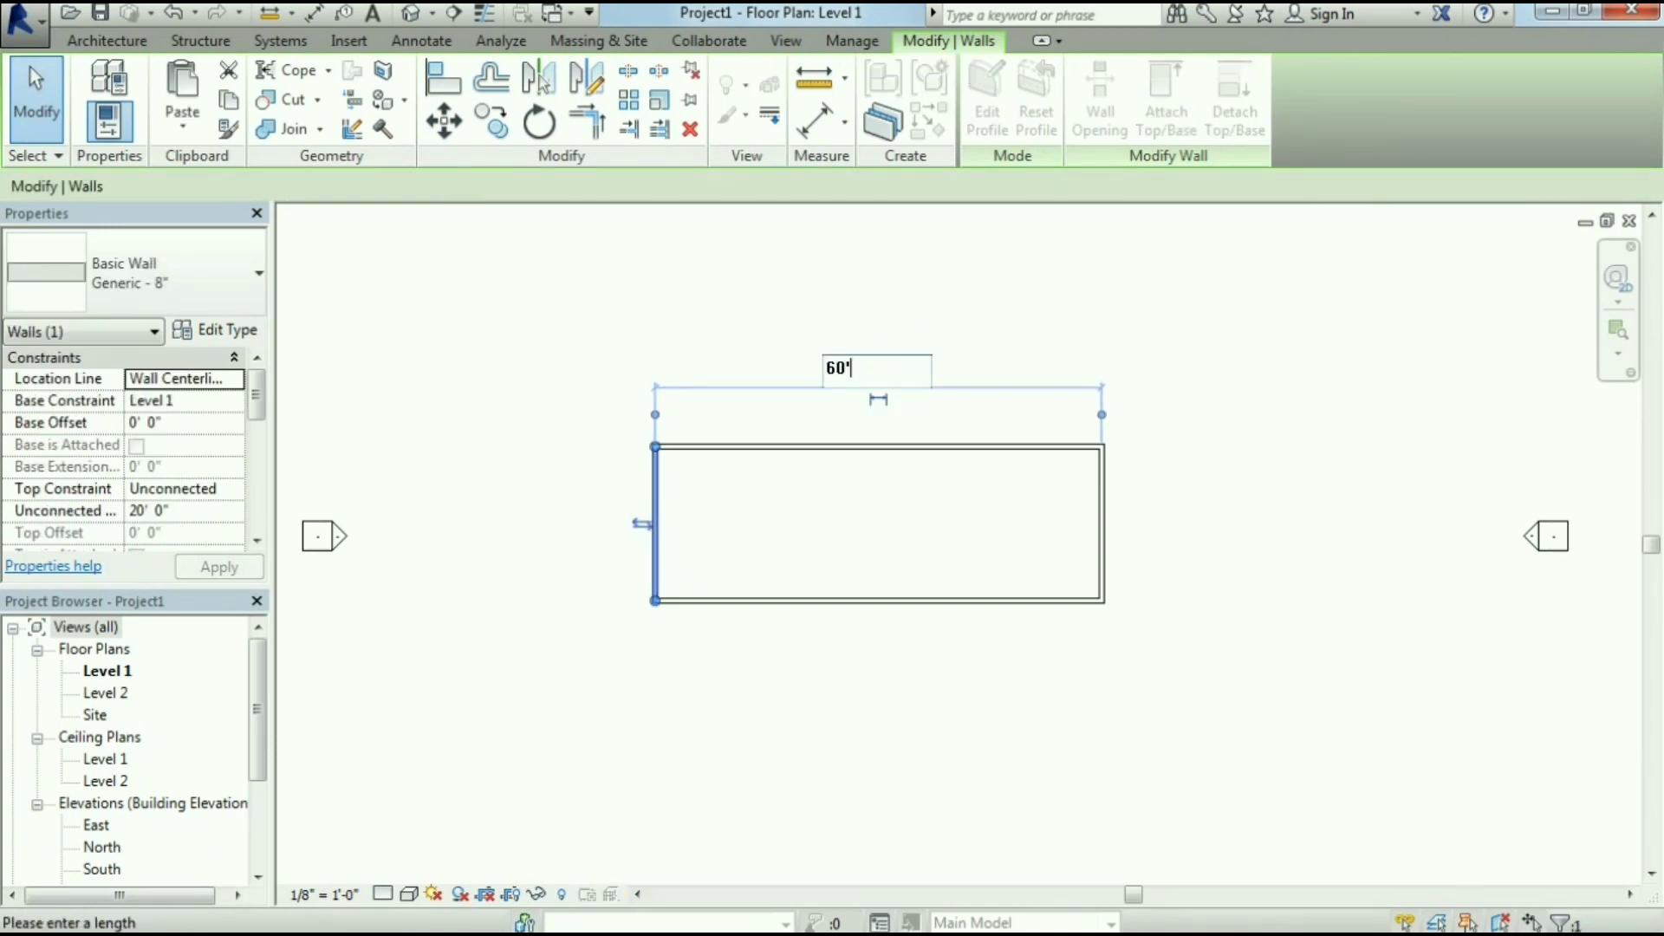
{"action": "key", "text": "Return"}
{"action": "left_click", "coordinate": [798, 606]}
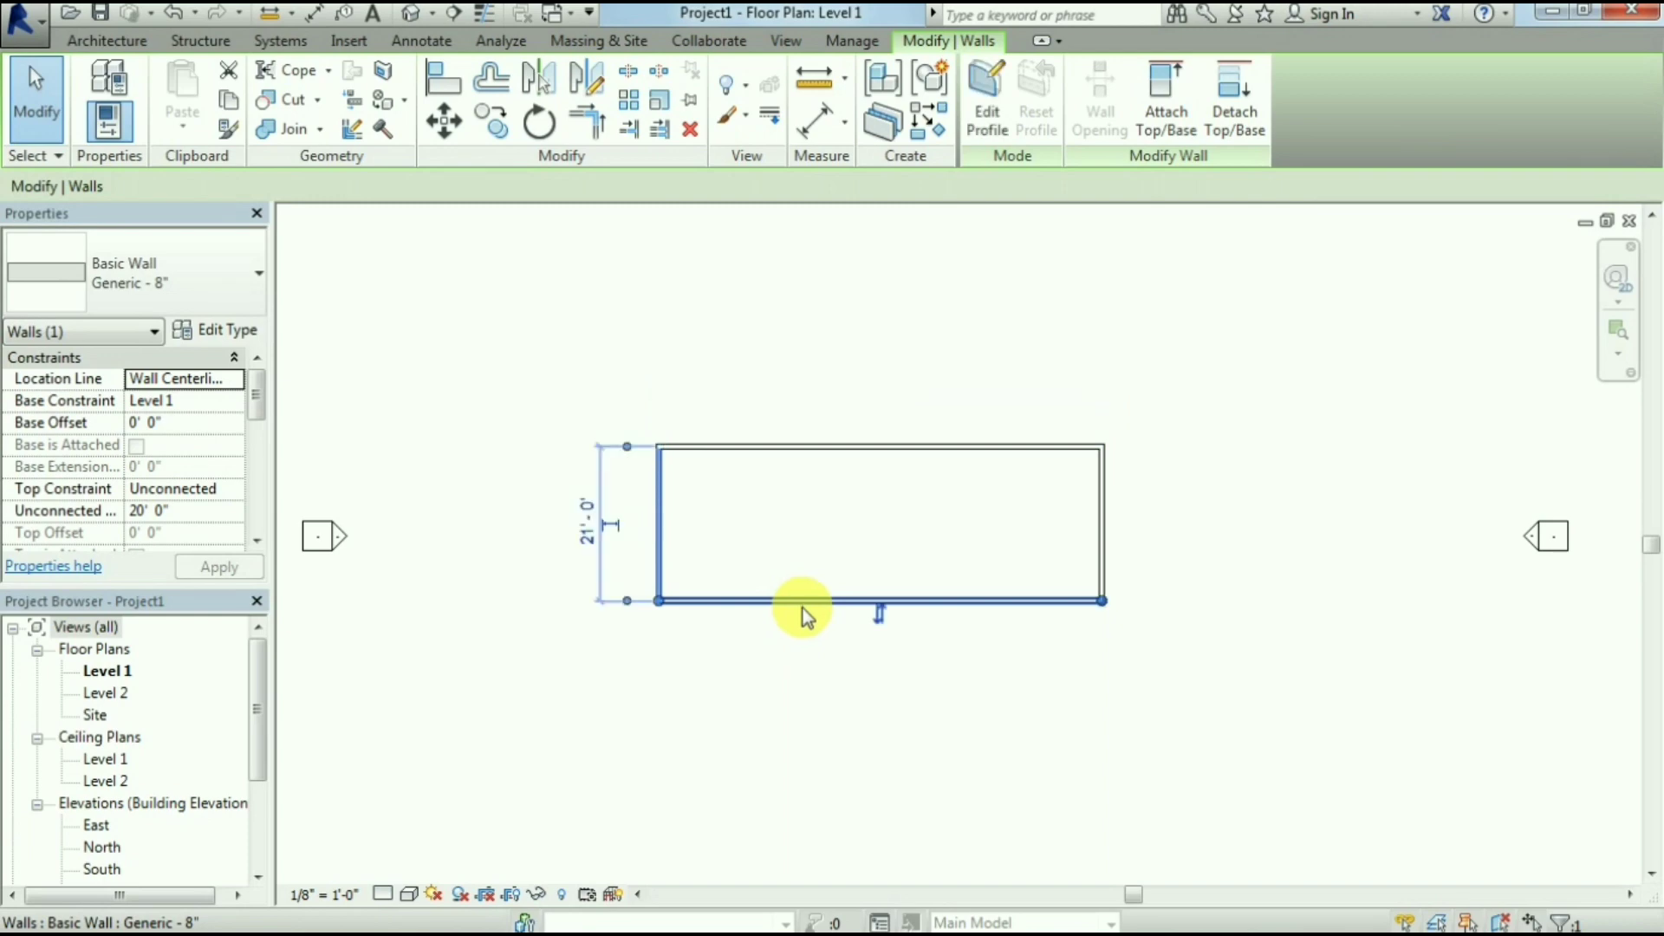
{"action": "left_click", "coordinate": [593, 531]}
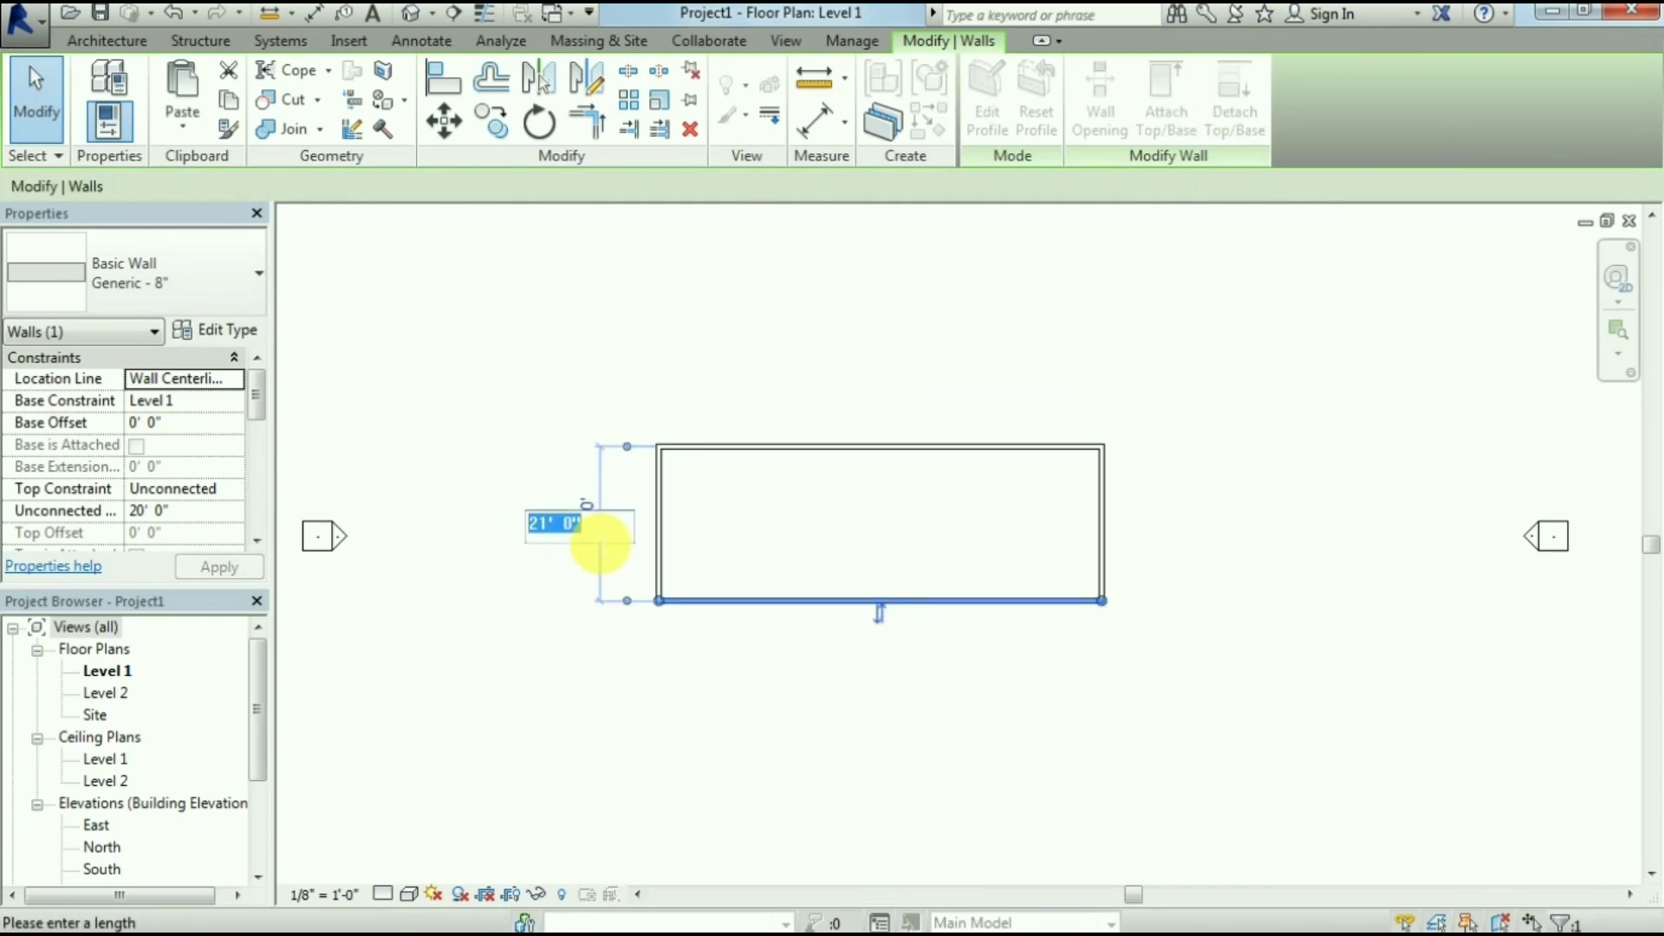
{"action": "type", "text": "20"}
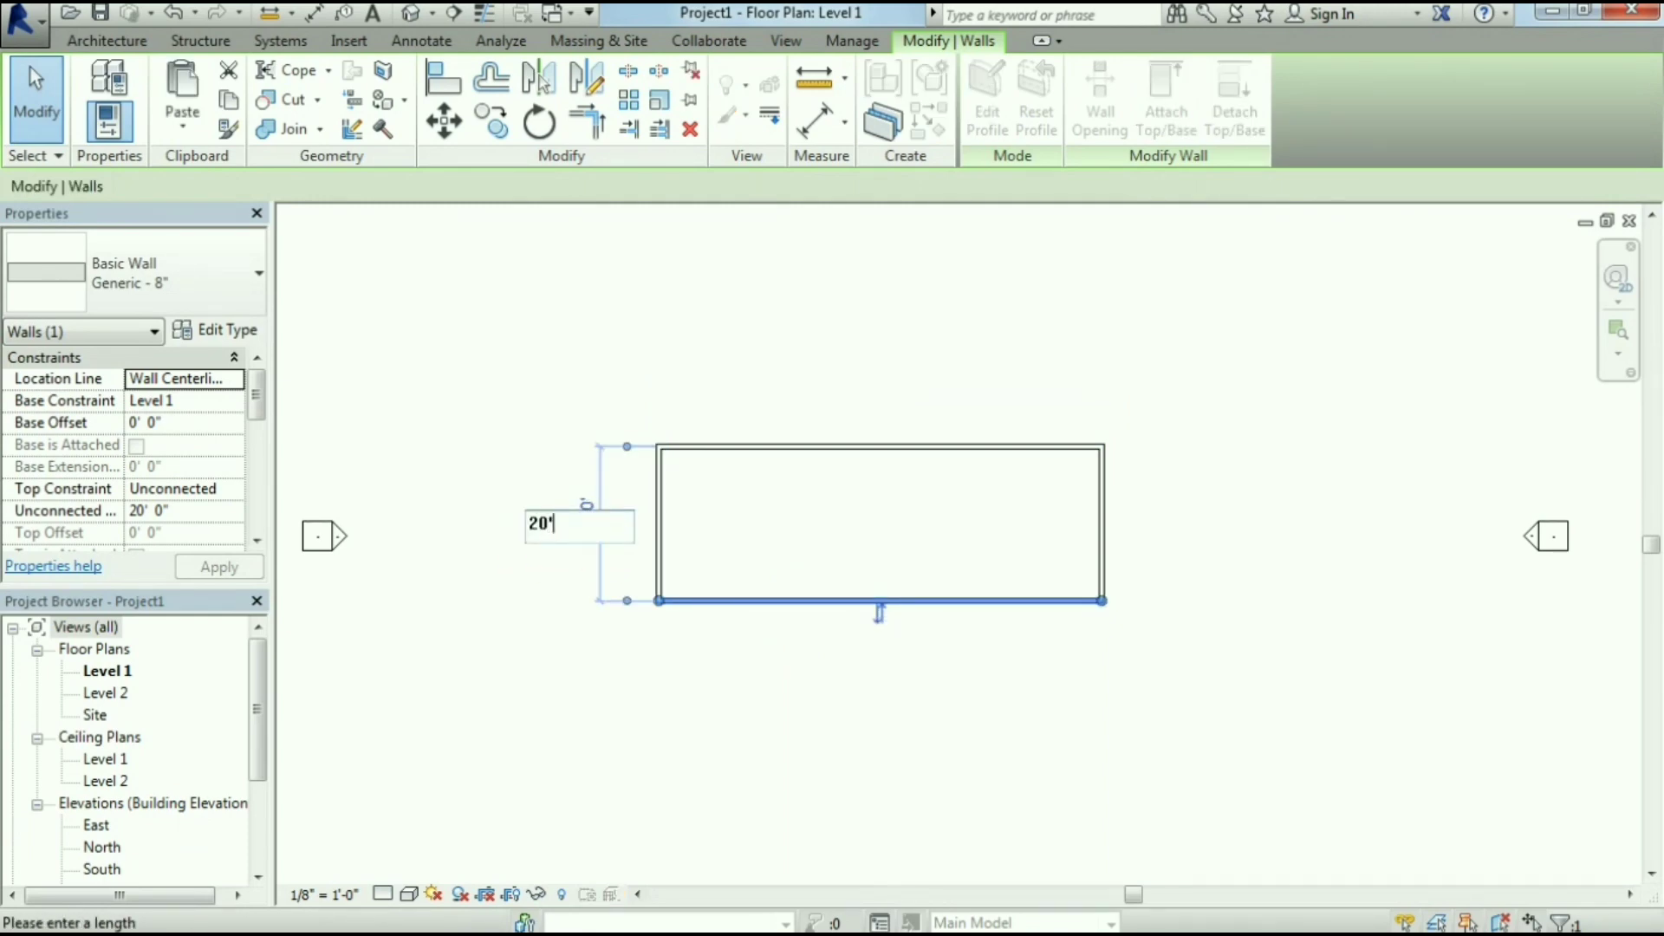
{"action": "key", "text": "Return"}
{"action": "left_click", "coordinate": [1206, 482]}
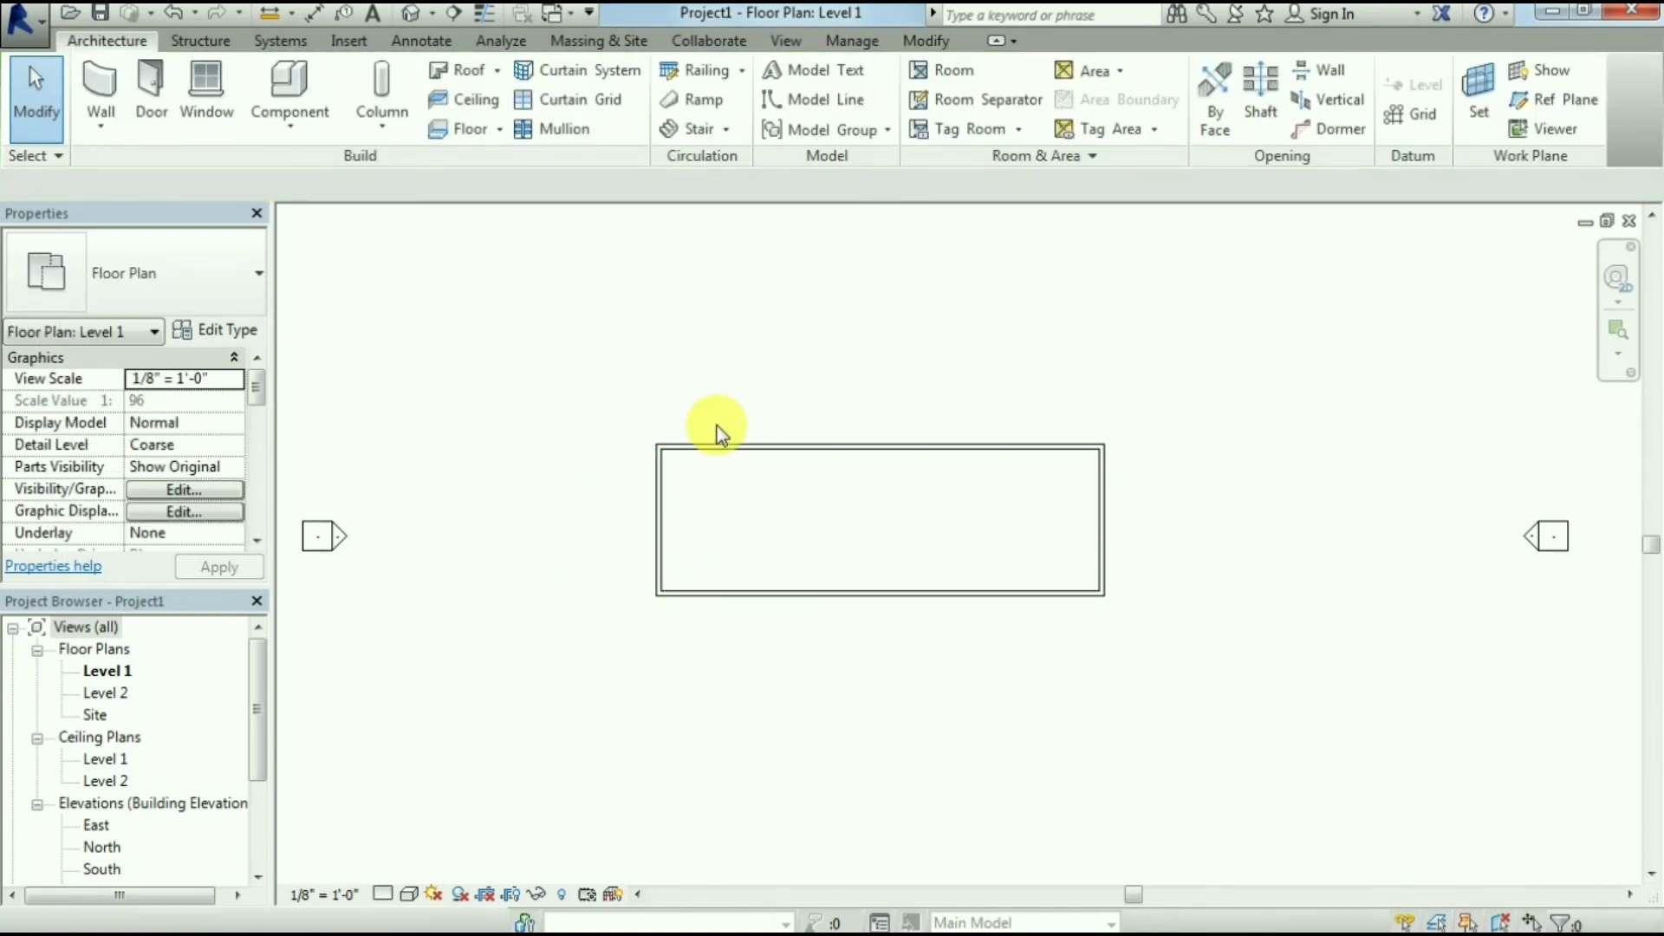
Window-select the four walls and set their Unconnected Height to 10'
{"action": "left_click_drag", "start_coordinate": [606, 394], "coordinate": [1132, 598]}
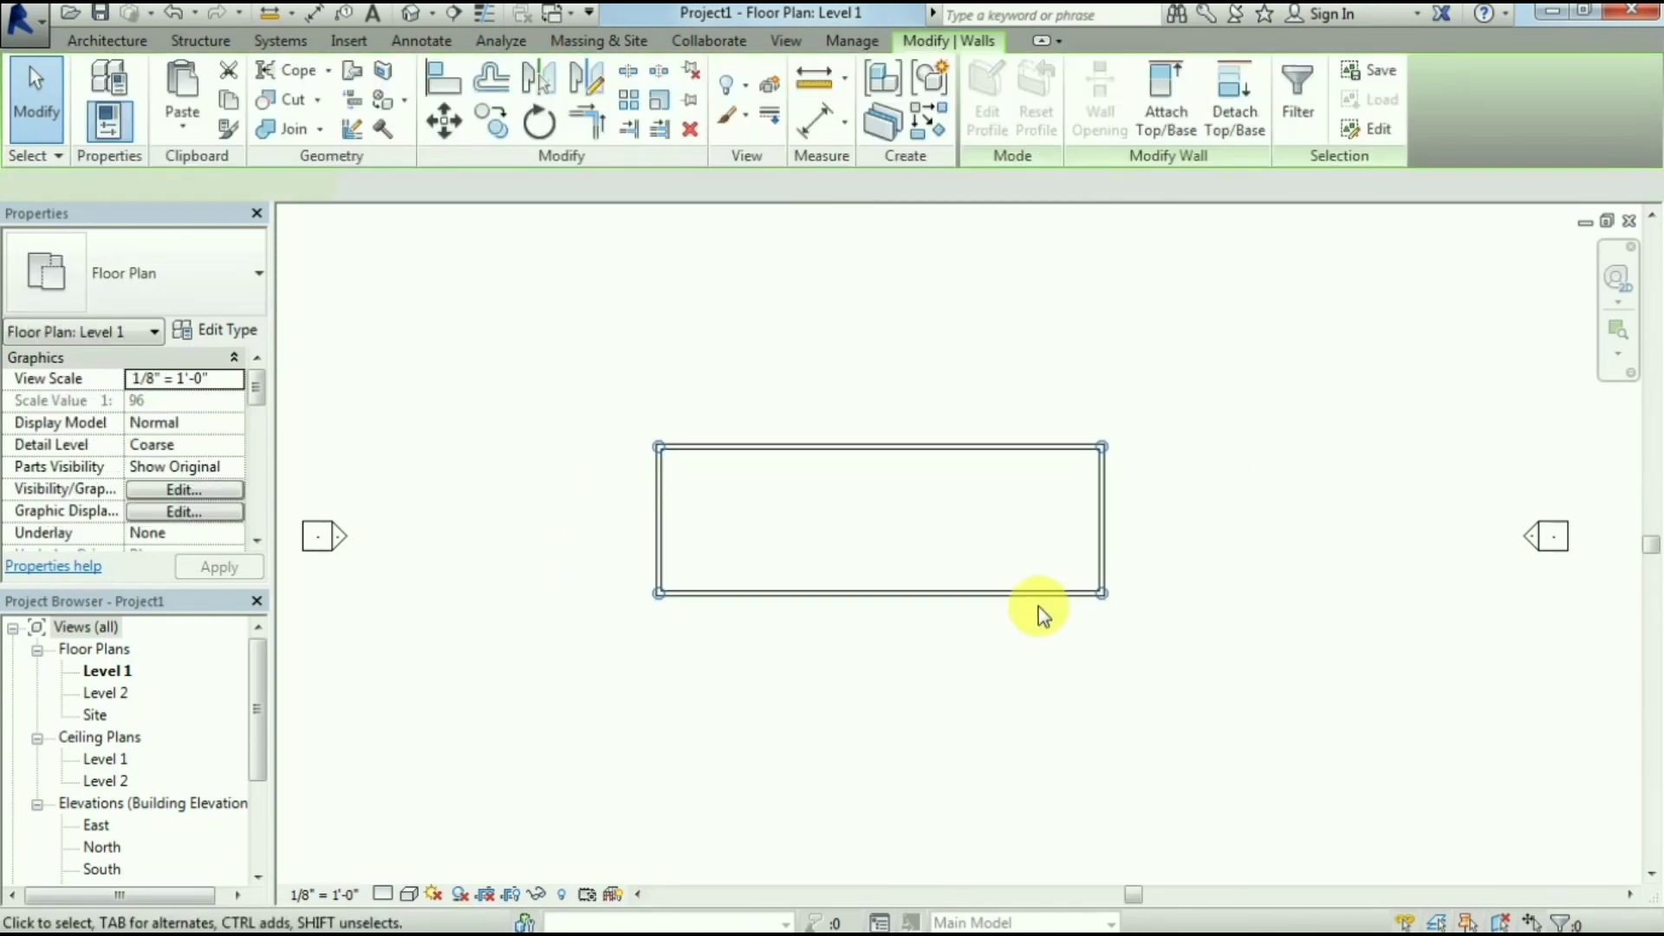
{"action": "left_click", "coordinate": [206, 511]}
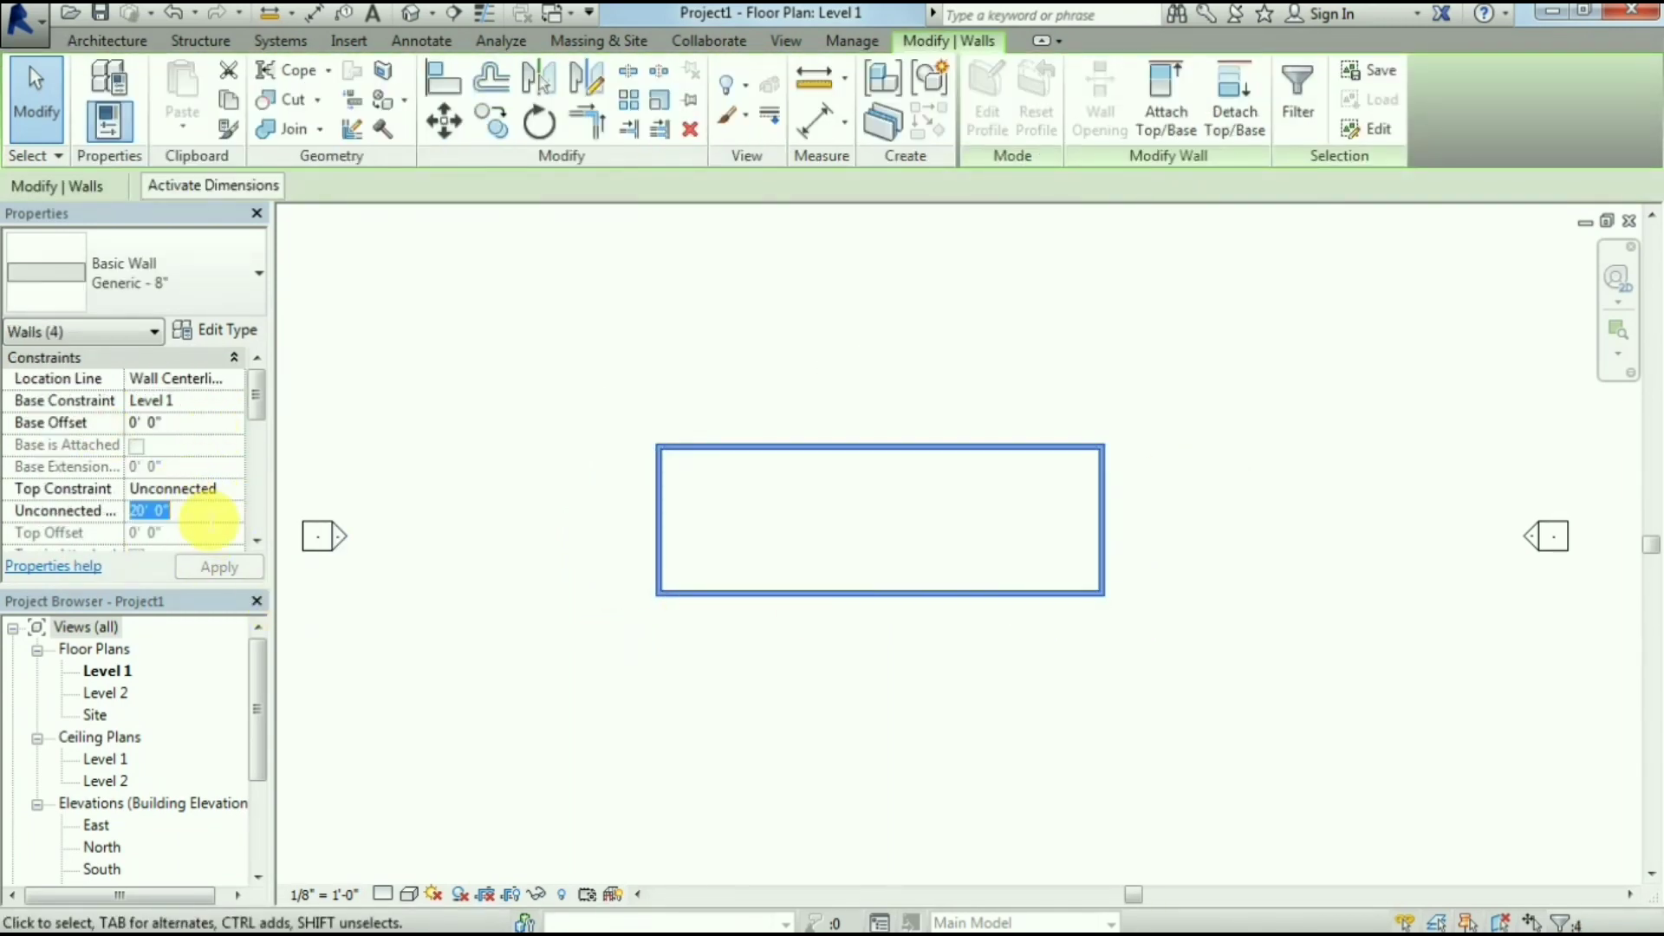
{"action": "type", "text": "1"}
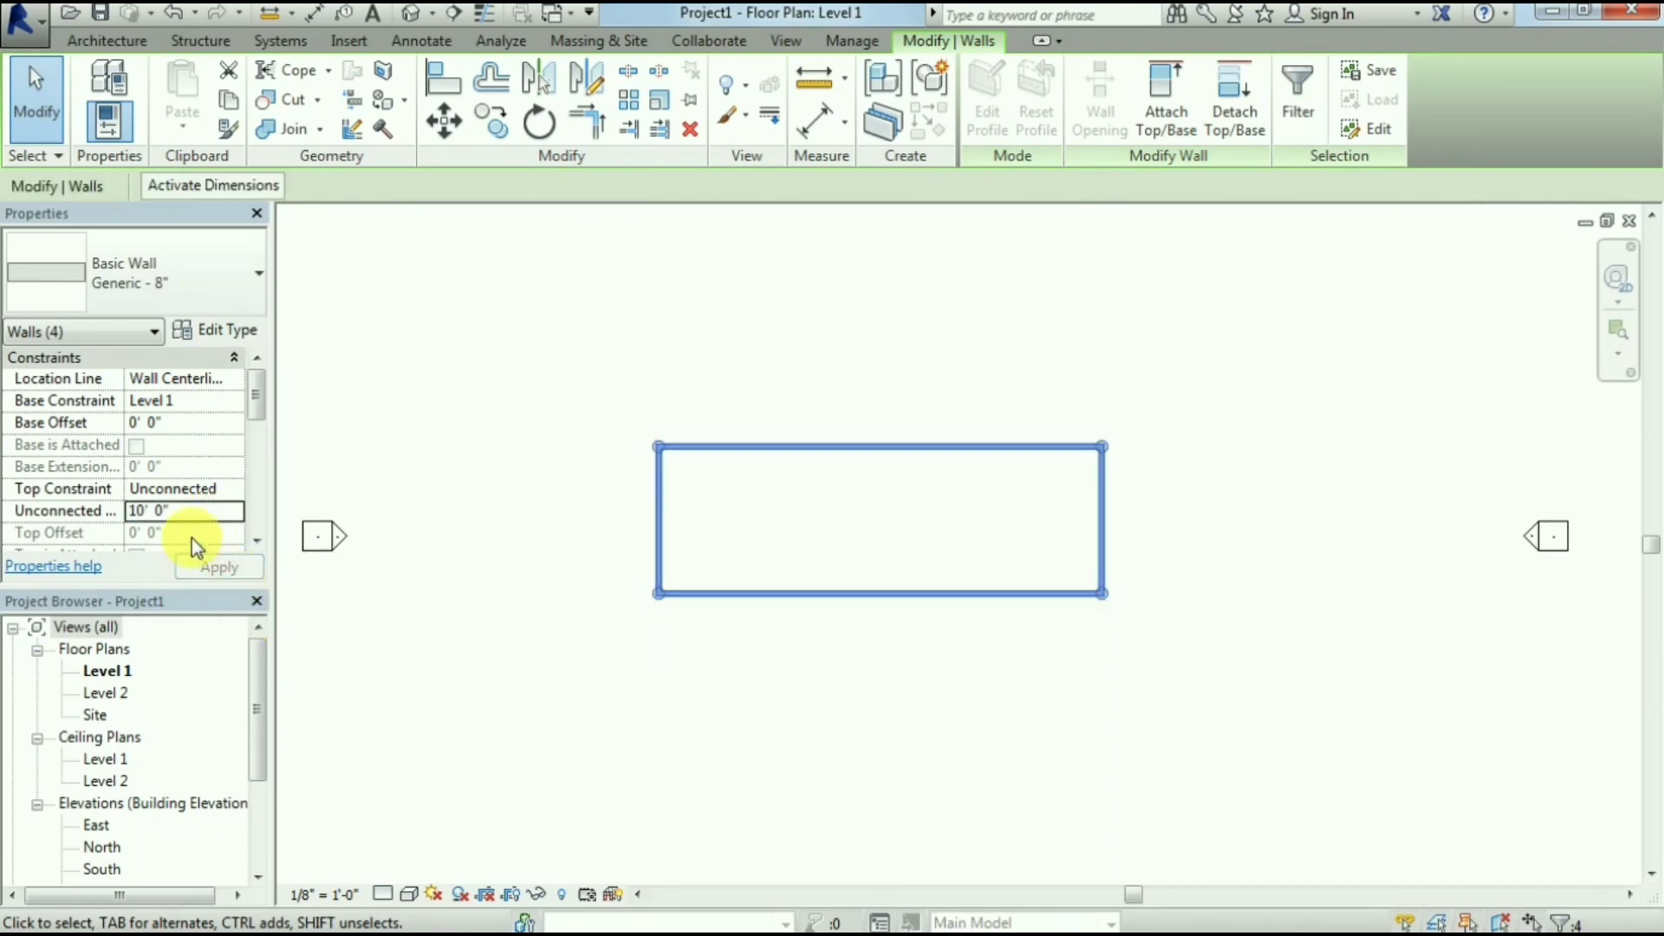
{"action": "left_click", "coordinate": [446, 548]}
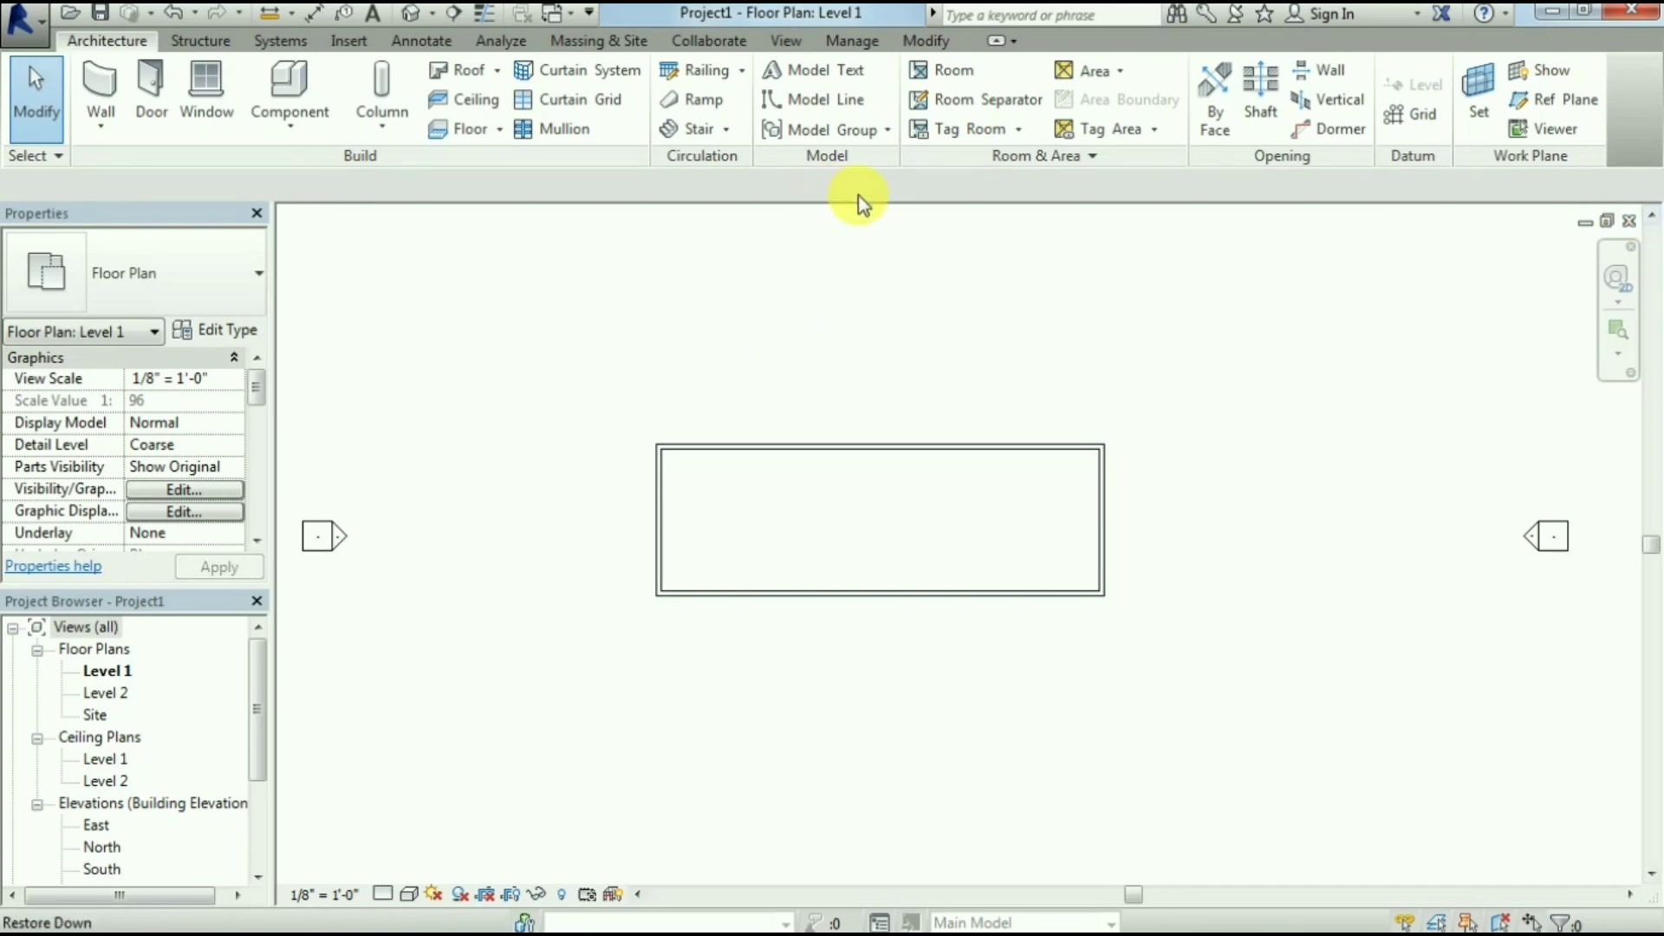
Sketch the floor boundary by picking the whole wall chain with Pick Walls
{"action": "left_click", "coordinate": [464, 129]}
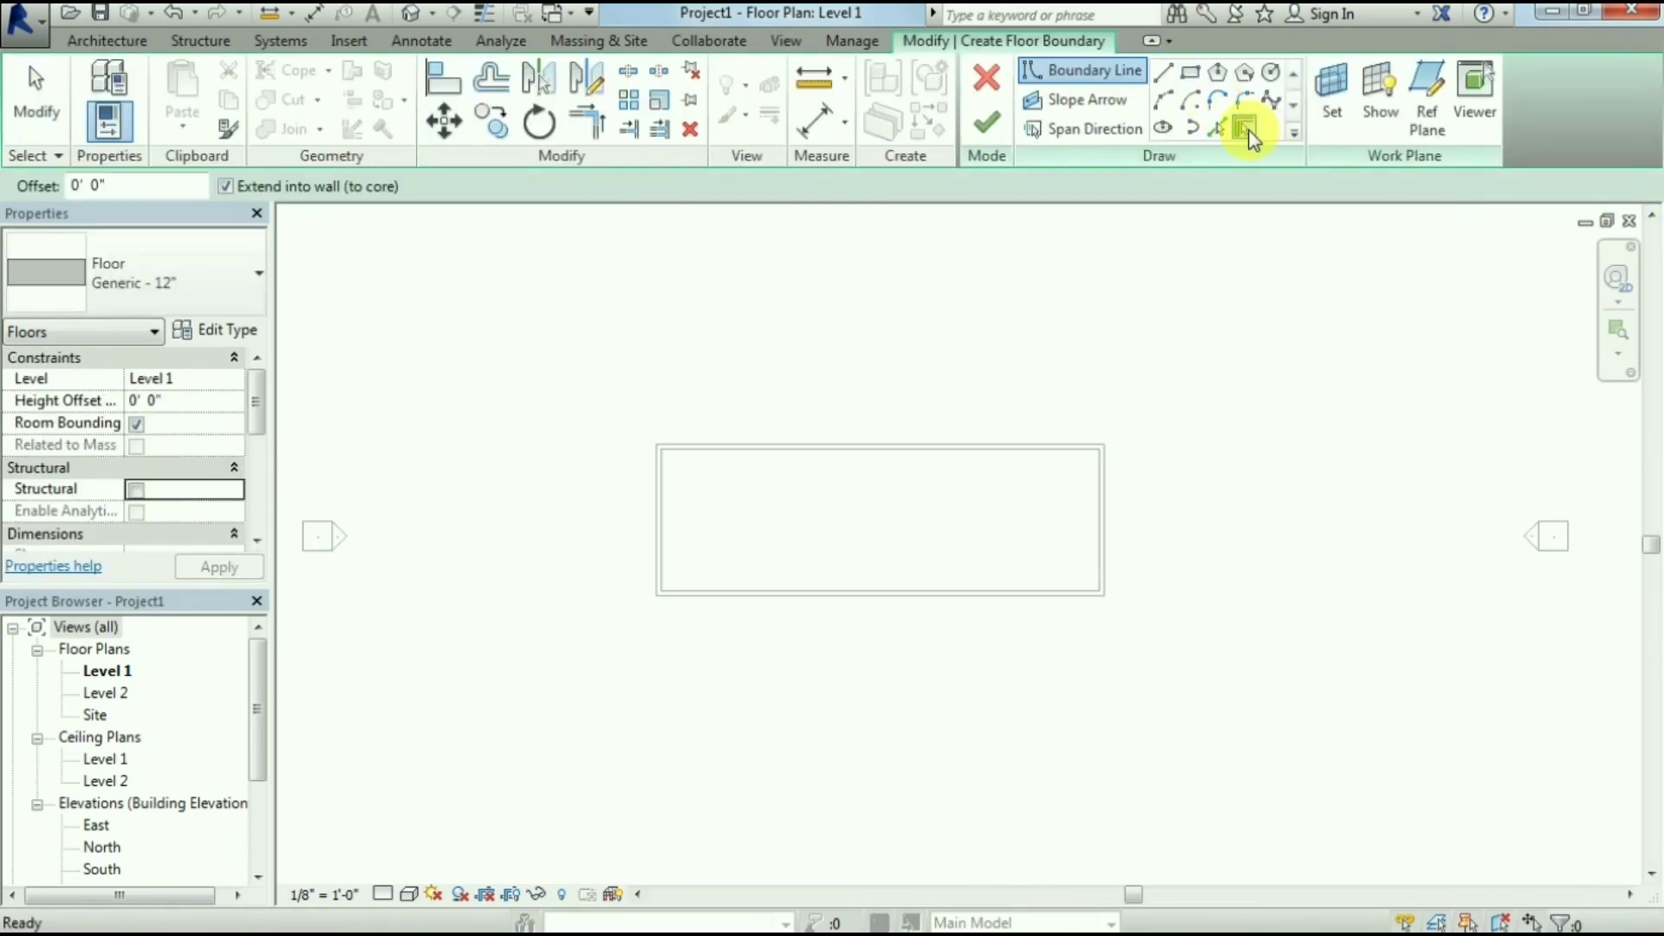
{"action": "left_click", "coordinate": [1247, 132]}
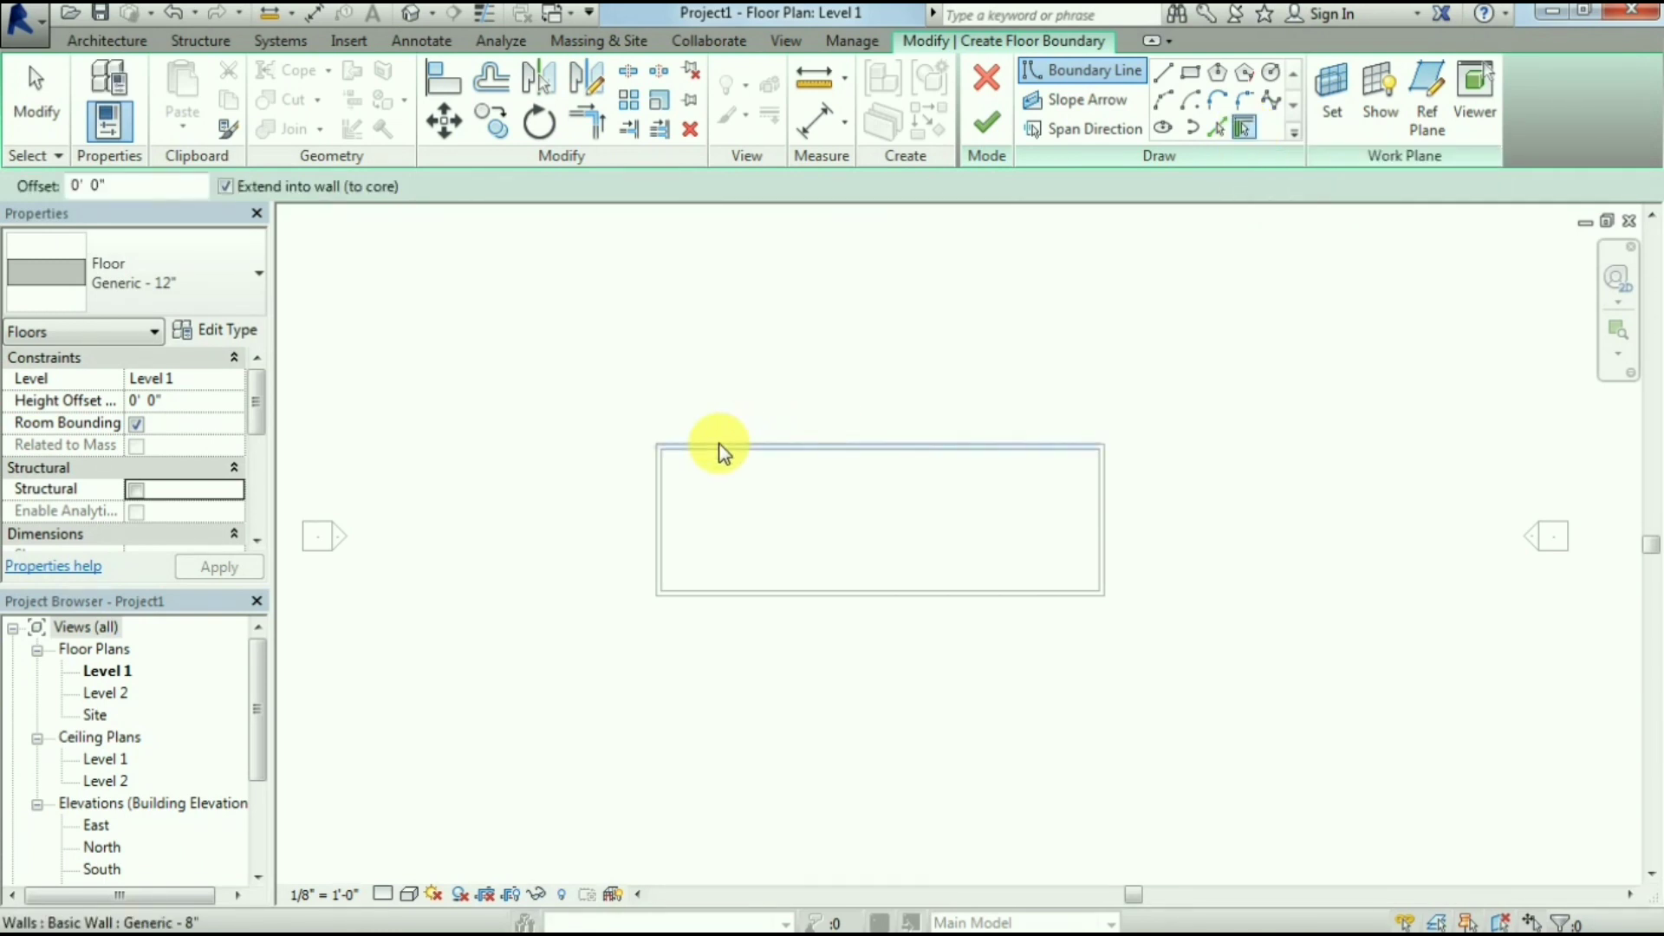
{"action": "key", "text": "Tab"}
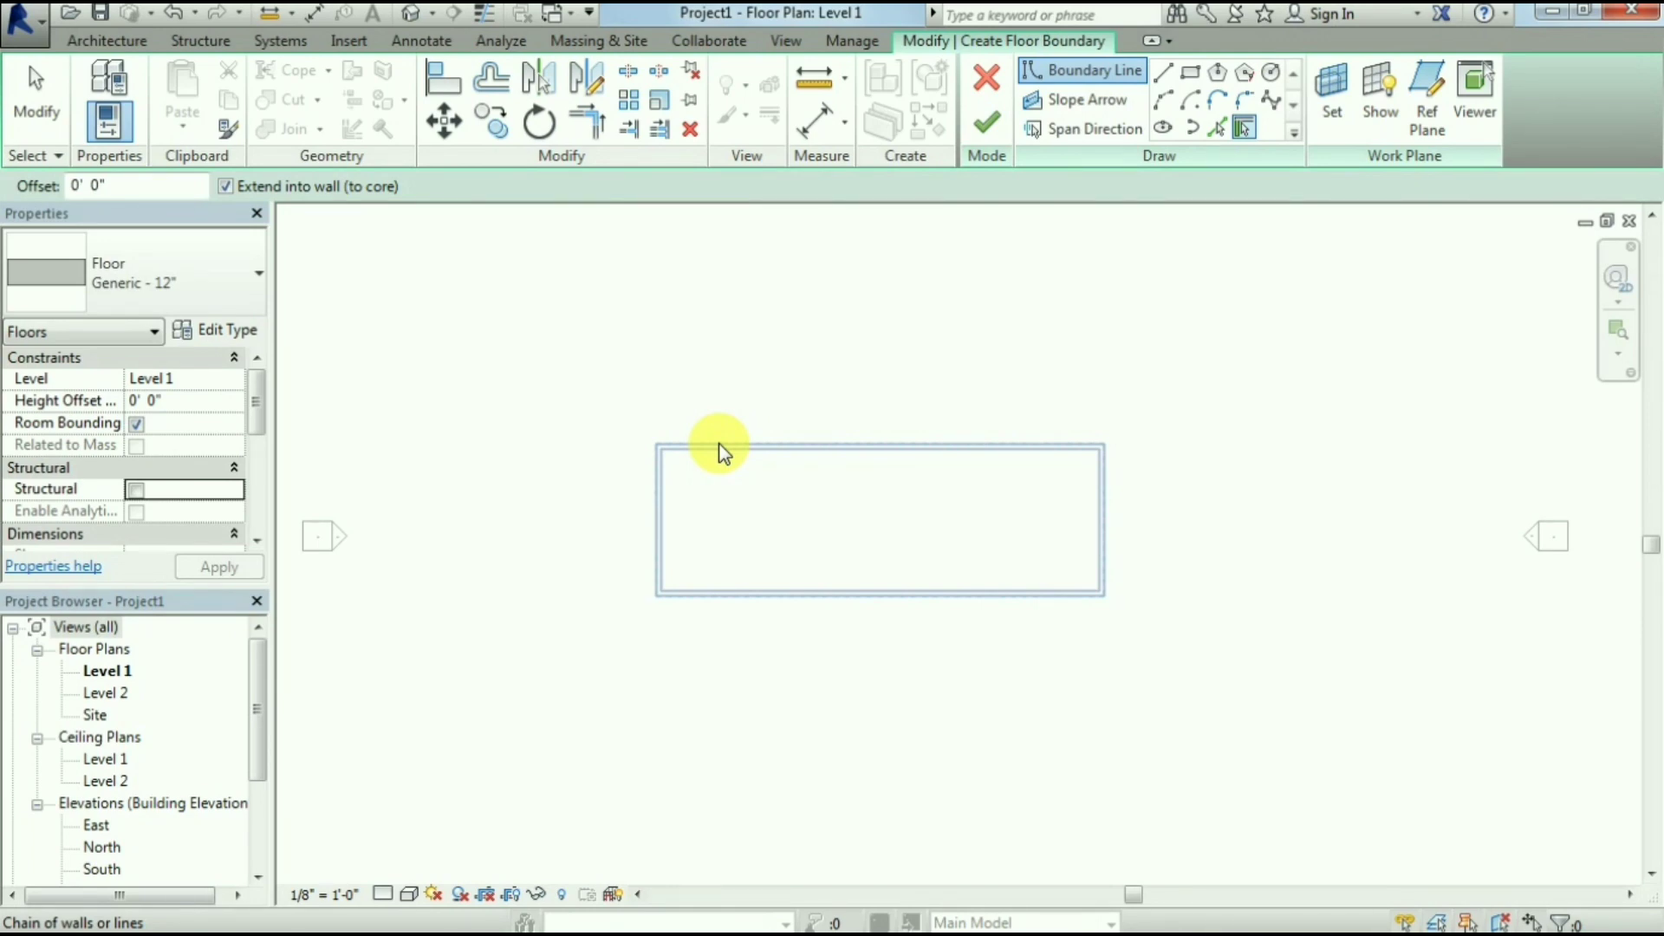
{"action": "left_click", "coordinate": [719, 443]}
Flip the boundary lines to the walls' outer face and finish the floor
{"action": "scroll", "coordinate": [875, 457], "scroll_direction": "up", "scroll_amount": 3}
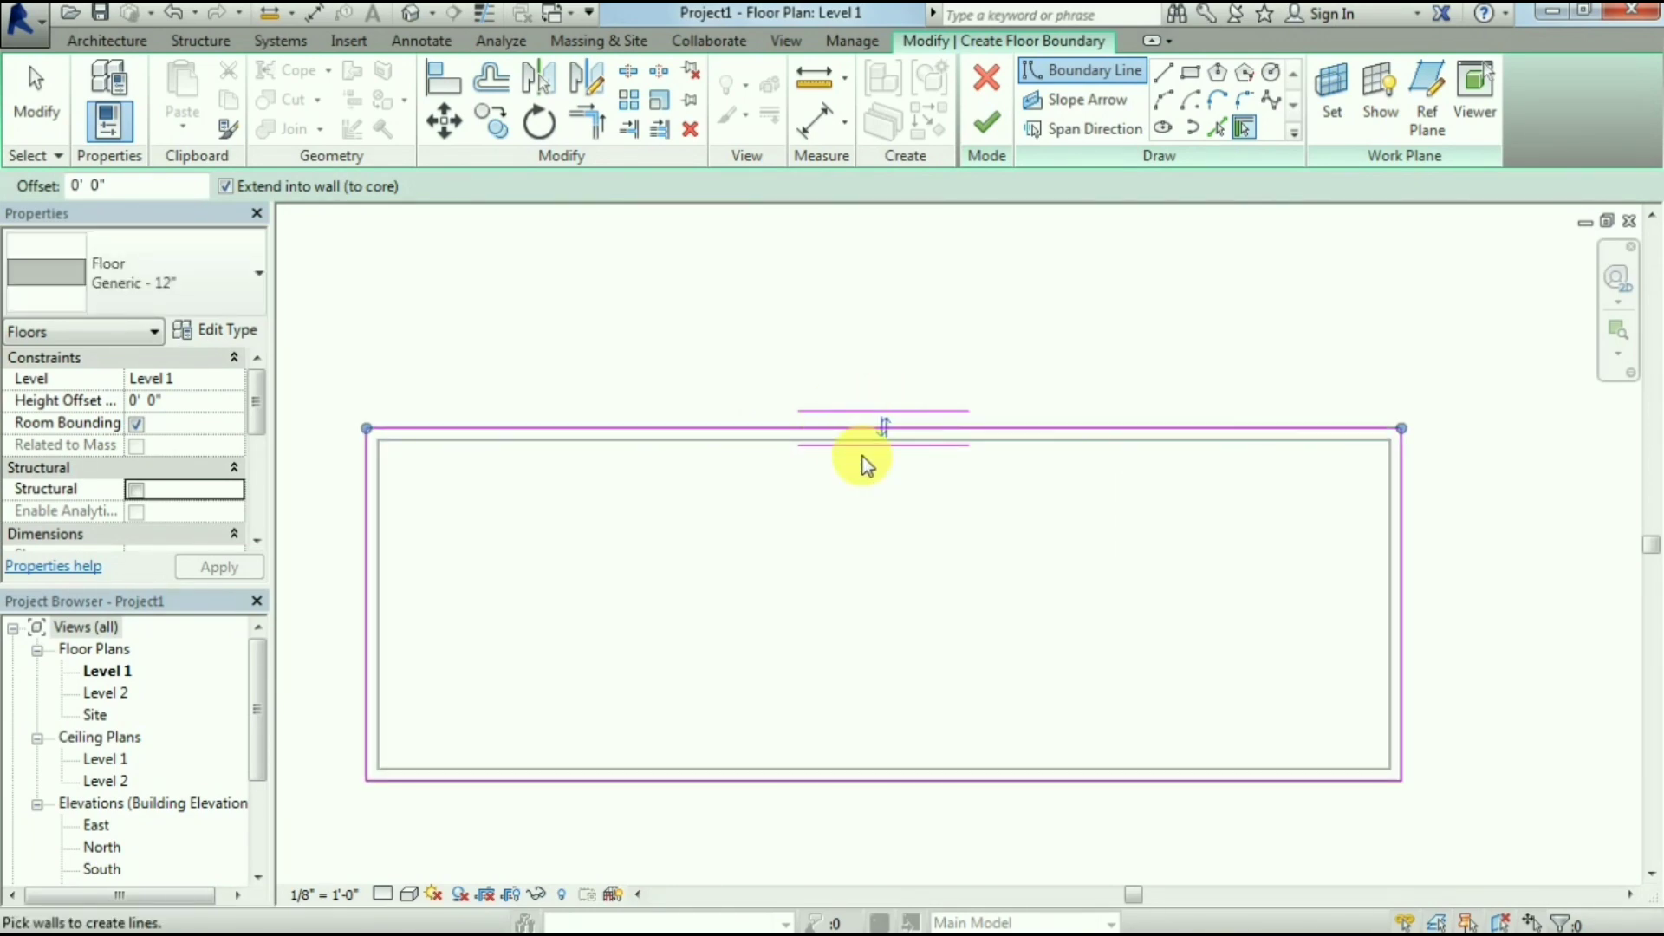
{"action": "scroll", "coordinate": [871, 459], "scroll_direction": "up", "scroll_amount": 2}
{"action": "scroll", "coordinate": [880, 447], "scroll_direction": "up", "scroll_amount": 2}
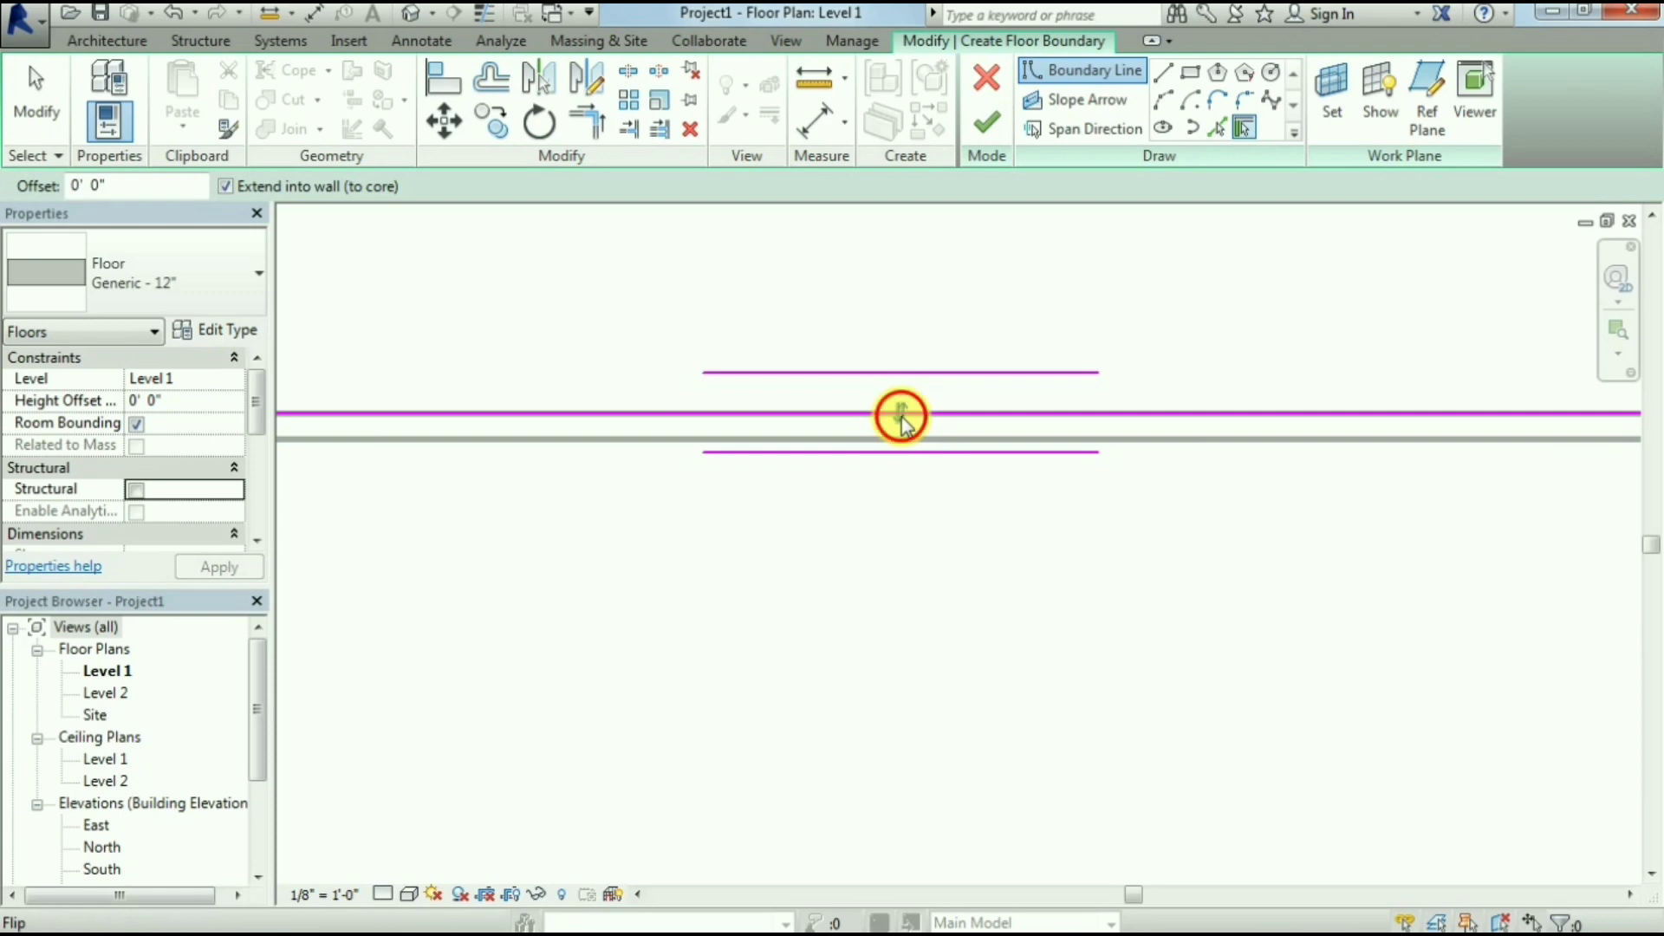
{"action": "left_click", "coordinate": [902, 417]}
{"action": "scroll", "coordinate": [877, 474], "scroll_direction": "down", "scroll_amount": 2}
{"action": "scroll", "coordinate": [583, 486], "scroll_direction": "down", "scroll_amount": 2}
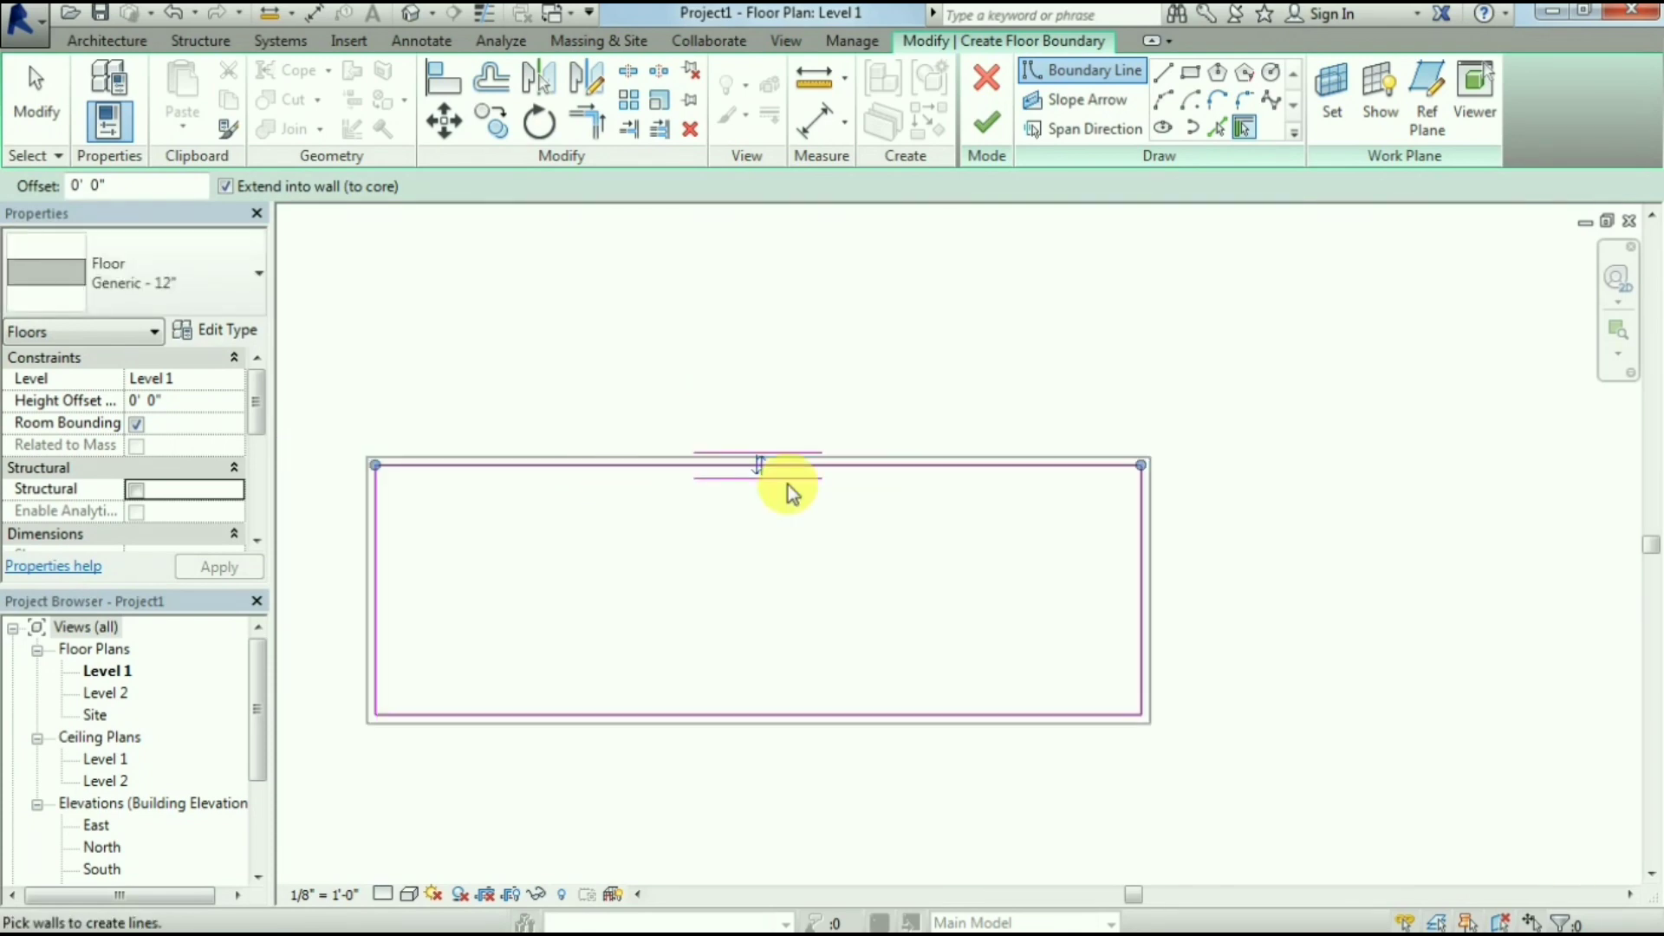
{"action": "scroll", "coordinate": [771, 472], "scroll_direction": "up", "scroll_amount": 2}
{"action": "left_click", "coordinate": [757, 472]}
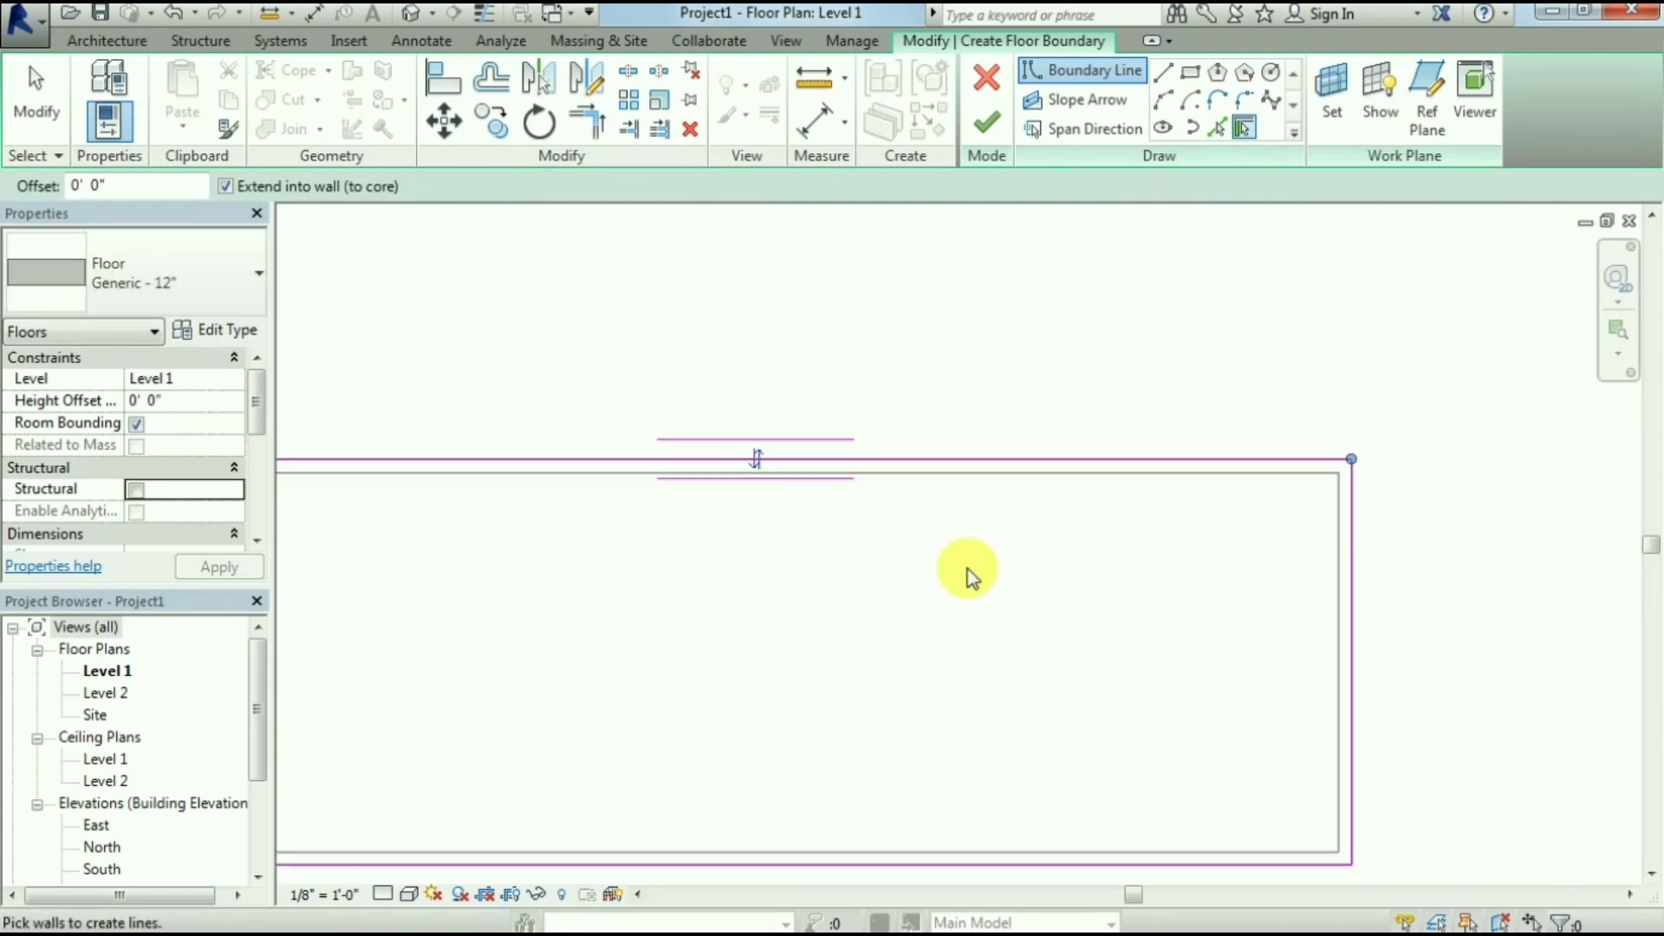
{"action": "scroll", "coordinate": [959, 407], "scroll_direction": "down", "scroll_amount": 3}
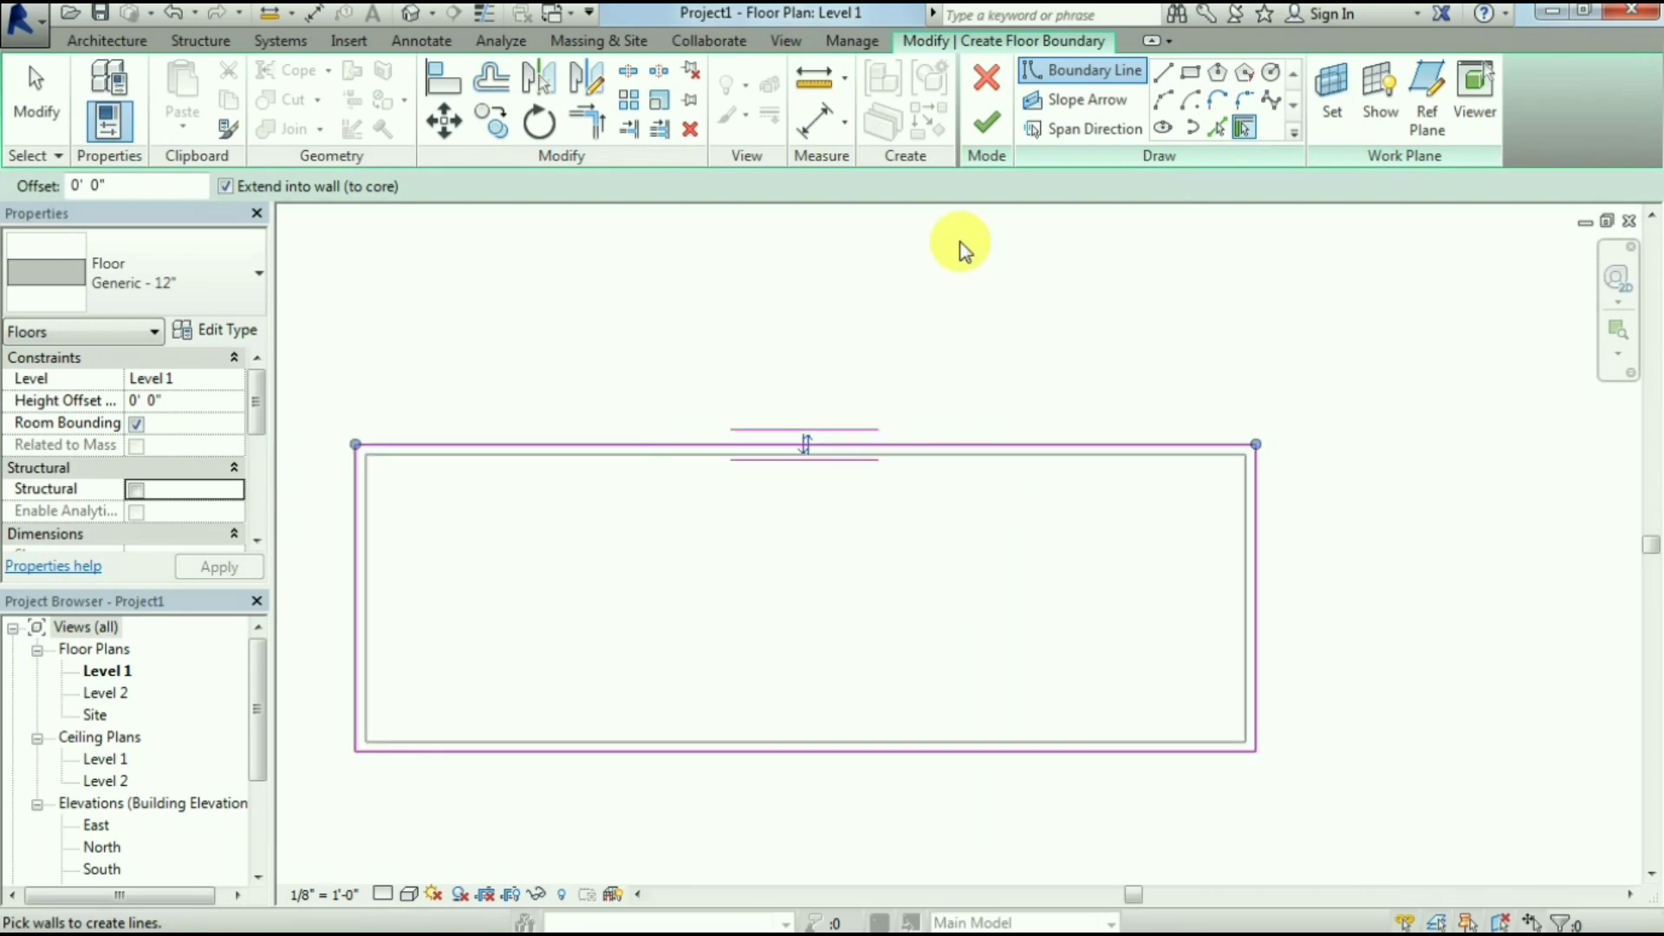
{"action": "left_click", "coordinate": [983, 128]}
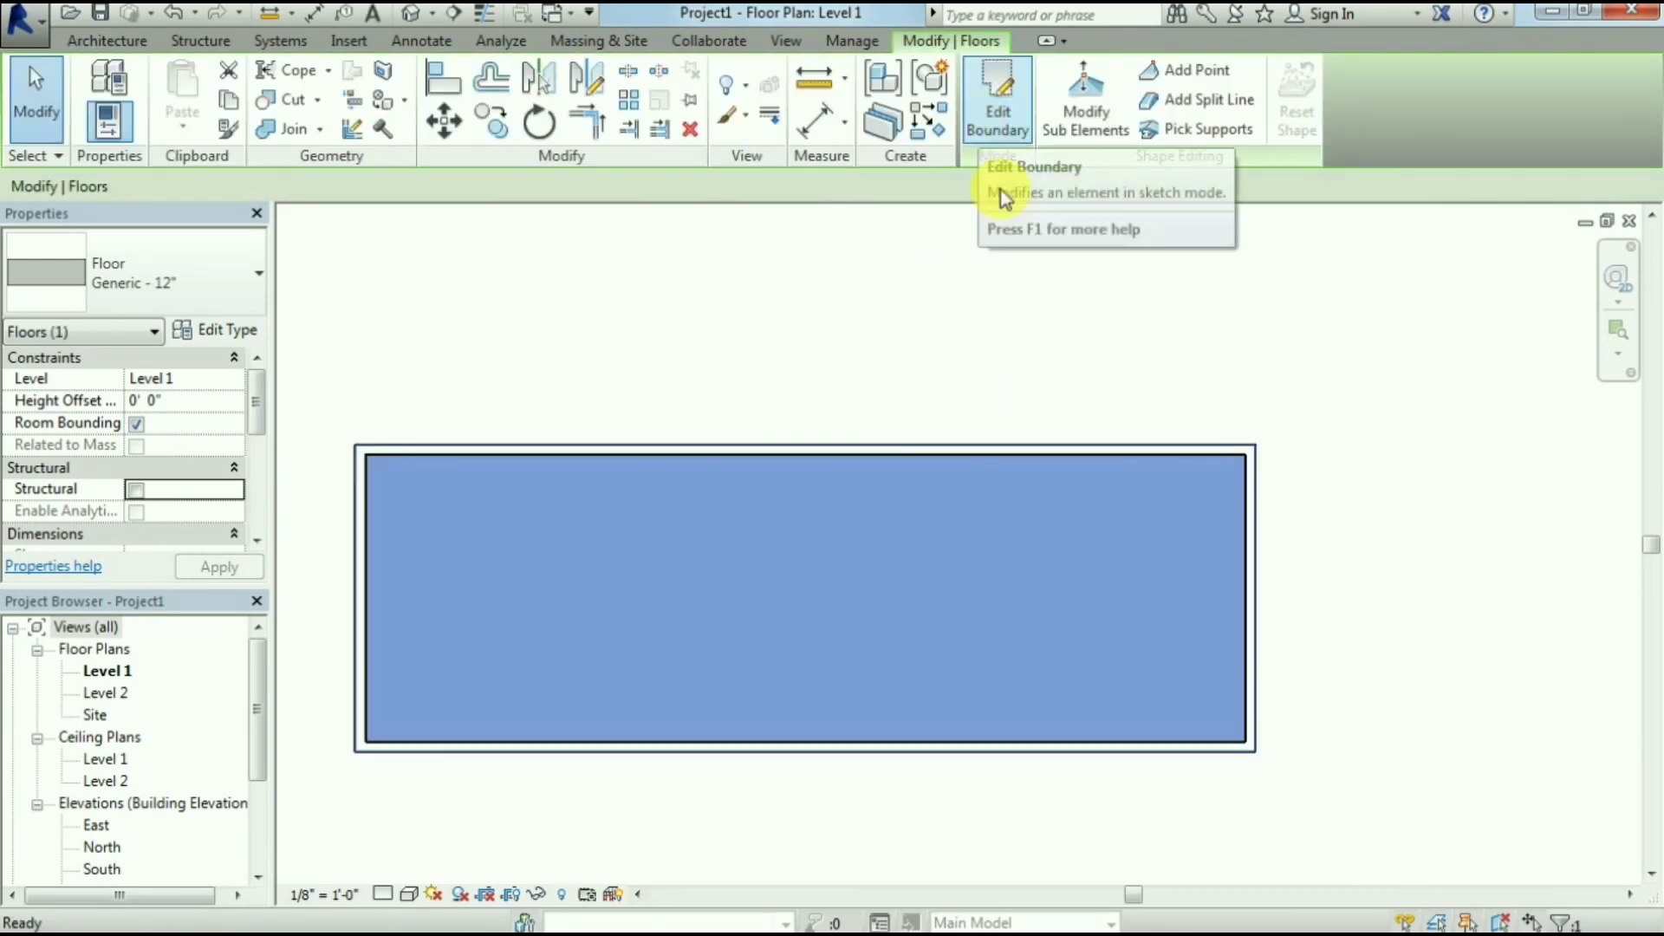
Set the Generic 12" floor type's structure layer material to Wood Flooring
{"action": "left_click", "coordinate": [218, 330]}
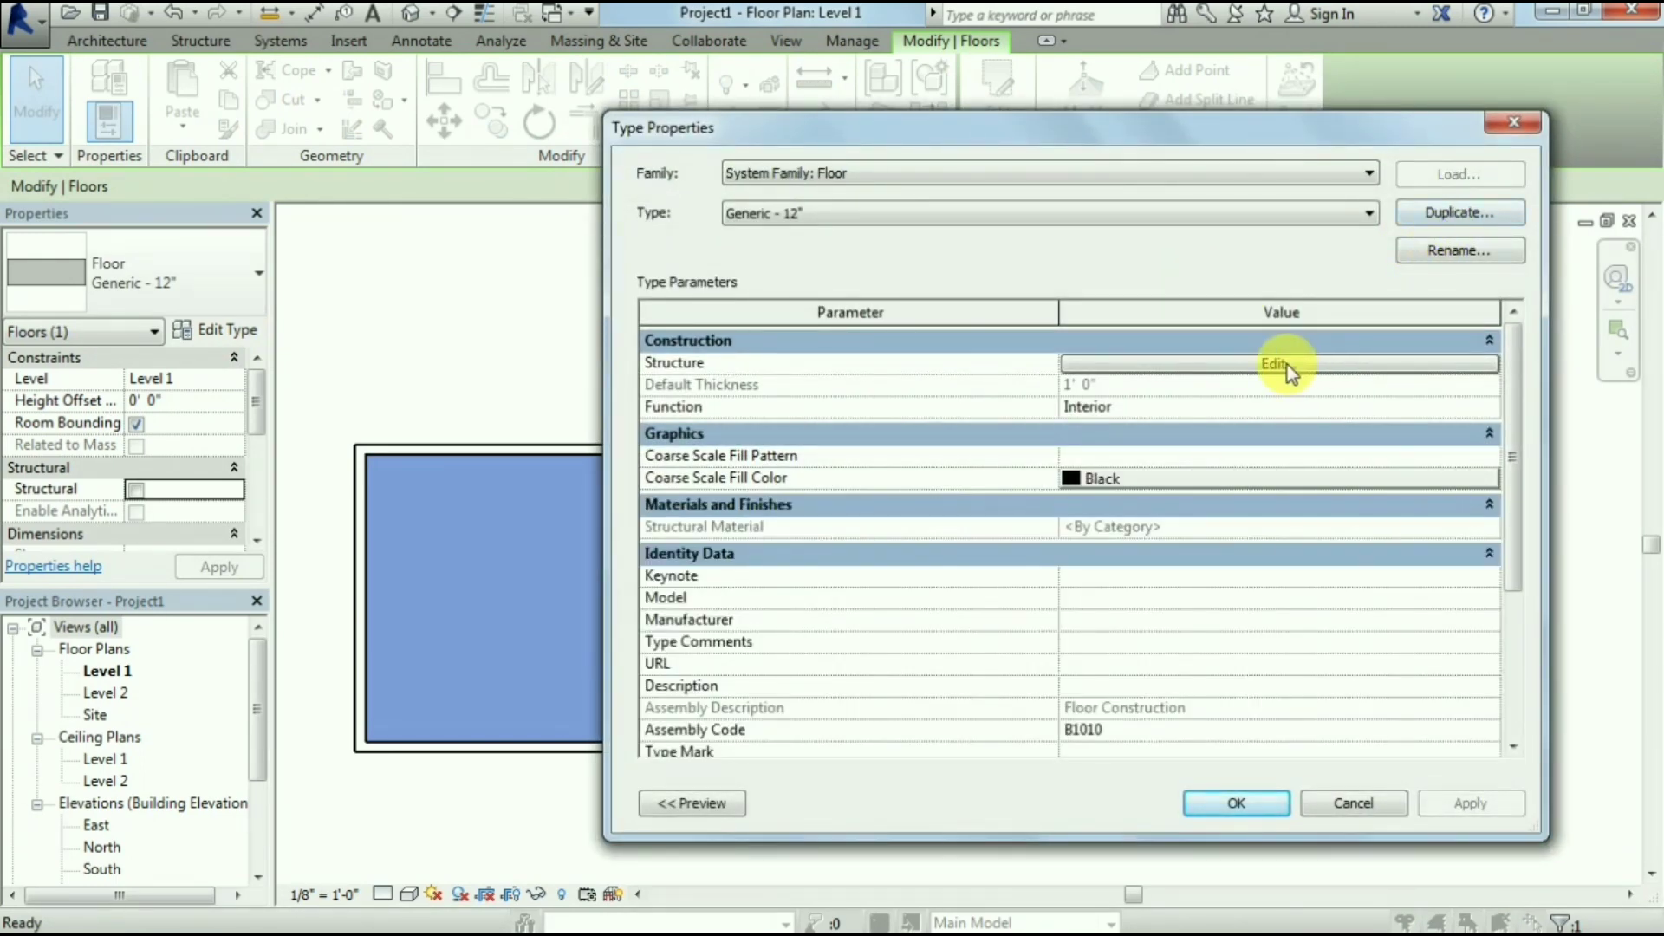
{"action": "left_click", "coordinate": [1290, 365]}
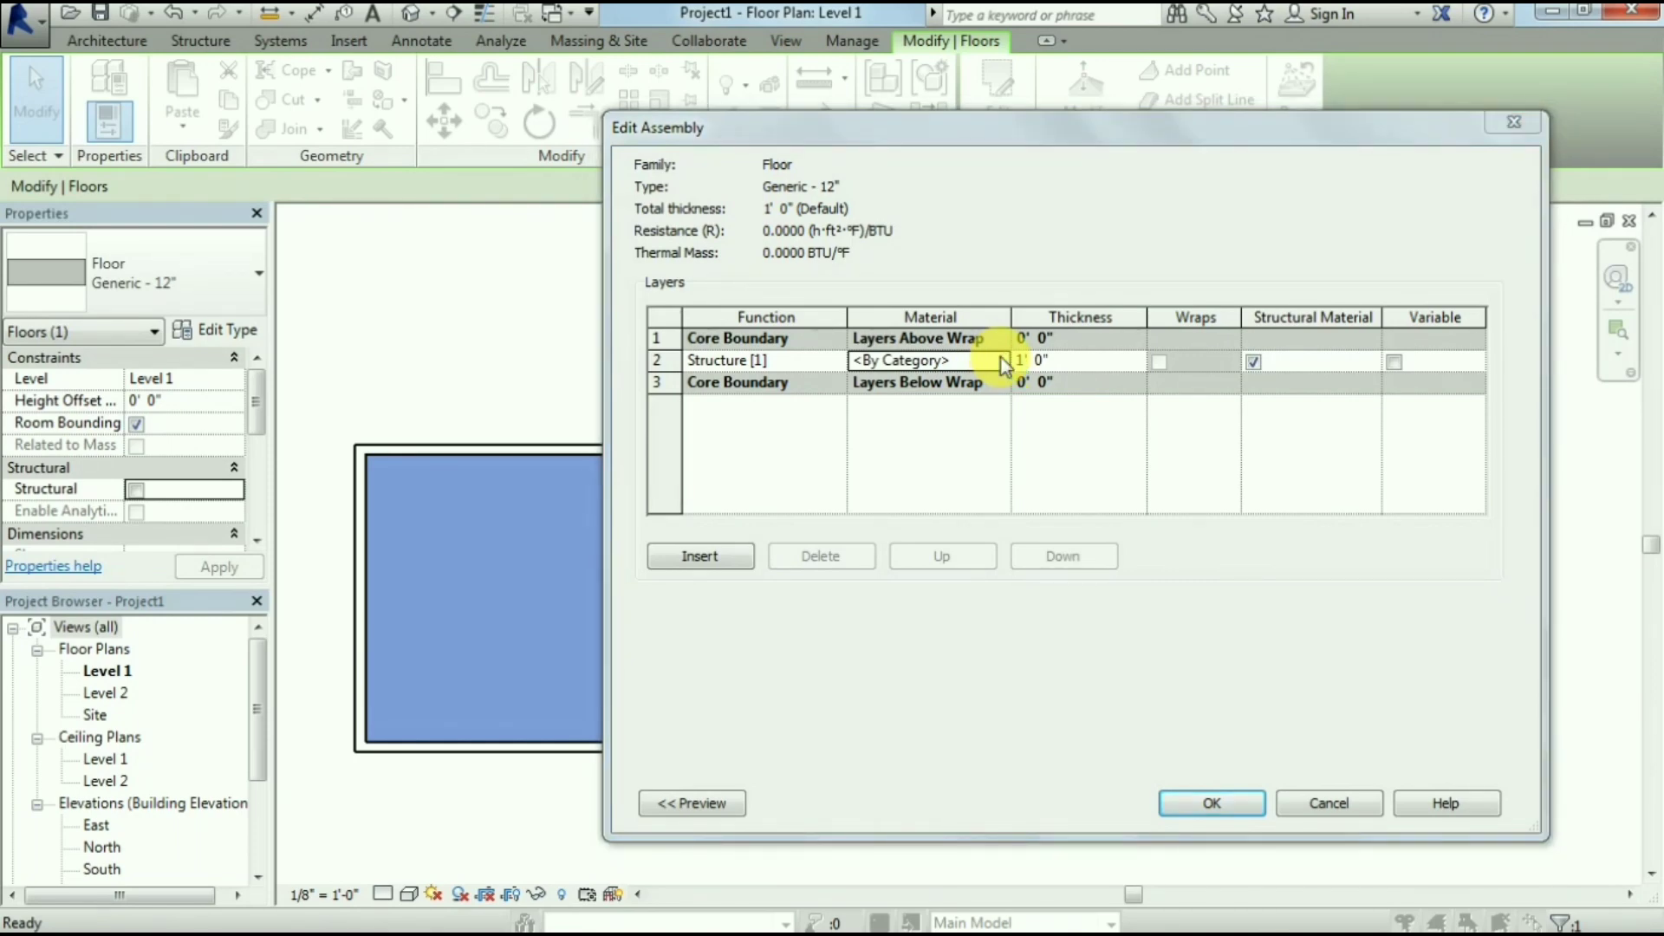
{"action": "left_click", "coordinate": [1002, 362]}
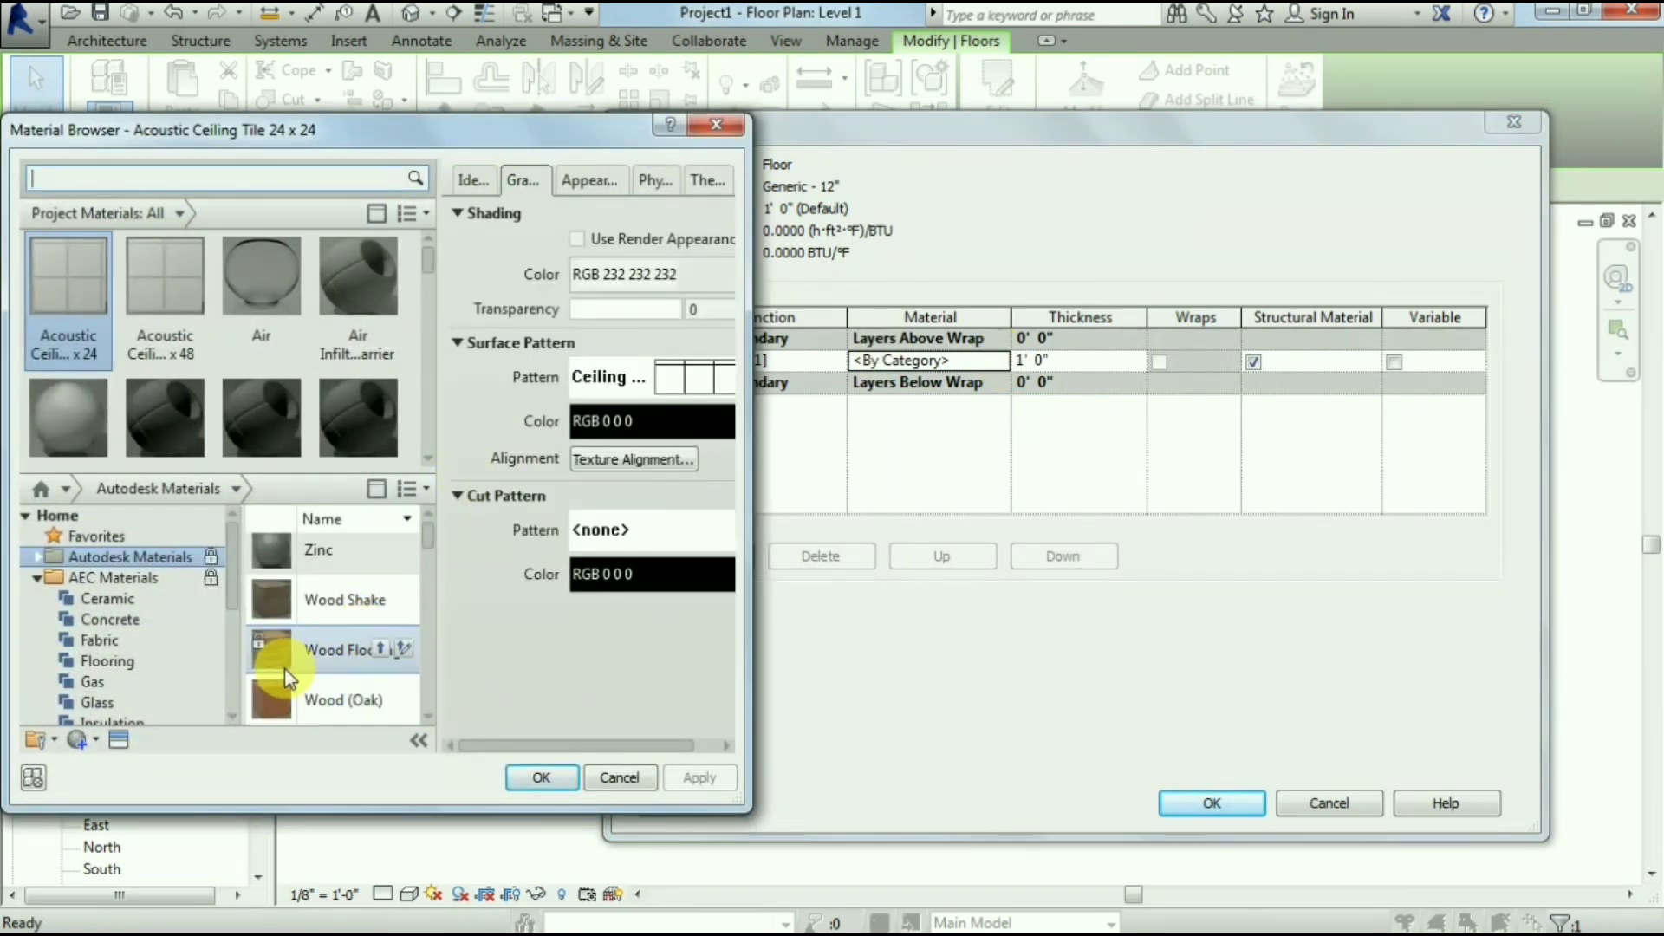
{"action": "left_click", "coordinate": [380, 649]}
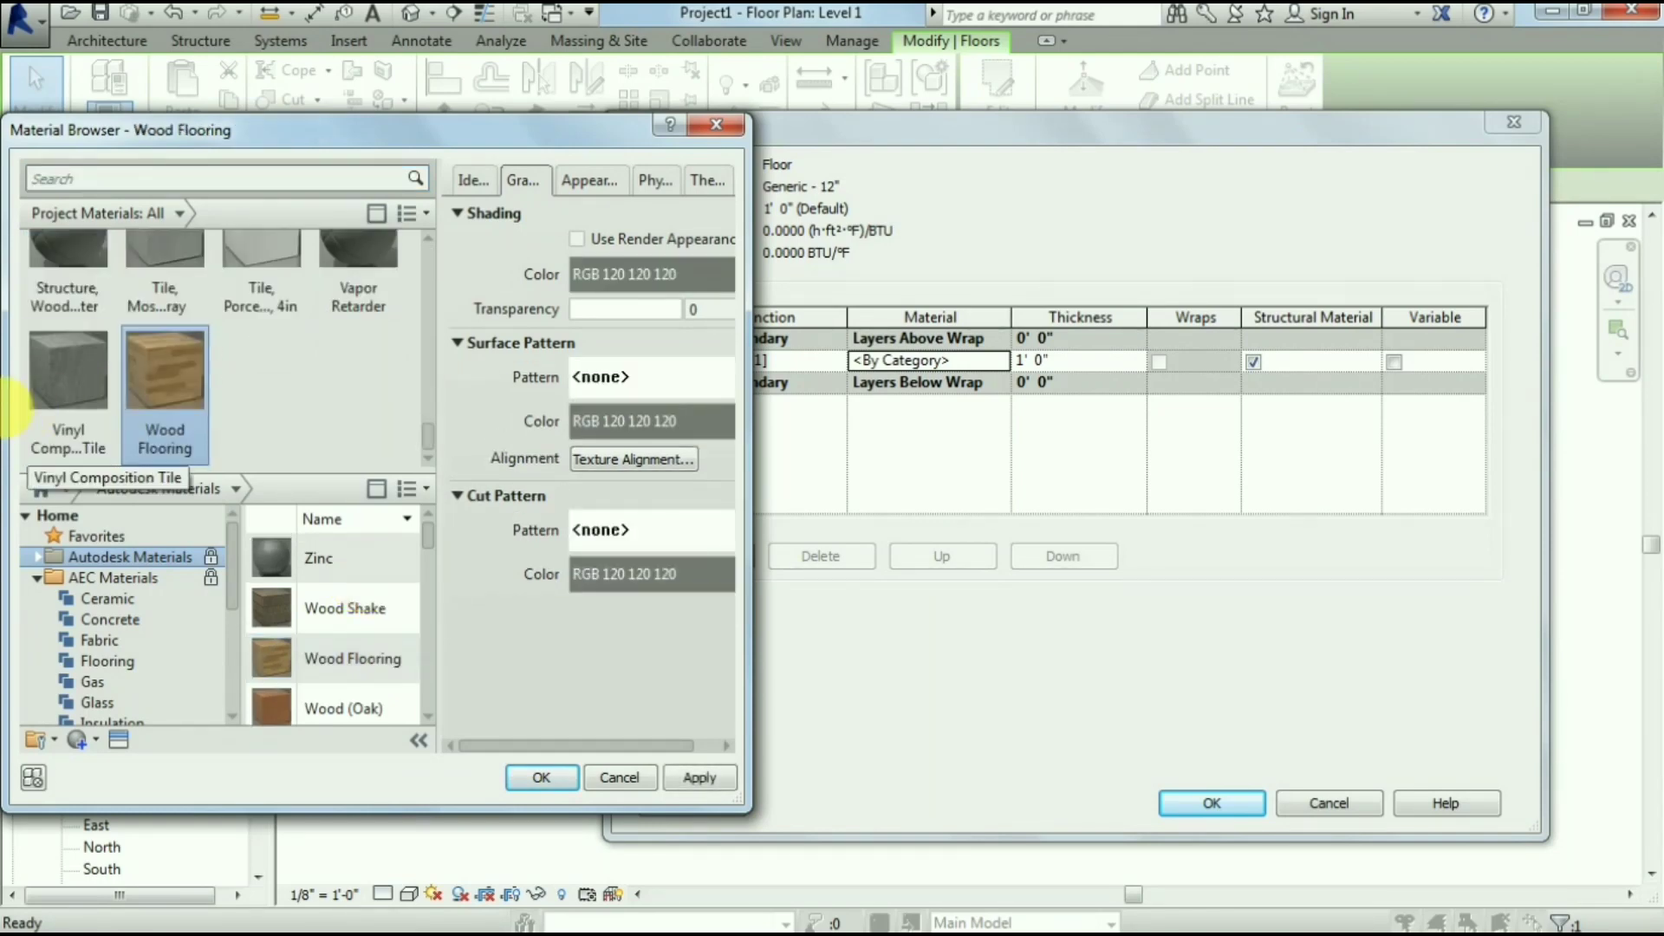
{"action": "left_click", "coordinate": [537, 779]}
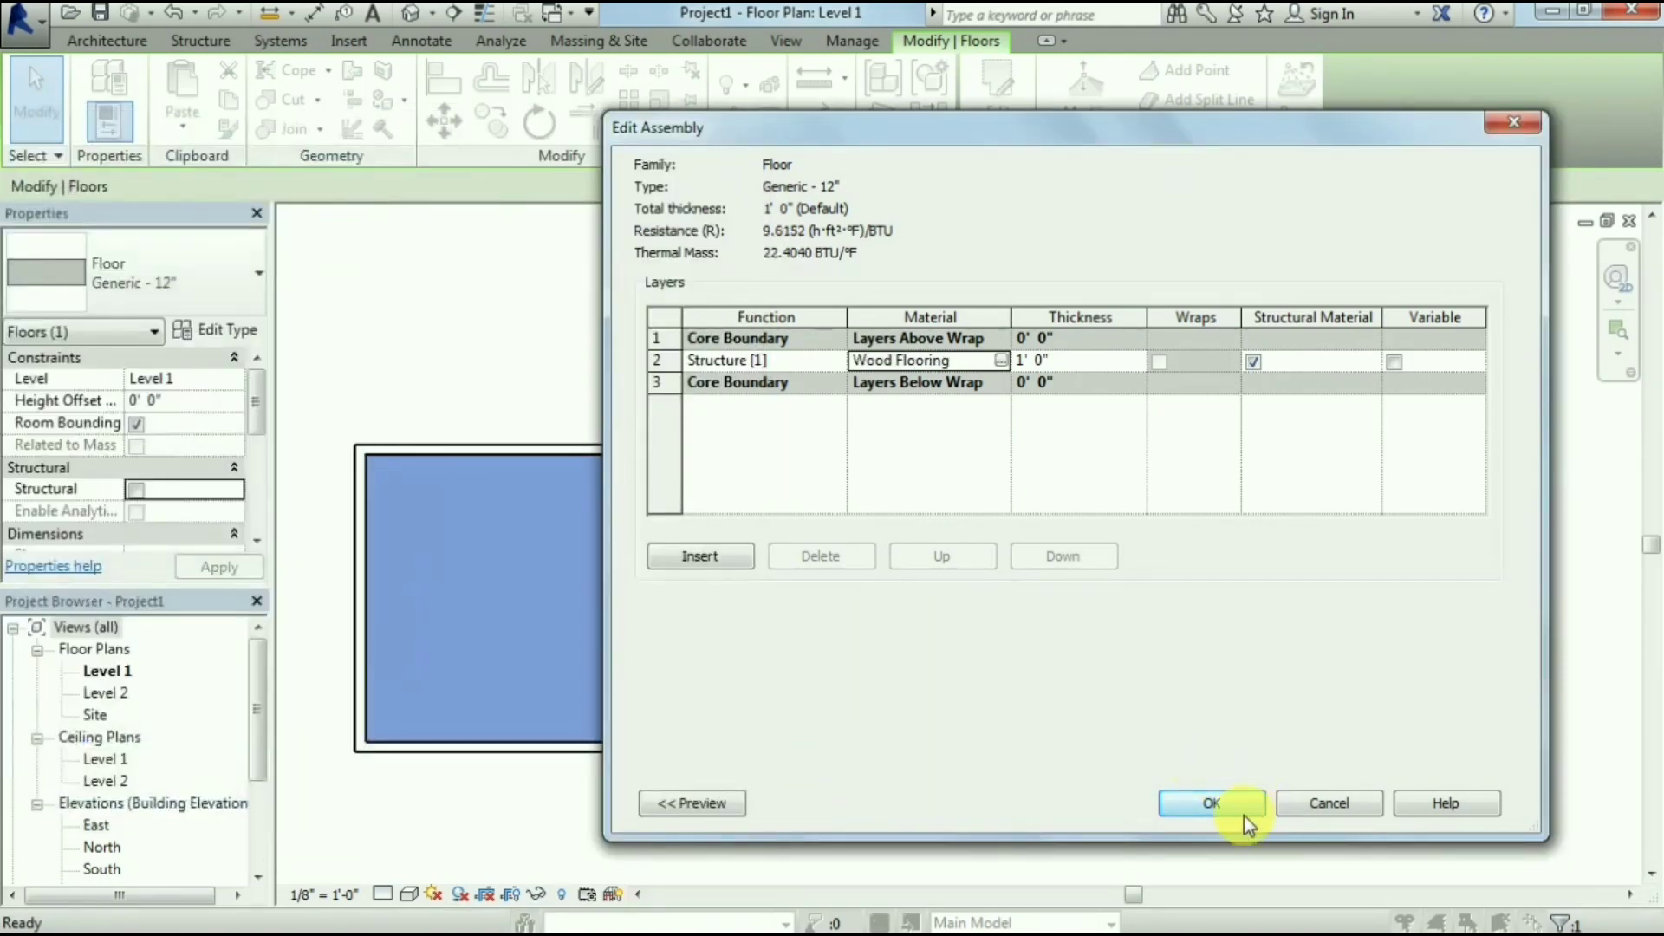
{"action": "left_click", "coordinate": [1220, 813]}
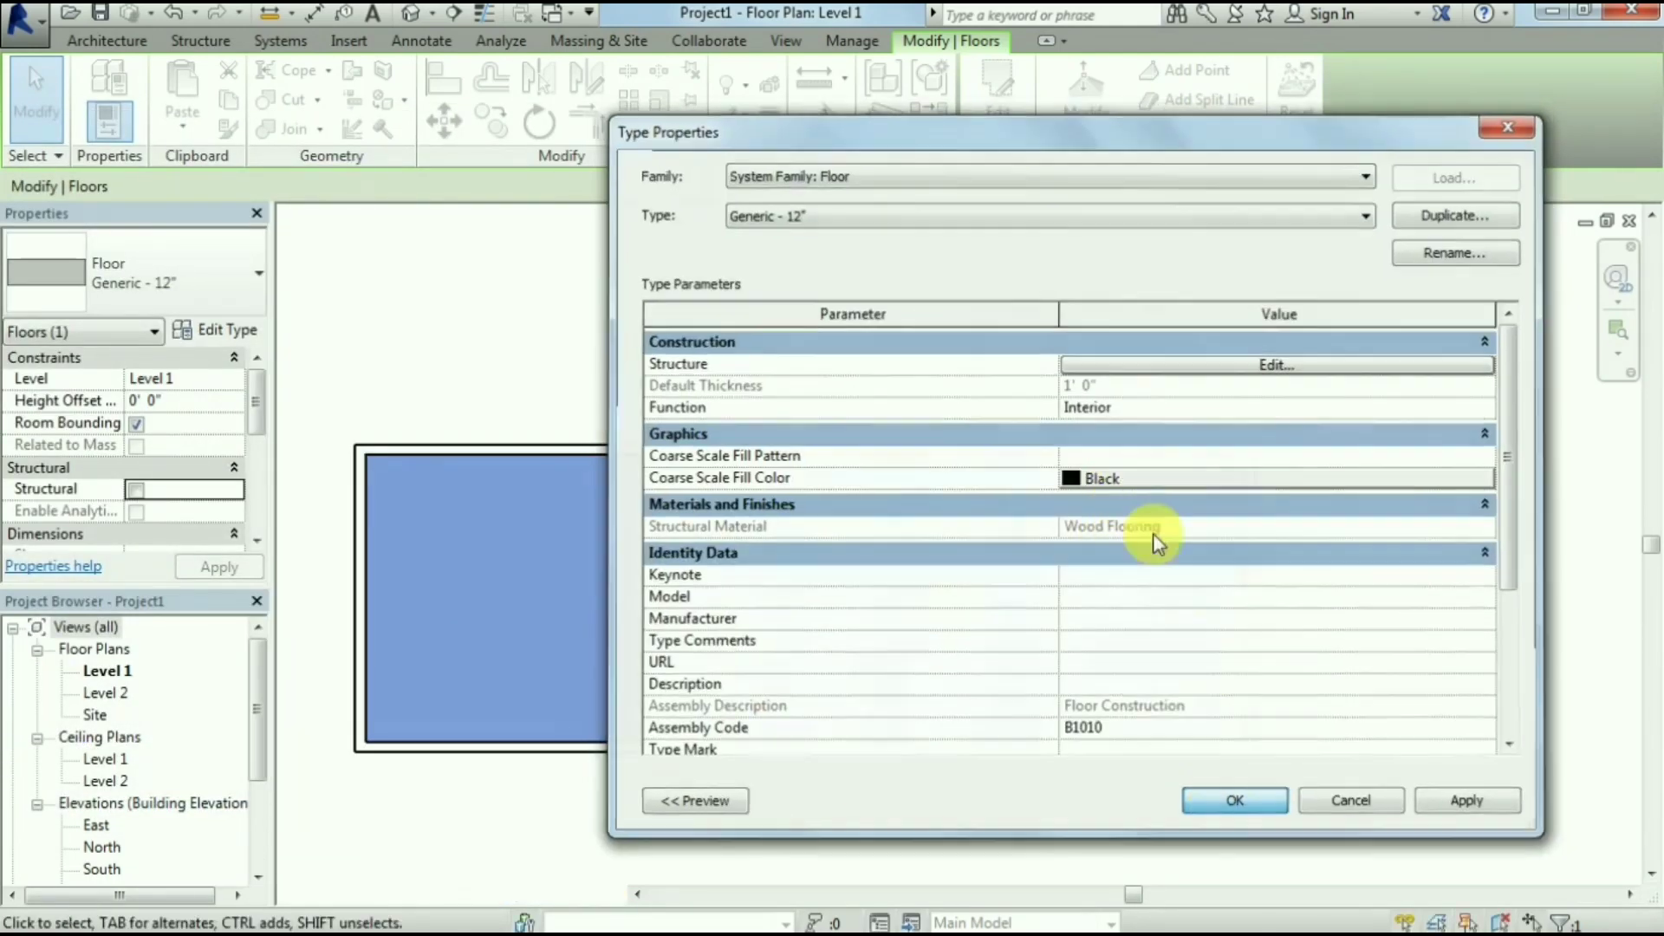
{"action": "left_click", "coordinate": [1032, 387]}
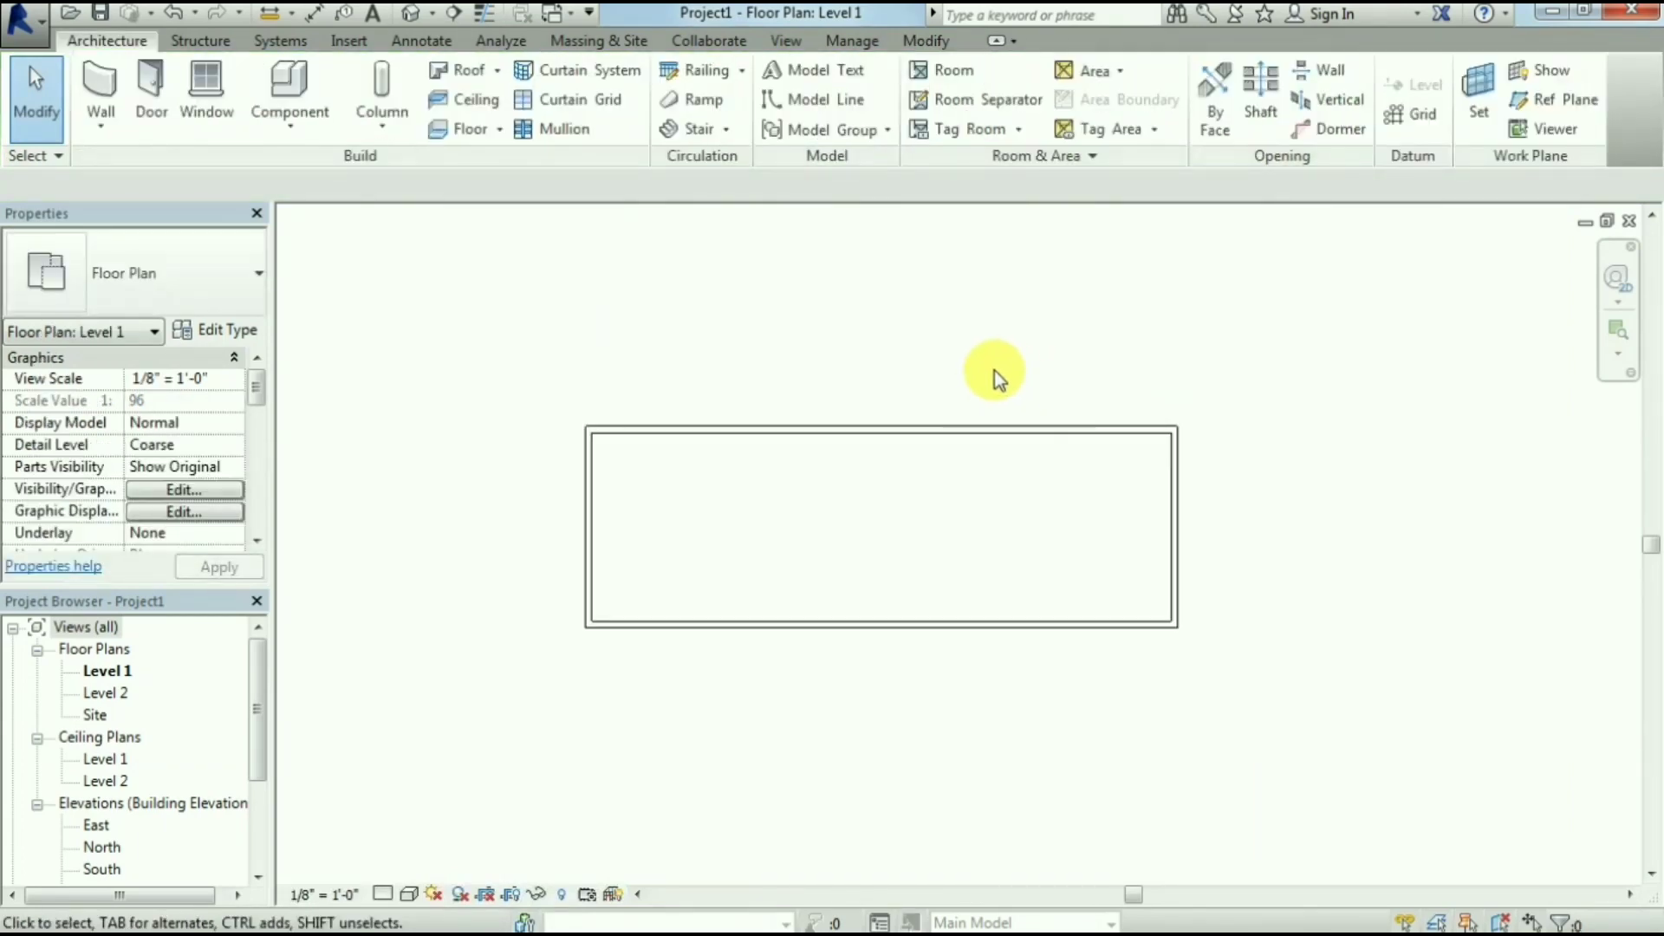
Open the Level 1 ceiling plan and place a 2'x4' ACT ceiling at 8'-6" in the room
{"action": "scroll", "coordinate": [991, 376], "scroll_direction": "down", "scroll_amount": 1}
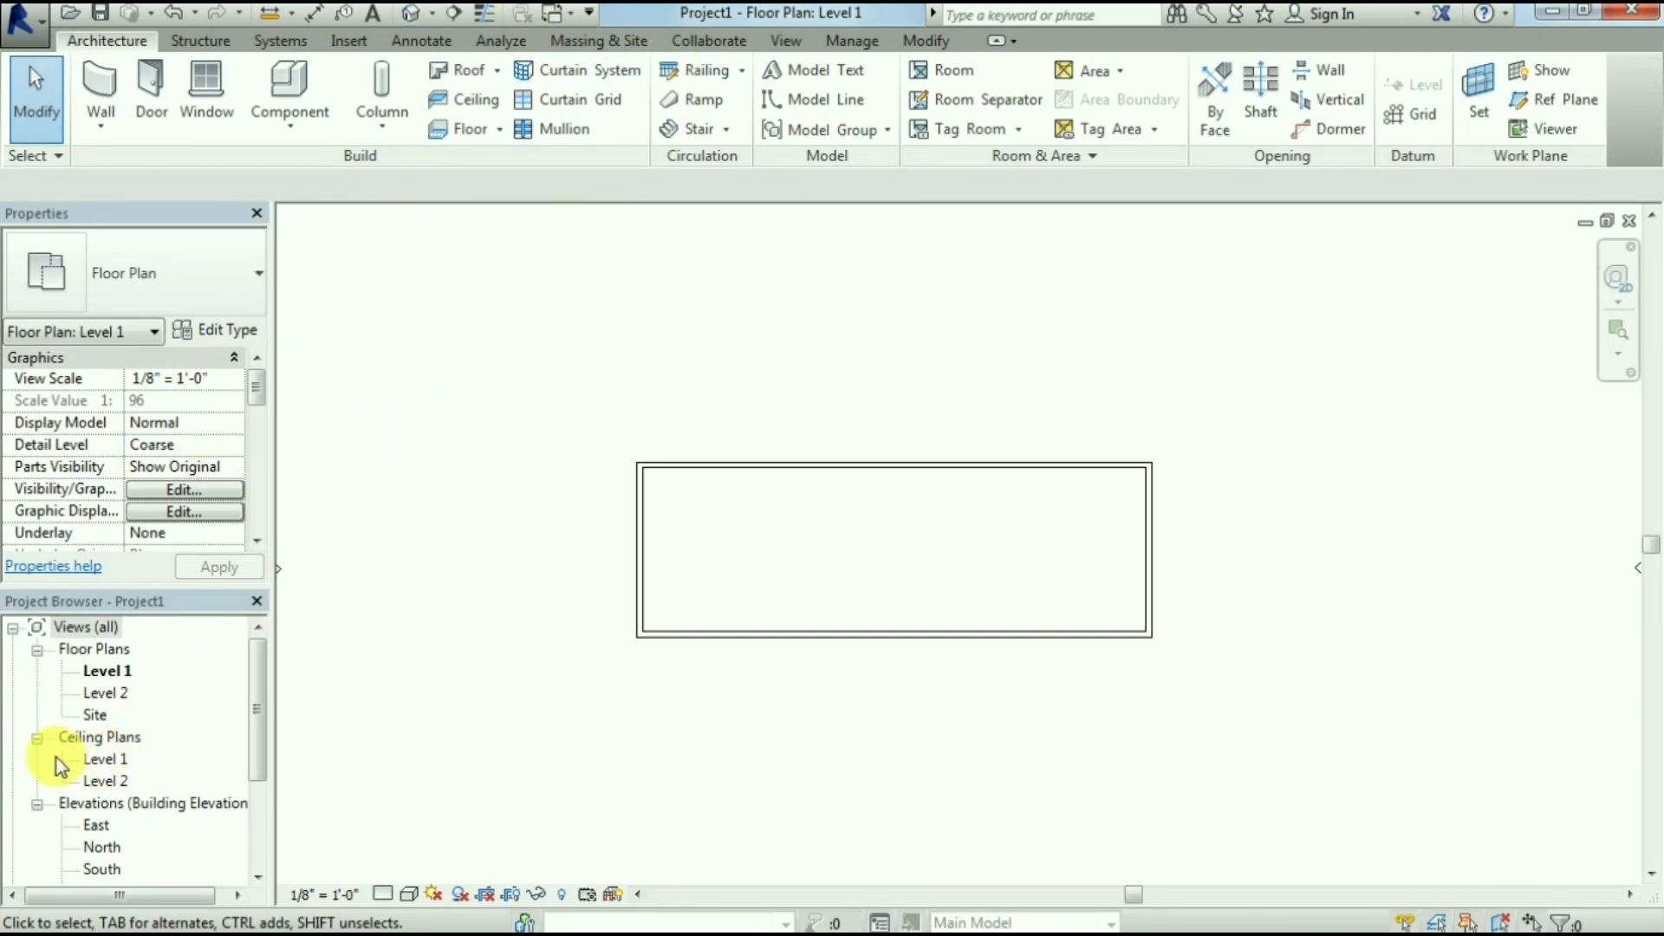
{"action": "double_click", "coordinate": [105, 760]}
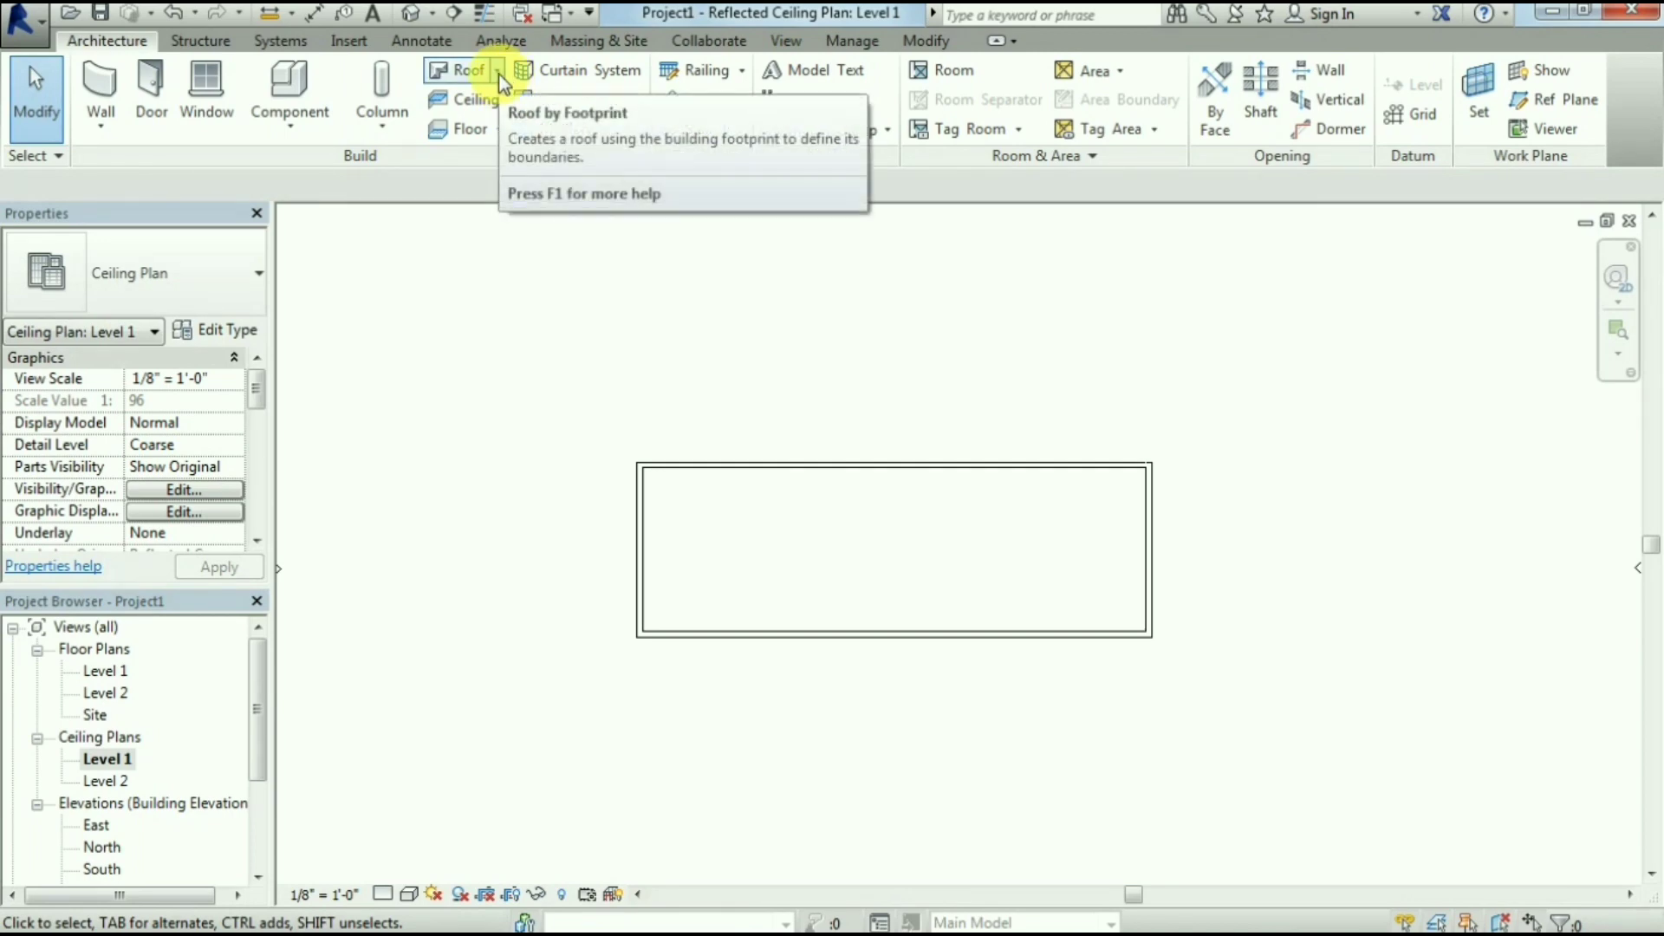
{"action": "left_click", "coordinate": [481, 98]}
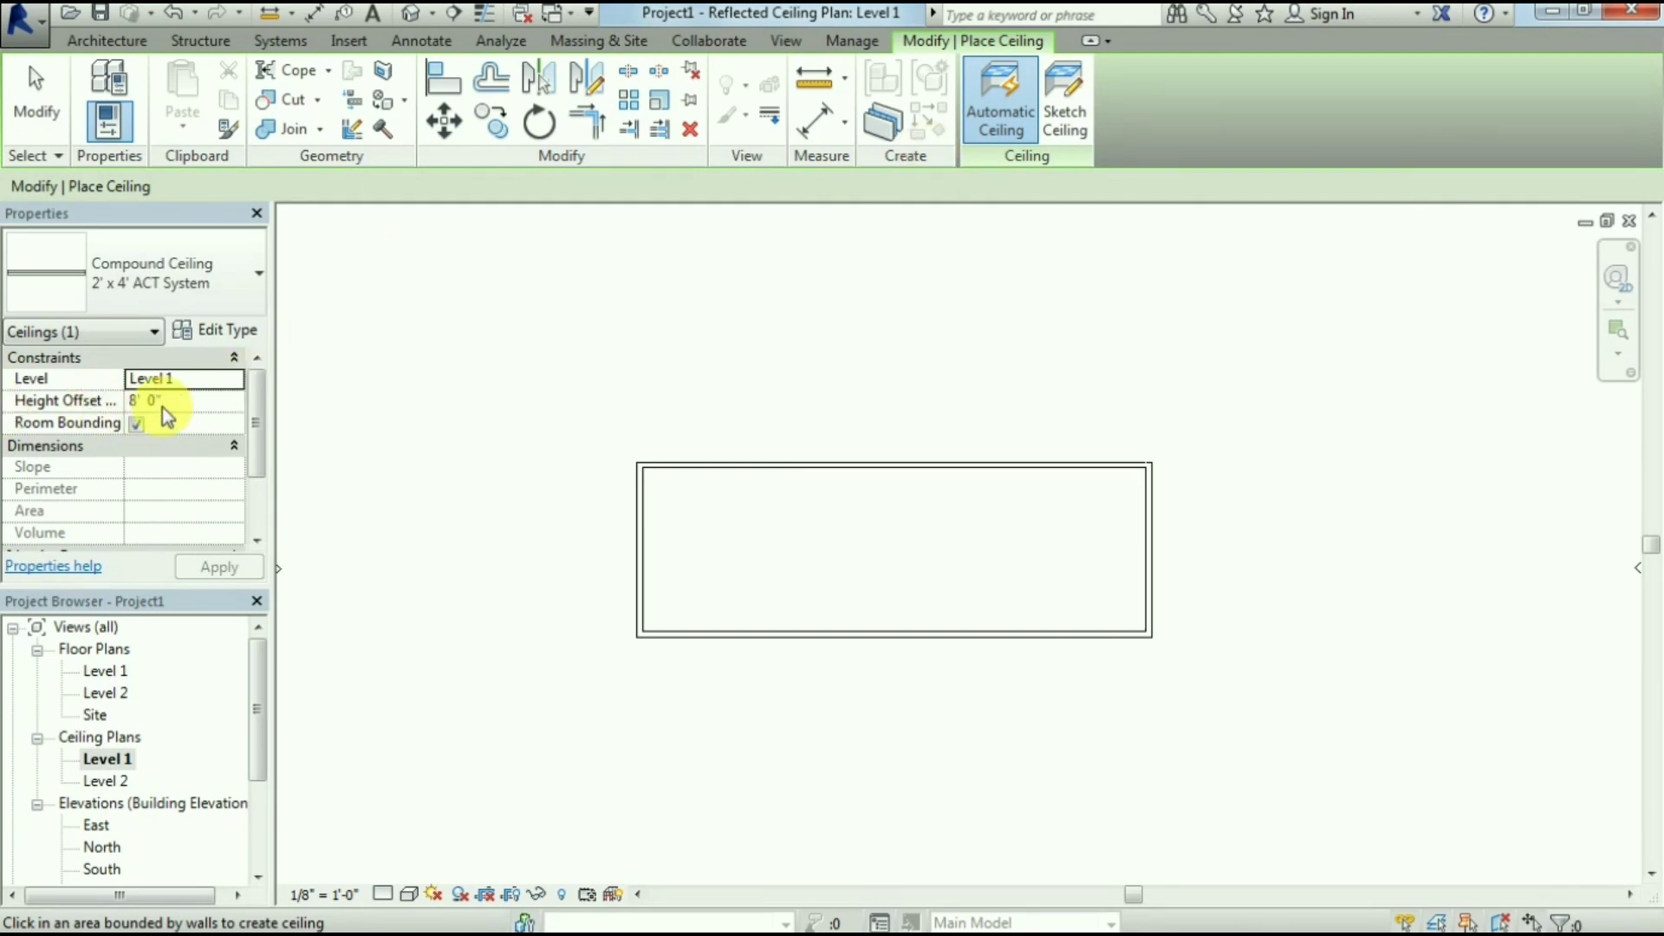
{"action": "left_click", "coordinate": [773, 487]}
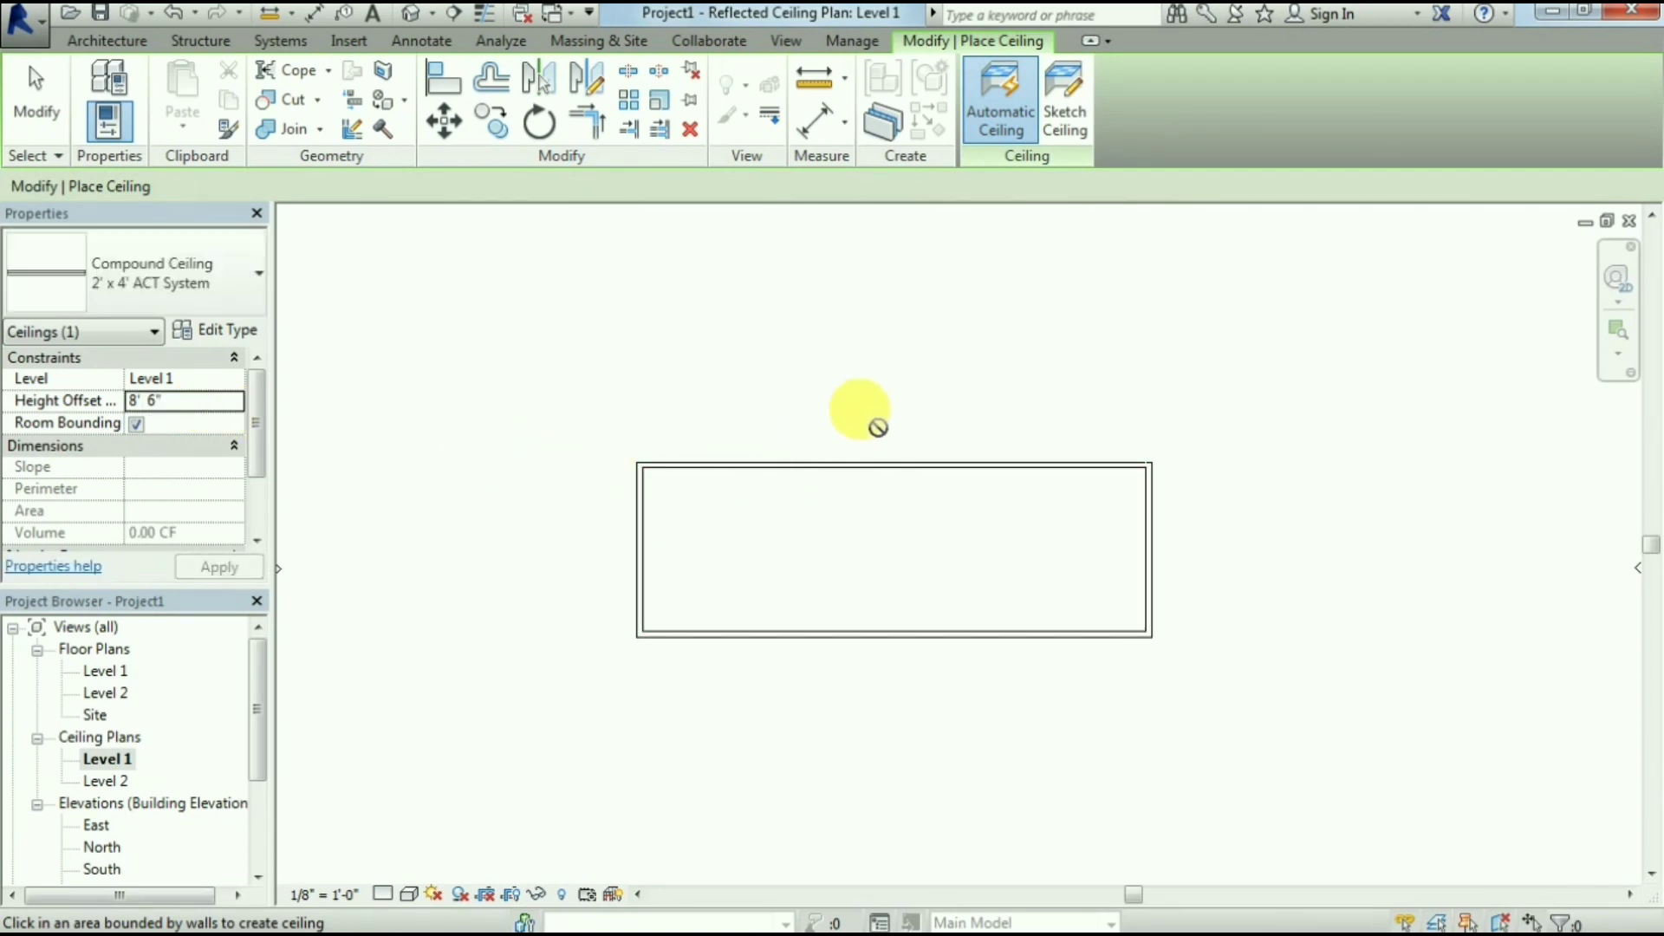
{"action": "key", "text": "Escape"}
{"action": "key", "text": "Escape"}
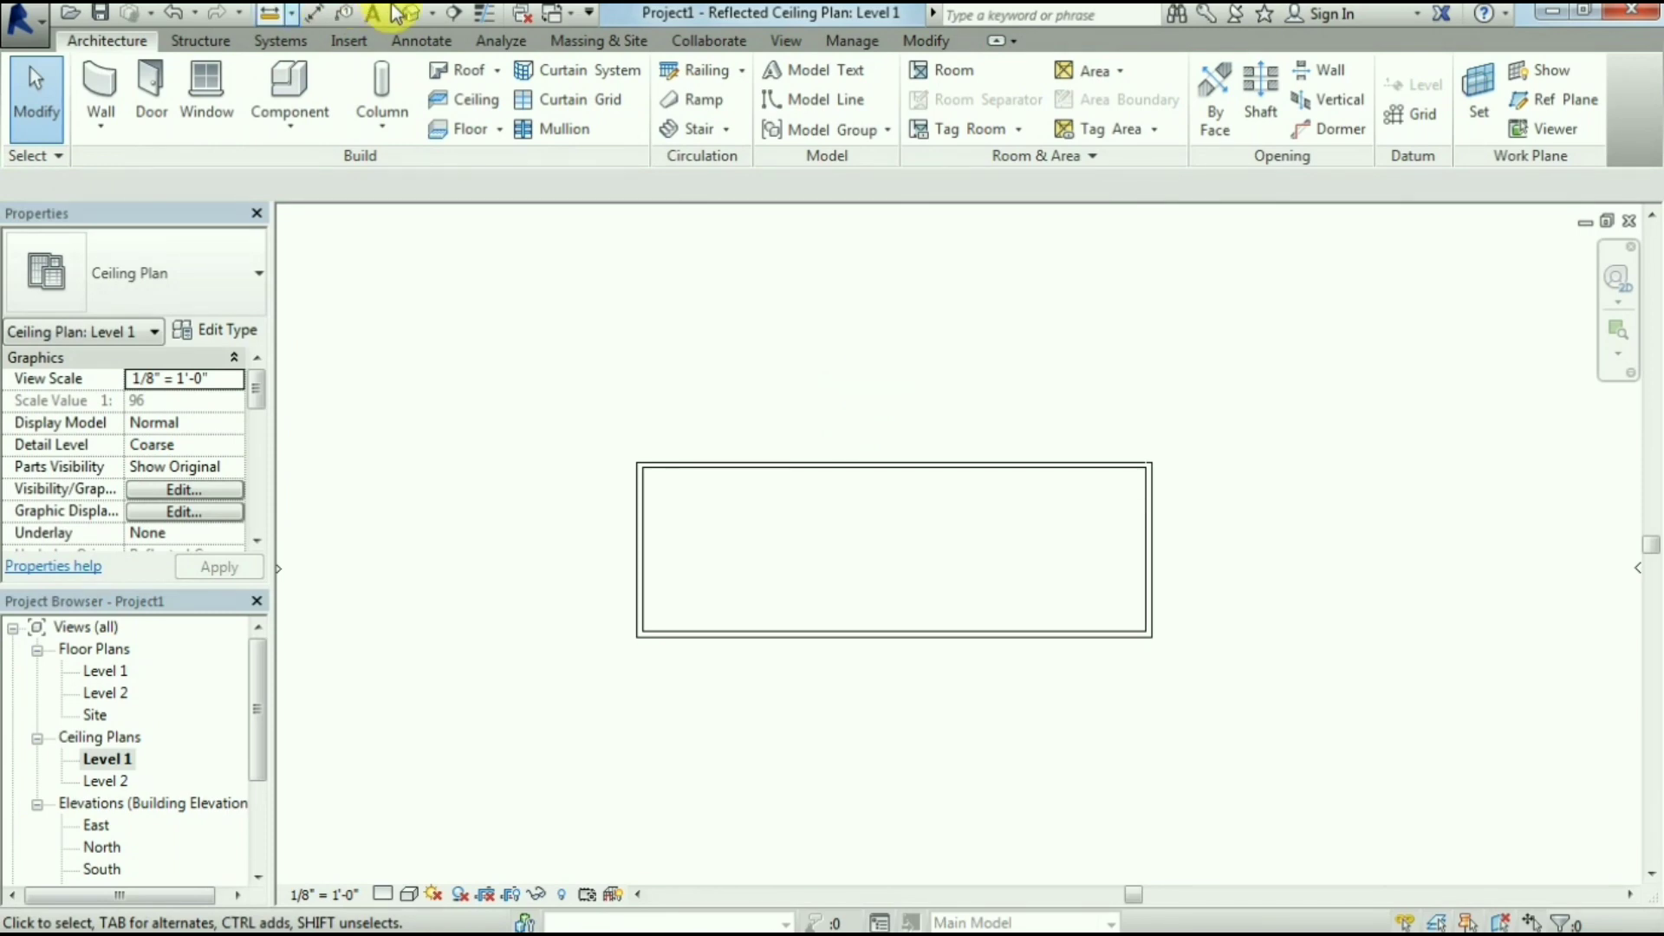
Draw a section line across the room's short width, from above to below it
{"action": "left_click", "coordinate": [456, 14]}
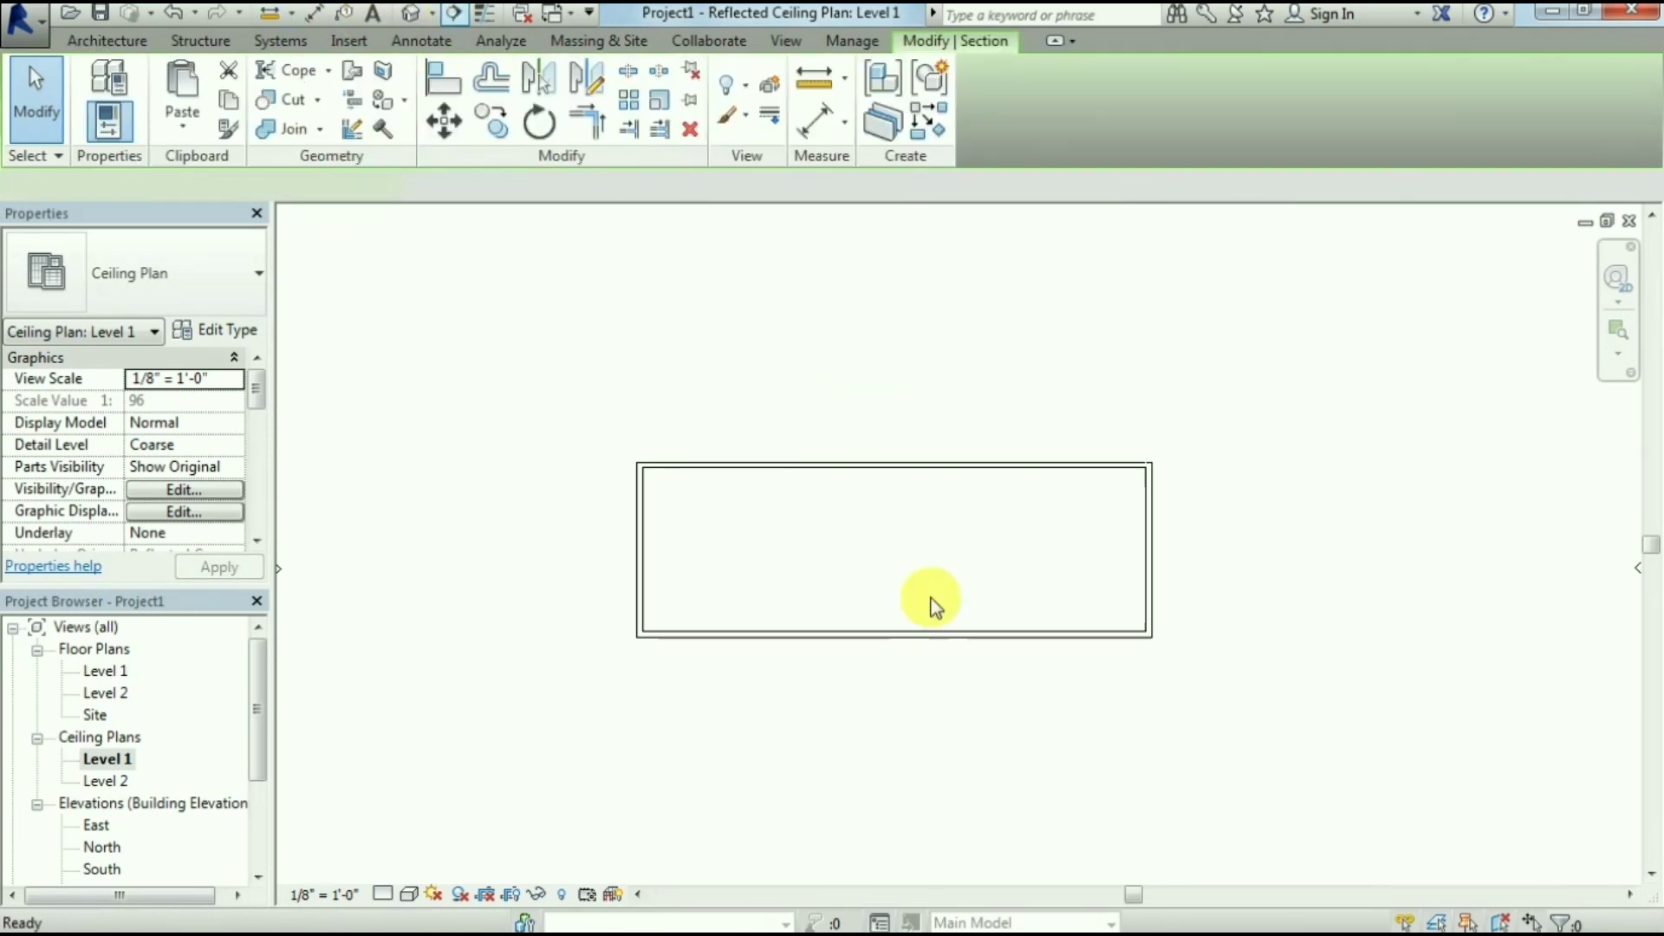
{"action": "left_click", "coordinate": [680, 386]}
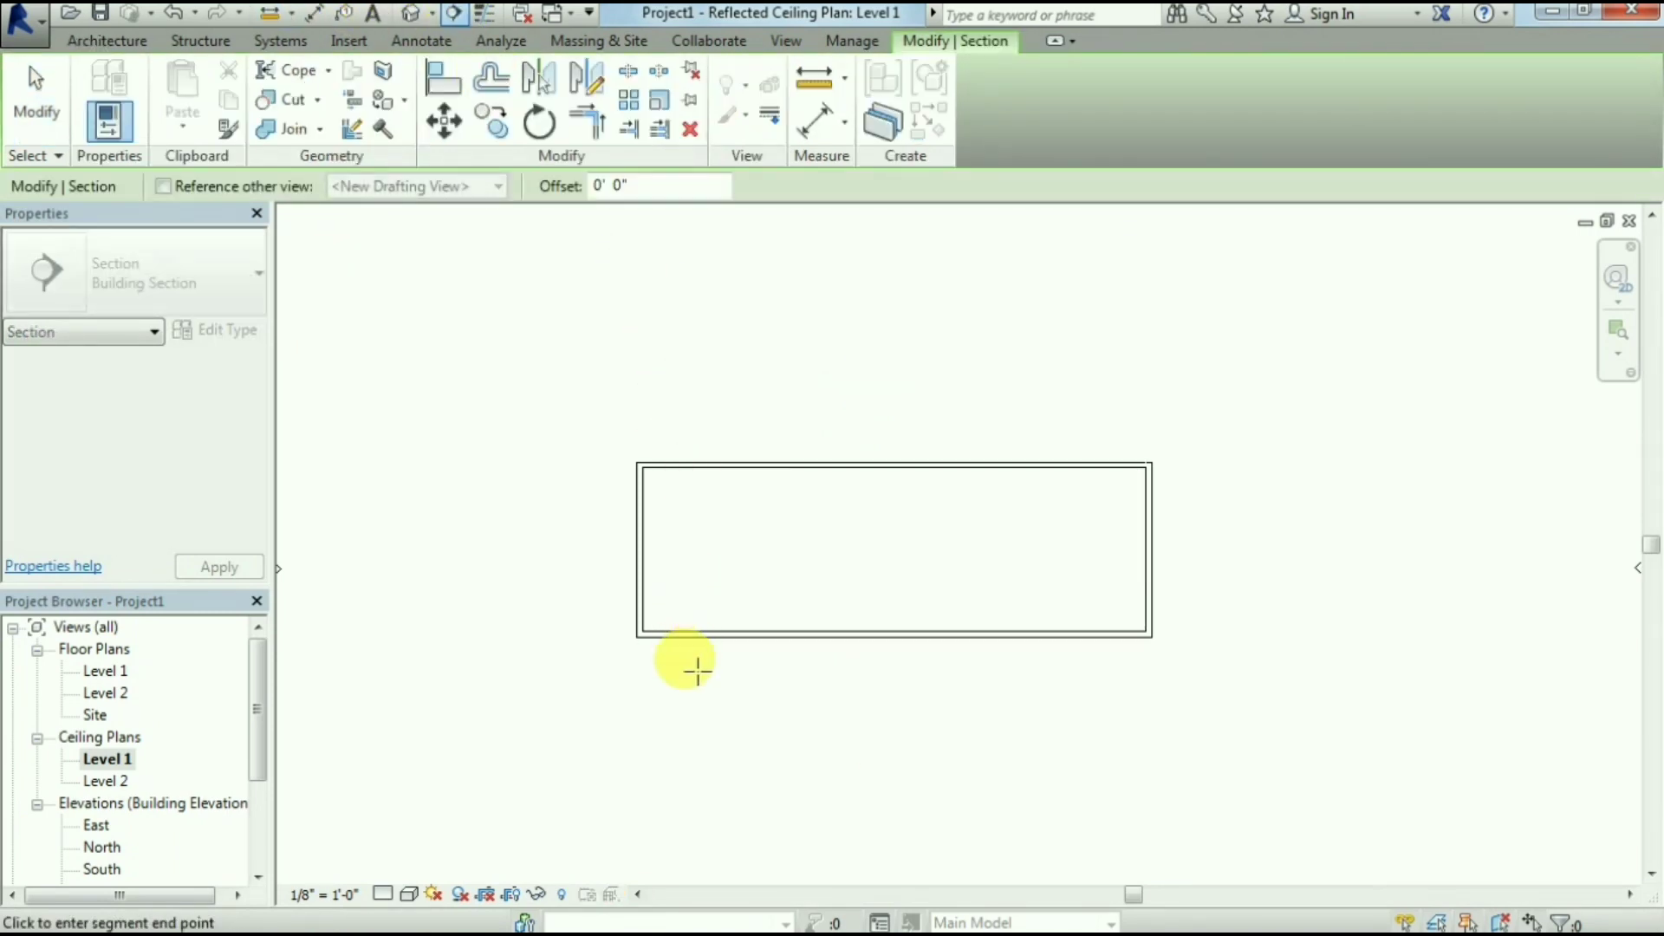
{"action": "left_click", "coordinate": [680, 709]}
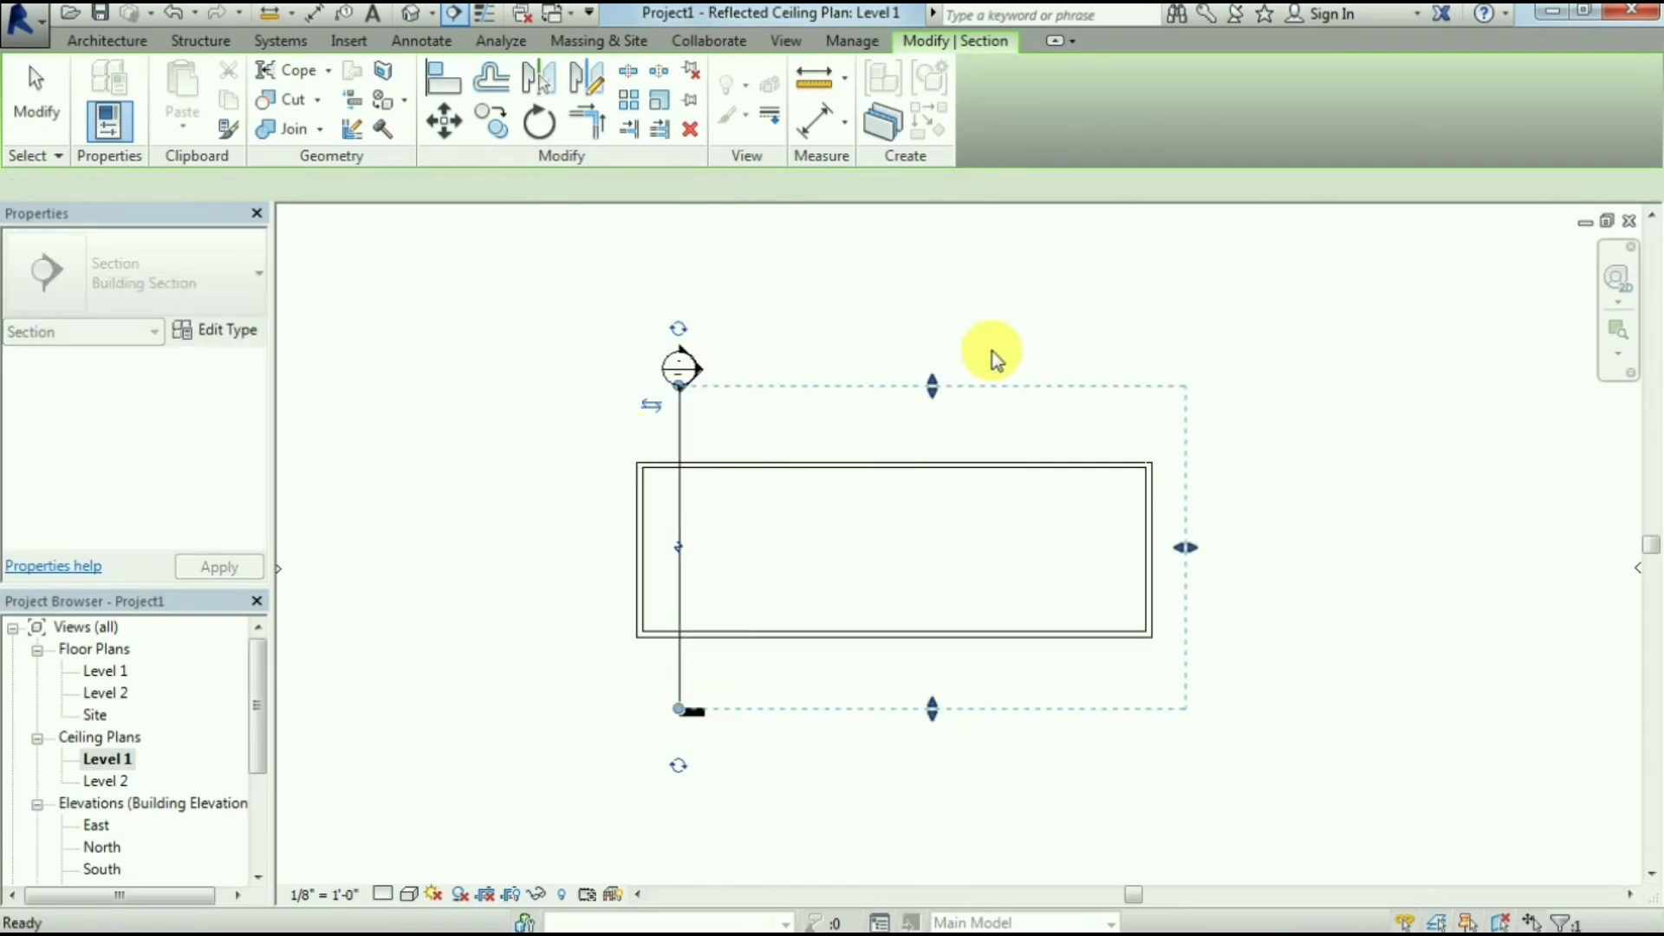
{"action": "key", "text": "Escape"}
{"action": "key", "text": "Escape"}
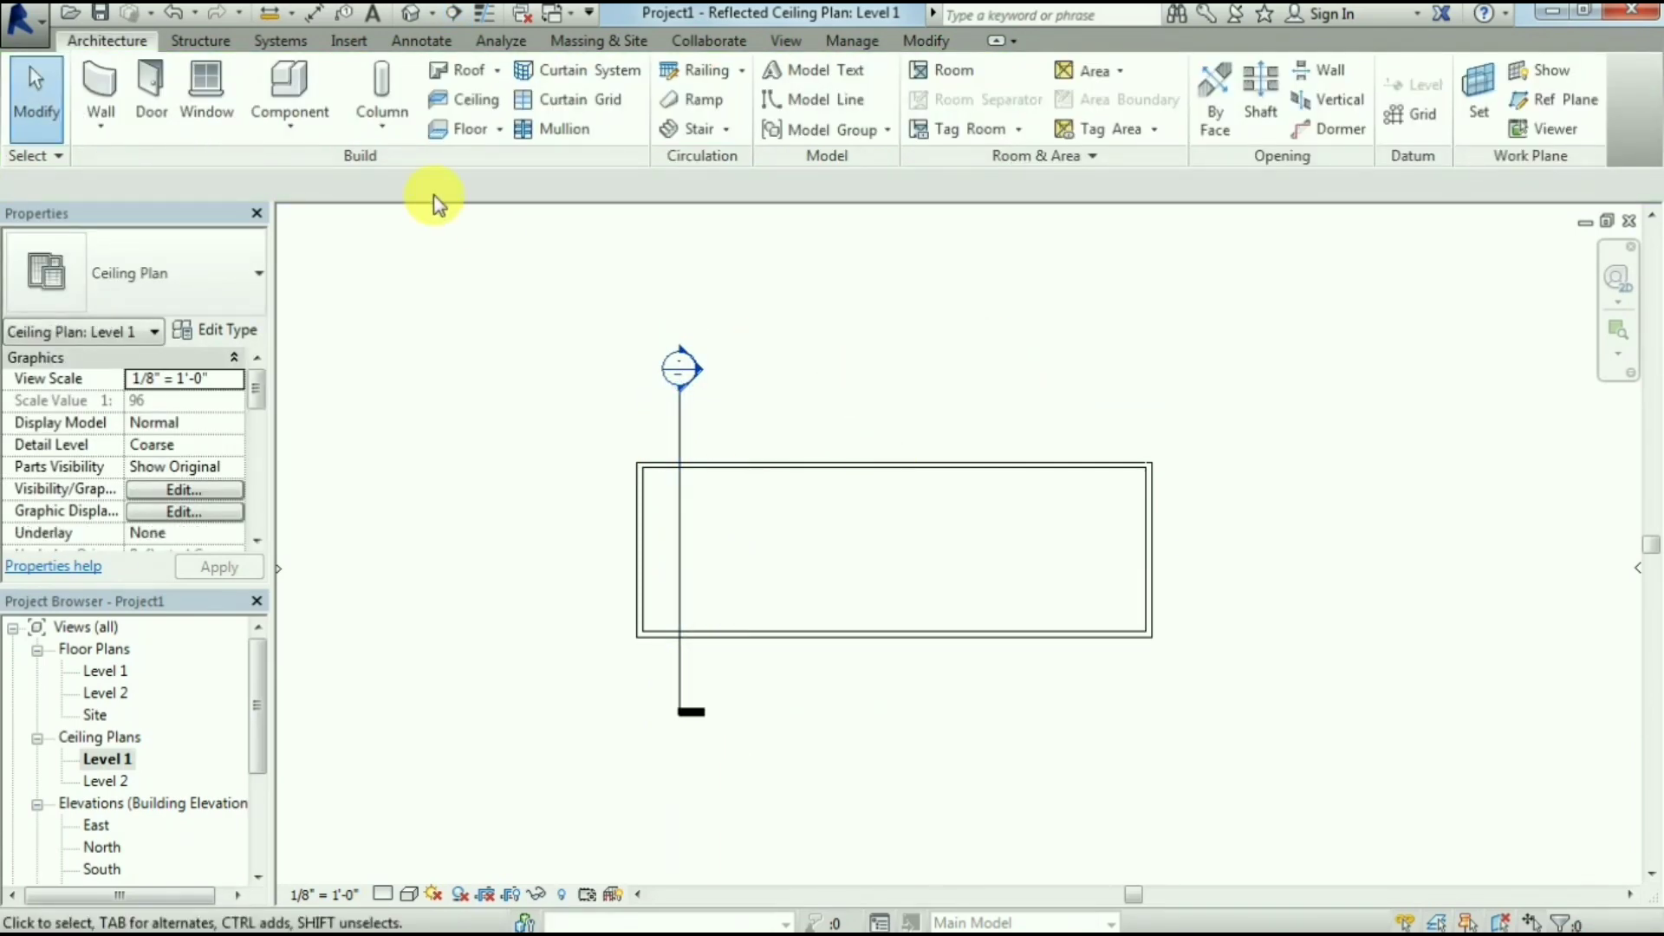
Open Section 1, zoom in, and select the 2'x4' ACT ceiling at 8'-6"
{"action": "double_click", "coordinate": [704, 372]}
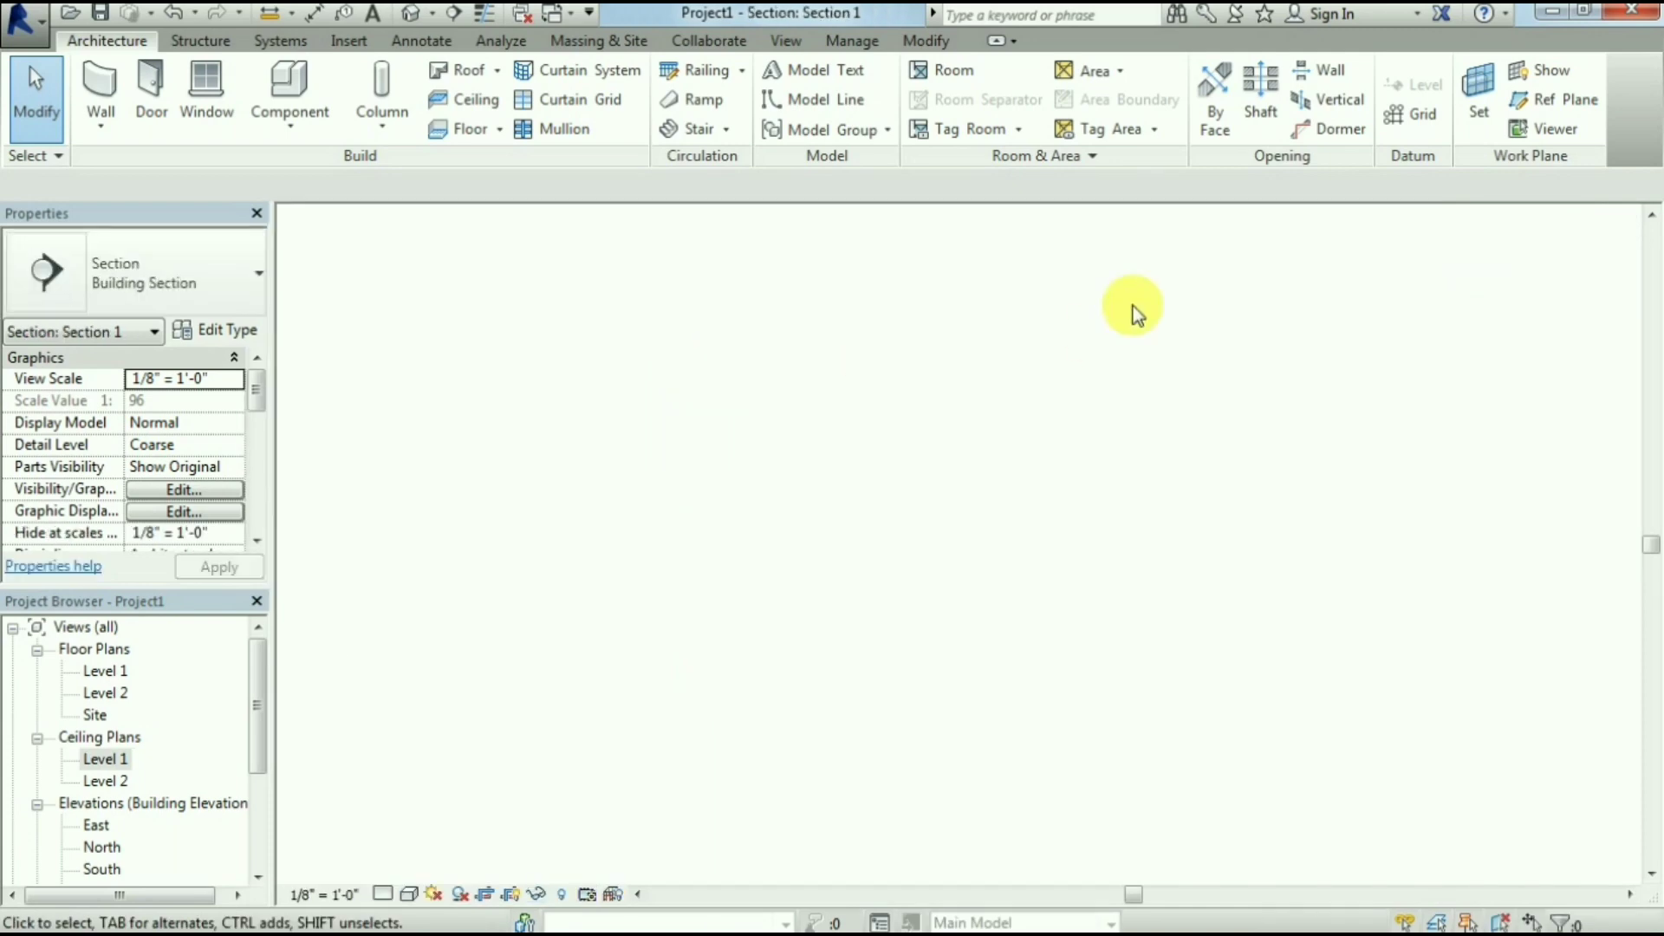
{"action": "scroll", "coordinate": [754, 519], "scroll_direction": "up", "scroll_amount": 3}
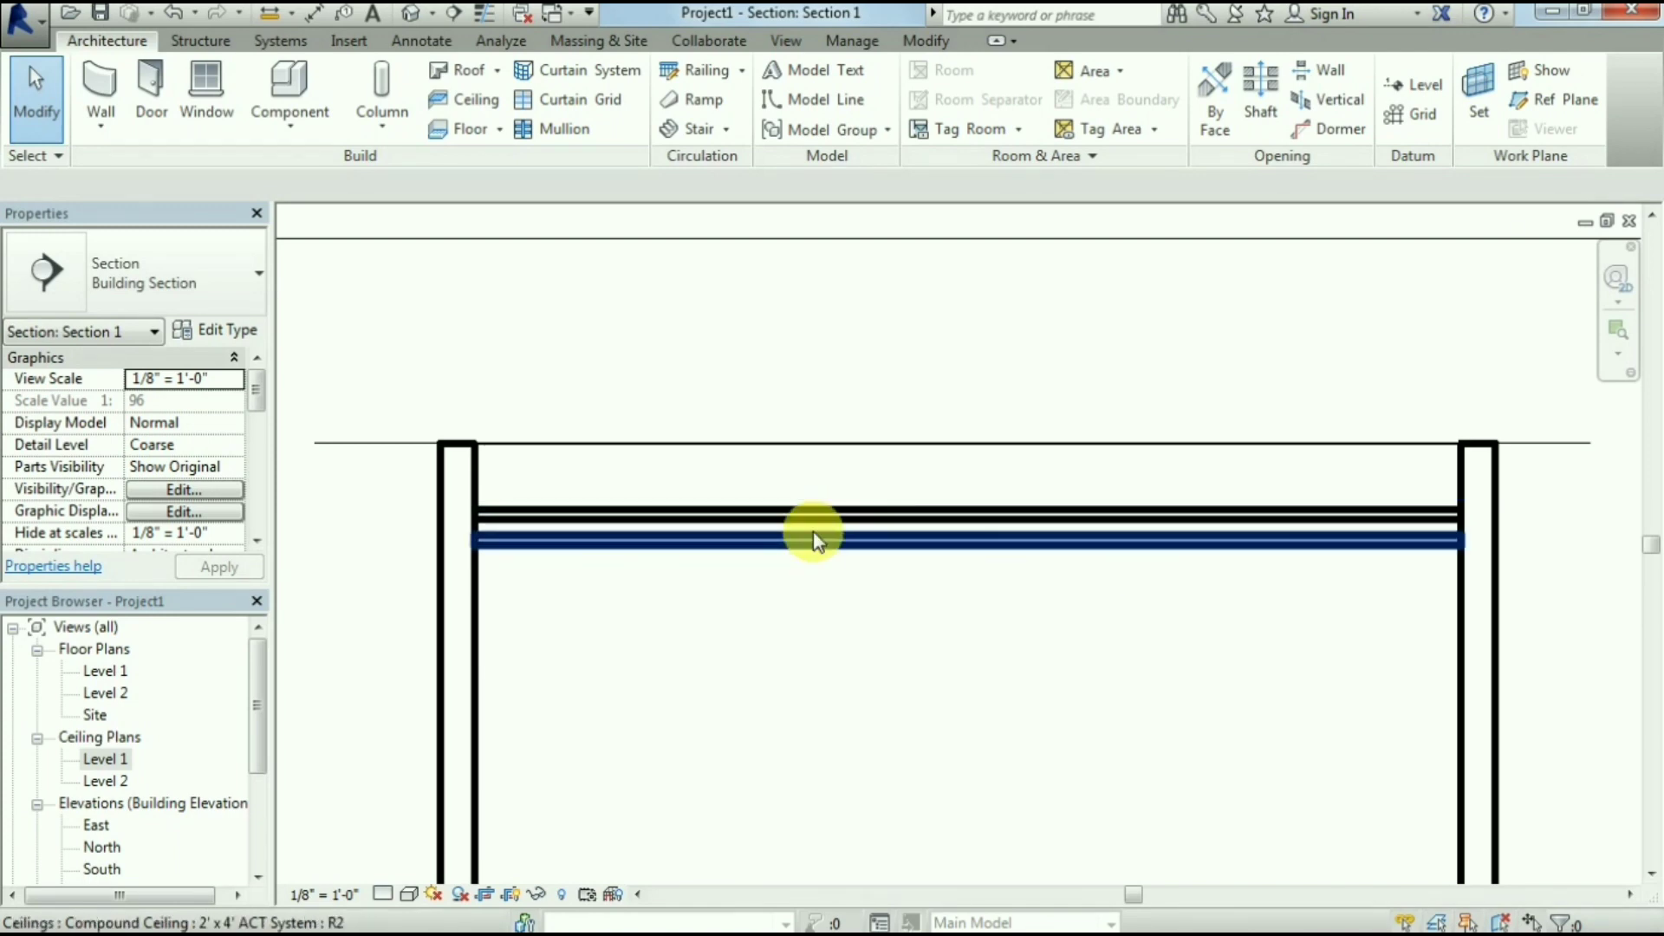
{"action": "scroll", "coordinate": [779, 547], "scroll_direction": "down", "scroll_amount": 2}
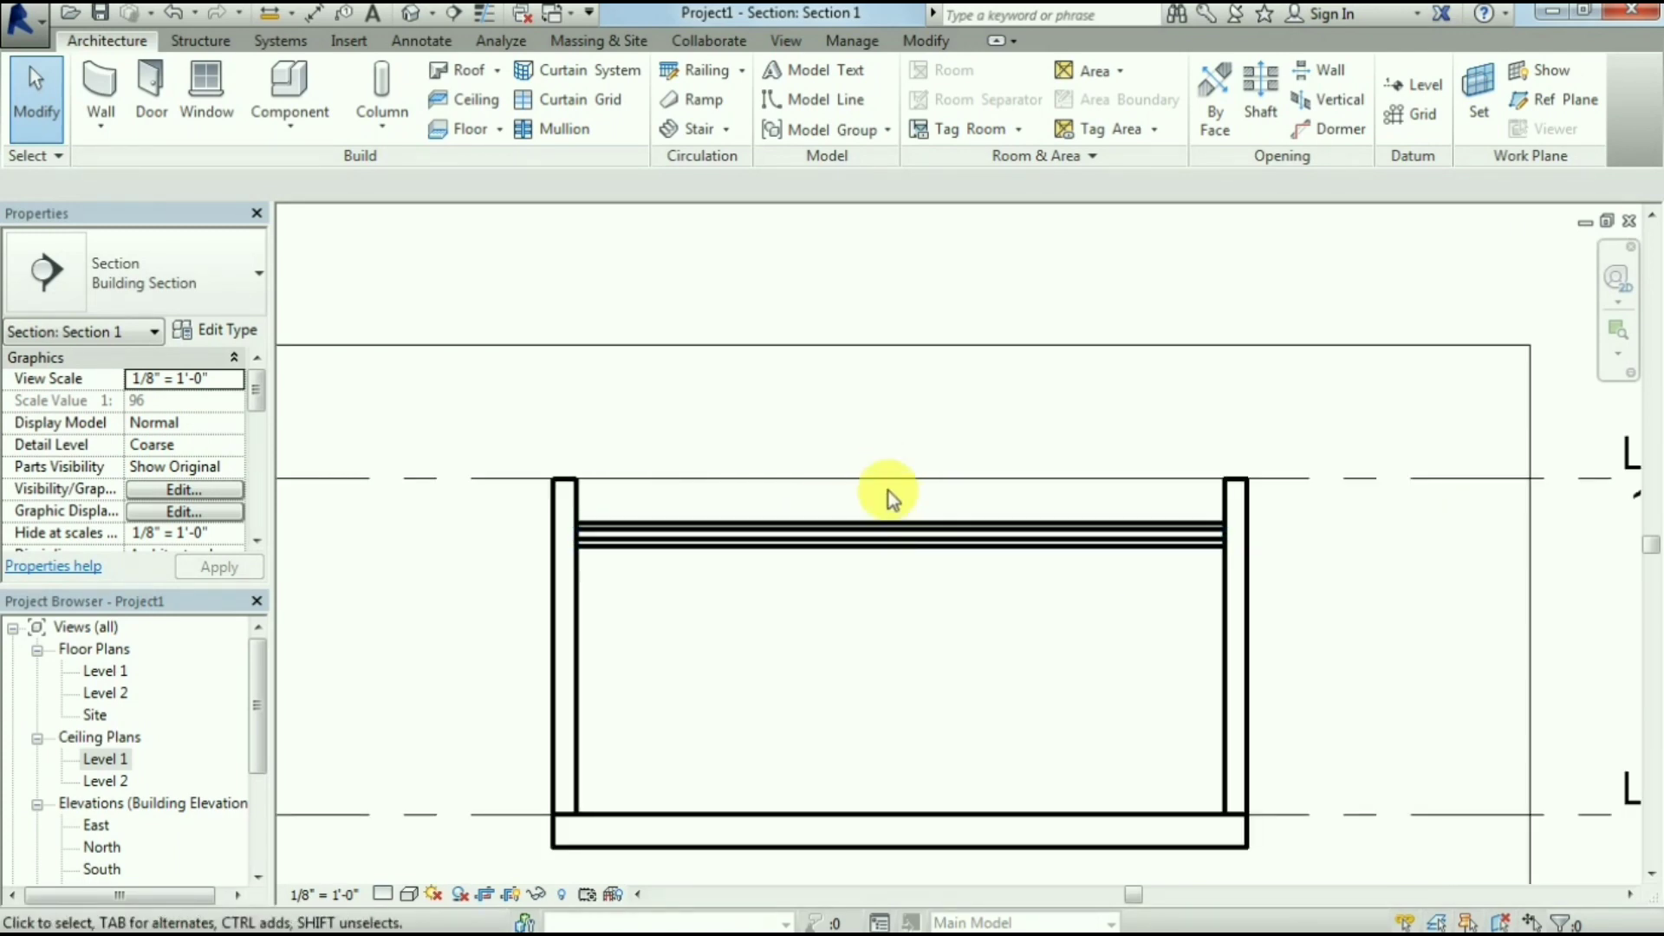
{"action": "scroll", "coordinate": [813, 568], "scroll_direction": "up", "scroll_amount": 1}
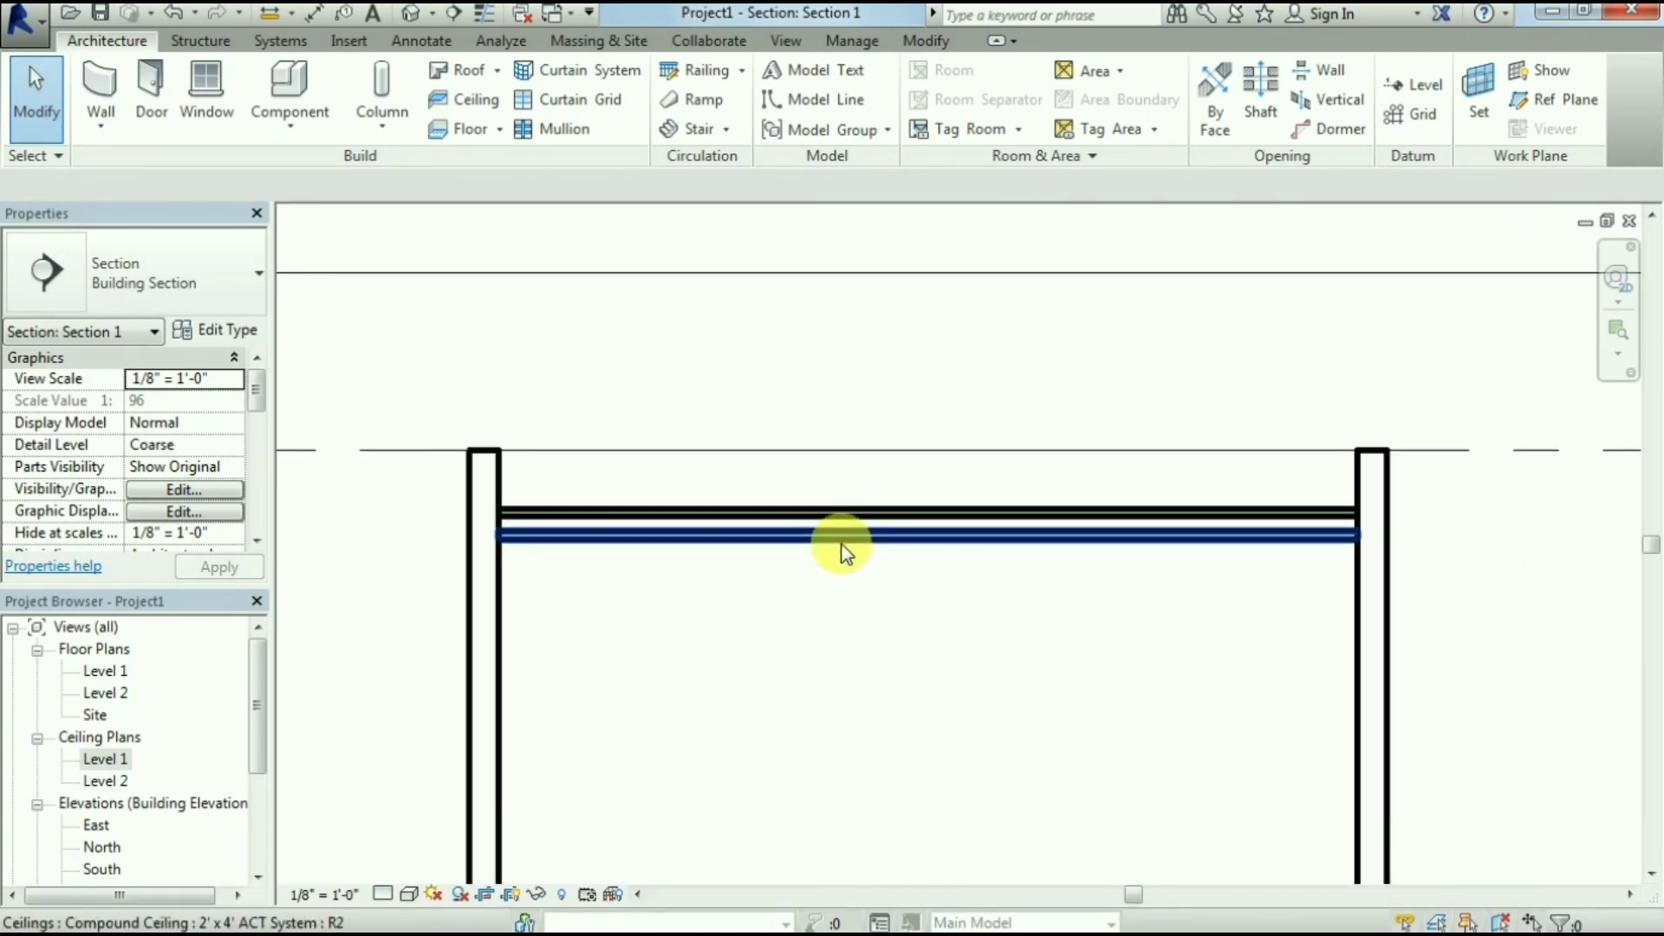
{"action": "scroll", "coordinate": [818, 580], "scroll_direction": "down", "scroll_amount": 1}
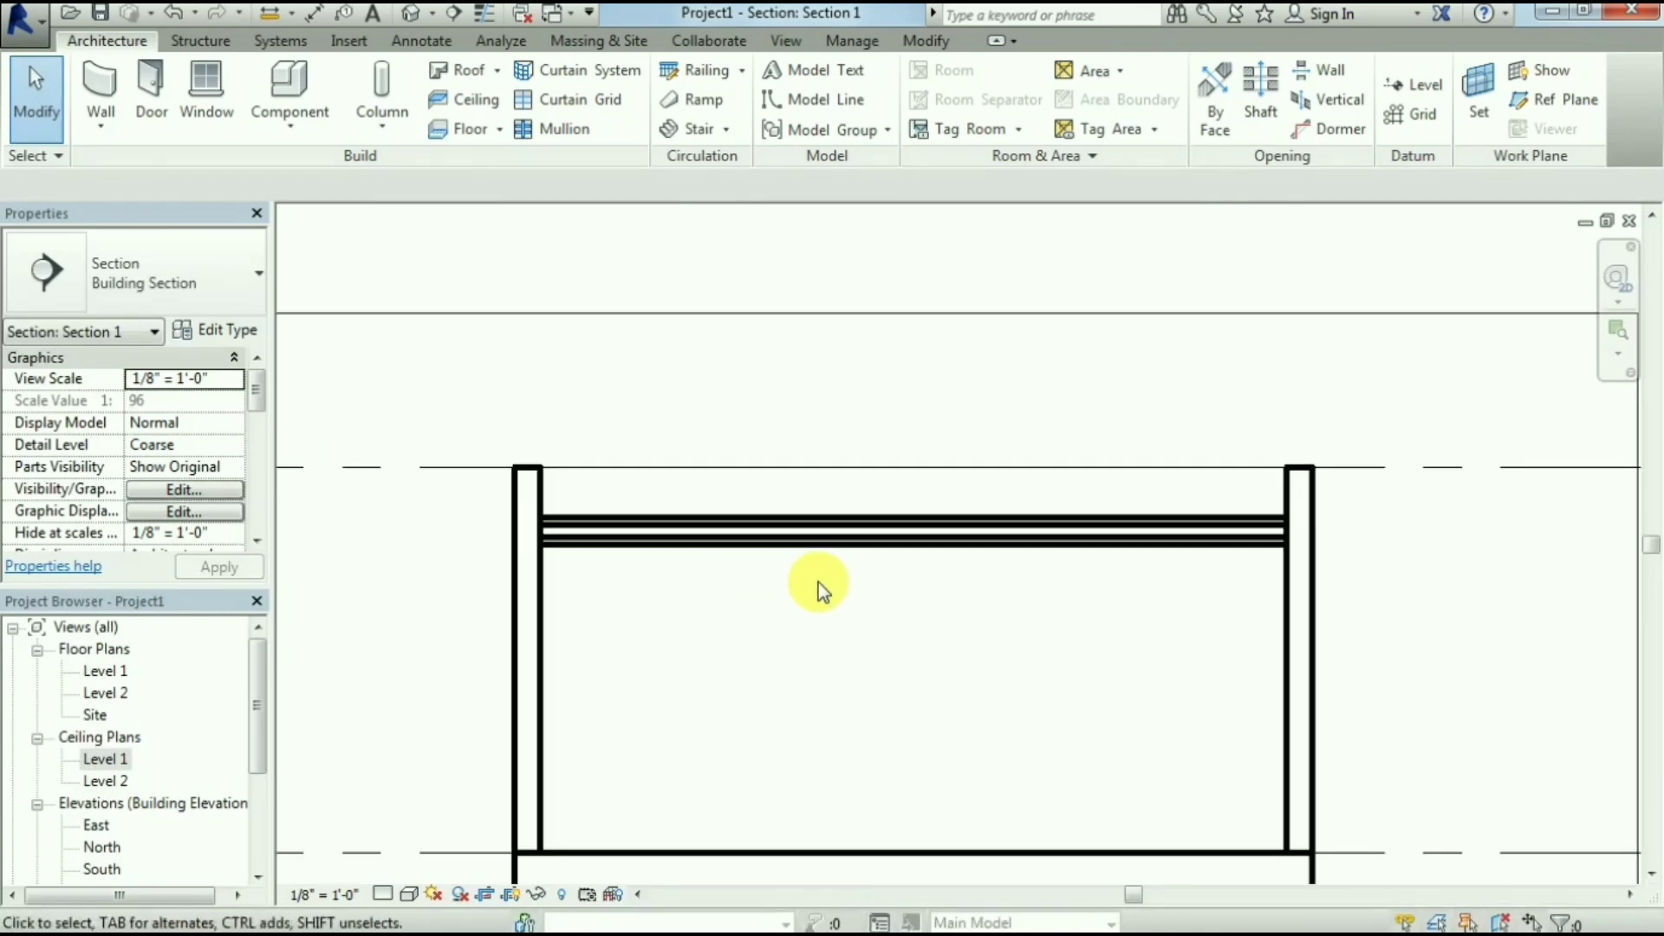
{"action": "left_click", "coordinate": [832, 522]}
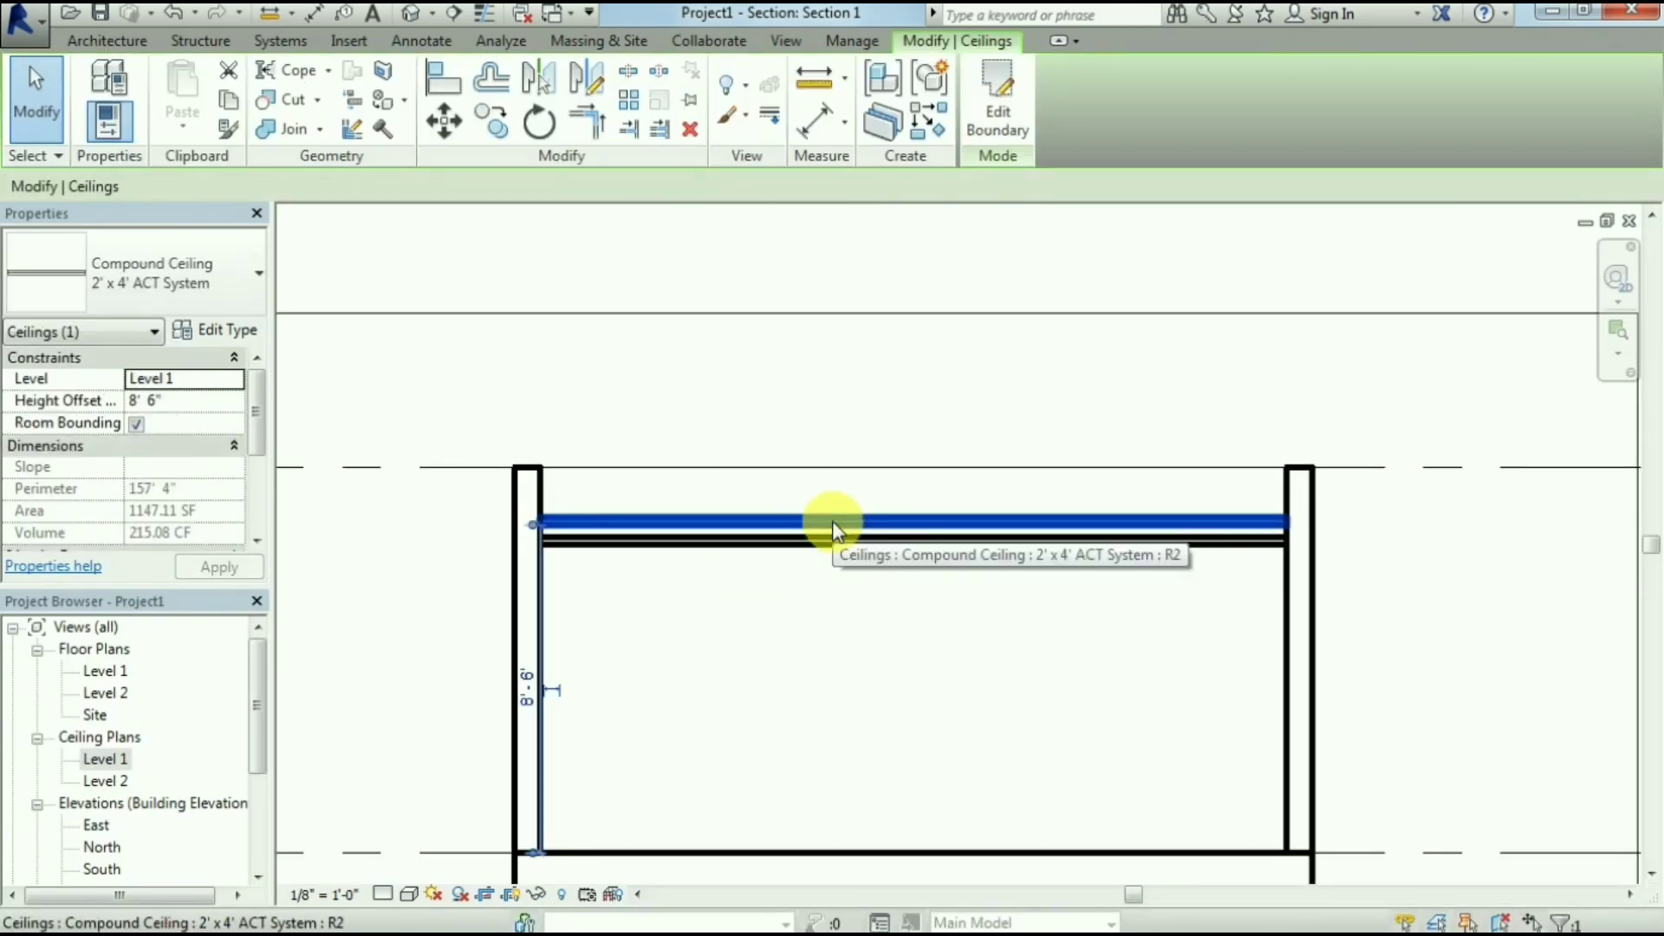
Duplicate the ceiling type as a new type named 'blue'
{"action": "left_click", "coordinate": [208, 334]}
{"action": "left_click", "coordinate": [1437, 216]}
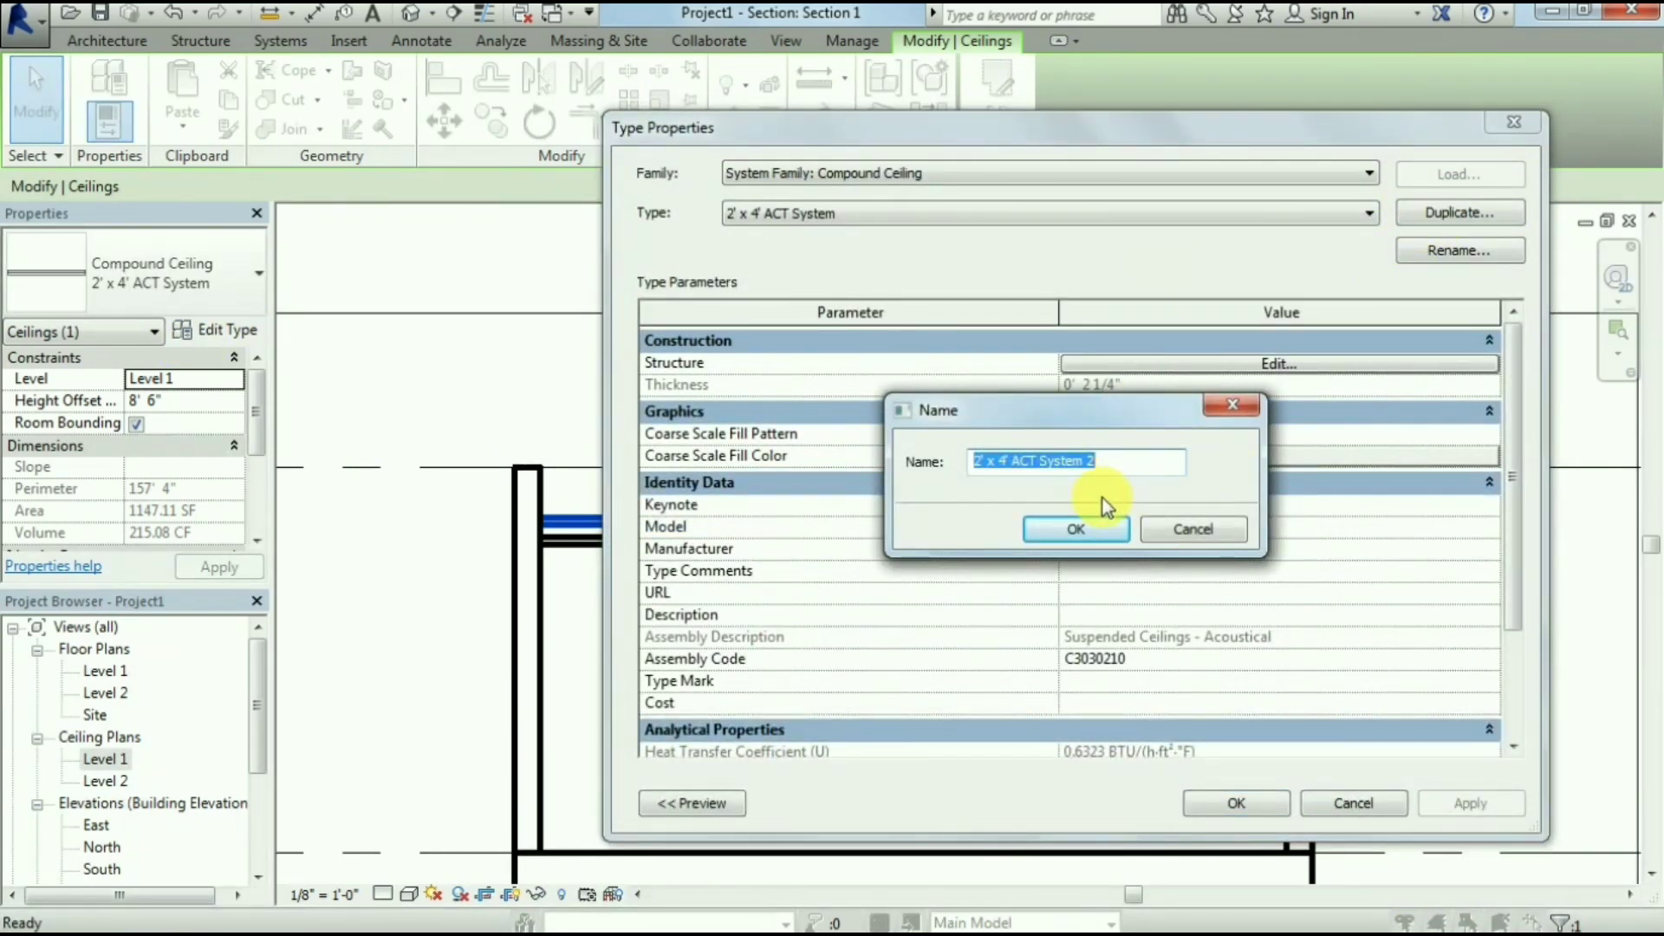
{"action": "type", "text": "blue"}
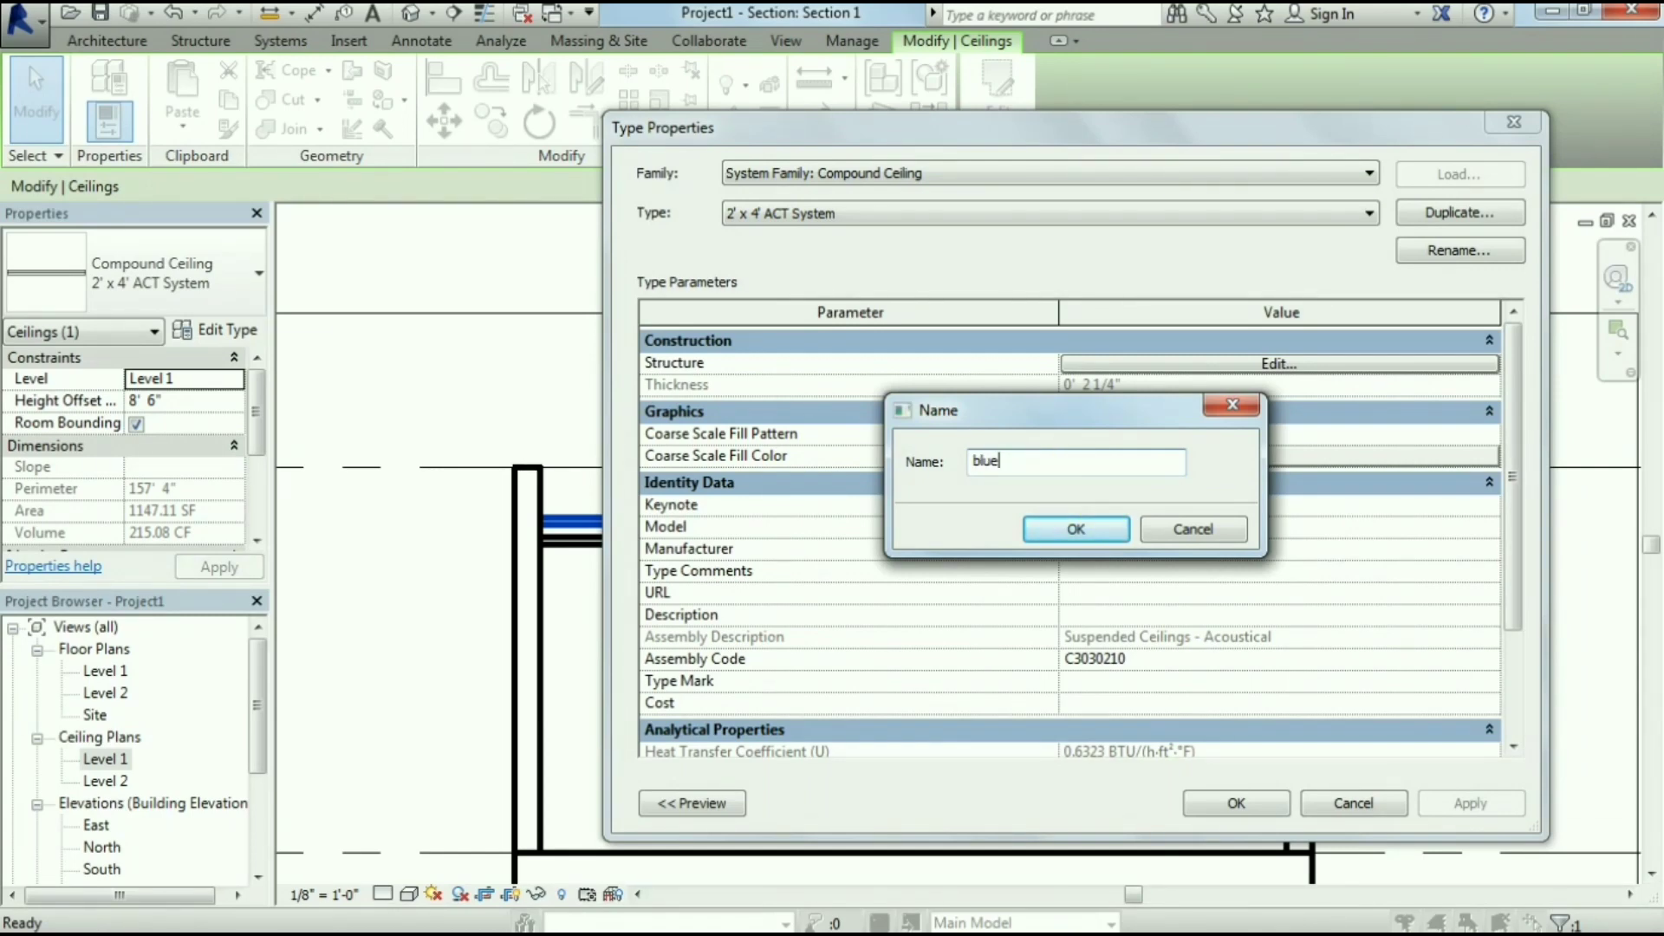
{"action": "left_click", "coordinate": [1097, 529]}
Pick Gypsum Wall Board as the blue type's structure-layer material
{"action": "left_click", "coordinate": [1235, 362]}
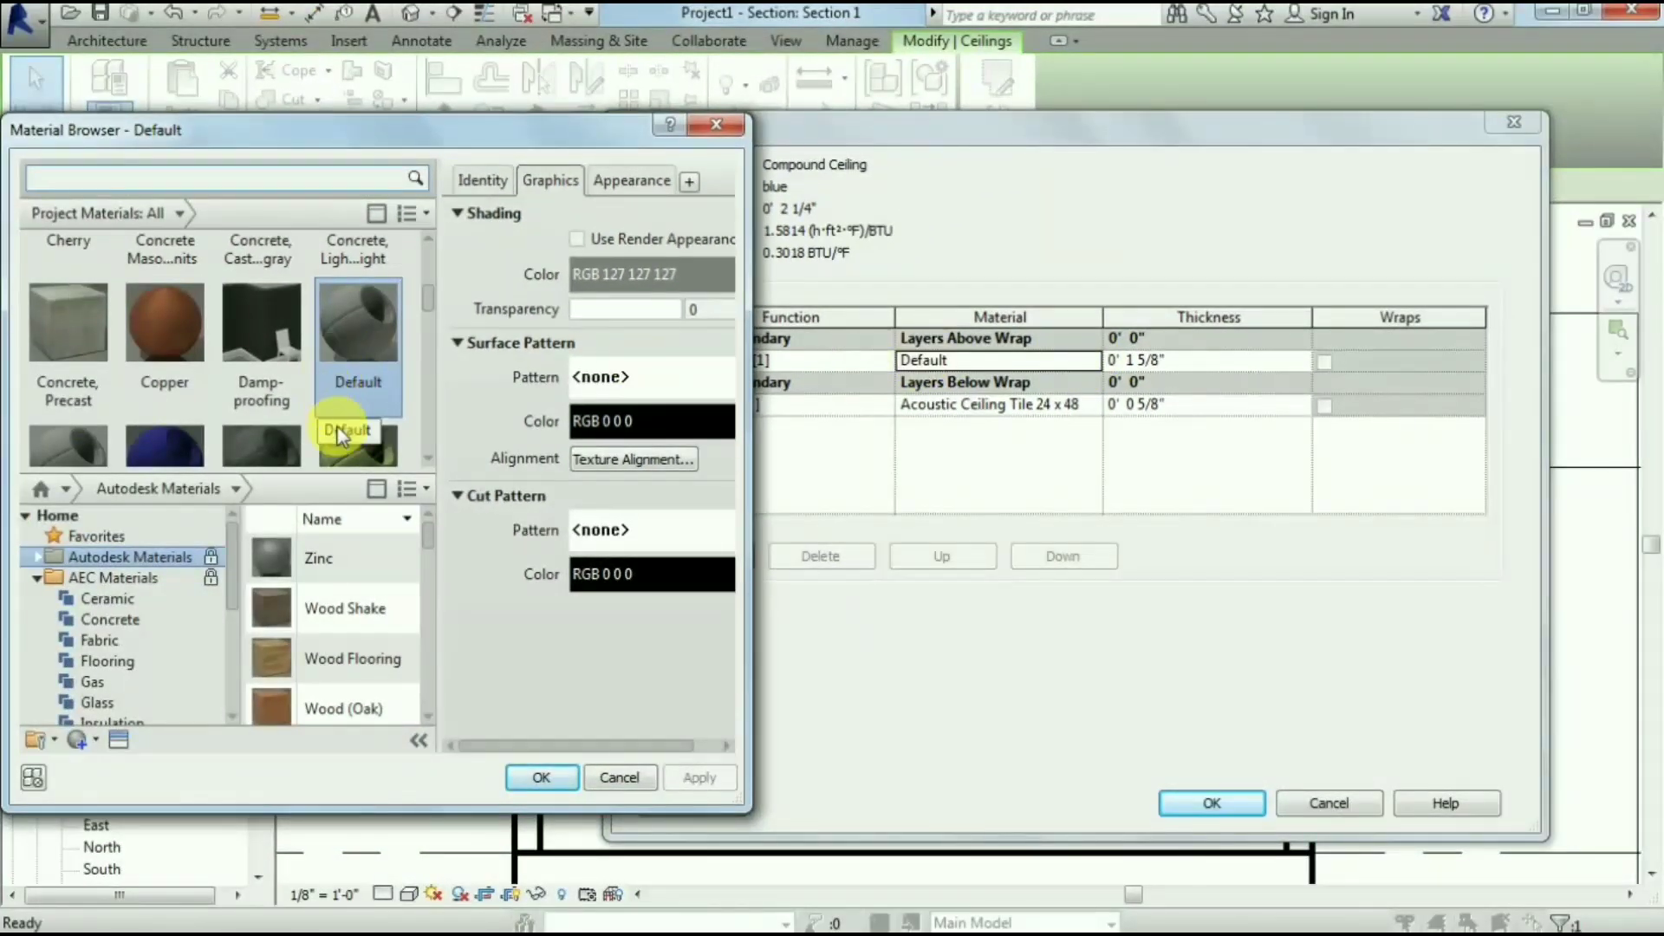
{"action": "scroll", "coordinate": [347, 416], "scroll_direction": "down", "scroll_amount": 2}
{"action": "left_click_drag", "start_coordinate": [428, 312], "coordinate": [431, 364]}
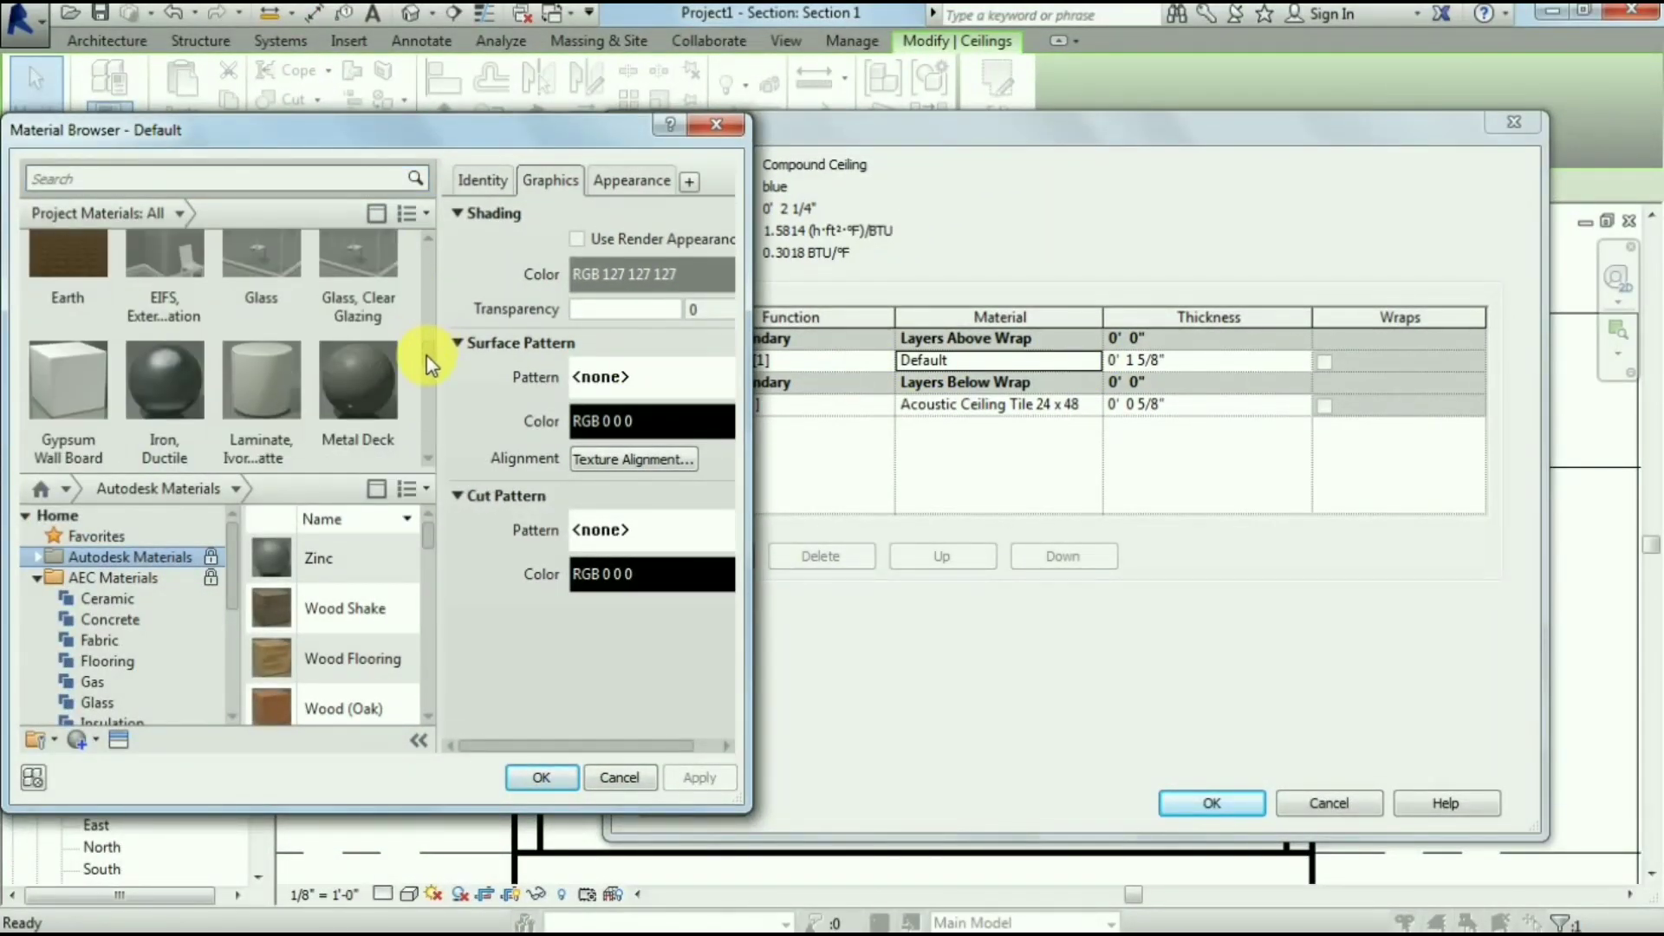
{"action": "left_click", "coordinate": [81, 371]}
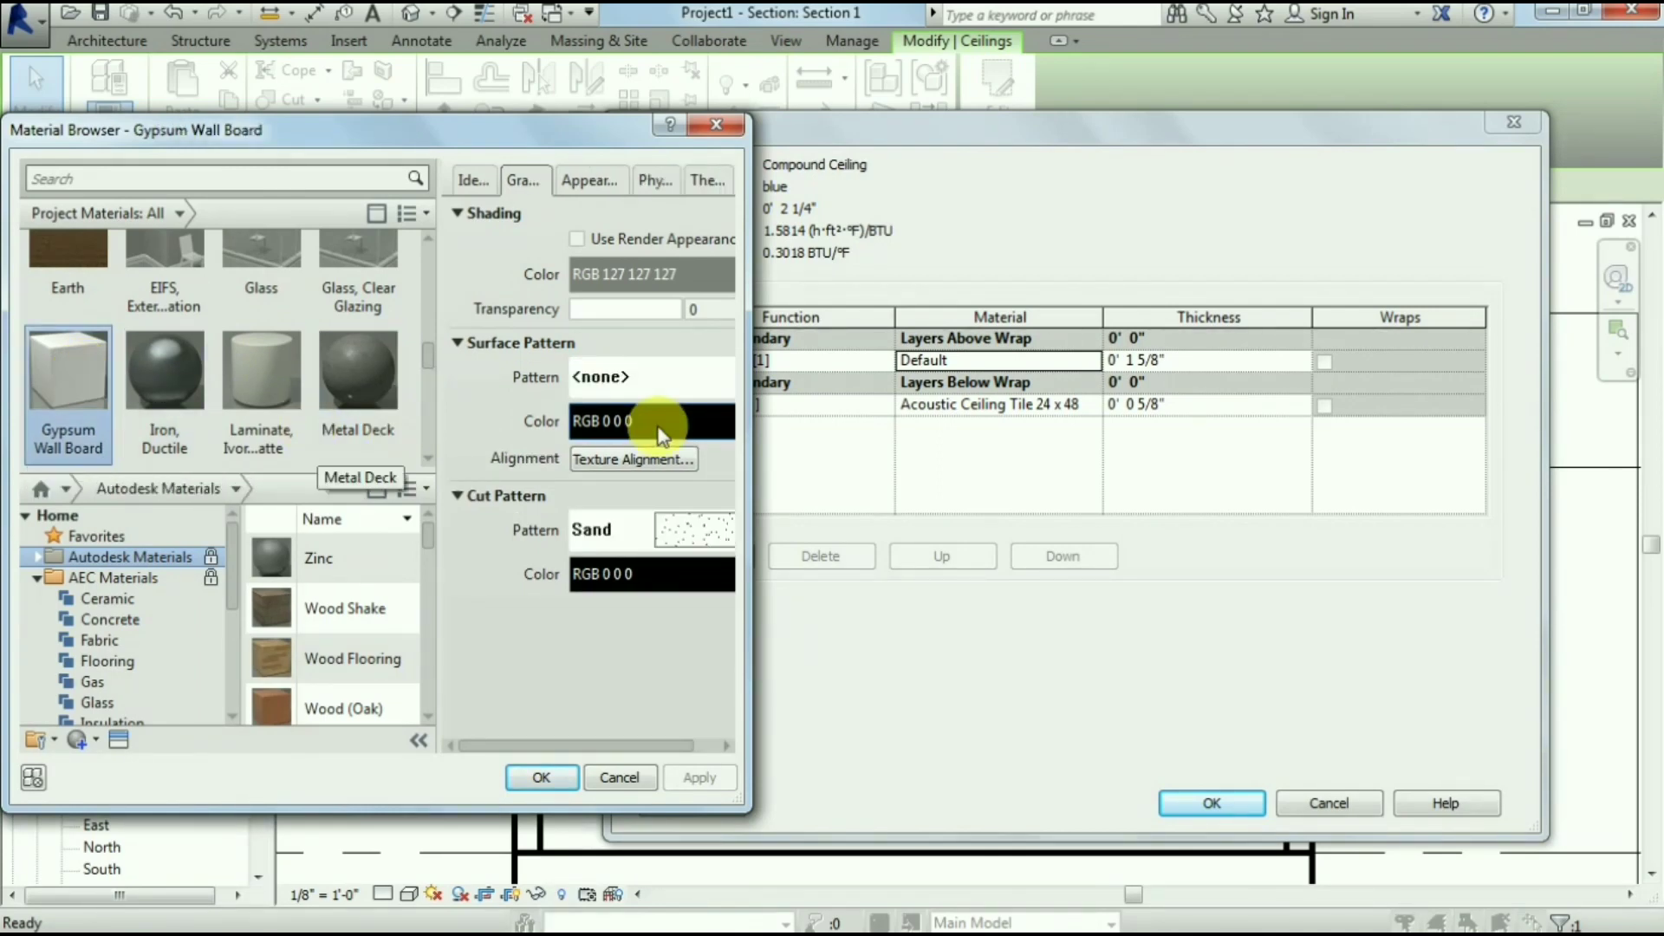
Apply Gypsum Wall Board to the structure and add Metal, Sheet/Flashing for the finish layer
{"action": "left_click", "coordinate": [545, 778]}
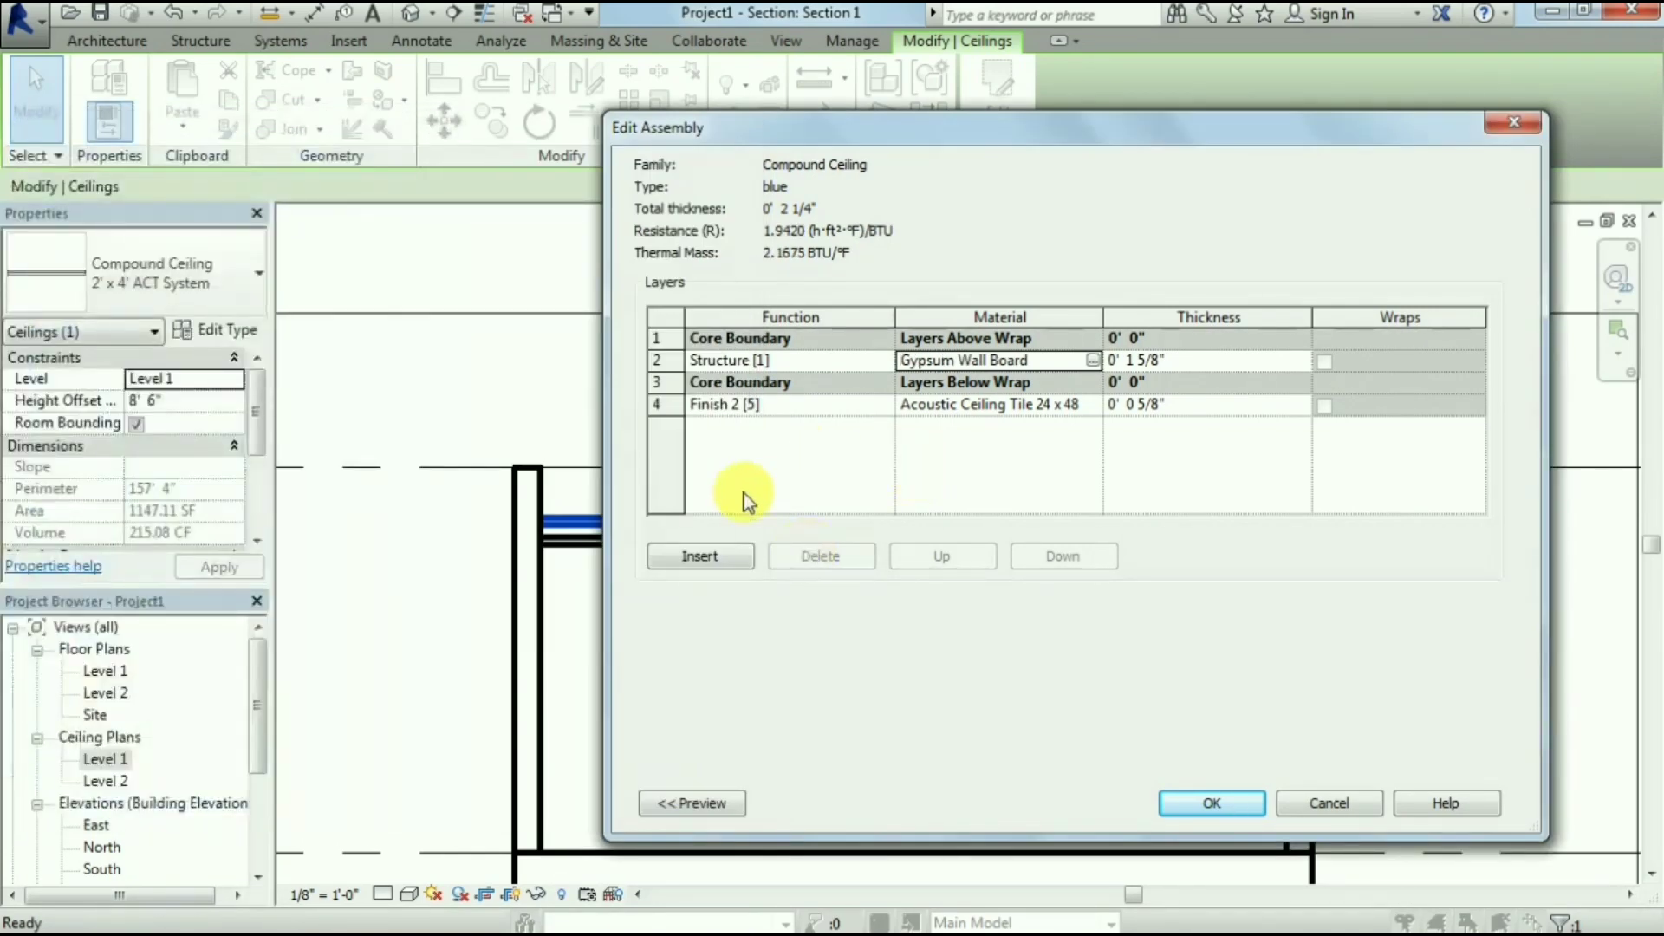
{"action": "left_click", "coordinate": [1090, 407]}
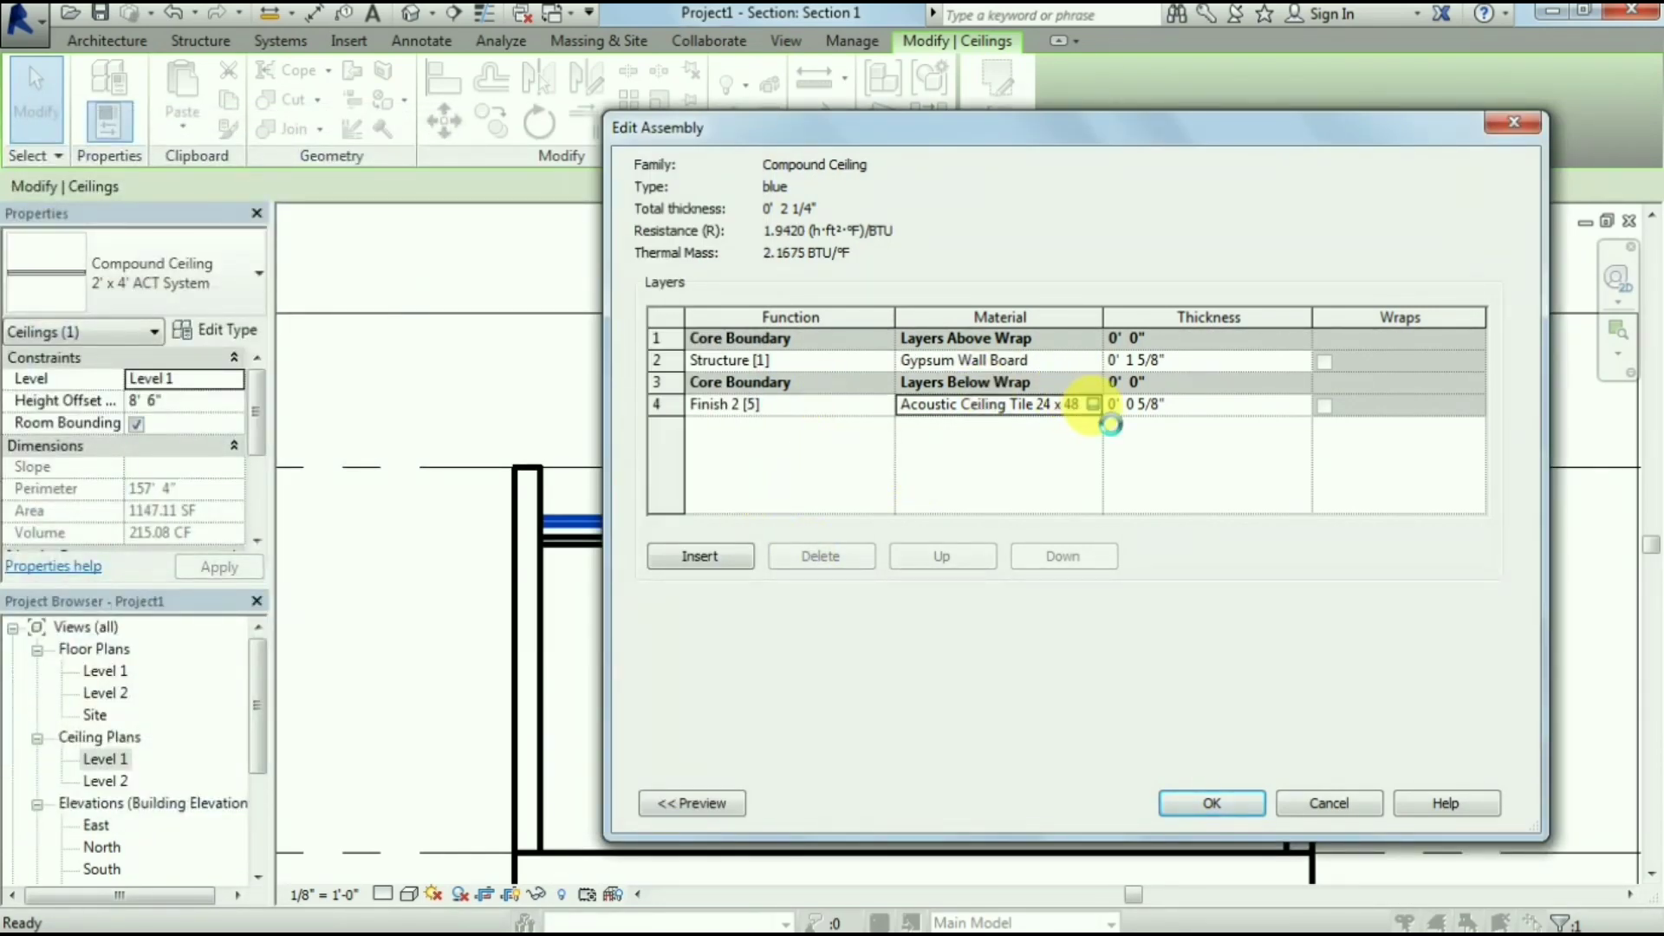
{"action": "left_click", "coordinate": [1093, 404]}
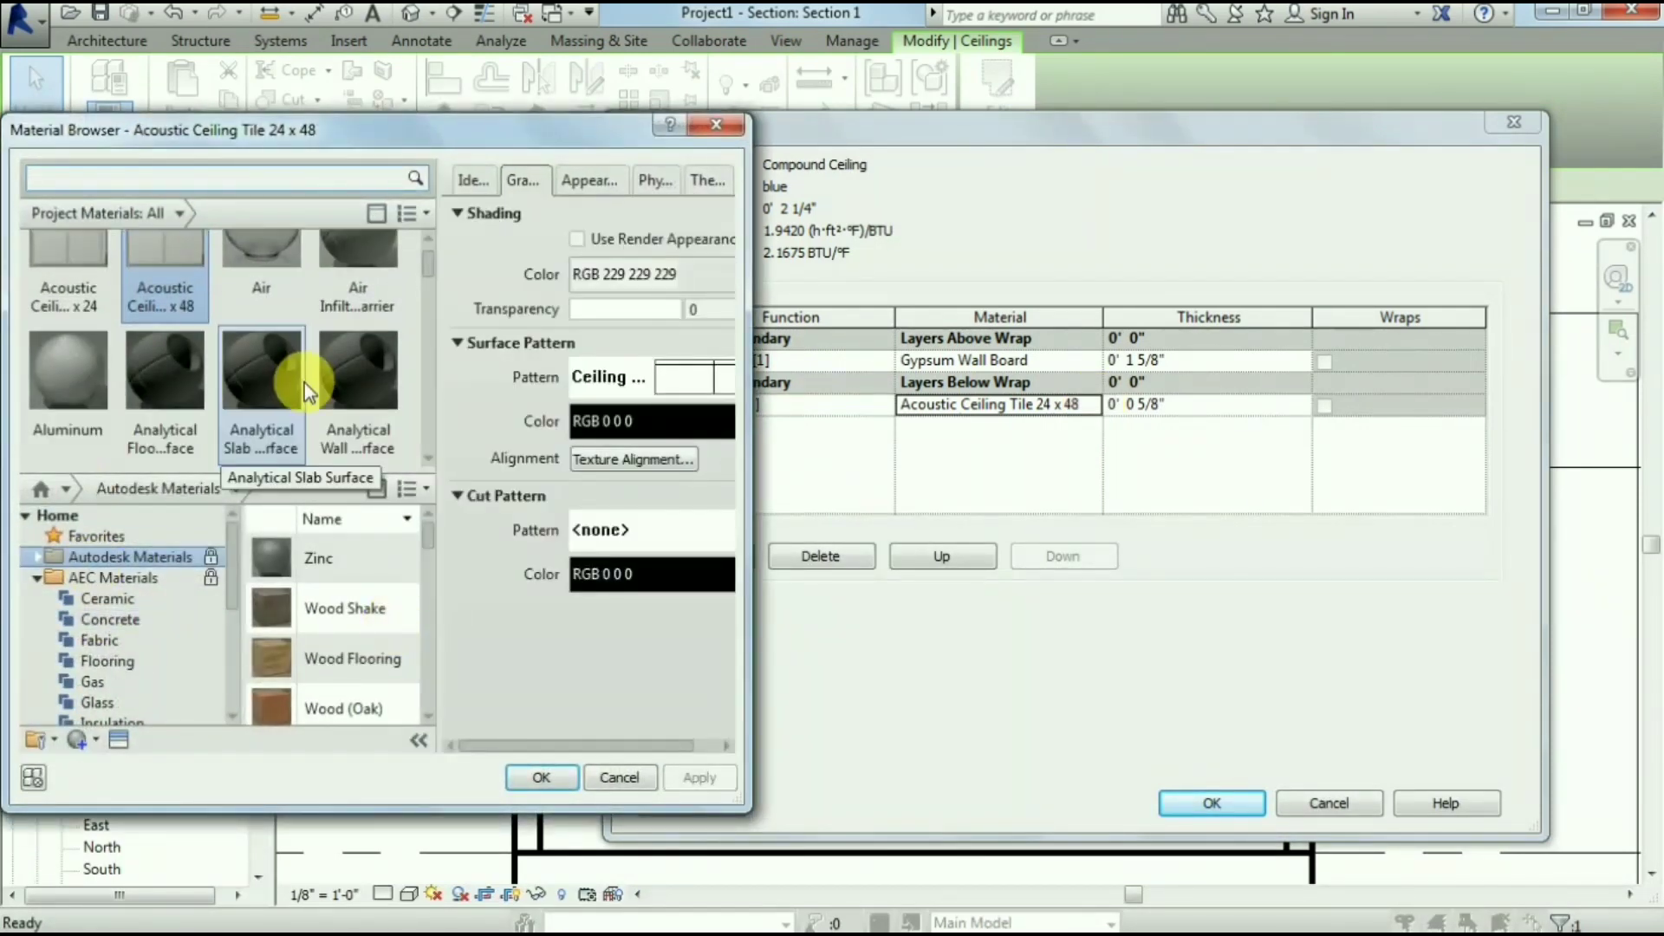
{"action": "scroll", "coordinate": [304, 383], "scroll_direction": "up", "scroll_amount": 1}
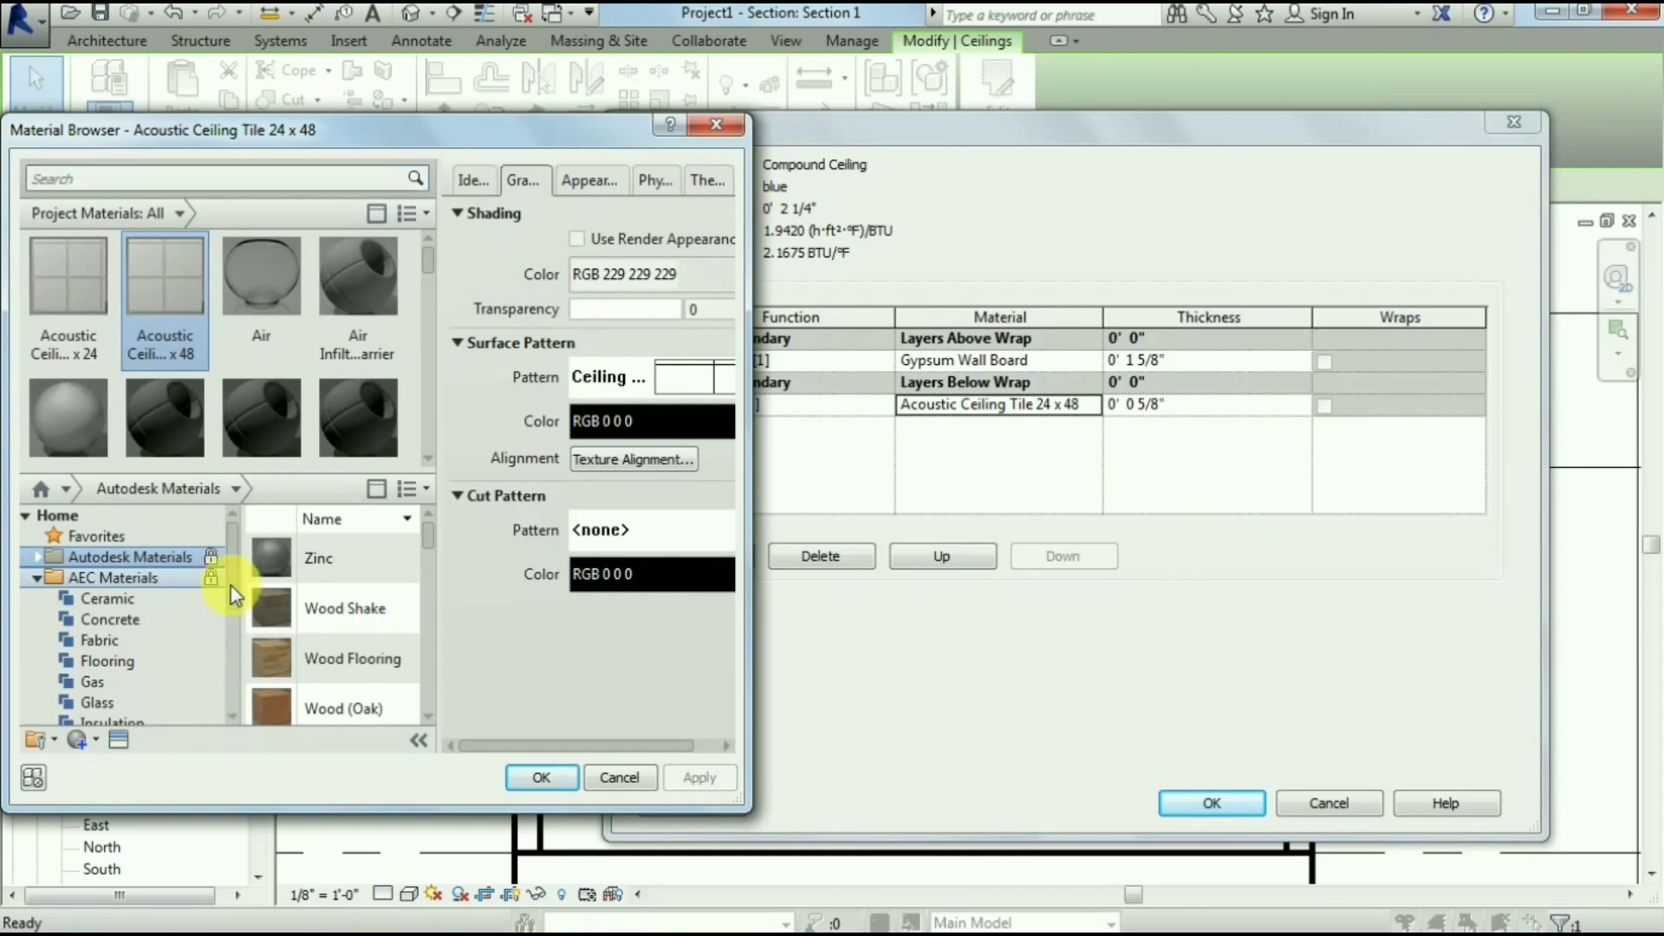
{"action": "left_click_drag", "start_coordinate": [231, 576], "coordinate": [232, 642]}
{"action": "left_click", "coordinate": [97, 642]}
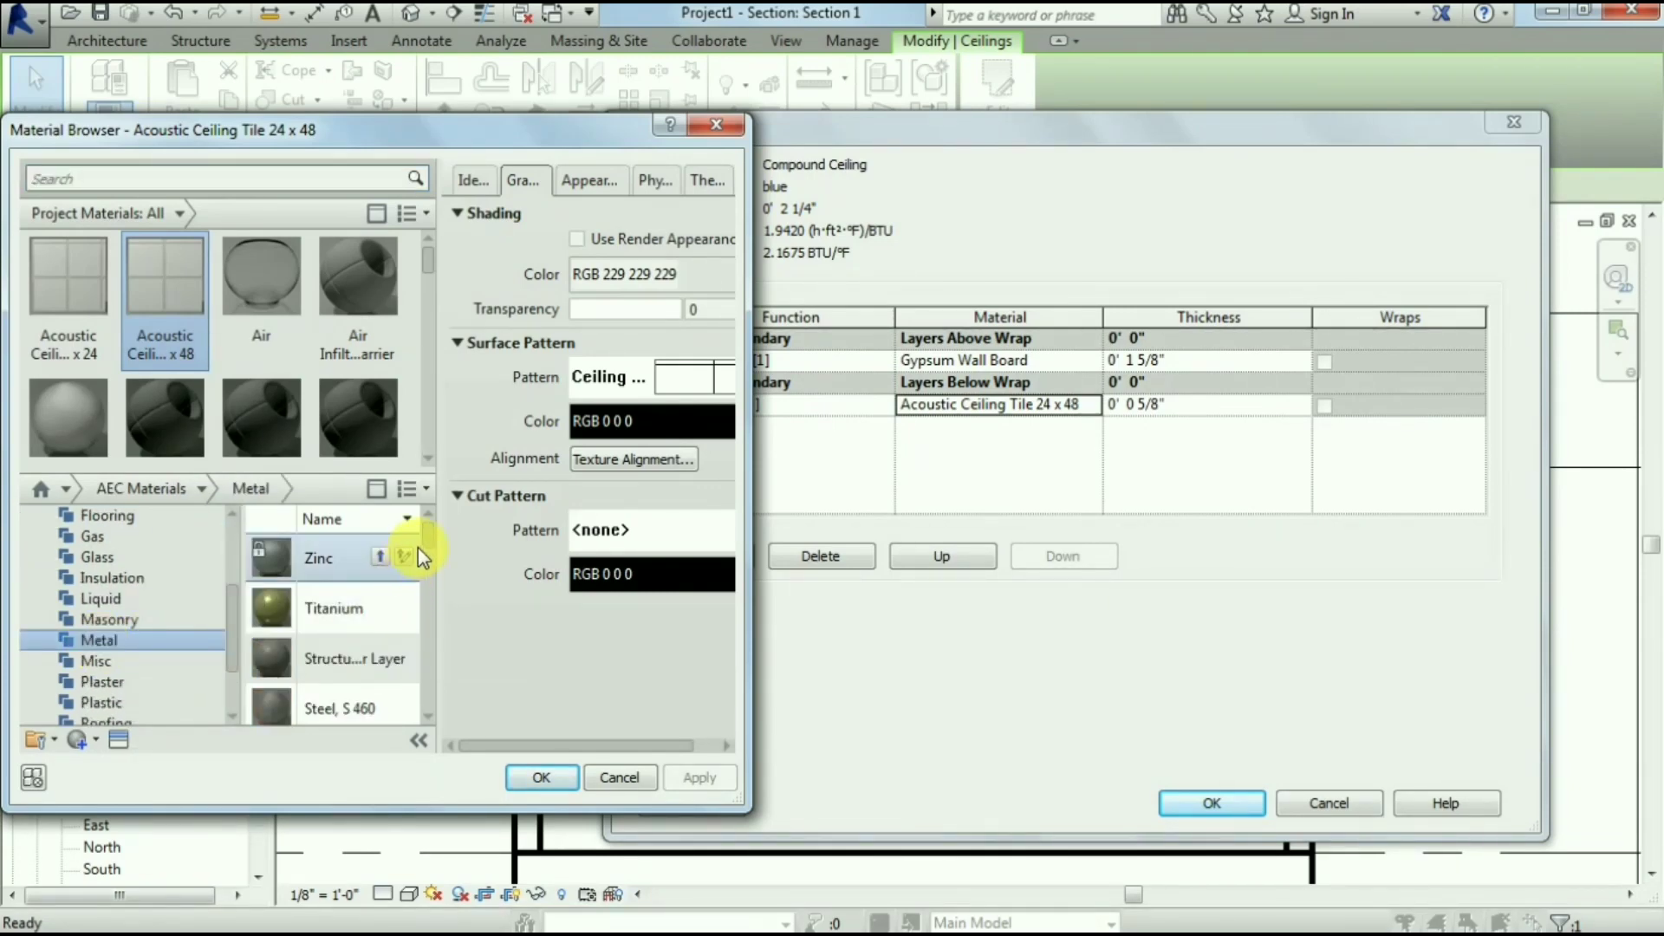
{"action": "left_click_drag", "start_coordinate": [430, 532], "coordinate": [427, 642]}
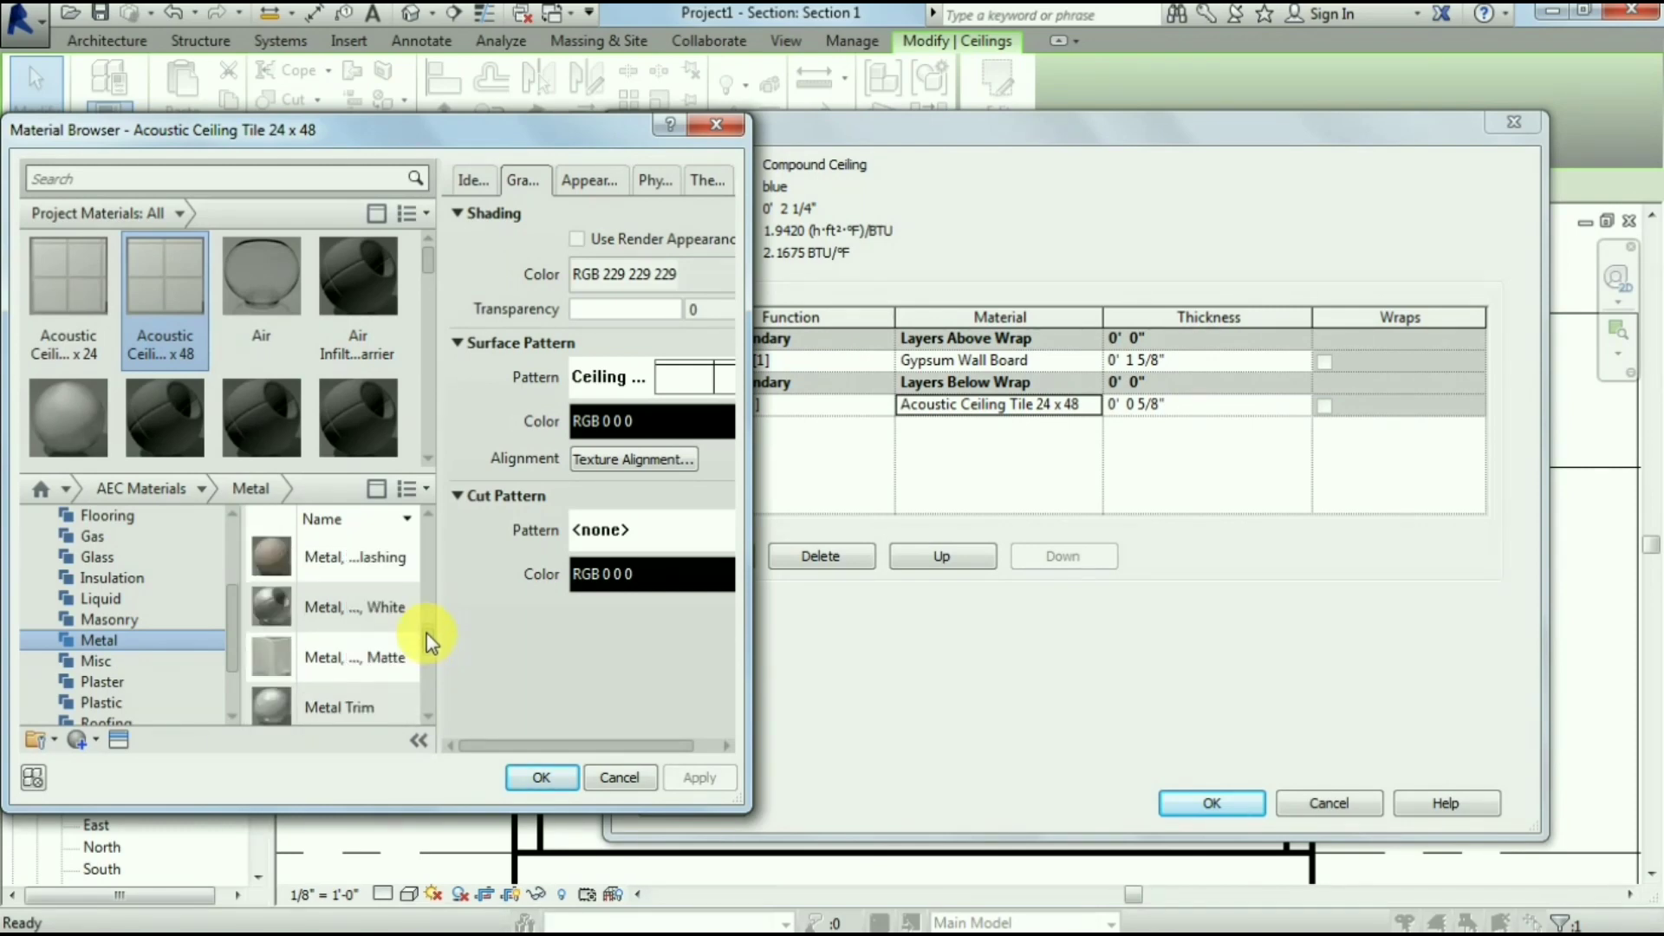
{"action": "left_click", "coordinate": [377, 556]}
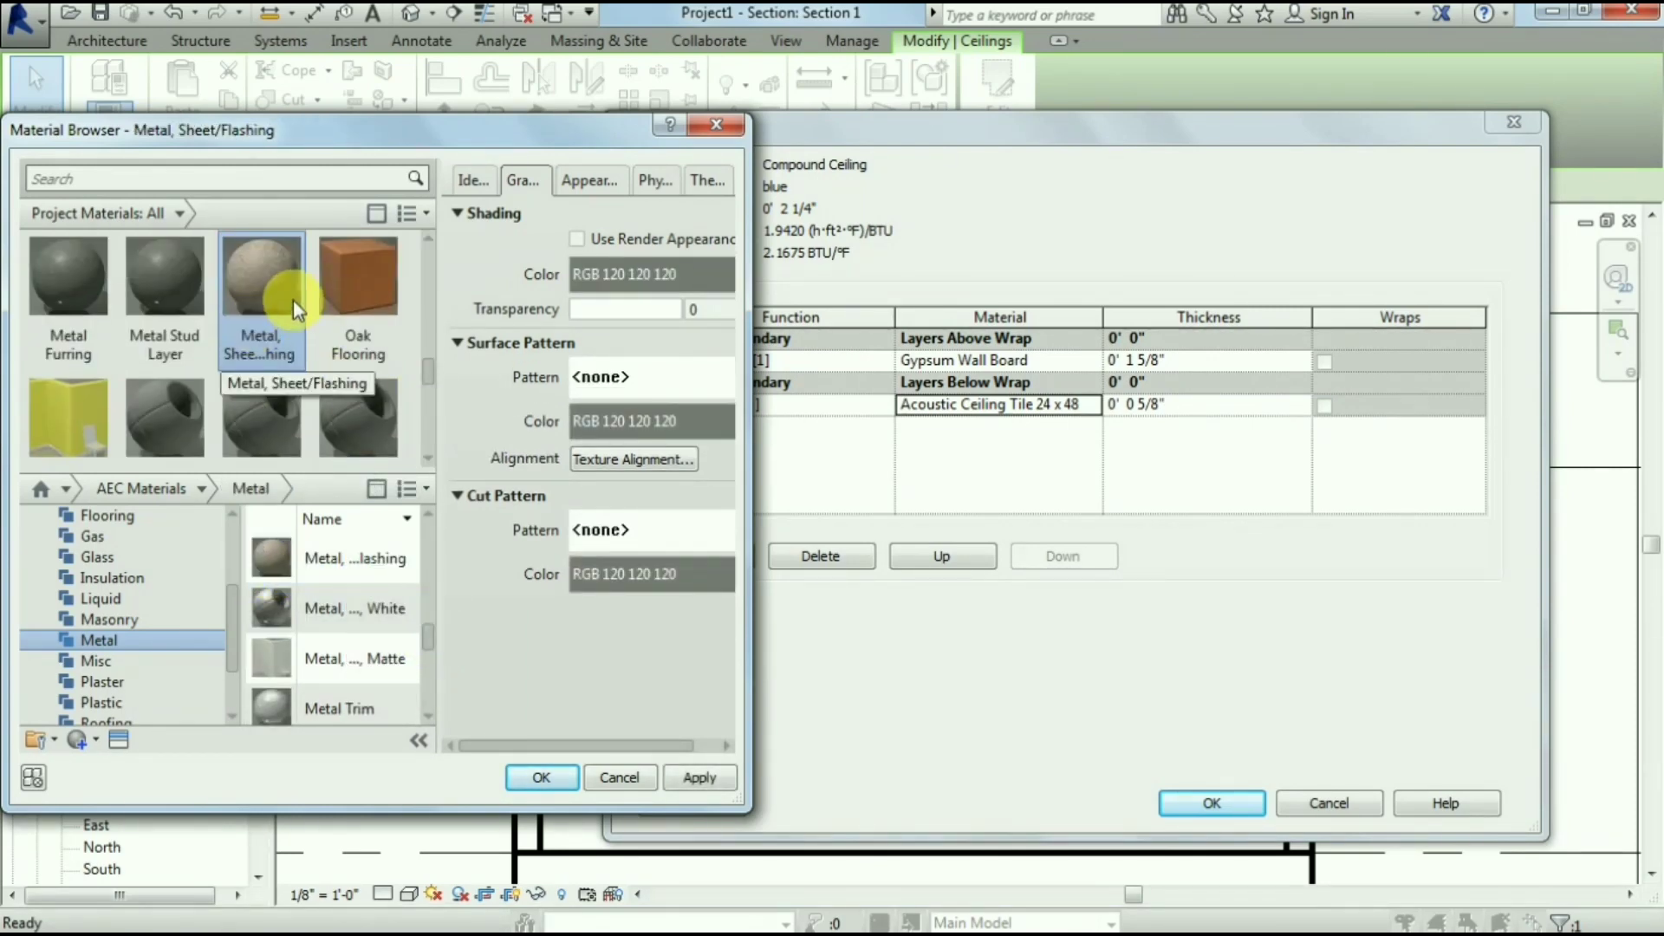
Colour the metal very dark purple (RGB 17 0 34) and apply it to the blue type
{"action": "scroll", "coordinate": [293, 299], "scroll_direction": "down", "scroll_amount": 1}
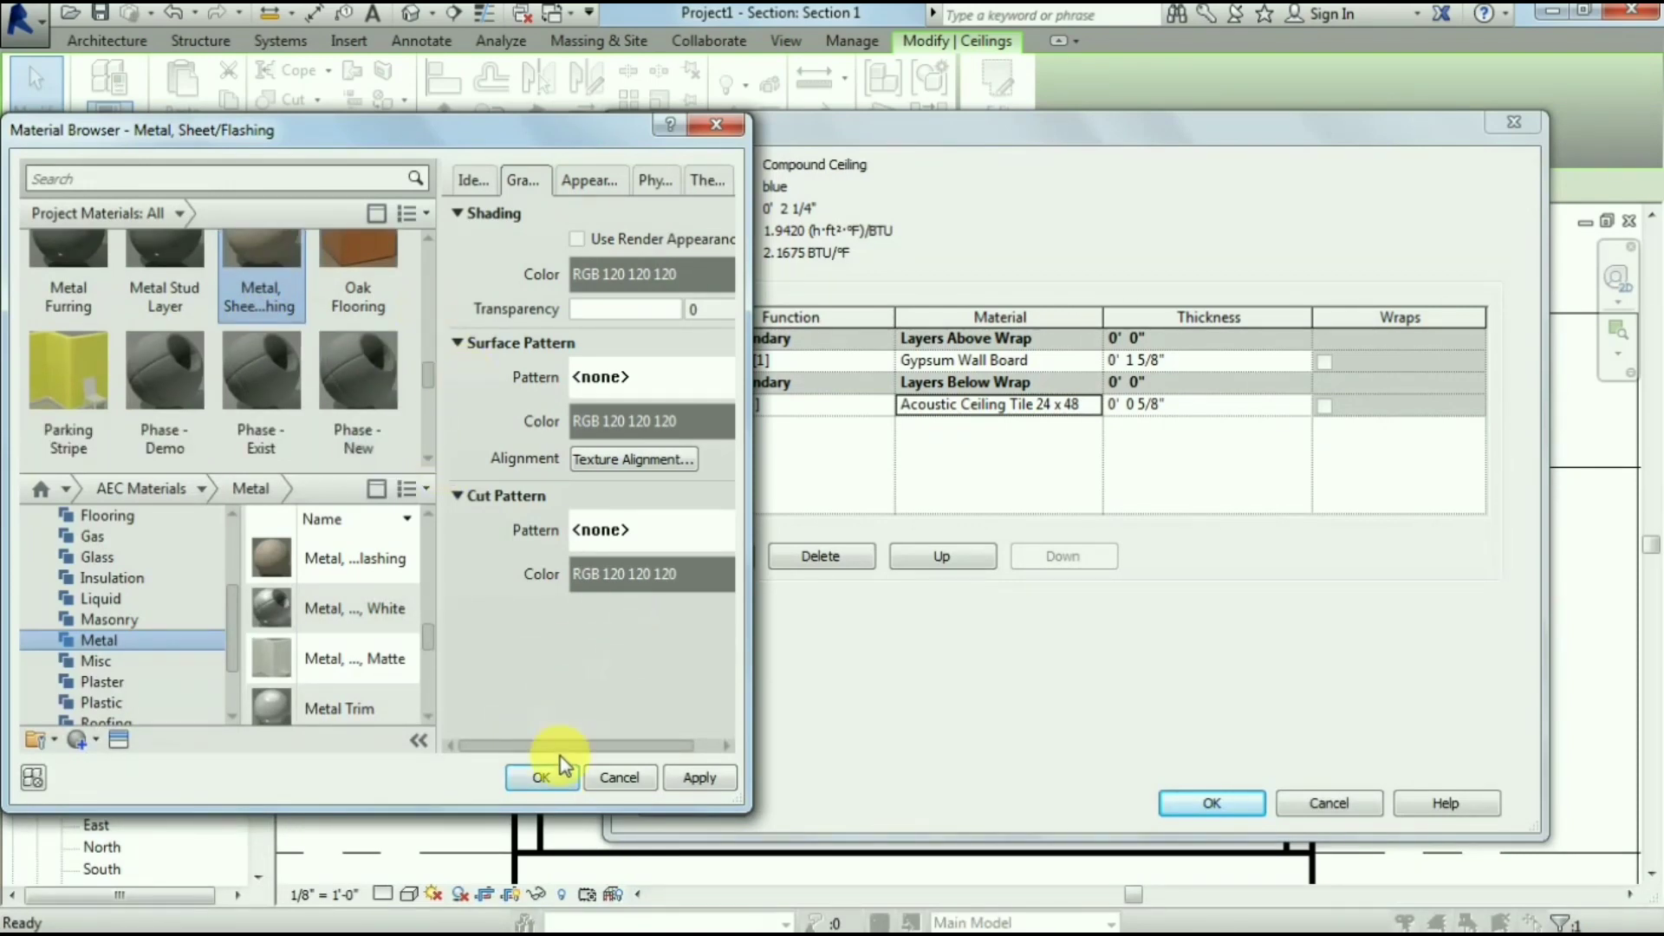
{"action": "left_click", "coordinate": [620, 179]}
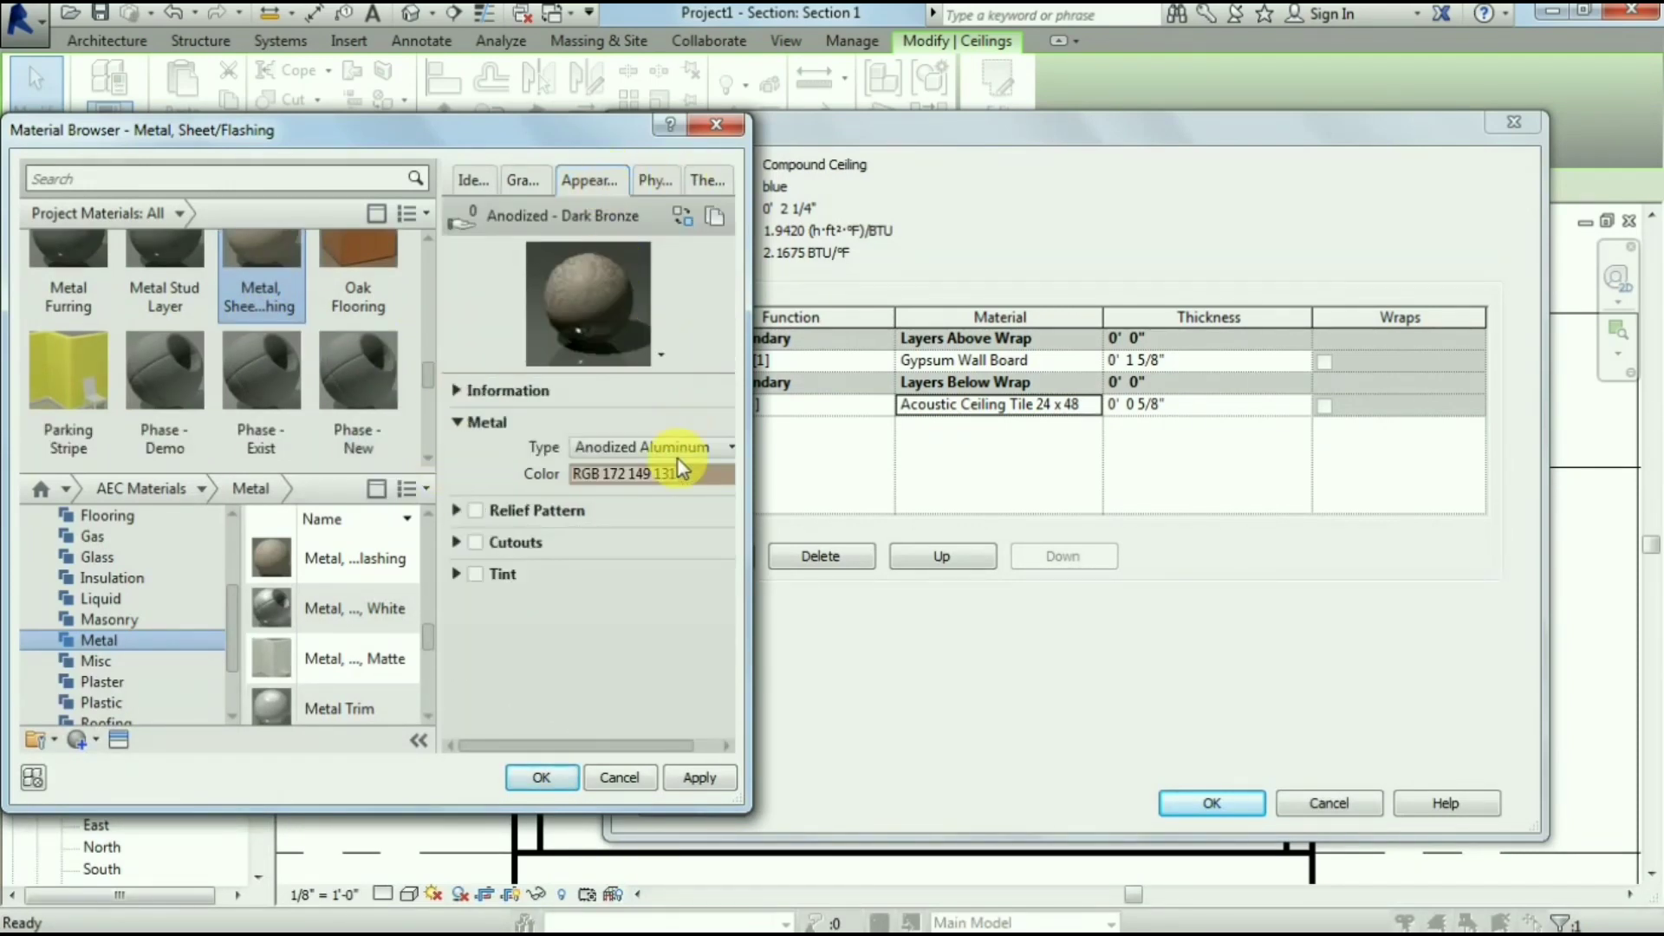
{"action": "left_click", "coordinate": [668, 473]}
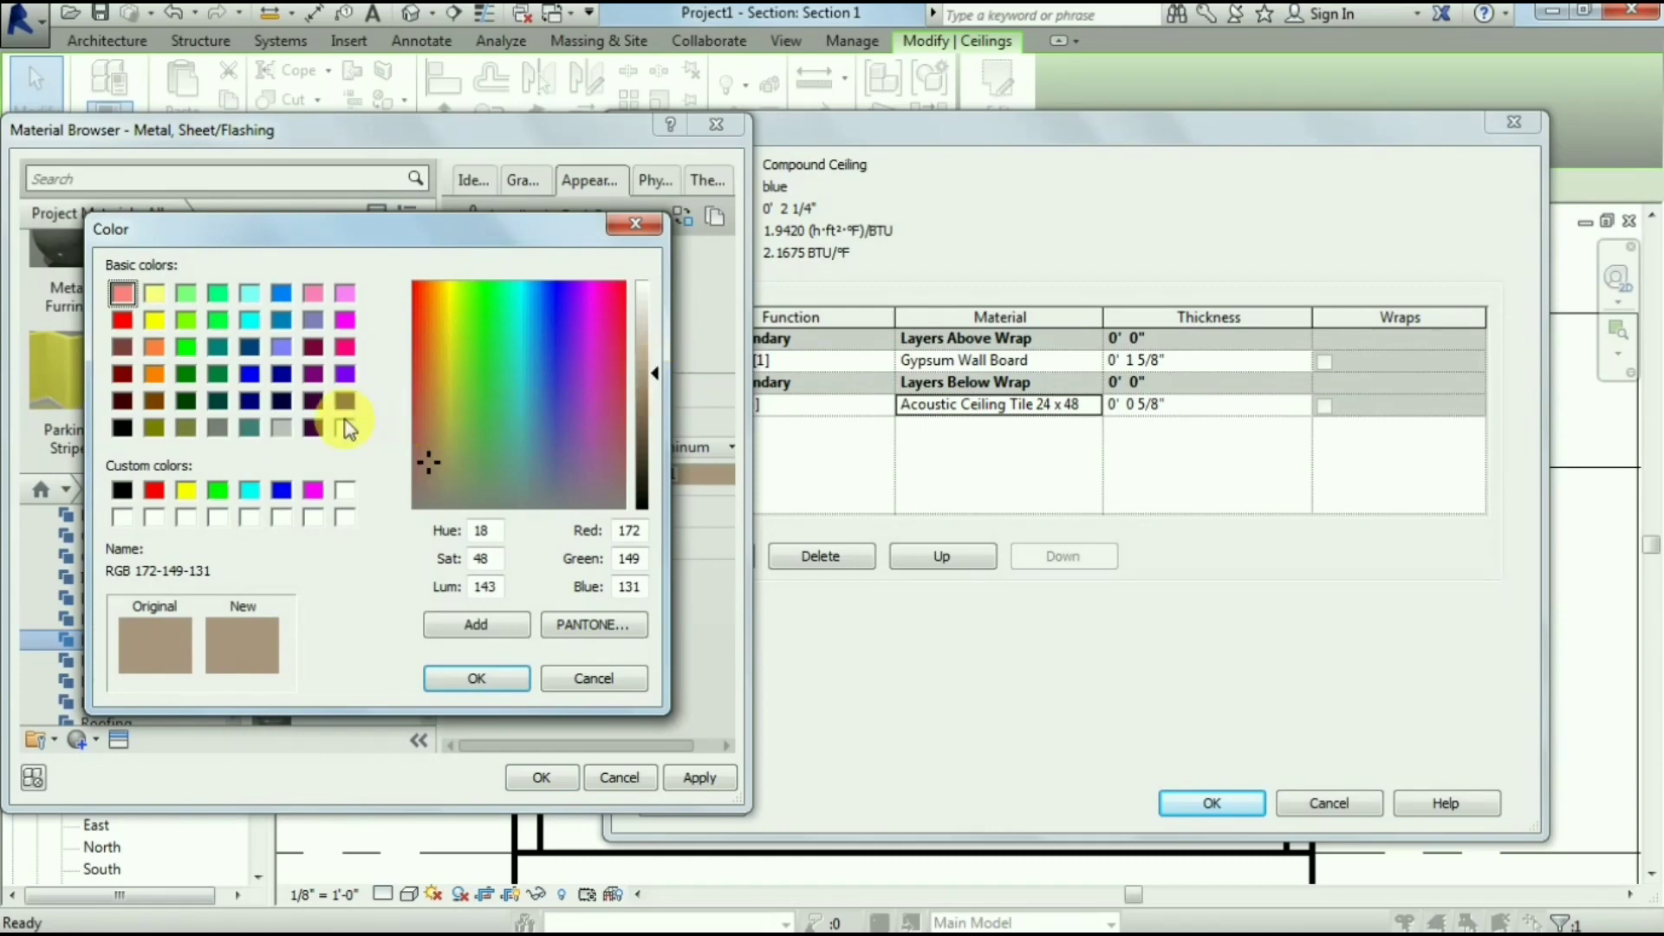
{"action": "left_click", "coordinate": [345, 401]}
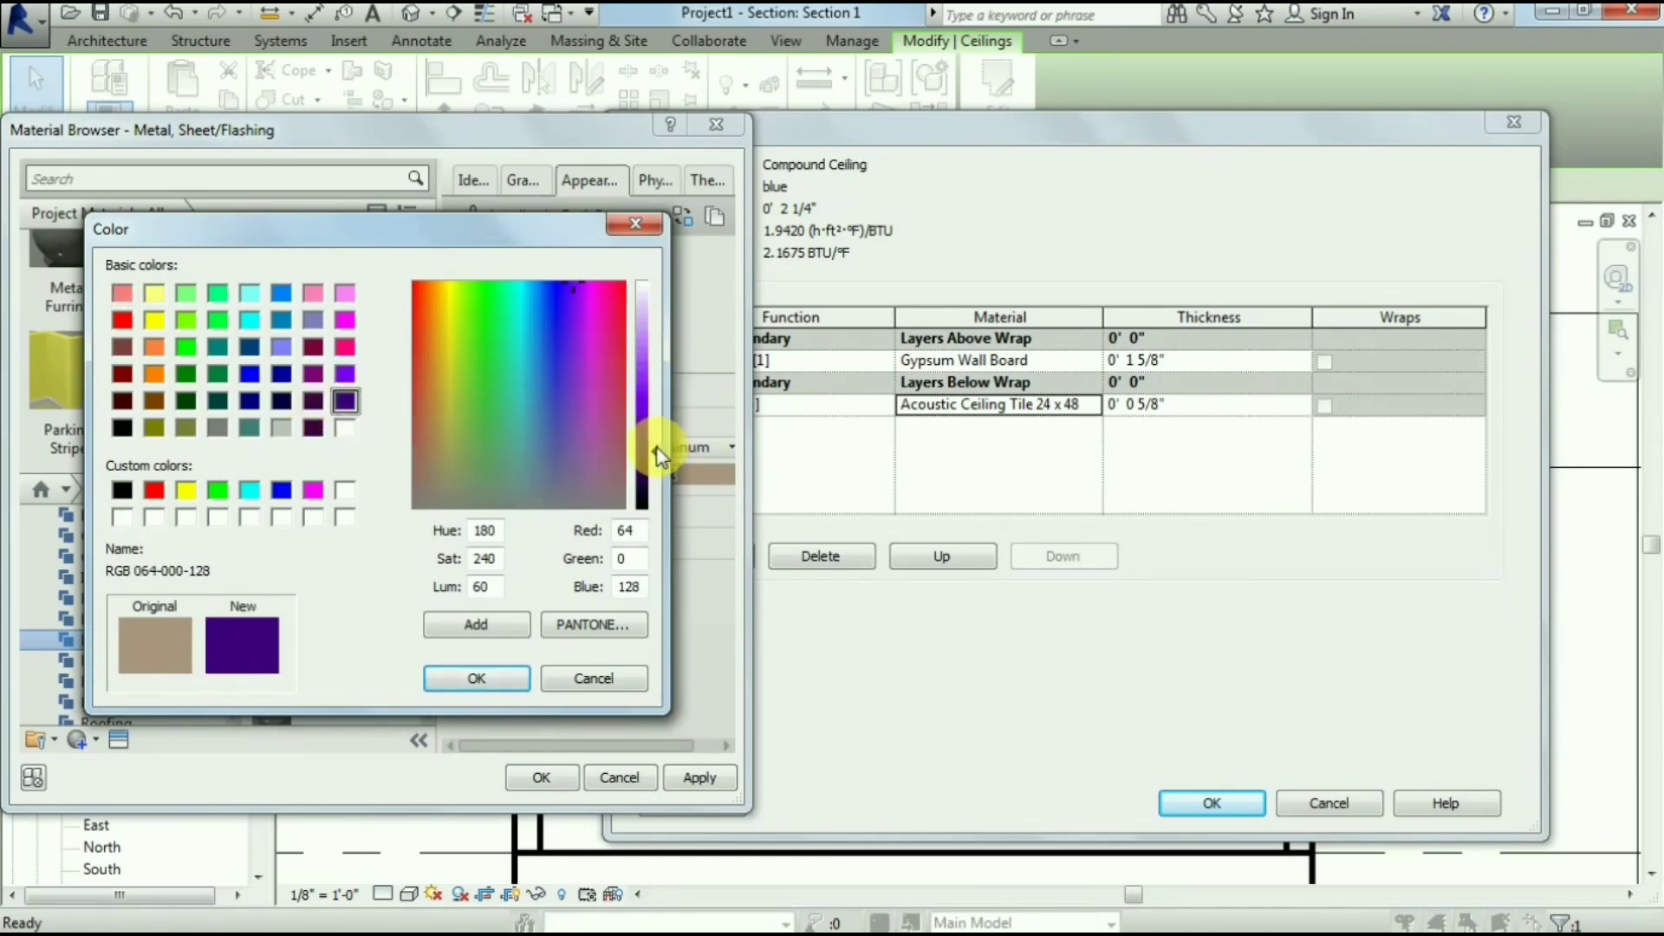
{"action": "left_click_drag", "start_coordinate": [656, 456], "coordinate": [661, 503]}
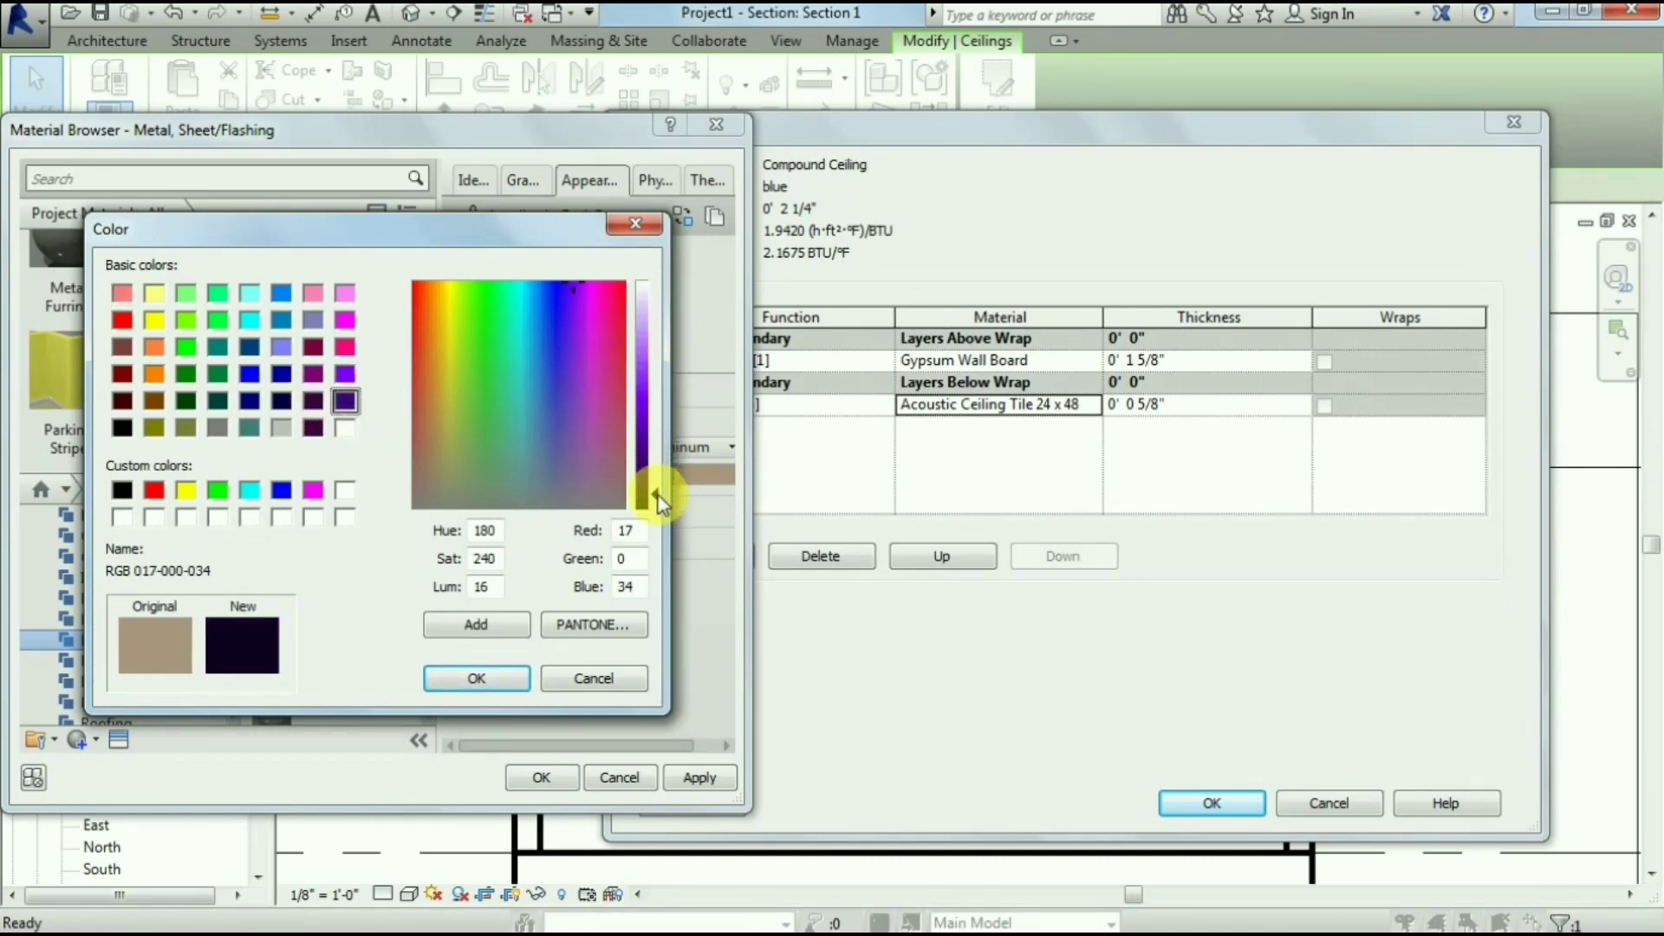
{"action": "left_click", "coordinate": [465, 679]}
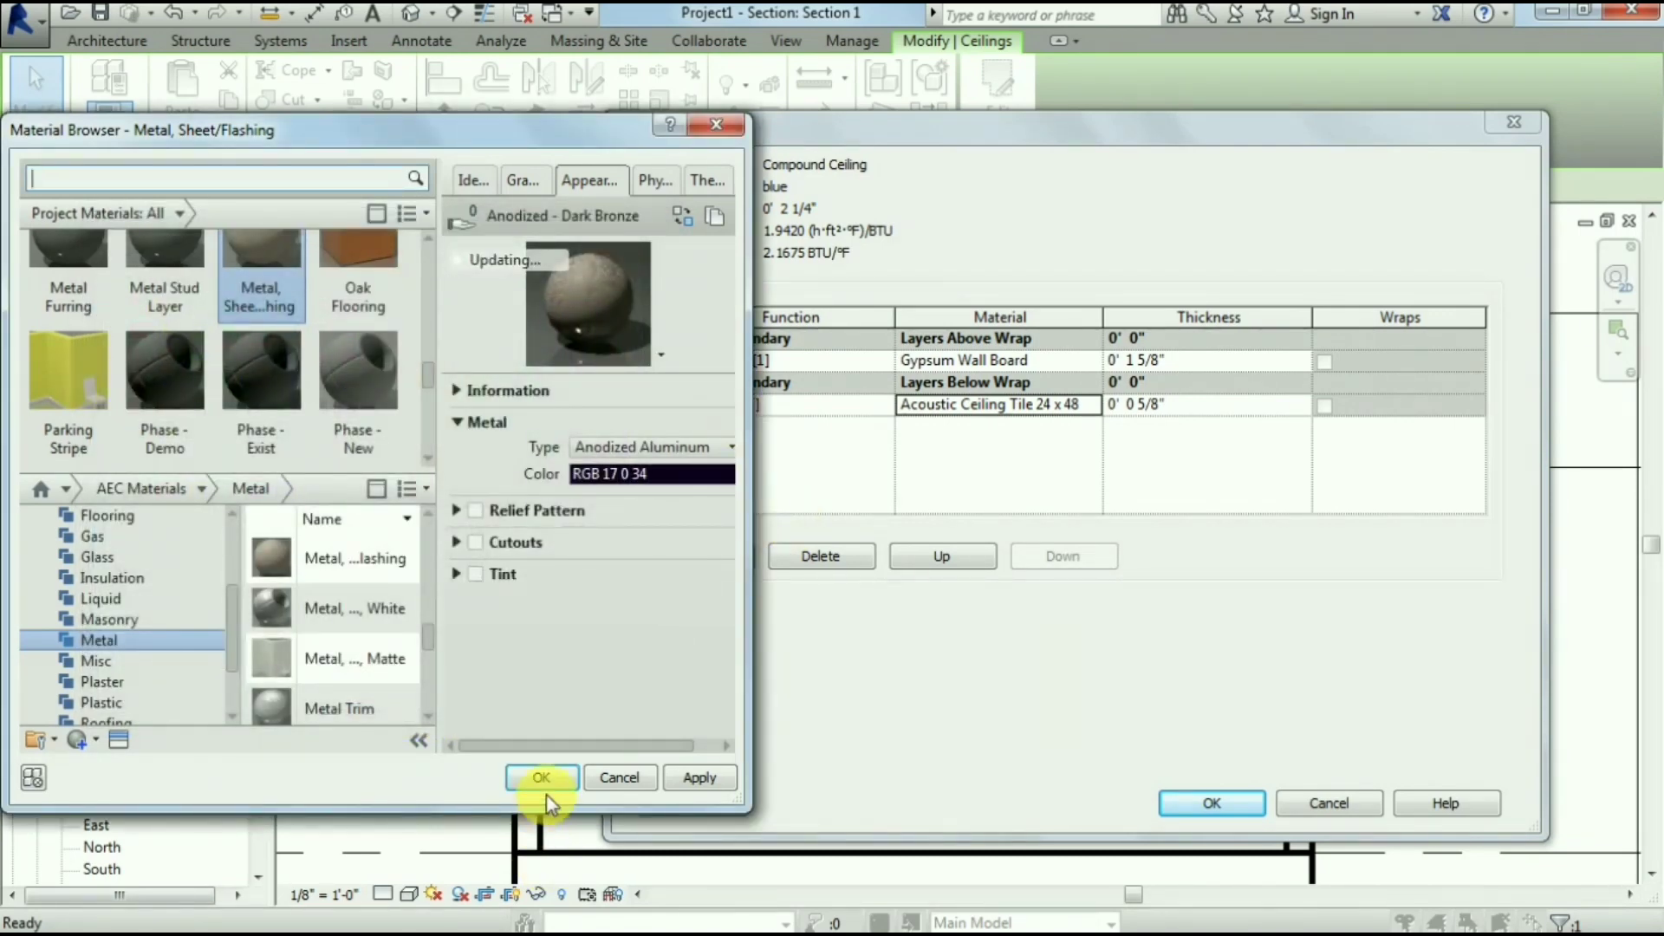
{"action": "left_click", "coordinate": [542, 777]}
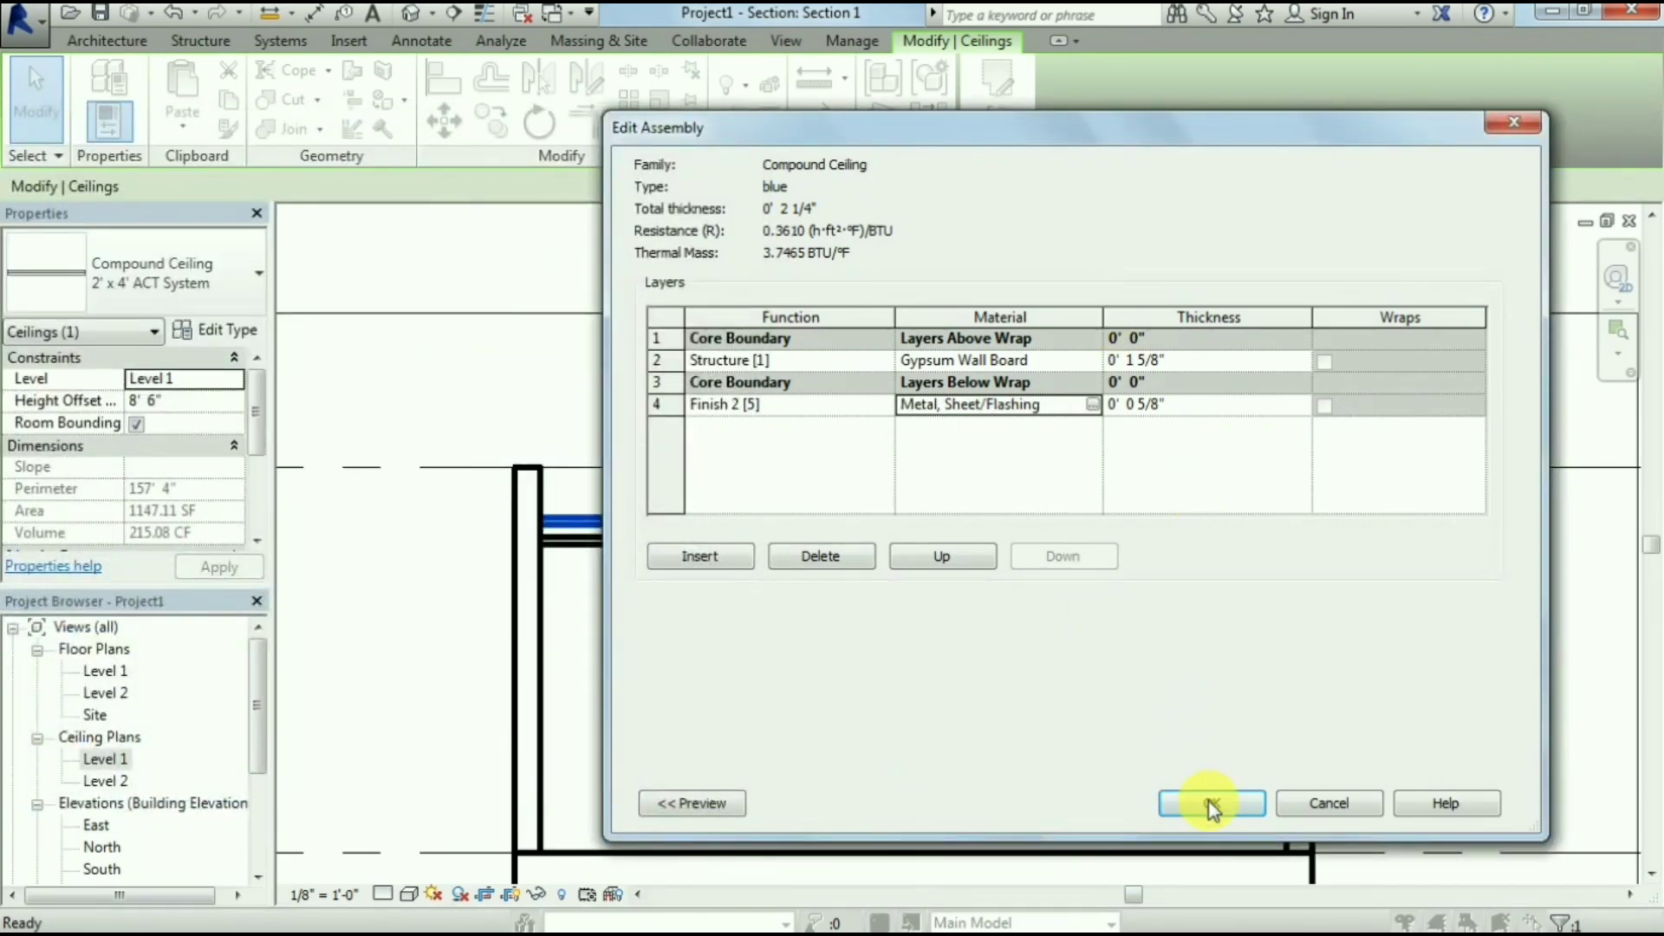
{"action": "left_click", "coordinate": [1212, 806]}
{"action": "left_click", "coordinate": [1231, 793]}
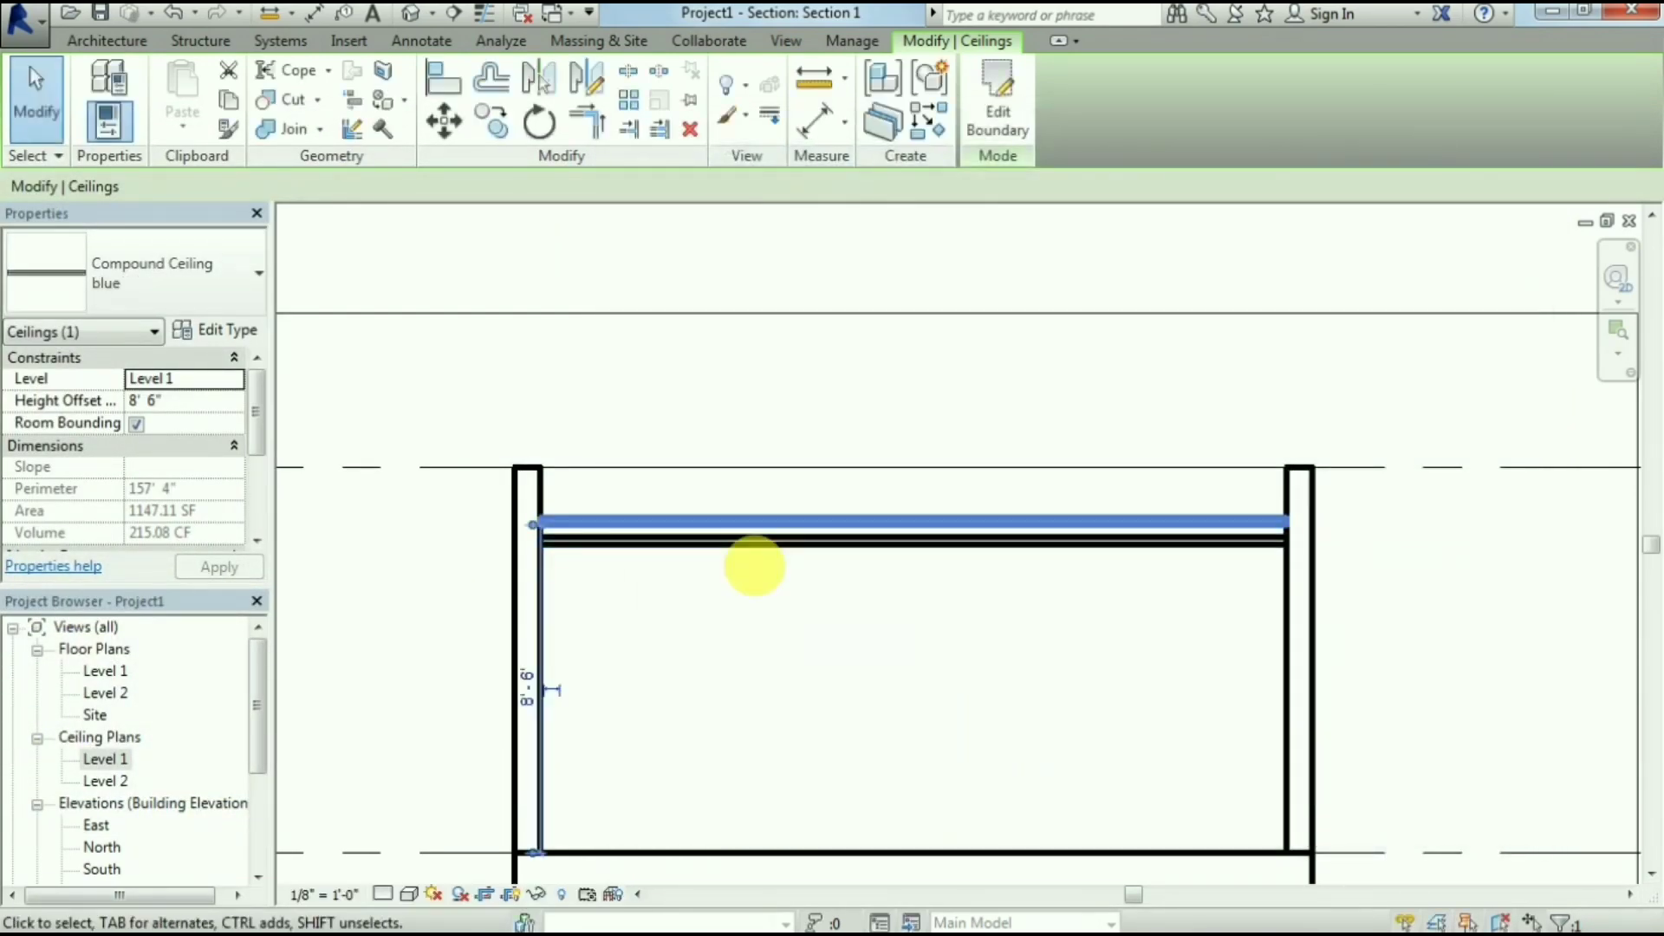
Set the lower 2'x4' ACT ceiling type's structure layer to Gypsum Wall Board
{"action": "left_click", "coordinate": [771, 569]}
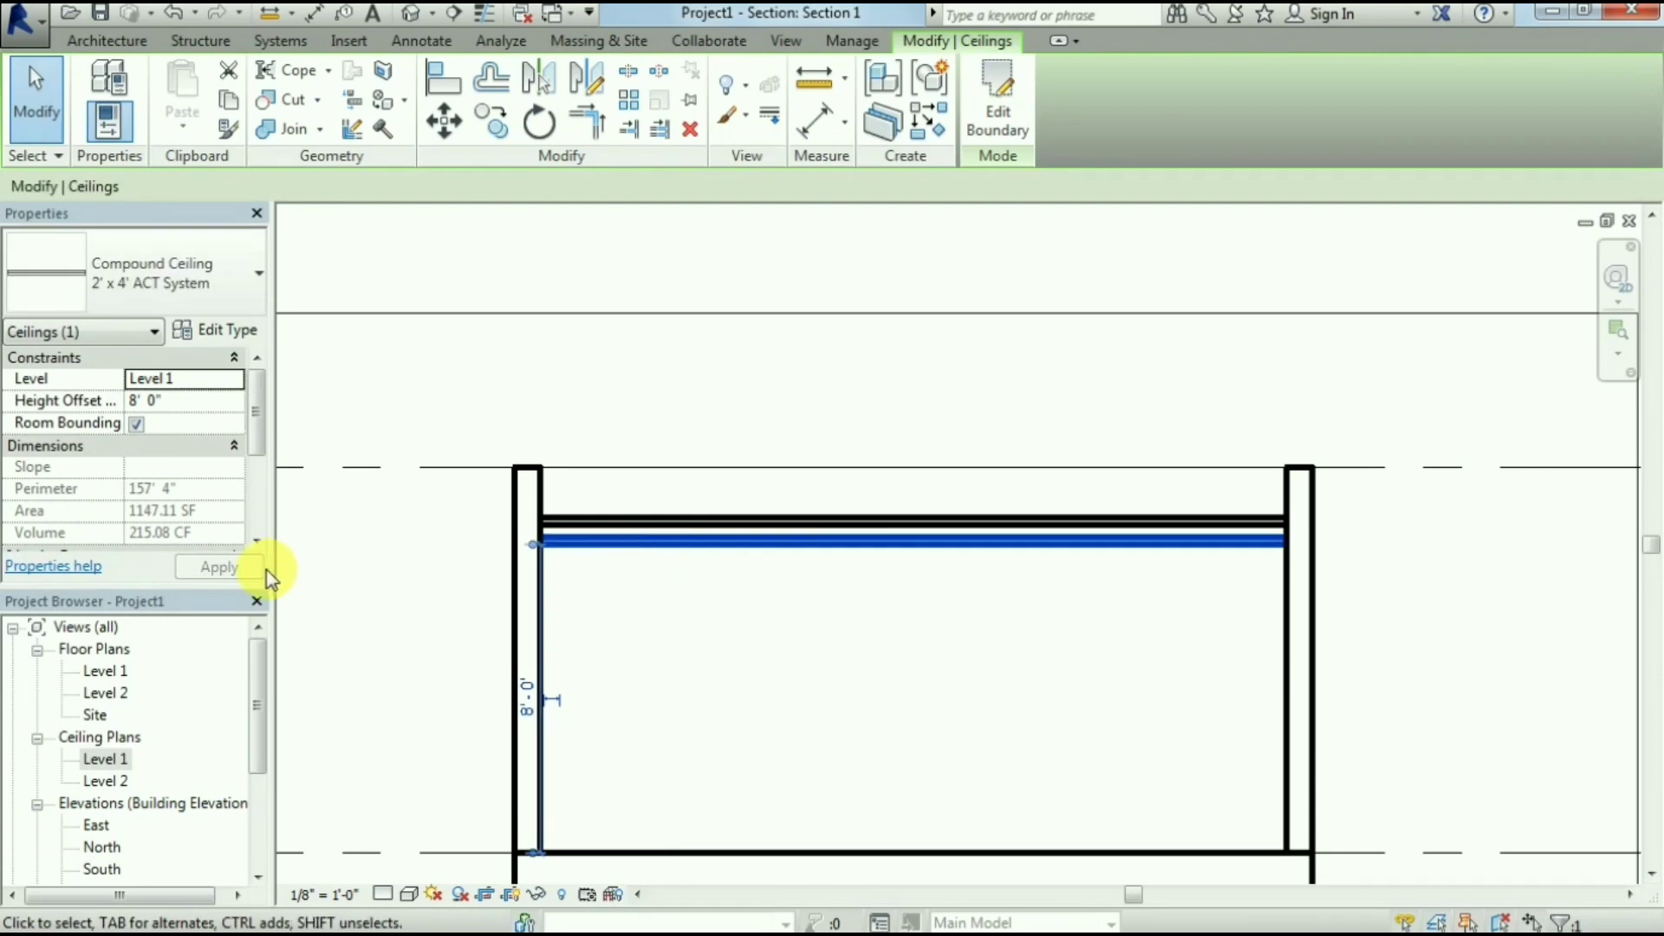
{"action": "left_click", "coordinate": [215, 346]}
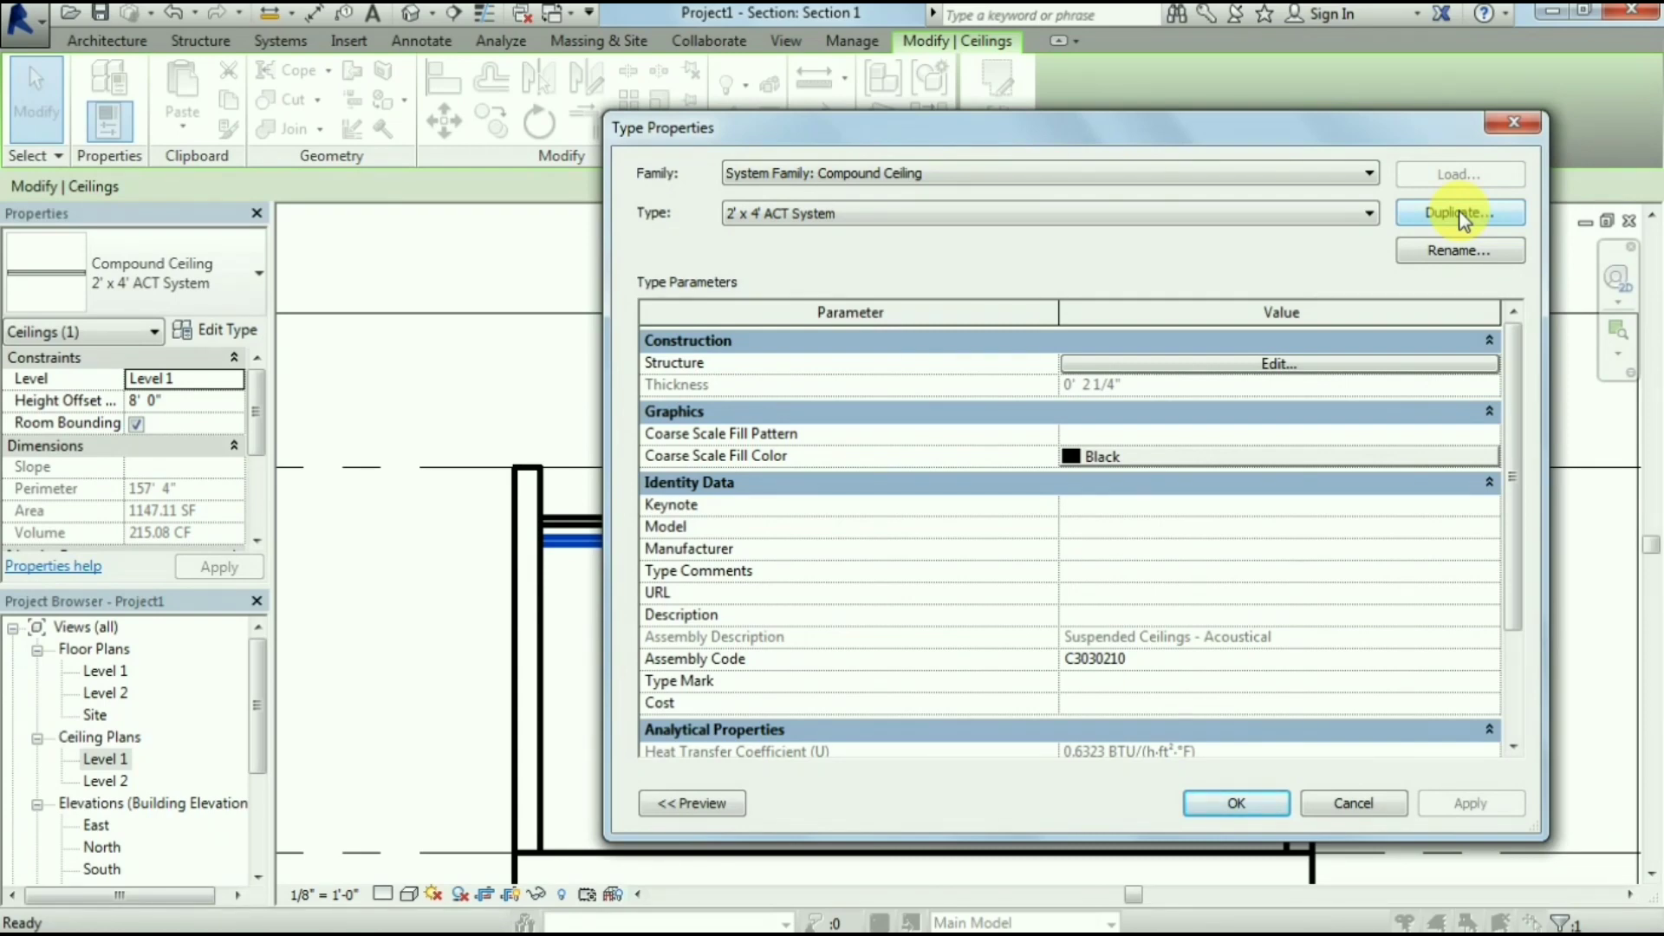
{"action": "left_click", "coordinate": [1276, 364]}
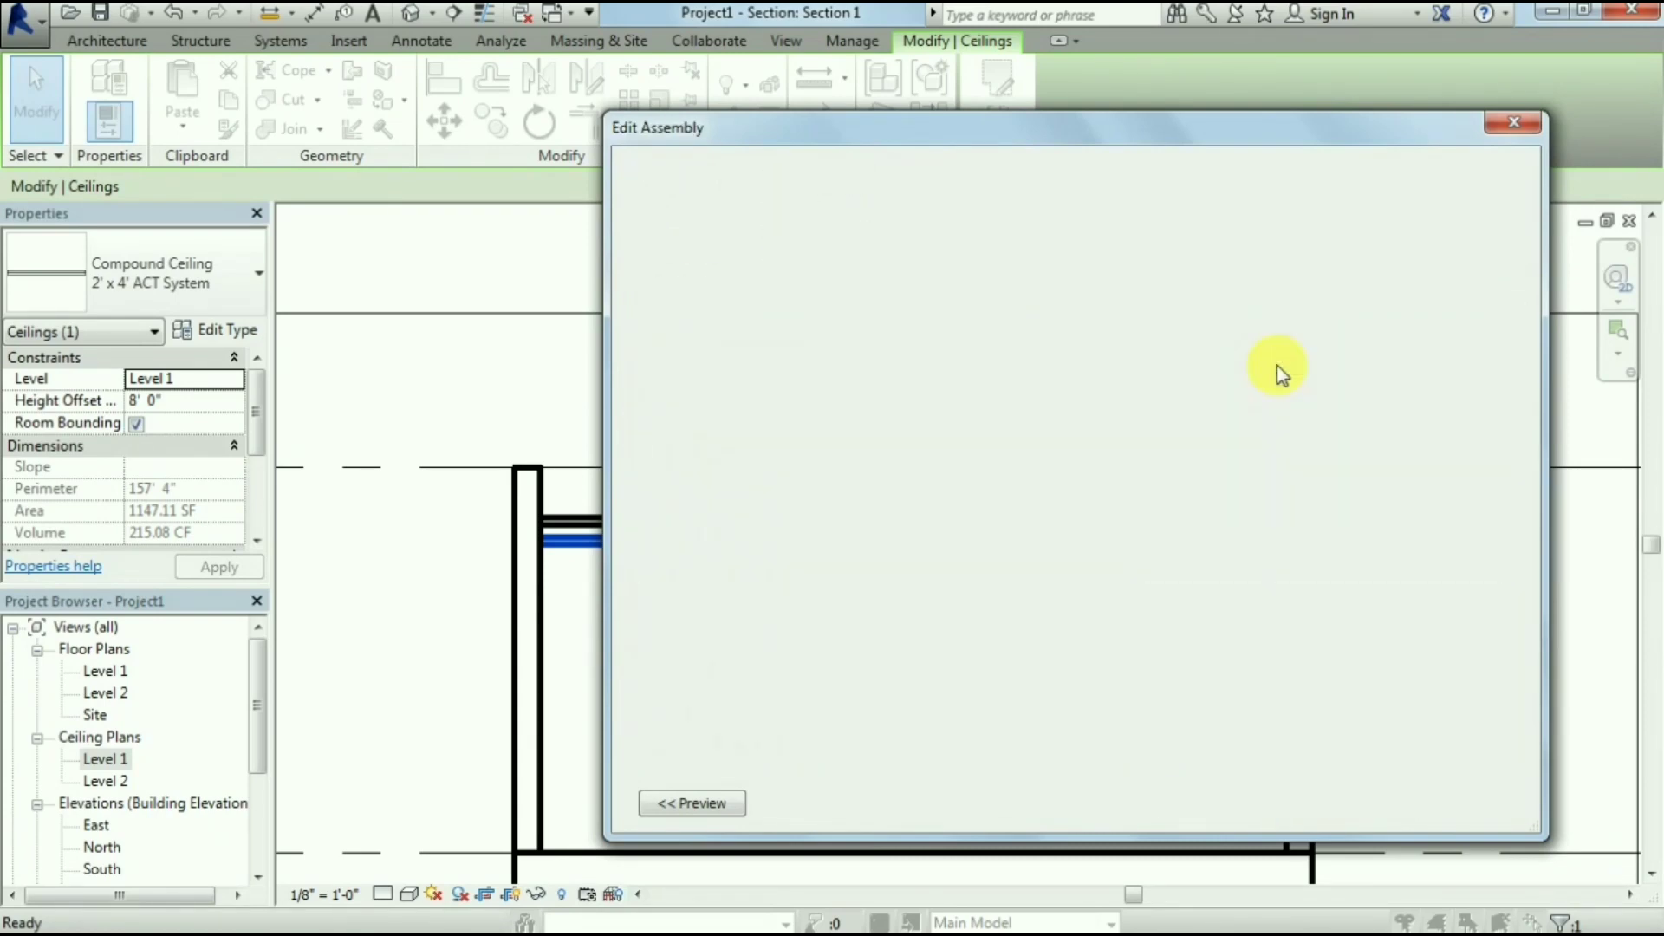
{"action": "left_click", "coordinate": [1092, 363]}
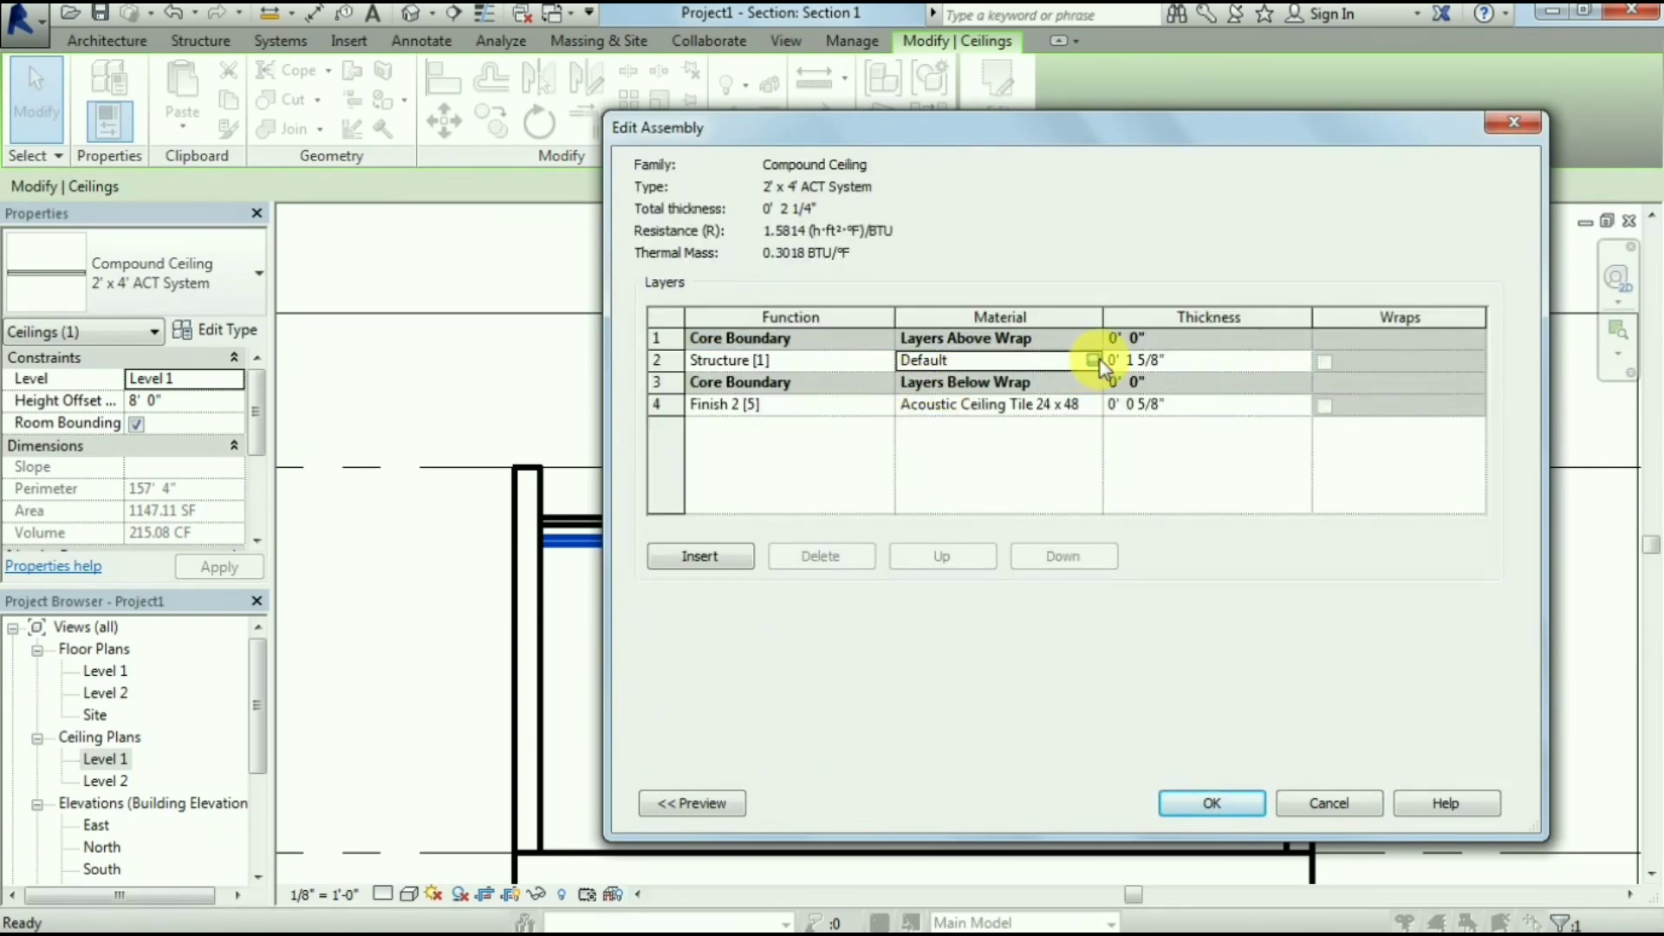
{"action": "left_click", "coordinate": [1093, 360]}
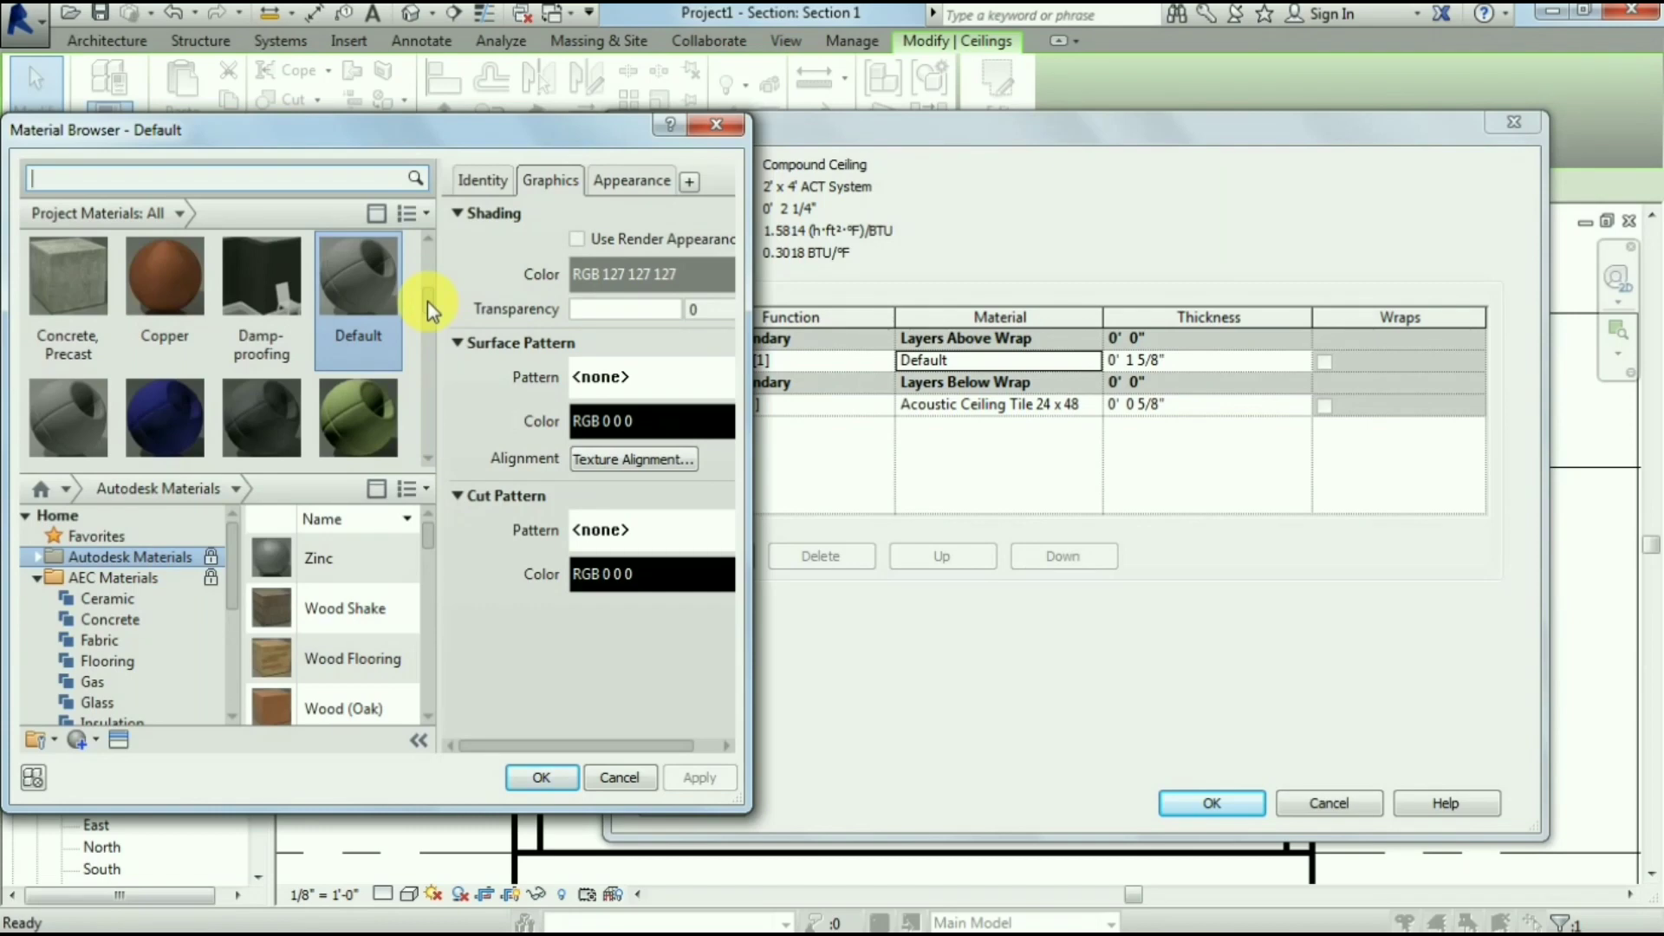
{"action": "left_click_drag", "start_coordinate": [428, 302], "coordinate": [414, 371]}
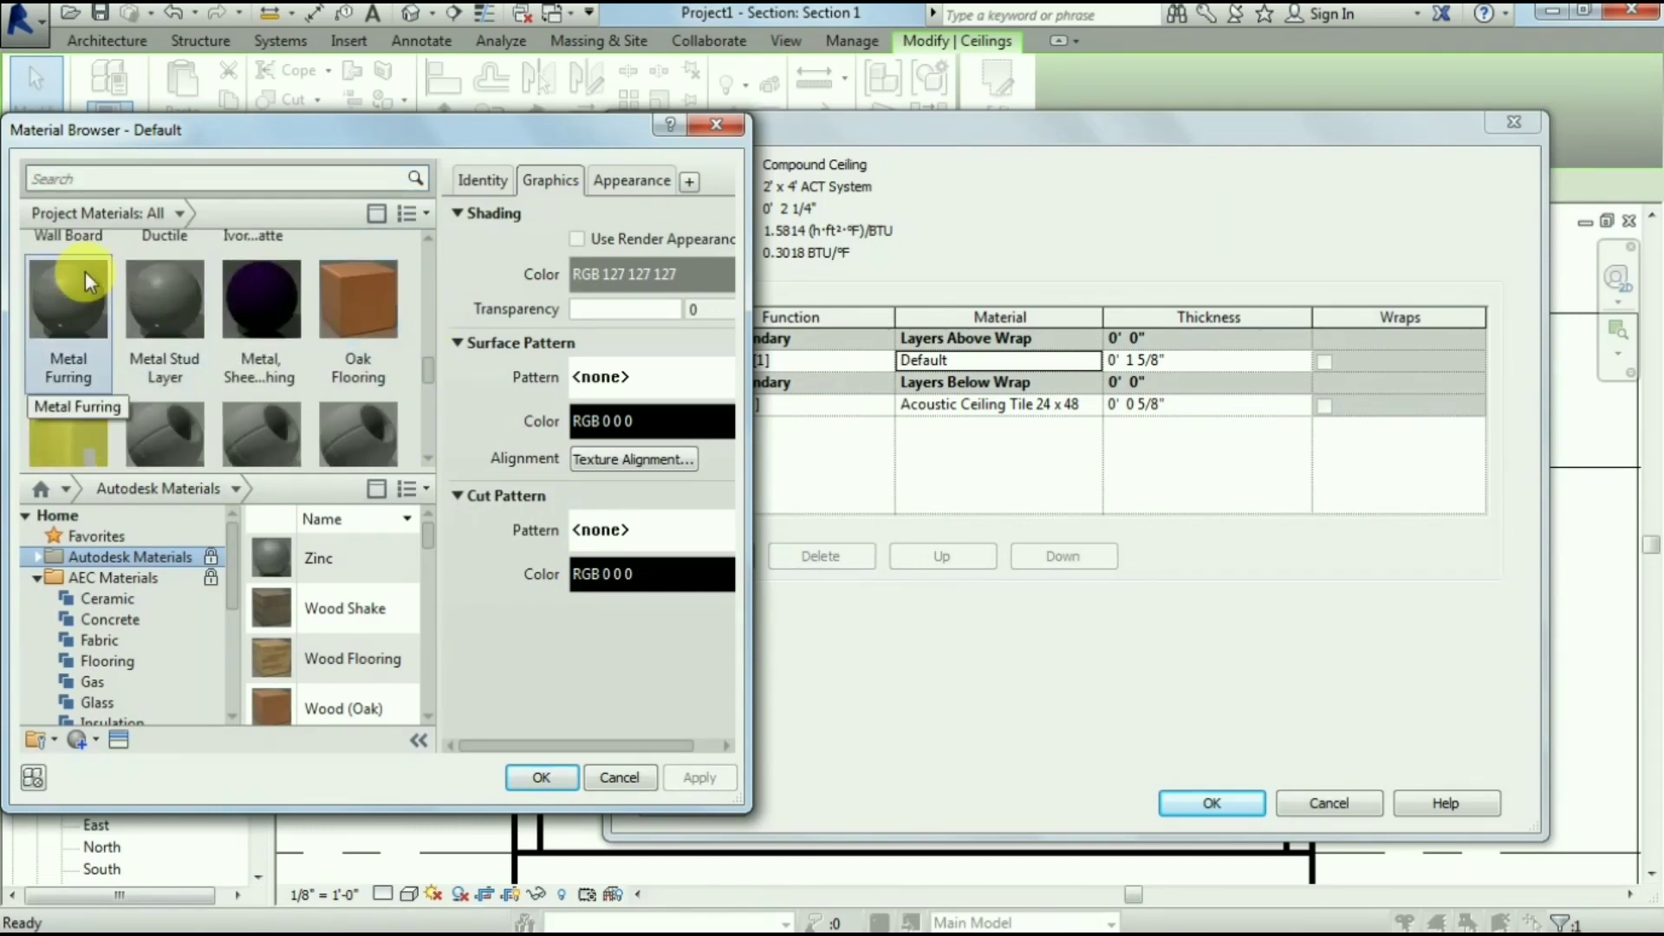
{"action": "left_click", "coordinate": [74, 250]}
{"action": "left_click", "coordinate": [545, 774]}
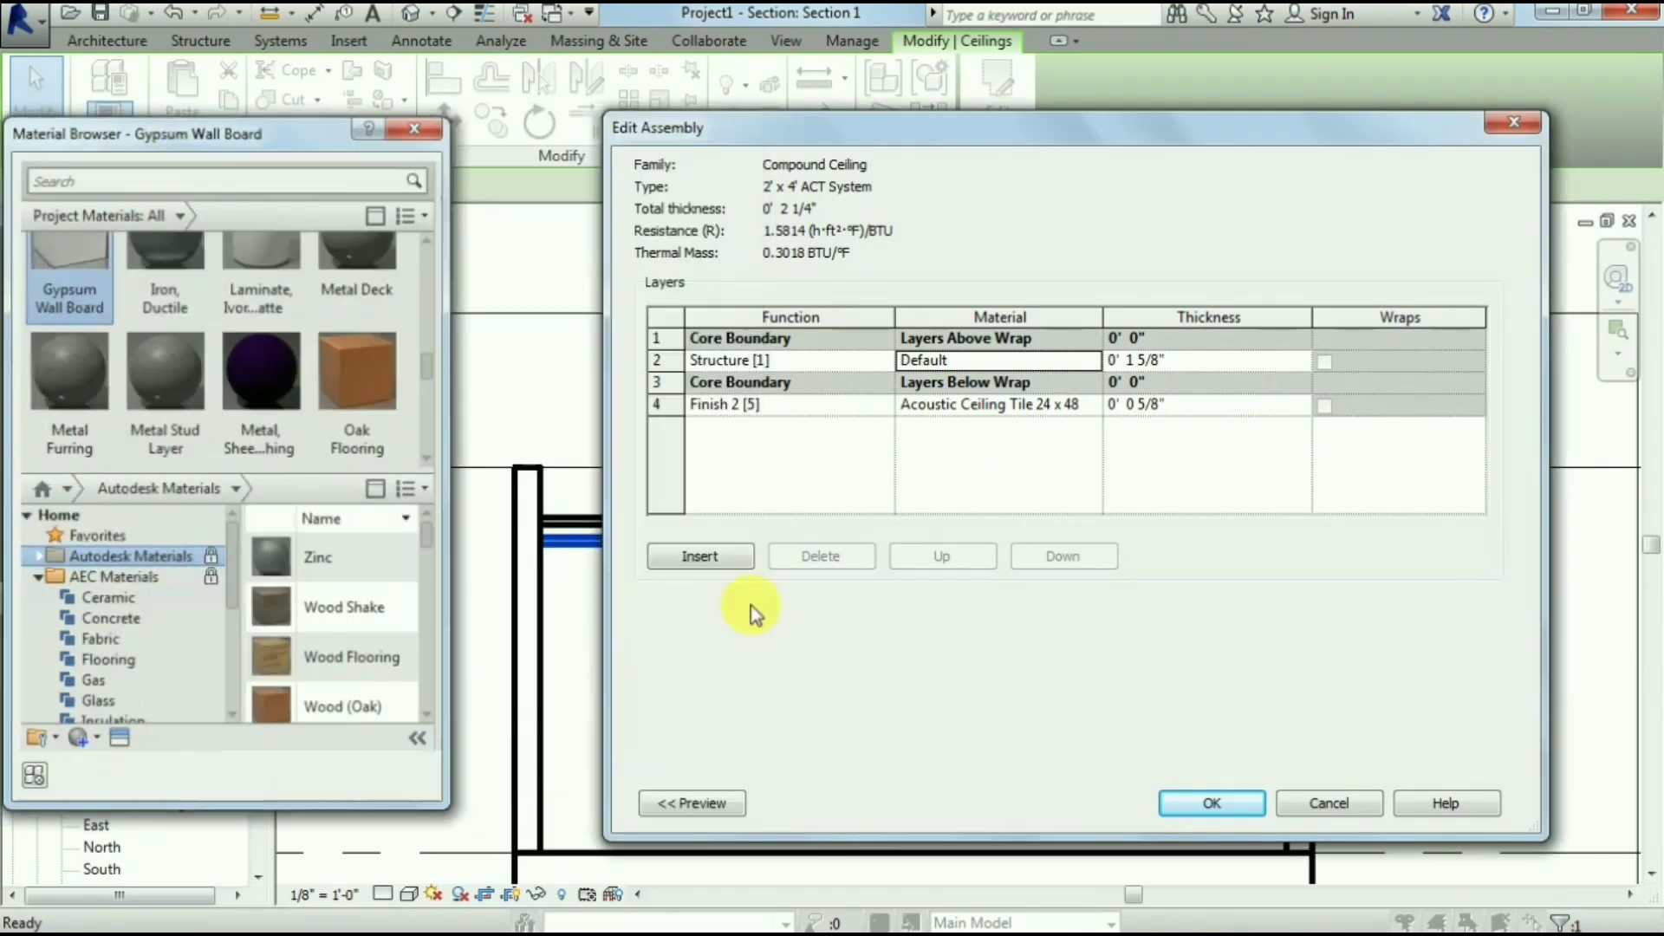
Set the finish layer to Wood > Spruce and confirm the layer changes
{"action": "left_click", "coordinate": [1089, 409]}
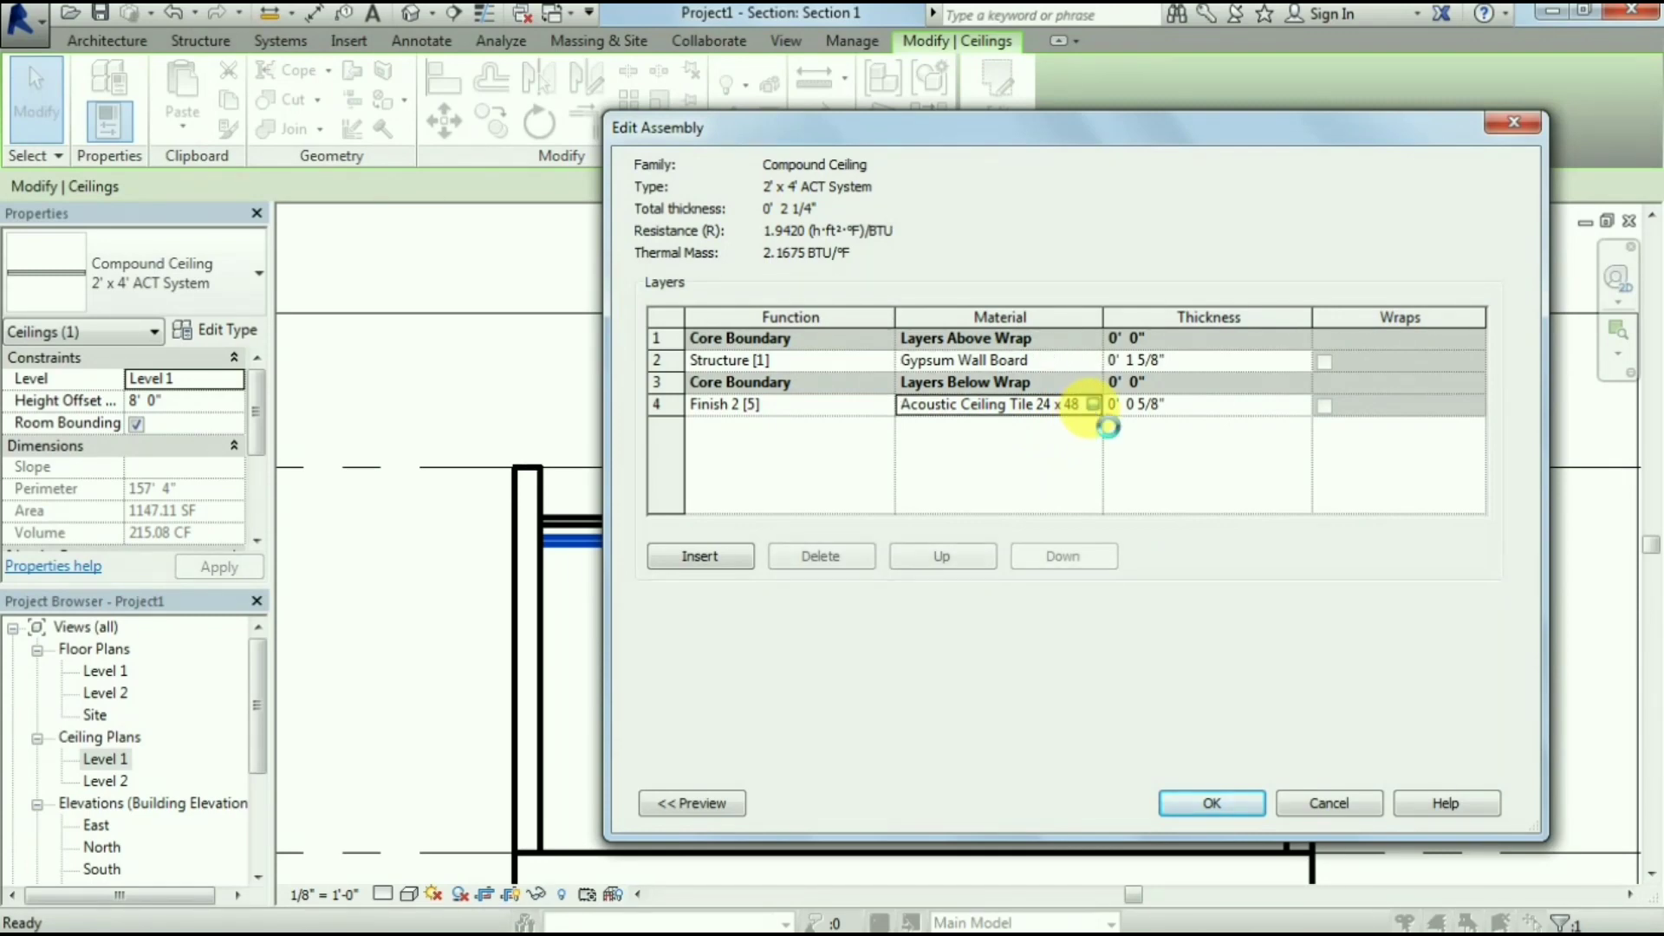
{"action": "left_click", "coordinate": [1093, 405]}
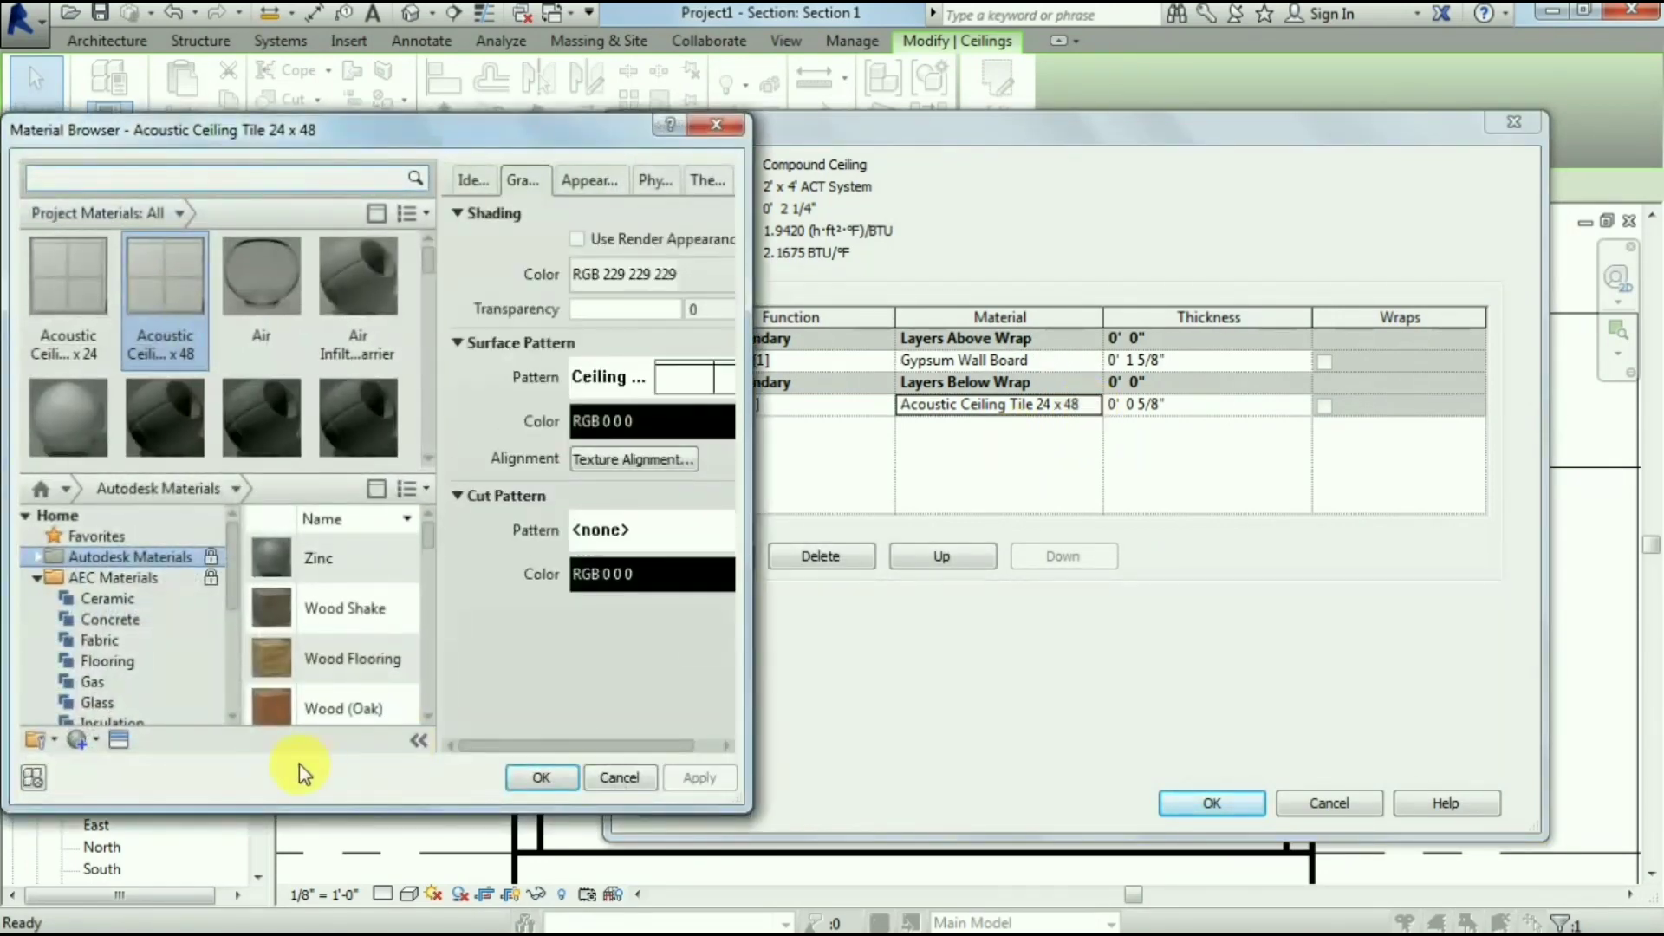
{"action": "scroll", "coordinate": [230, 607], "scroll_direction": "down", "scroll_amount": 3}
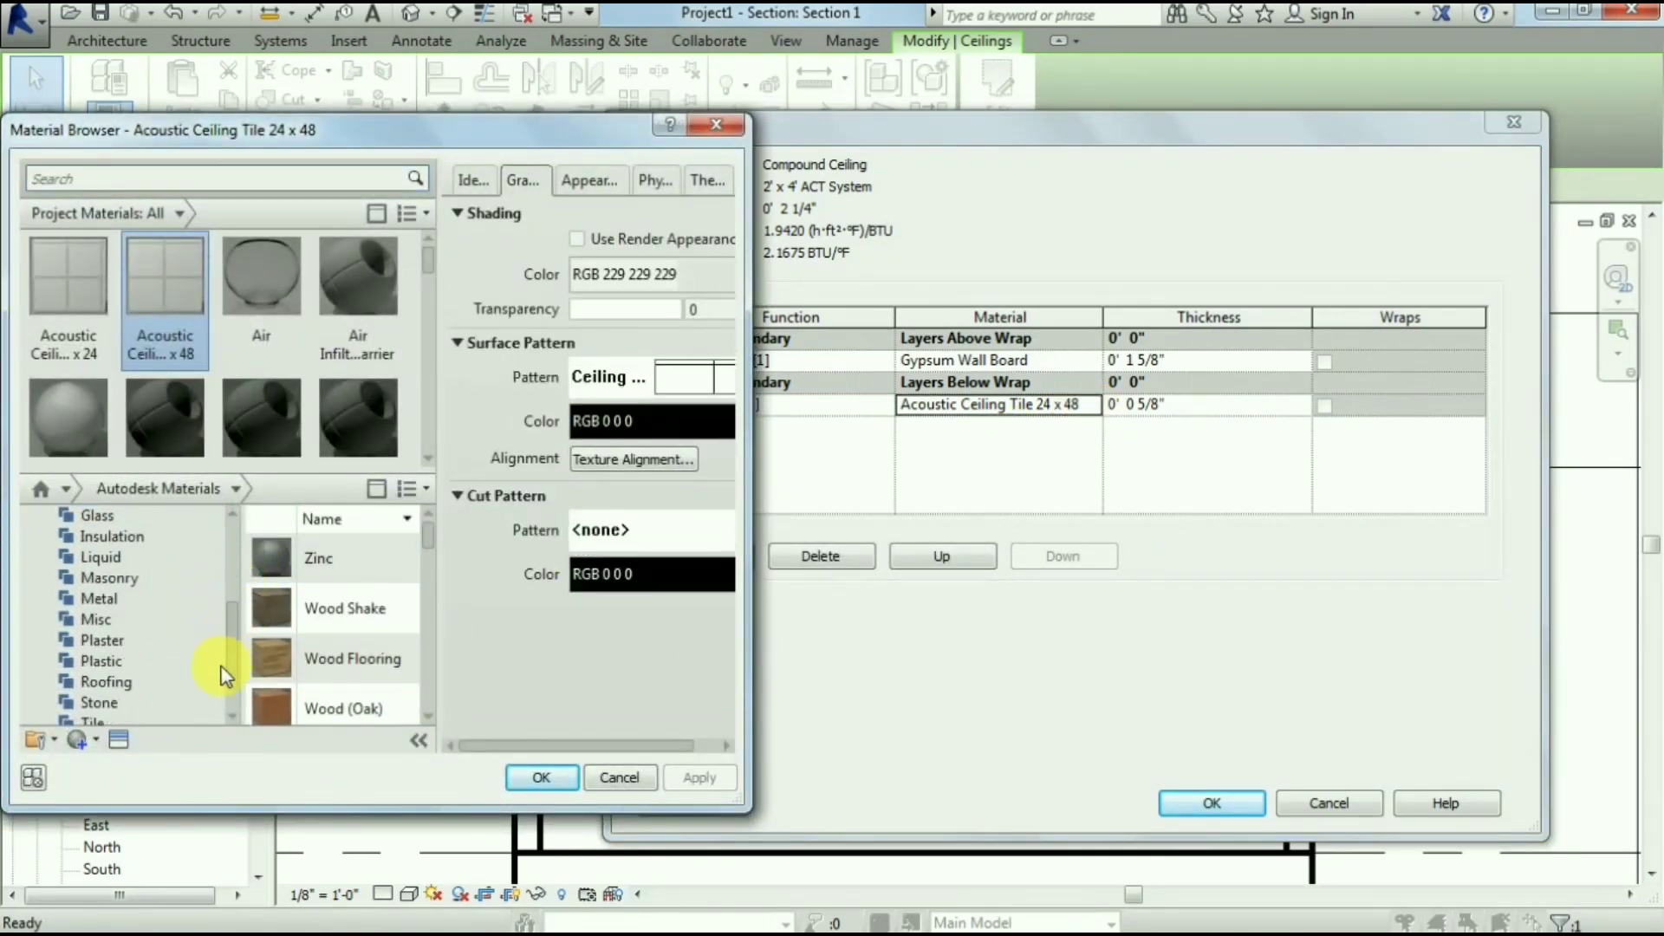
{"action": "scroll", "coordinate": [222, 668], "scroll_direction": "down", "scroll_amount": 1}
{"action": "left_click", "coordinate": [135, 704]}
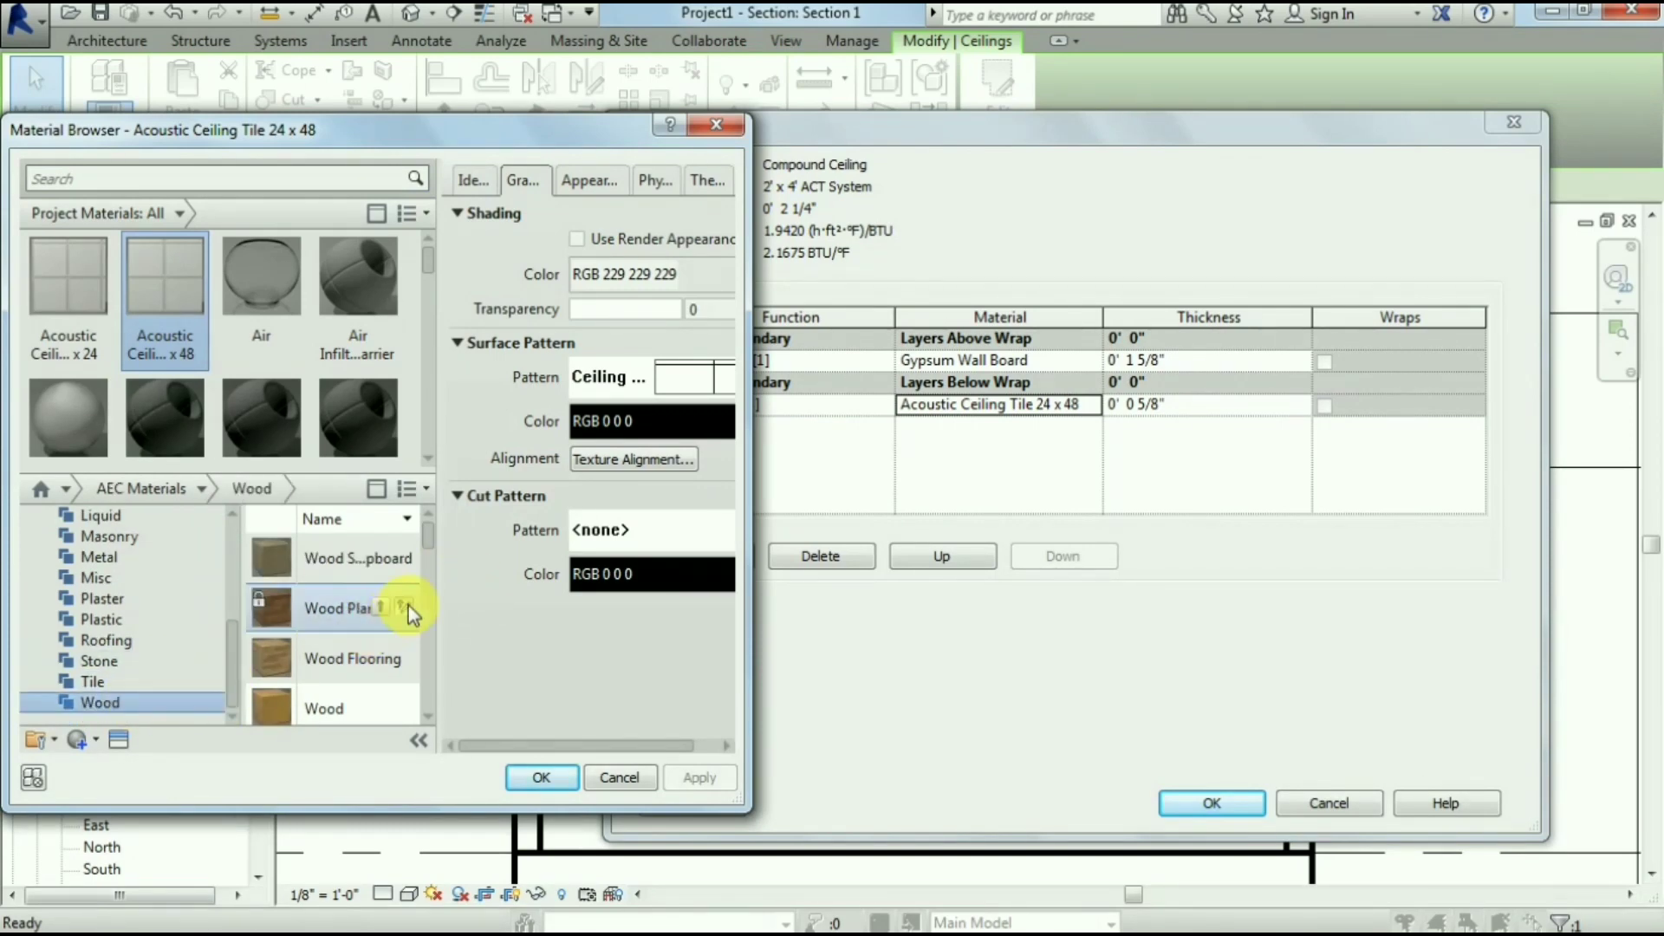
{"action": "scroll", "coordinate": [430, 555], "scroll_direction": "down", "scroll_amount": 2}
{"action": "scroll", "coordinate": [432, 566], "scroll_direction": "down", "scroll_amount": 1}
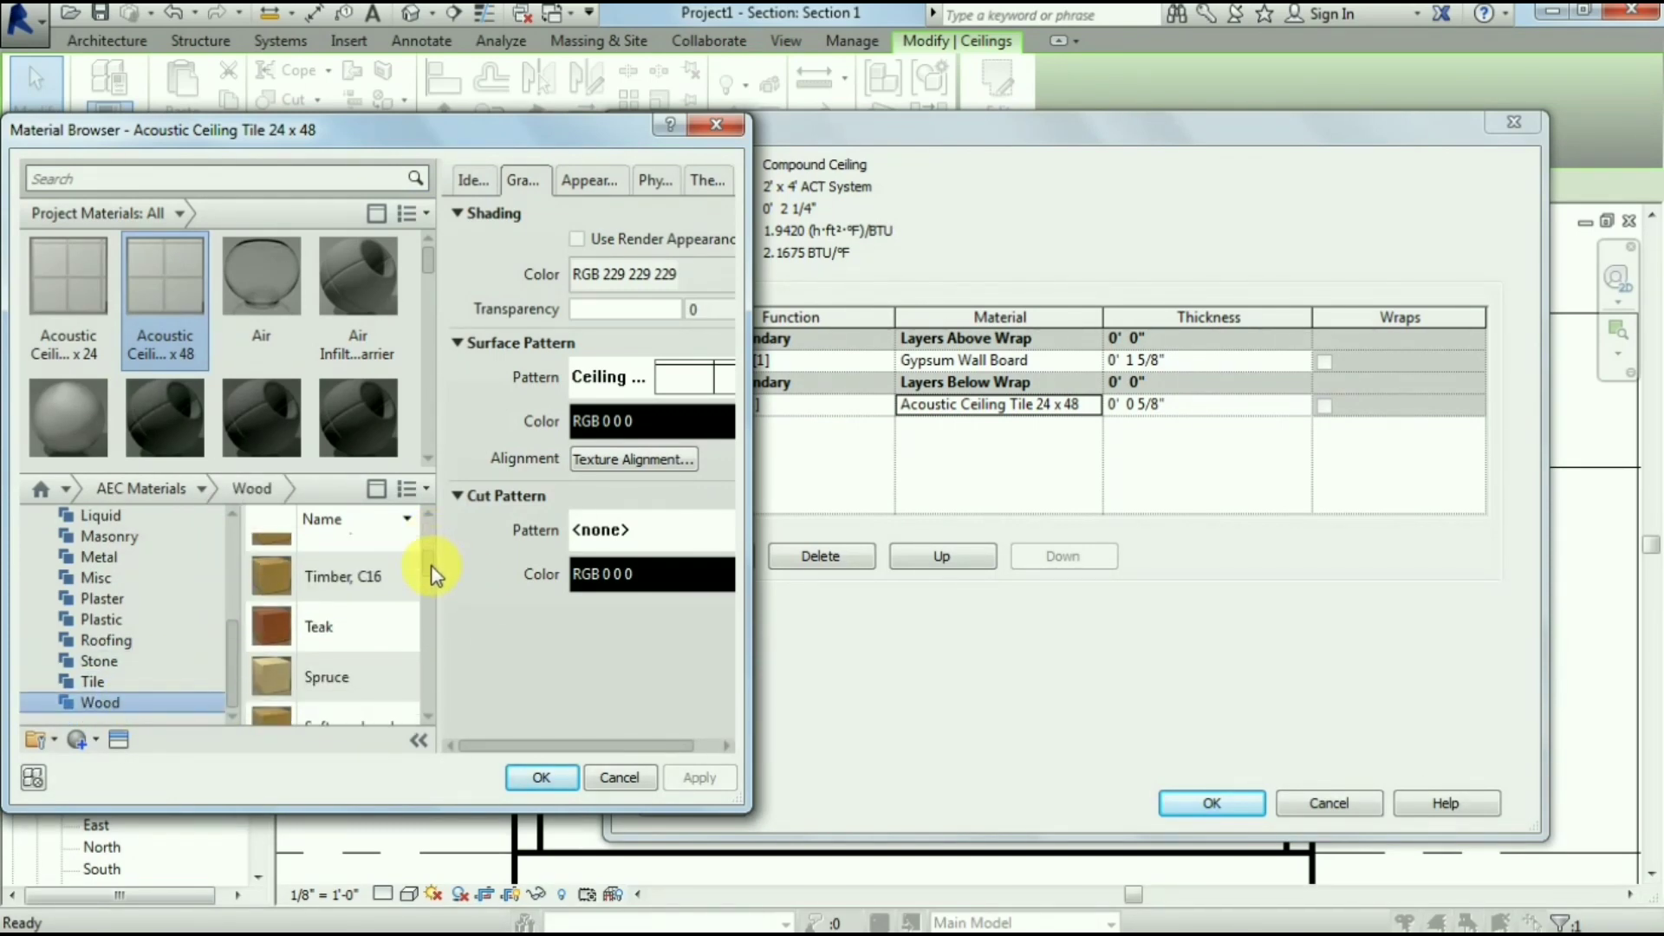
{"action": "scroll", "coordinate": [432, 572], "scroll_direction": "down", "scroll_amount": 2}
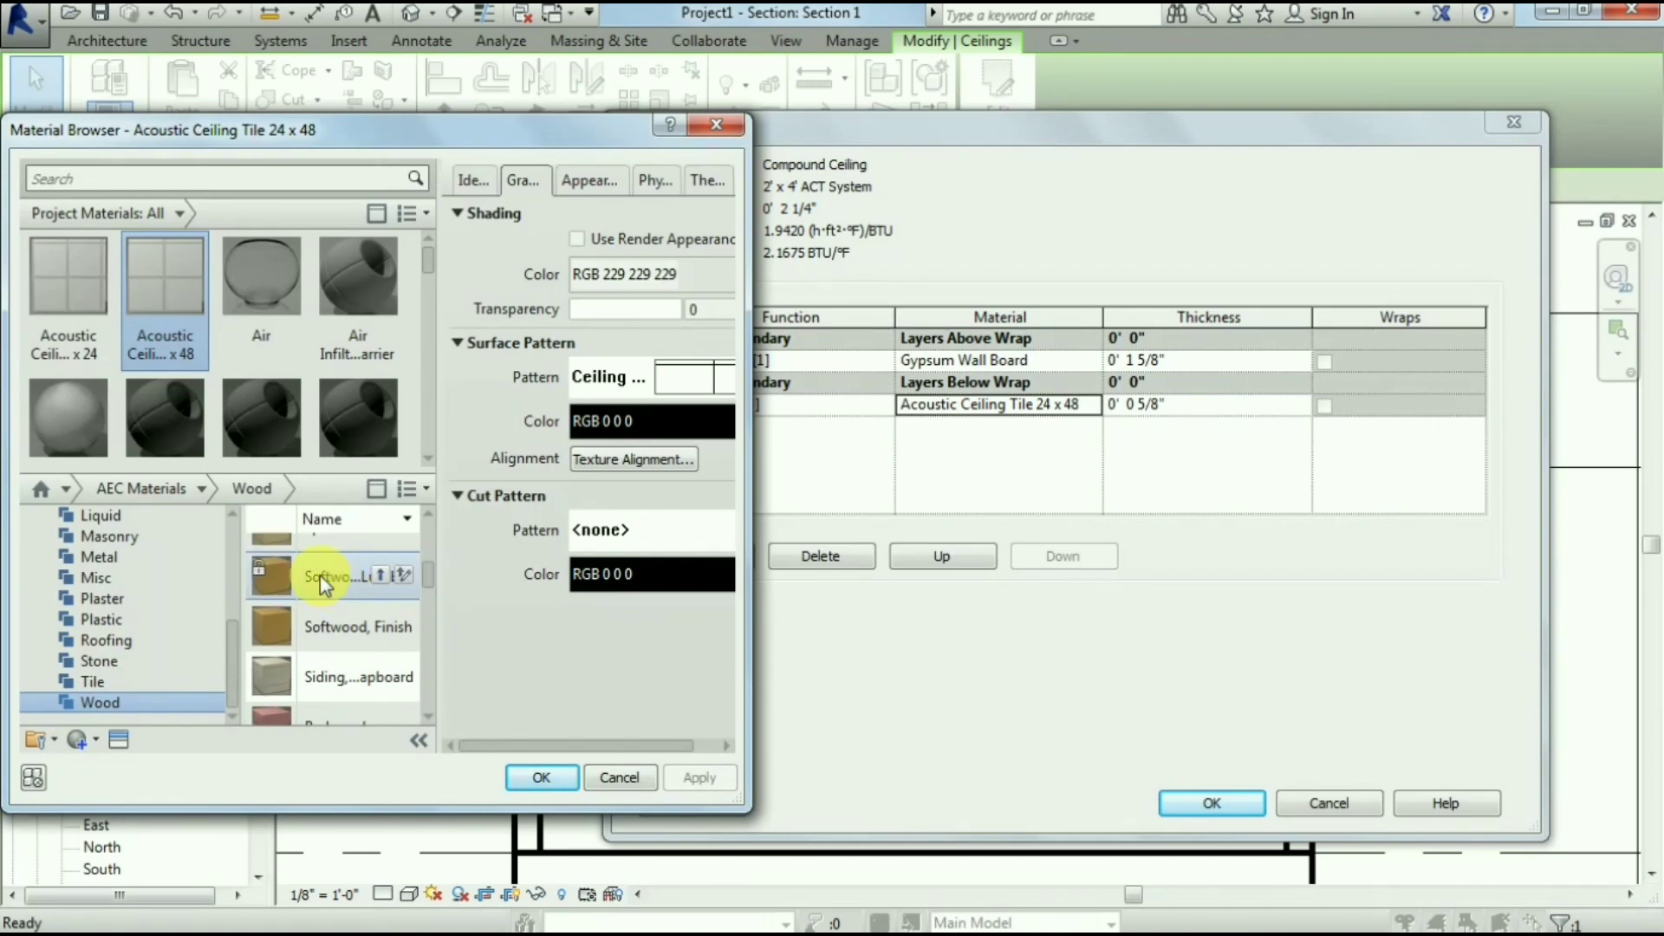
{"action": "scroll", "coordinate": [322, 563], "scroll_direction": "up", "scroll_amount": 1}
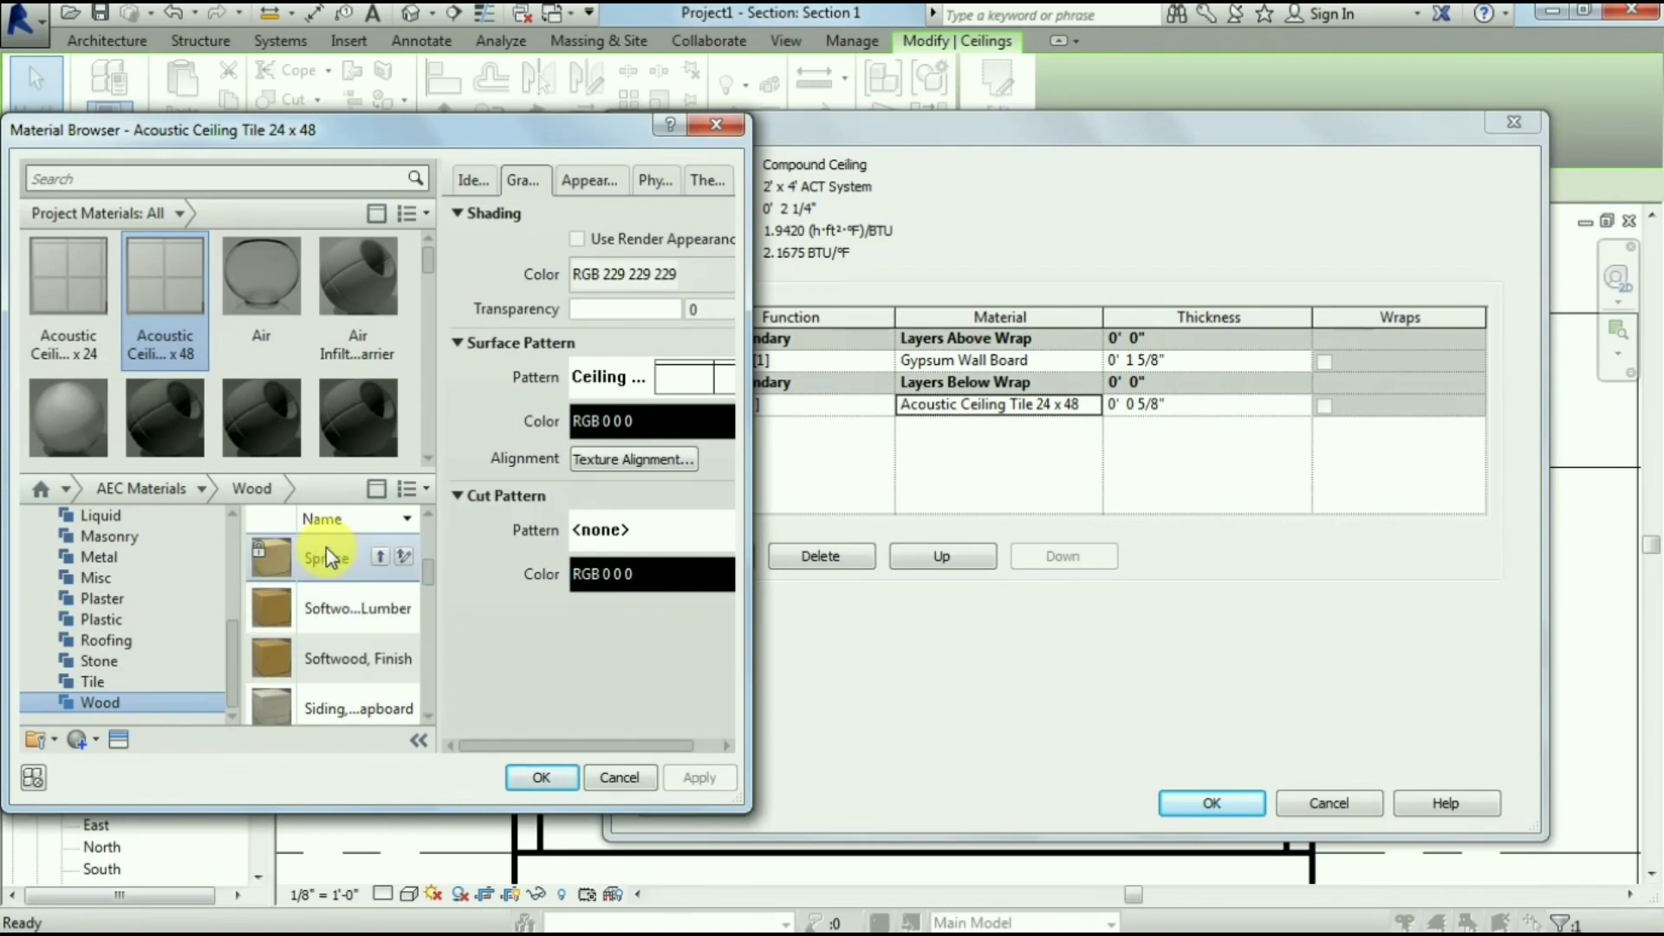
{"action": "left_click", "coordinate": [378, 554]}
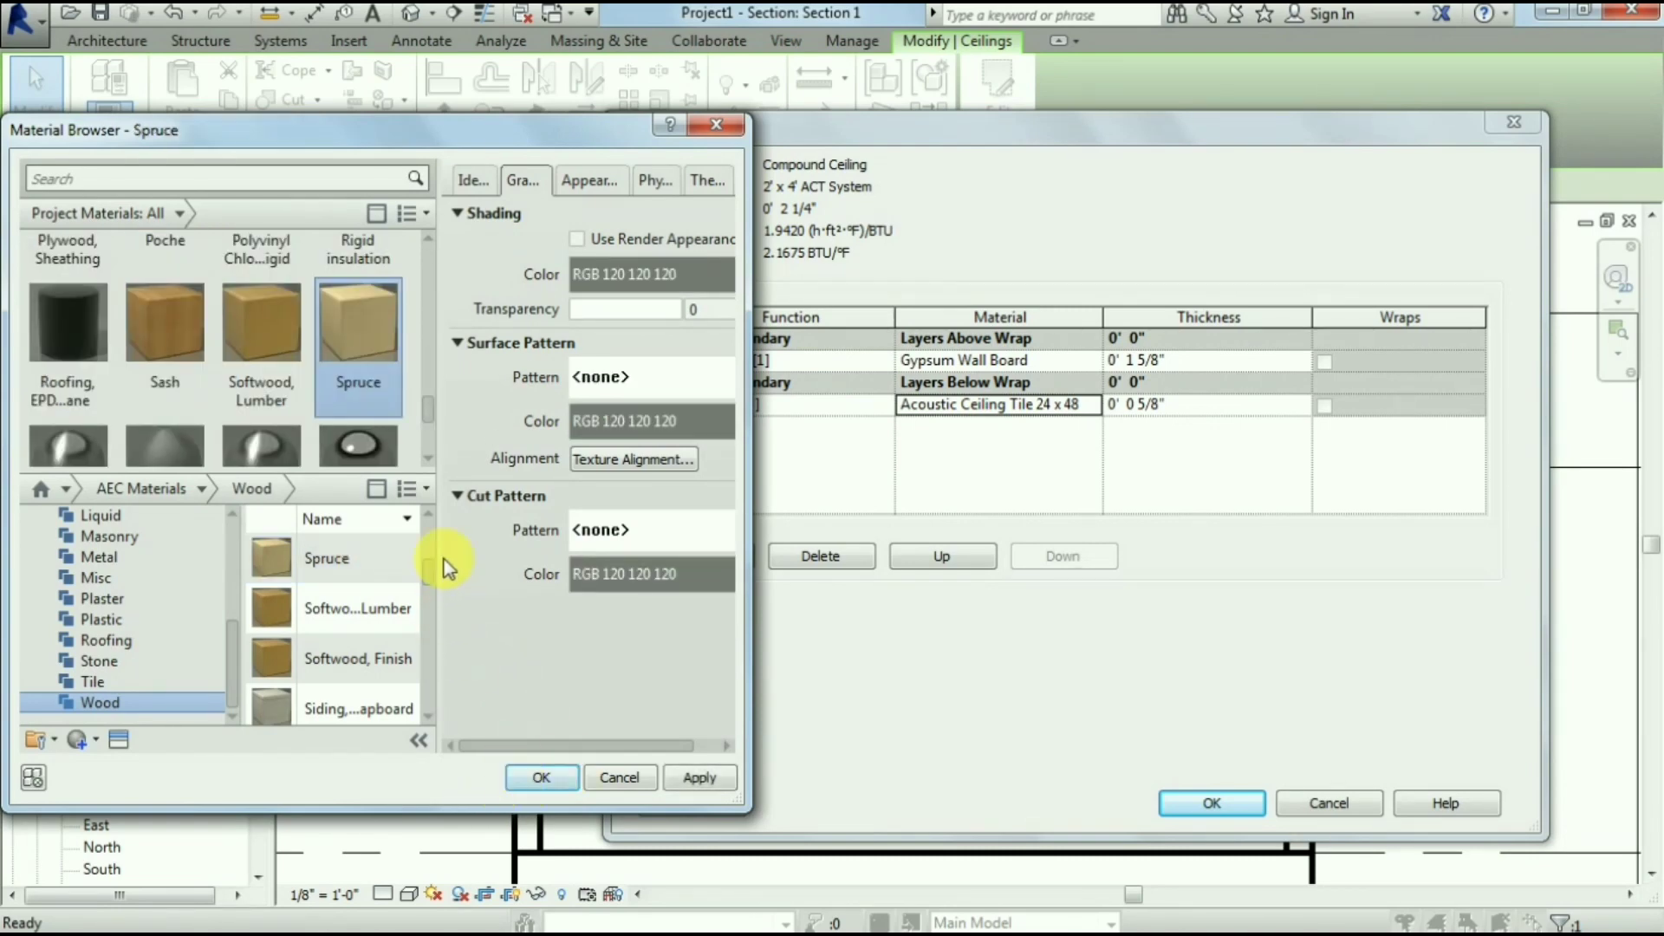
{"action": "left_click", "coordinate": [542, 780]}
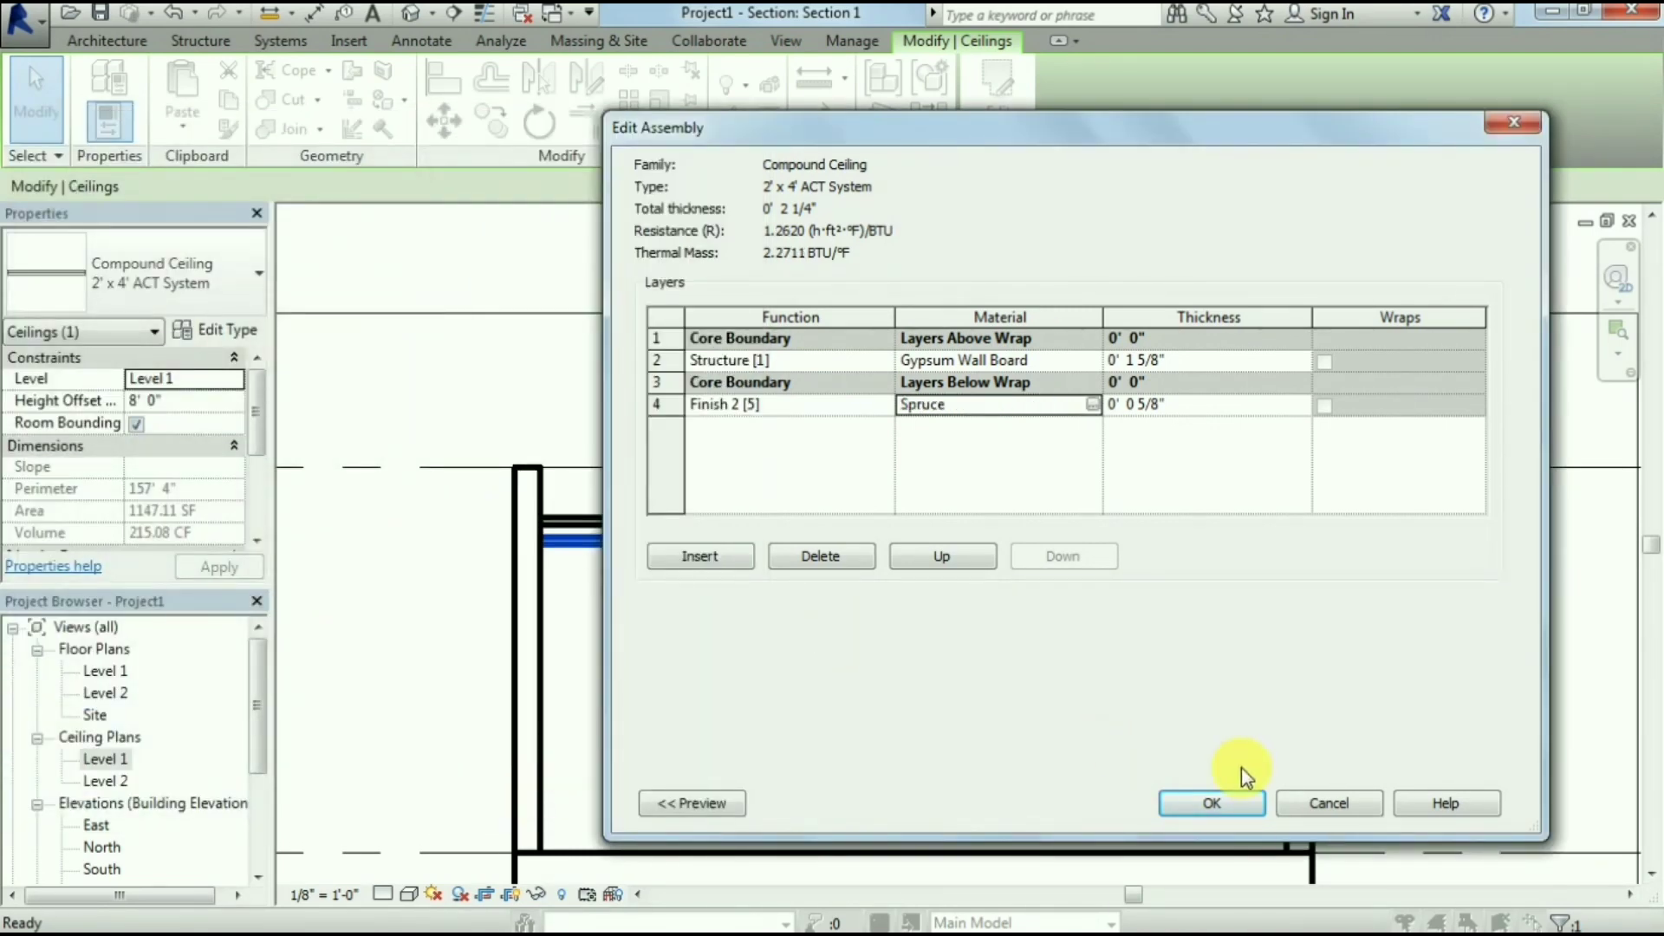
{"action": "left_click", "coordinate": [1246, 810]}
Apply the ceiling type changes, then edit the 8' 0" ceiling's sketch in the Level 1 reflected ceiling plan
{"action": "left_click", "coordinate": [1241, 809]}
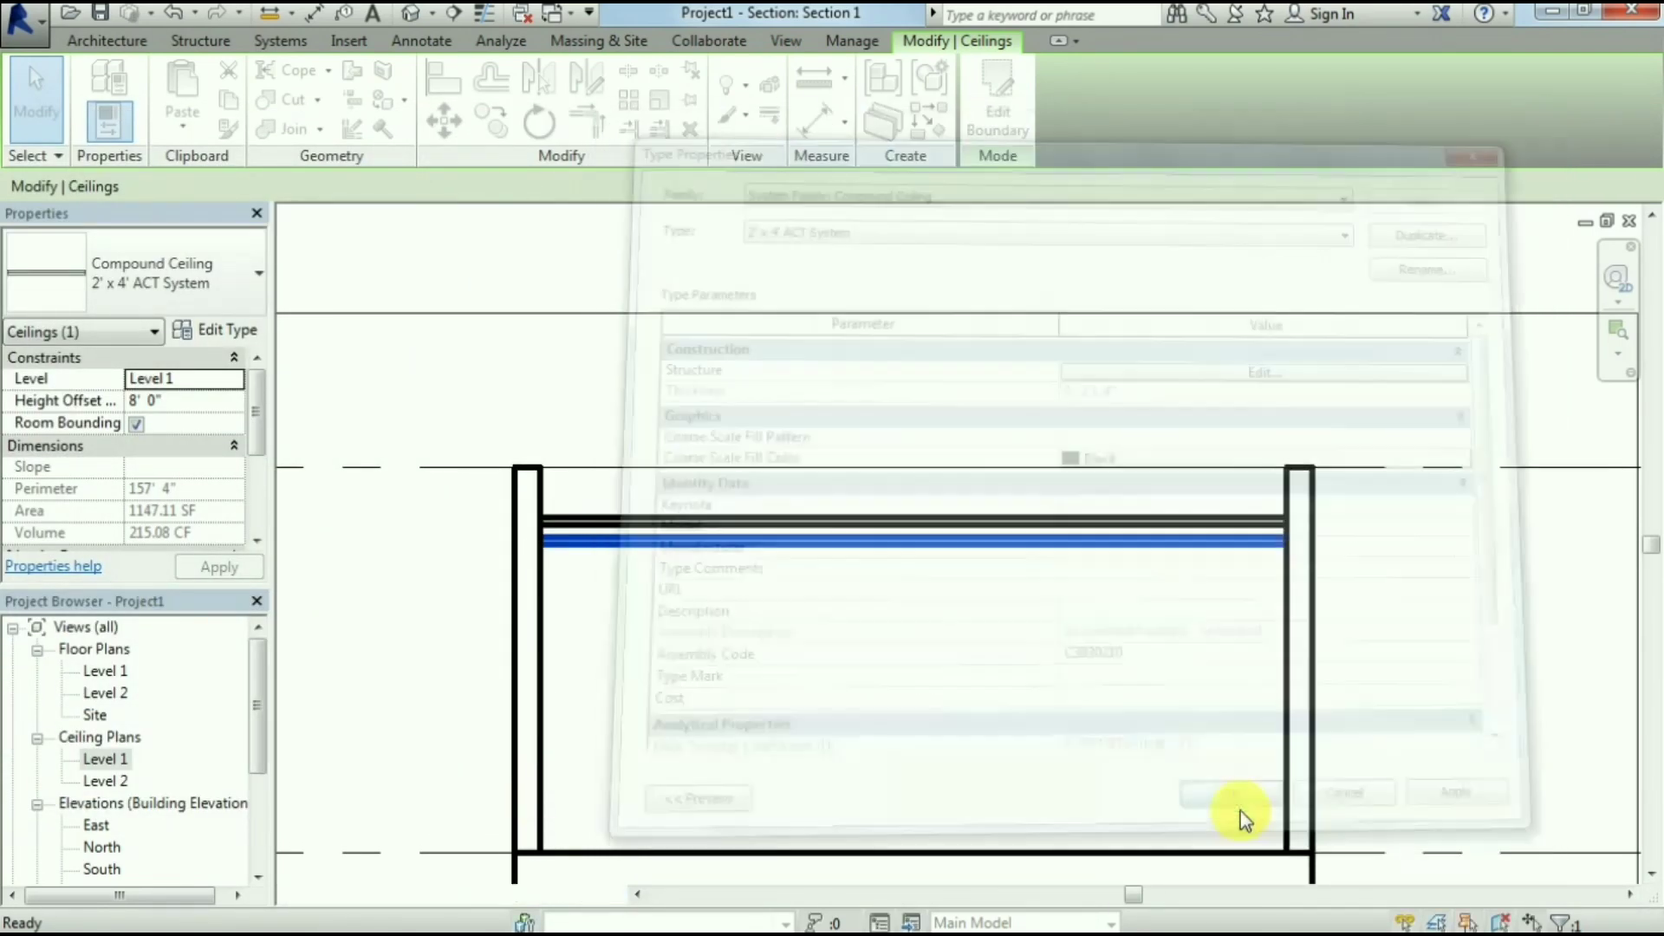
{"action": "left_click", "coordinate": [936, 637]}
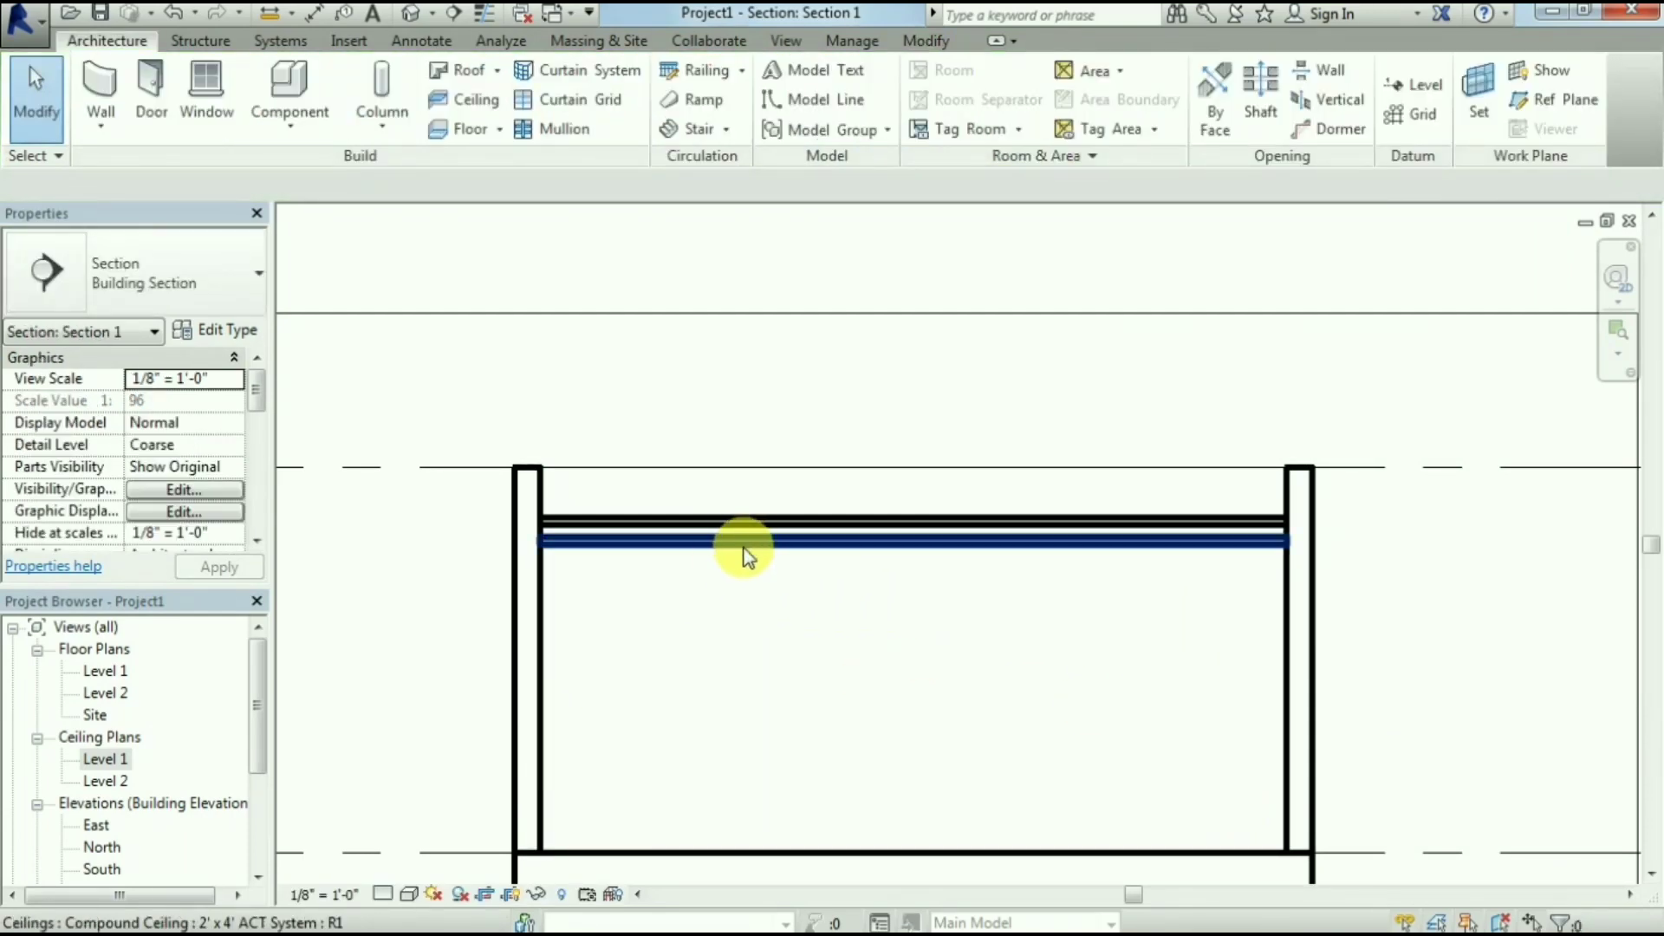
{"action": "double_click", "coordinate": [791, 544]}
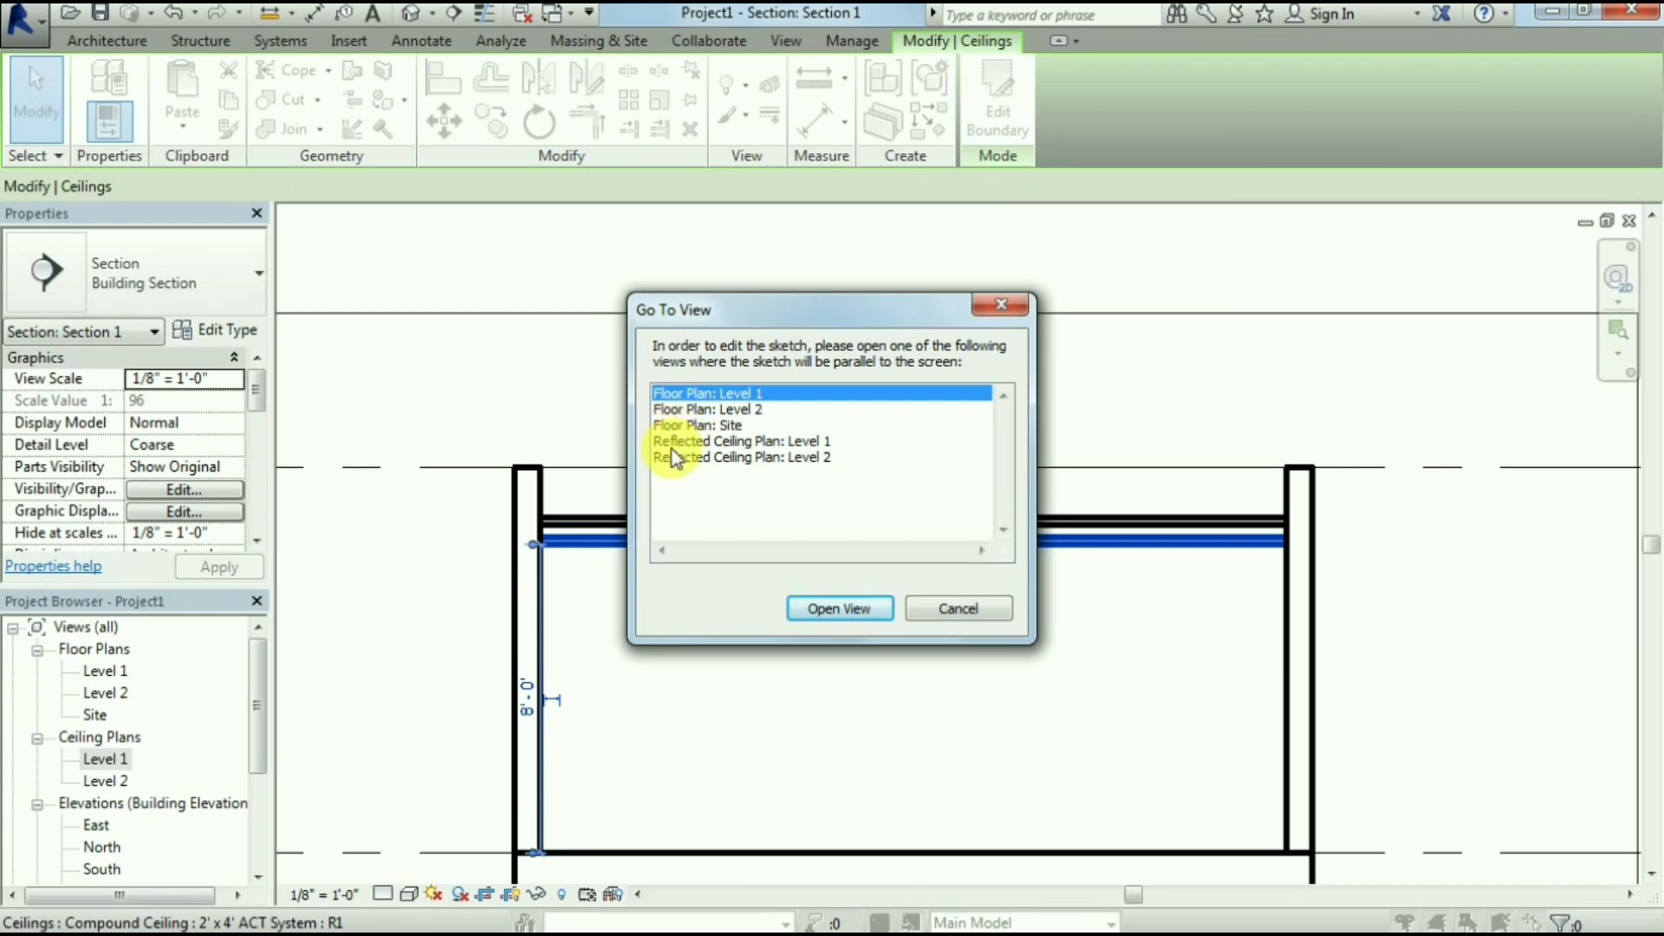
{"action": "left_click", "coordinate": [750, 442]}
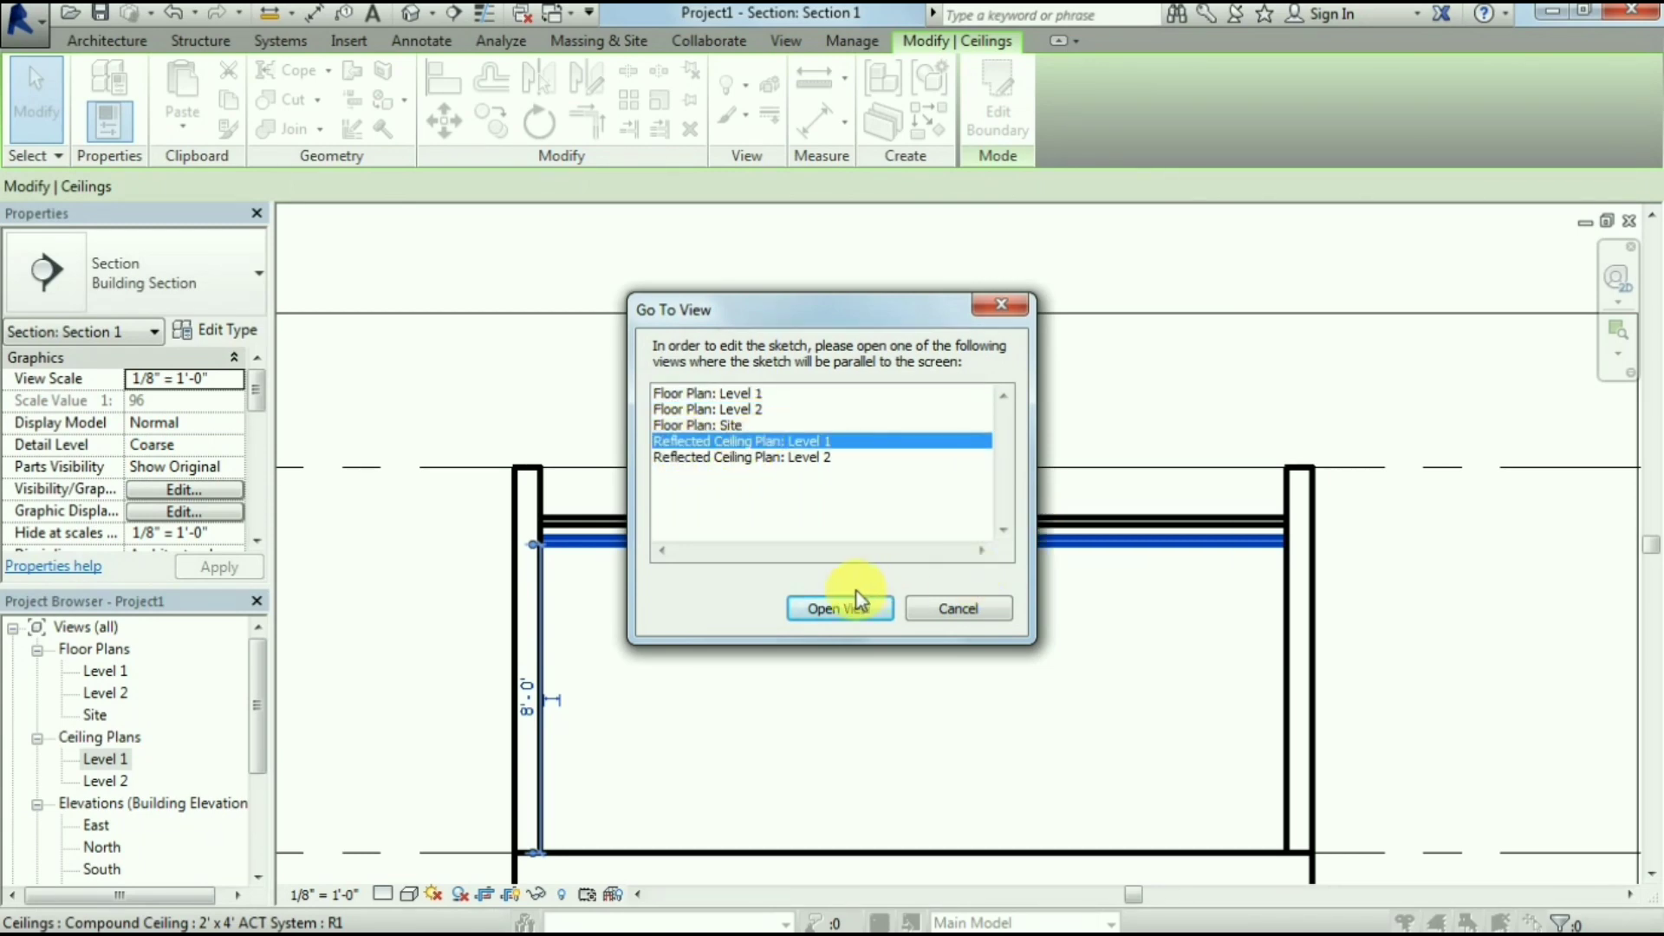
Open the Level 1 reflected ceiling plan and frame the ceiling sketch in view
{"action": "left_click", "coordinate": [836, 607]}
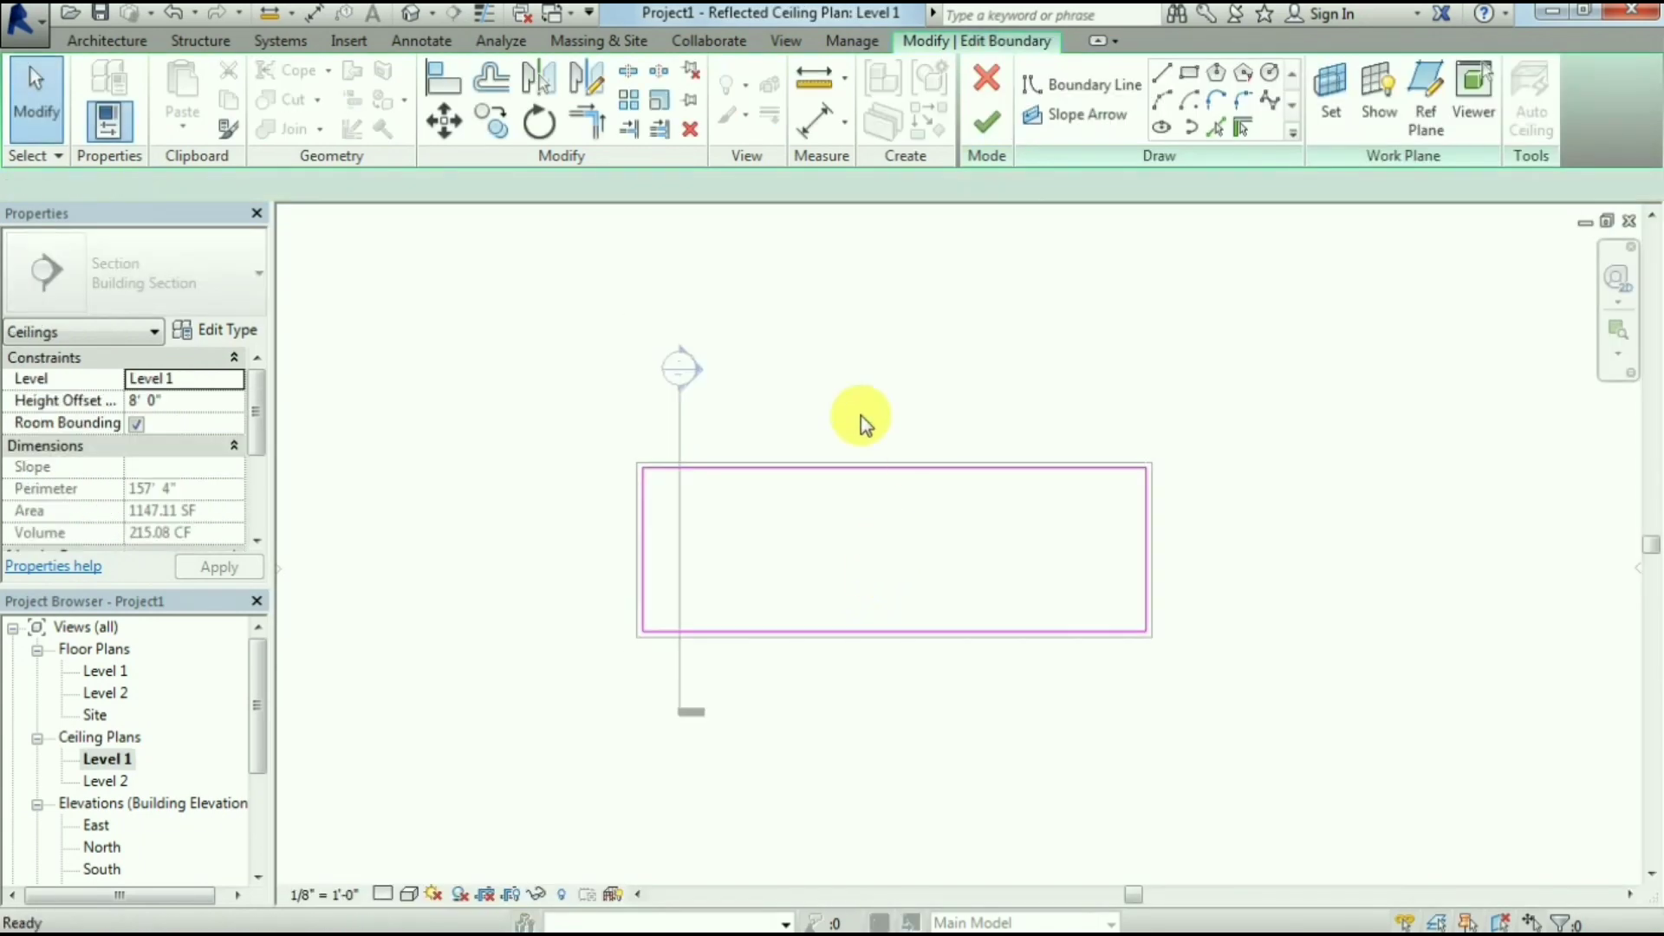
{"action": "scroll", "coordinate": [645, 468], "scroll_direction": "up", "scroll_amount": 1}
{"action": "scroll", "coordinate": [737, 442], "scroll_direction": "up", "scroll_amount": 1}
{"action": "scroll", "coordinate": [944, 397], "scroll_direction": "up", "scroll_amount": 1}
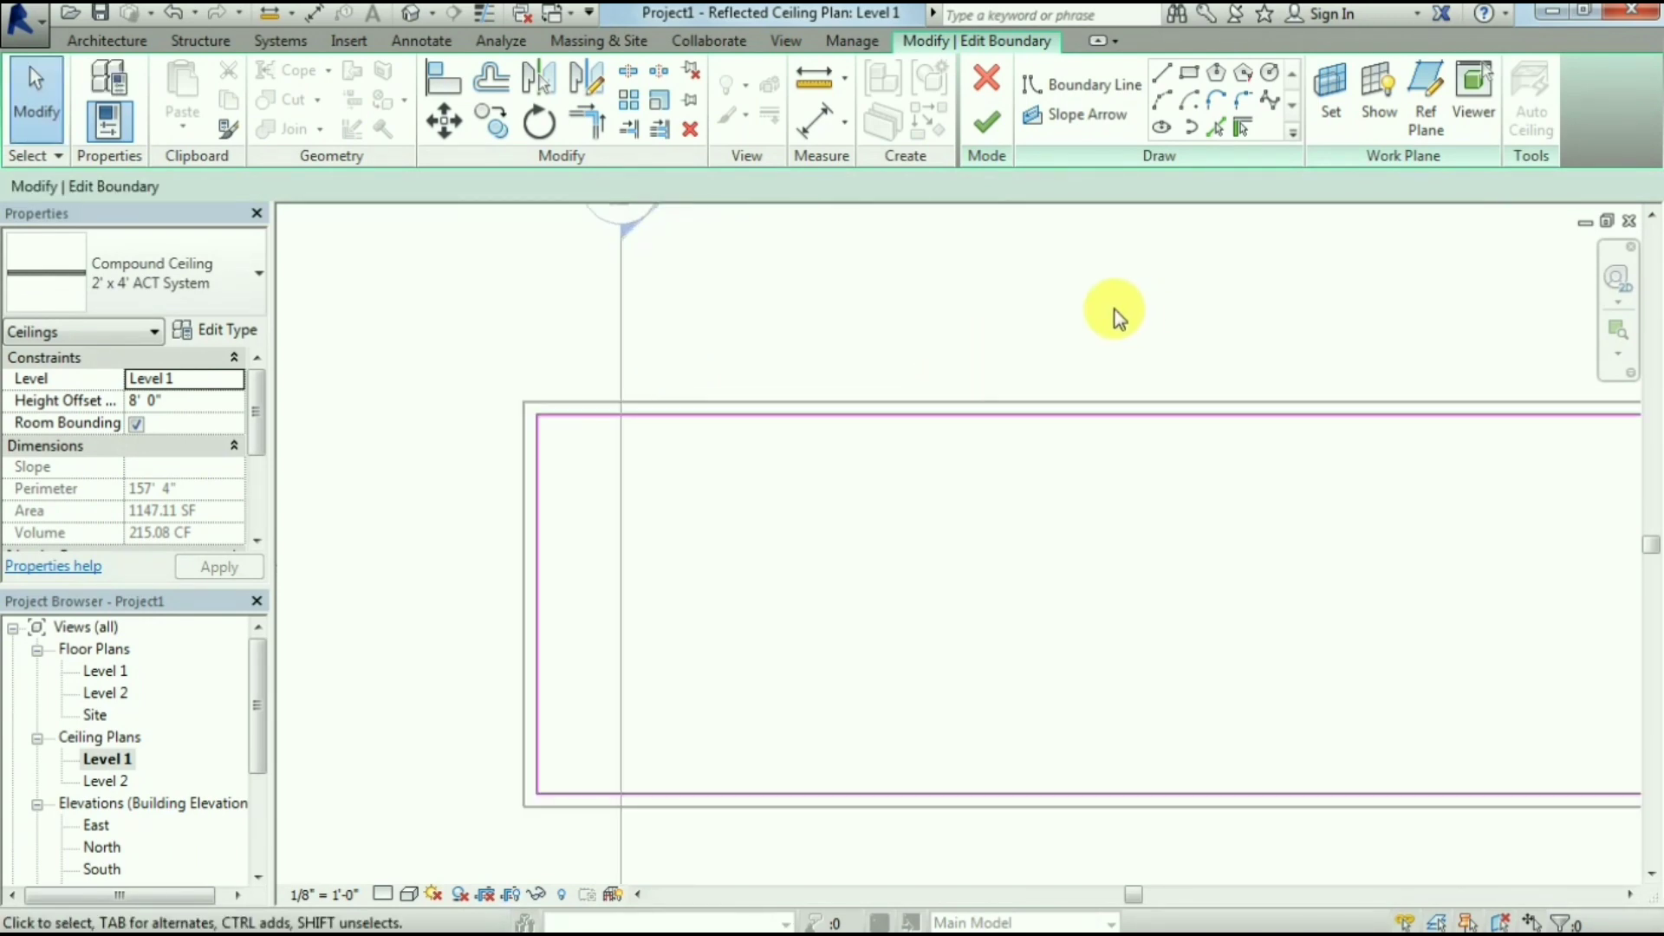
{"action": "scroll", "coordinate": [620, 425], "scroll_direction": "down", "scroll_amount": 1}
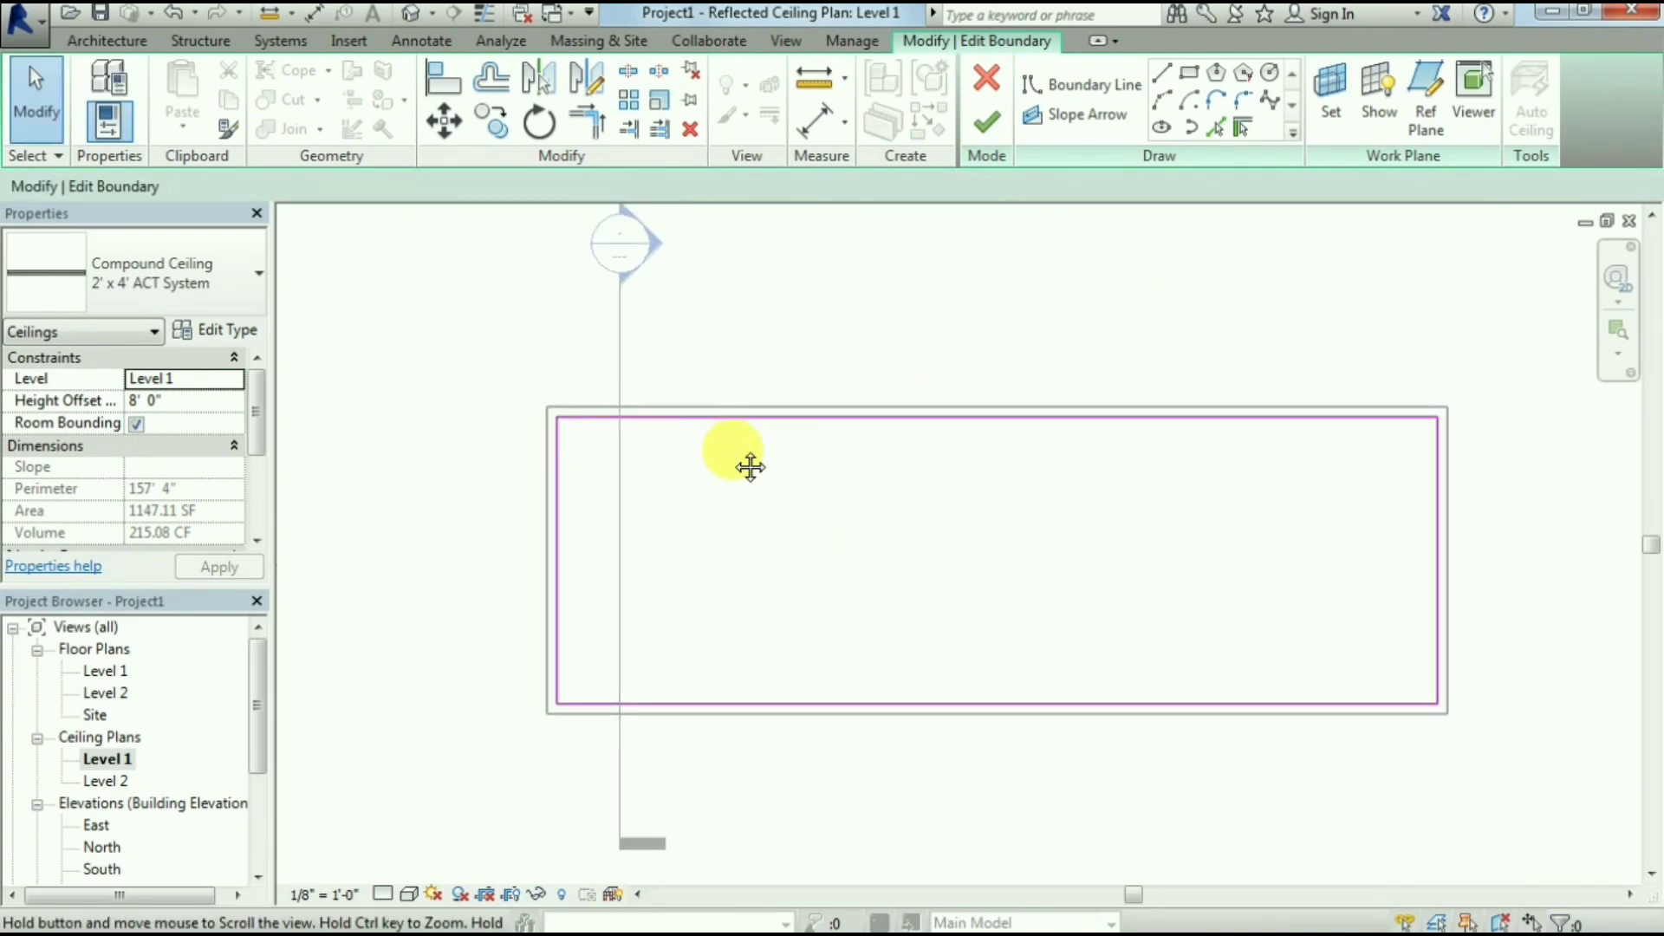
{"action": "middle_click_drag", "start_coordinate": [747, 464], "coordinate": [597, 465]}
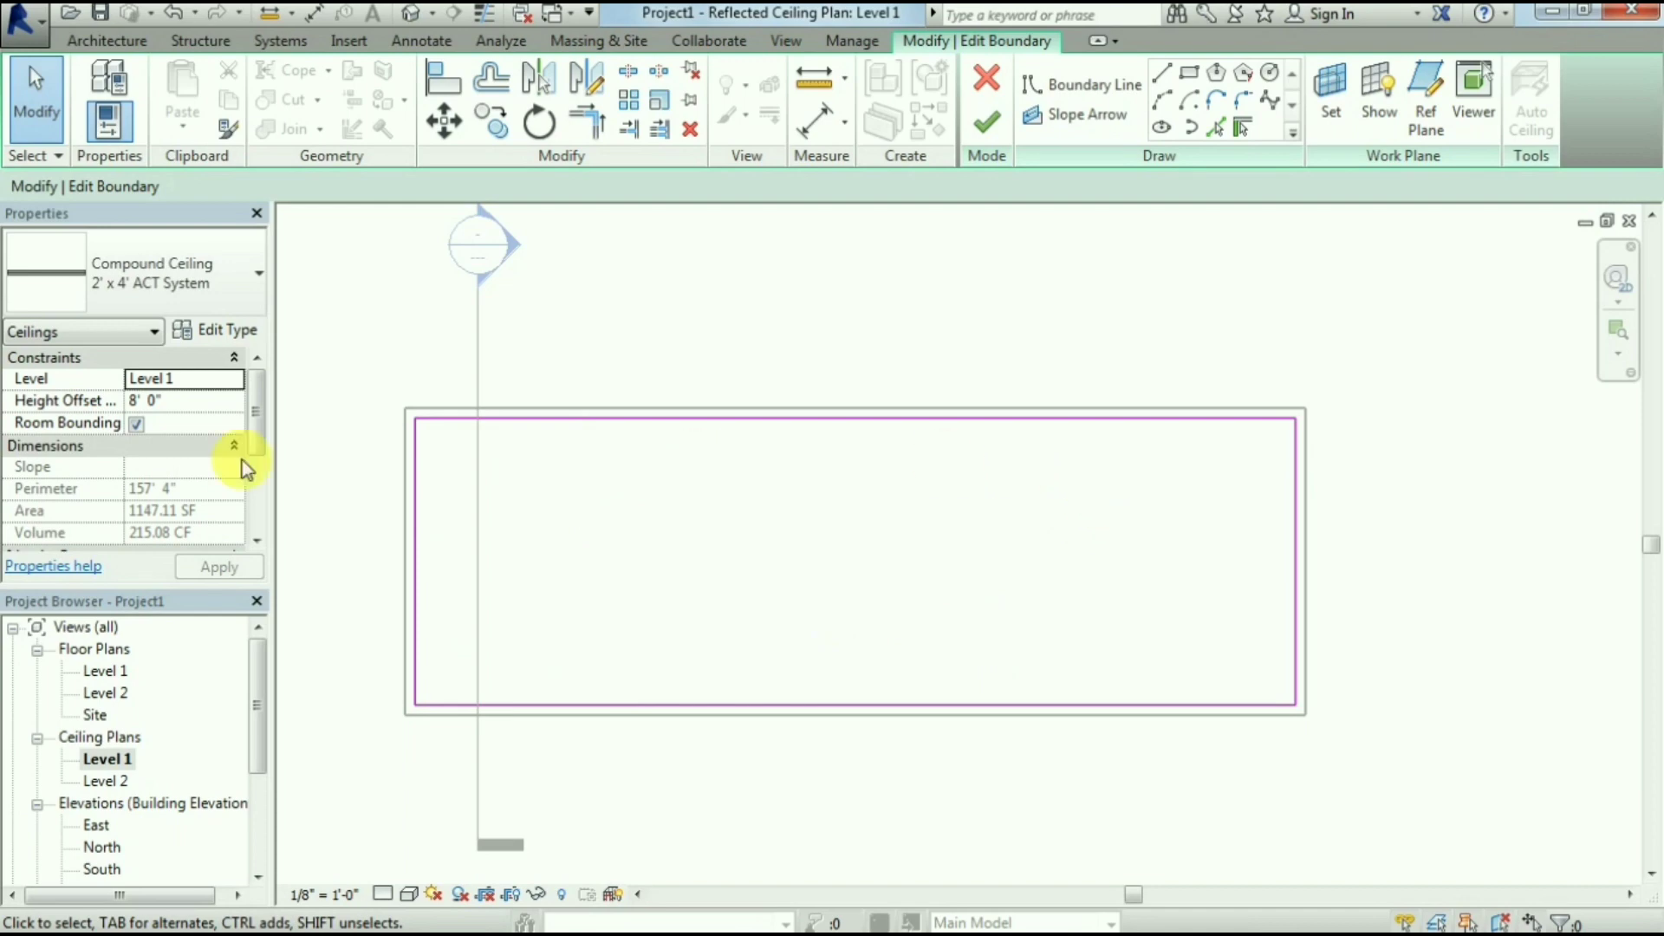
Pick all four walls as boundary lines with a 2' offset, redoing the misplaced right line
{"action": "left_click", "coordinate": [1223, 123]}
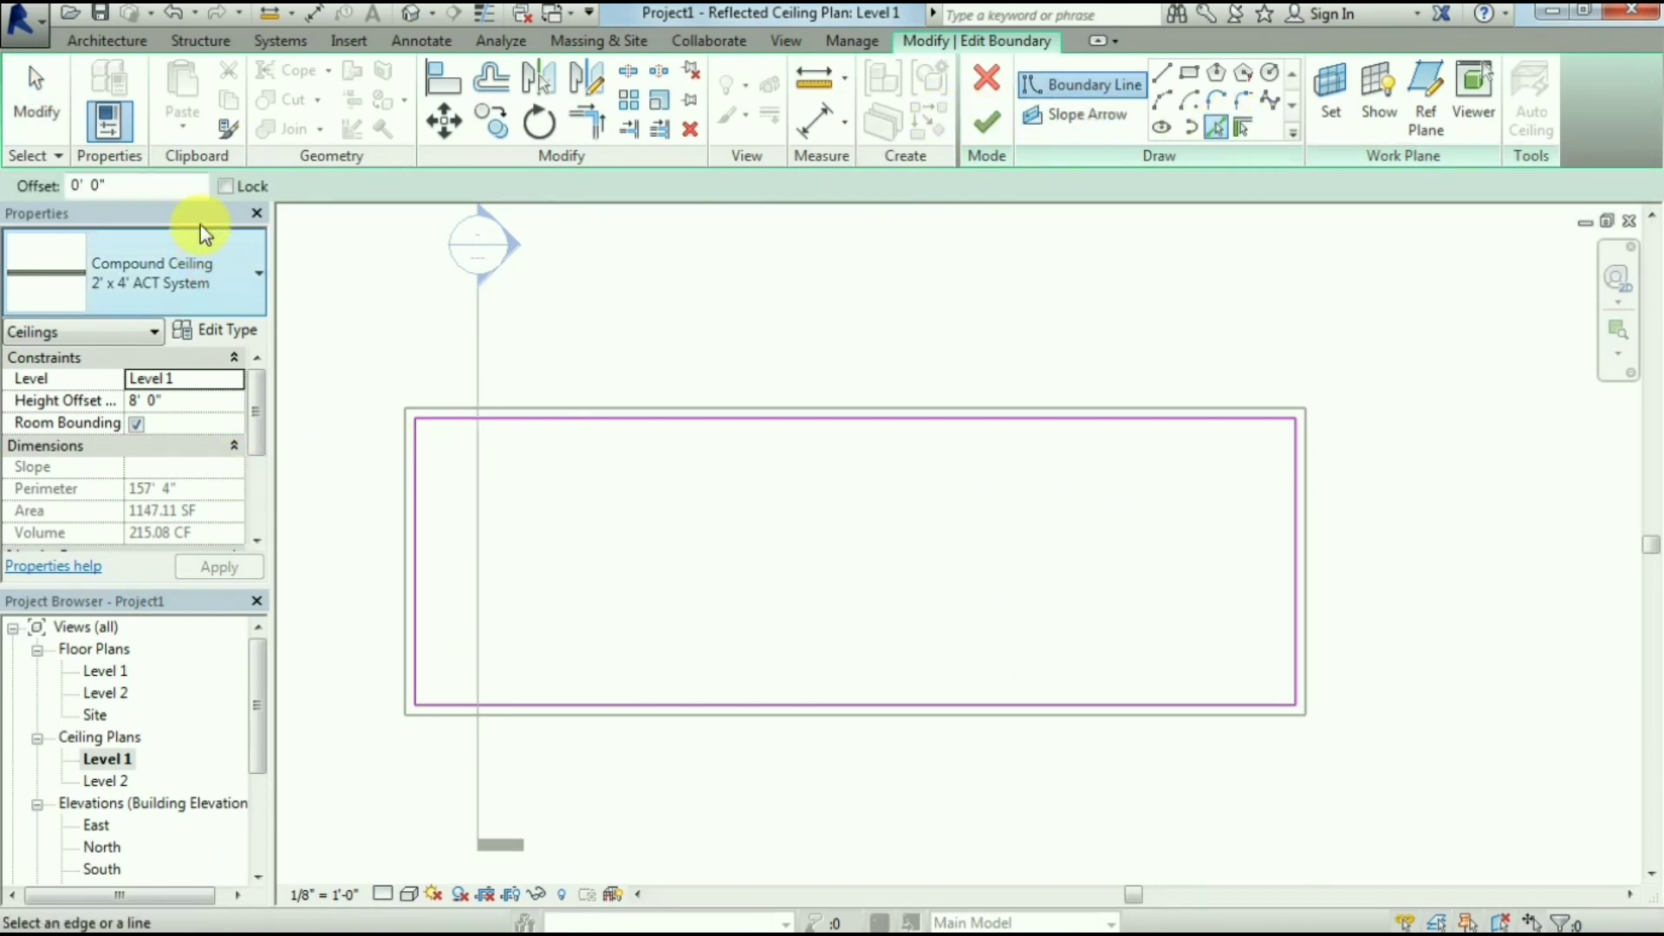
{"action": "left_click", "coordinate": [137, 186]}
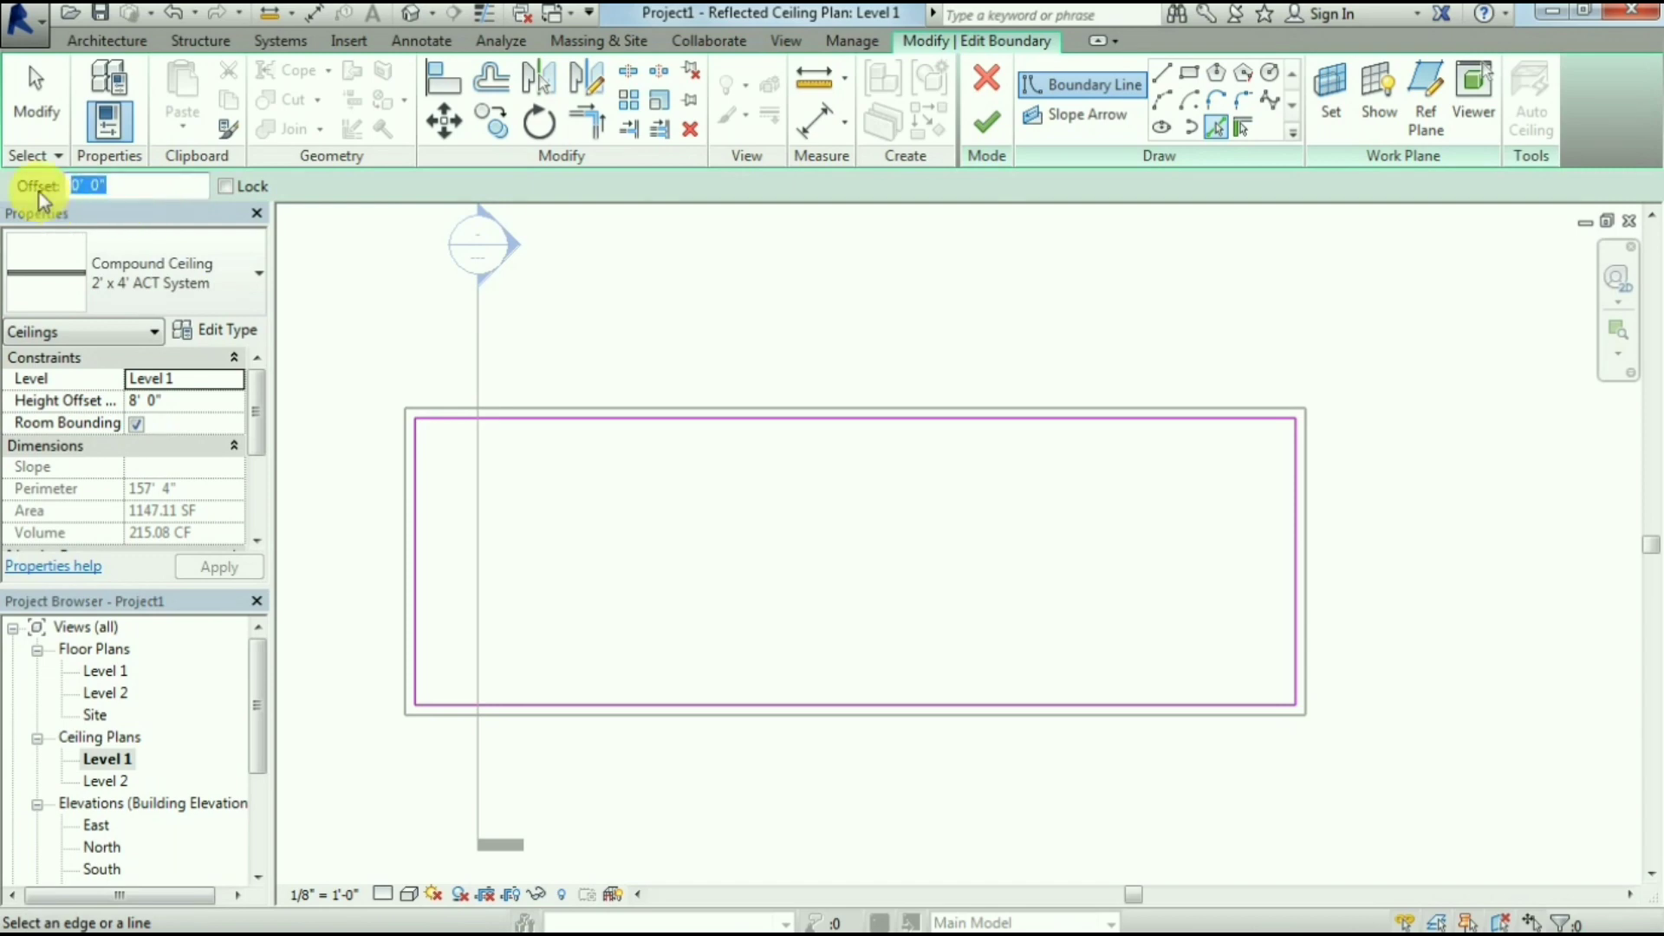
{"action": "type", "text": "2'"}
{"action": "left_click", "coordinate": [538, 427]}
{"action": "left_click", "coordinate": [422, 494]}
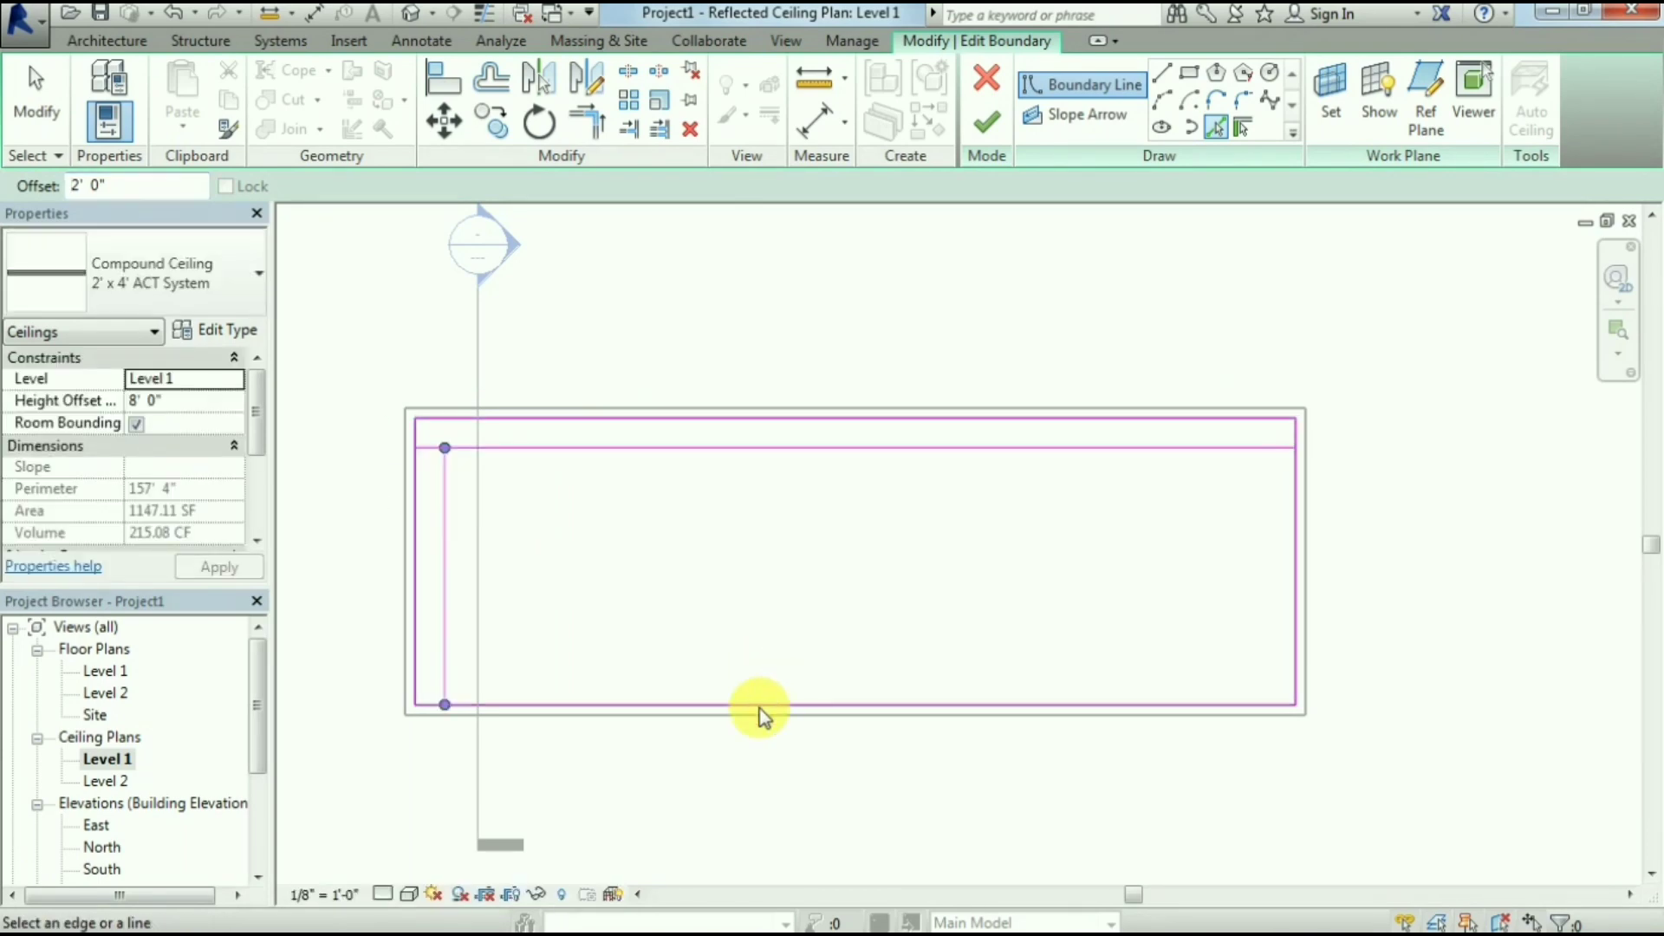
{"action": "left_click", "coordinate": [771, 709]}
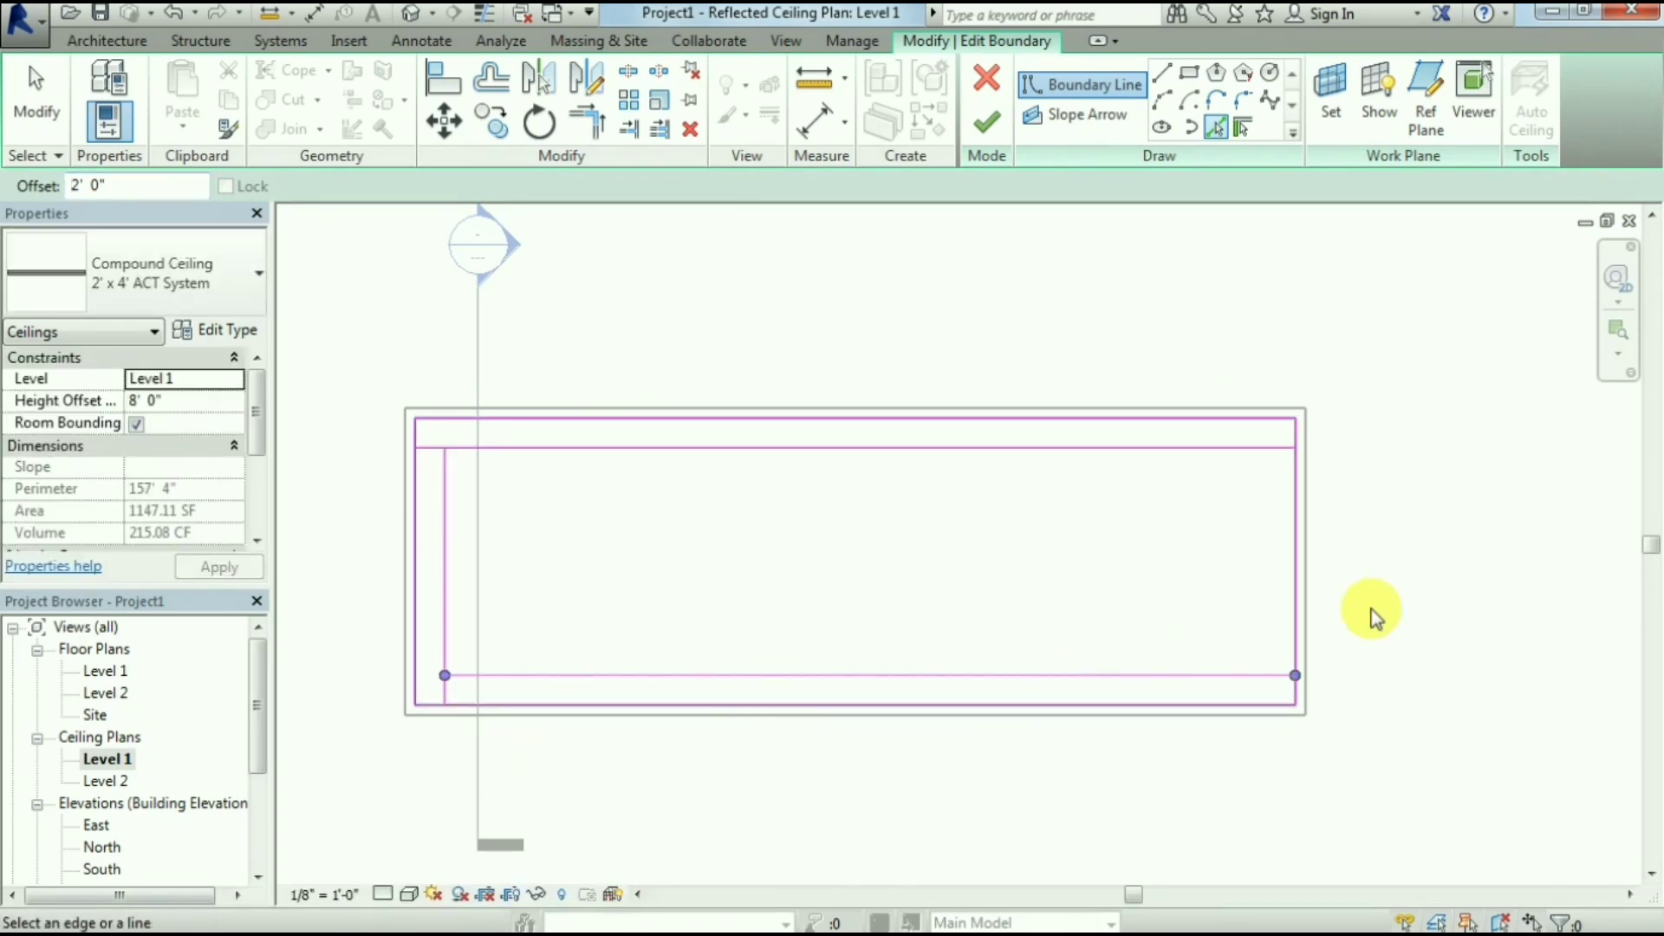
{"action": "left_click", "coordinate": [1302, 603]}
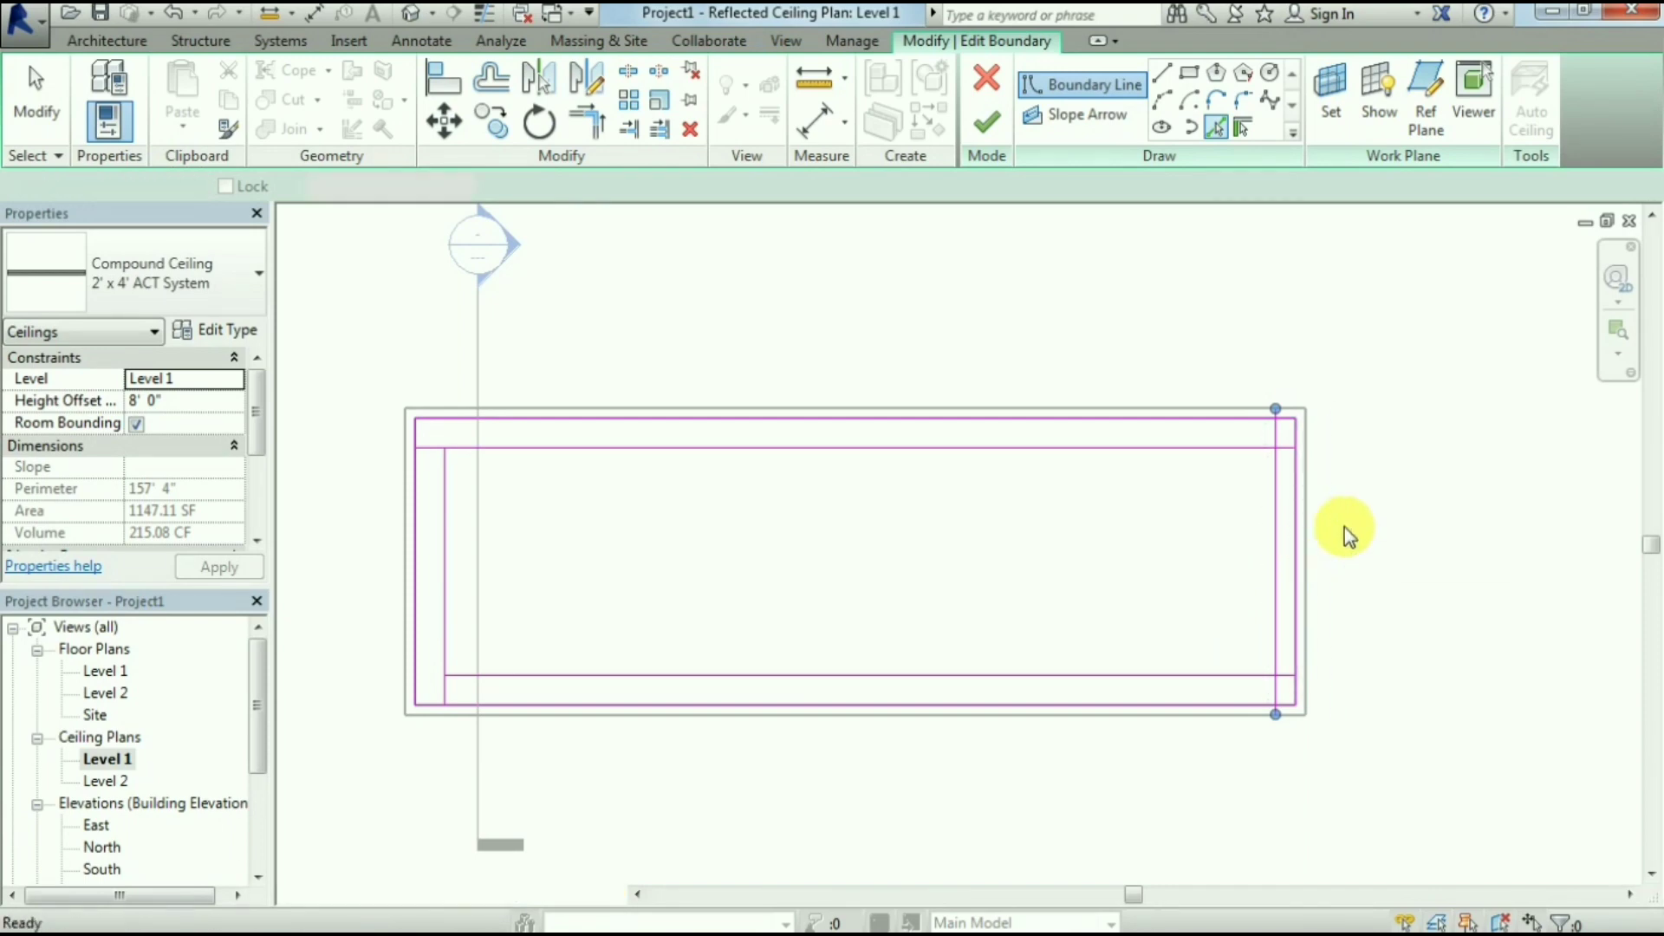
{"action": "key", "text": "ctrl+z"}
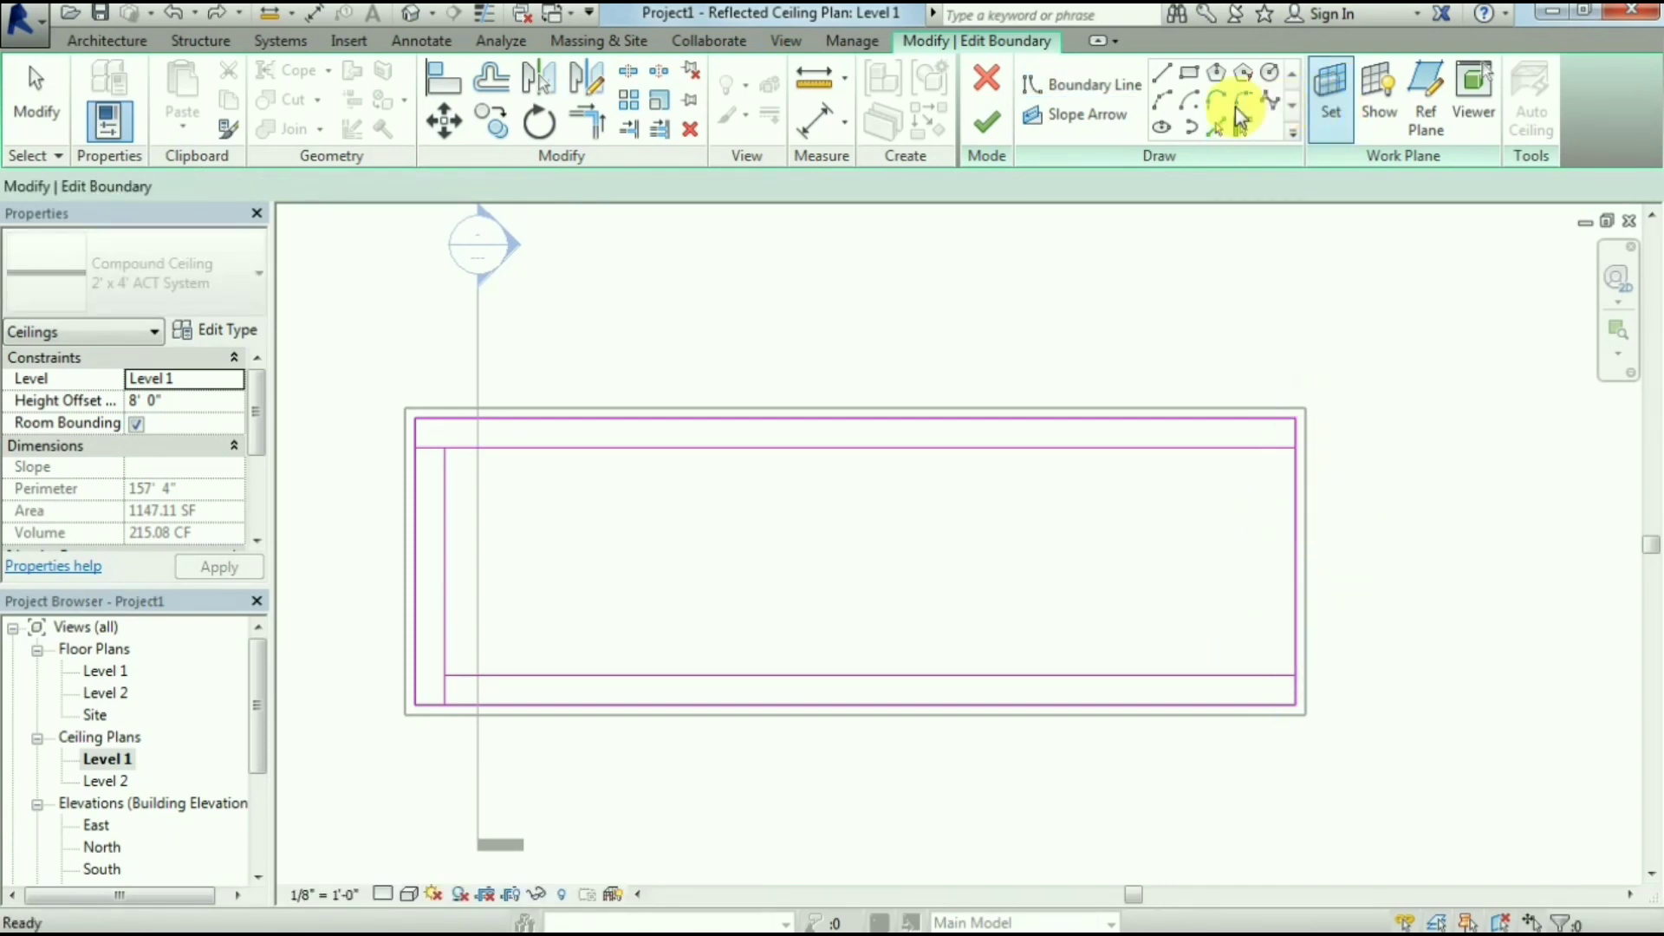
{"action": "left_click", "coordinate": [1219, 124]}
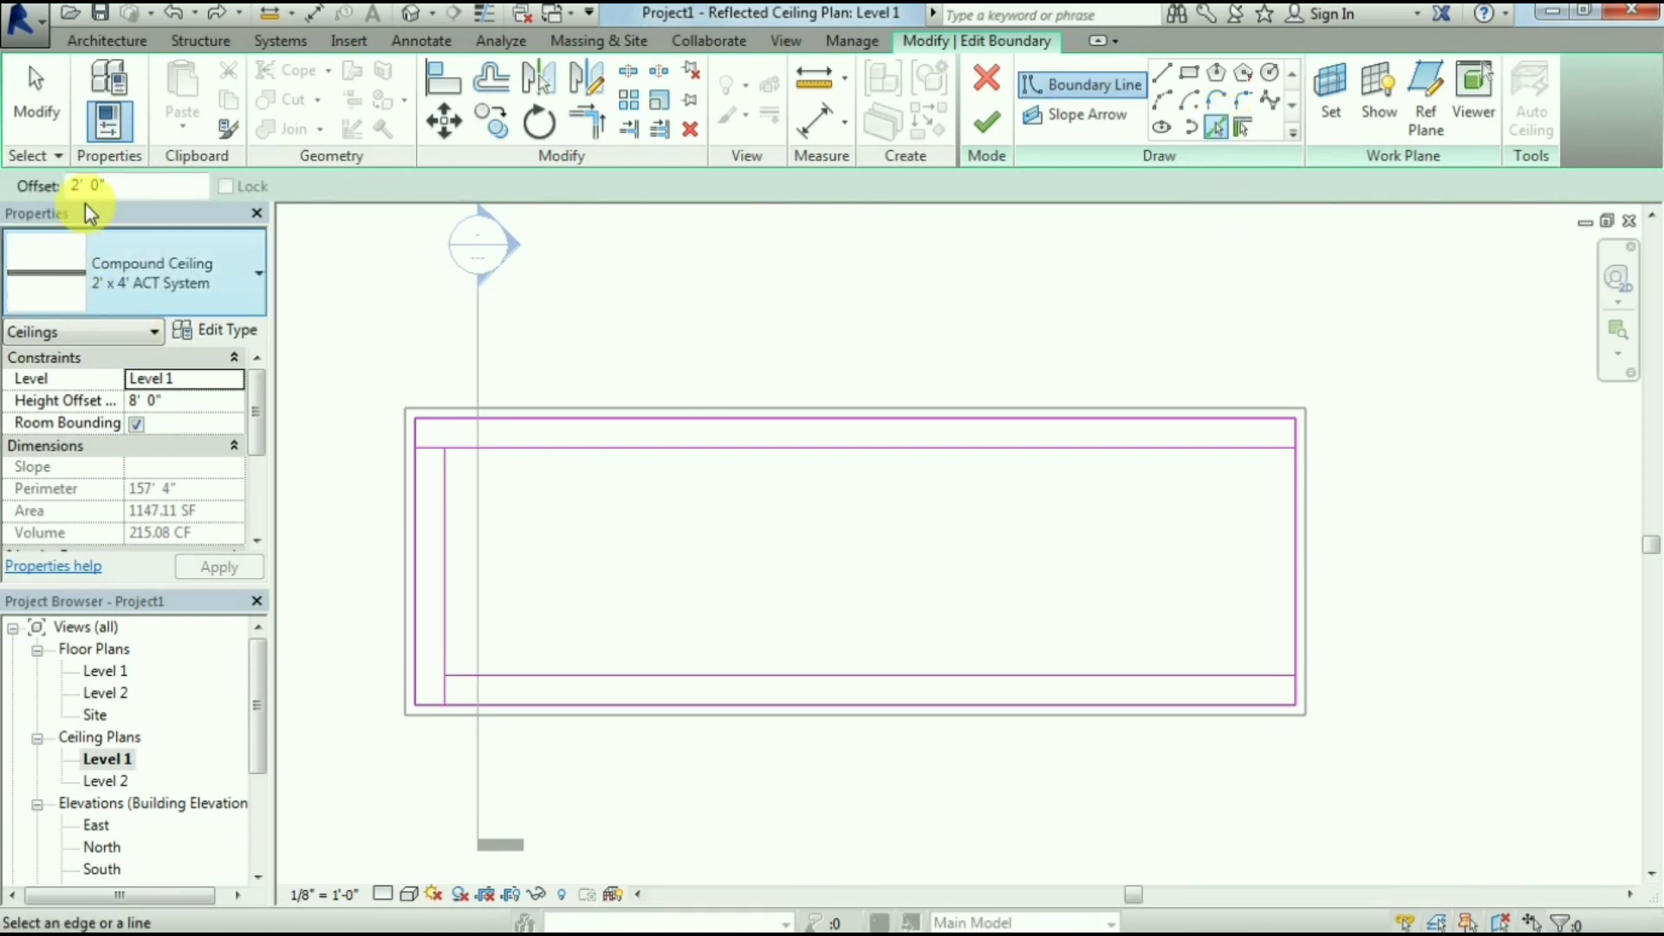
{"action": "left_click", "coordinate": [1293, 513]}
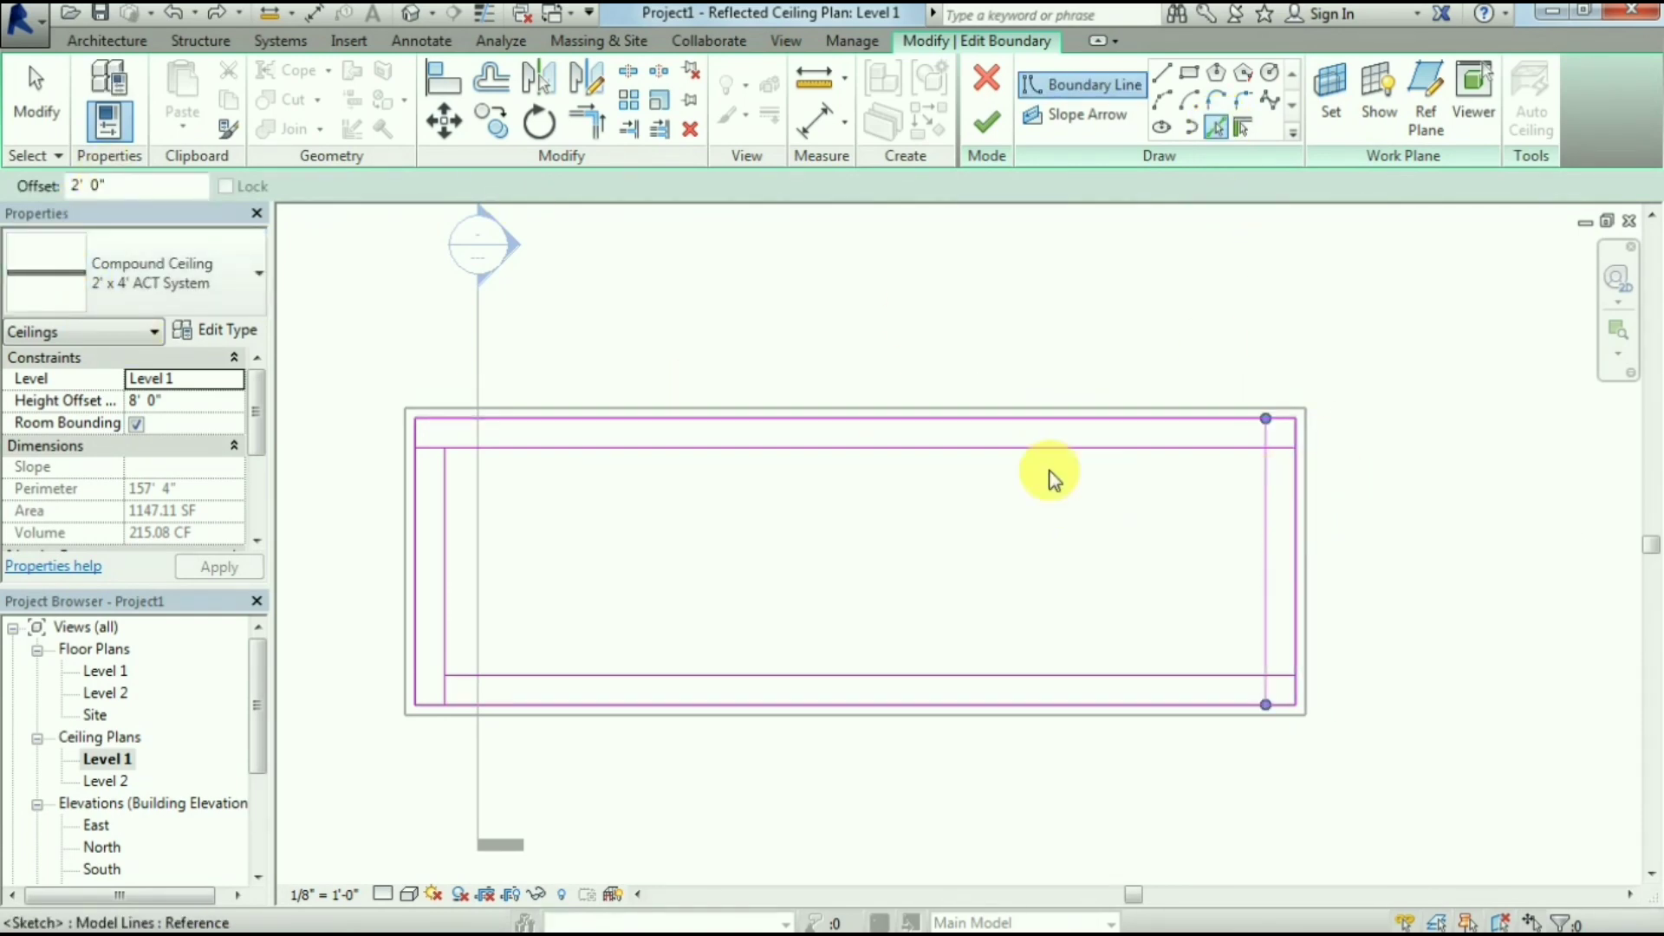
Trim/extend the four corners of the 2' offset loop so it closes
{"action": "left_click", "coordinate": [603, 125]}
{"action": "left_click", "coordinate": [444, 495]}
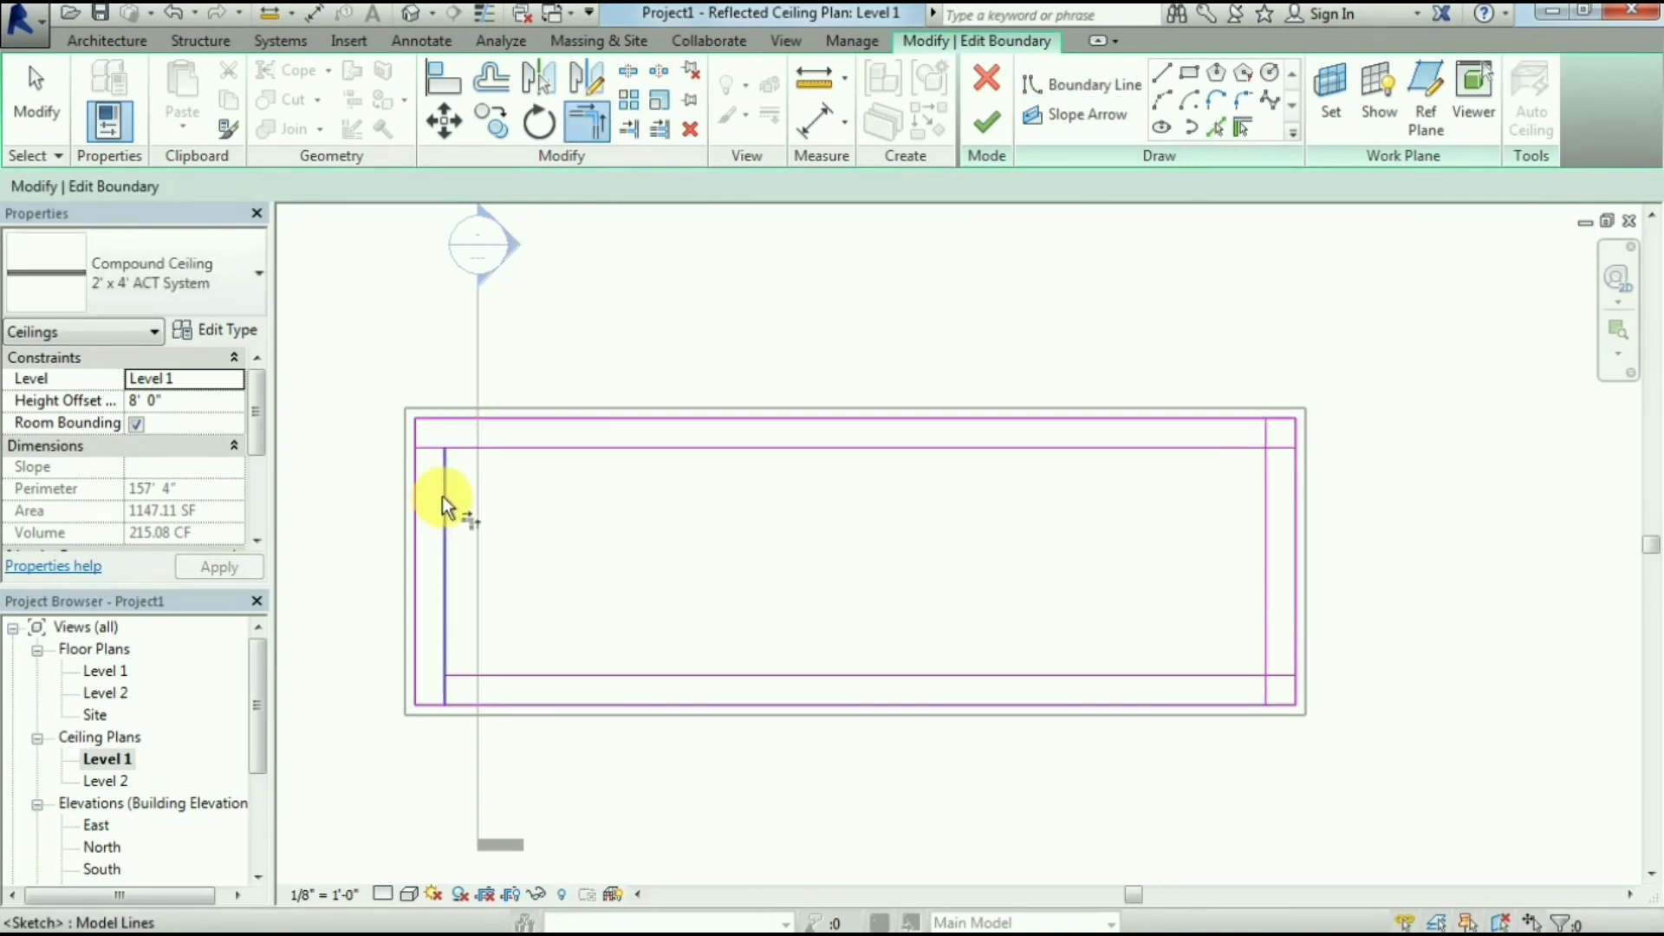
{"action": "left_click", "coordinate": [466, 449]}
{"action": "left_click", "coordinate": [470, 675]}
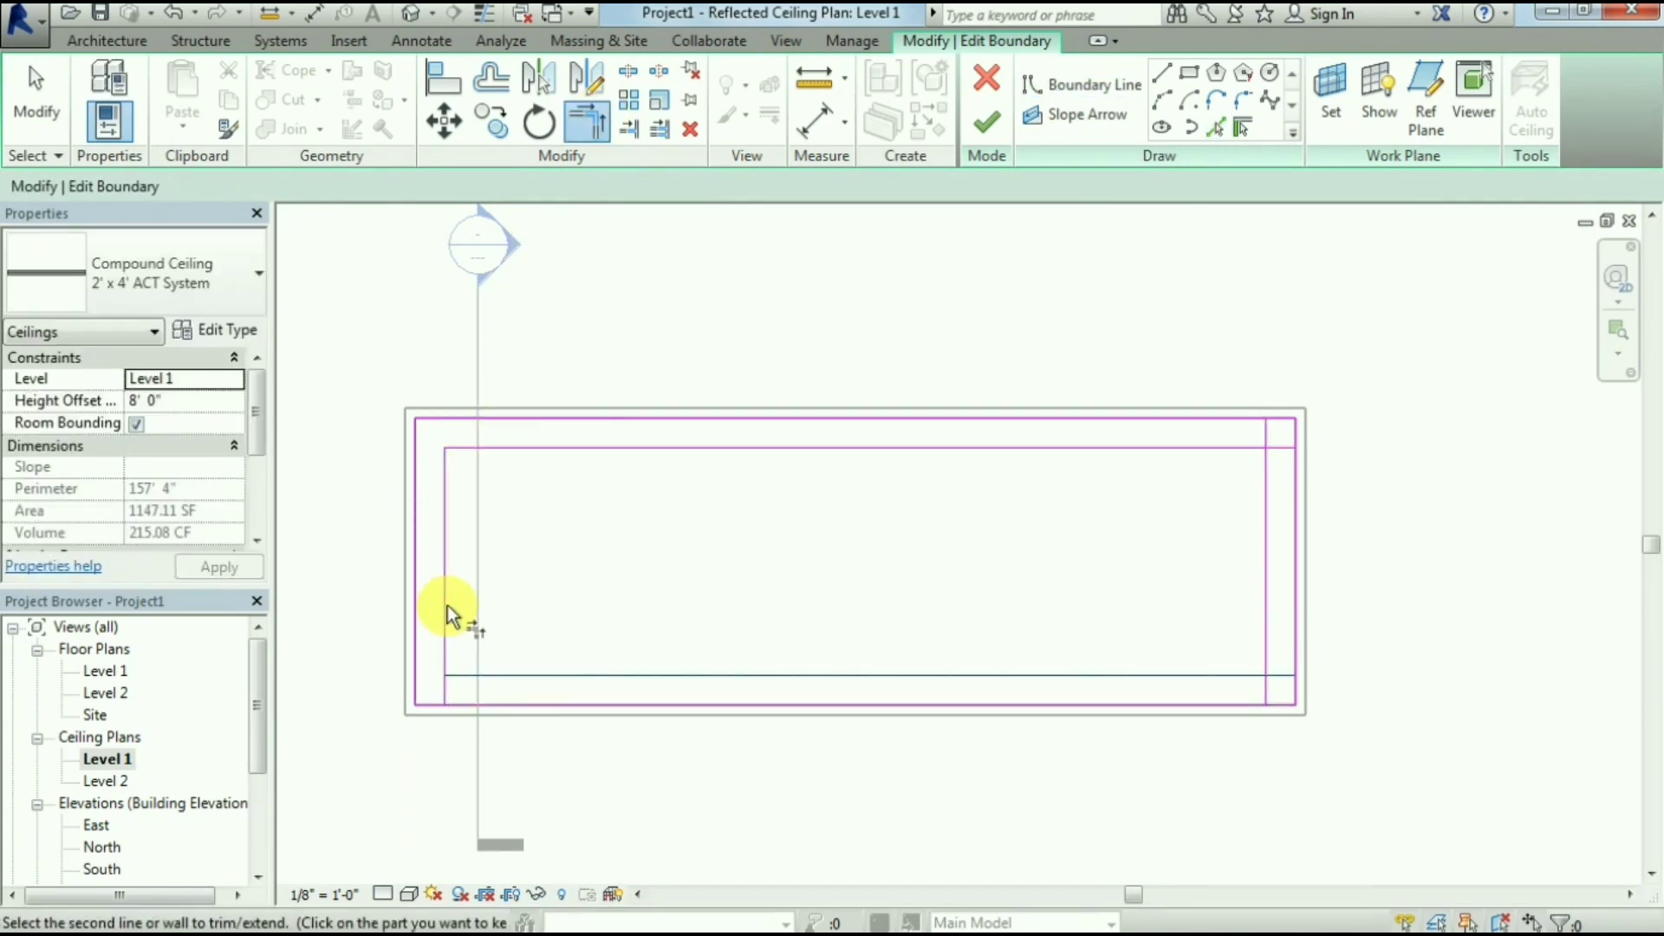
{"action": "left_click", "coordinate": [447, 607]}
{"action": "left_click", "coordinate": [1234, 669]}
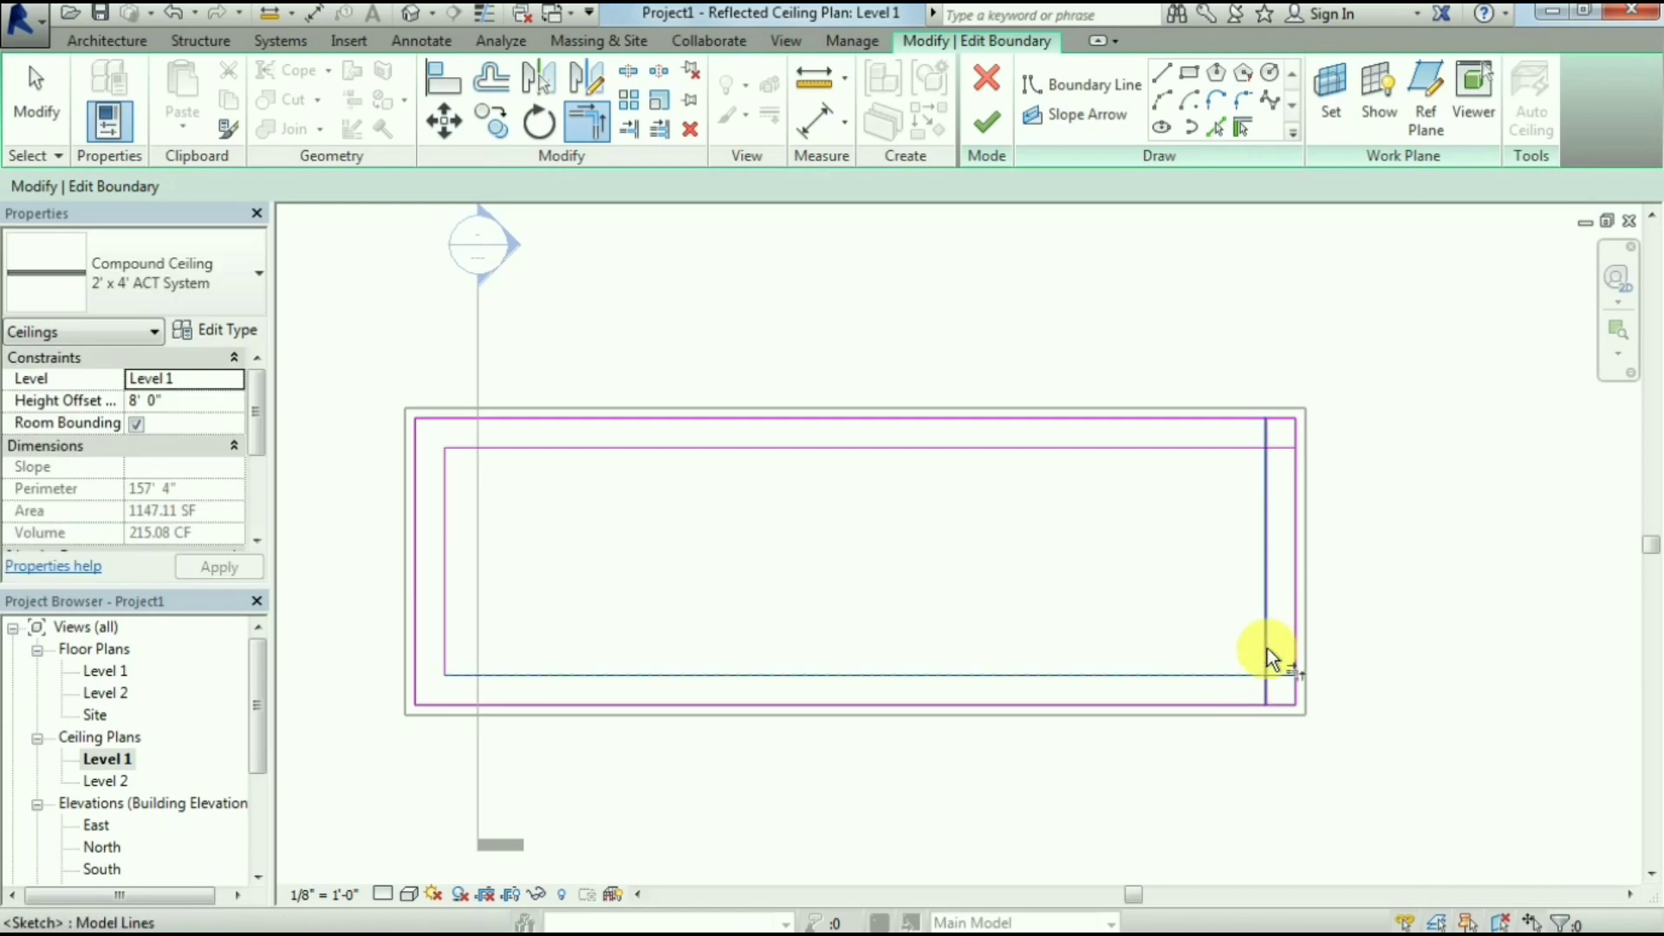
{"action": "left_click", "coordinate": [1267, 648]}
{"action": "left_click", "coordinate": [1240, 451]}
{"action": "left_click", "coordinate": [1217, 126]}
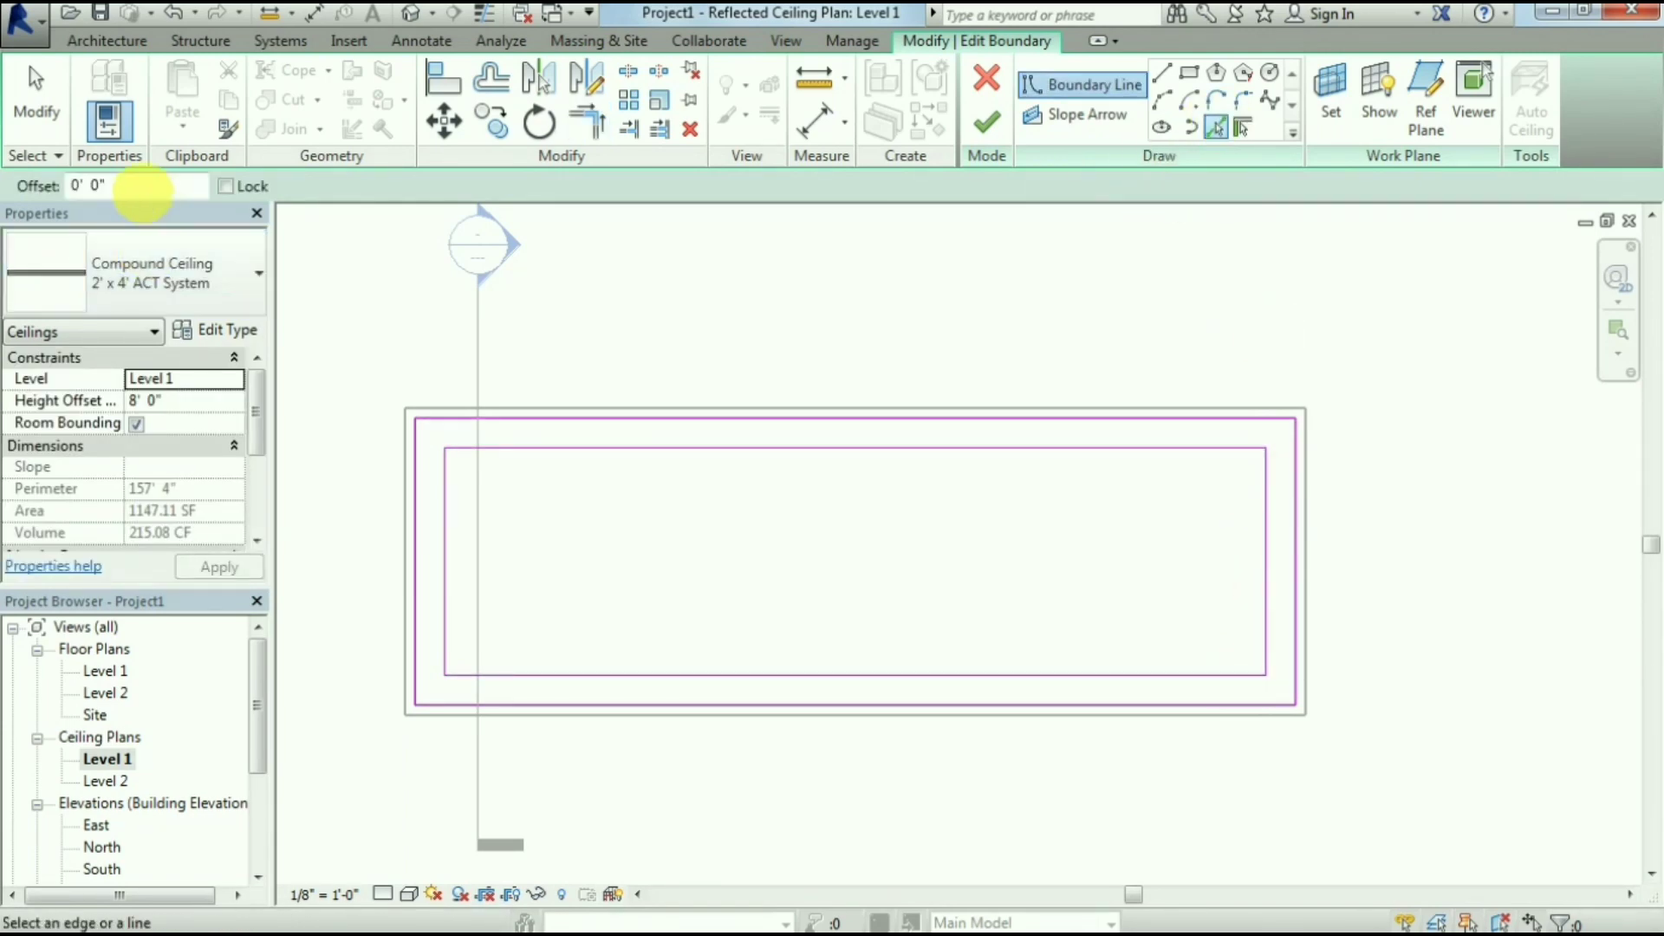
Pick the four inner rectangle lines with a 4' offset to create a smaller loop
{"action": "double_click", "coordinate": [141, 186]}
{"action": "type", "text": "4"}
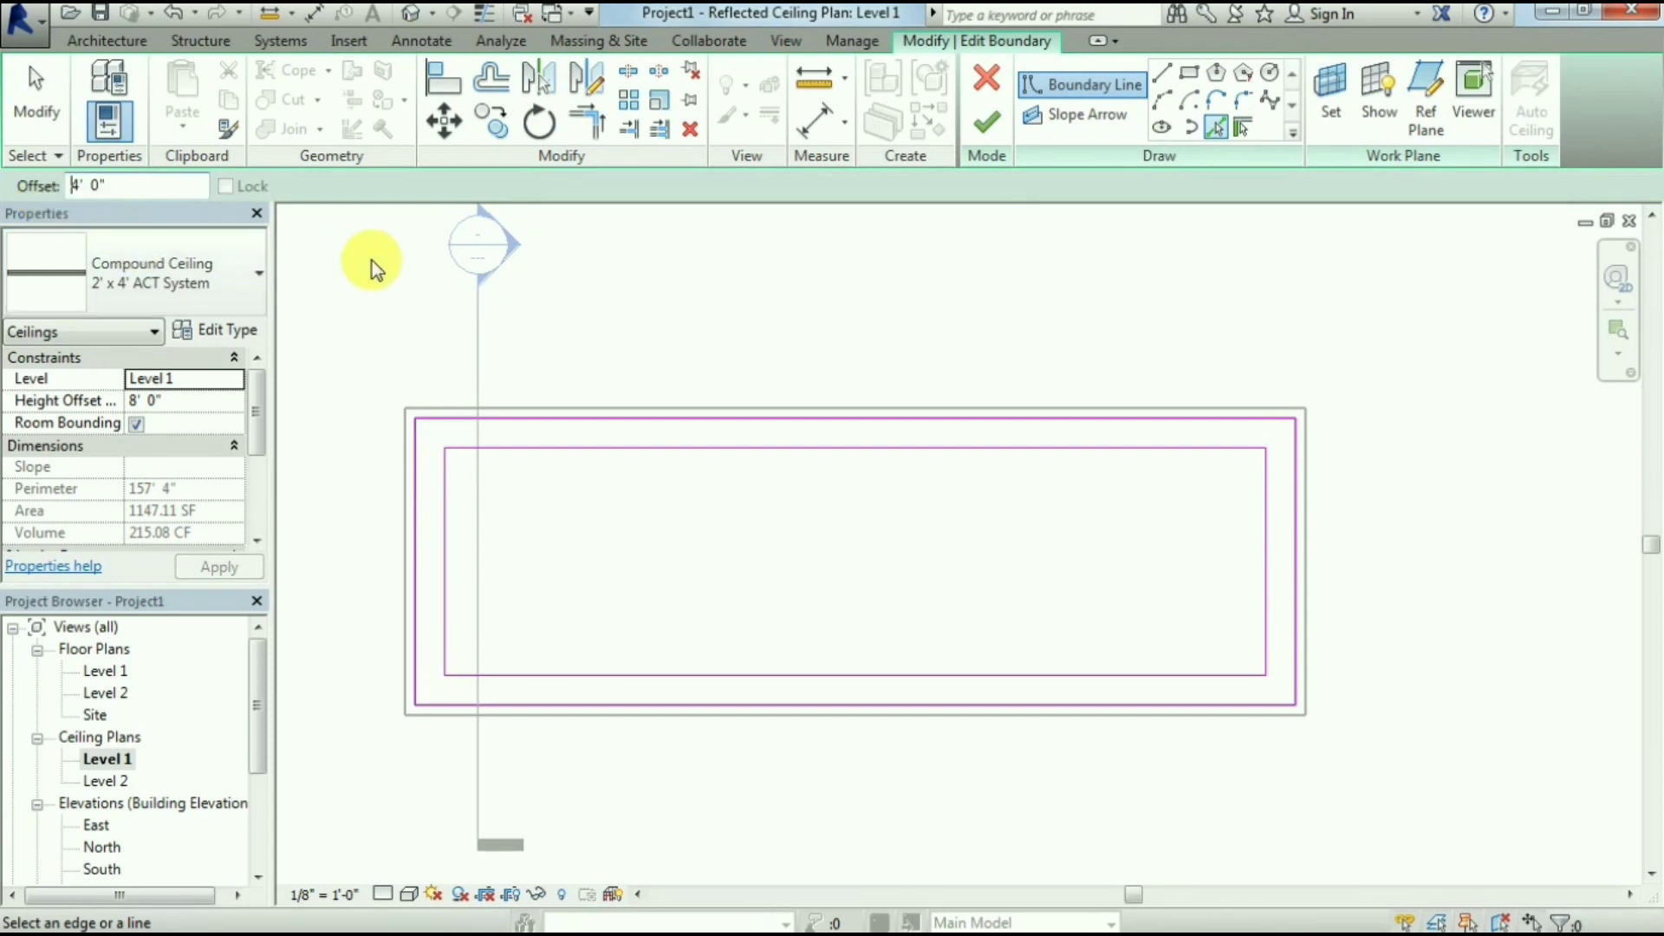
{"action": "left_click", "coordinate": [639, 448]}
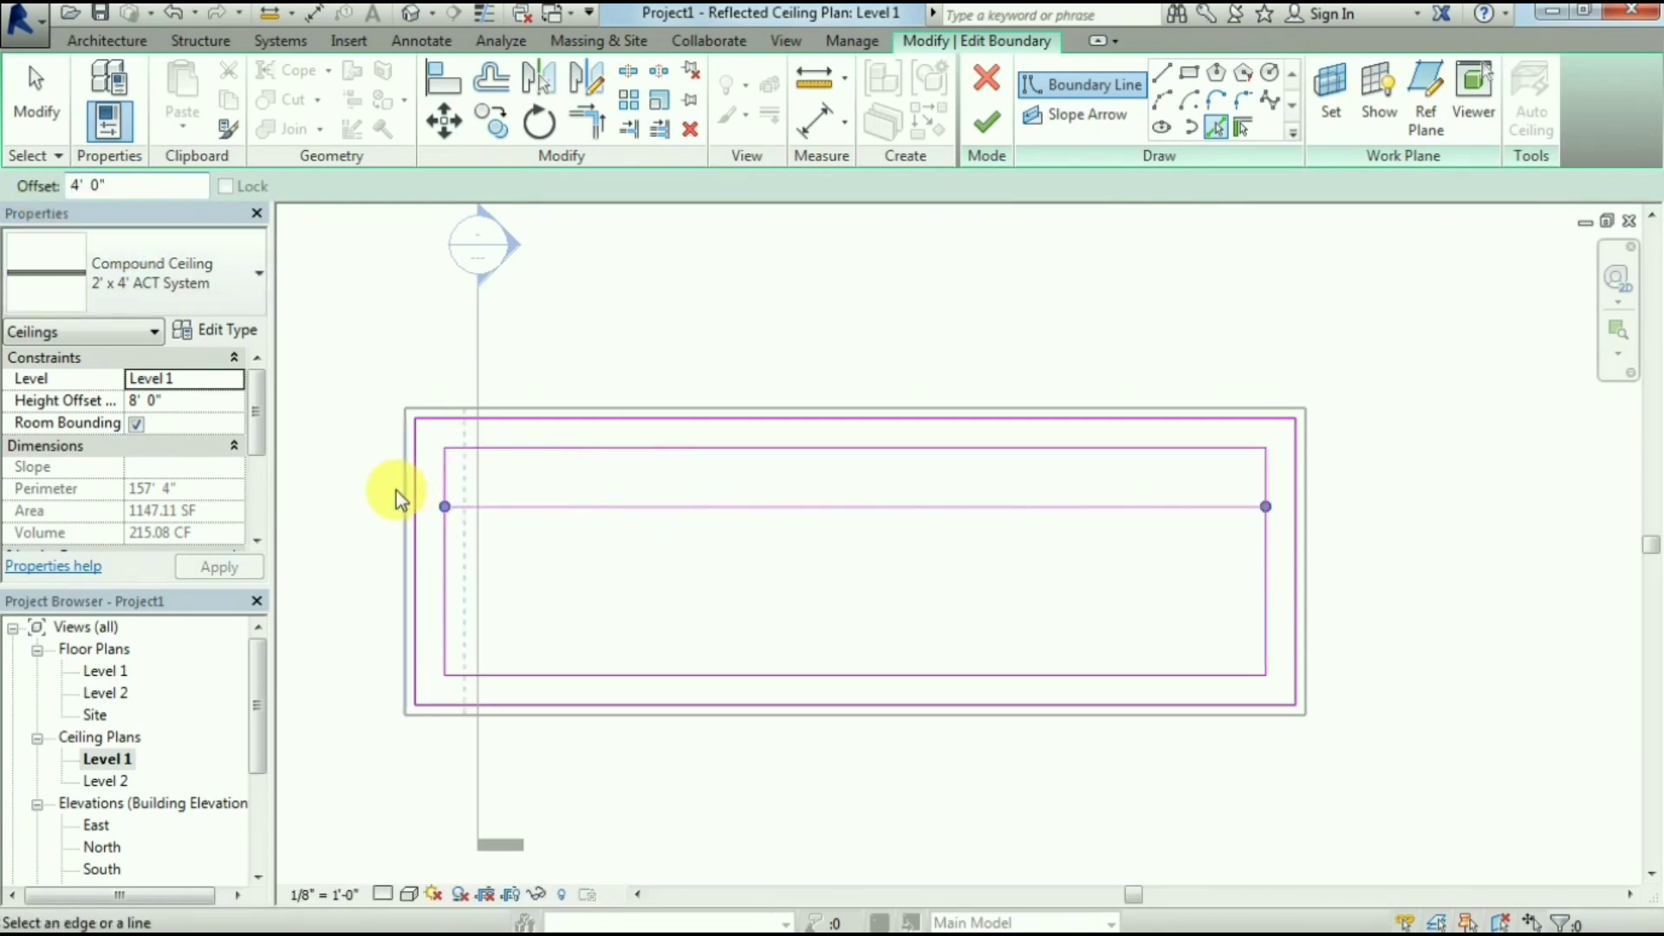
{"action": "left_click", "coordinate": [454, 564]}
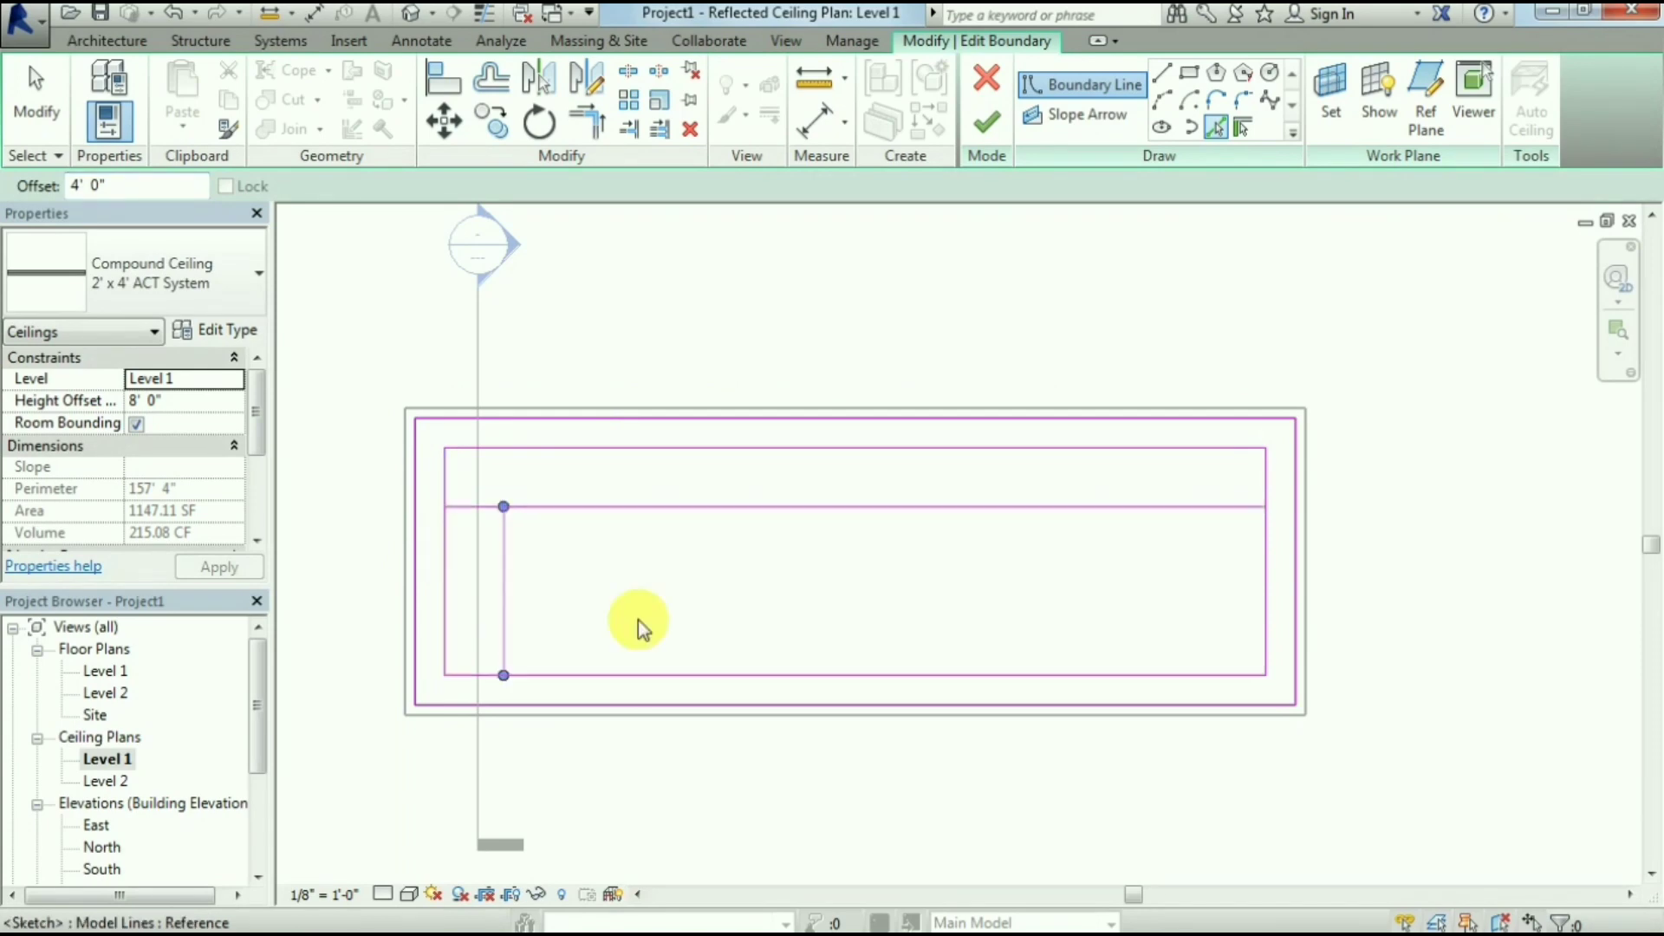
{"action": "left_click", "coordinate": [686, 680]}
{"action": "left_click", "coordinate": [1267, 546]}
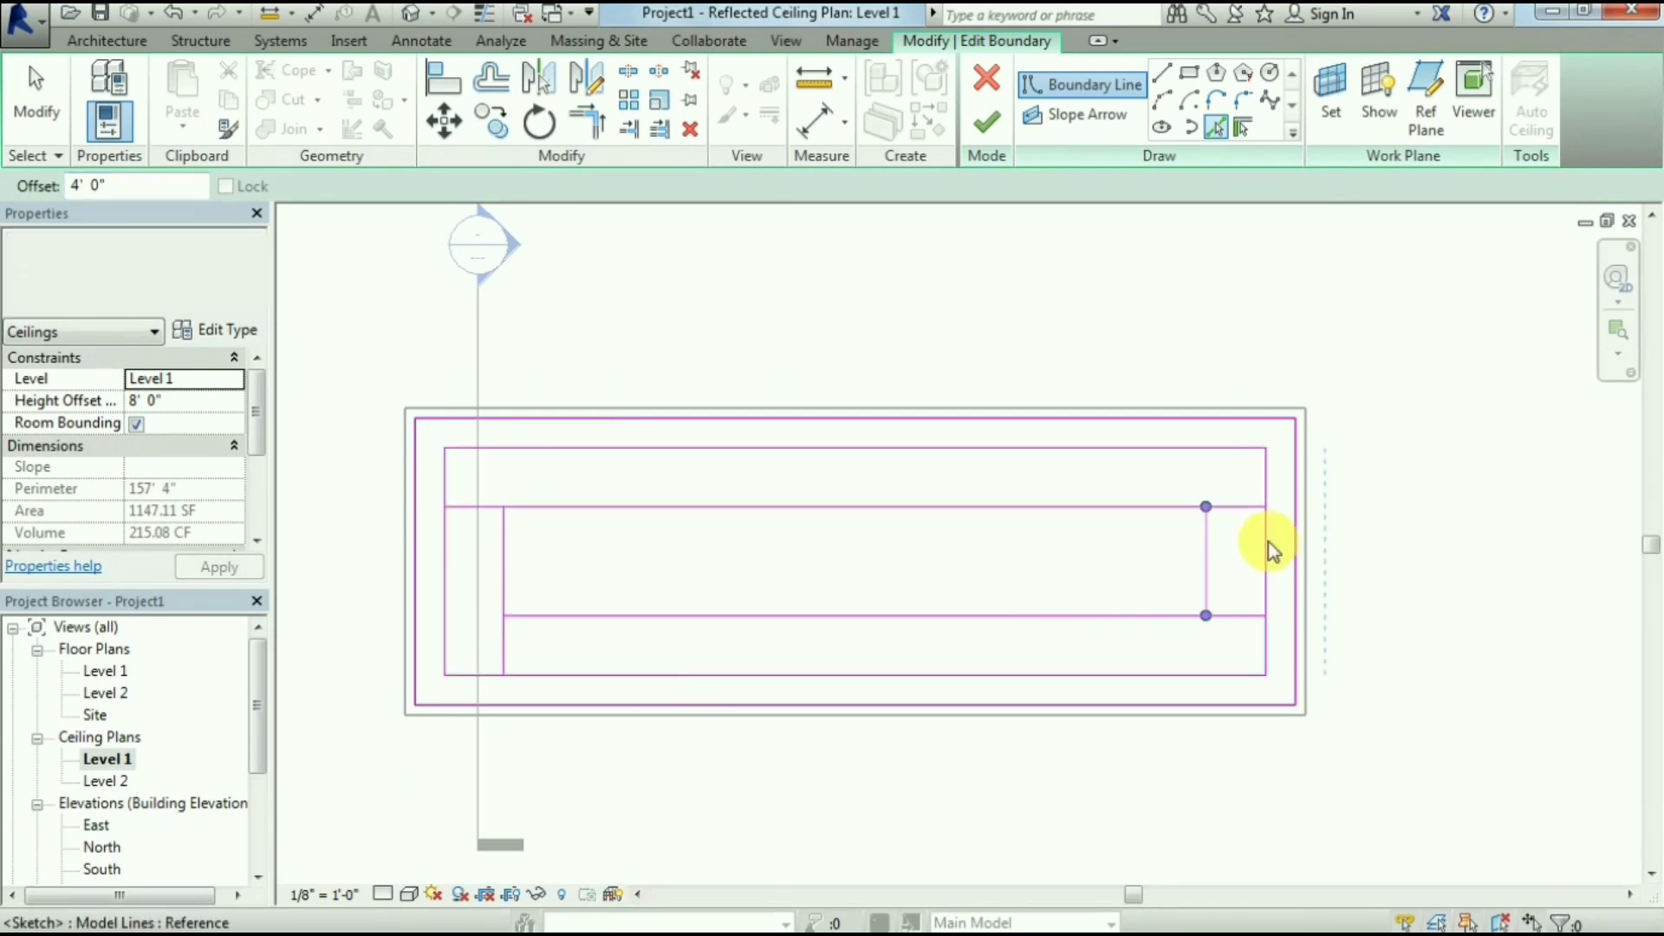
Trim/extend all four corners of the 4' inner loop to close it
{"action": "left_click", "coordinate": [588, 121]}
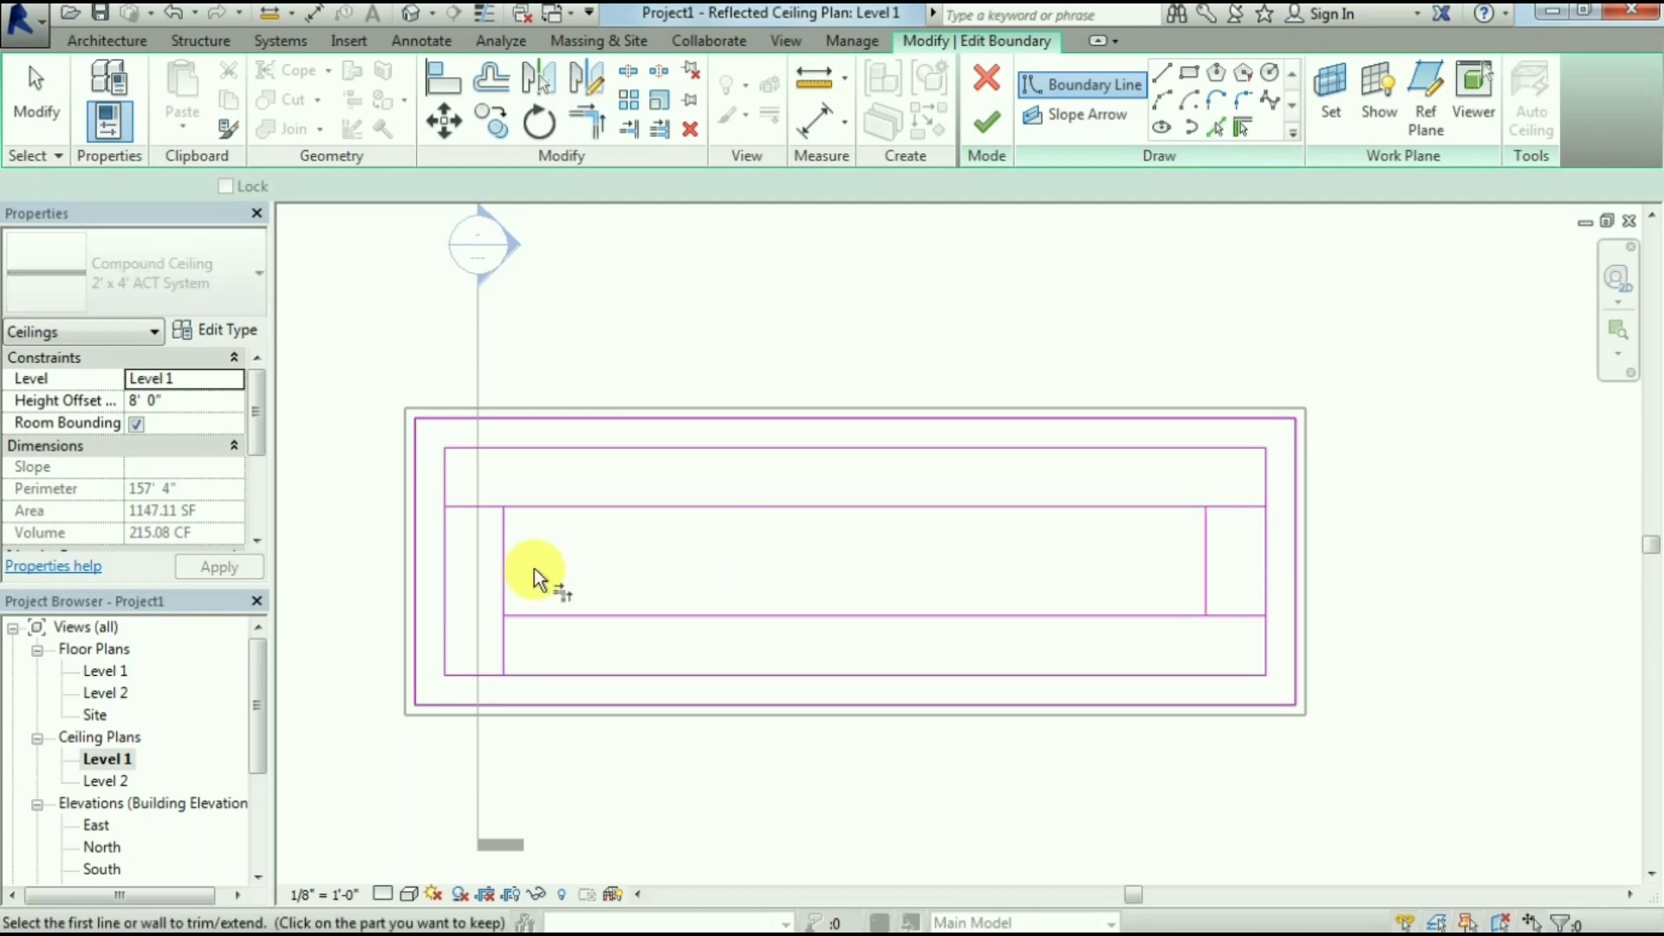
{"action": "left_click", "coordinate": [505, 554]}
{"action": "left_click", "coordinate": [539, 508]}
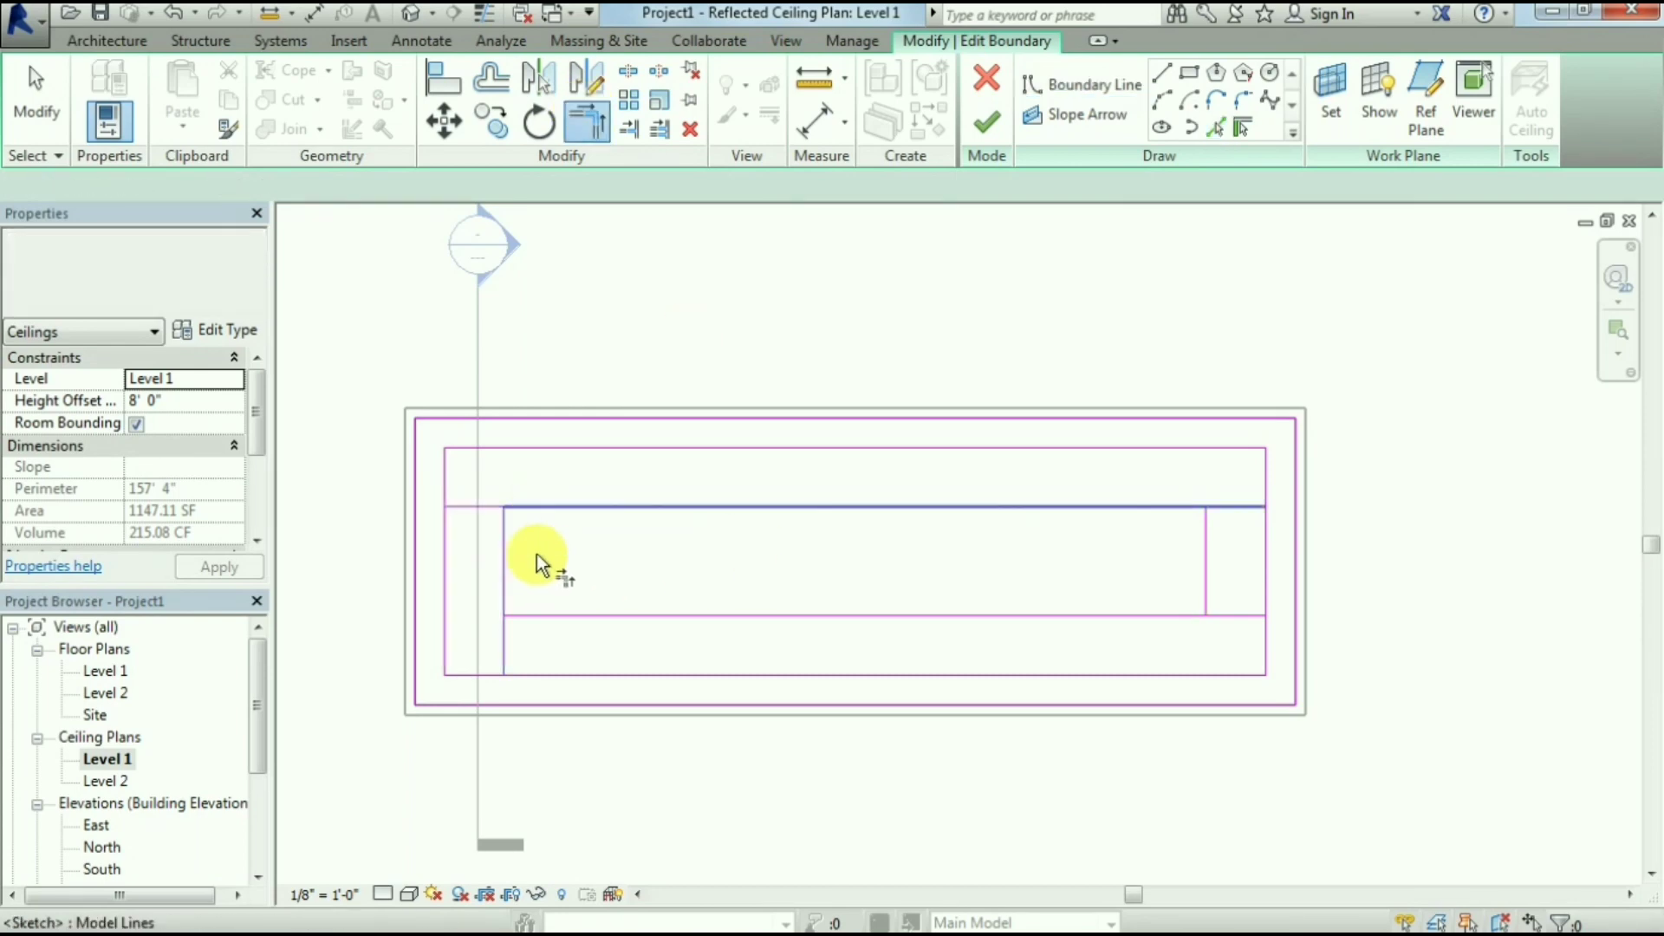
{"action": "left_click", "coordinate": [533, 621]}
{"action": "left_click", "coordinate": [1187, 621]}
{"action": "left_click", "coordinate": [1206, 590]}
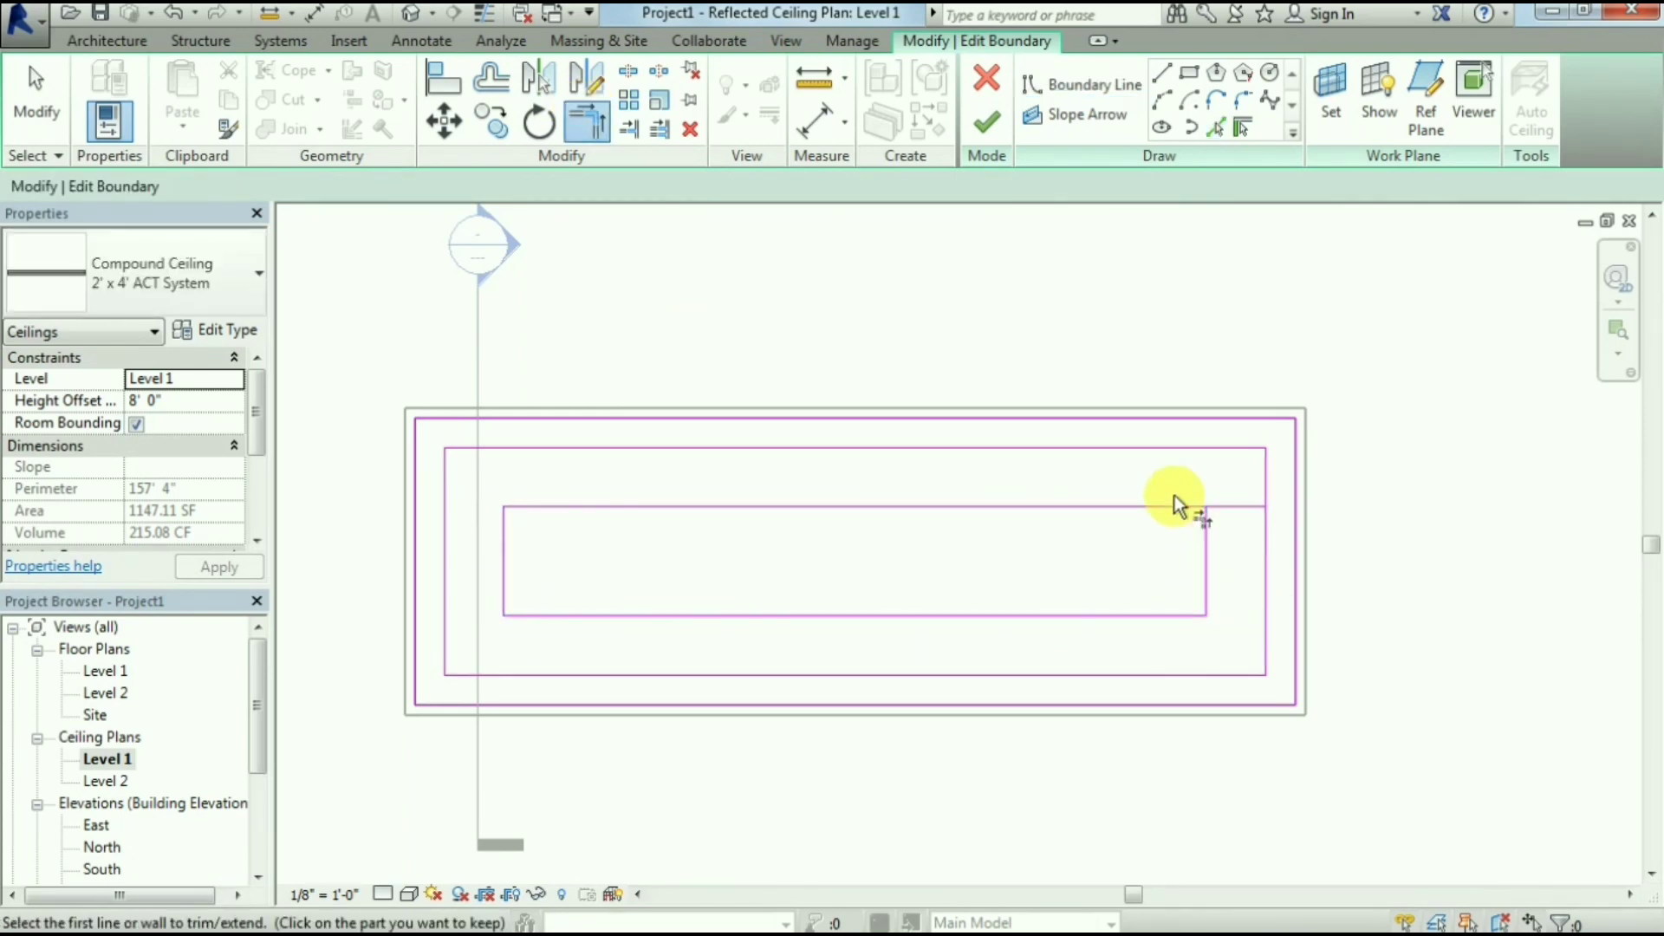
{"action": "left_click", "coordinate": [1173, 506]}
{"action": "left_click", "coordinate": [1185, 534]}
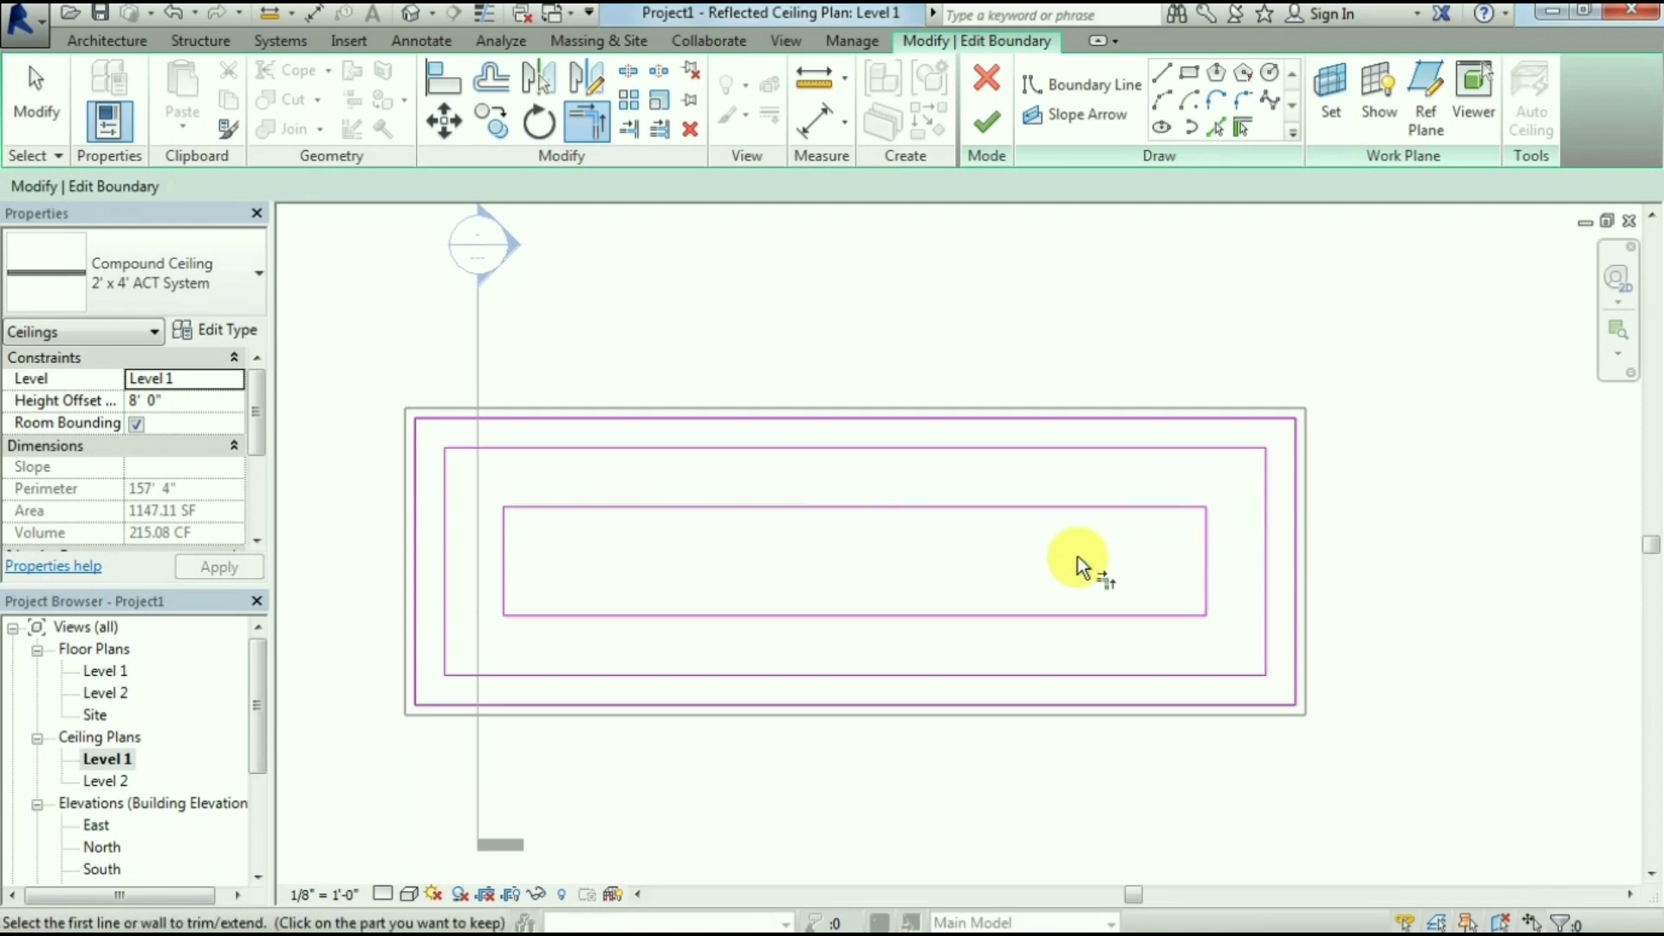
{"action": "scroll", "coordinate": [1078, 556], "scroll_direction": "down", "scroll_amount": 2}
{"action": "scroll", "coordinate": [1078, 563], "scroll_direction": "up", "scroll_amount": 1}
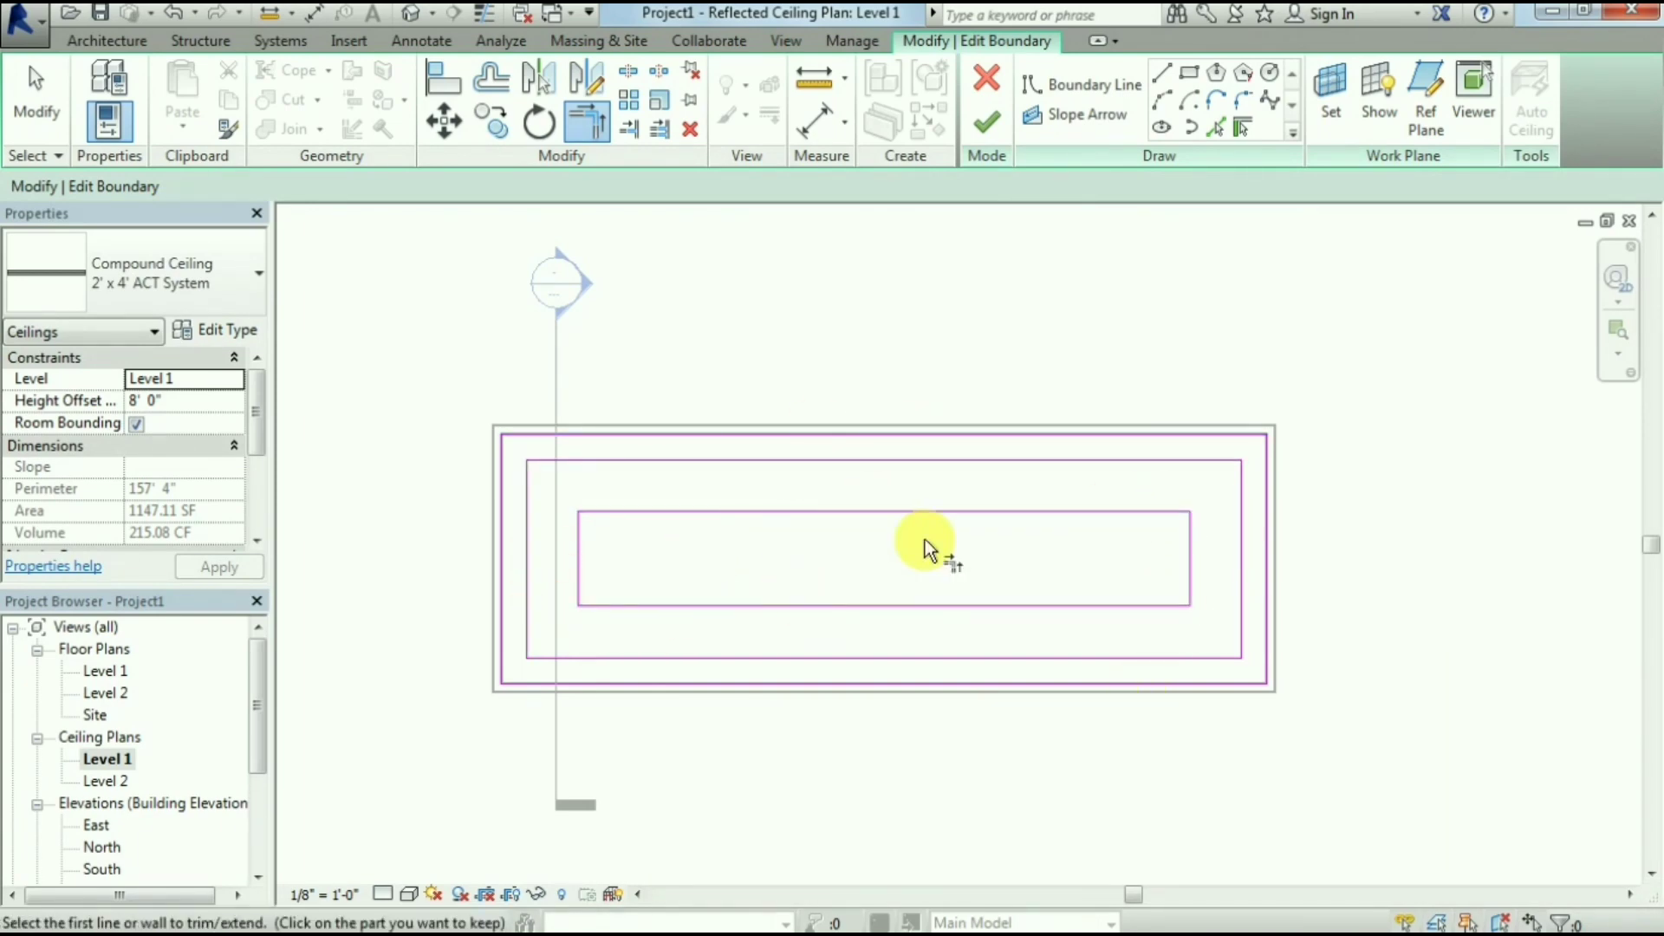
{"action": "key", "text": "Escape"}
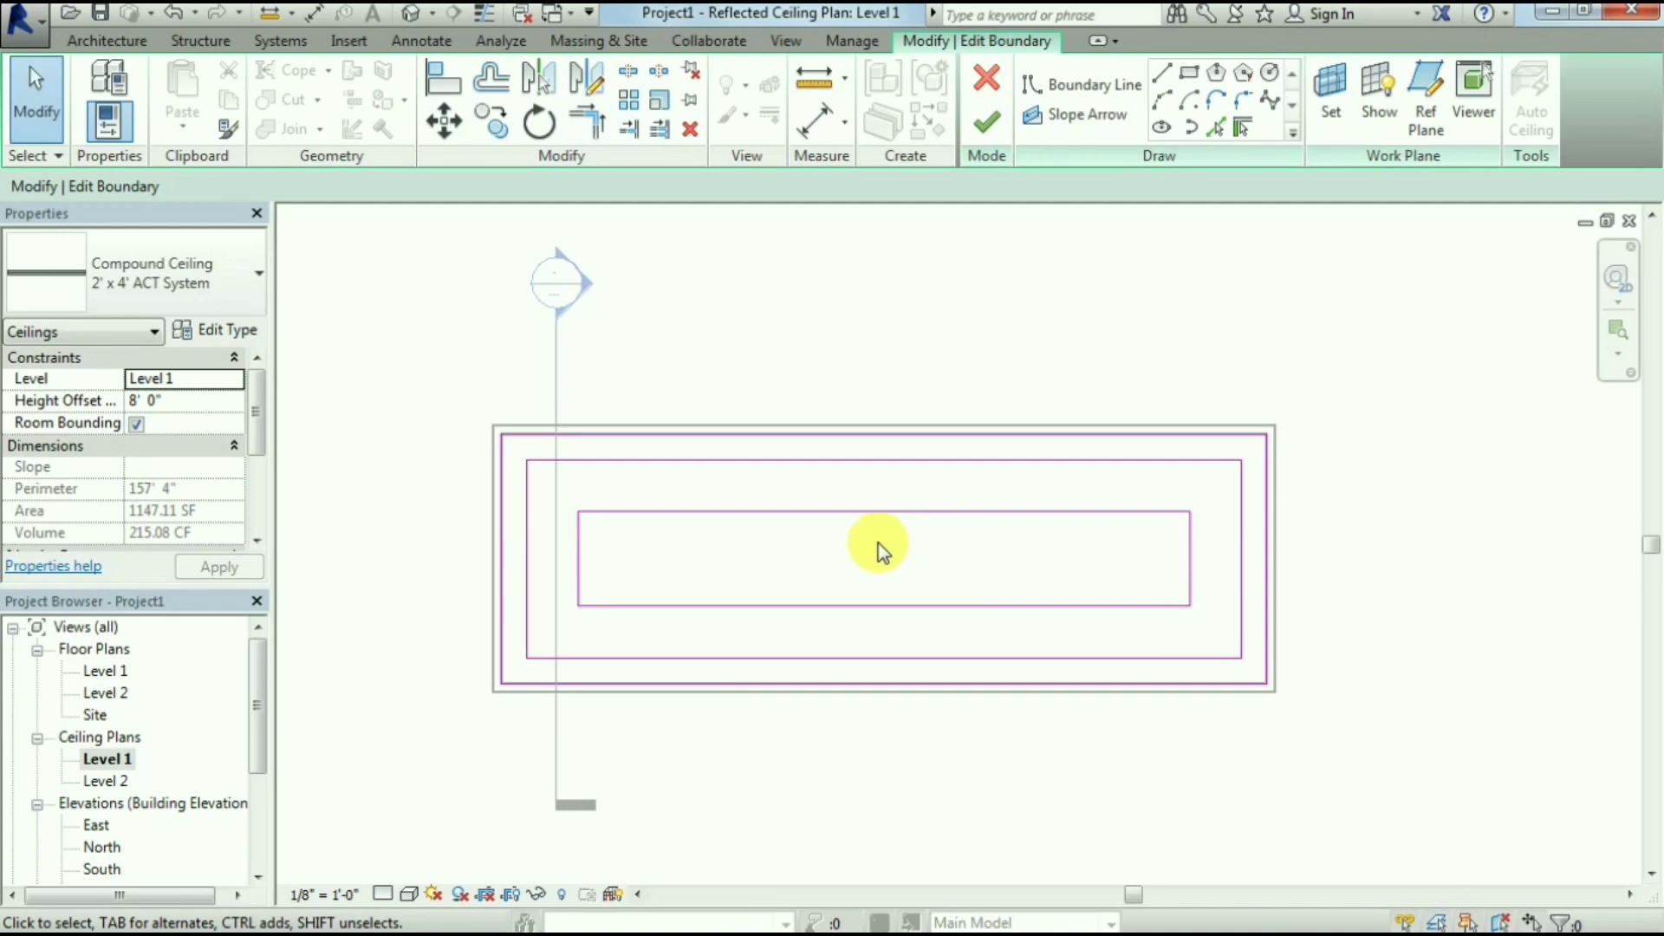
Sketch start-end-radius arcs across the inner rectangle from its top and bottom edges
{"action": "left_click", "coordinate": [1168, 106]}
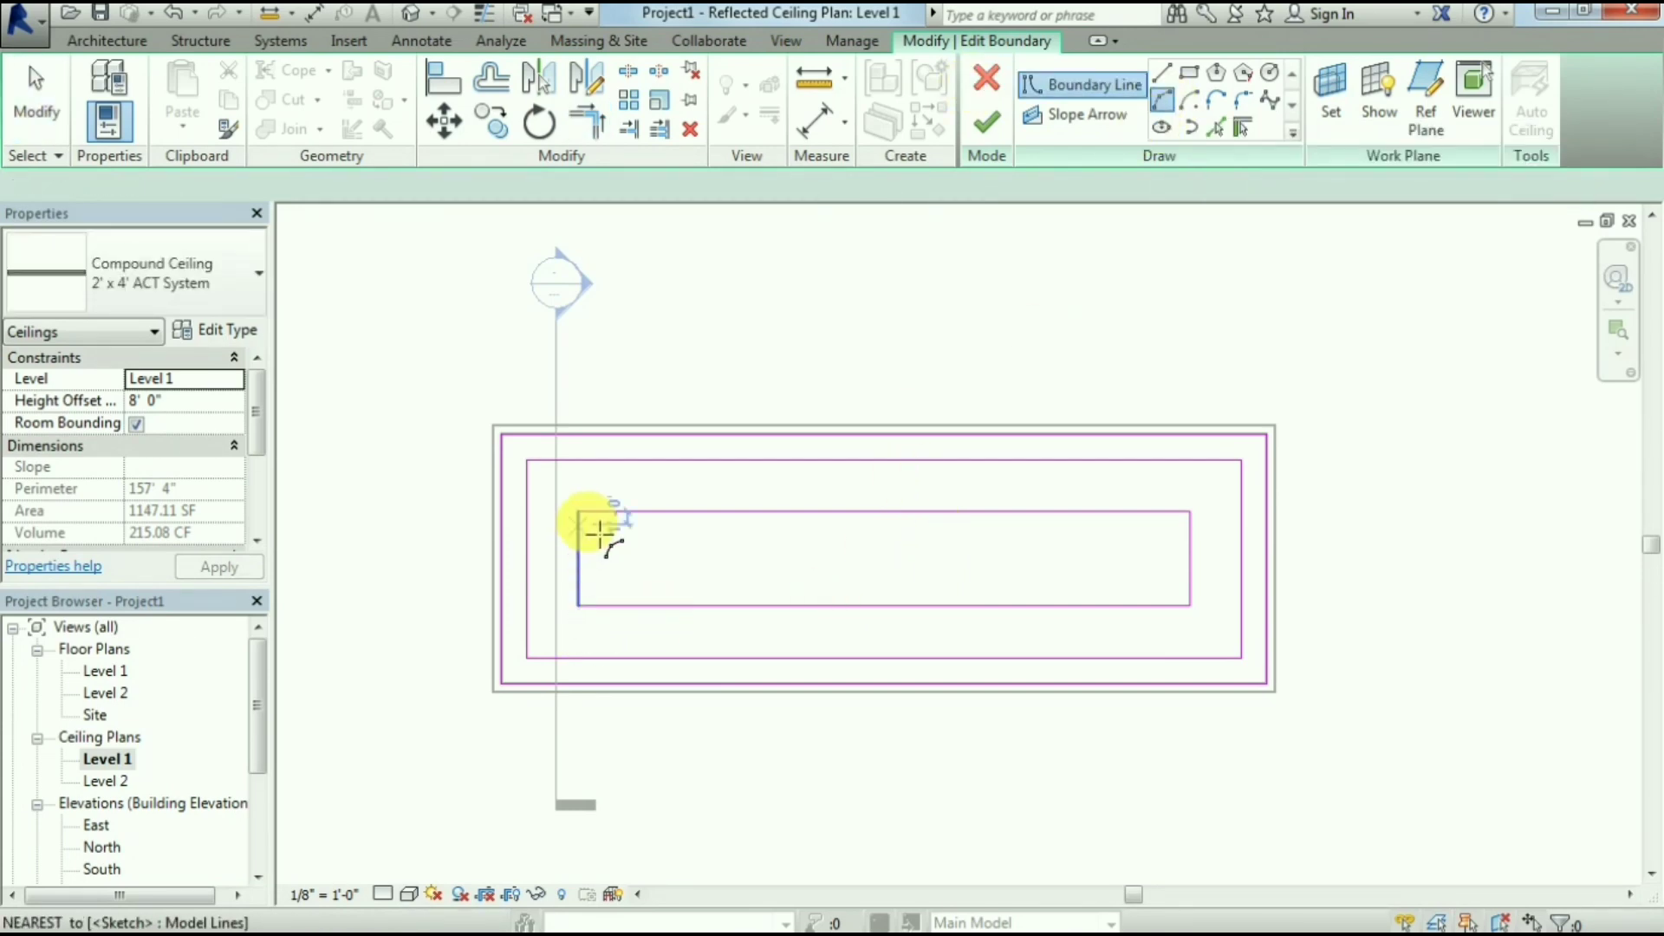
{"action": "left_click", "coordinate": [619, 512]}
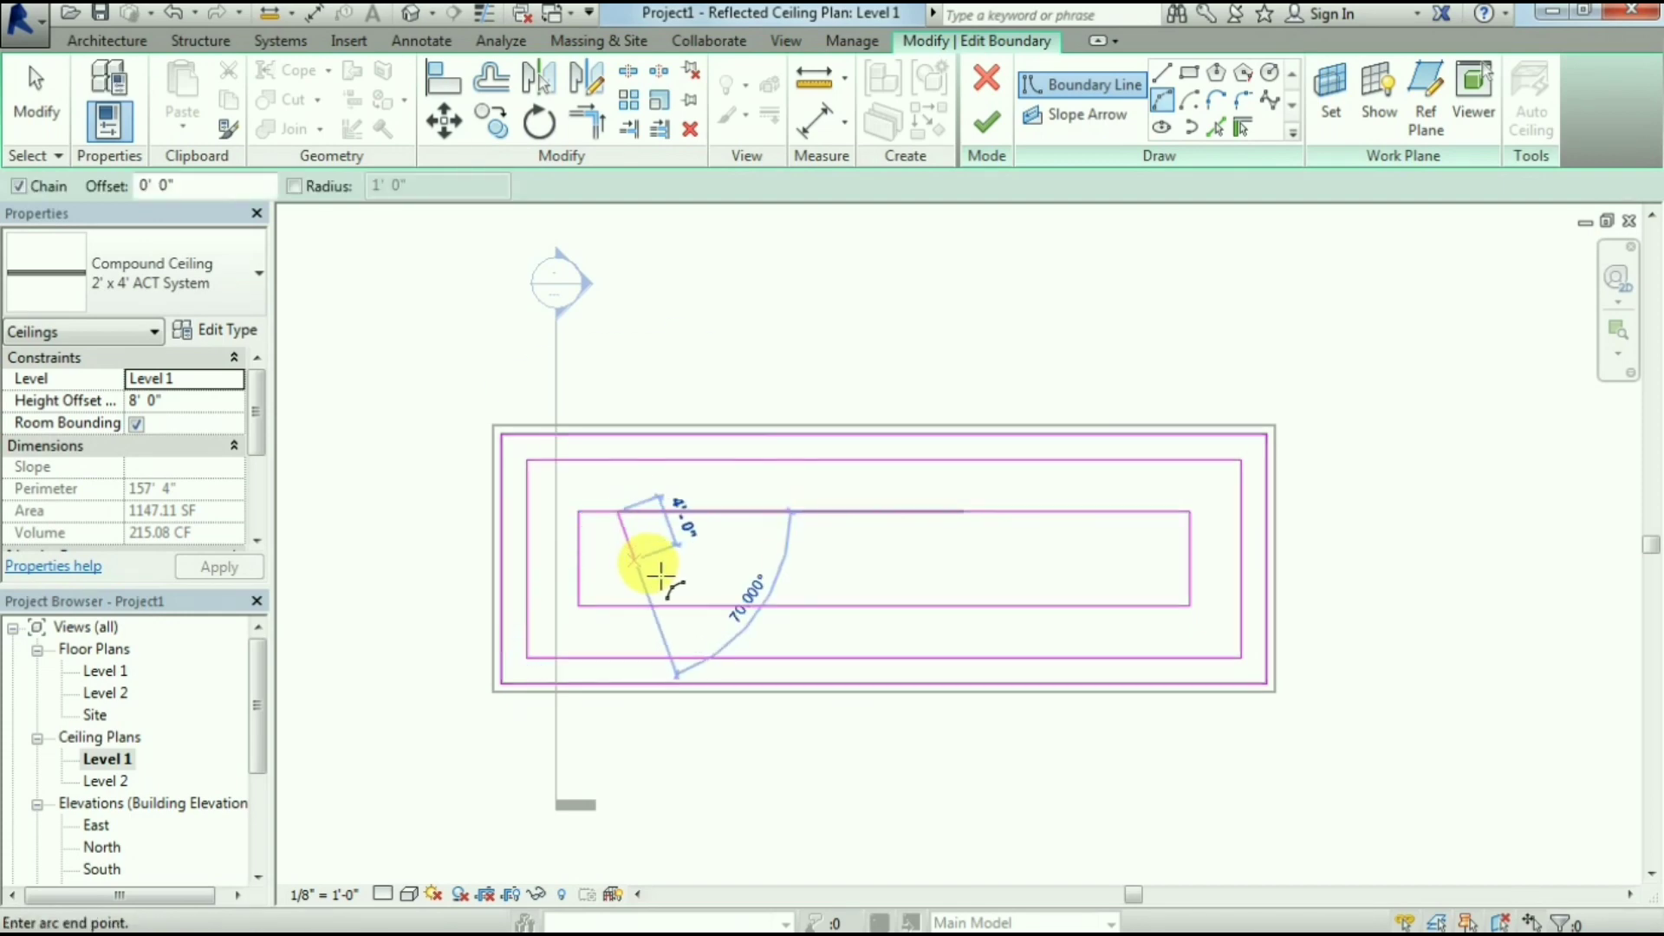
{"action": "left_click", "coordinate": [775, 603]}
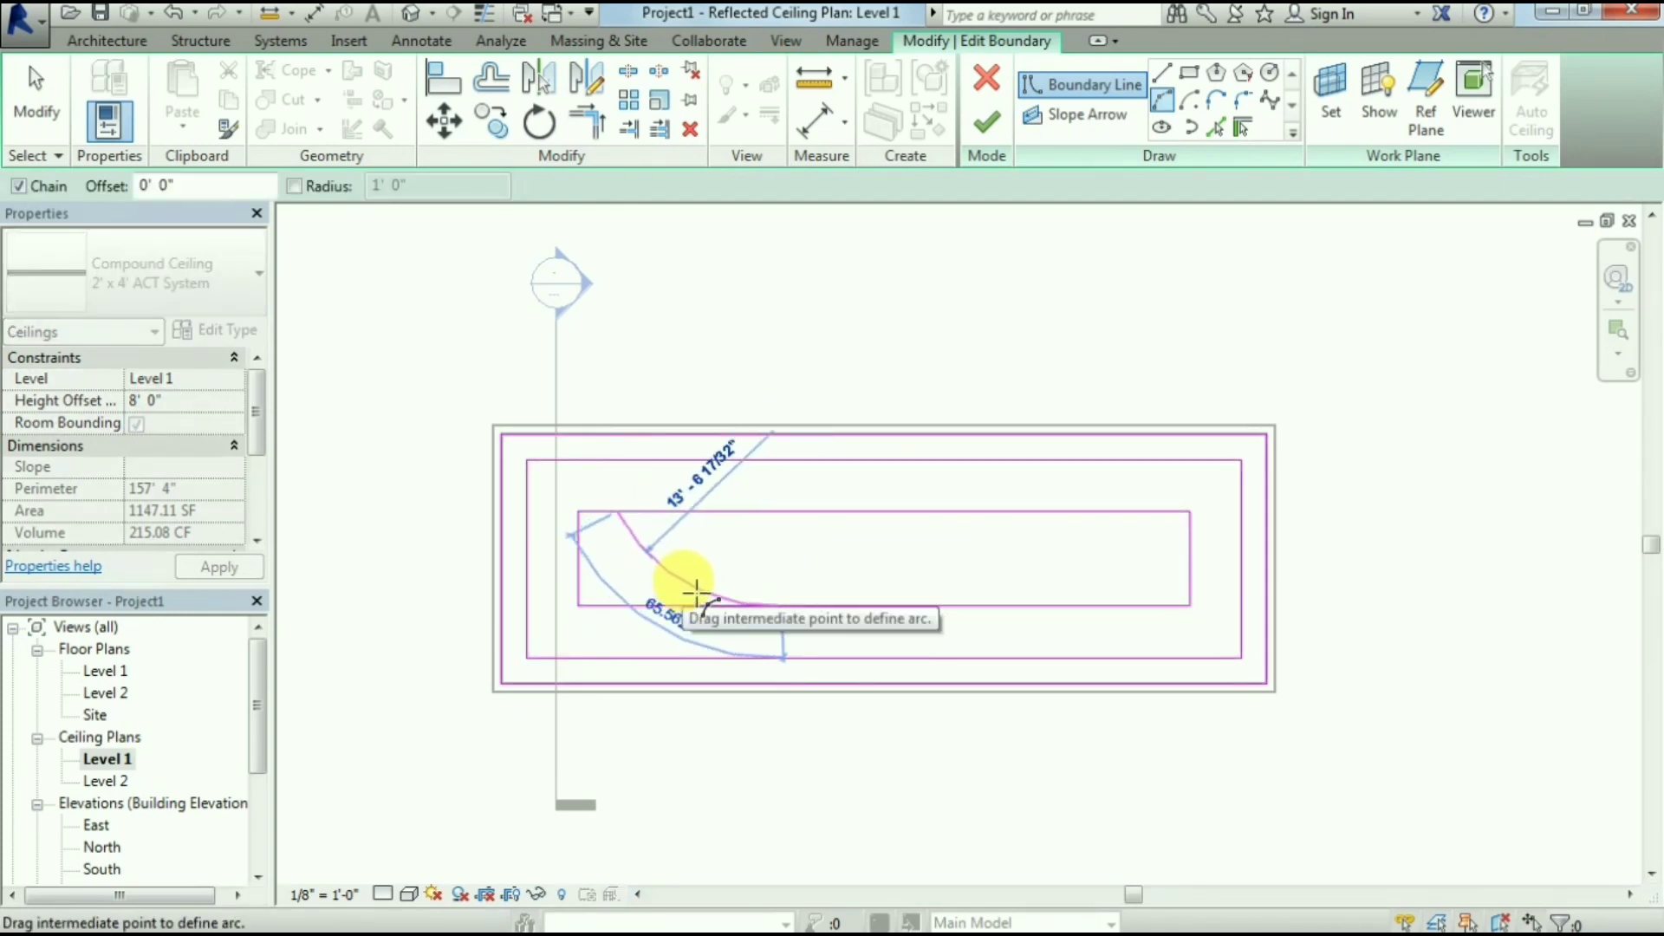
{"action": "left_click", "coordinate": [689, 583]}
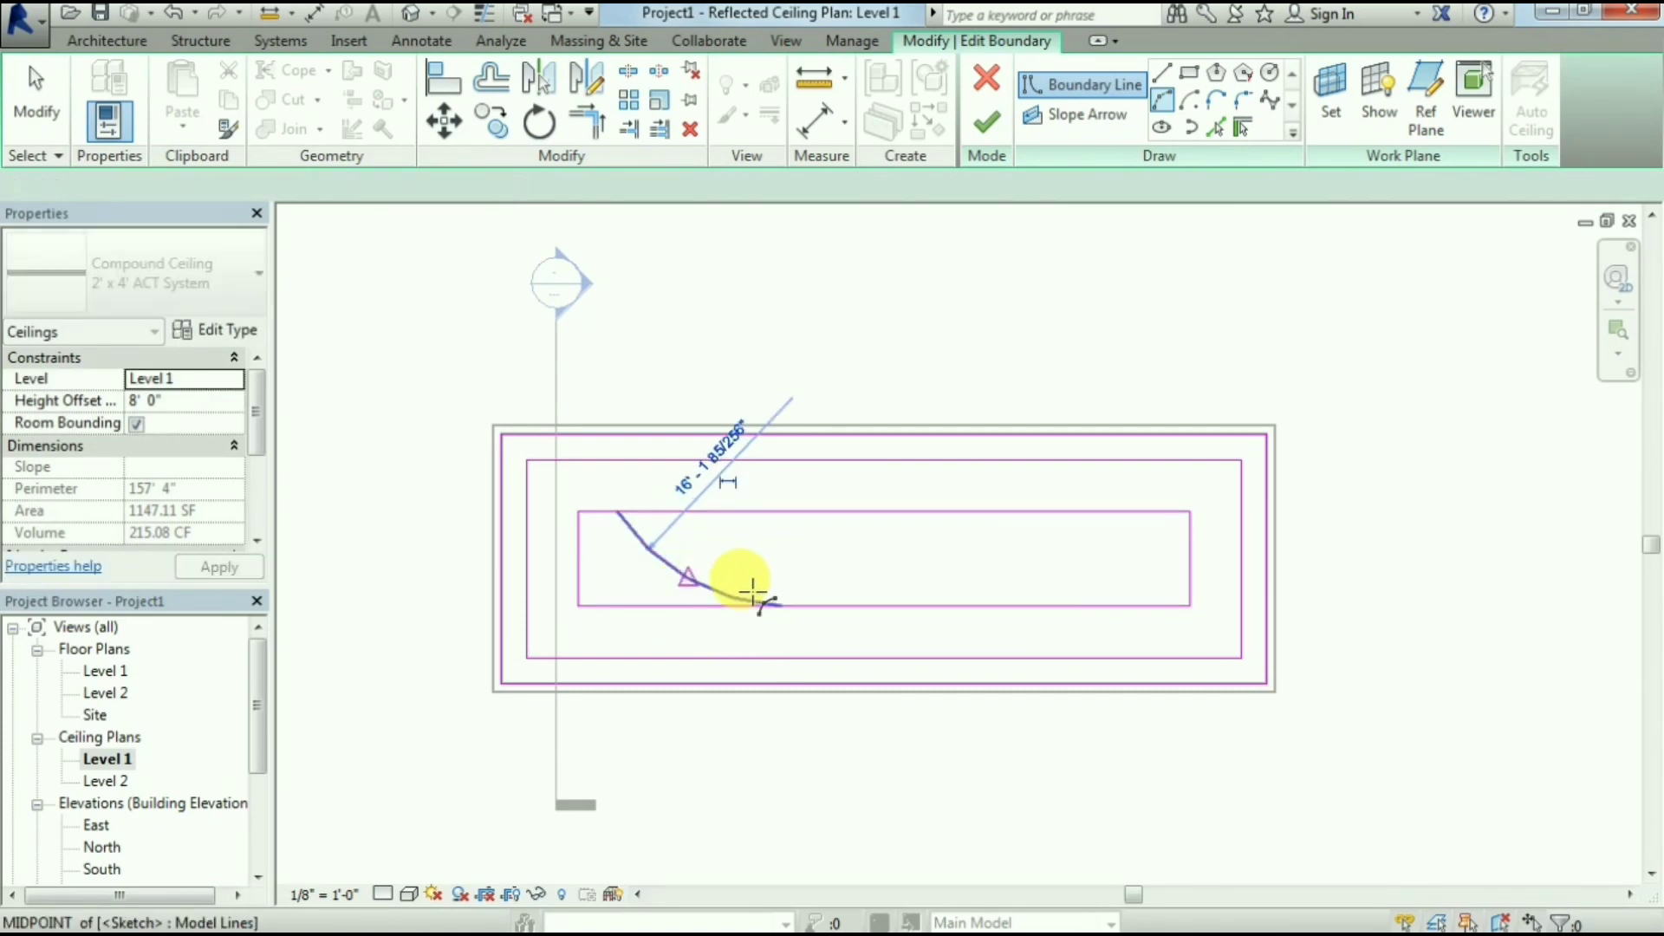
{"action": "left_click", "coordinate": [655, 605]}
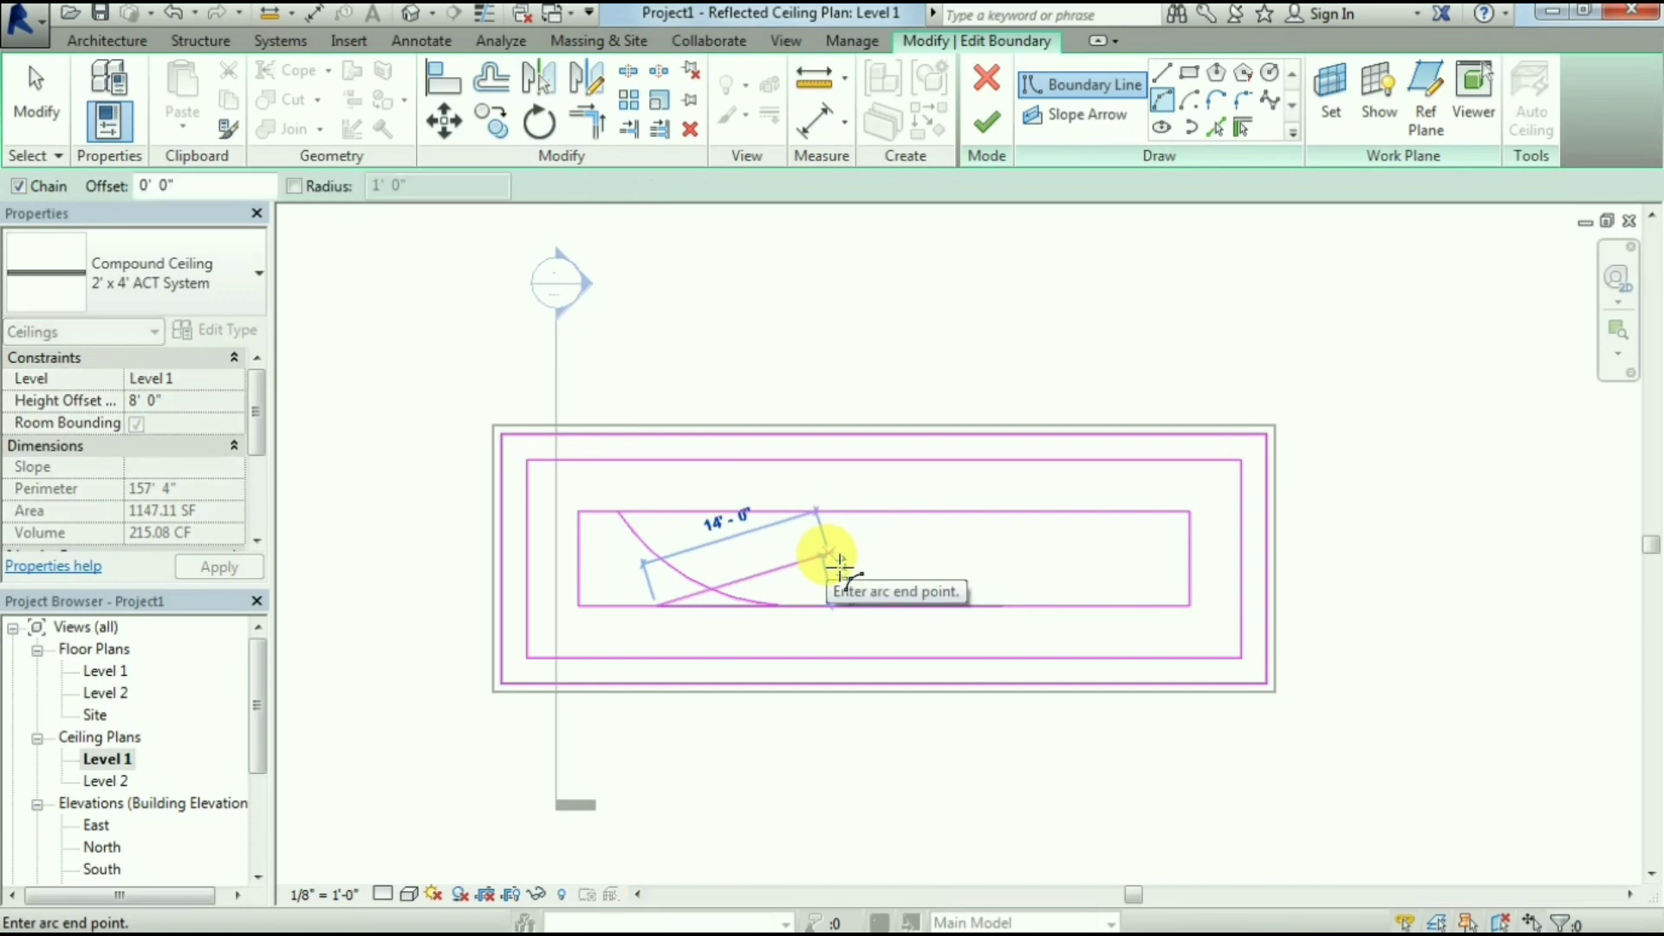
{"action": "left_click", "coordinate": [827, 555]}
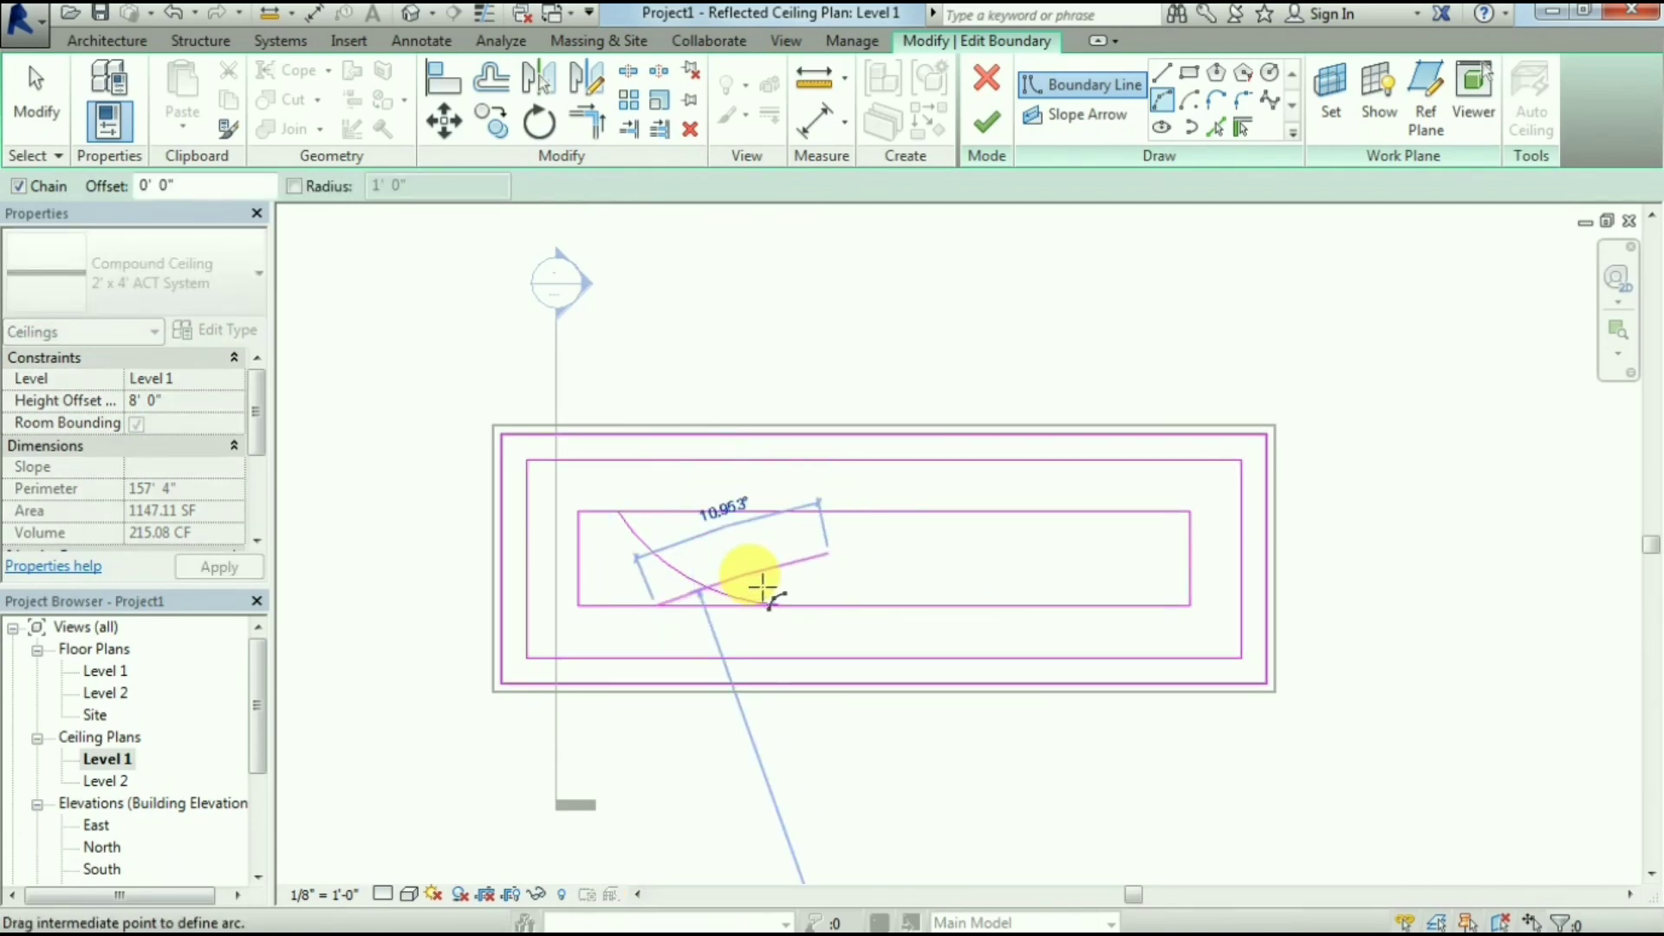
{"action": "left_click", "coordinate": [763, 587]}
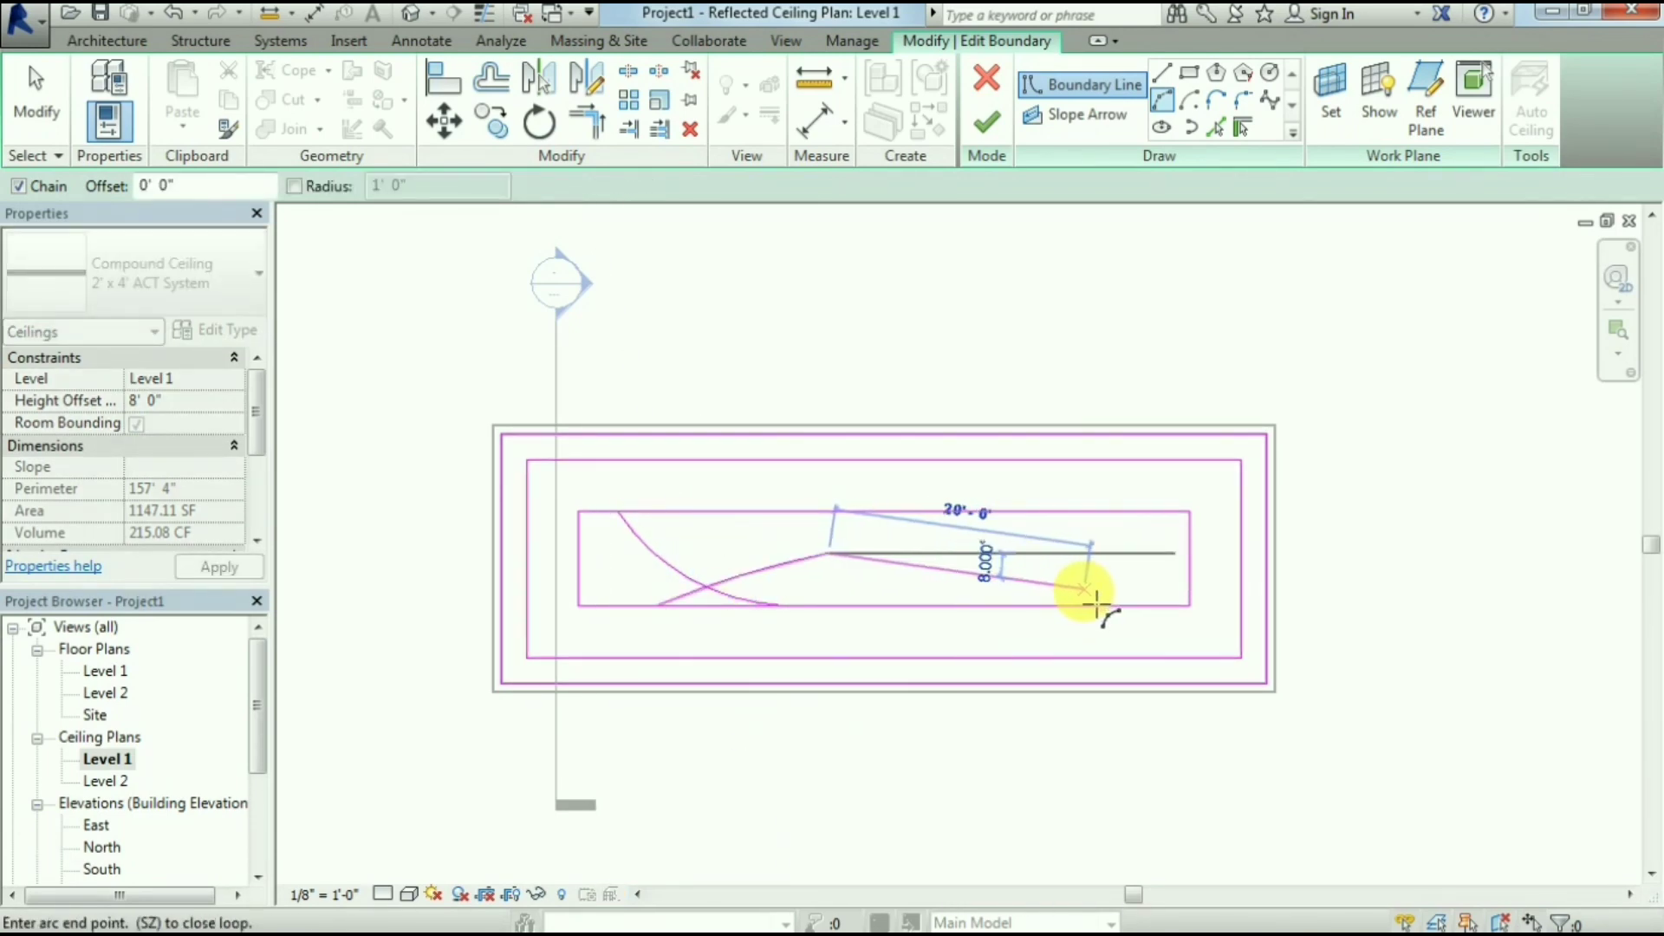
{"action": "left_click", "coordinate": [1085, 589]}
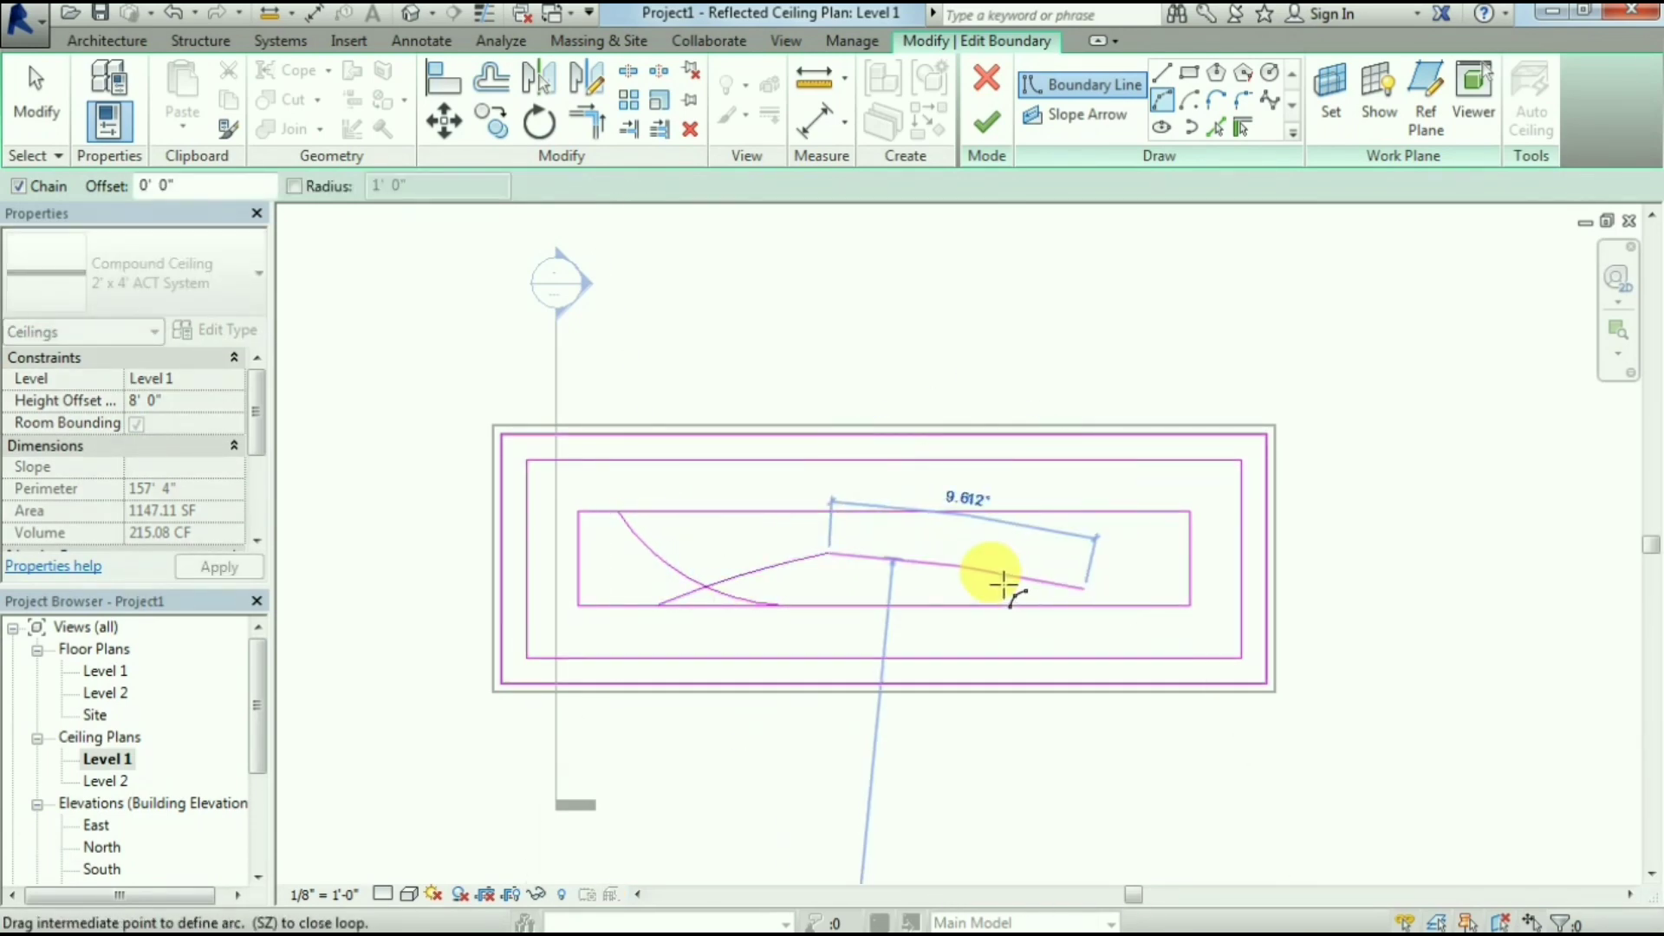
{"action": "left_click", "coordinate": [1057, 579]}
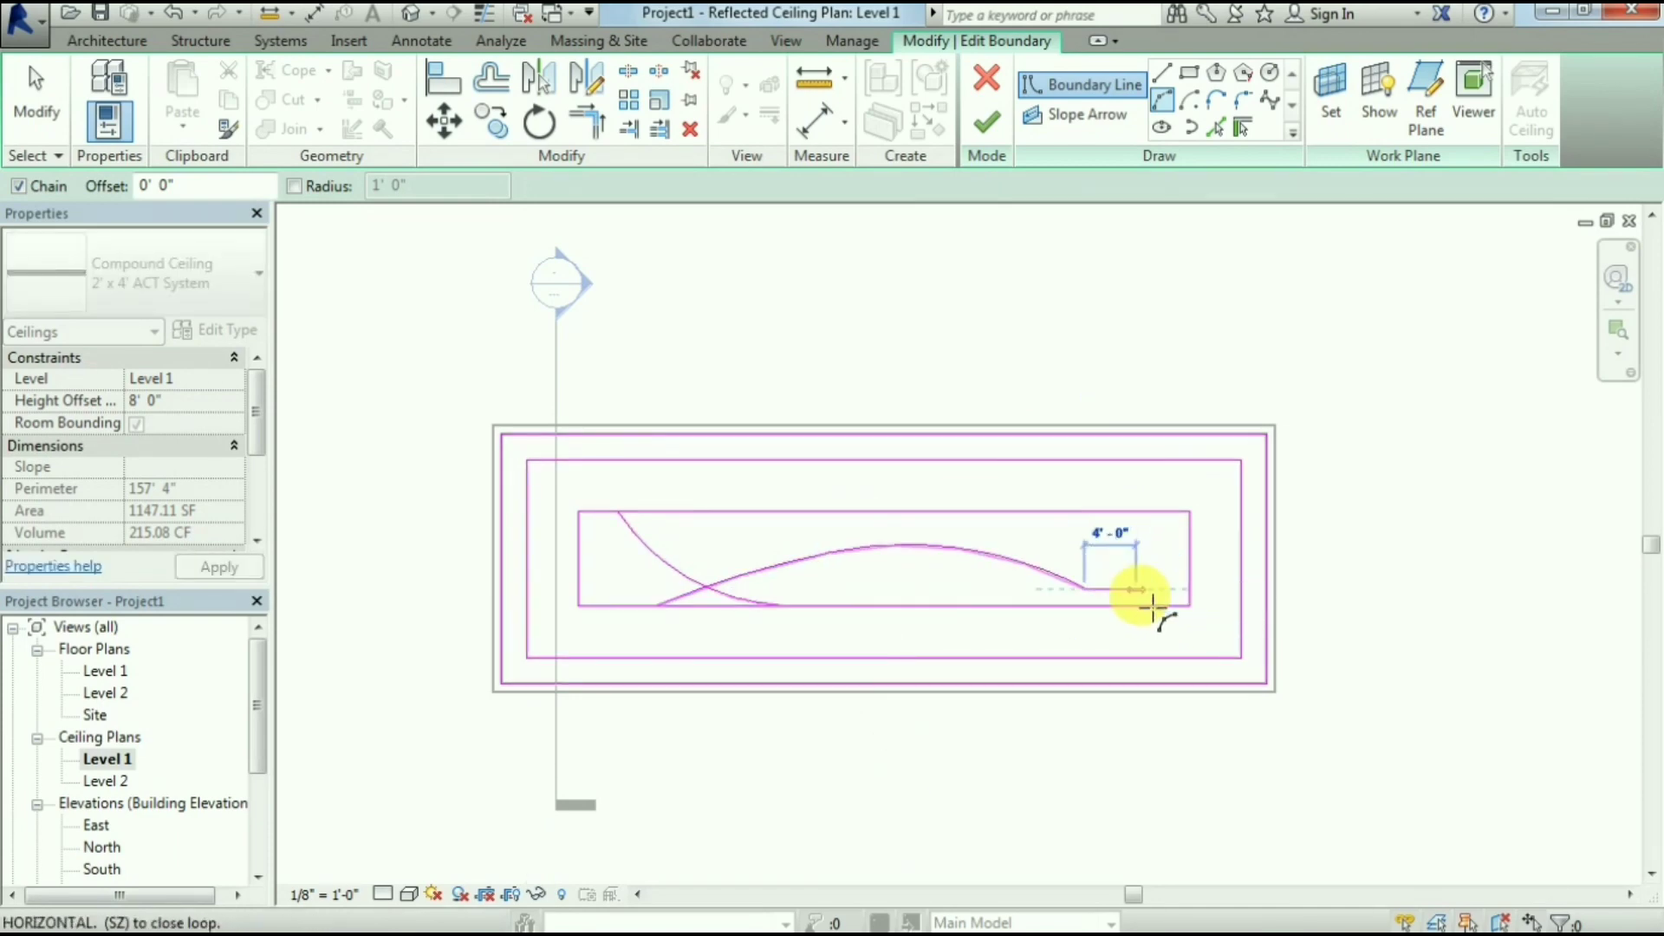
Finish the long curved band at the bottom edge and add an arc from top to bottom edge
{"action": "scroll", "coordinate": [1157, 613], "scroll_direction": "up", "scroll_amount": 2}
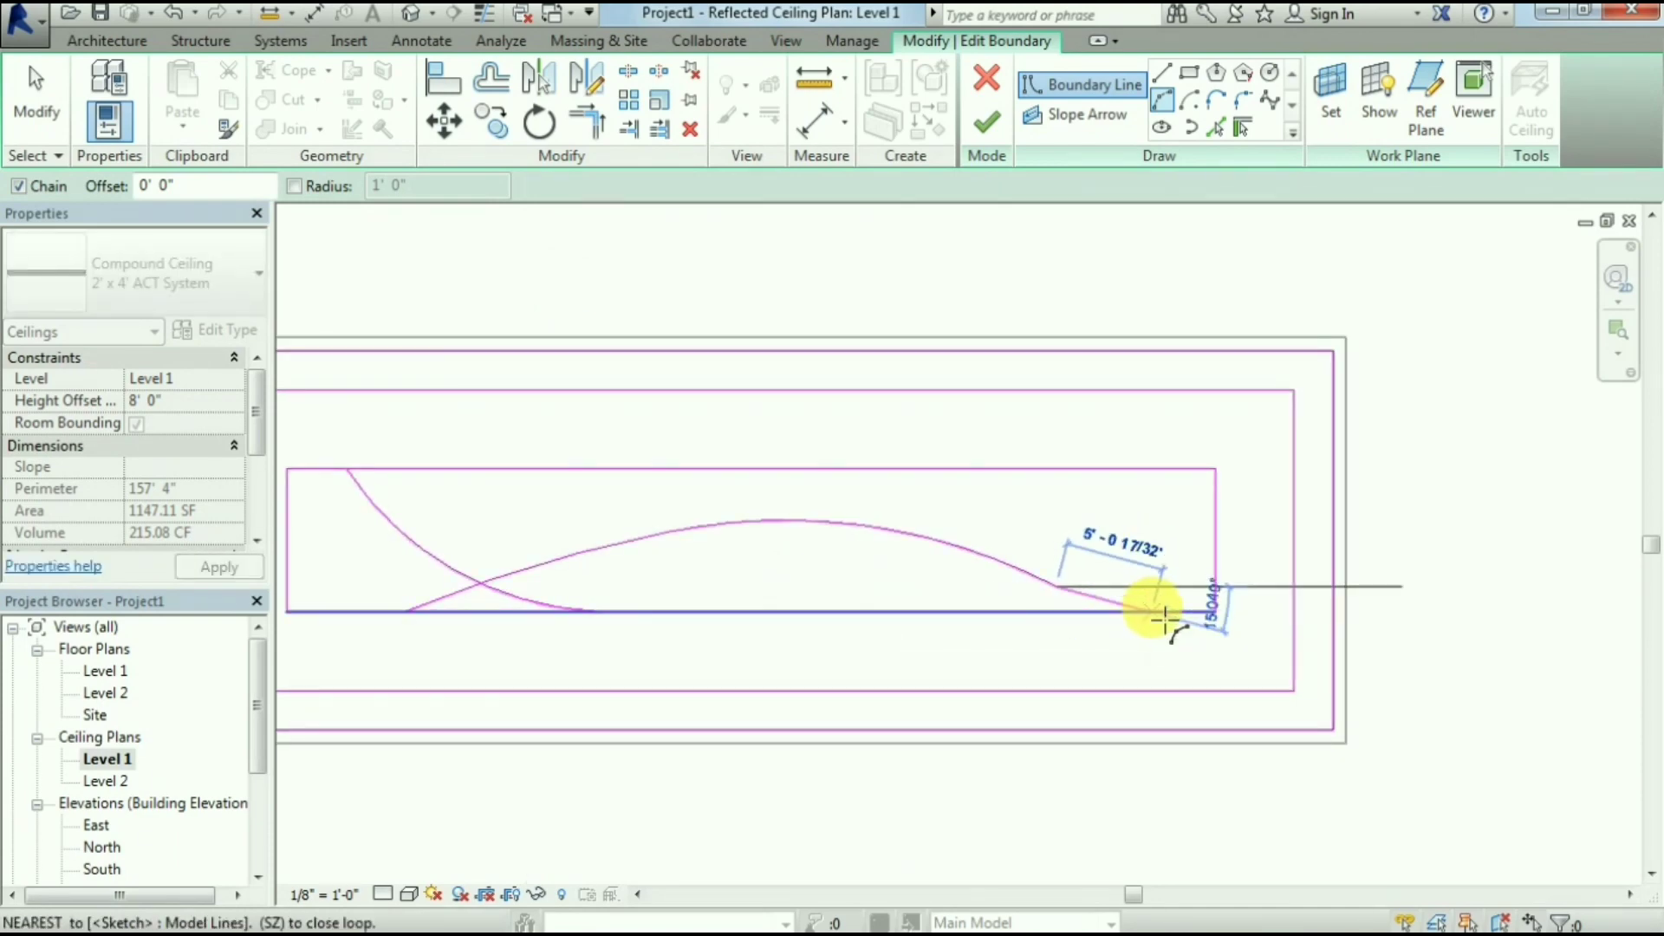
{"action": "left_click", "coordinate": [1160, 616]}
{"action": "scroll", "coordinate": [1118, 563], "scroll_direction": "up", "scroll_amount": 2}
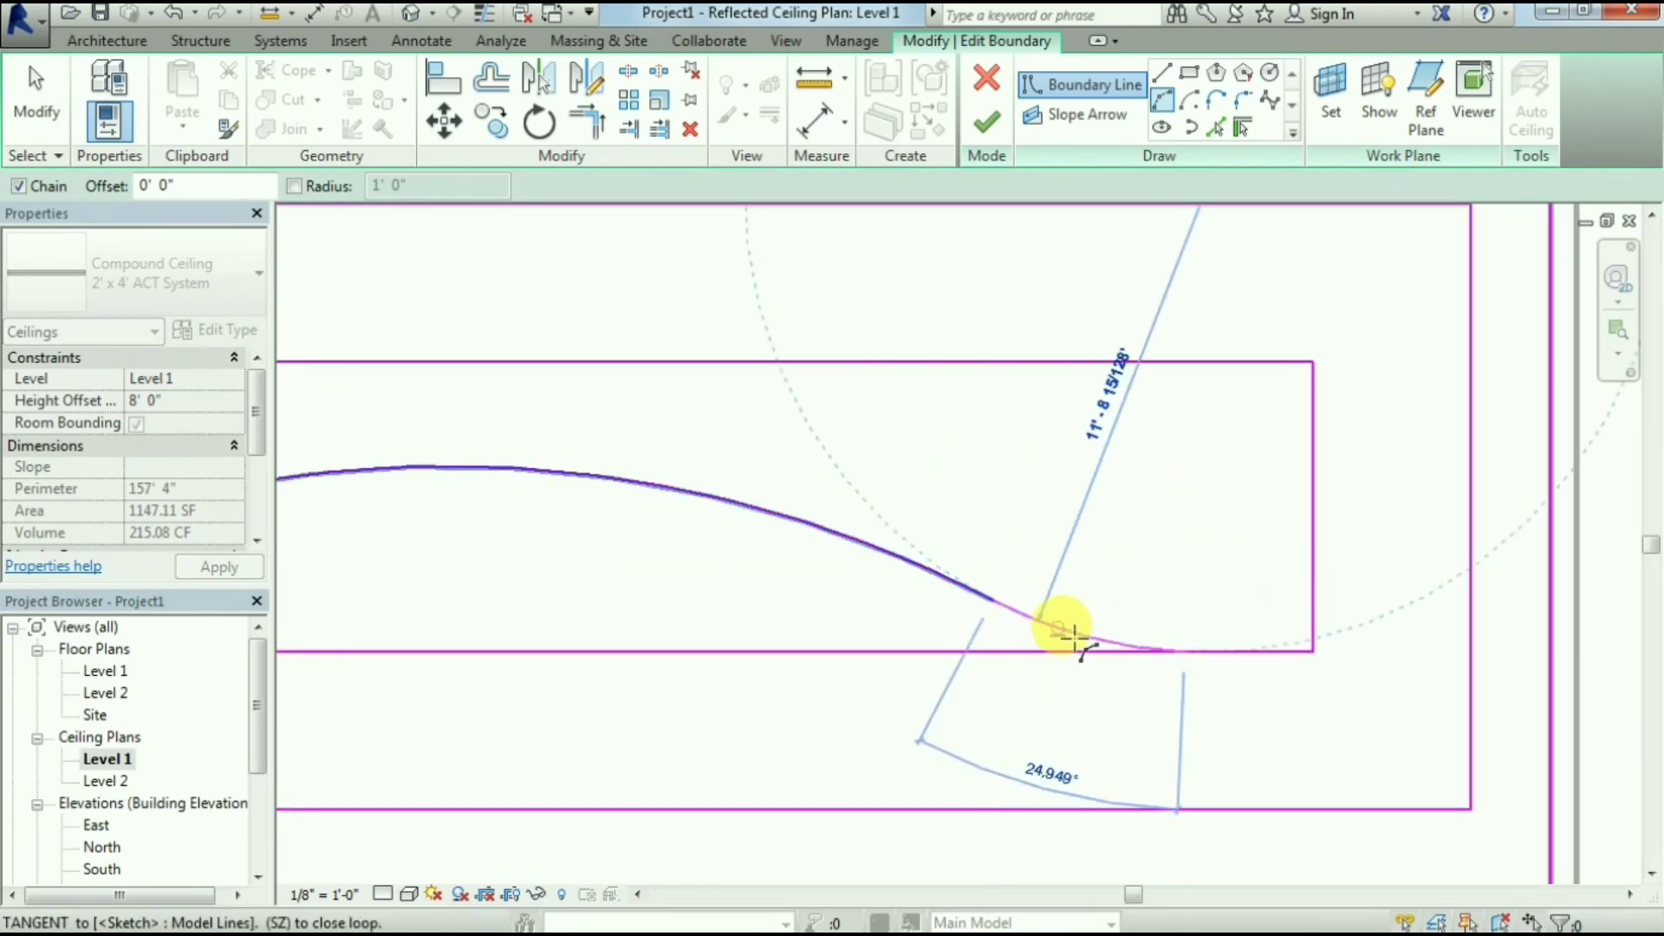
{"action": "left_click", "coordinate": [1073, 637]}
{"action": "scroll", "coordinate": [1174, 575], "scroll_direction": "down", "scroll_amount": 2}
{"action": "scroll", "coordinate": [1011, 576], "scroll_direction": "down", "scroll_amount": 2}
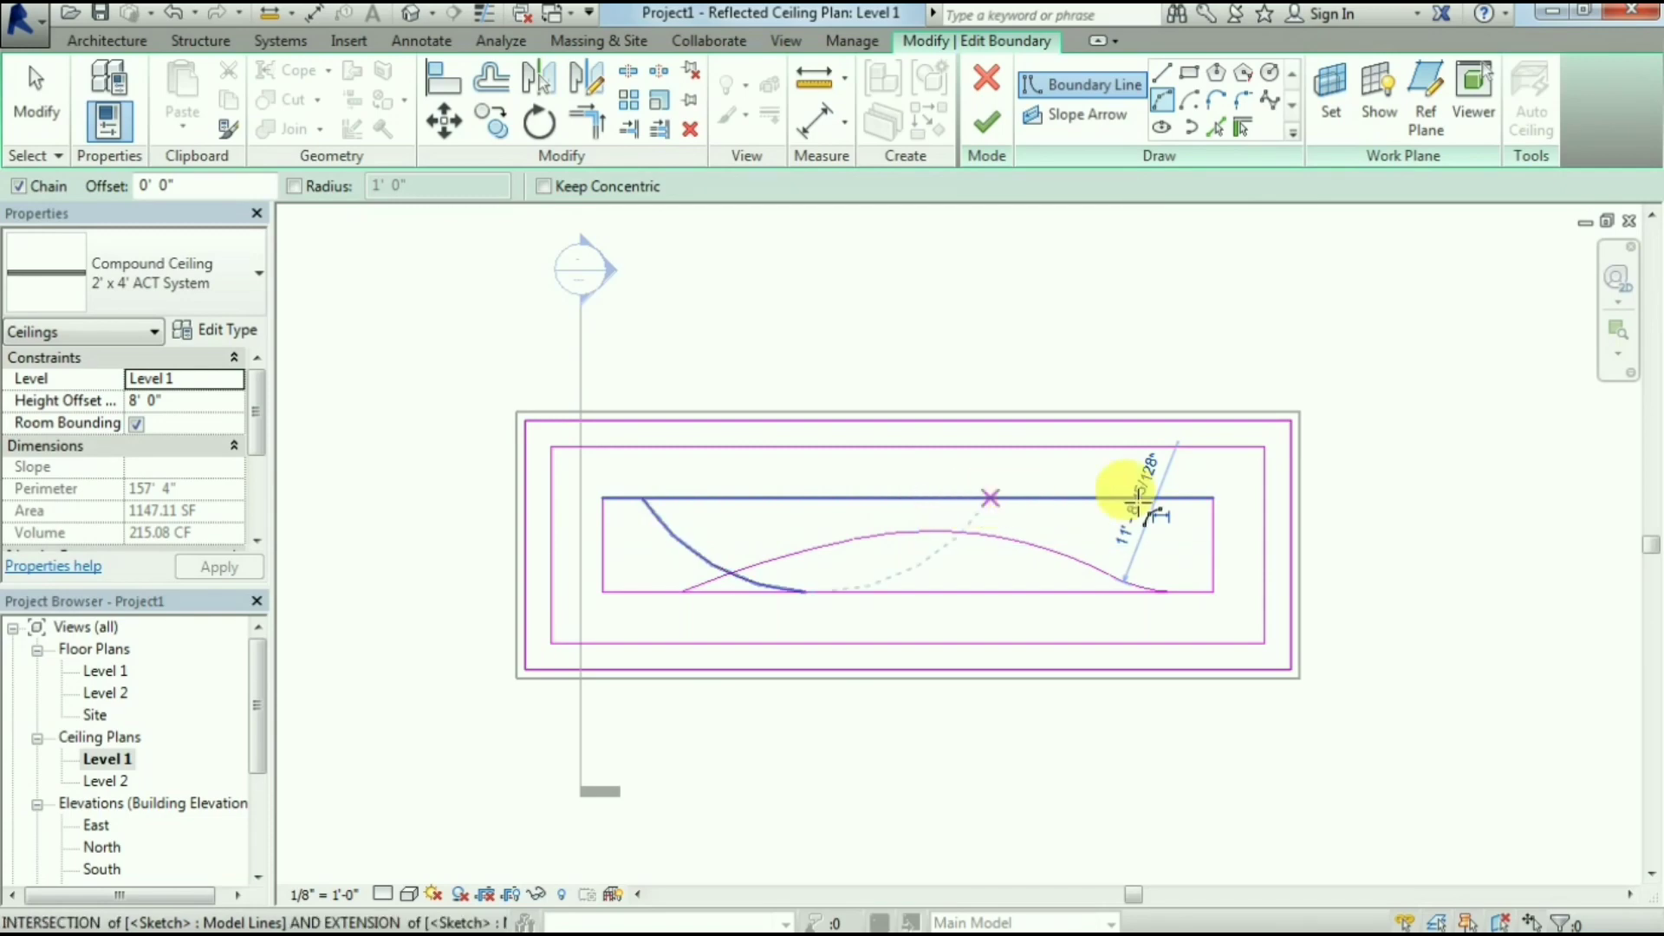
{"action": "scroll", "coordinate": [1180, 541], "scroll_direction": "up", "scroll_amount": 1}
{"action": "scroll", "coordinate": [1183, 538], "scroll_direction": "up", "scroll_amount": 1}
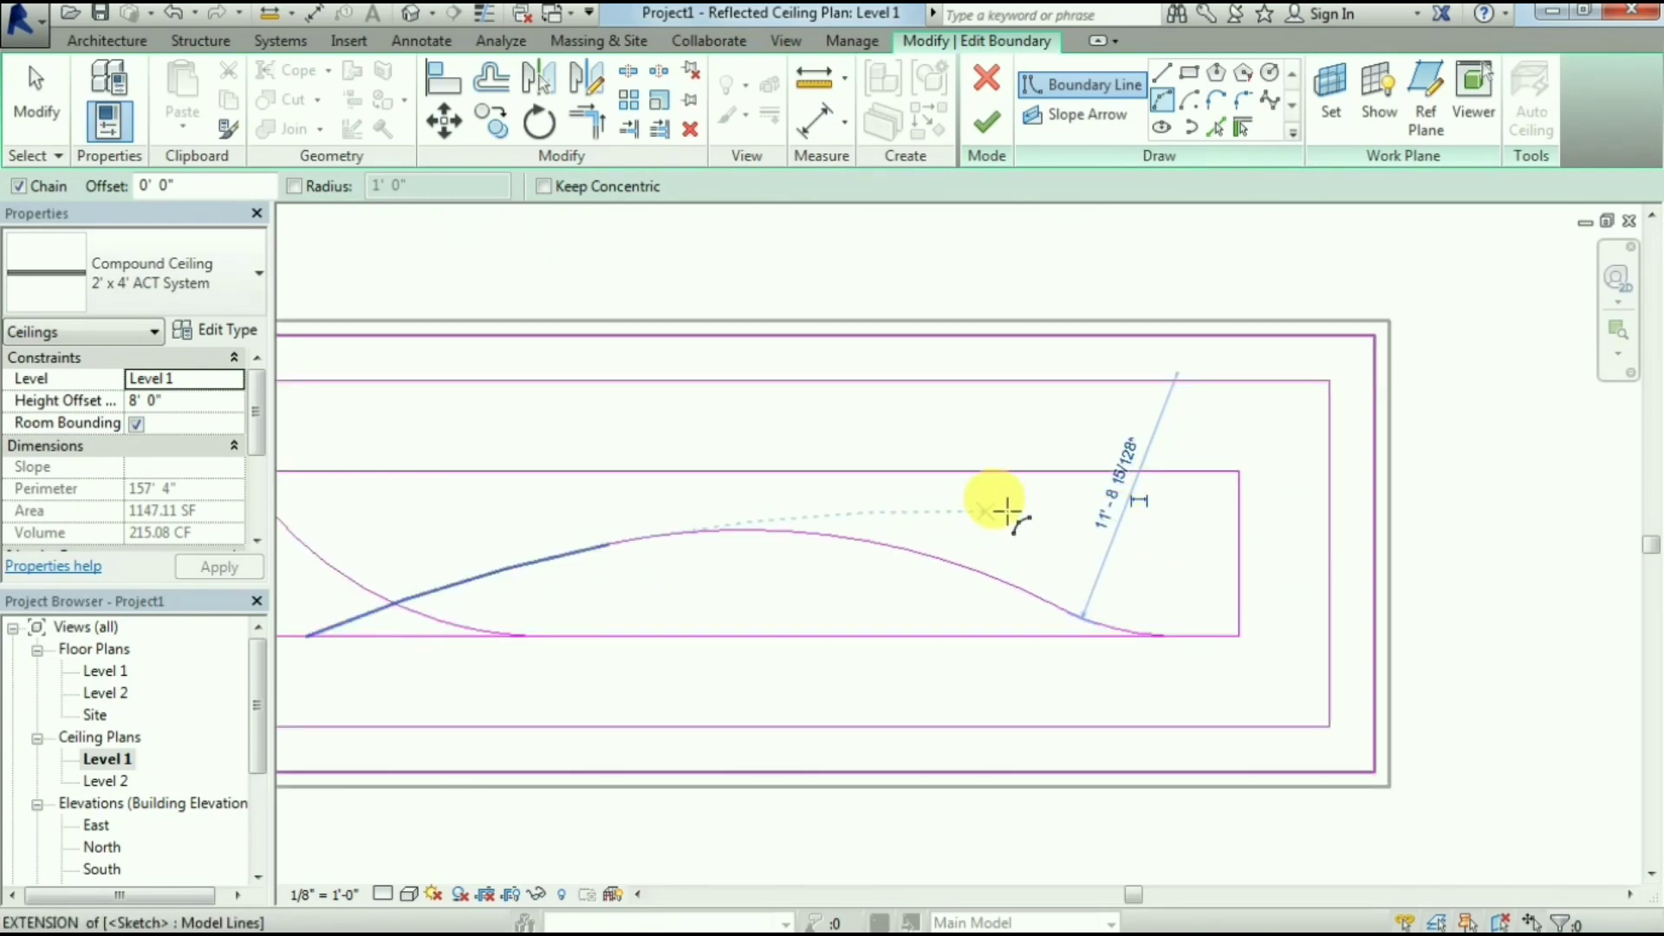
{"action": "left_click", "coordinate": [1035, 472]}
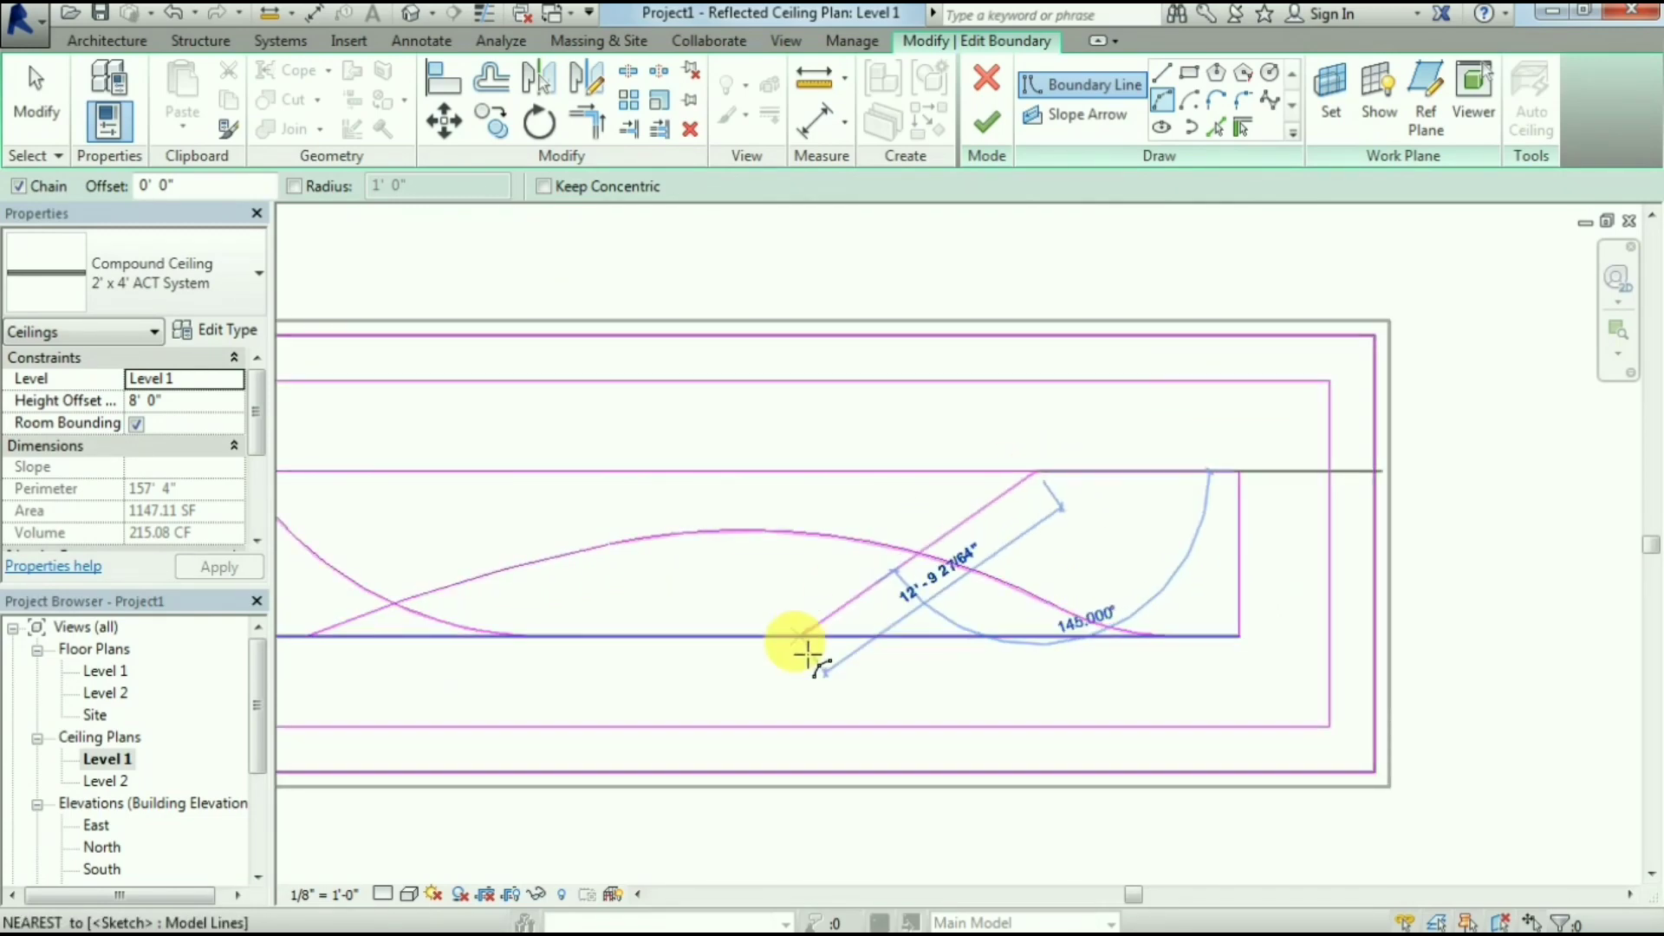
{"action": "left_click", "coordinate": [802, 635]}
{"action": "left_click", "coordinate": [863, 595]}
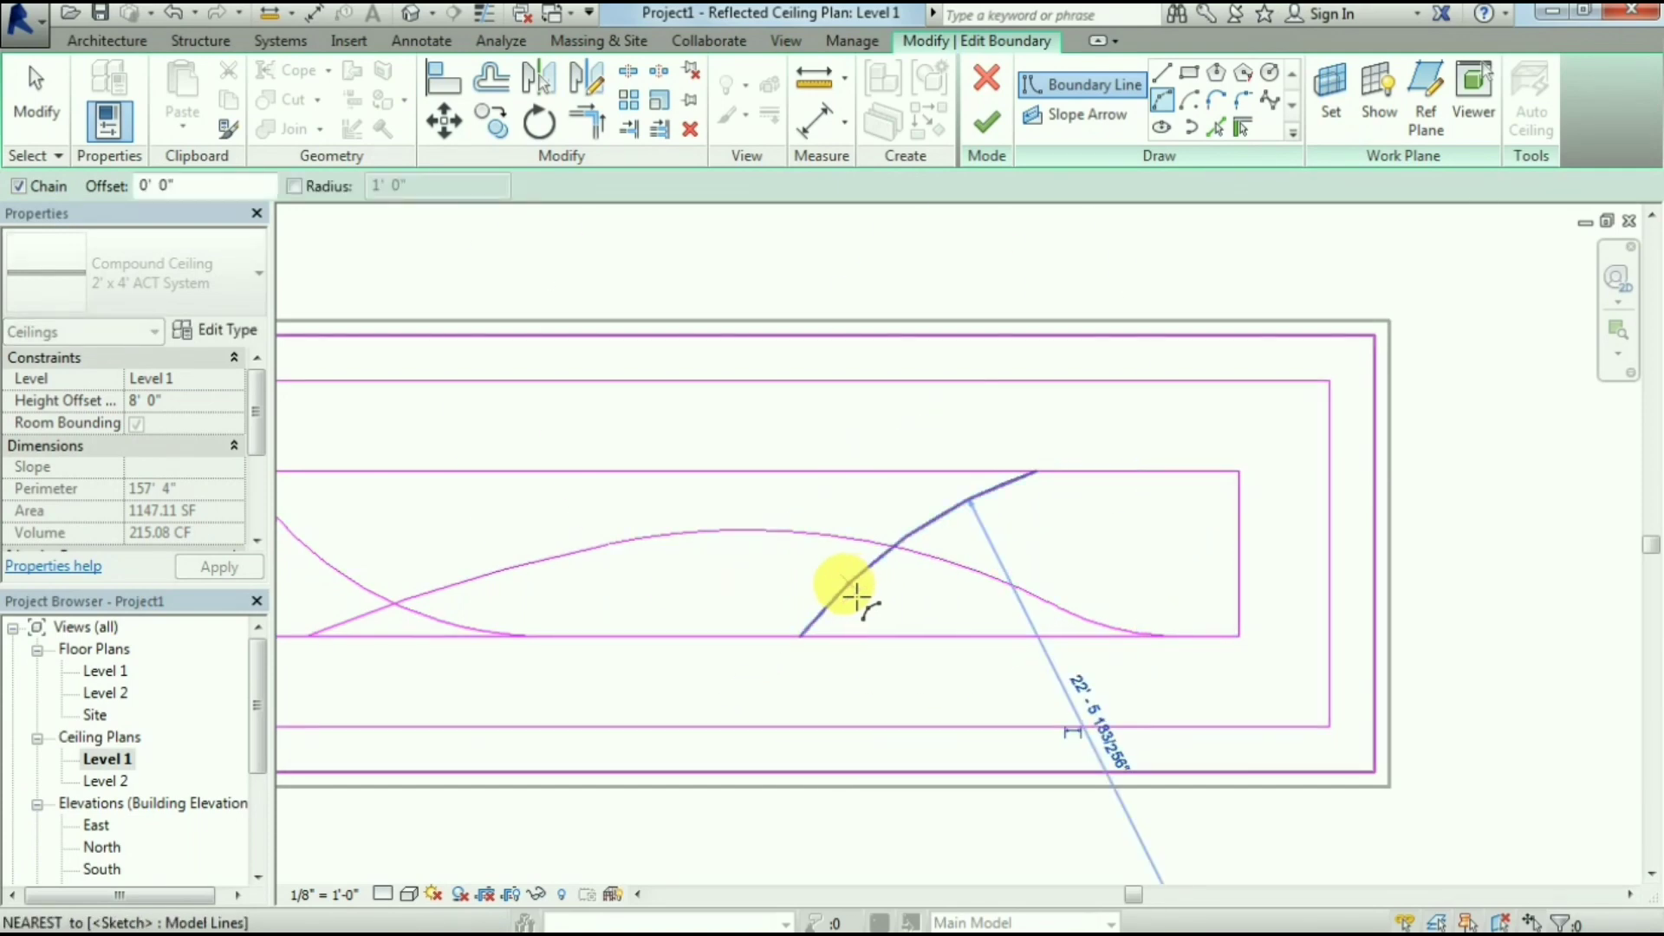
{"action": "scroll", "coordinate": [693, 652], "scroll_direction": "down", "scroll_amount": 2}
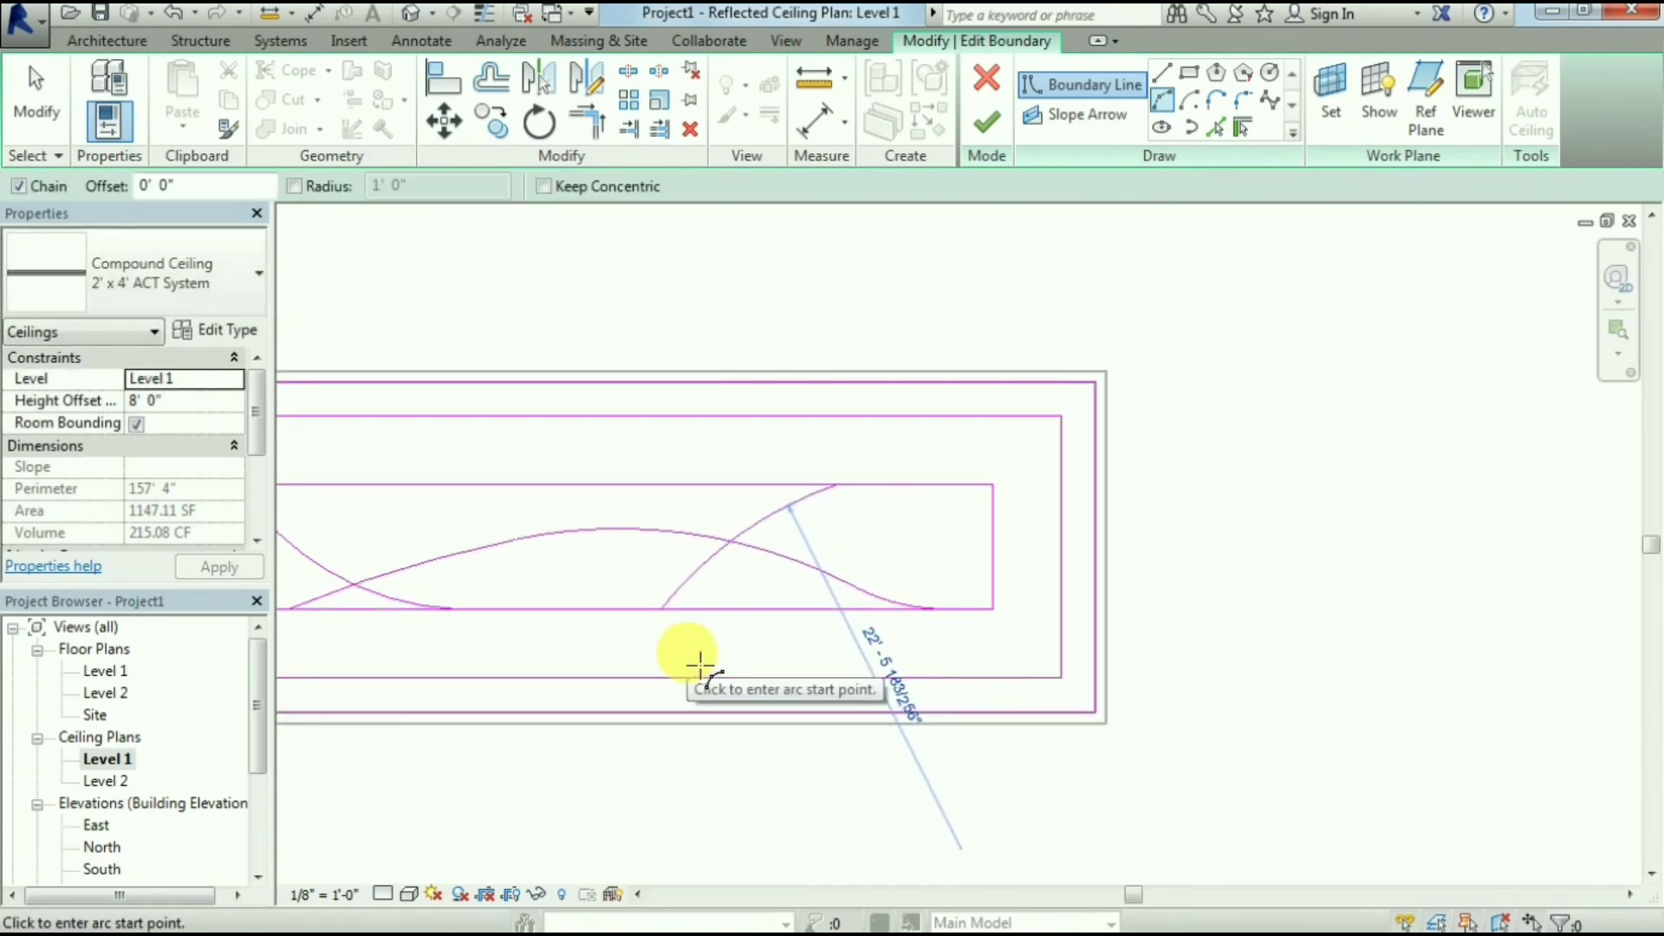
{"action": "middle_click_drag", "start_coordinate": [734, 668], "coordinate": [928, 719]}
{"action": "scroll", "coordinate": [768, 598], "scroll_direction": "up", "scroll_amount": 2}
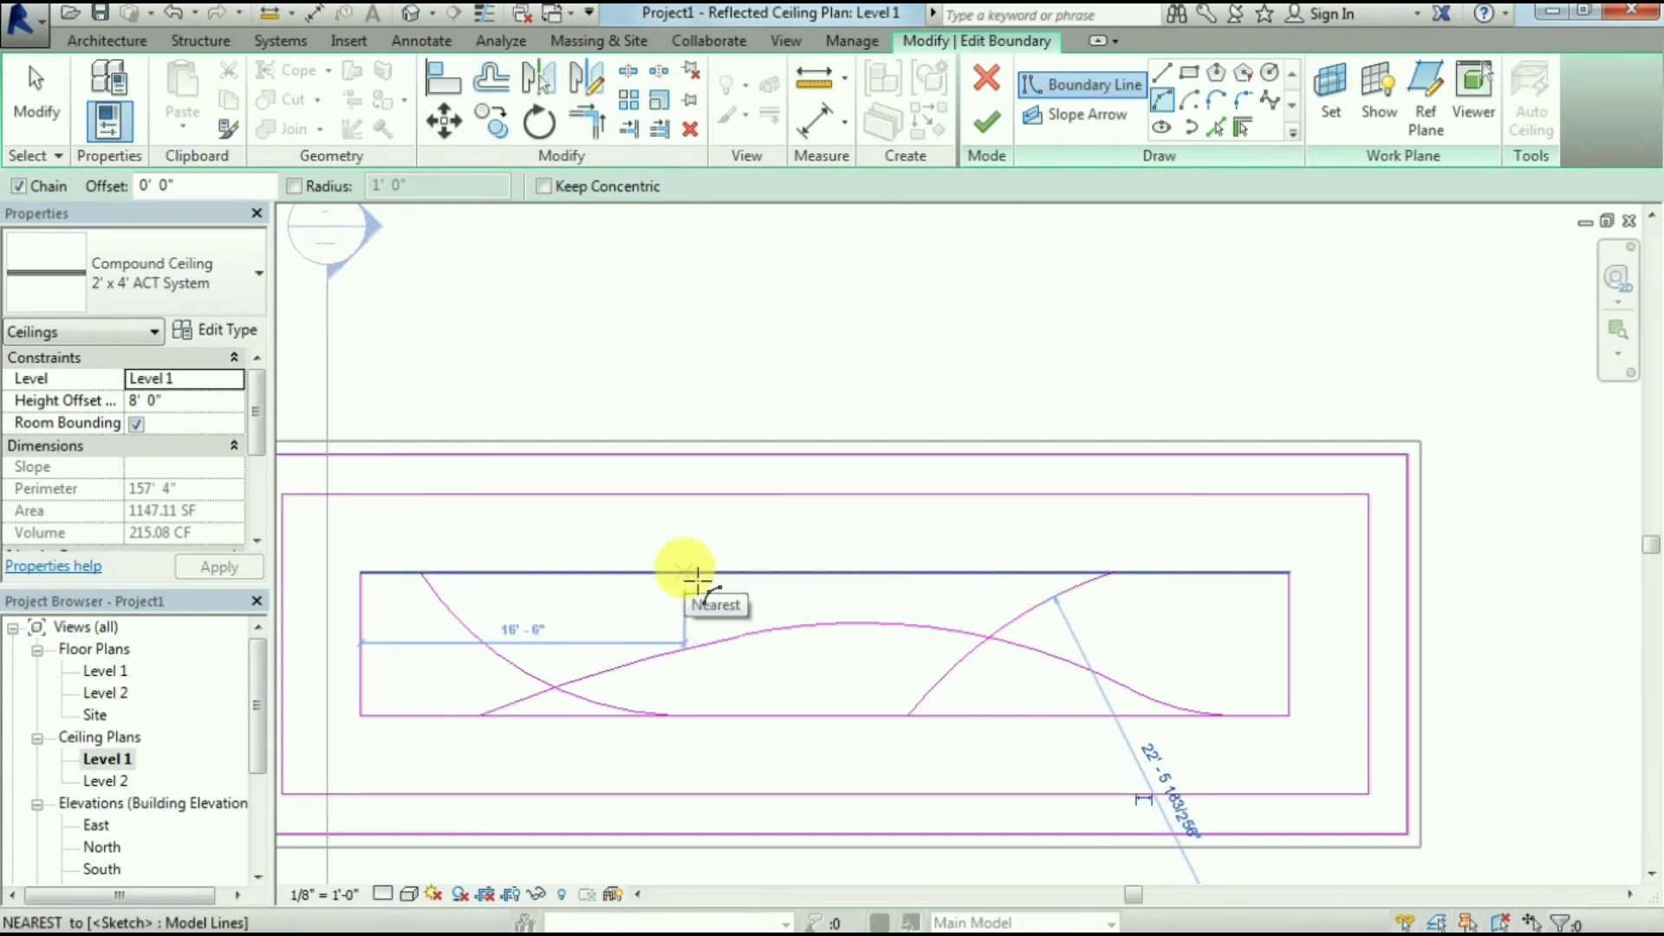
Draw a straight 45° diagonal from the inner rectangle's top edge to its bottom edge
{"action": "left_click", "coordinate": [1165, 74]}
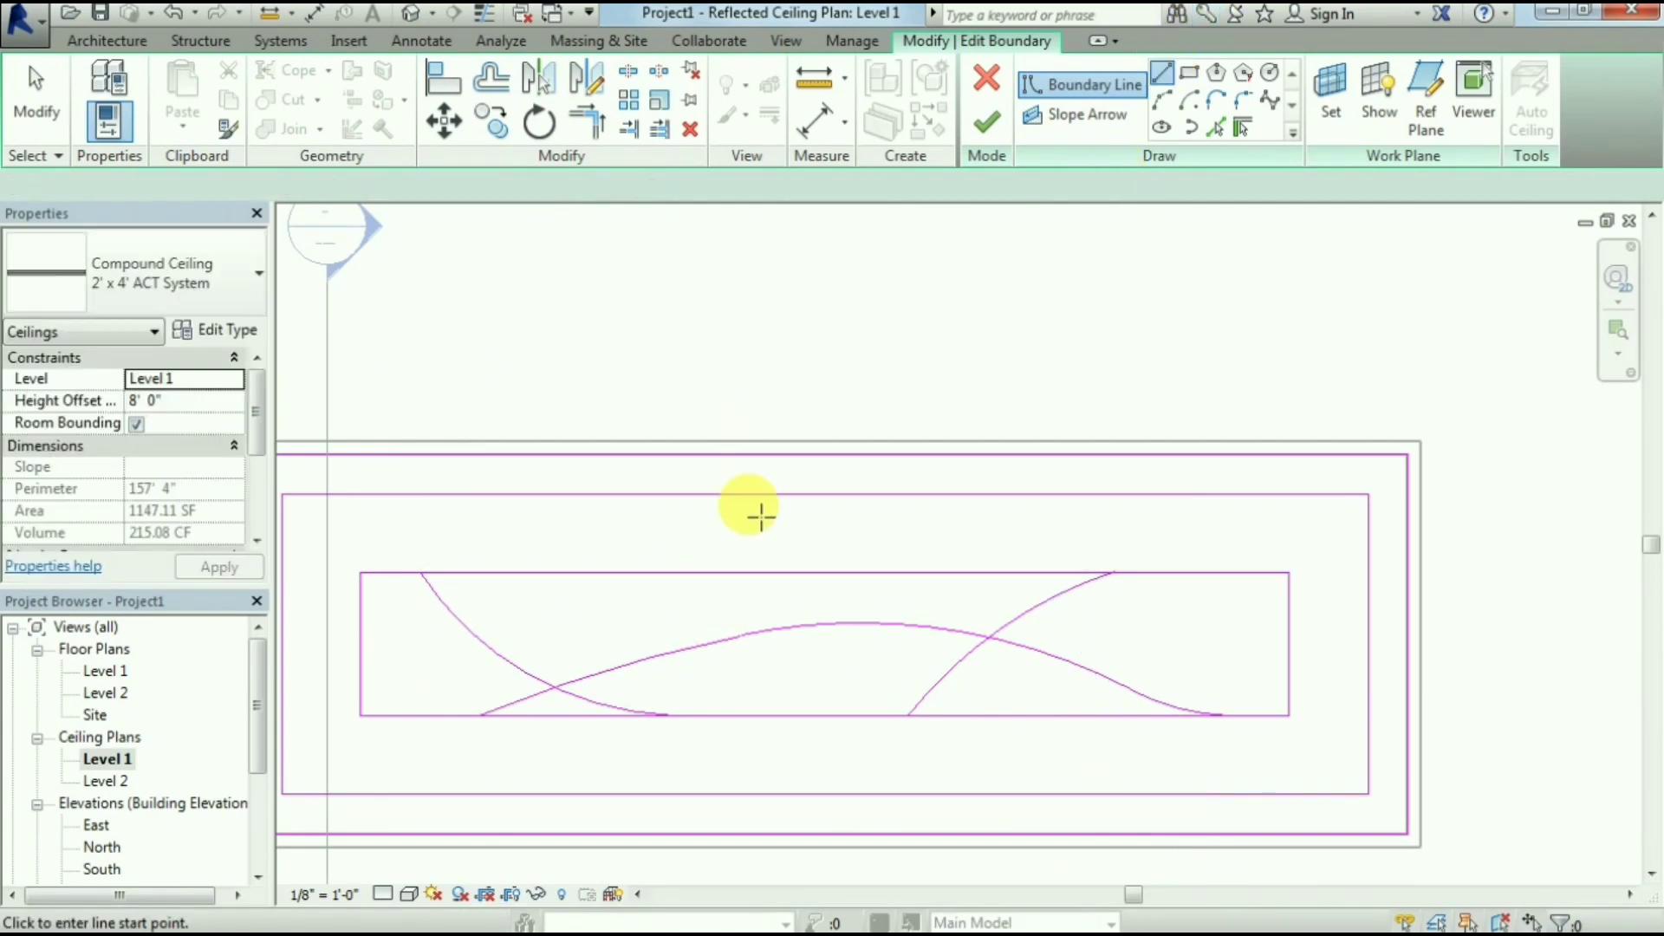
{"action": "left_click", "coordinate": [656, 572]}
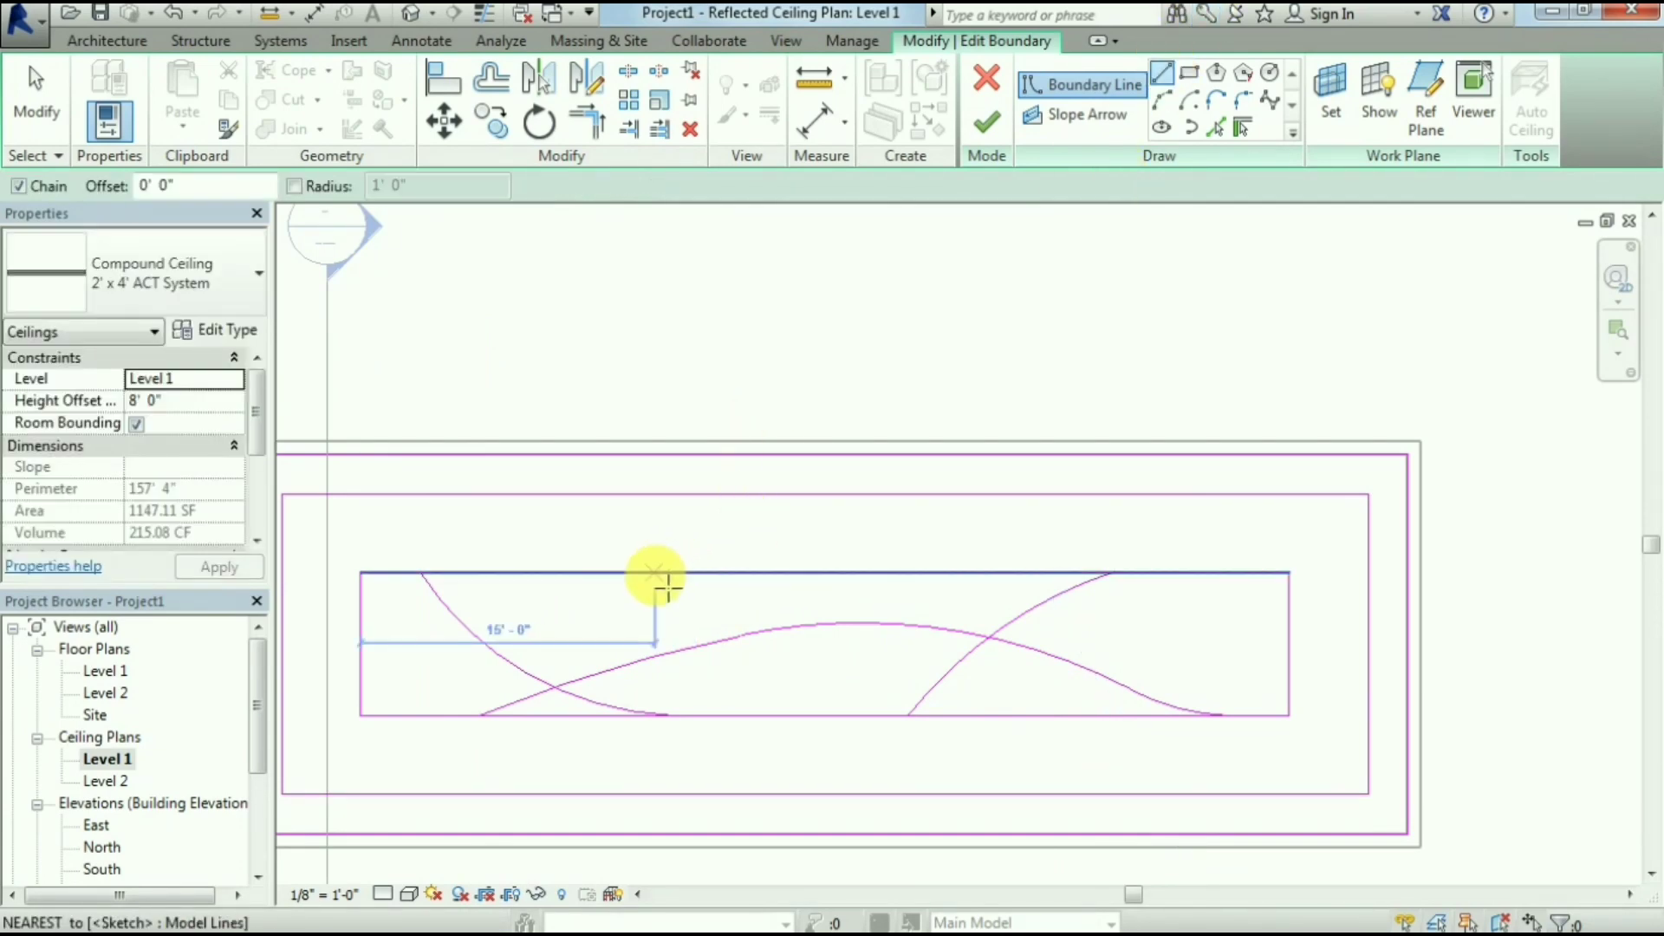
{"action": "left_click", "coordinate": [823, 734]}
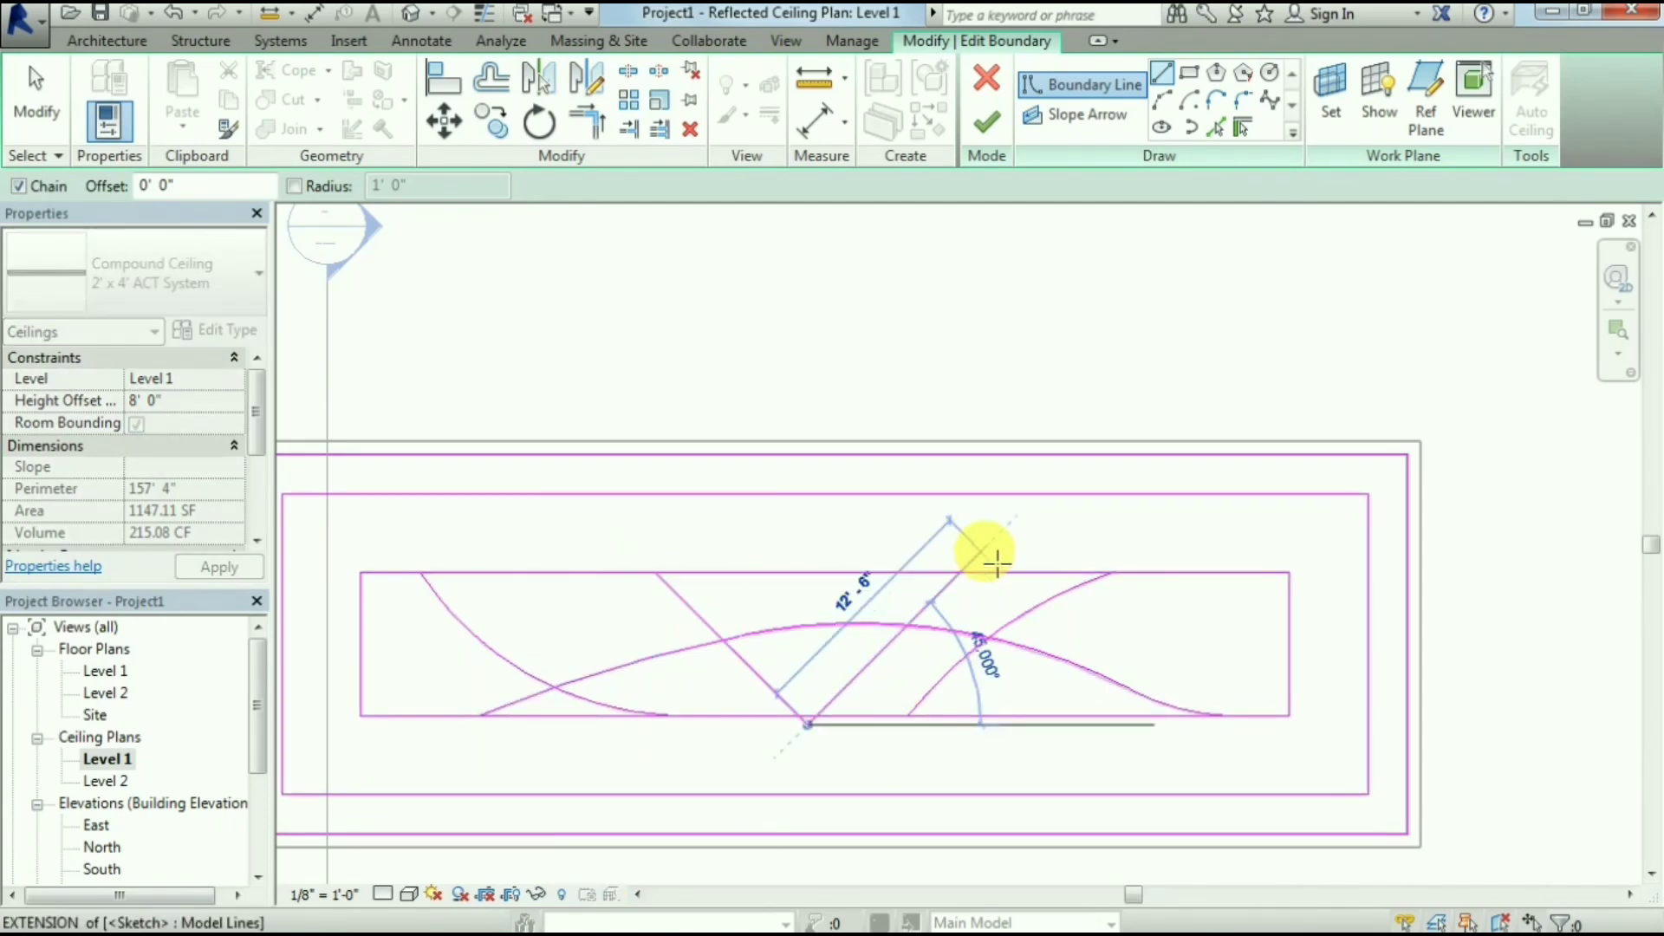
{"action": "key", "text": "Escape"}
{"action": "key", "text": "Escape"}
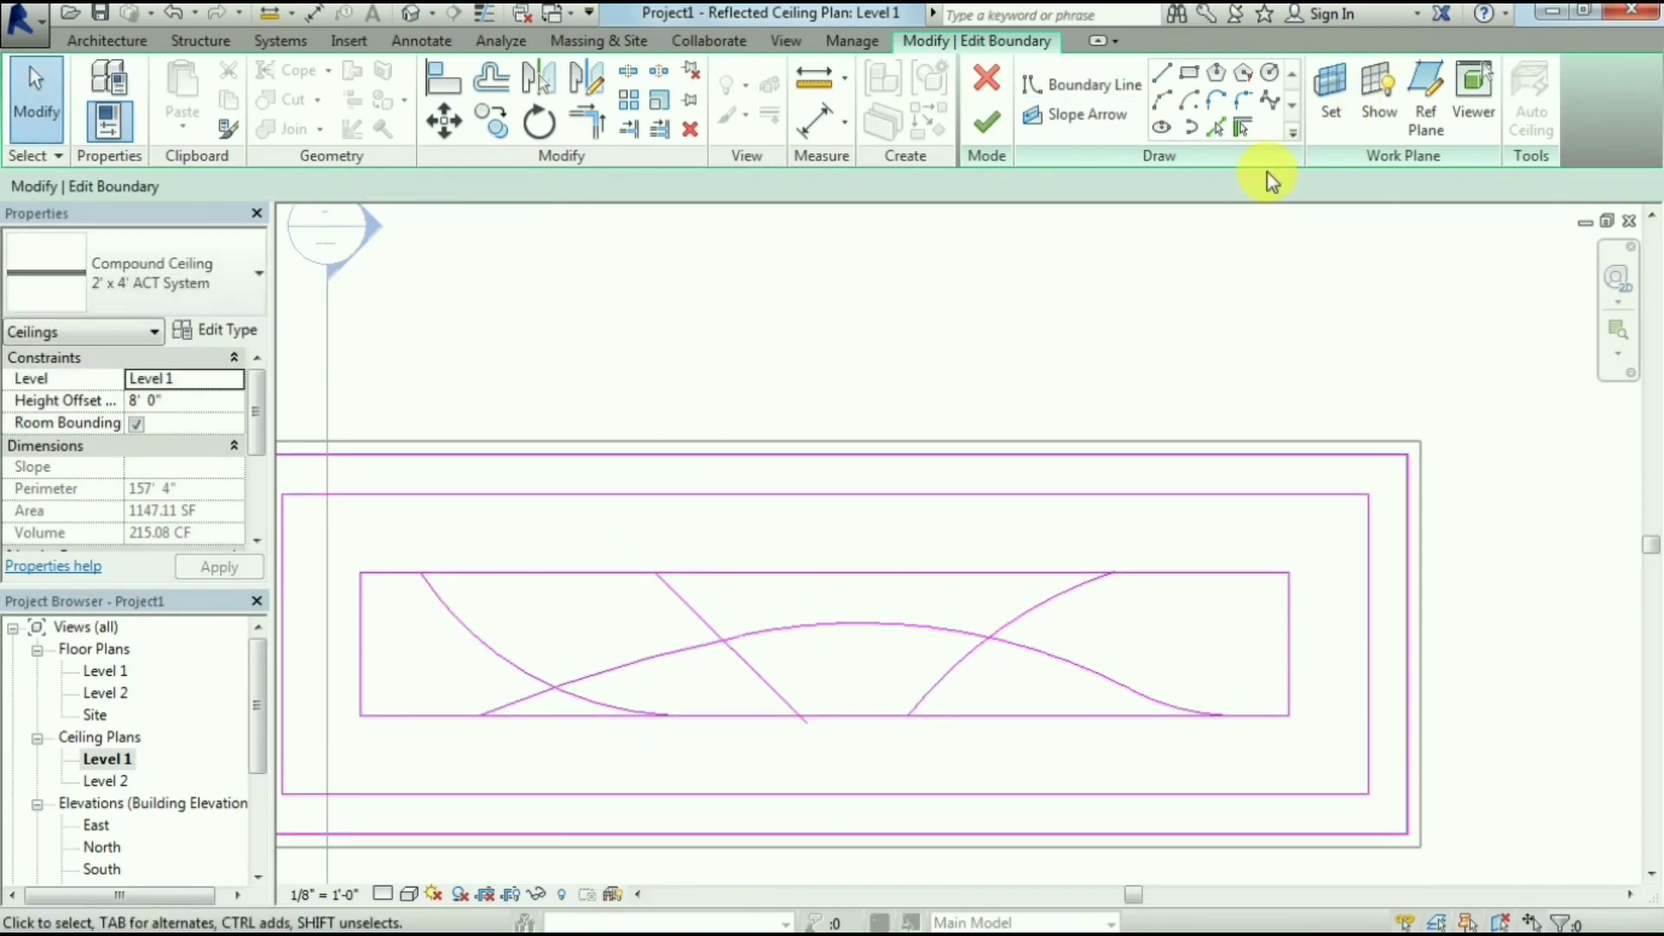
Pick the arcs, long curve segments and diagonal to create 6" offset copies beside each
{"action": "left_click", "coordinate": [1218, 124]}
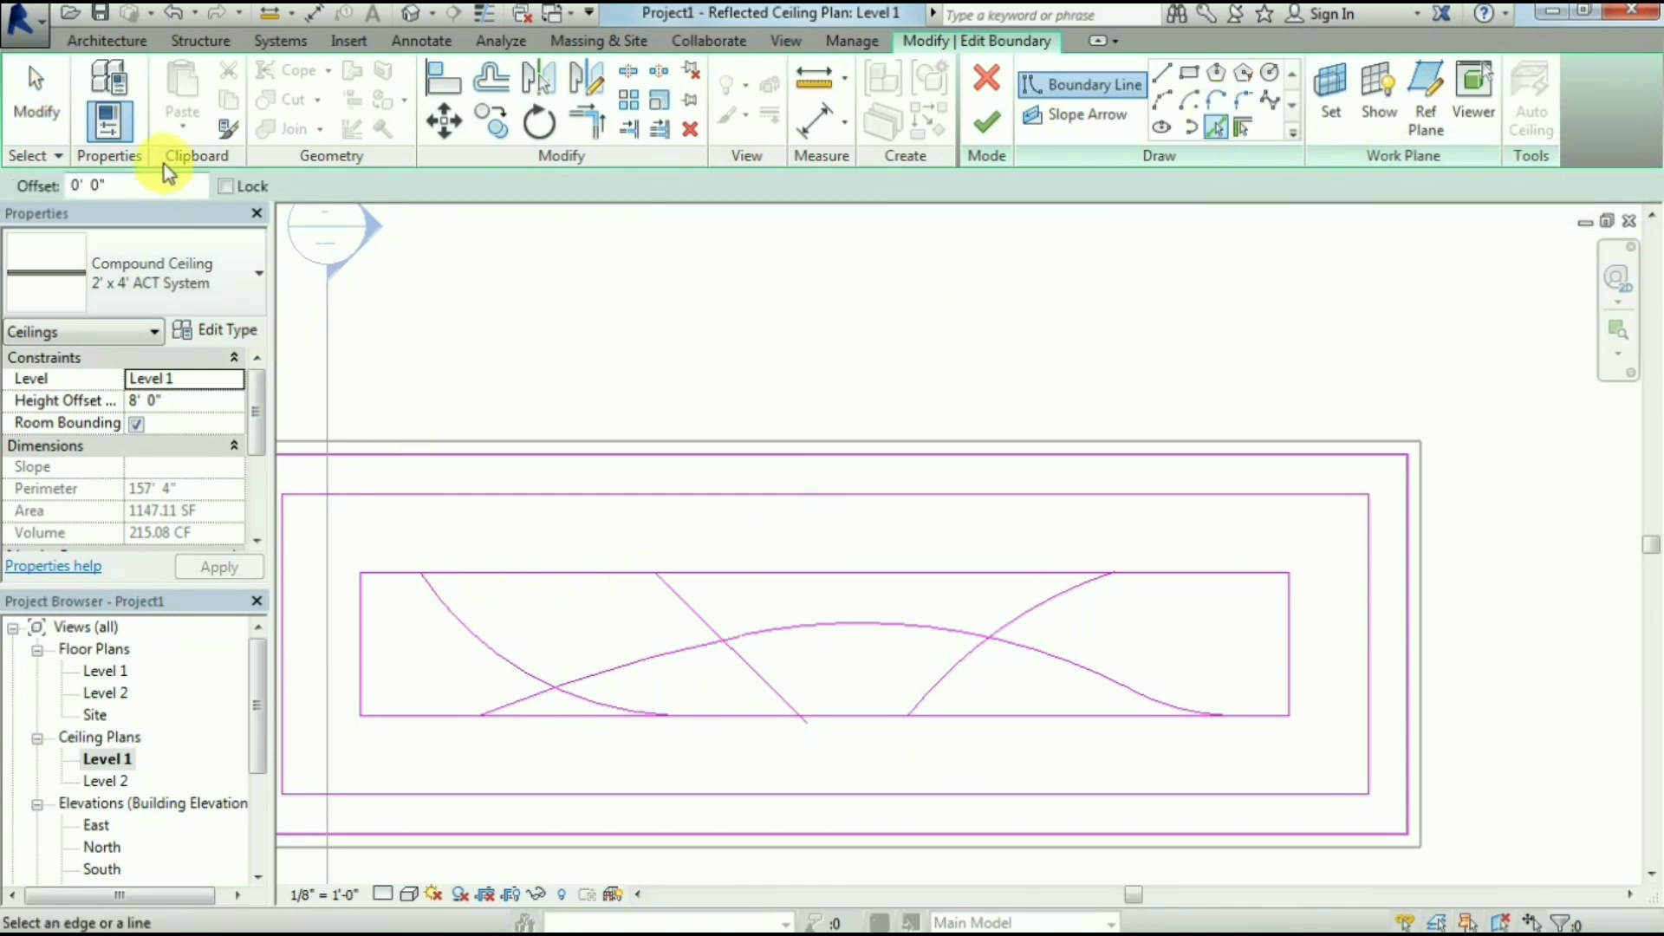
{"action": "type", "text": "6"}
{"action": "left_click", "coordinate": [470, 631]}
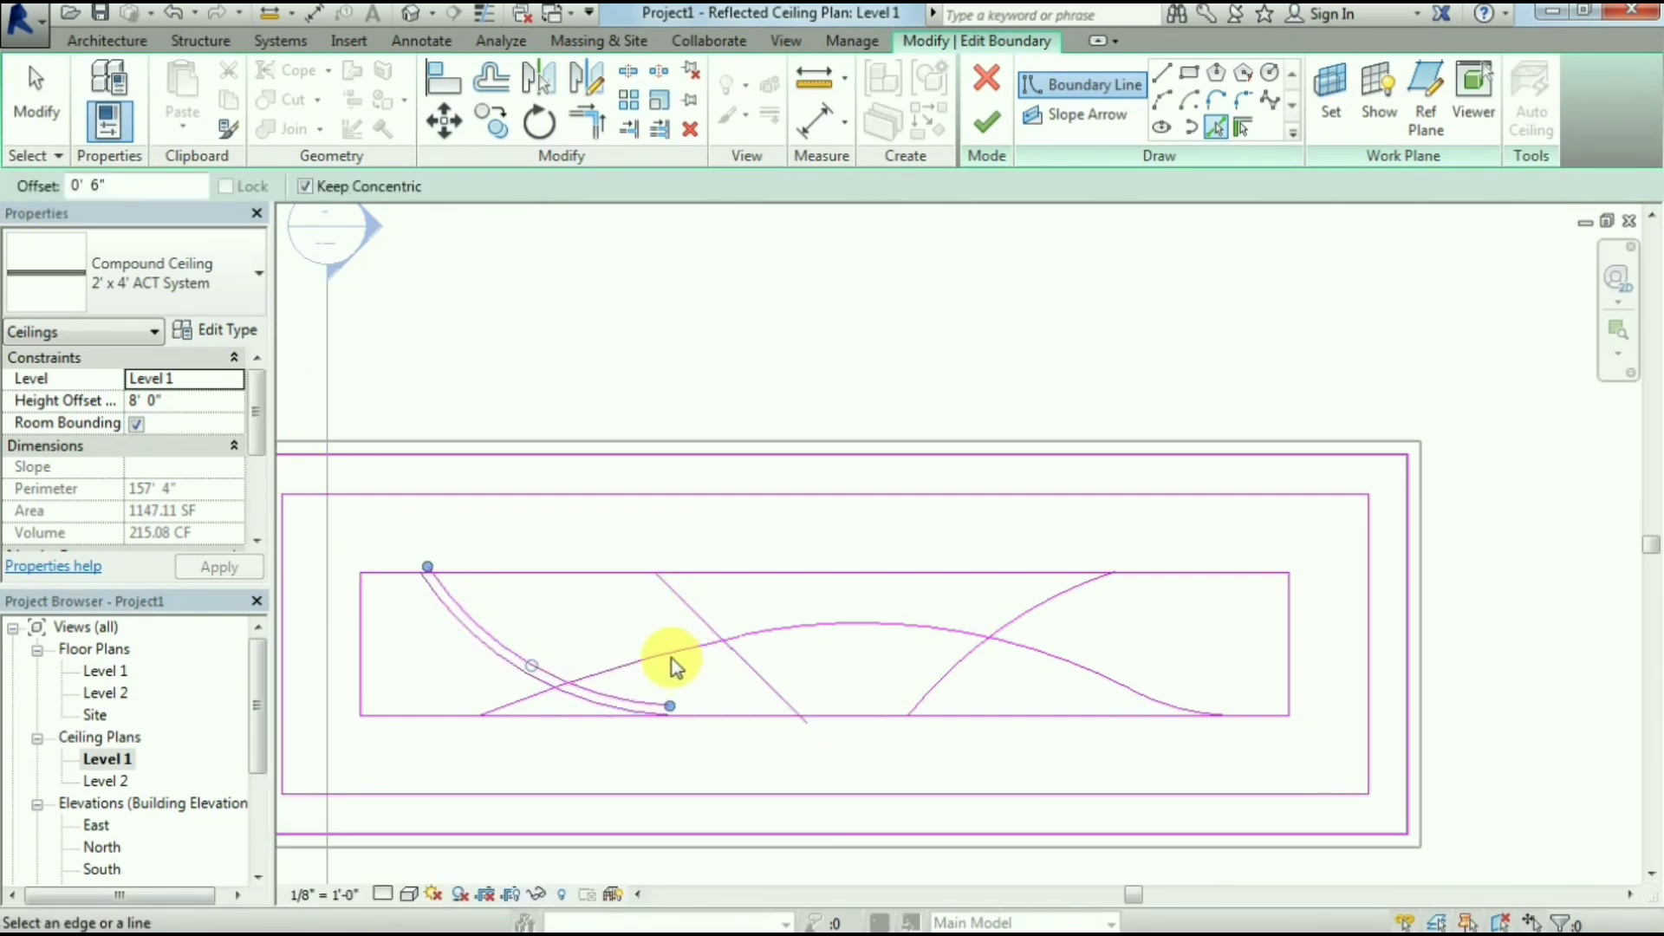
{"action": "left_click", "coordinate": [672, 657]}
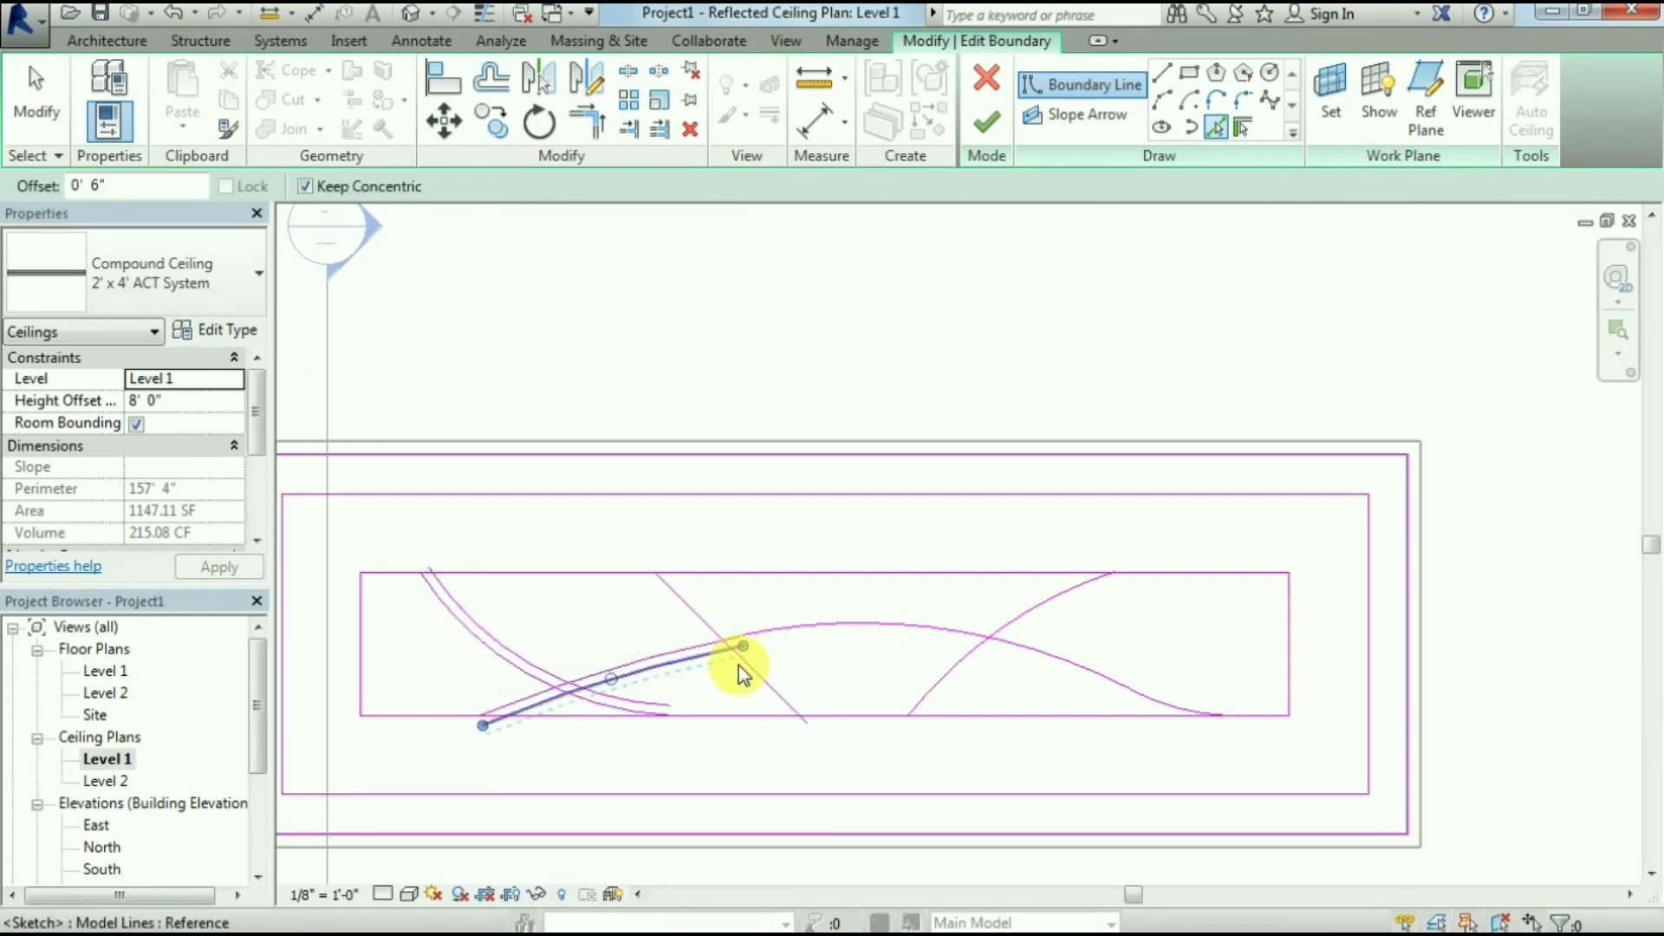
{"action": "left_click", "coordinate": [824, 640]}
{"action": "left_click", "coordinate": [1164, 716]}
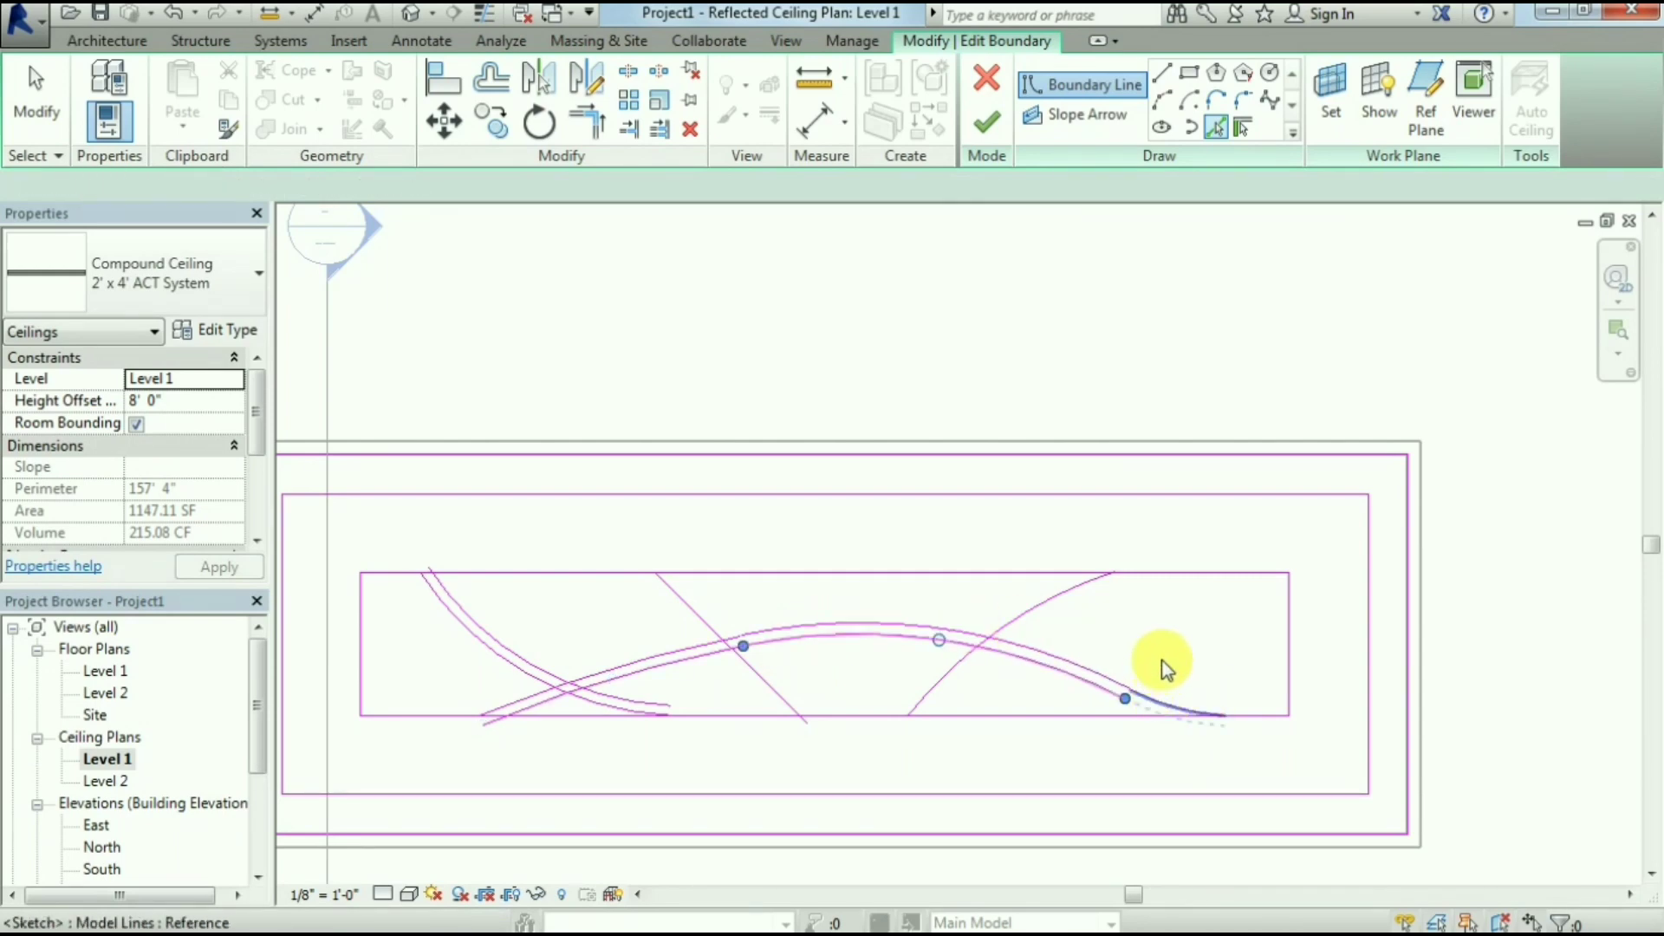
{"action": "left_click", "coordinate": [693, 603]}
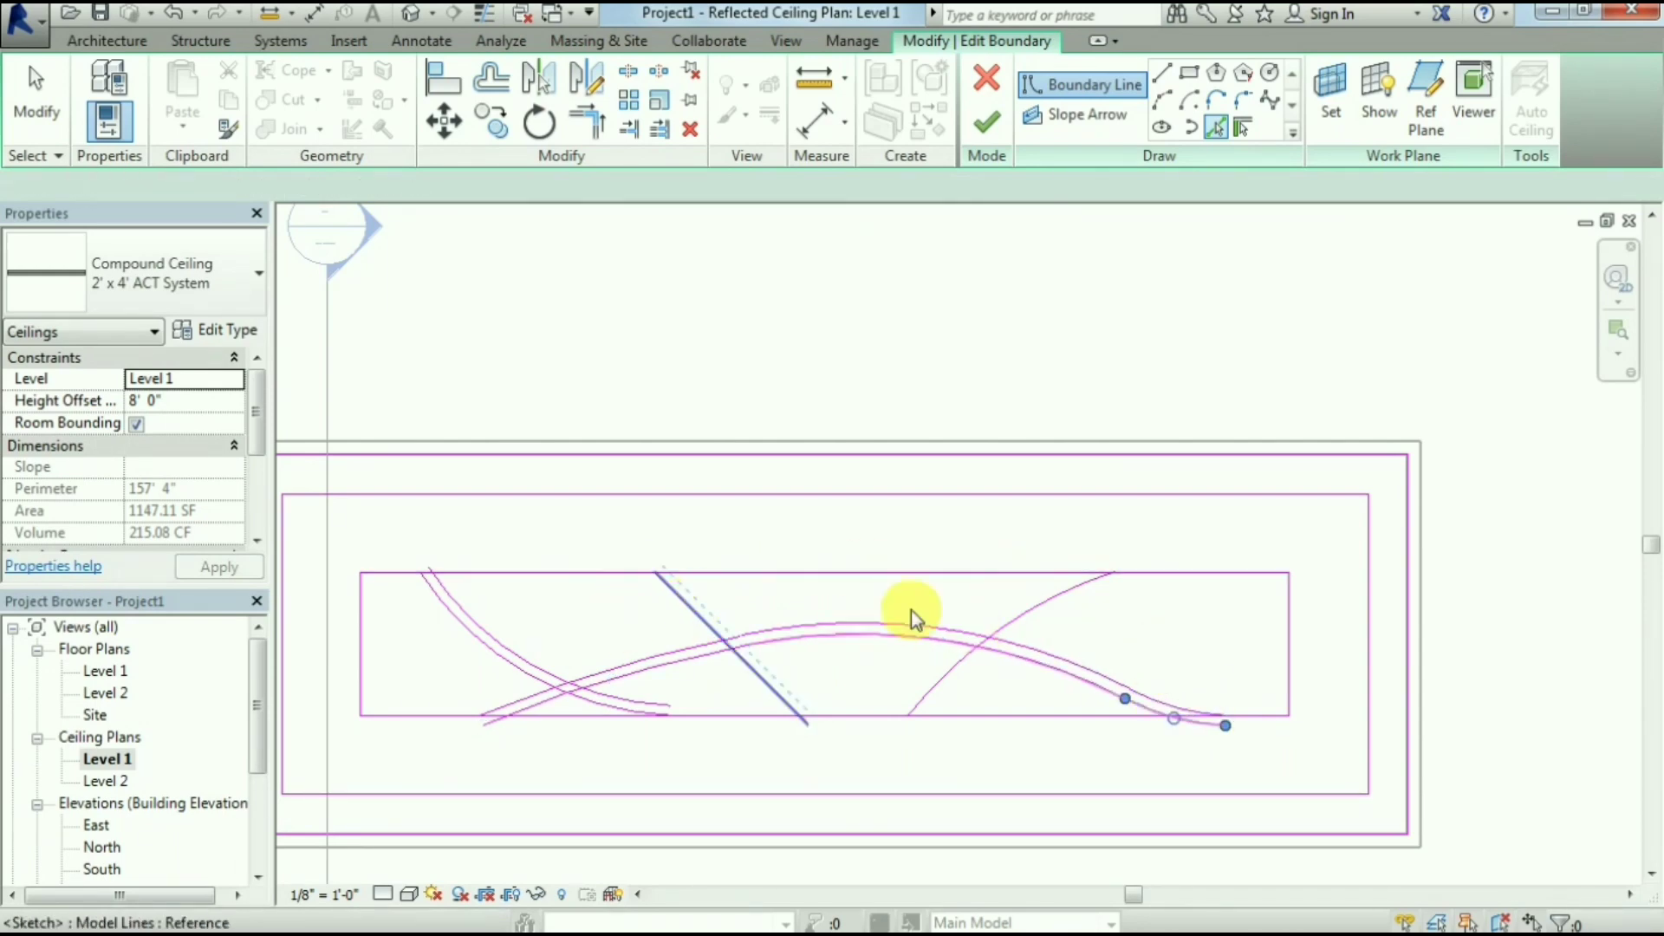
{"action": "left_click", "coordinate": [1038, 614]}
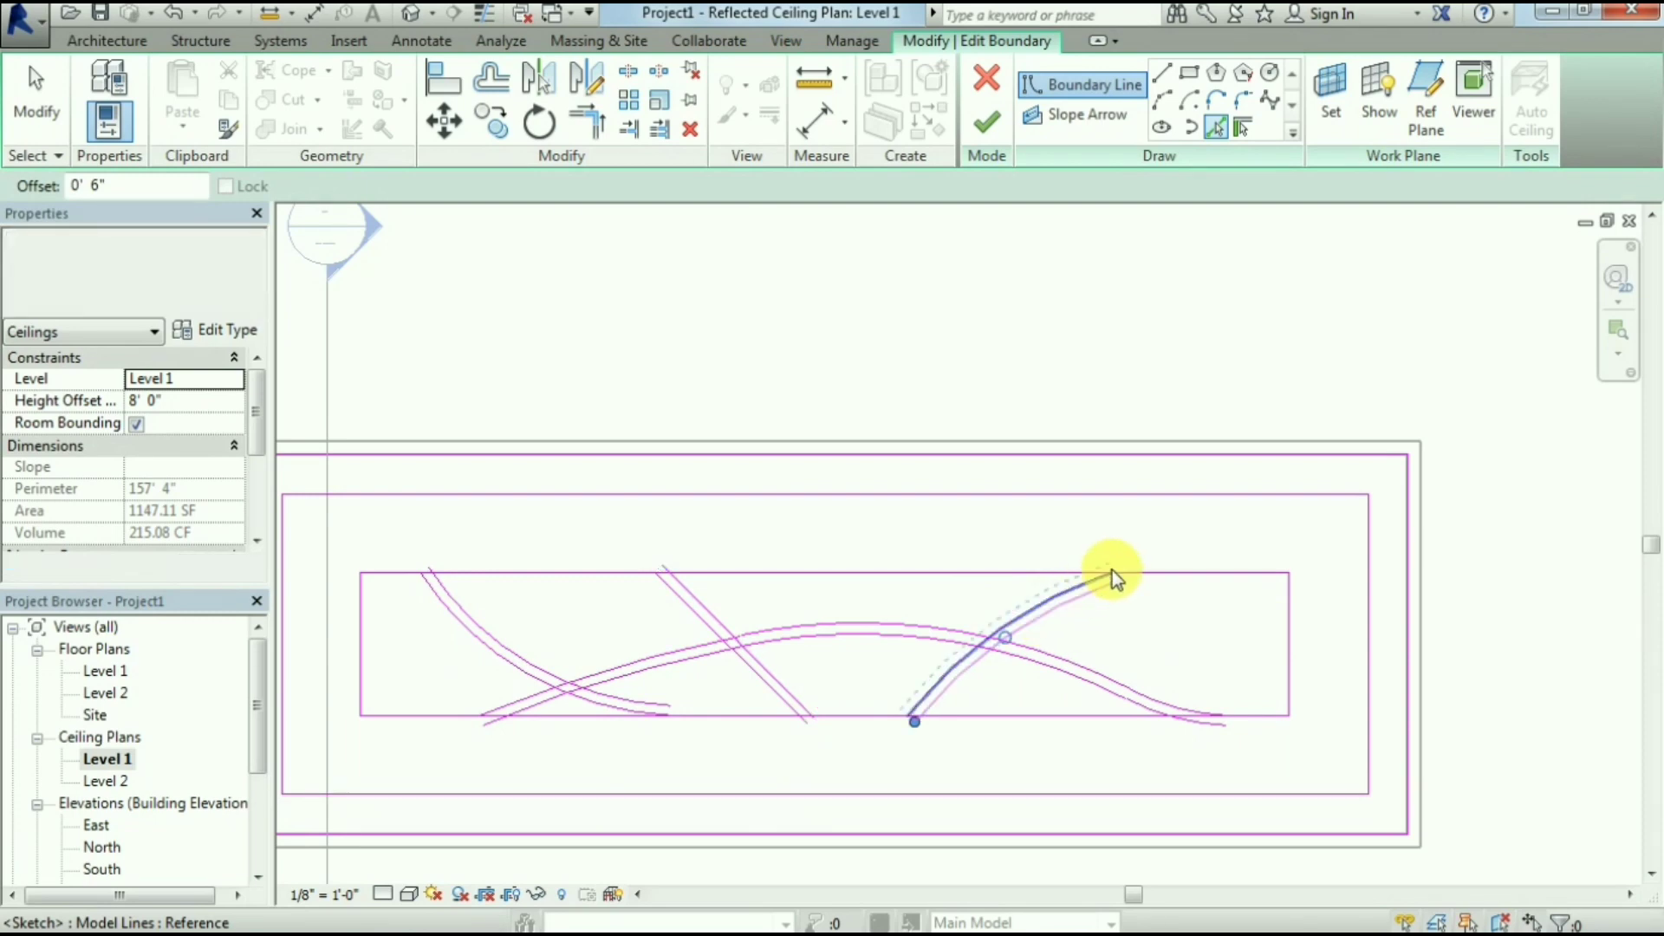
Stretch the right arc's offset copy so its end reaches the rectangle's top edge
{"action": "scroll", "coordinate": [1161, 537], "scroll_direction": "up", "scroll_amount": 2}
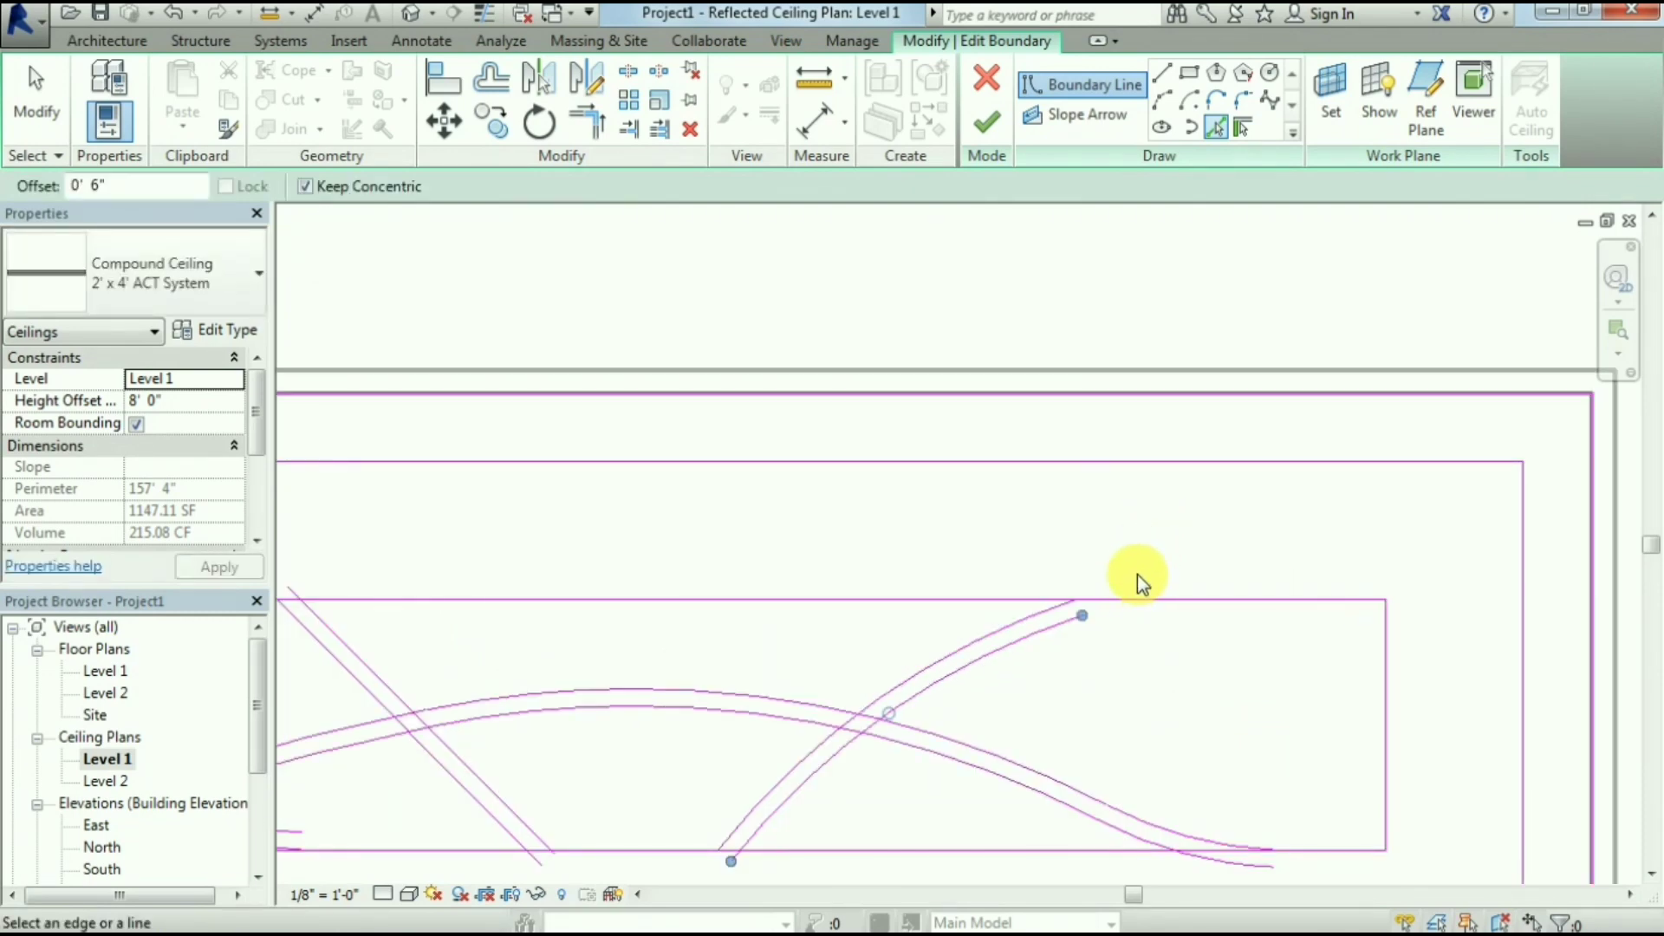
{"action": "scroll", "coordinate": [1145, 577], "scroll_direction": "up", "scroll_amount": 2}
{"action": "left_click_drag", "start_coordinate": [1038, 646], "coordinate": [1134, 617]}
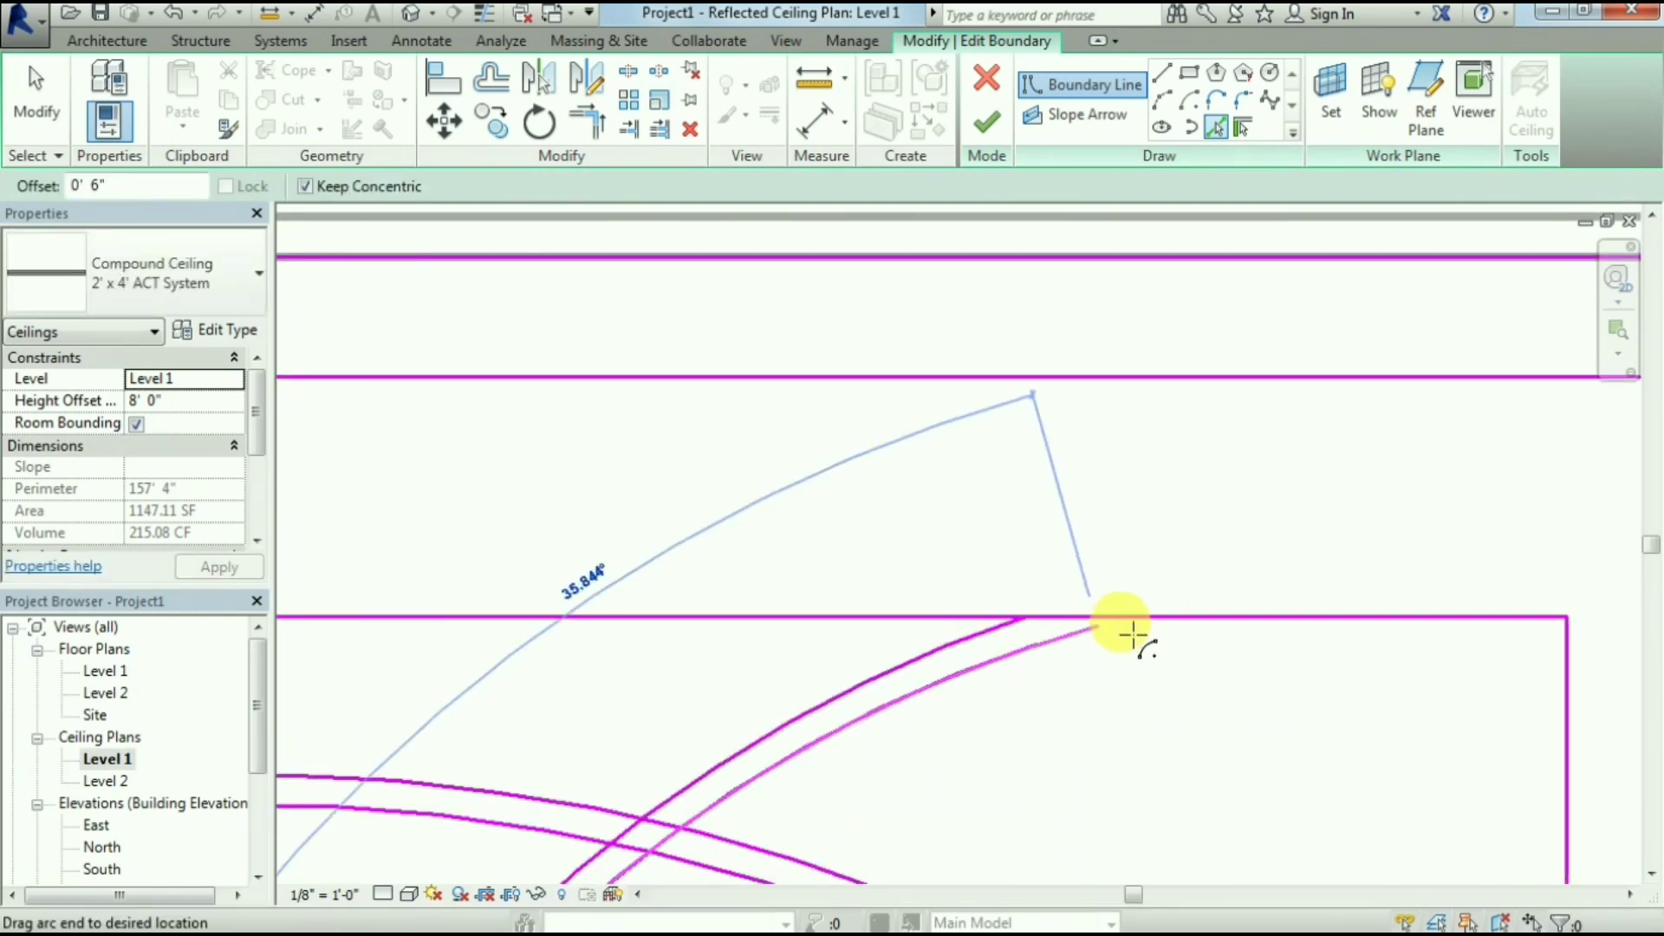
{"action": "scroll", "coordinate": [1064, 659], "scroll_direction": "down", "scroll_amount": 4}
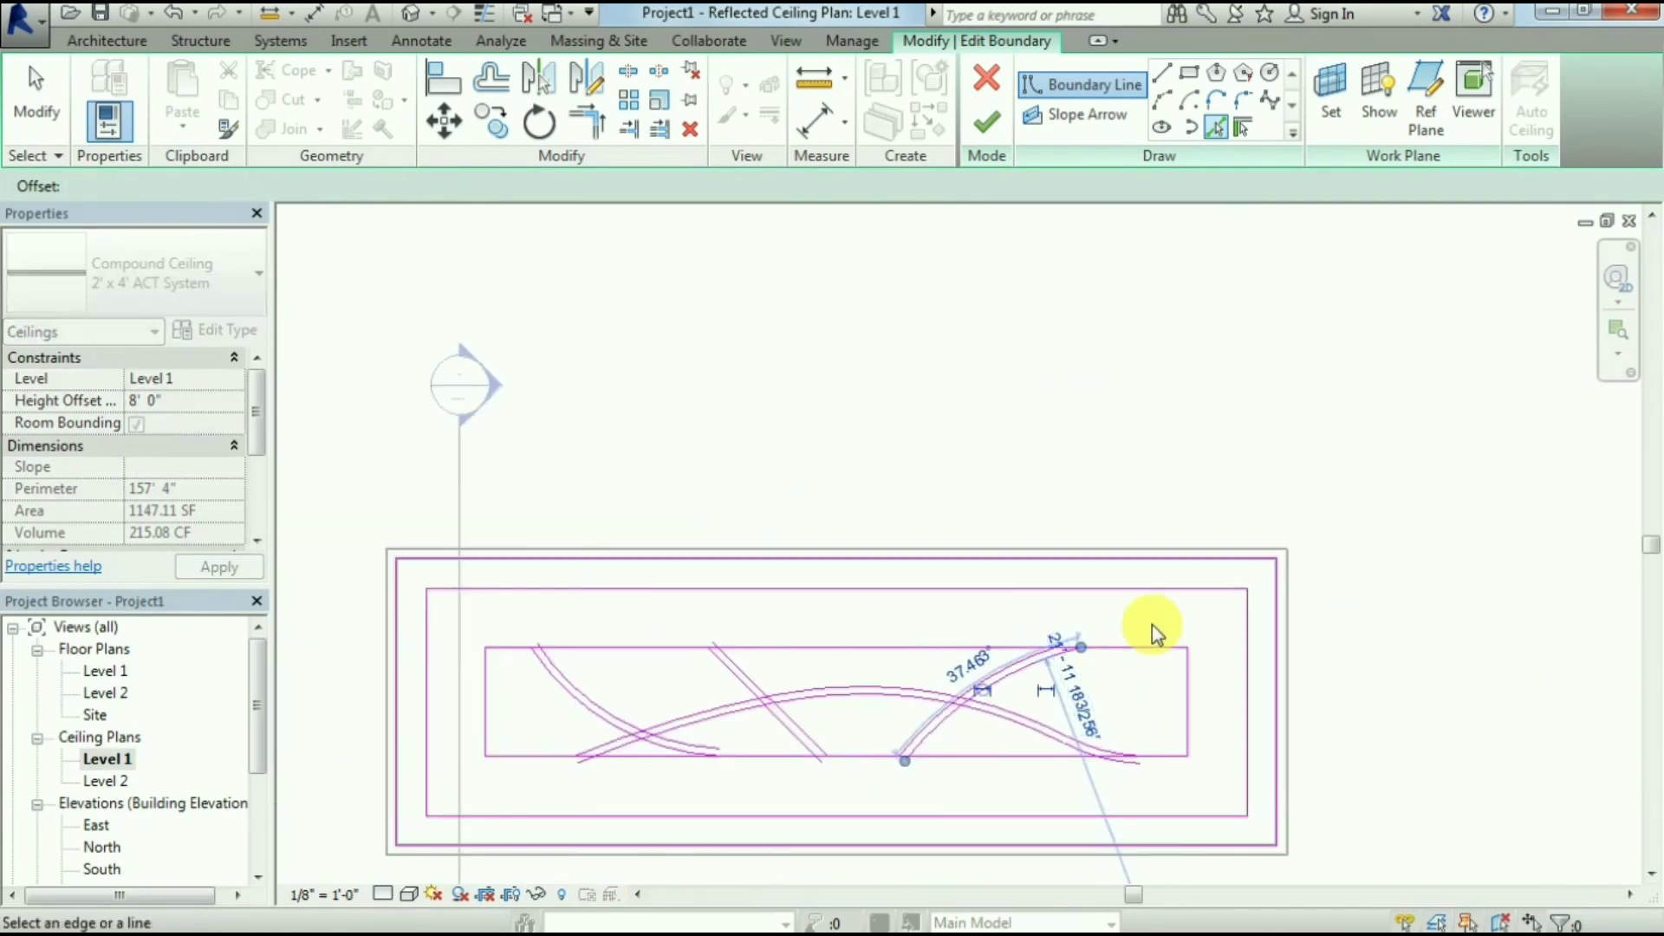
{"action": "scroll", "coordinate": [749, 771], "scroll_direction": "up", "scroll_amount": 3}
{"action": "scroll", "coordinate": [511, 490], "scroll_direction": "down", "scroll_amount": 2}
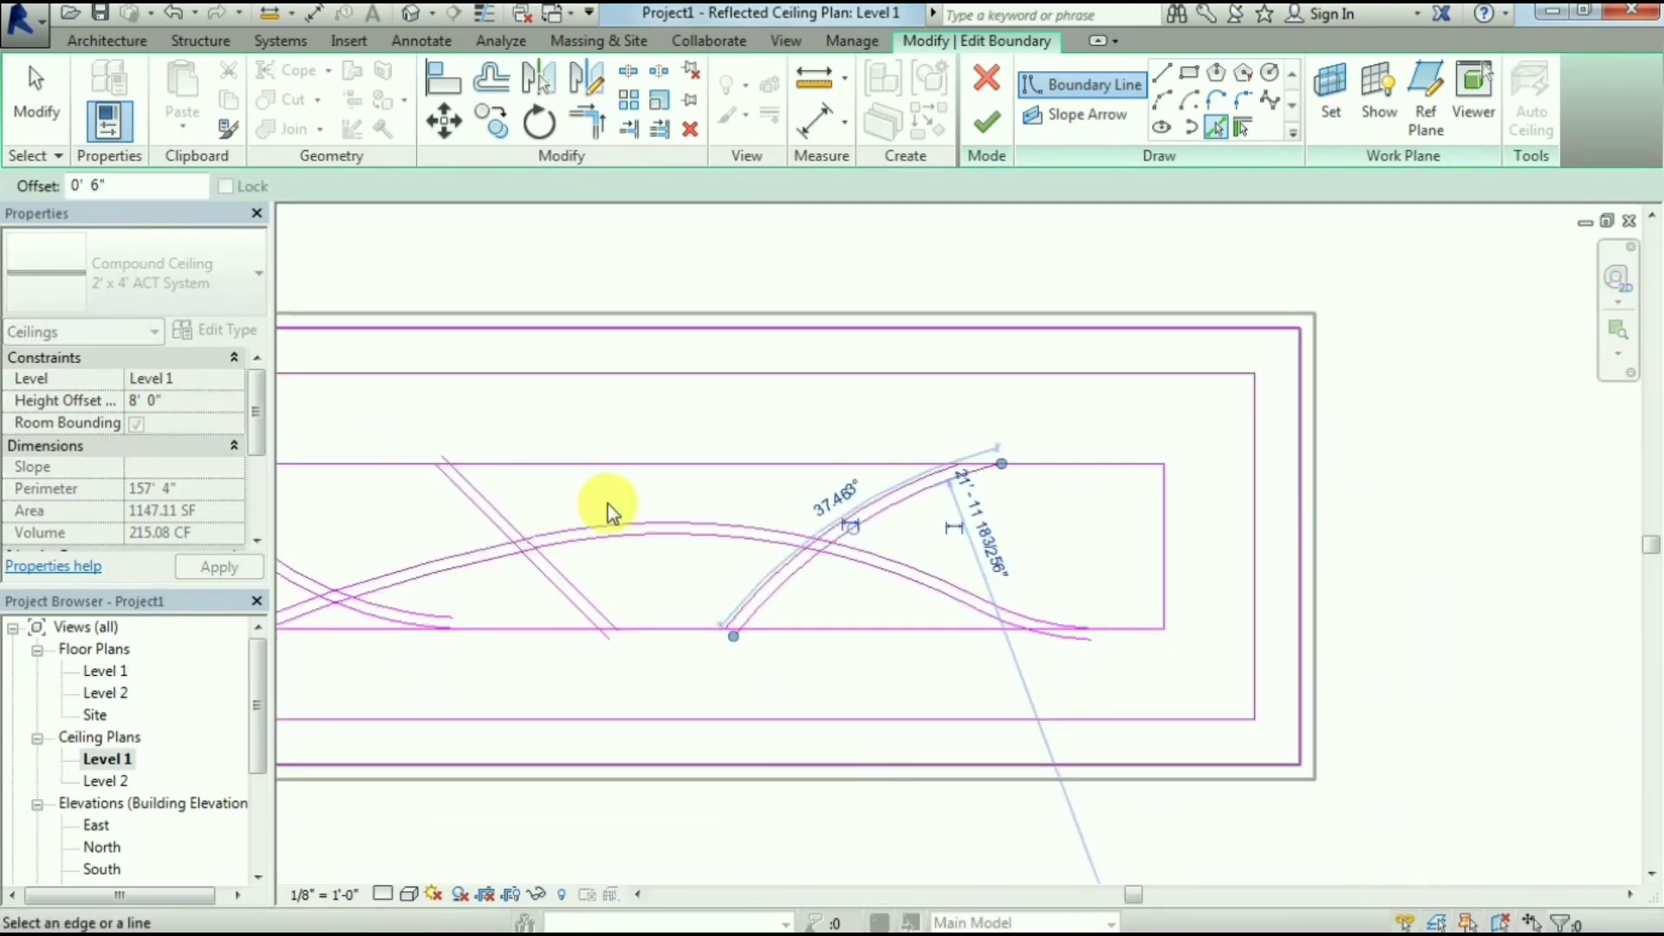
{"action": "scroll", "coordinate": [465, 572], "scroll_direction": "up", "scroll_amount": 2}
{"action": "scroll", "coordinate": [594, 632], "scroll_direction": "up", "scroll_amount": 2}
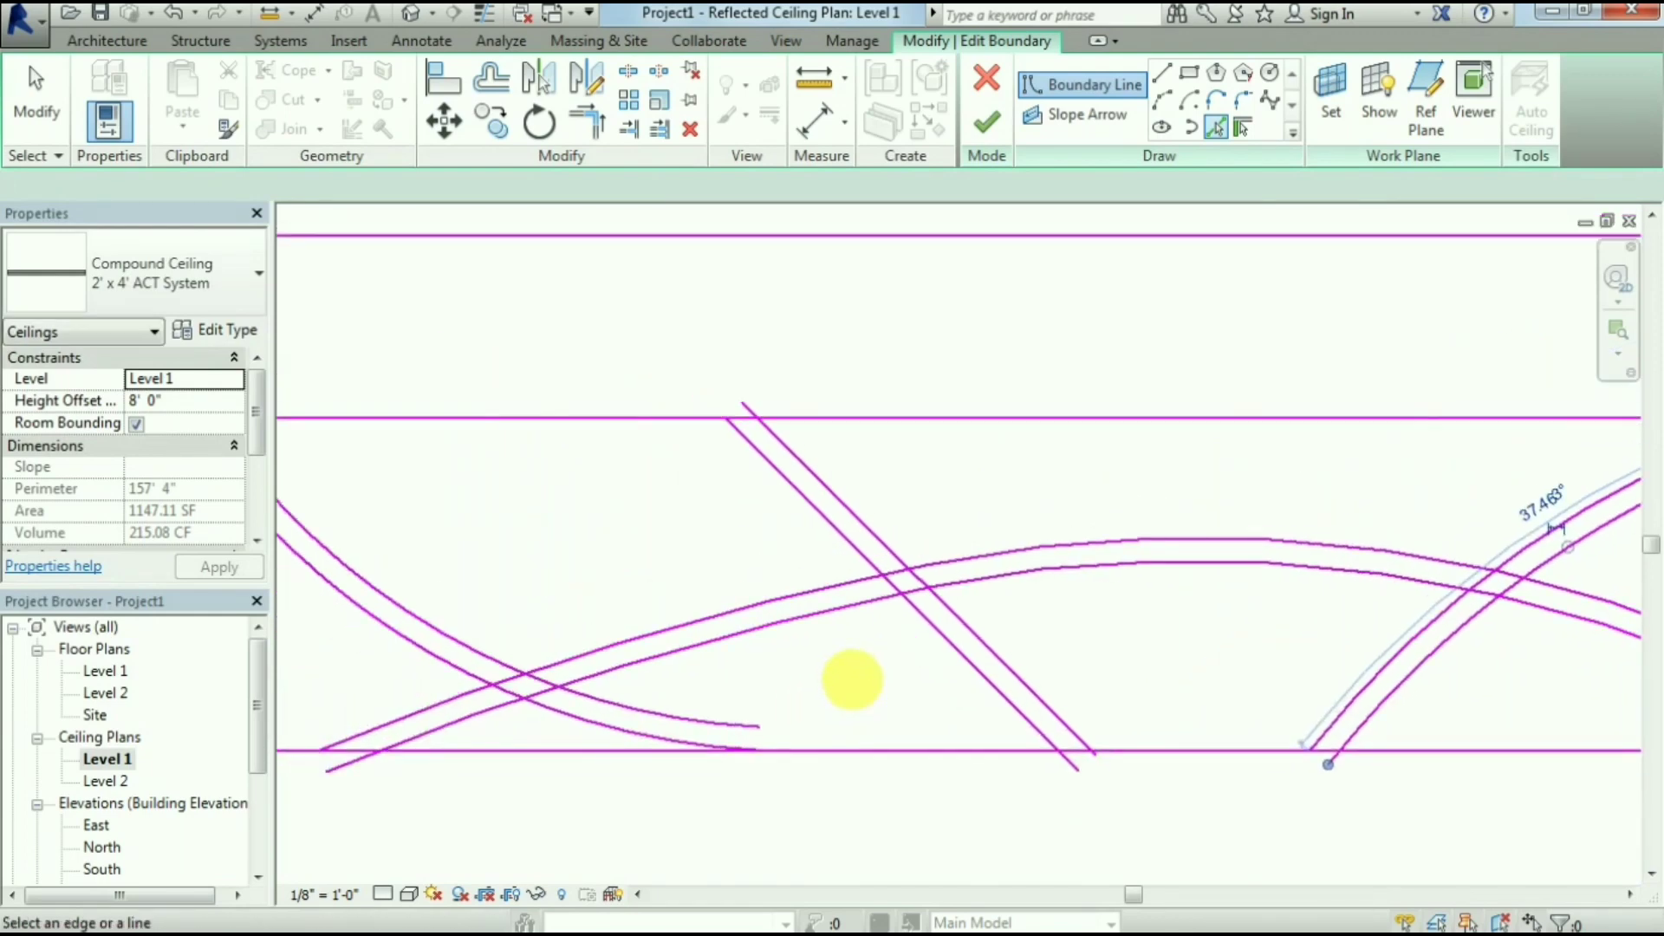
{"action": "scroll", "coordinate": [620, 627], "scroll_direction": "down", "scroll_amount": 2}
{"action": "scroll", "coordinate": [378, 520], "scroll_direction": "up", "scroll_amount": 1}
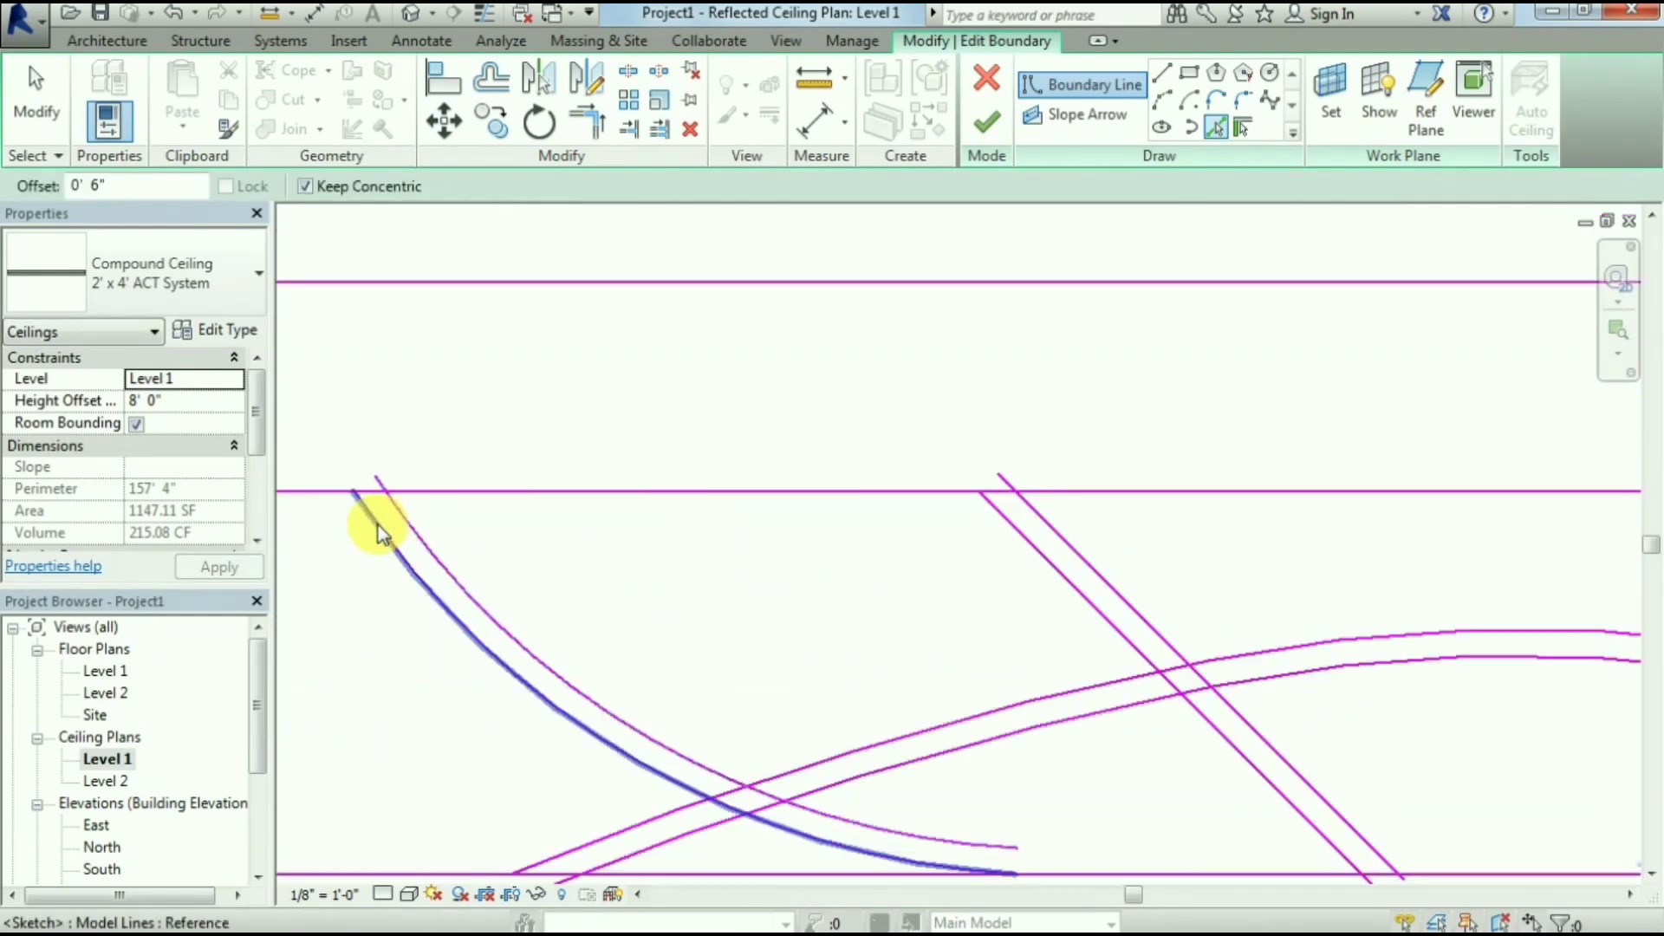
{"action": "scroll", "coordinate": [378, 531], "scroll_direction": "up", "scroll_amount": 1}
{"action": "scroll", "coordinate": [386, 527], "scroll_direction": "down", "scroll_amount": 3}
{"action": "scroll", "coordinate": [643, 684], "scroll_direction": "up", "scroll_amount": 2}
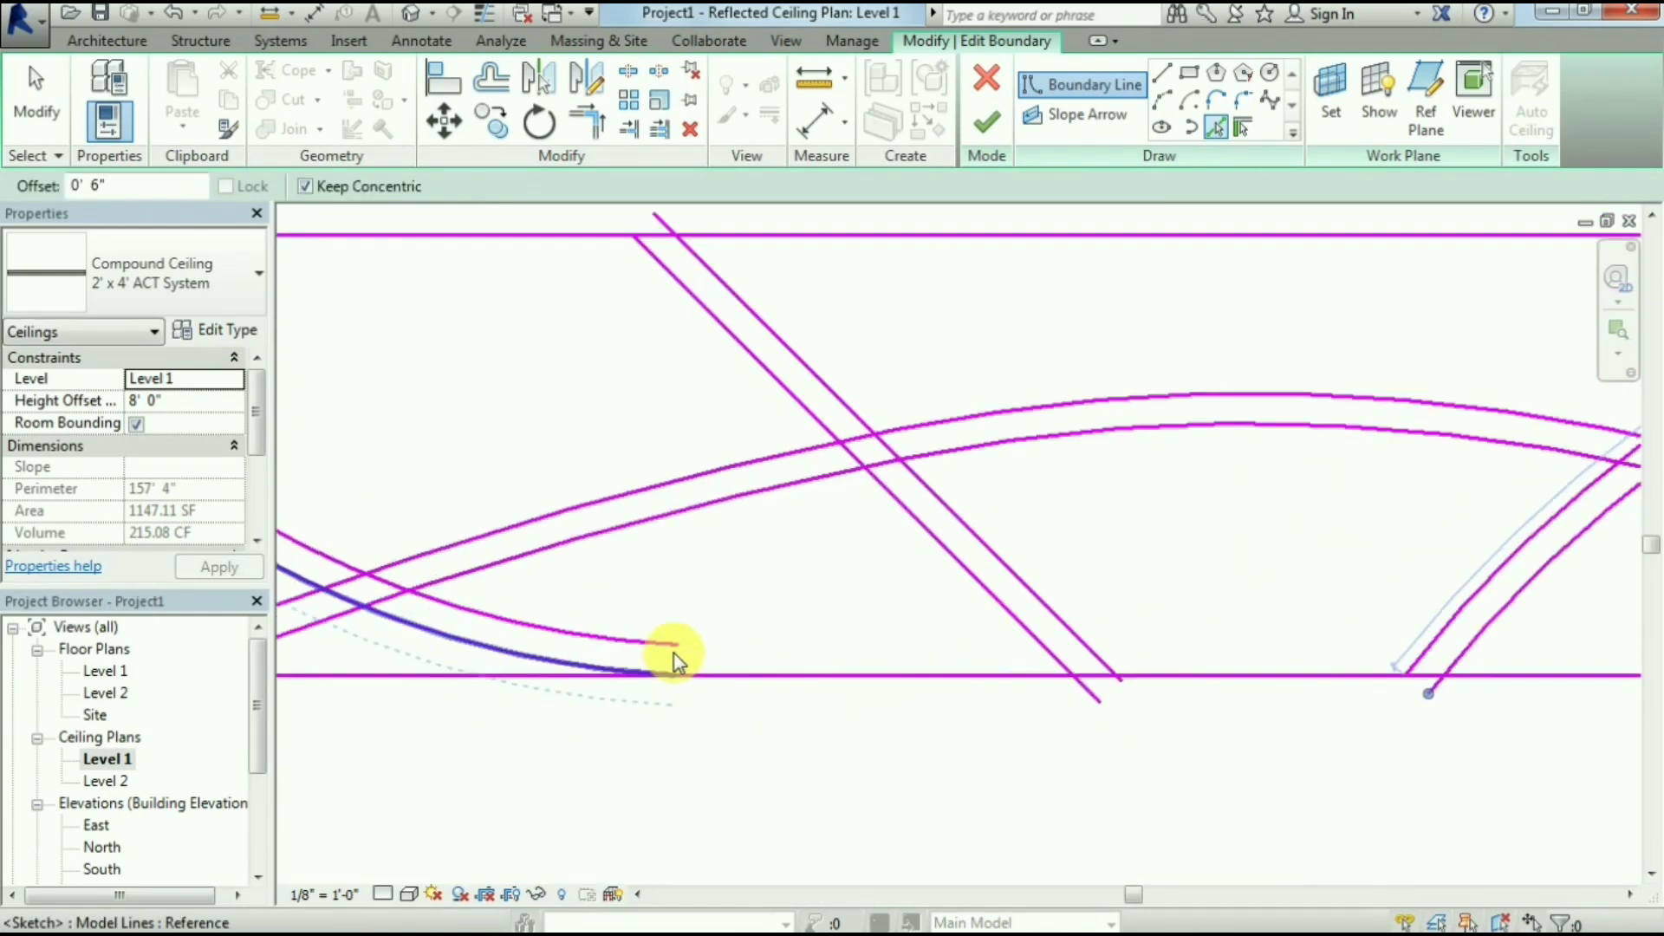
Draw a short line linking the left offset arc's loose end to the inner bottom edge
{"action": "left_click", "coordinate": [1164, 74]}
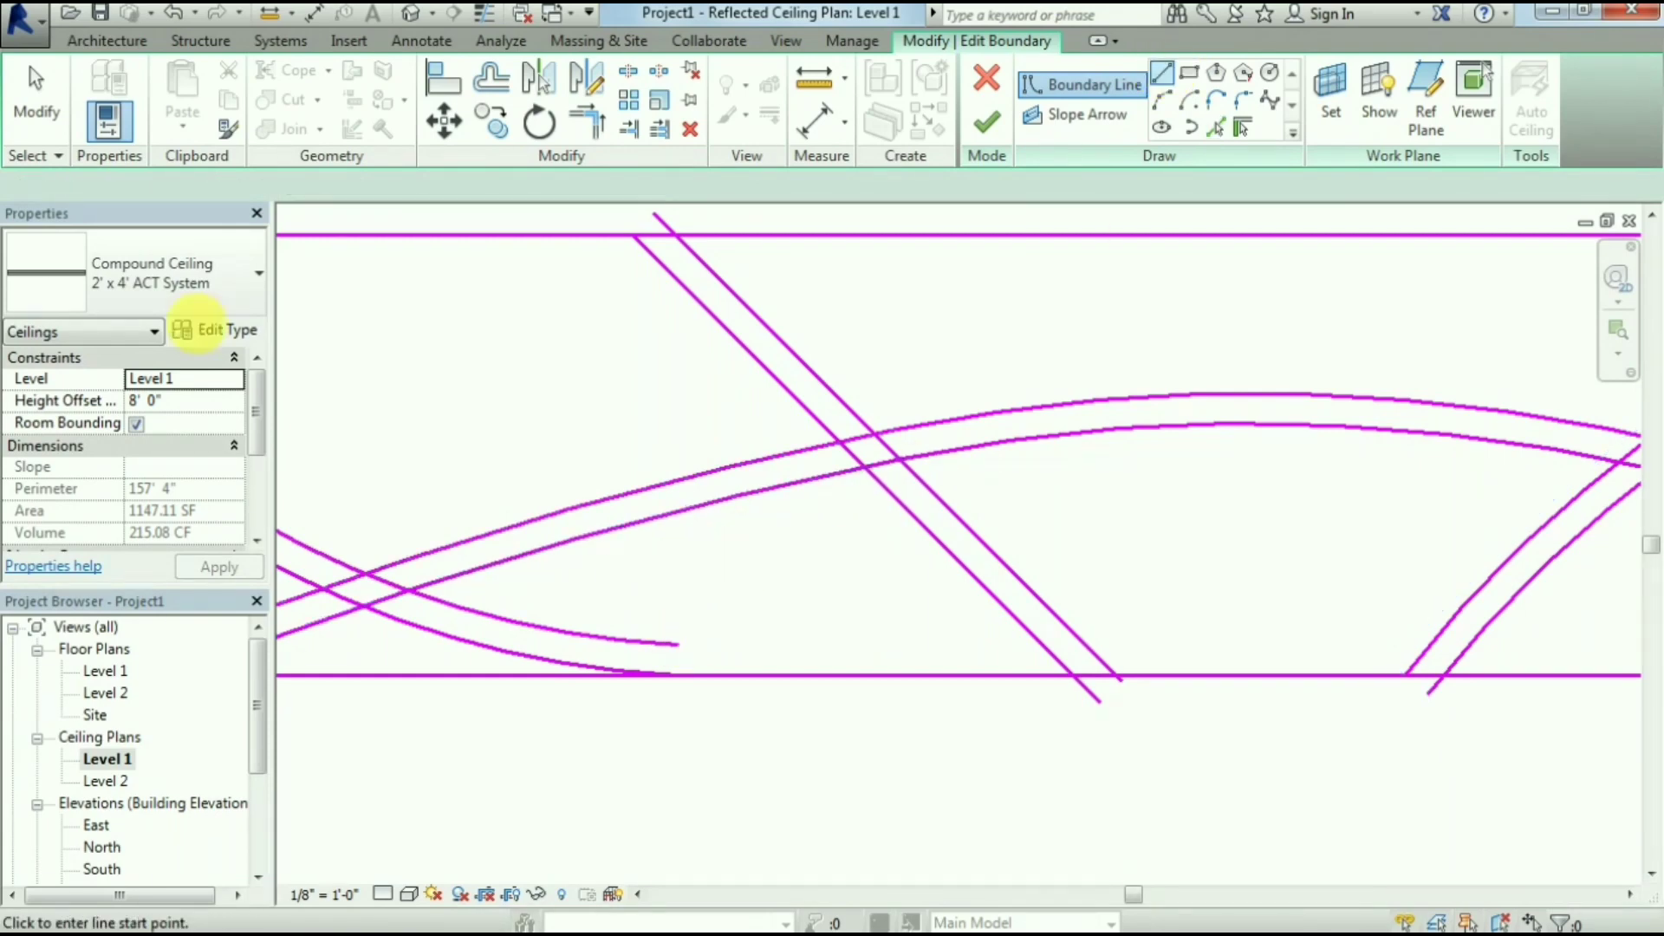
{"action": "left_click", "coordinate": [679, 645]}
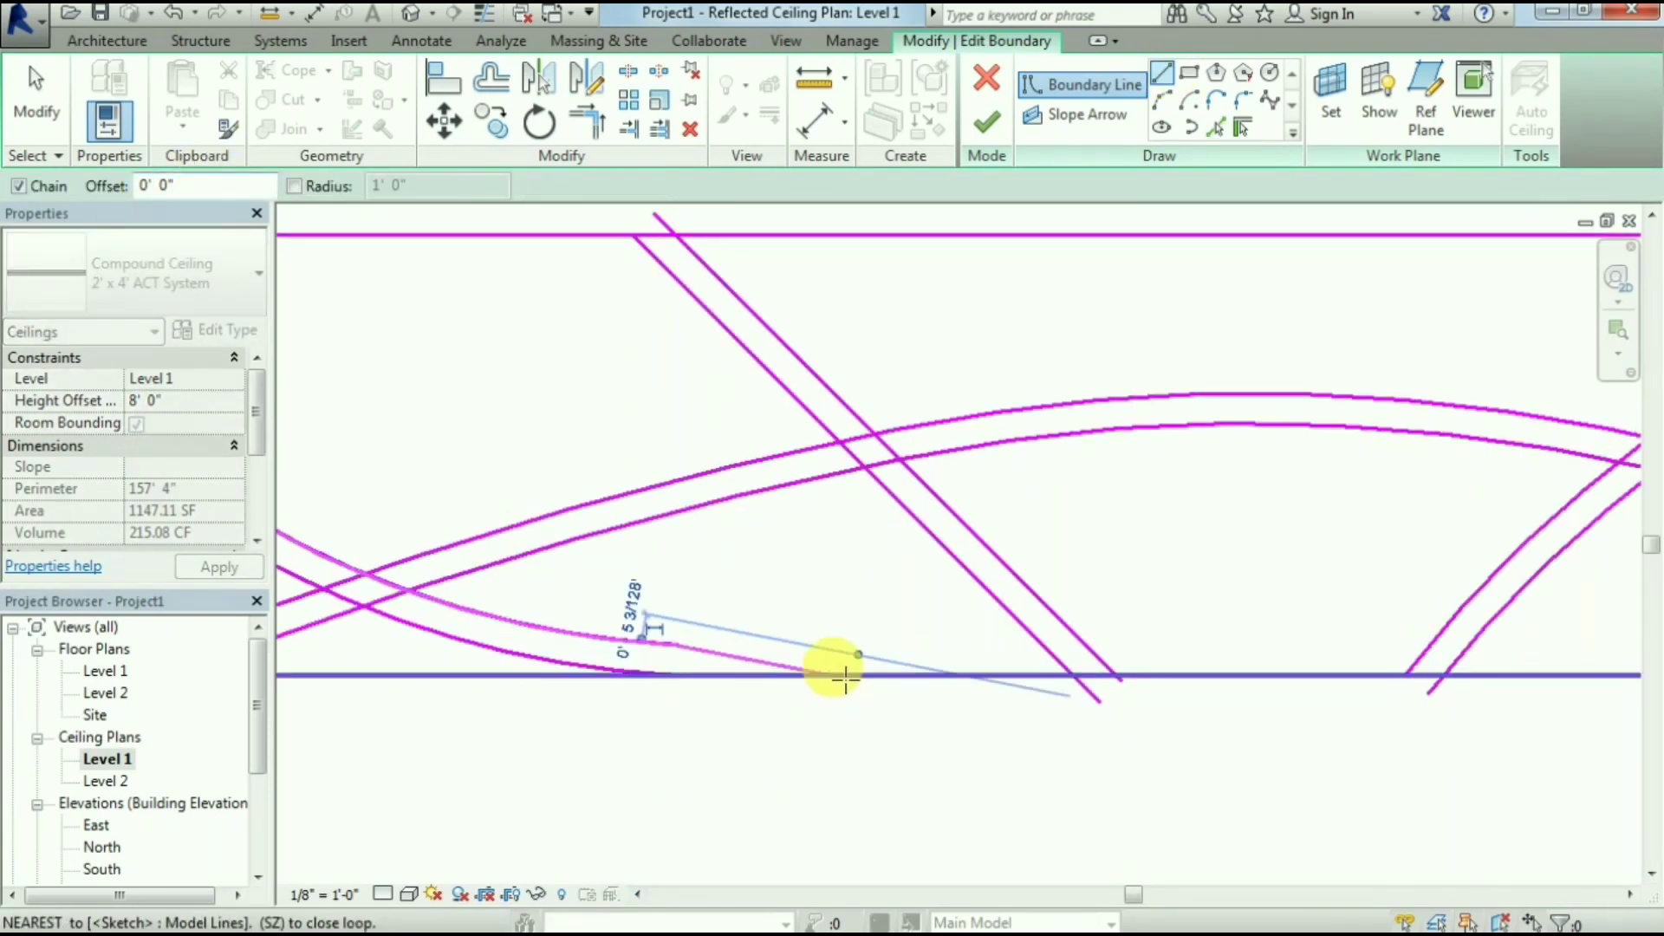
{"action": "key", "text": "Escape"}
{"action": "key", "text": "Escape"}
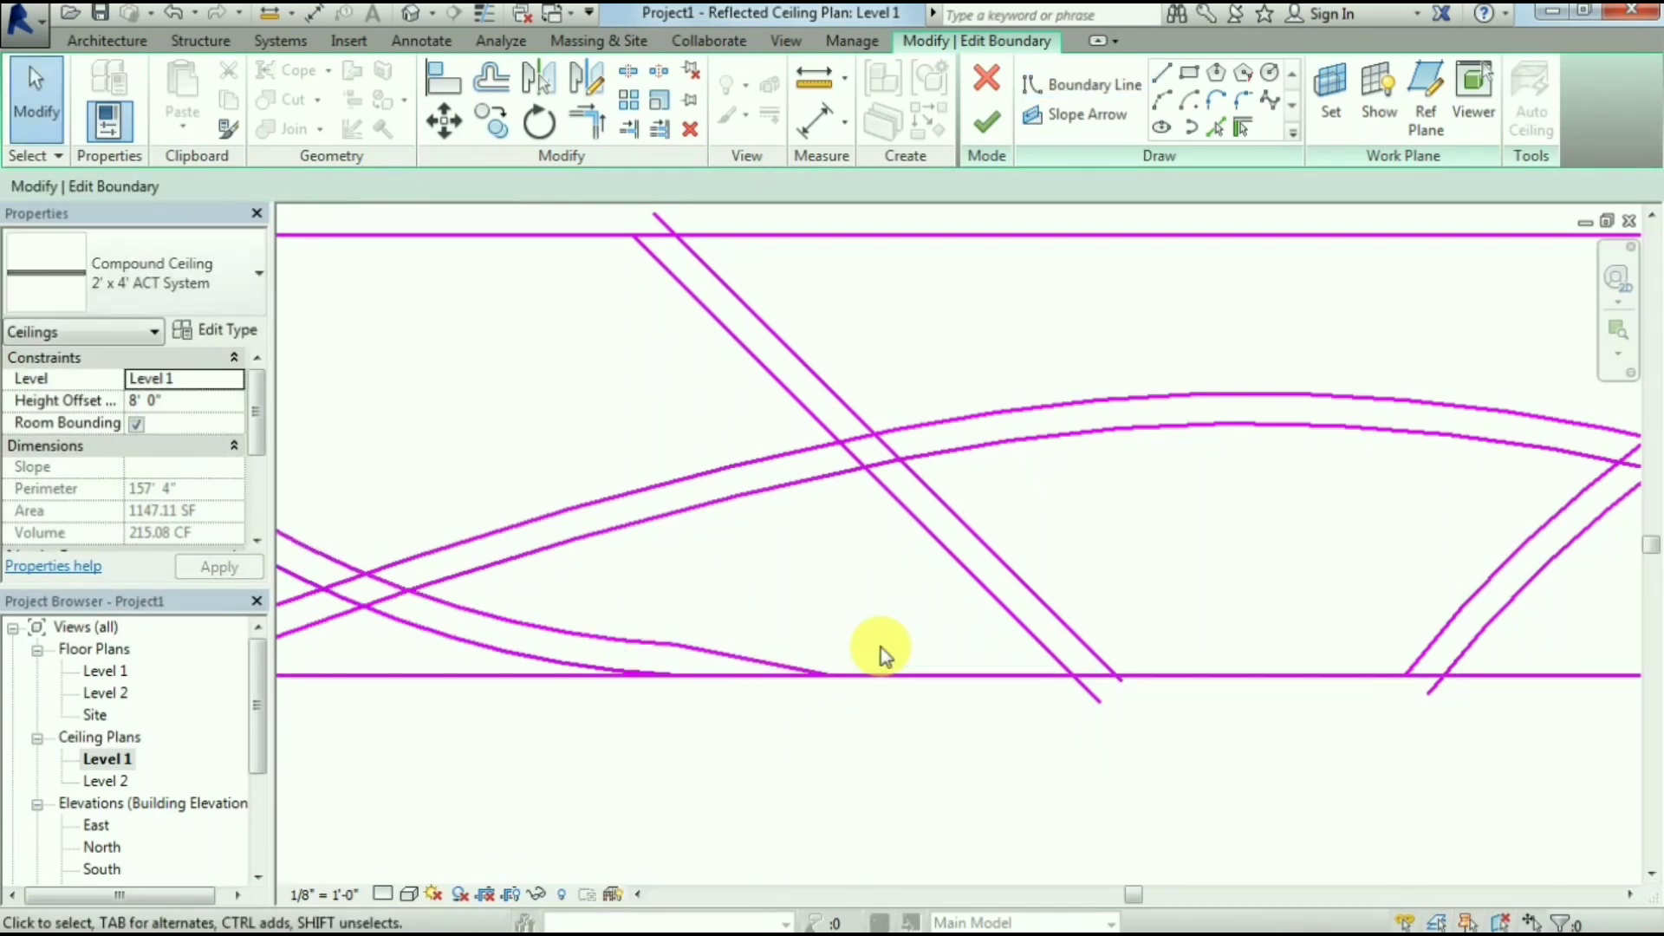
{"action": "scroll", "coordinate": [943, 648], "scroll_direction": "down", "scroll_amount": 3}
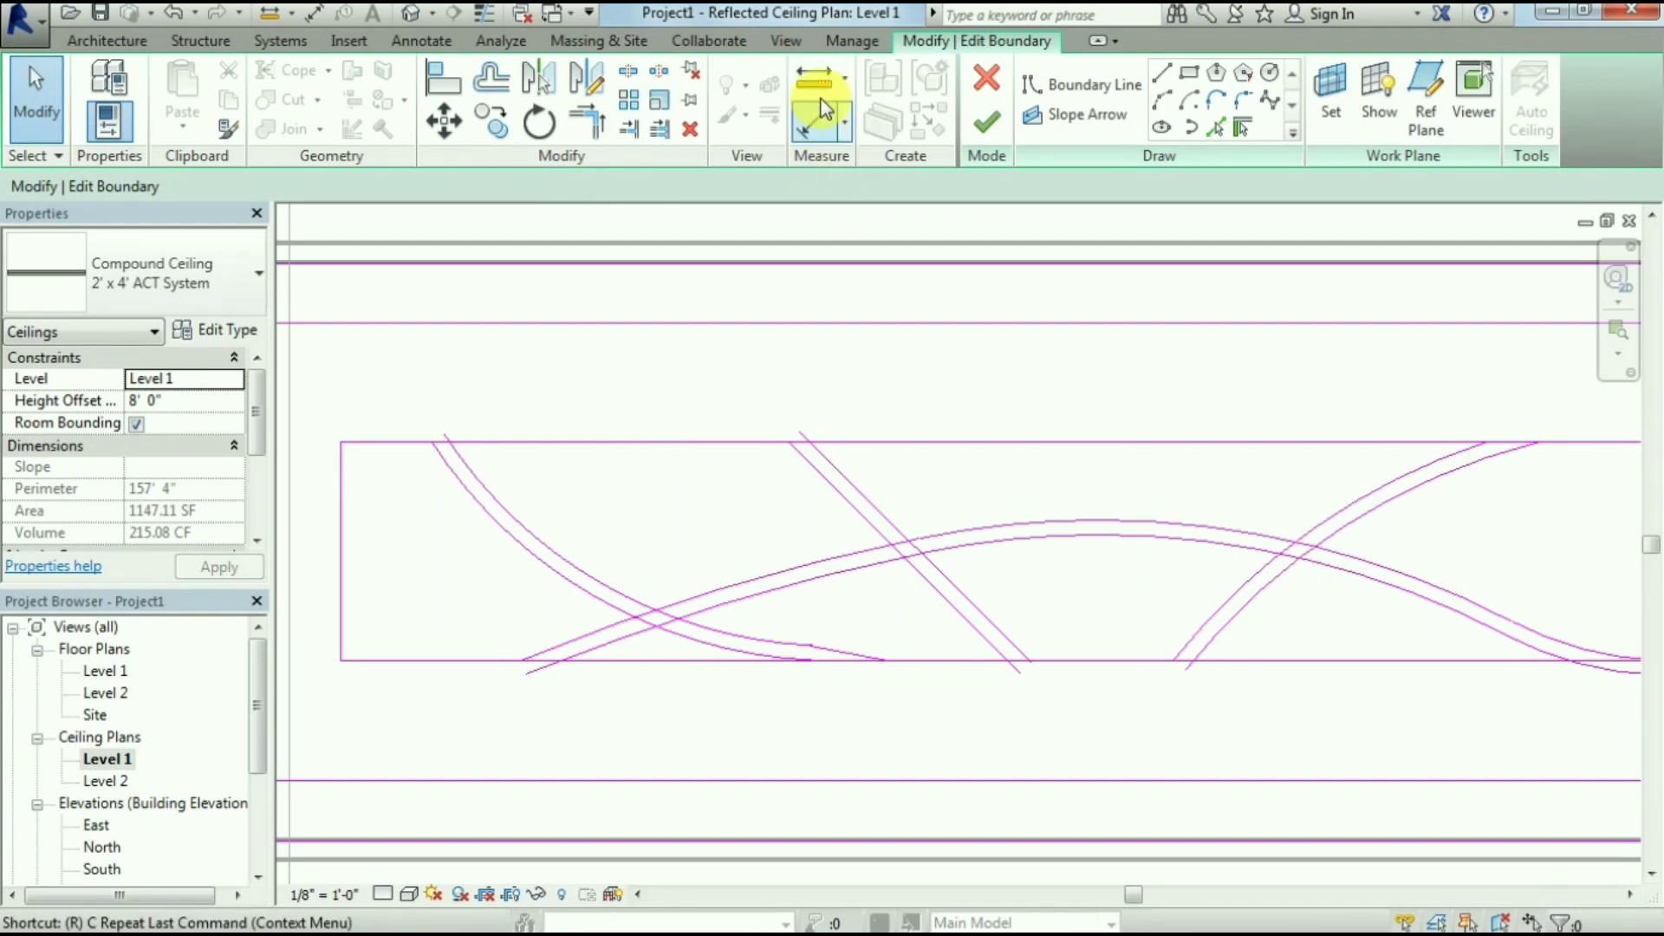
Split the top edge at two band lines and the bottom line where bands meet it
{"action": "left_click", "coordinate": [625, 74]}
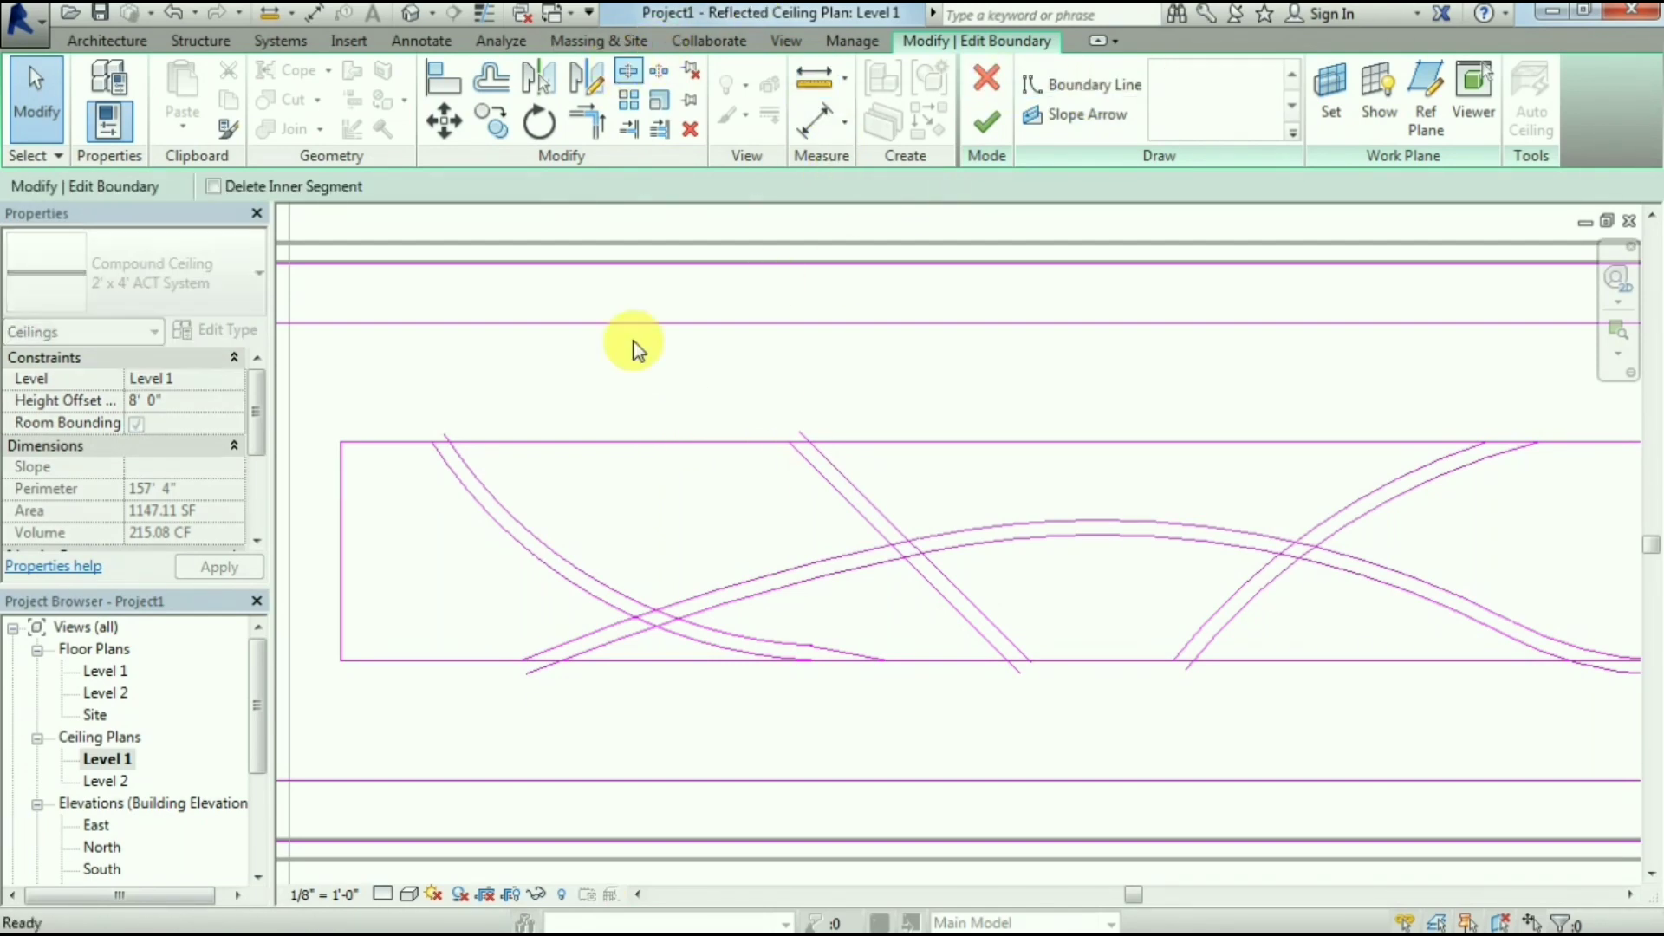
{"action": "scroll", "coordinate": [438, 442], "scroll_direction": "up", "scroll_amount": 3}
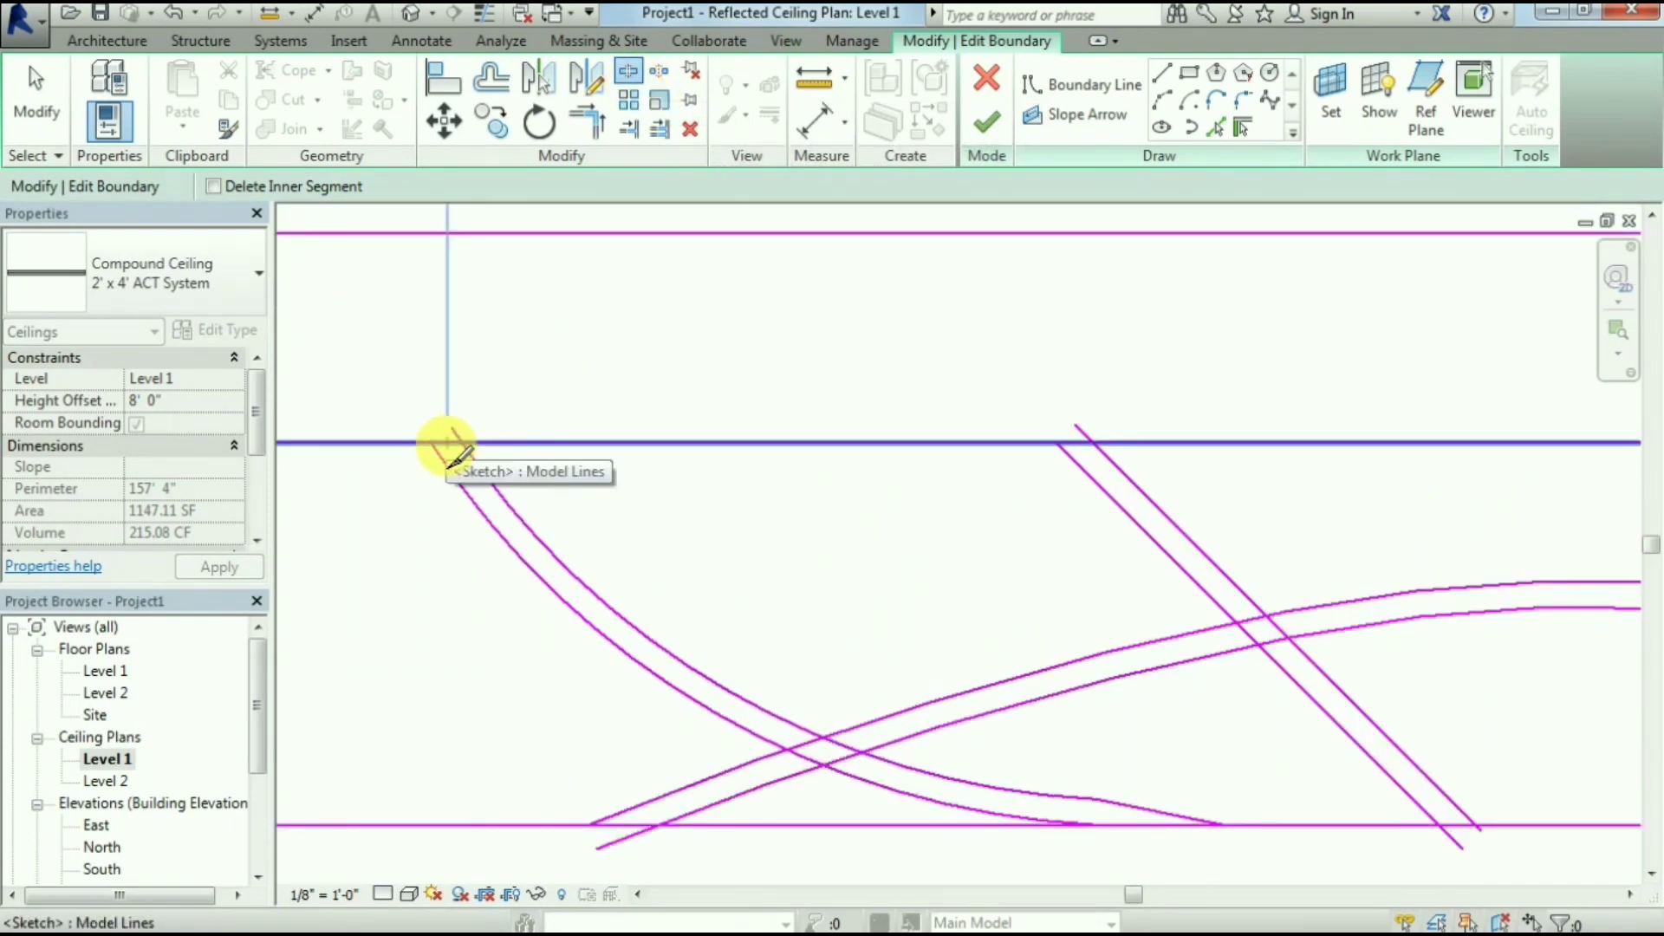
{"action": "left_click", "coordinate": [447, 443]}
{"action": "left_click", "coordinate": [1073, 443]}
{"action": "scroll", "coordinate": [1058, 605], "scroll_direction": "down", "scroll_amount": 1}
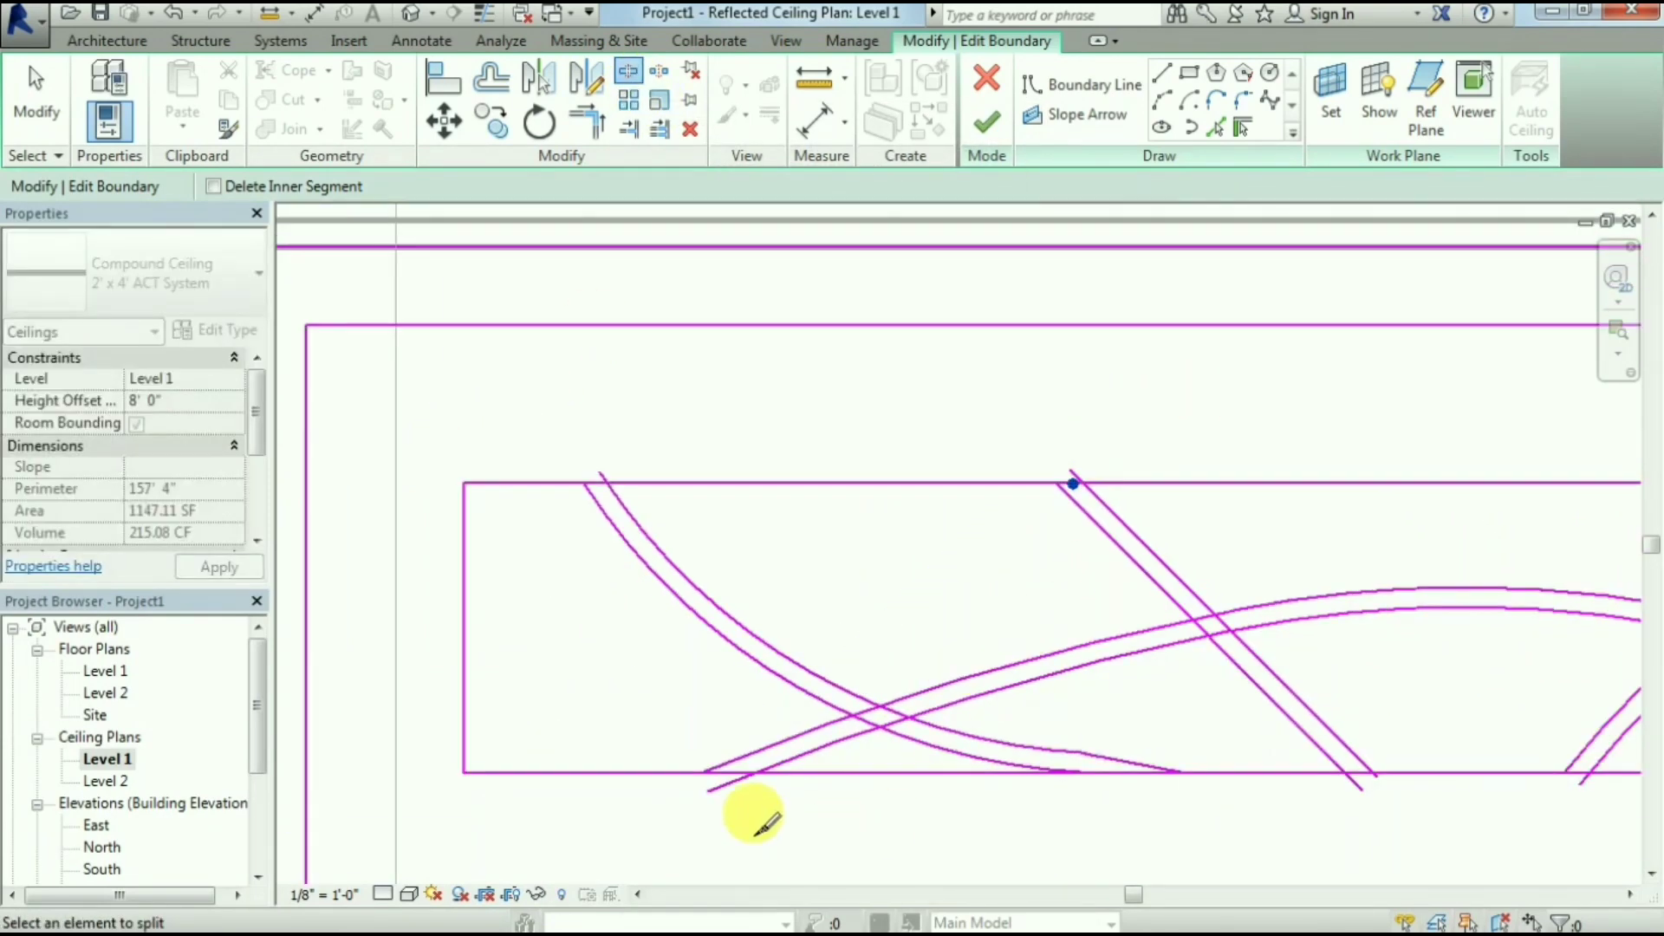
{"action": "scroll", "coordinate": [756, 821], "scroll_direction": "up", "scroll_amount": 2}
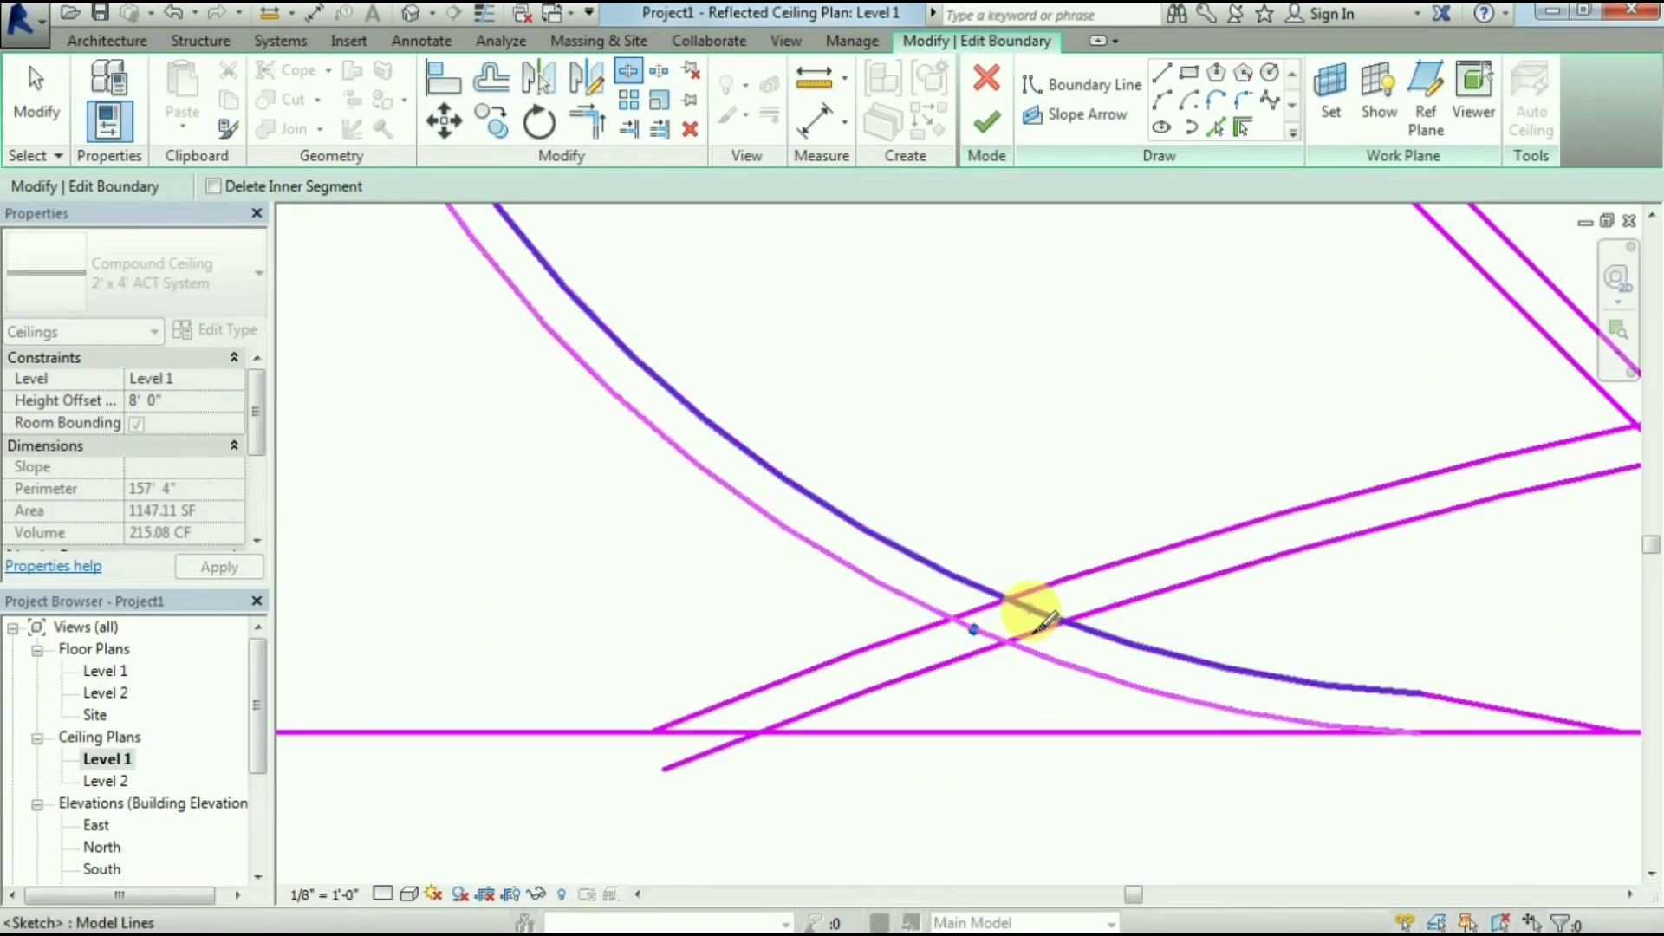
{"action": "scroll", "coordinate": [1068, 732], "scroll_direction": "down", "scroll_amount": 2}
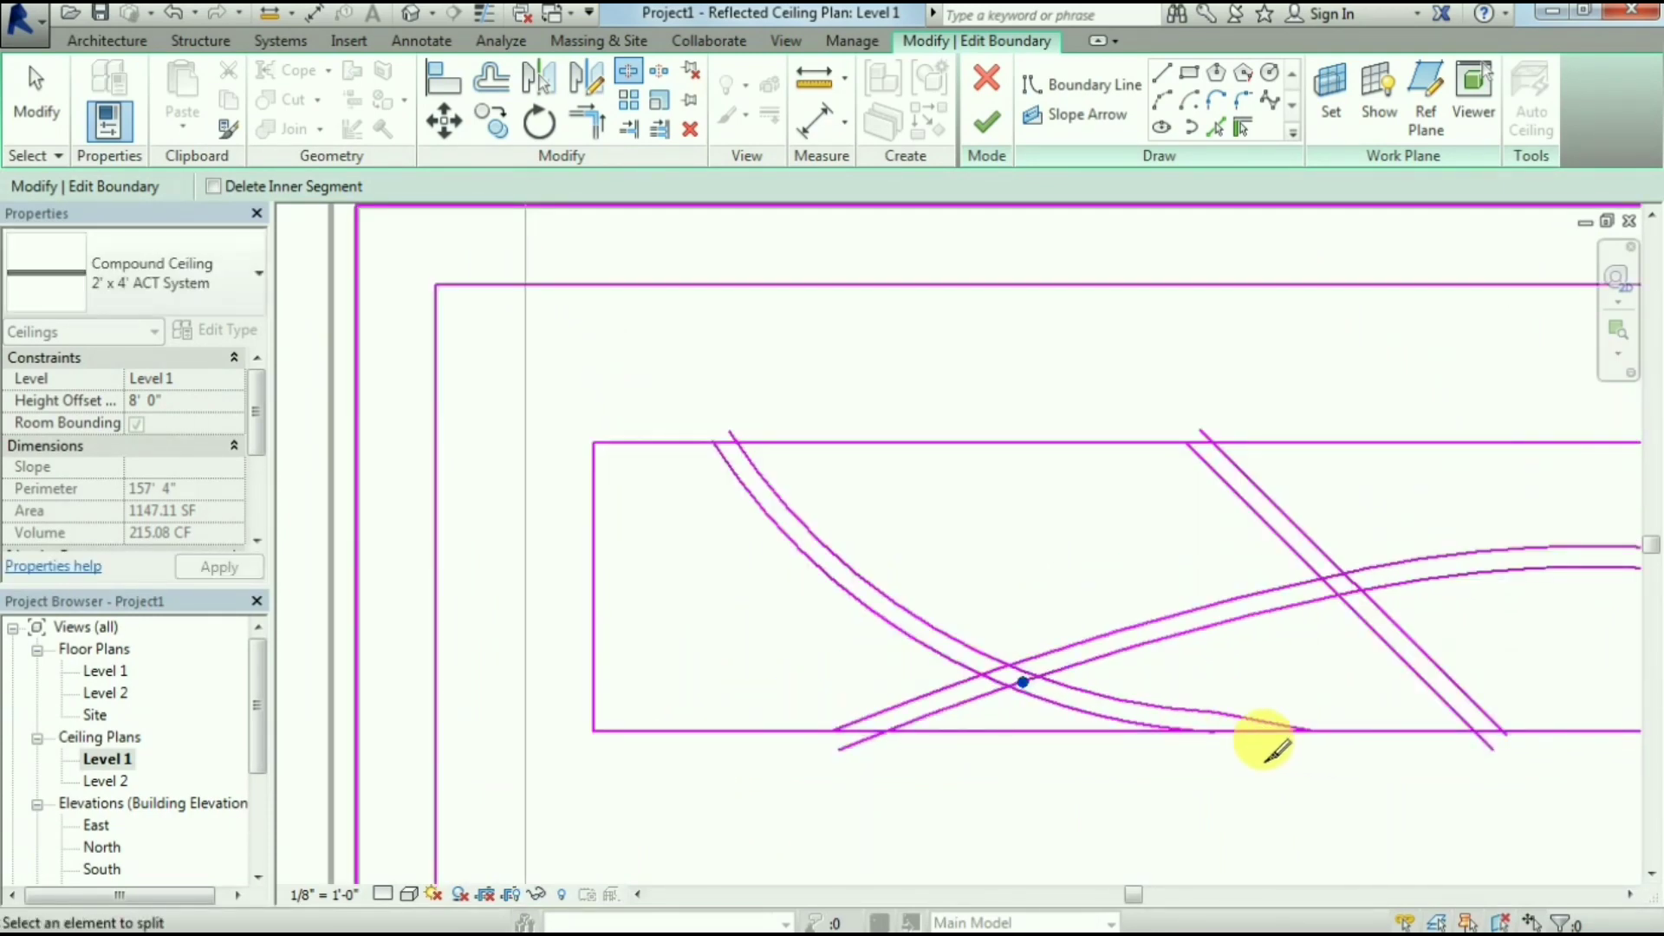
{"action": "left_click", "coordinate": [1261, 730]}
{"action": "scroll", "coordinate": [1196, 416], "scroll_direction": "up", "scroll_amount": 3}
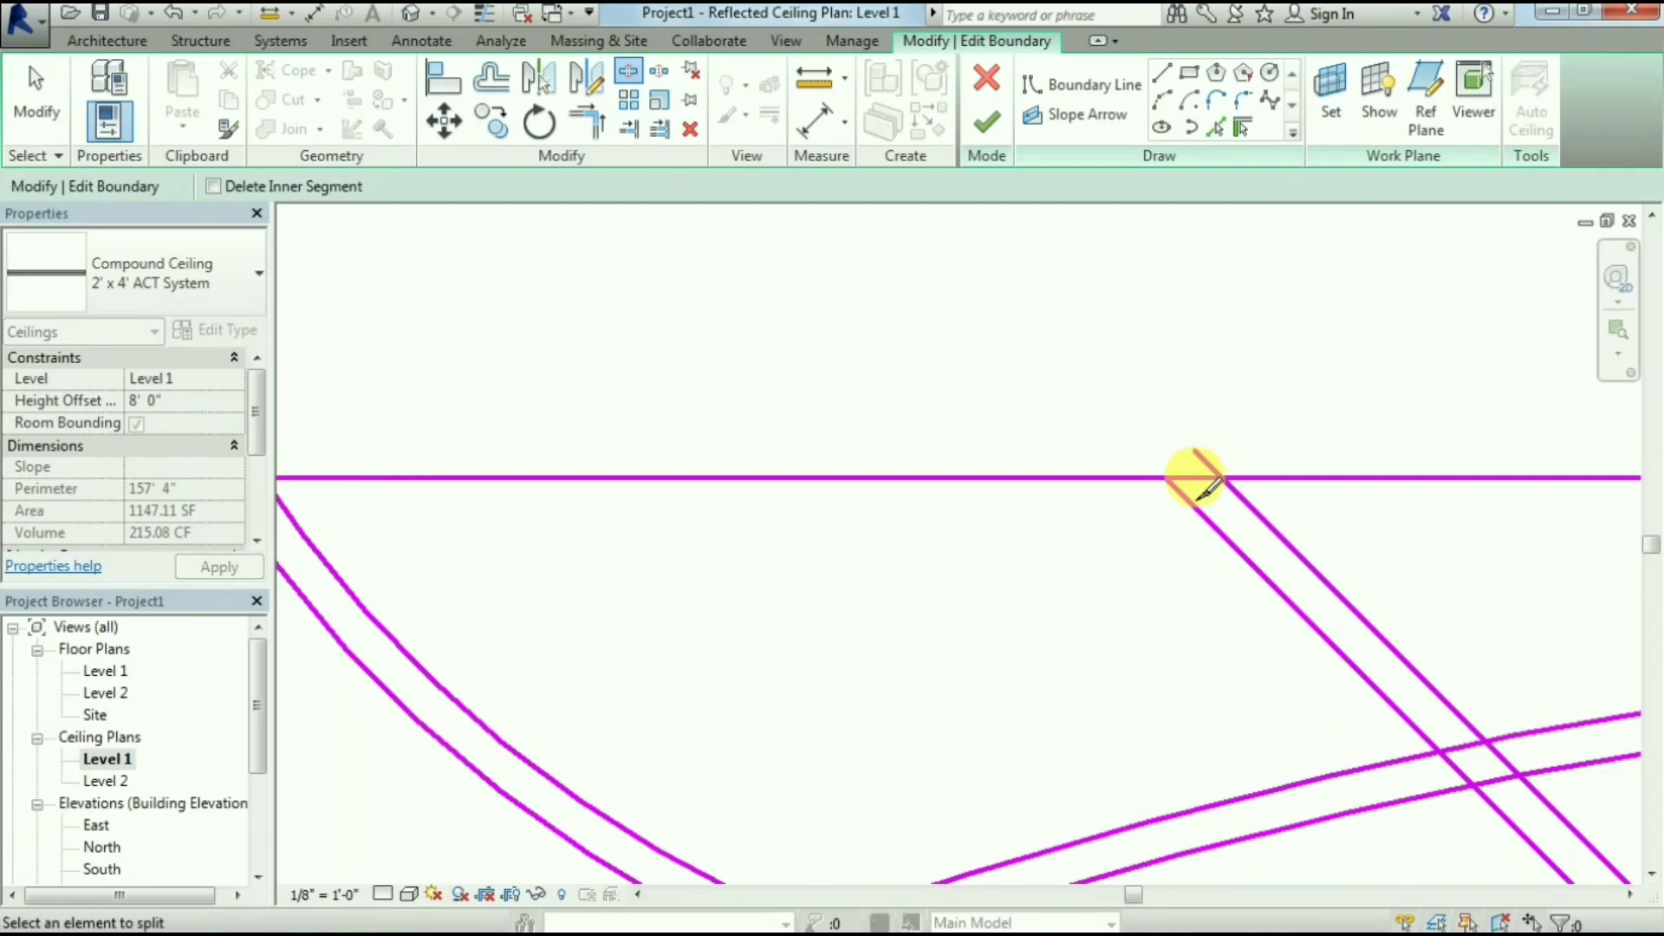
{"action": "scroll", "coordinate": [1208, 492], "scroll_direction": "up", "scroll_amount": 2}
{"action": "scroll", "coordinate": [1207, 492], "scroll_direction": "down", "scroll_amount": 5}
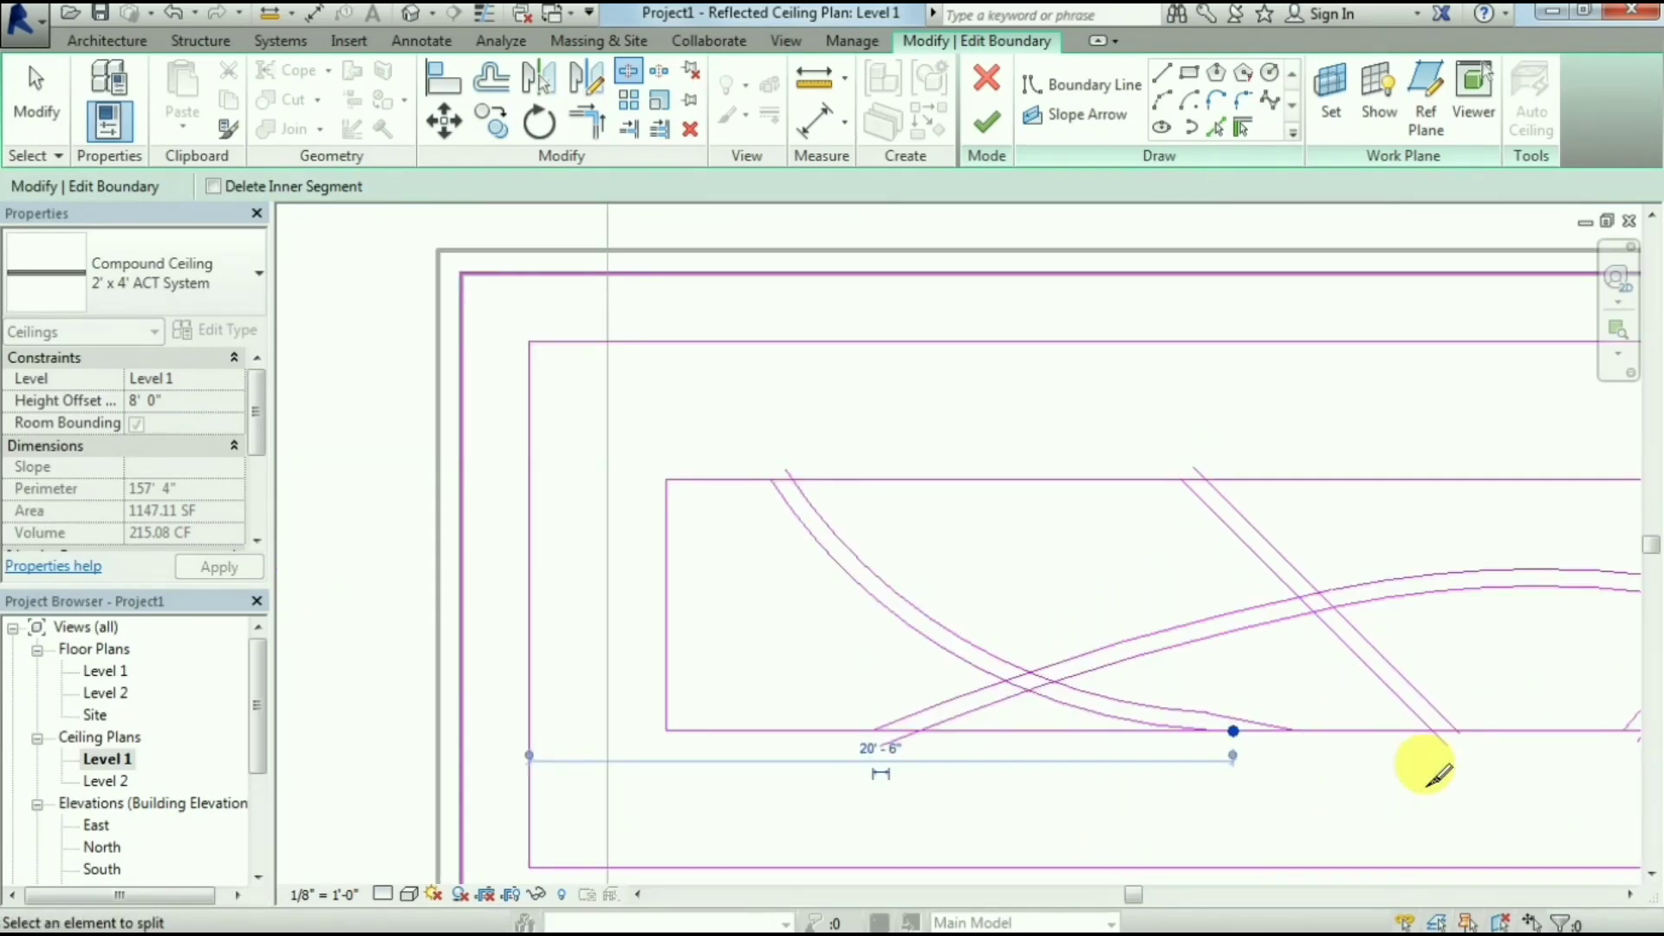
{"action": "scroll", "coordinate": [855, 780], "scroll_direction": "up", "scroll_amount": 2}
{"action": "scroll", "coordinate": [910, 754], "scroll_direction": "up", "scroll_amount": 3}
{"action": "left_click", "coordinate": [923, 764]}
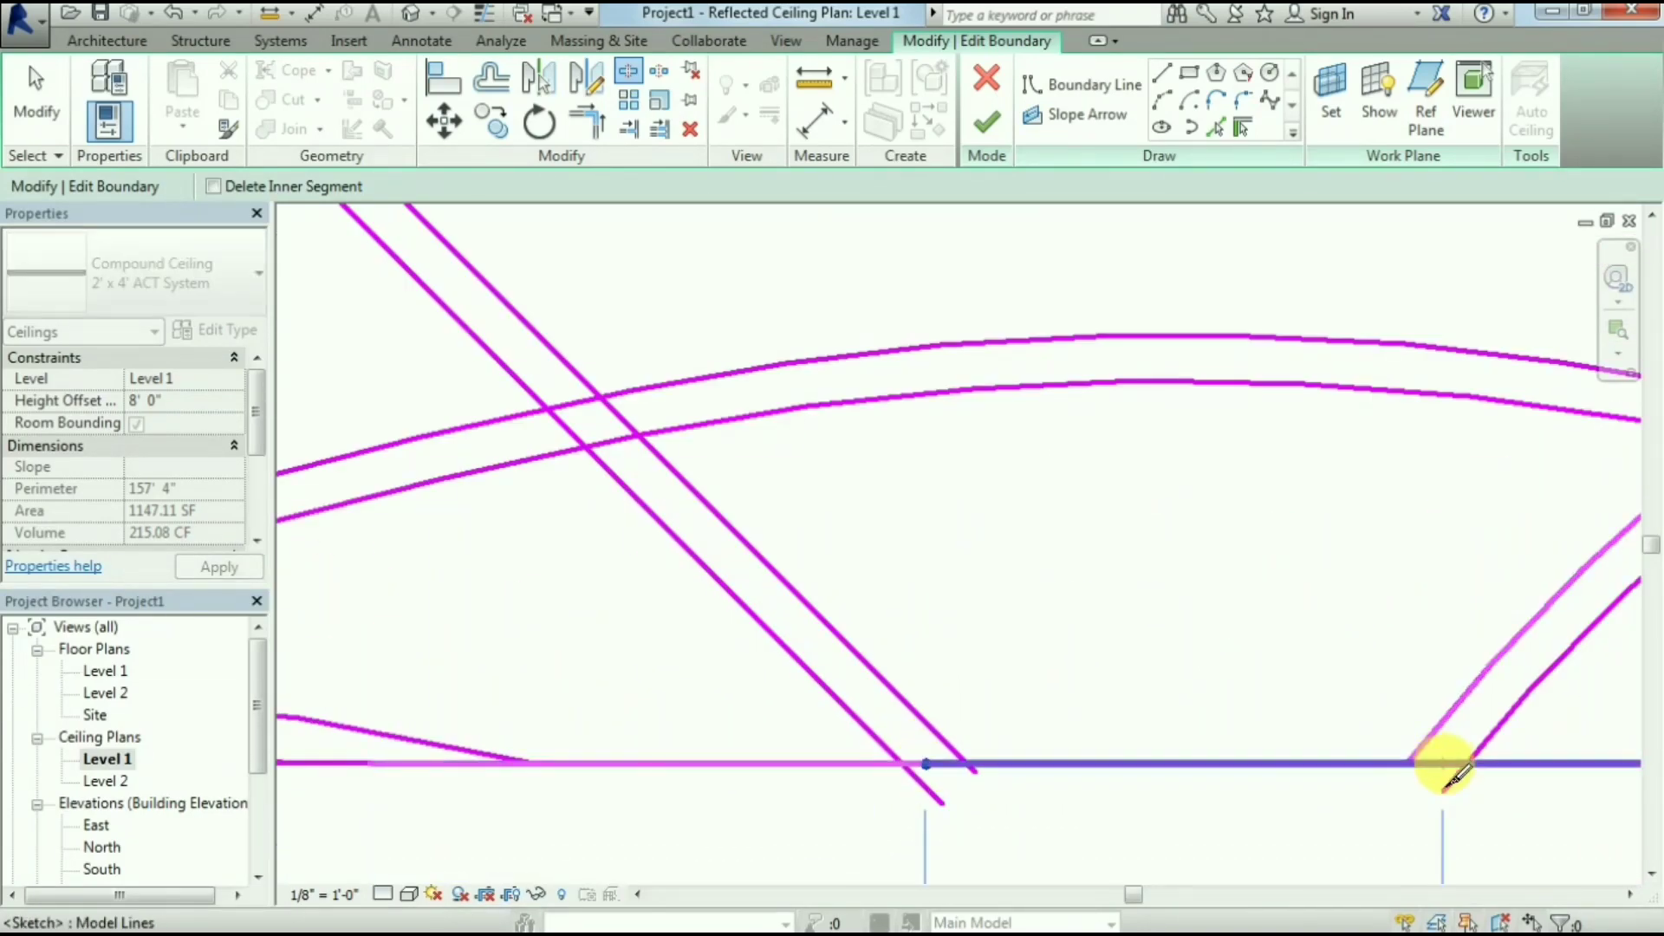
{"action": "scroll", "coordinate": [1058, 632], "scroll_direction": "down", "scroll_amount": 1}
Split the diagonal band and lower arc at their crossing, and the top line at the arc
{"action": "left_click", "coordinate": [686, 444]}
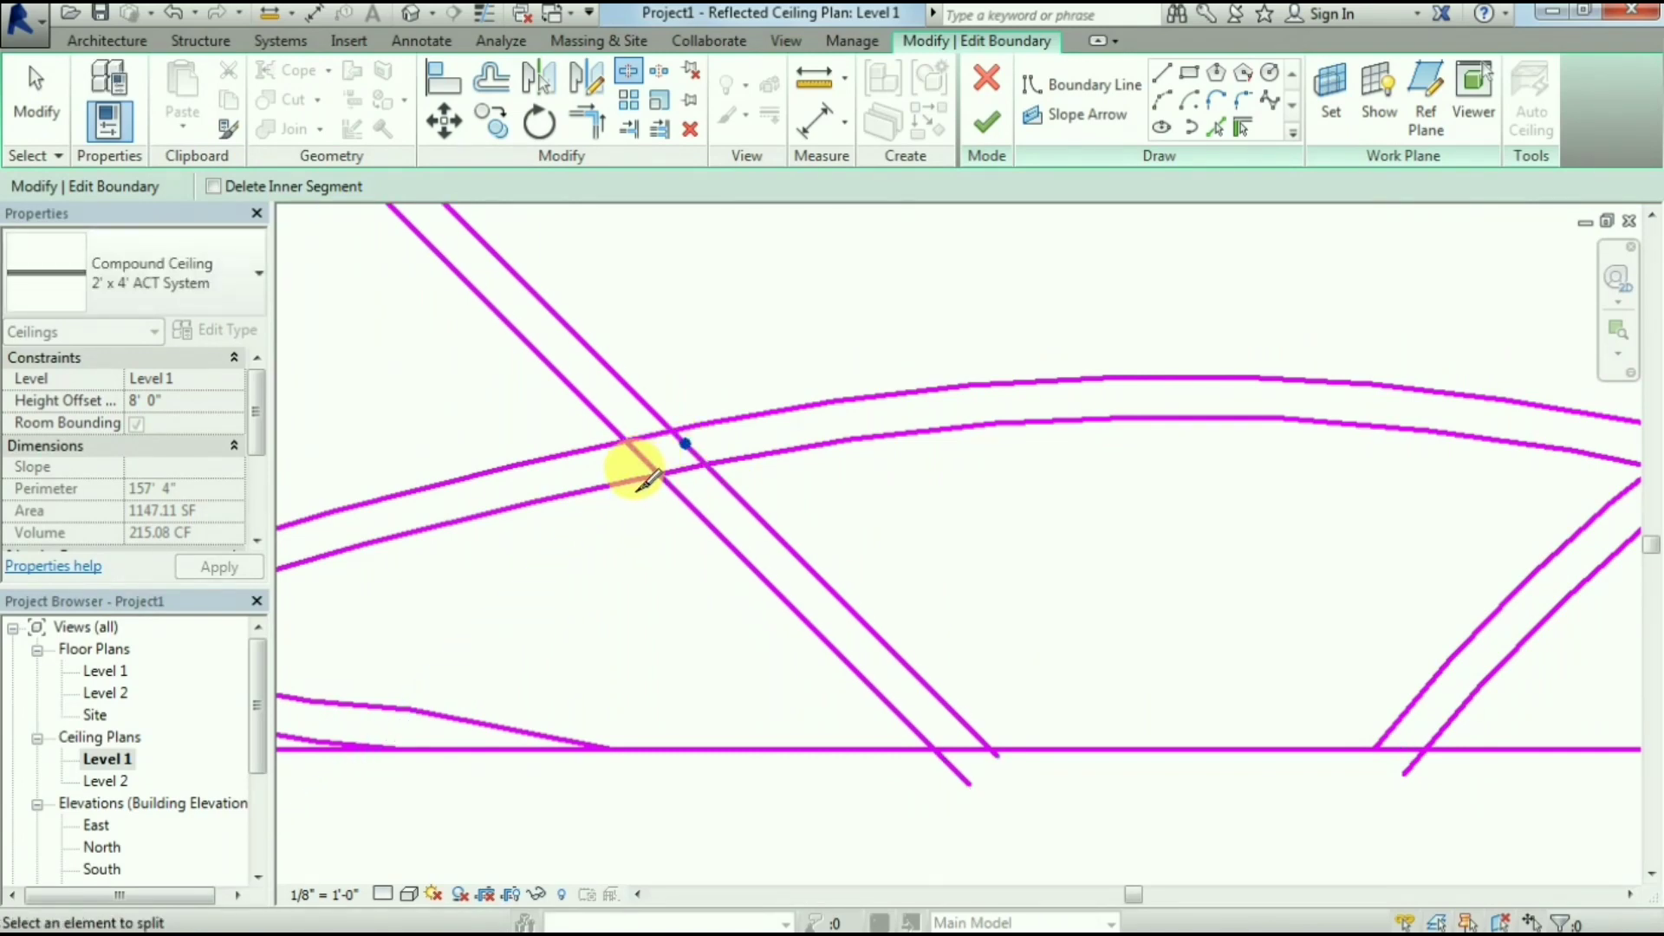
{"action": "left_click", "coordinate": [667, 472]}
{"action": "scroll", "coordinate": [676, 359], "scroll_direction": "down", "scroll_amount": 3}
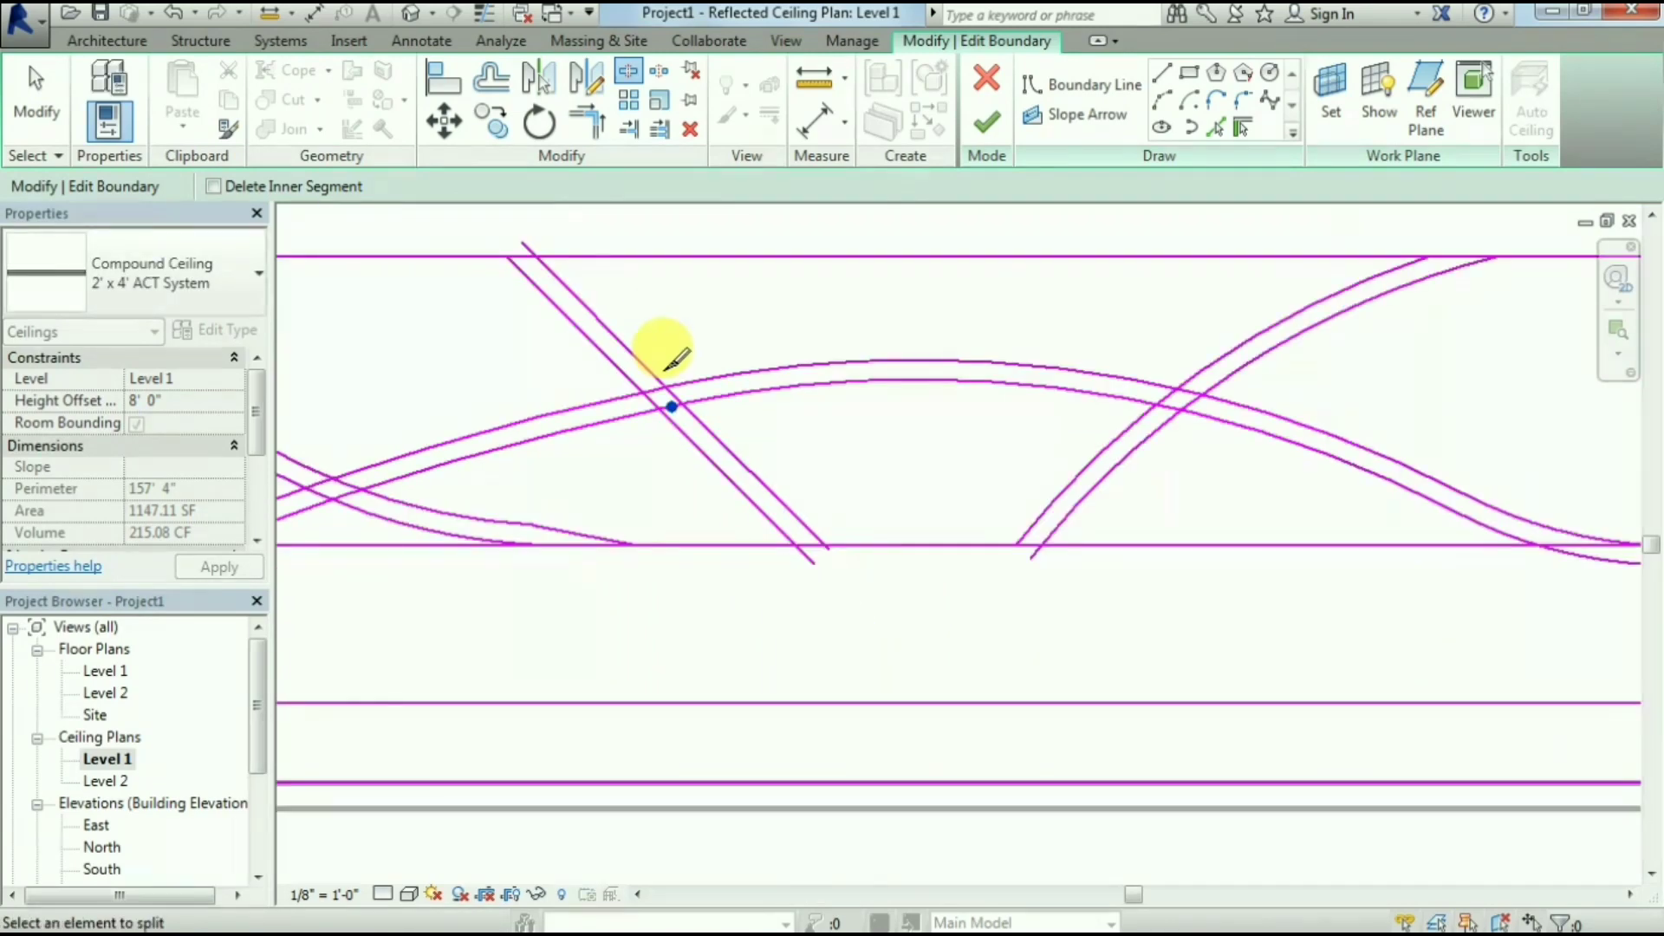
{"action": "scroll", "coordinate": [928, 476], "scroll_direction": "down", "scroll_amount": 5}
{"action": "scroll", "coordinate": [892, 509], "scroll_direction": "up", "scroll_amount": 5}
{"action": "scroll", "coordinate": [754, 450], "scroll_direction": "up", "scroll_amount": 2}
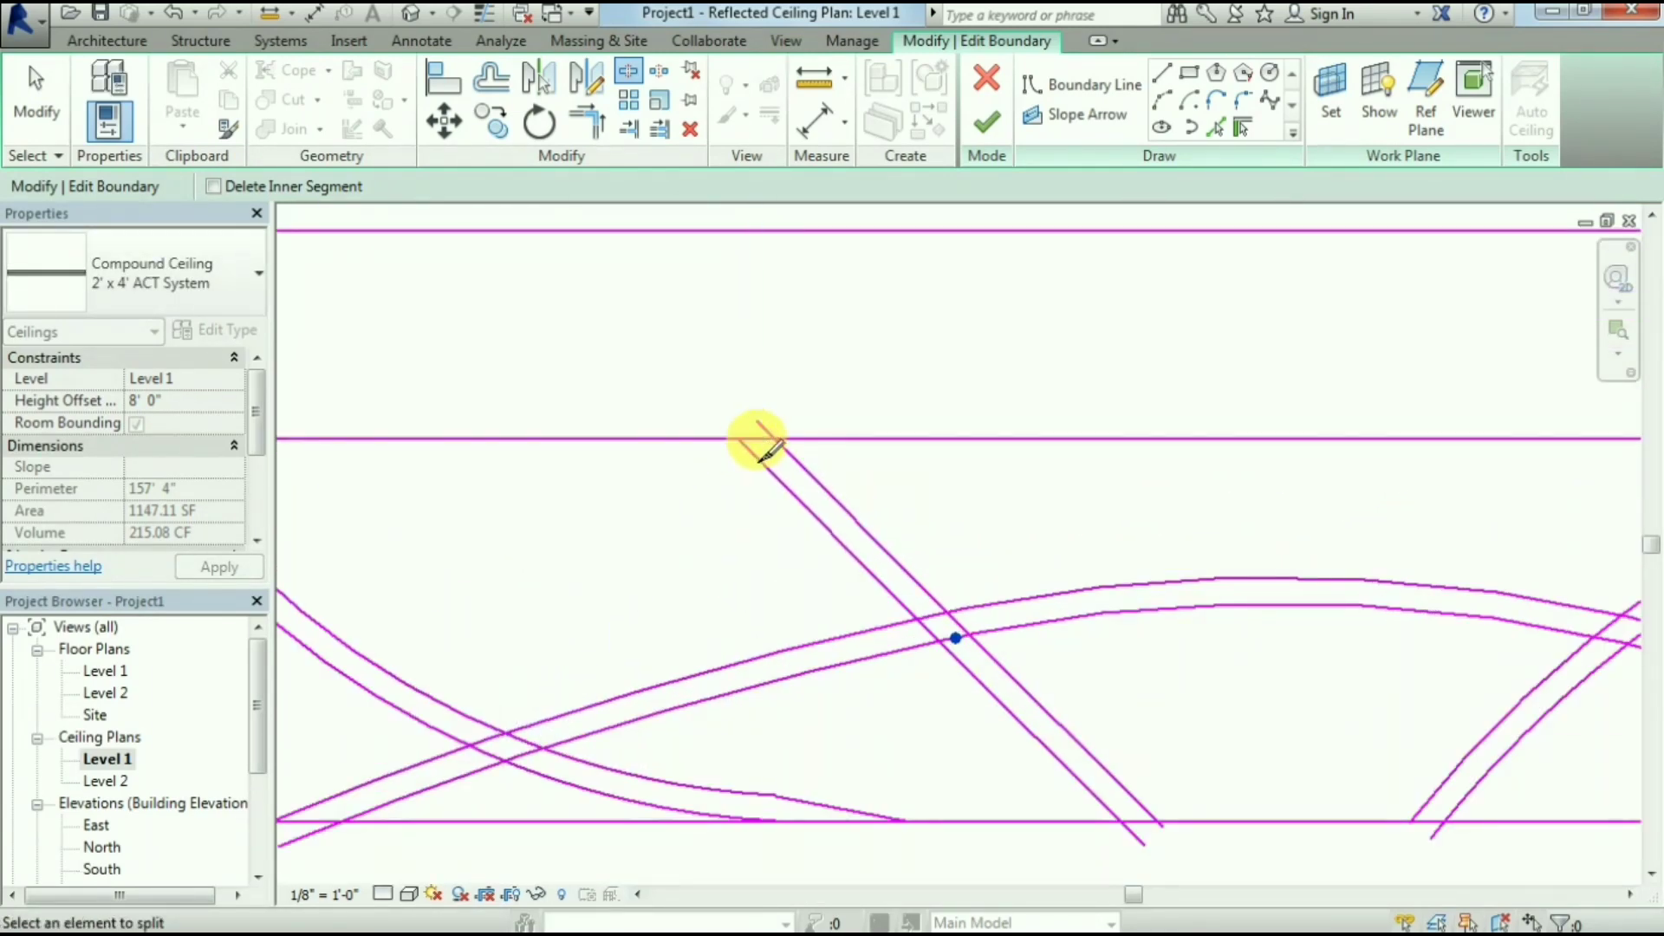
{"action": "scroll", "coordinate": [1274, 538], "scroll_direction": "down", "scroll_amount": 2}
{"action": "scroll", "coordinate": [940, 471], "scroll_direction": "down", "scroll_amount": 1}
{"action": "scroll", "coordinate": [1158, 460], "scroll_direction": "up", "scroll_amount": 3}
{"action": "scroll", "coordinate": [1231, 460], "scroll_direction": "up", "scroll_amount": 1}
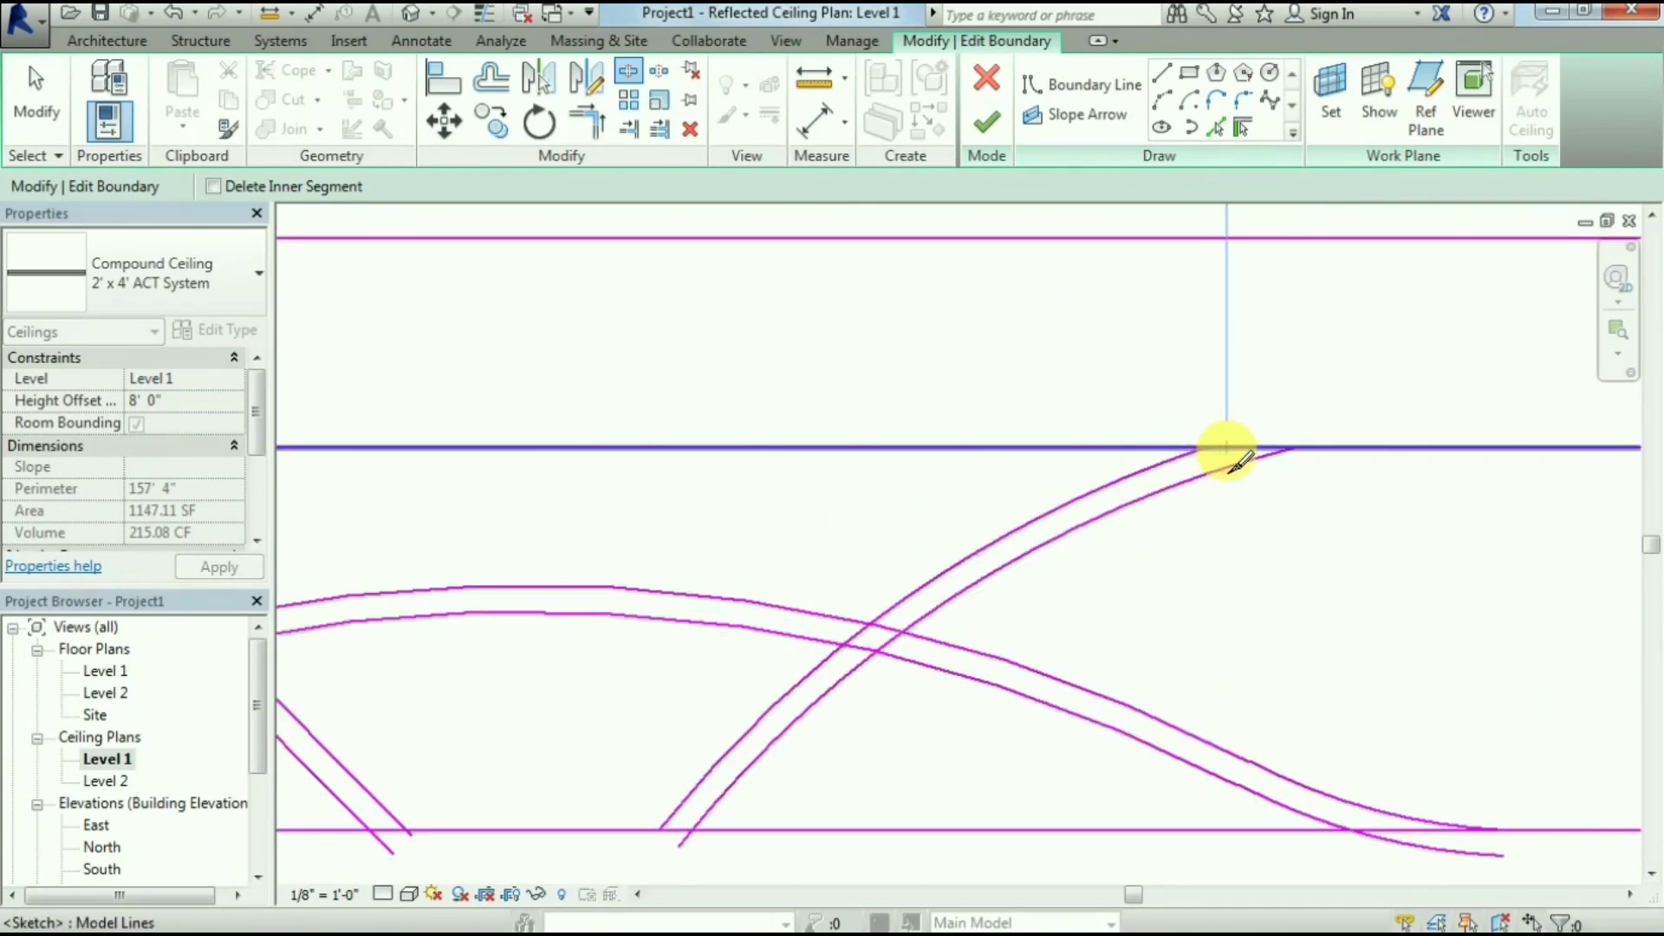
{"action": "left_click", "coordinate": [1226, 449]}
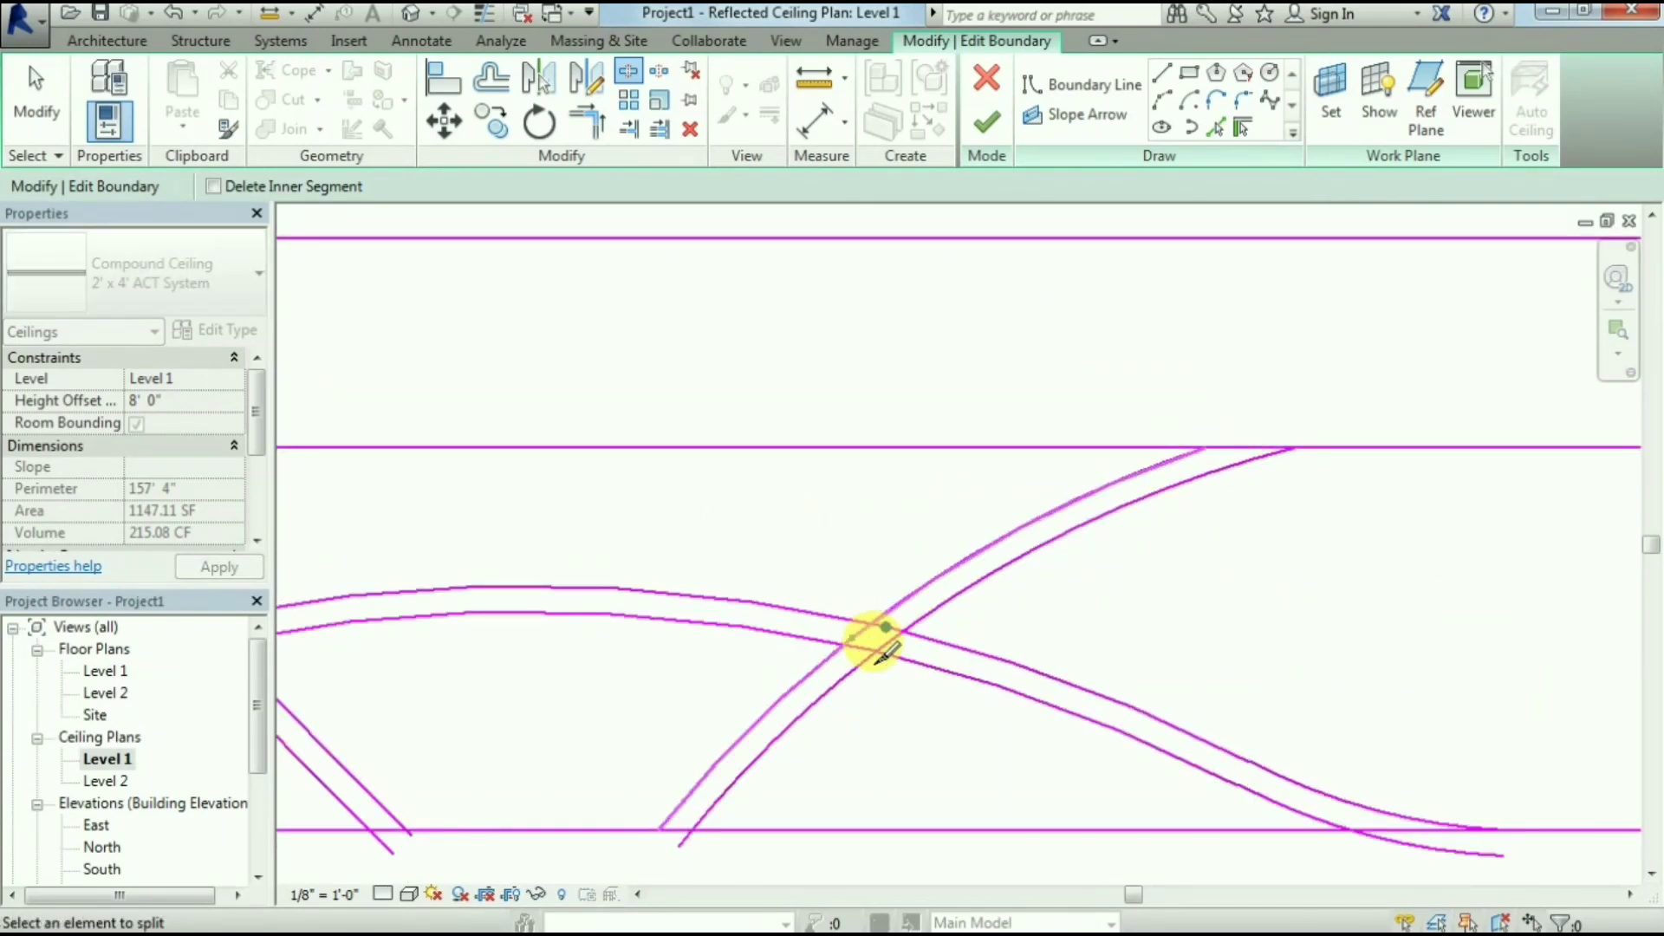
{"action": "scroll", "coordinate": [888, 658], "scroll_direction": "up", "scroll_amount": 4}
{"action": "key", "text": "Escape"}
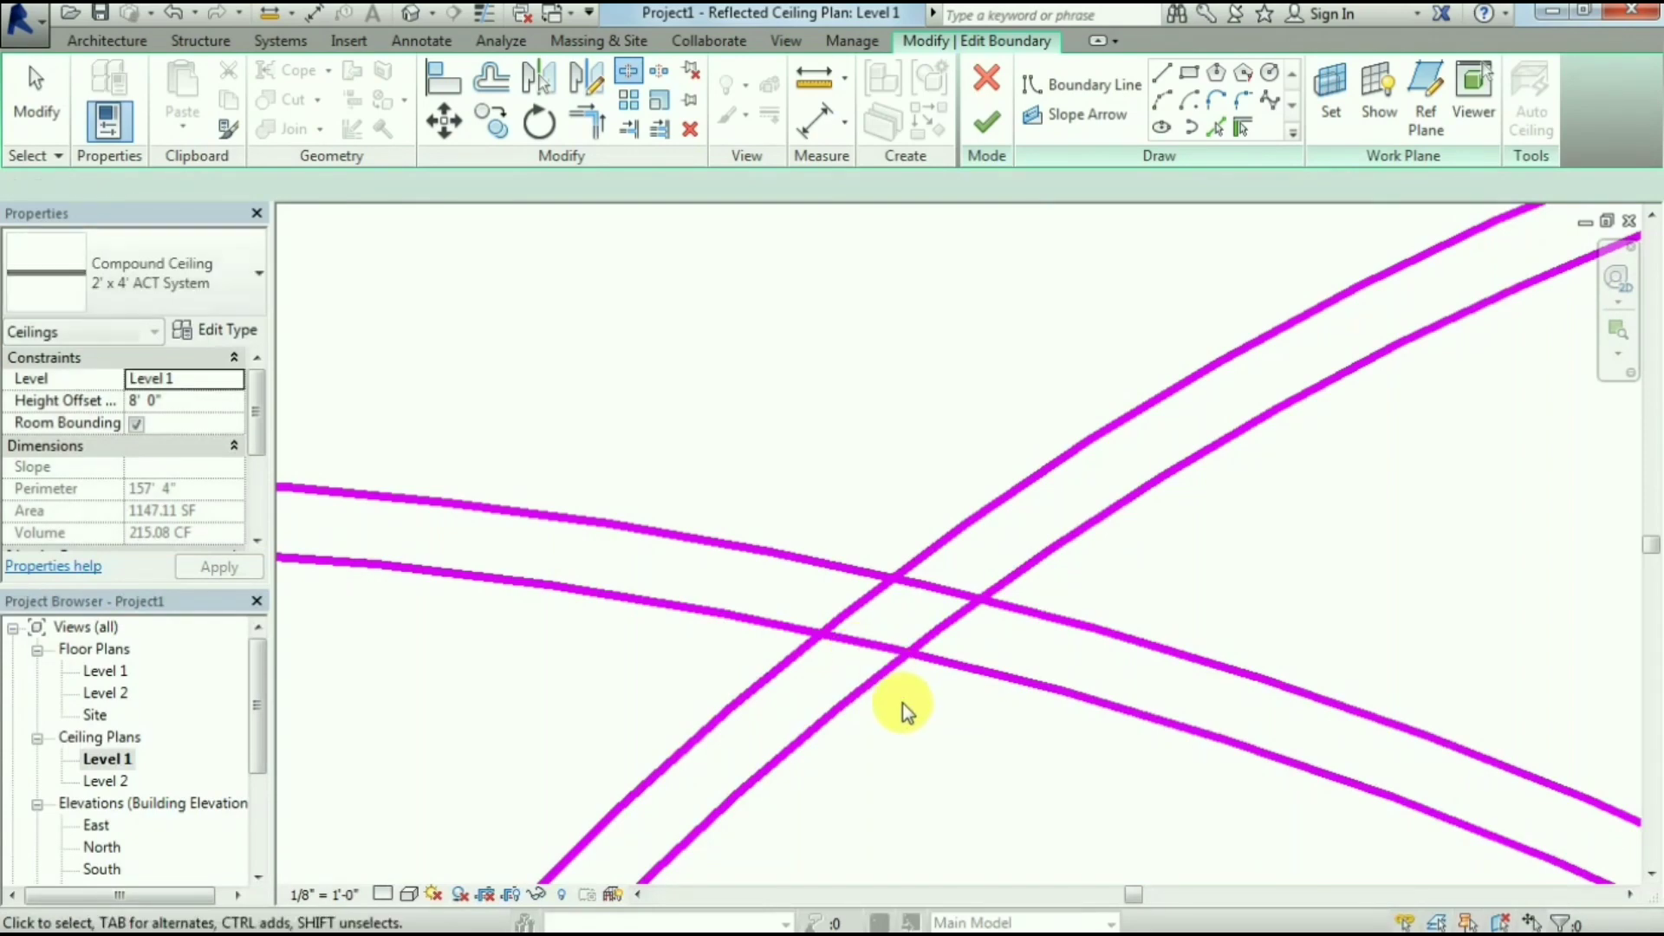
{"action": "scroll", "coordinate": [904, 705], "scroll_direction": "down", "scroll_amount": 4}
{"action": "scroll", "coordinate": [776, 676], "scroll_direction": "up", "scroll_amount": 2}
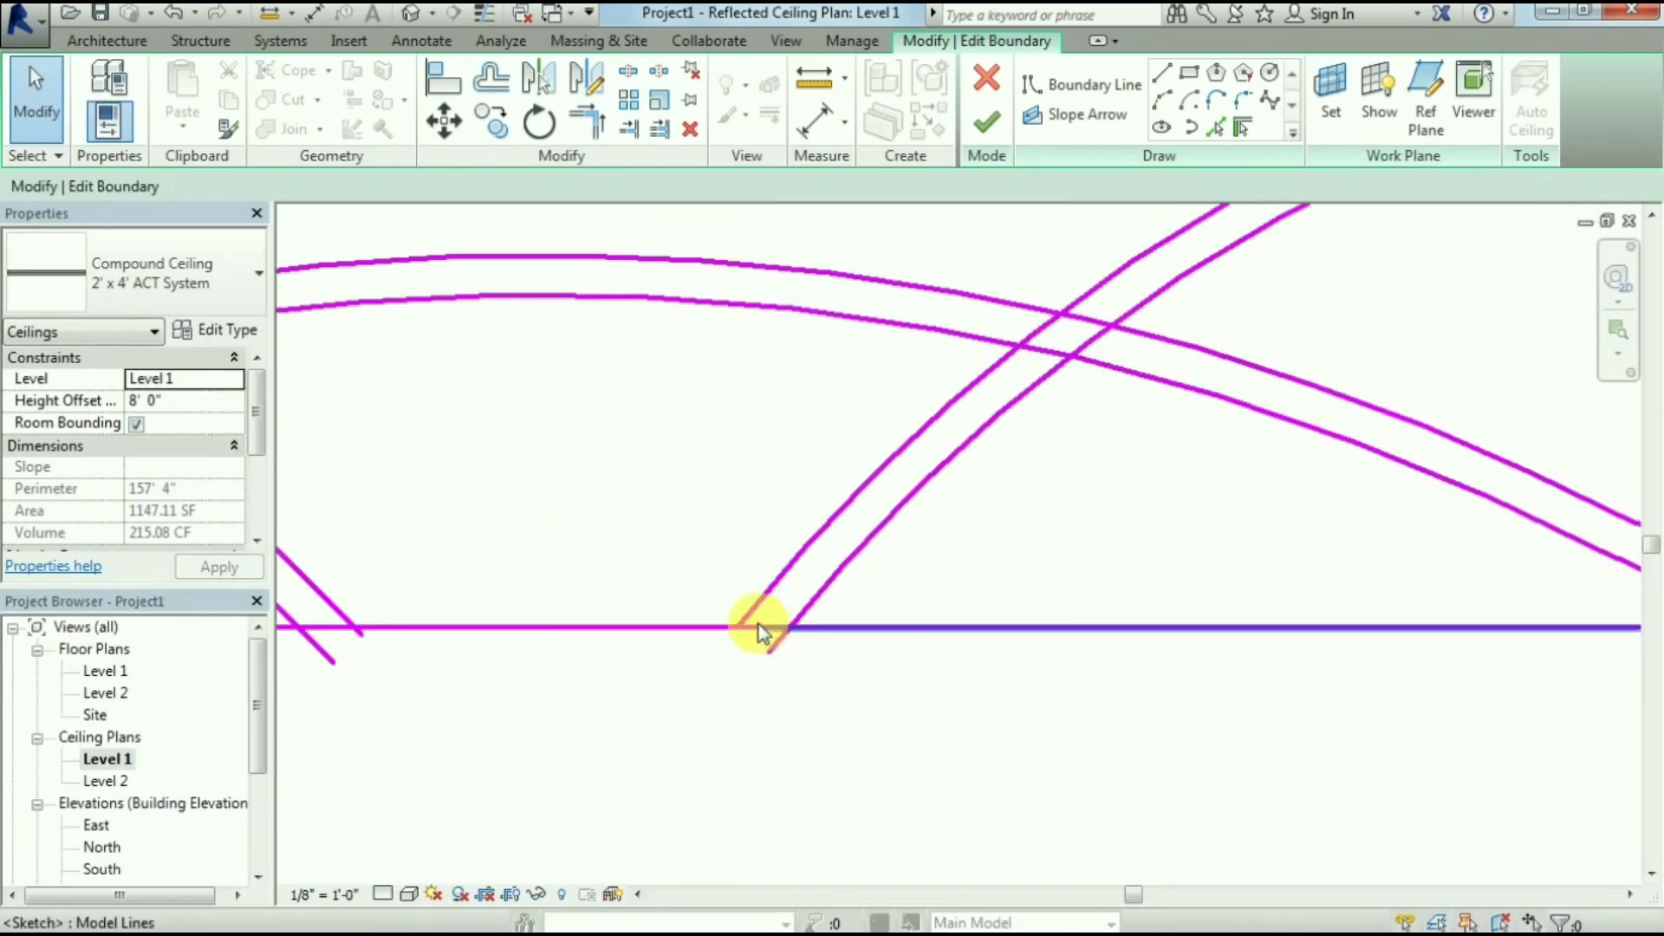
{"action": "scroll", "coordinate": [1327, 607], "scroll_direction": "down", "scroll_amount": 2}
{"action": "scroll", "coordinate": [1327, 564], "scroll_direction": "down", "scroll_amount": 1}
{"action": "scroll", "coordinate": [1054, 584], "scroll_direction": "down", "scroll_amount": 1}
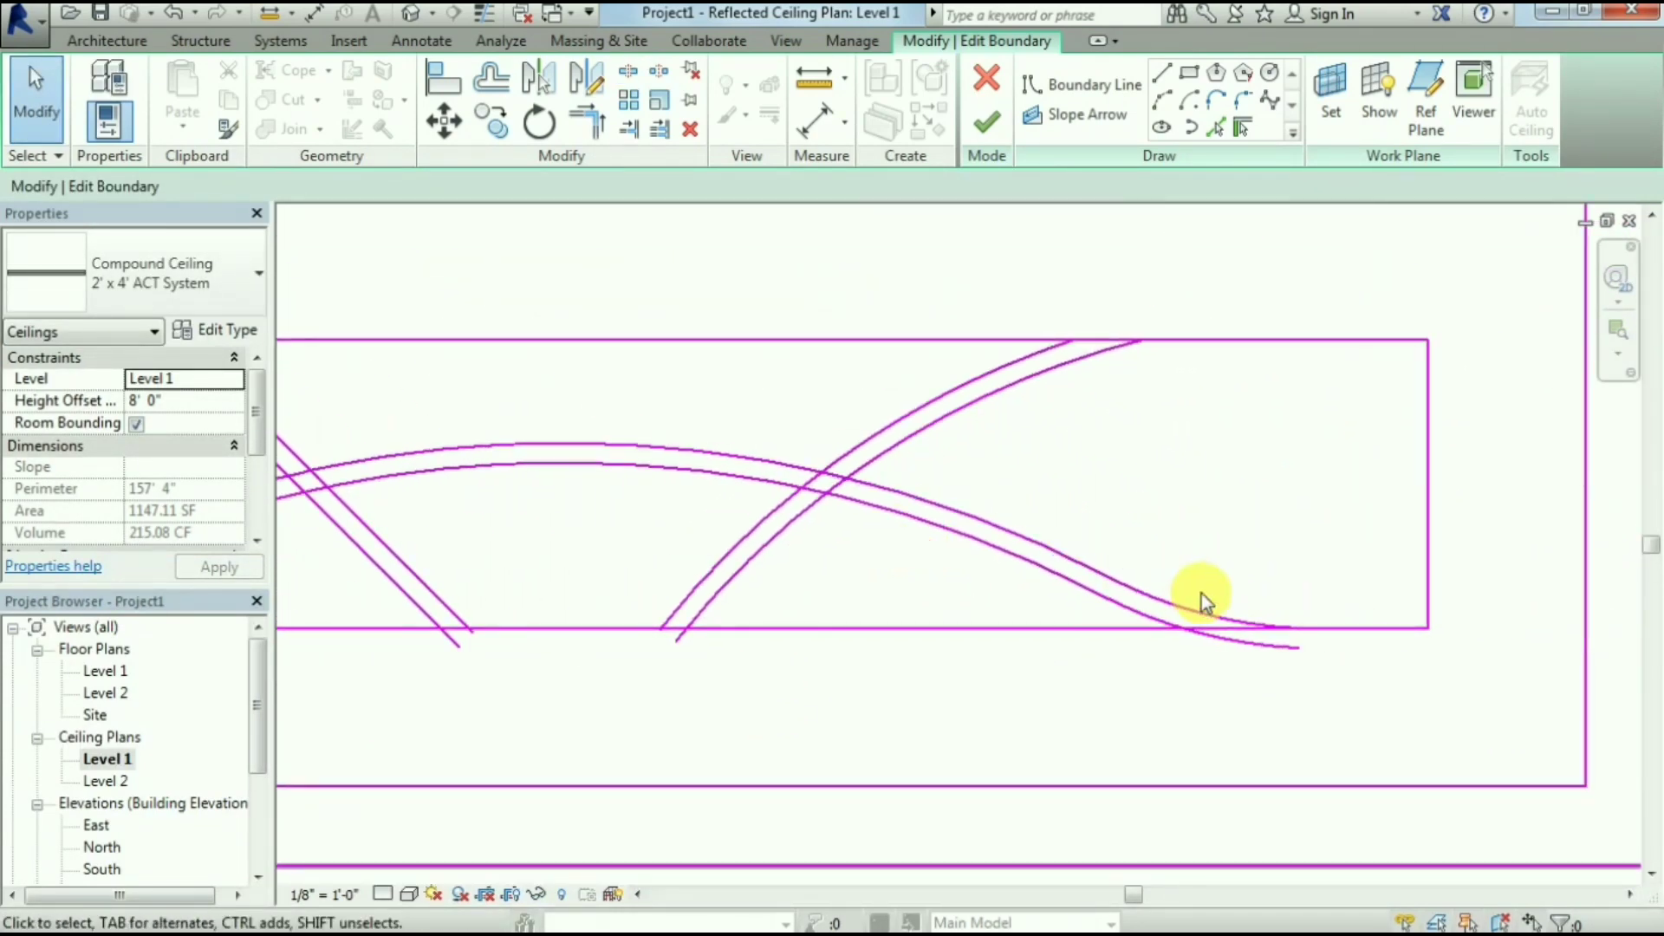
Split the bottom line near the curving band's end
{"action": "left_click", "coordinate": [625, 74]}
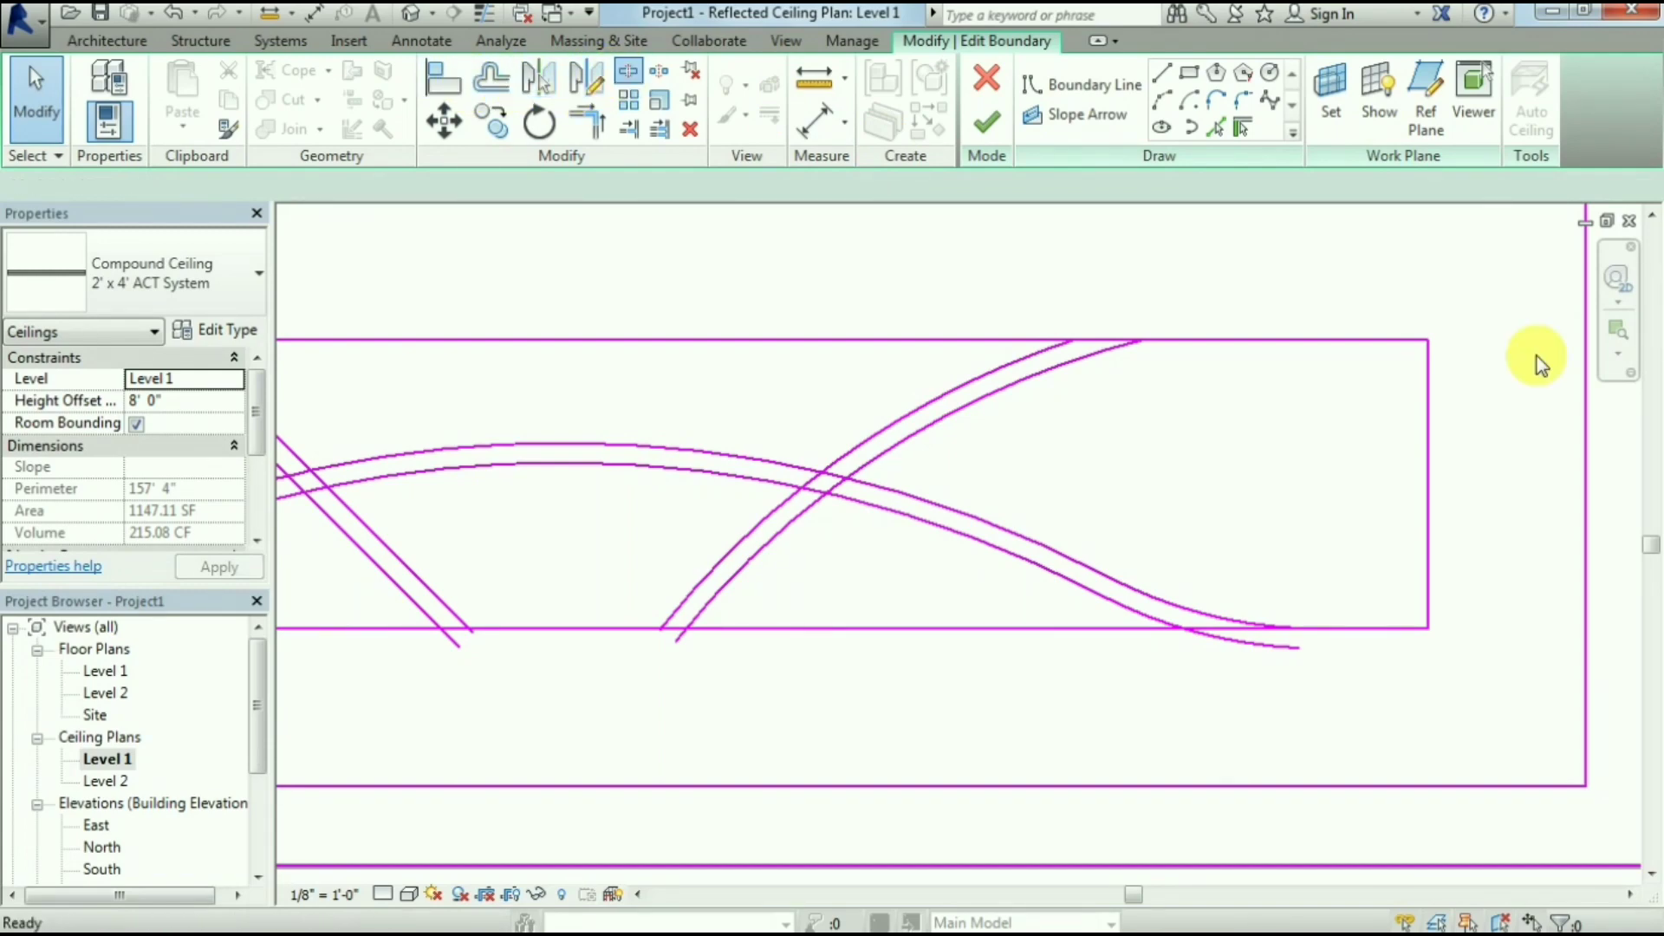
{"action": "scroll", "coordinate": [1229, 628], "scroll_direction": "up", "scroll_amount": 3}
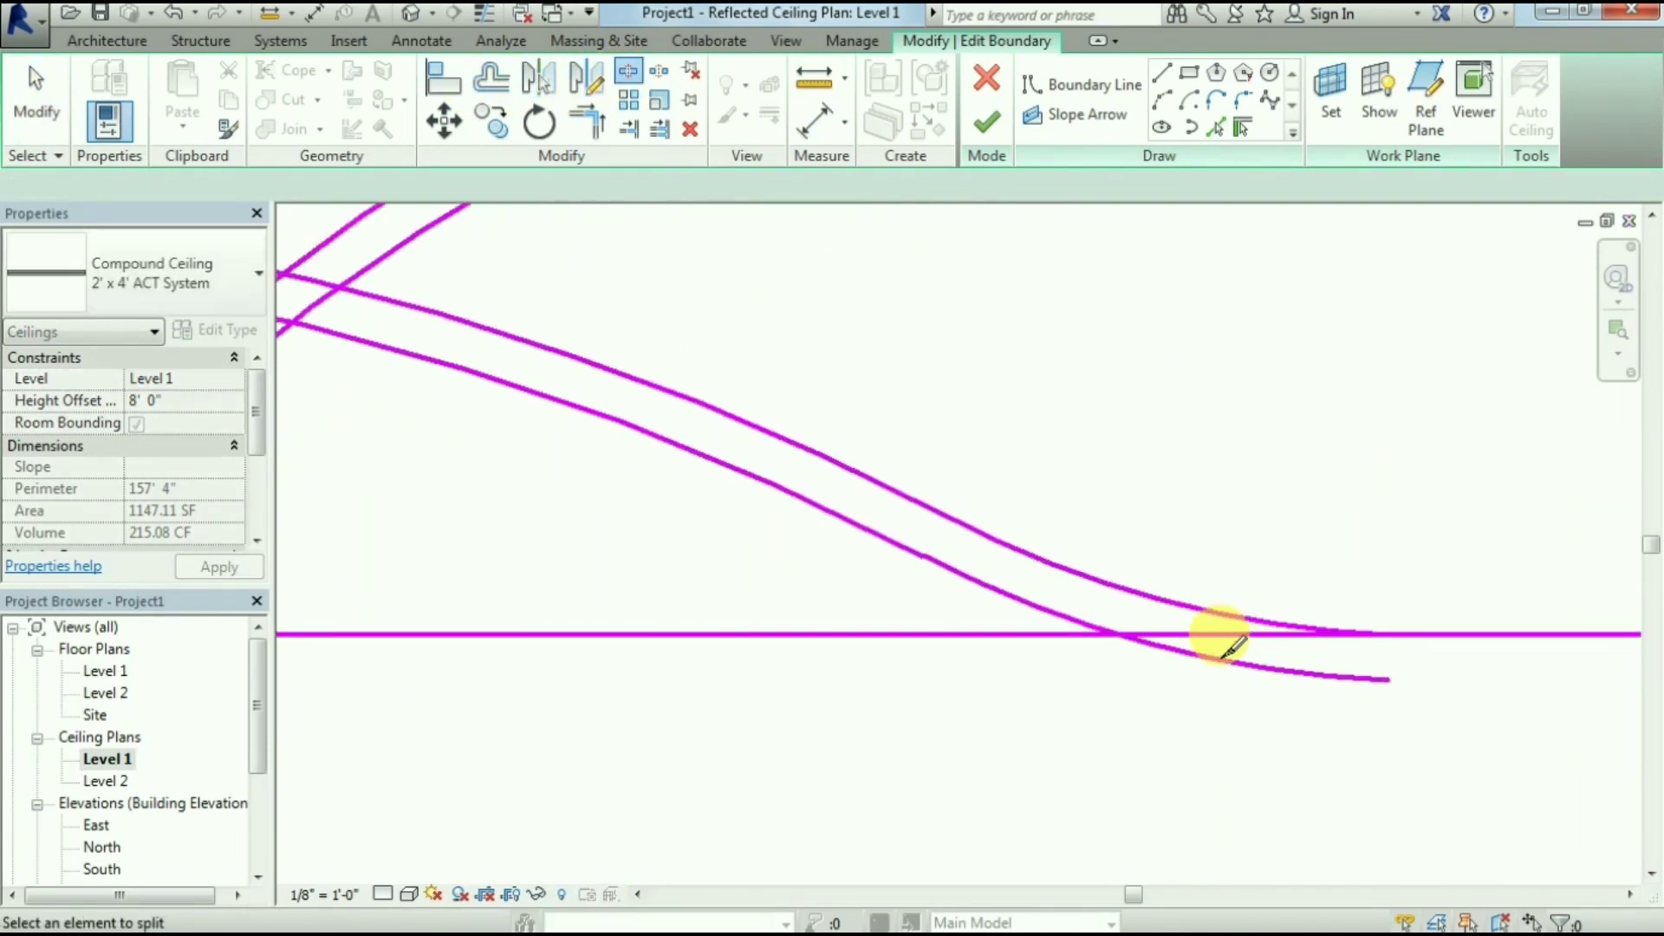
{"action": "left_click", "coordinate": [1217, 634]}
{"action": "scroll", "coordinate": [1263, 568], "scroll_direction": "down", "scroll_amount": 3}
{"action": "scroll", "coordinate": [1262, 572], "scroll_direction": "down", "scroll_amount": 1}
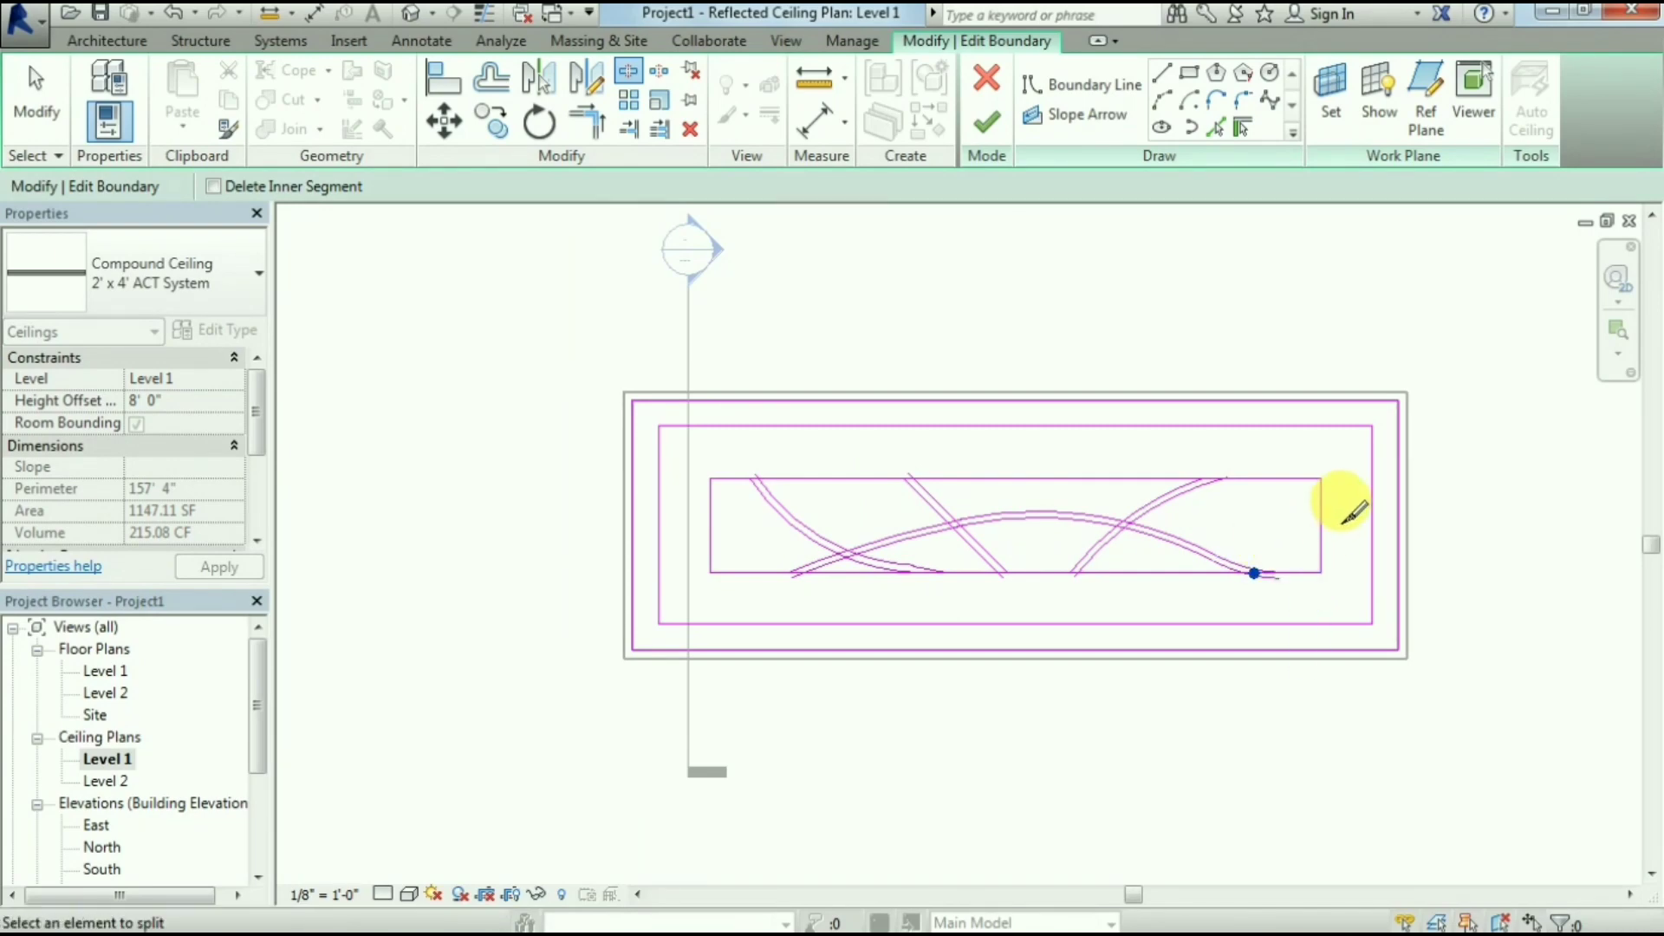
Trim the lower band lines and curves into clean corners with the bottom boundary line
{"action": "left_click", "coordinate": [598, 129]}
{"action": "scroll", "coordinate": [793, 563], "scroll_direction": "up", "scroll_amount": 2}
{"action": "scroll", "coordinate": [787, 568], "scroll_direction": "up", "scroll_amount": 2}
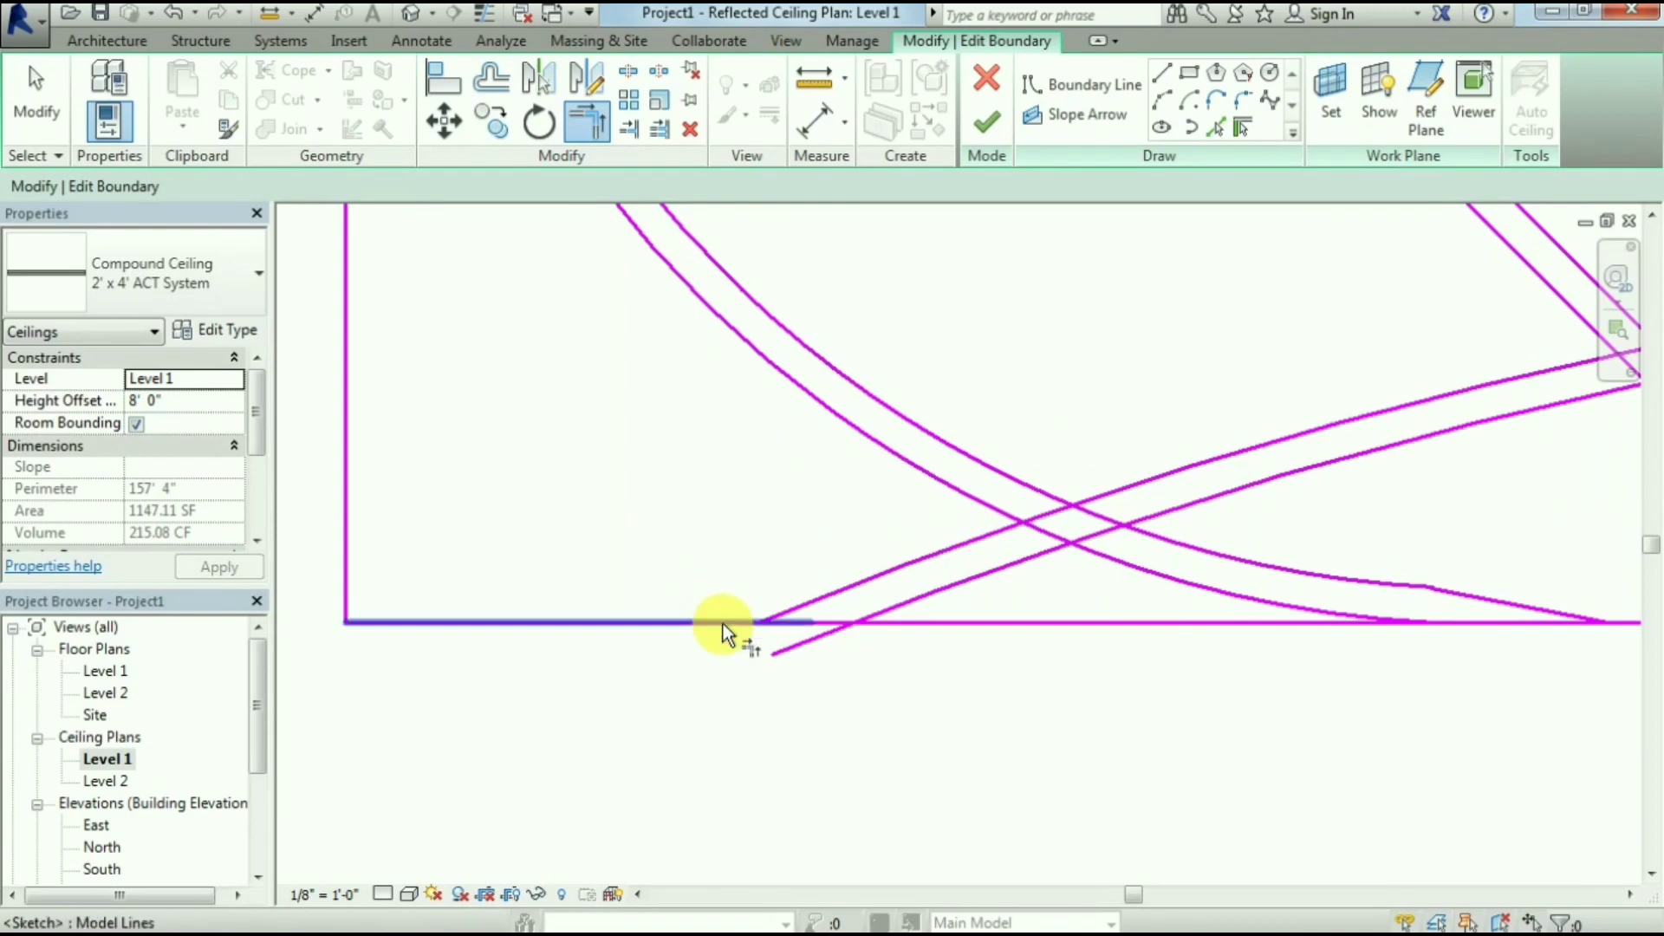
{"action": "left_click", "coordinate": [930, 595]}
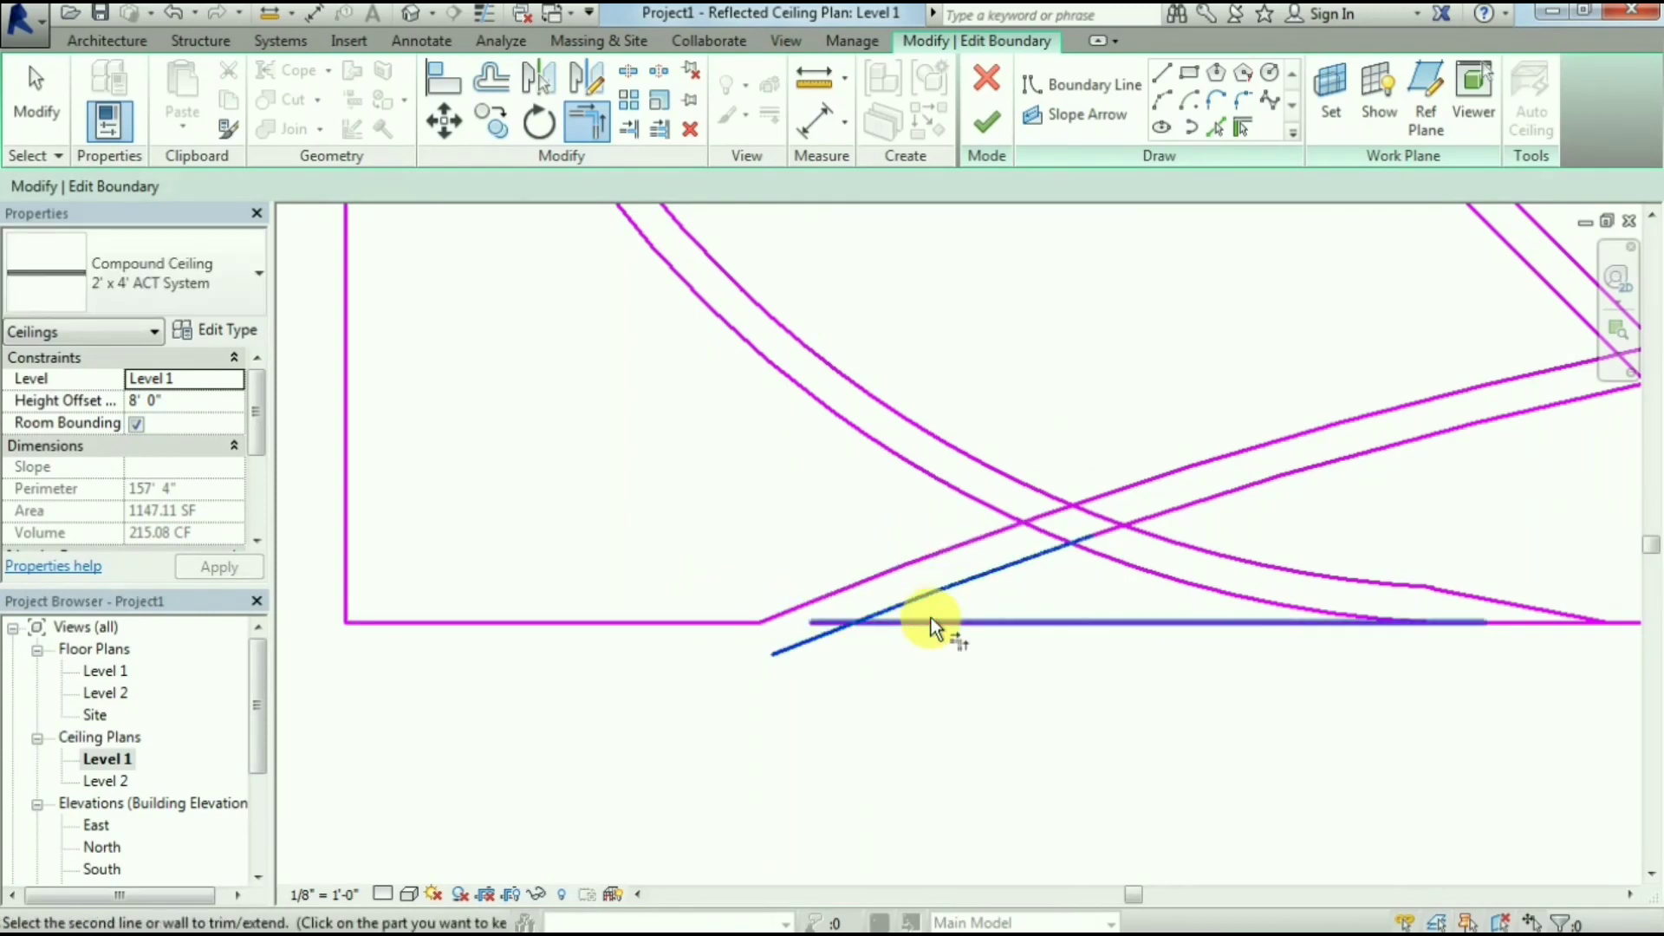
{"action": "left_click", "coordinate": [929, 626]}
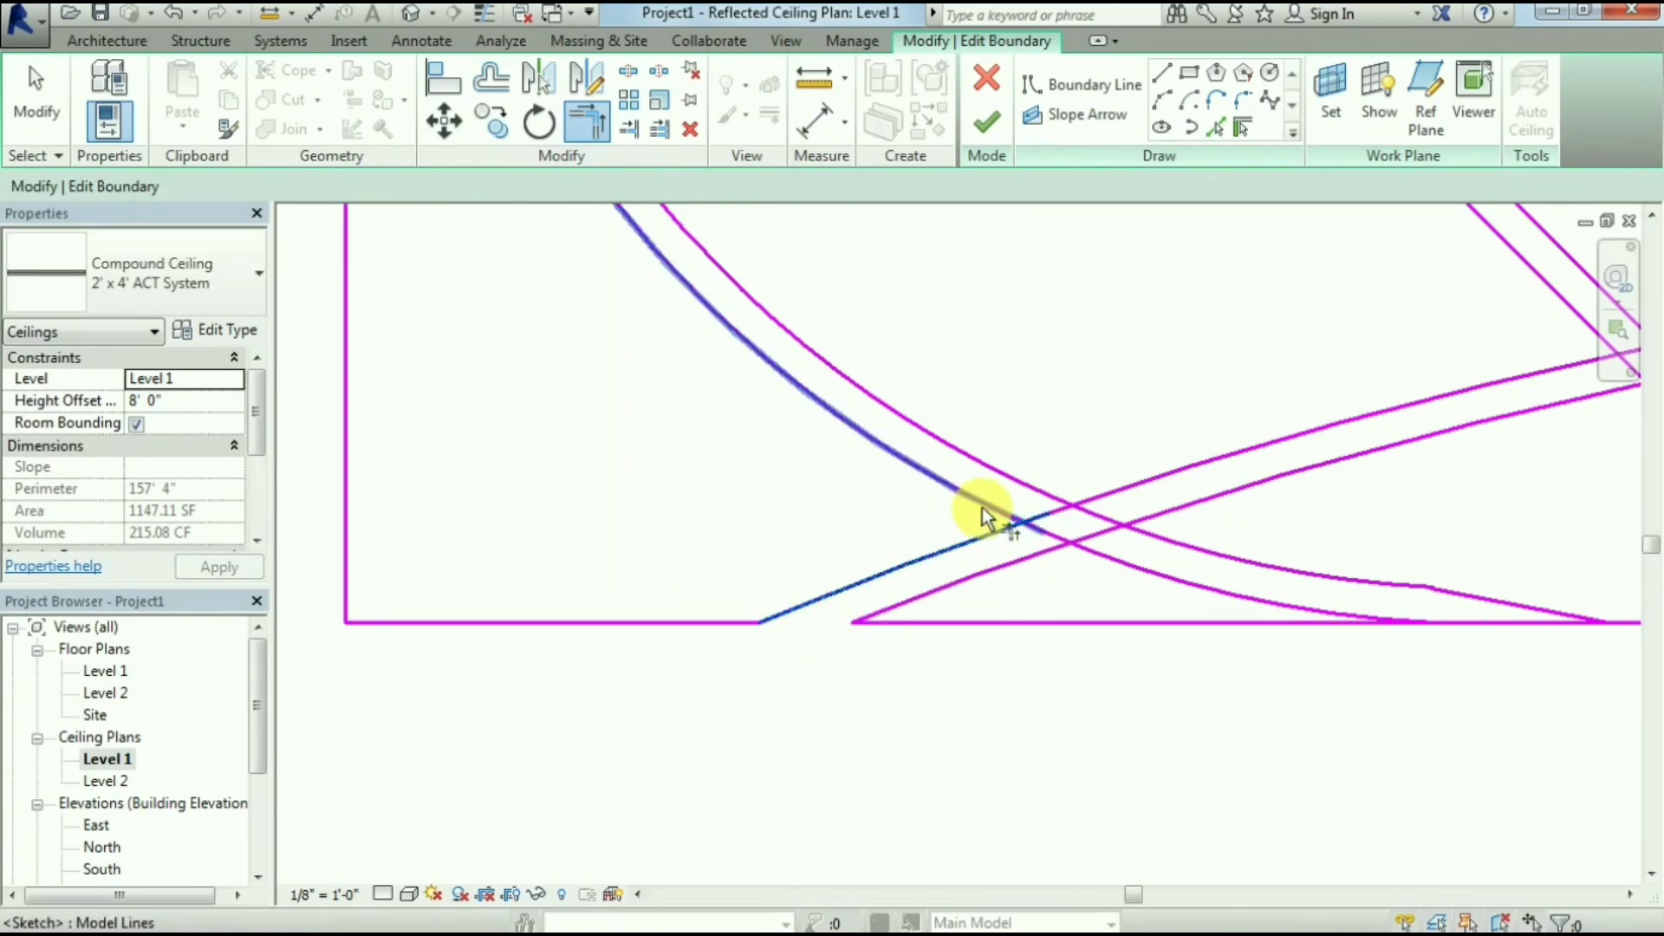
{"action": "left_click", "coordinate": [981, 507]}
{"action": "left_click", "coordinate": [1051, 486]}
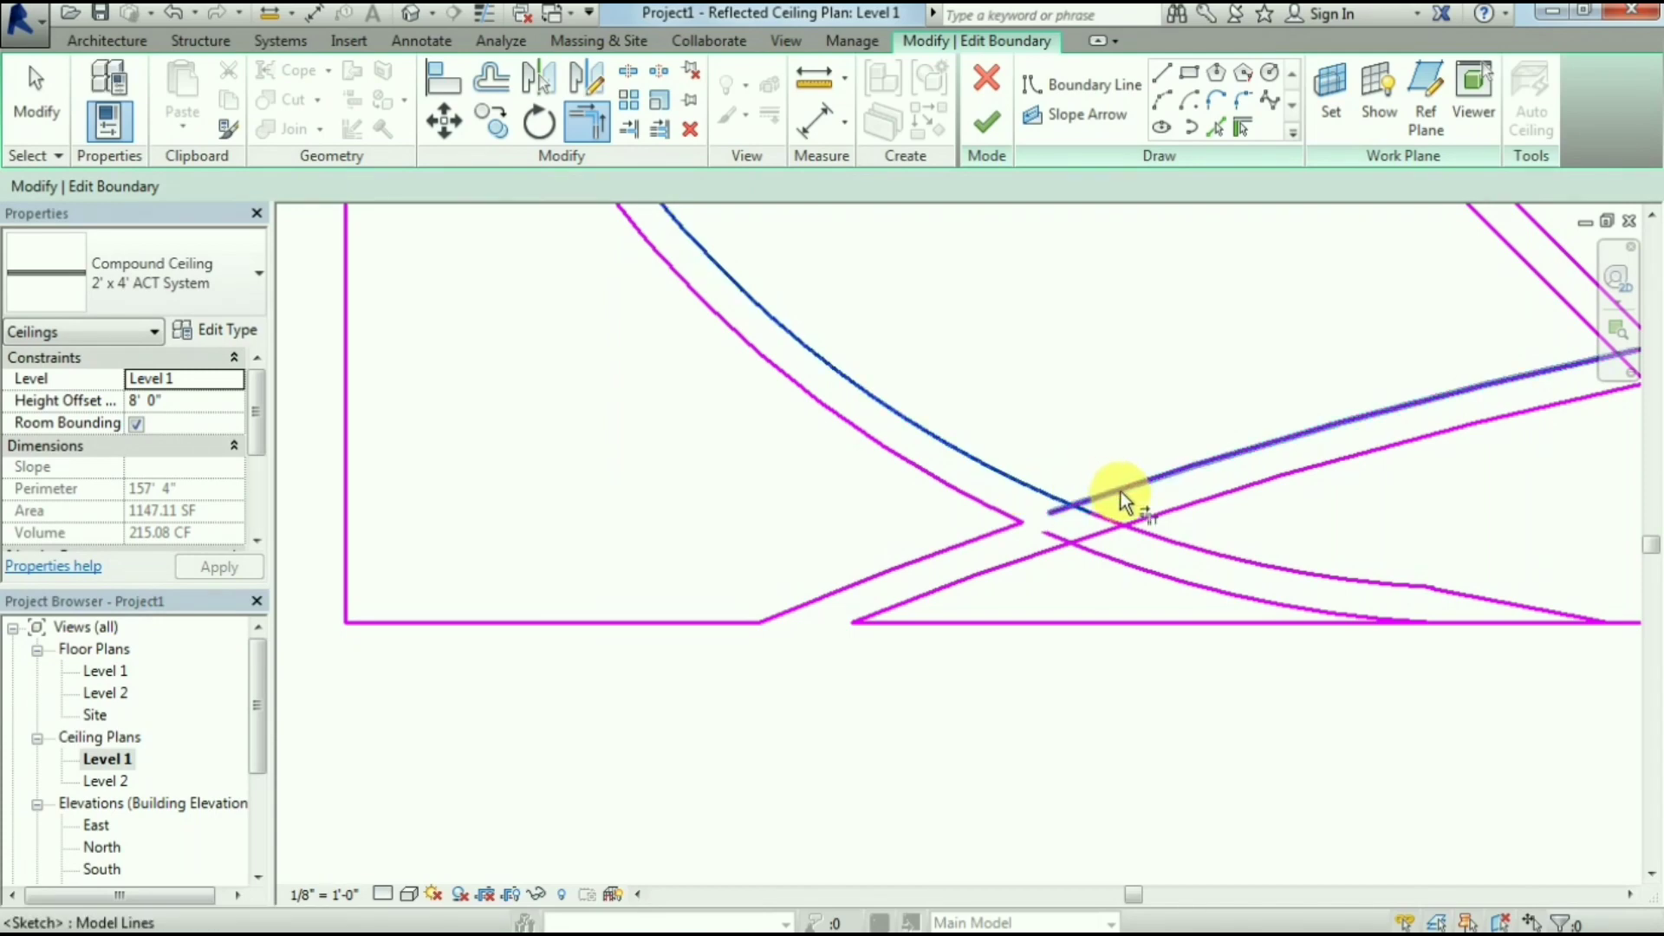
{"action": "left_click", "coordinate": [1199, 503]}
{"action": "left_click", "coordinate": [1035, 553]}
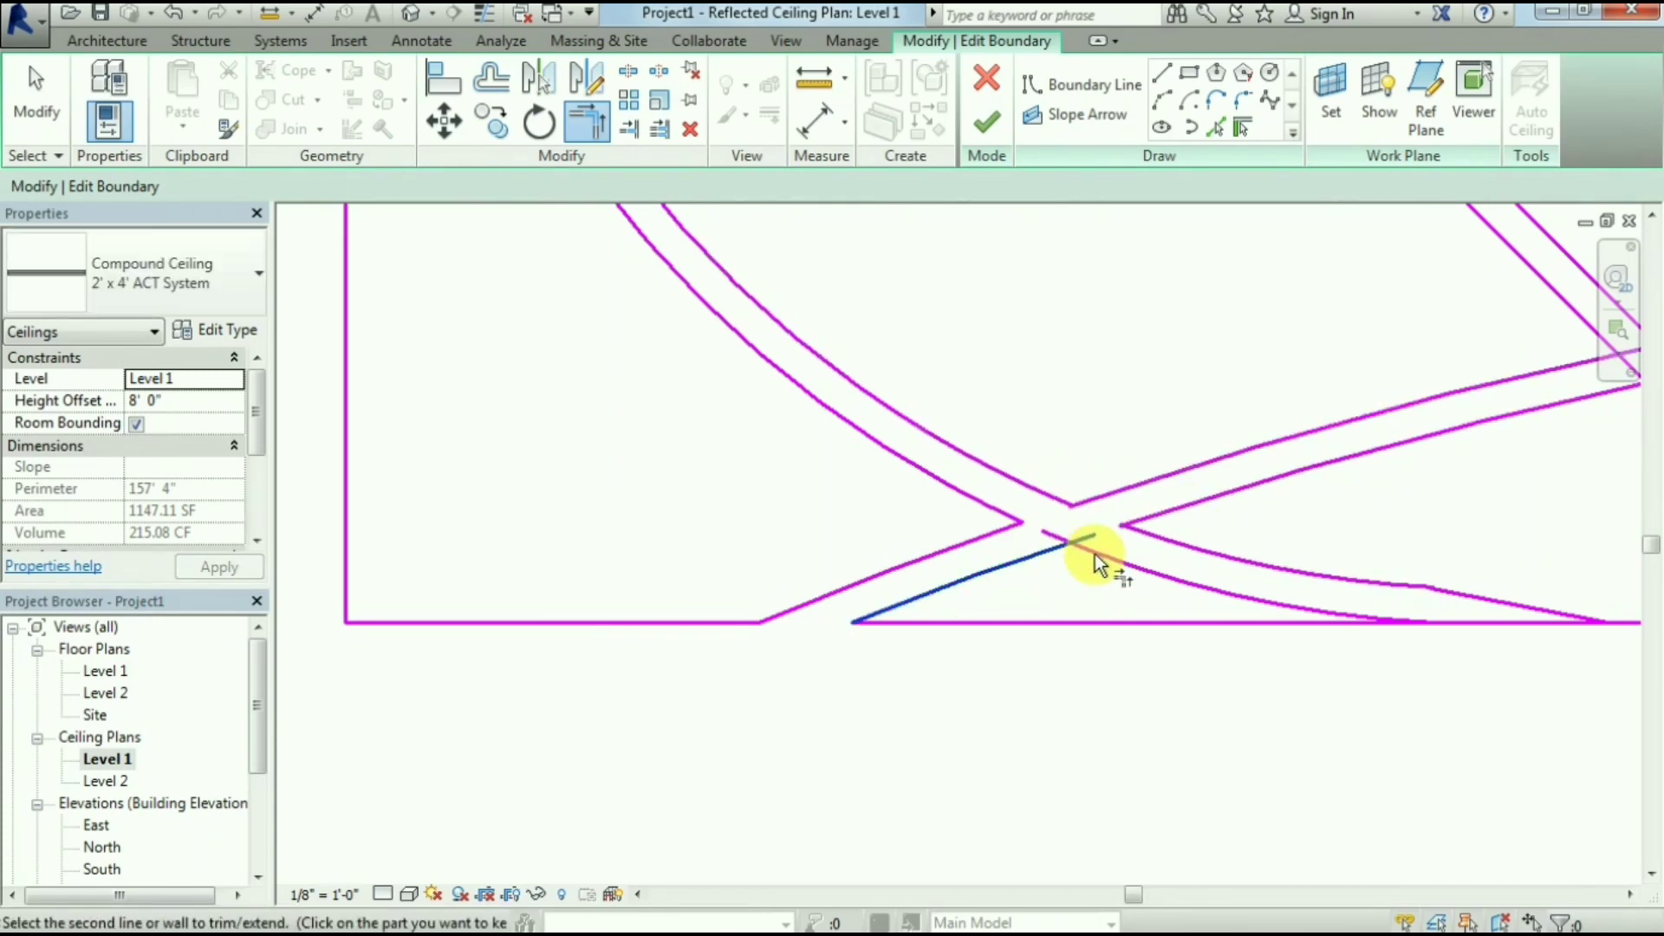
{"action": "left_click", "coordinate": [1085, 565]}
Corner-trim the bottom and top boundary lines against the curves and the diagonal bands
{"action": "scroll", "coordinate": [1068, 626], "scroll_direction": "down", "scroll_amount": 3}
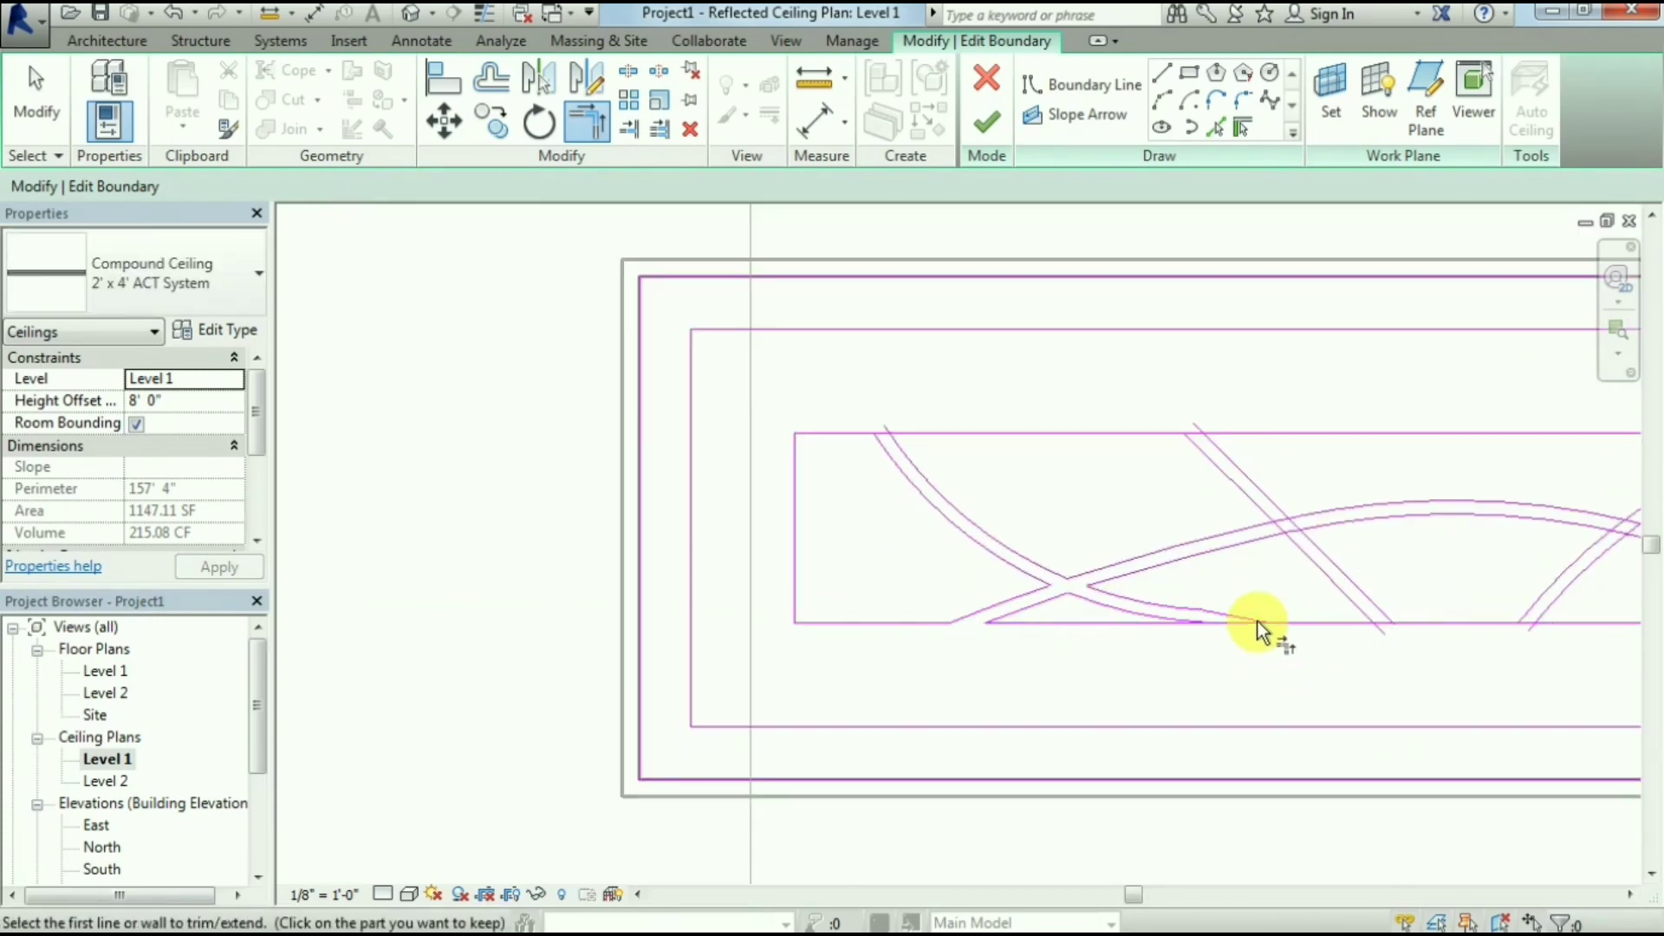
{"action": "scroll", "coordinate": [1256, 621], "scroll_direction": "up", "scroll_amount": 3}
{"action": "left_click", "coordinate": [1033, 632]}
{"action": "left_click", "coordinate": [1217, 617]}
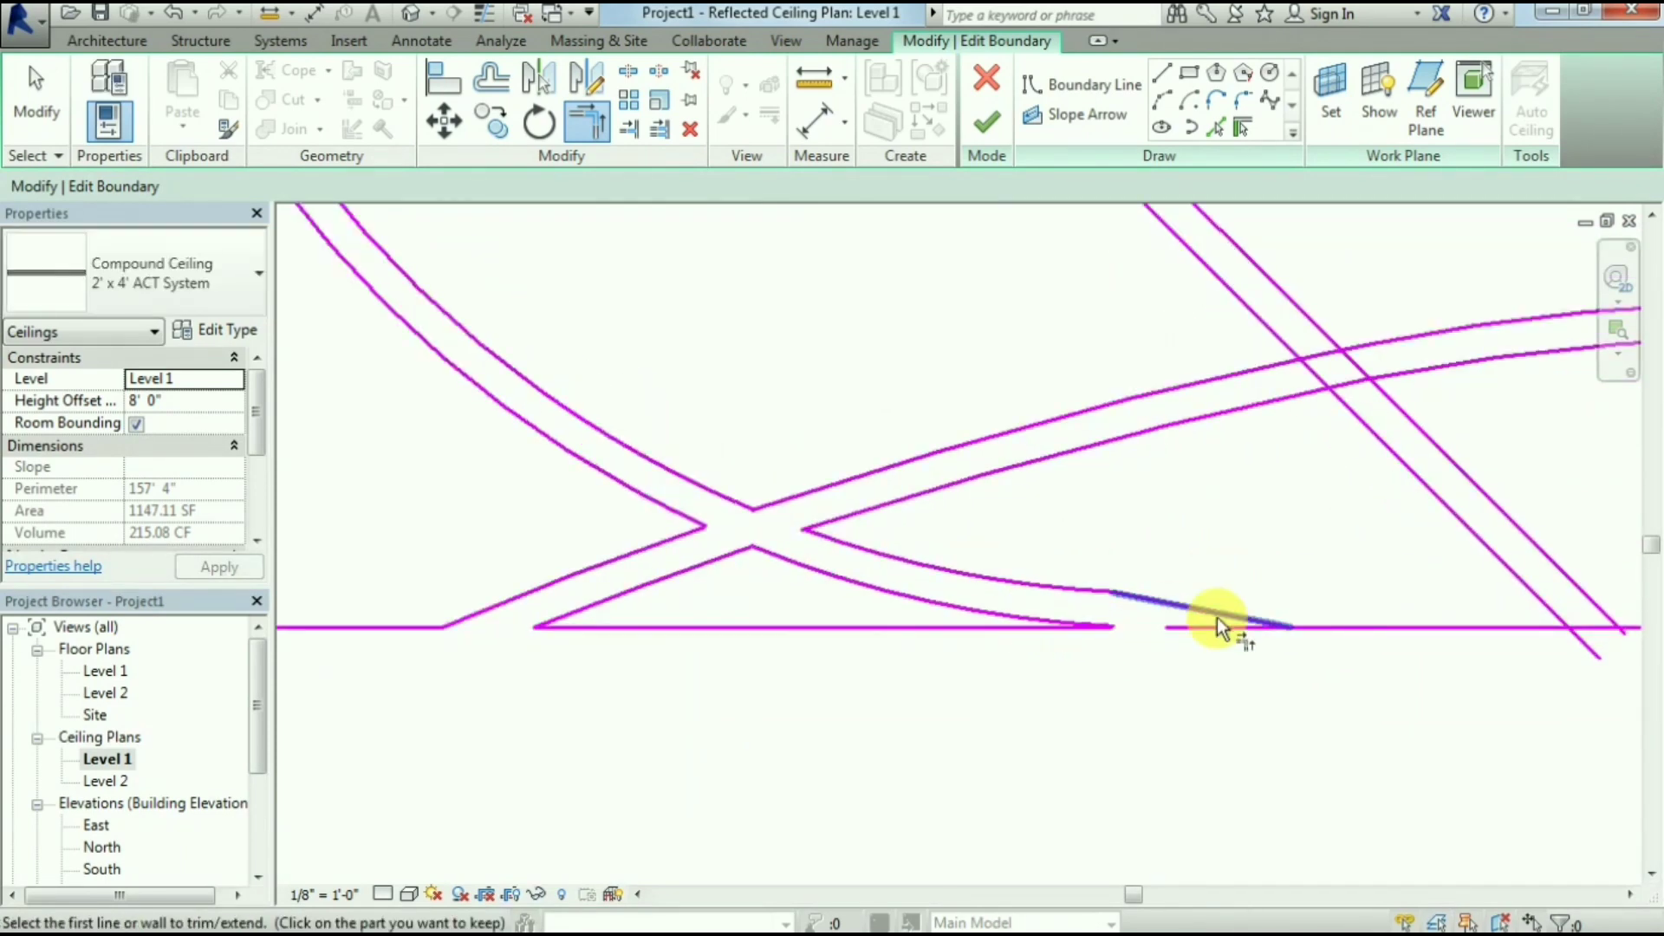
{"action": "left_click", "coordinate": [1298, 626]}
{"action": "scroll", "coordinate": [955, 677], "scroll_direction": "down", "scroll_amount": 3}
{"action": "scroll", "coordinate": [797, 288], "scroll_direction": "up", "scroll_amount": 2}
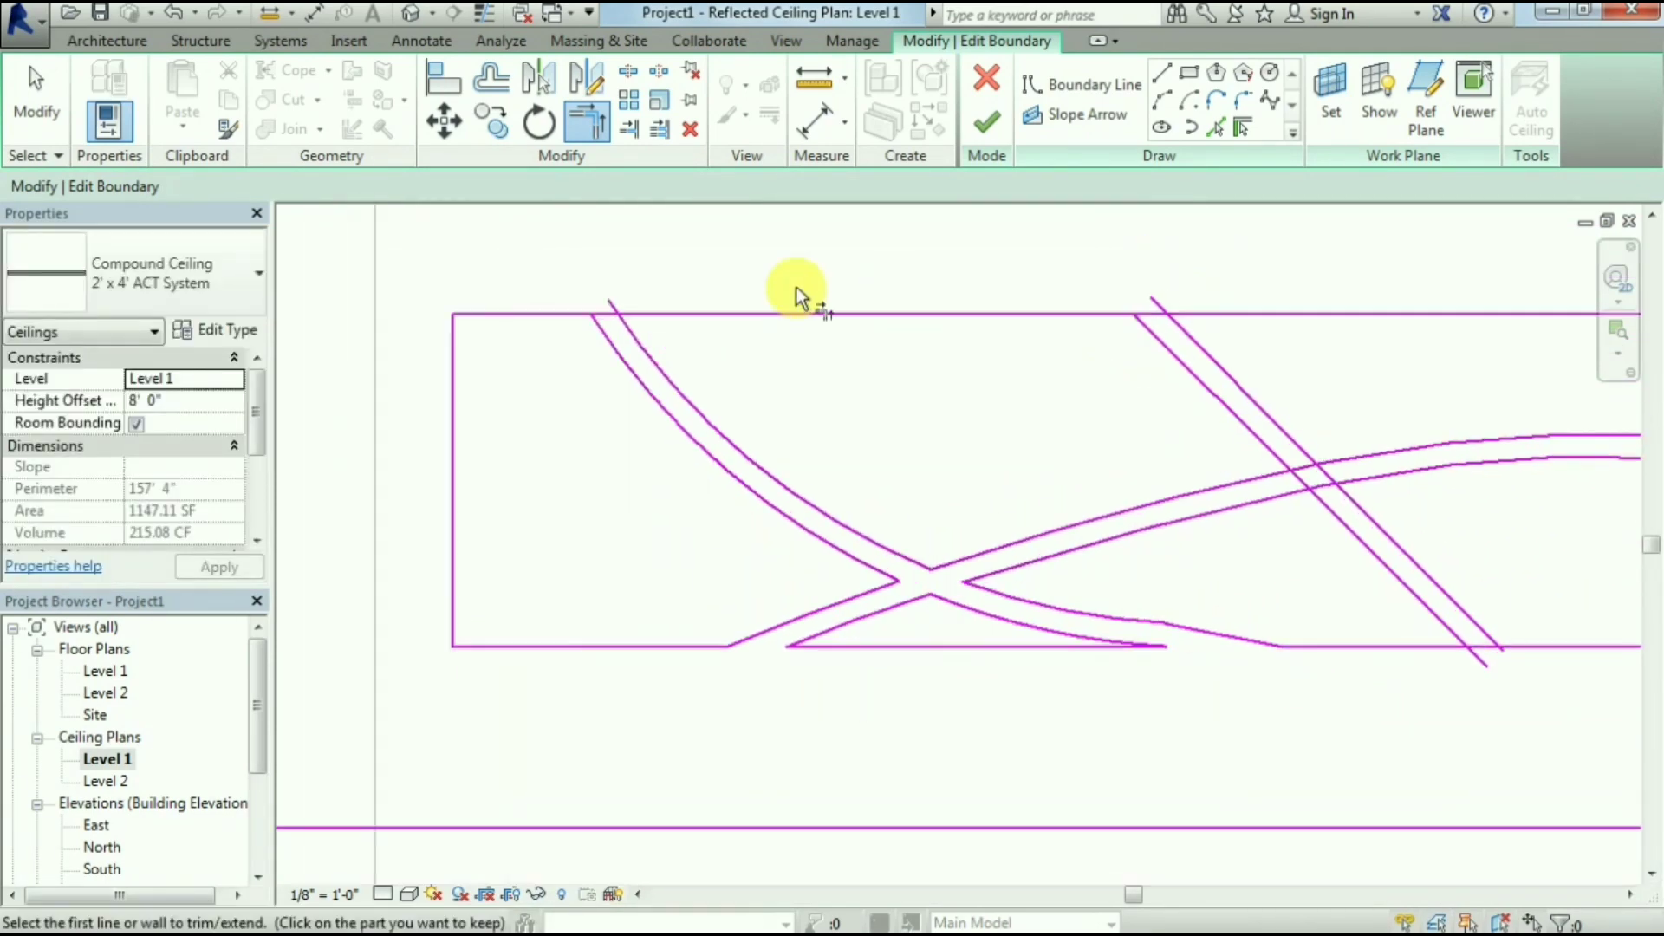
{"action": "left_click", "coordinate": [653, 342]}
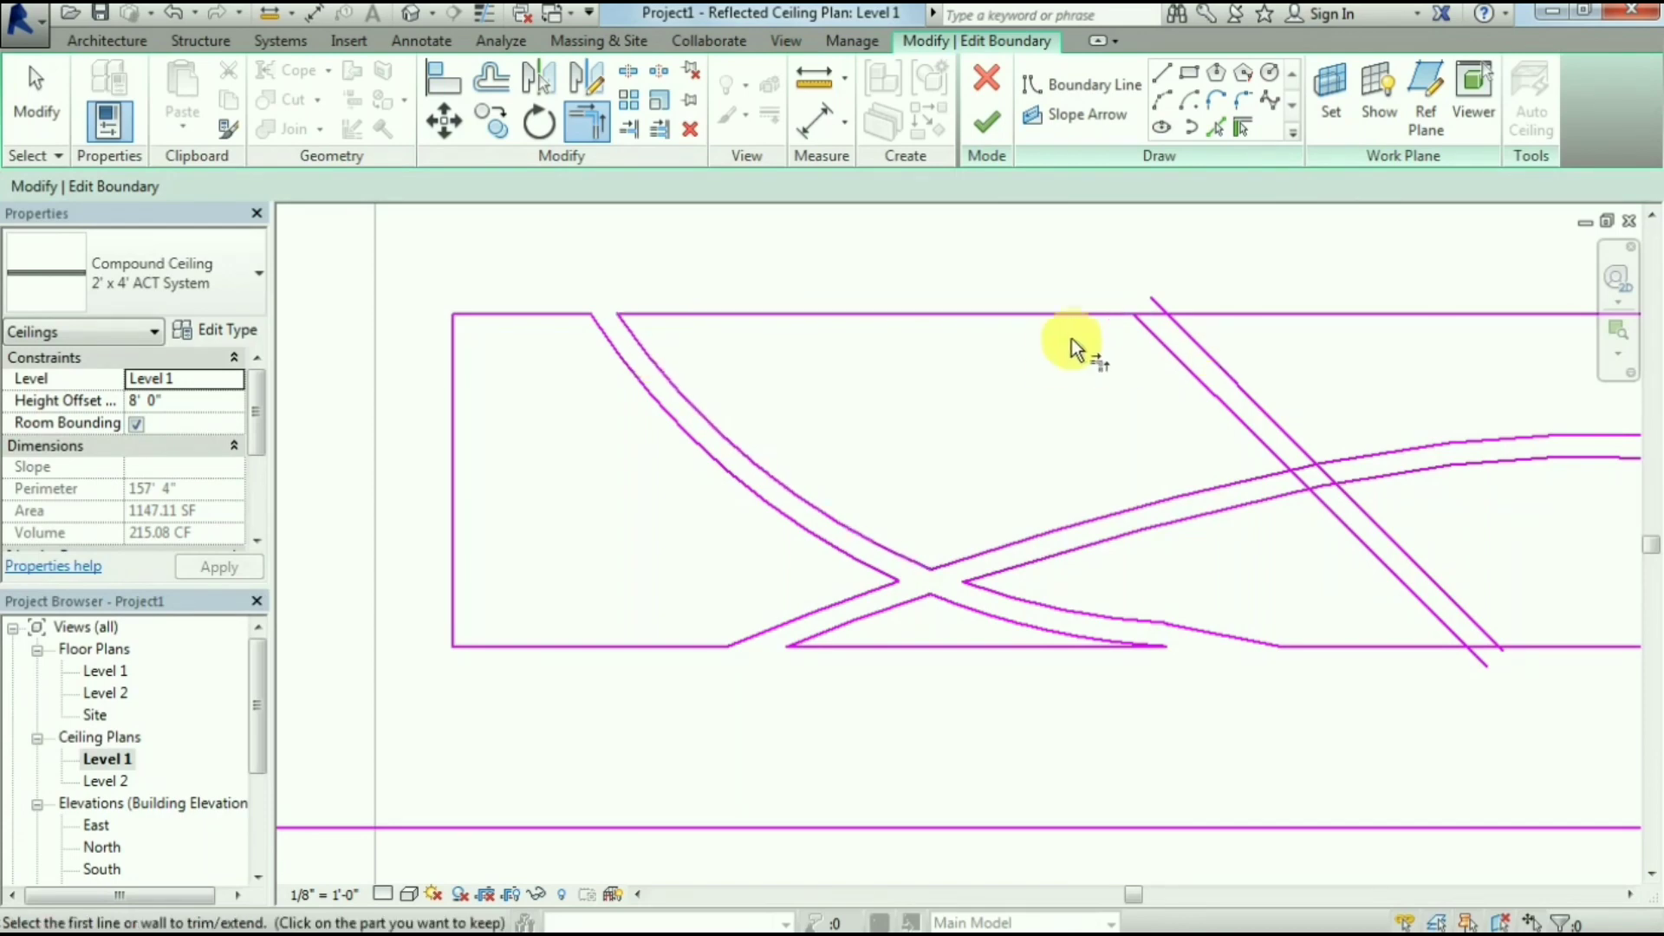
{"action": "left_click", "coordinate": [1080, 315]}
{"action": "left_click", "coordinate": [1200, 351]}
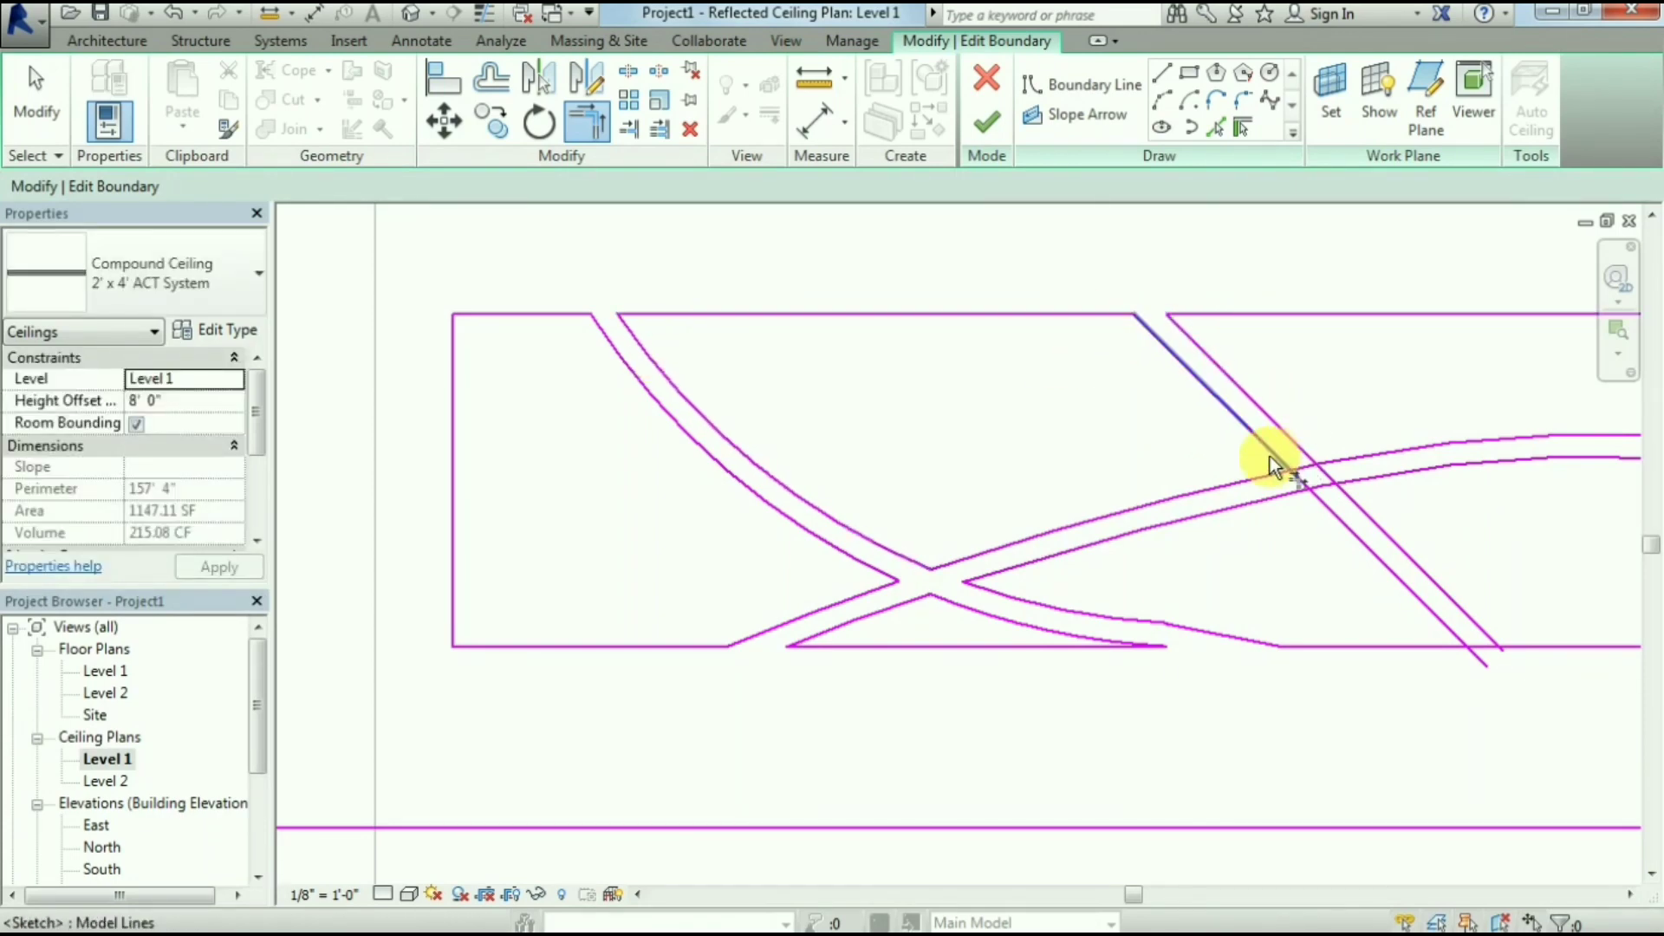
{"action": "left_click", "coordinate": [1284, 503]}
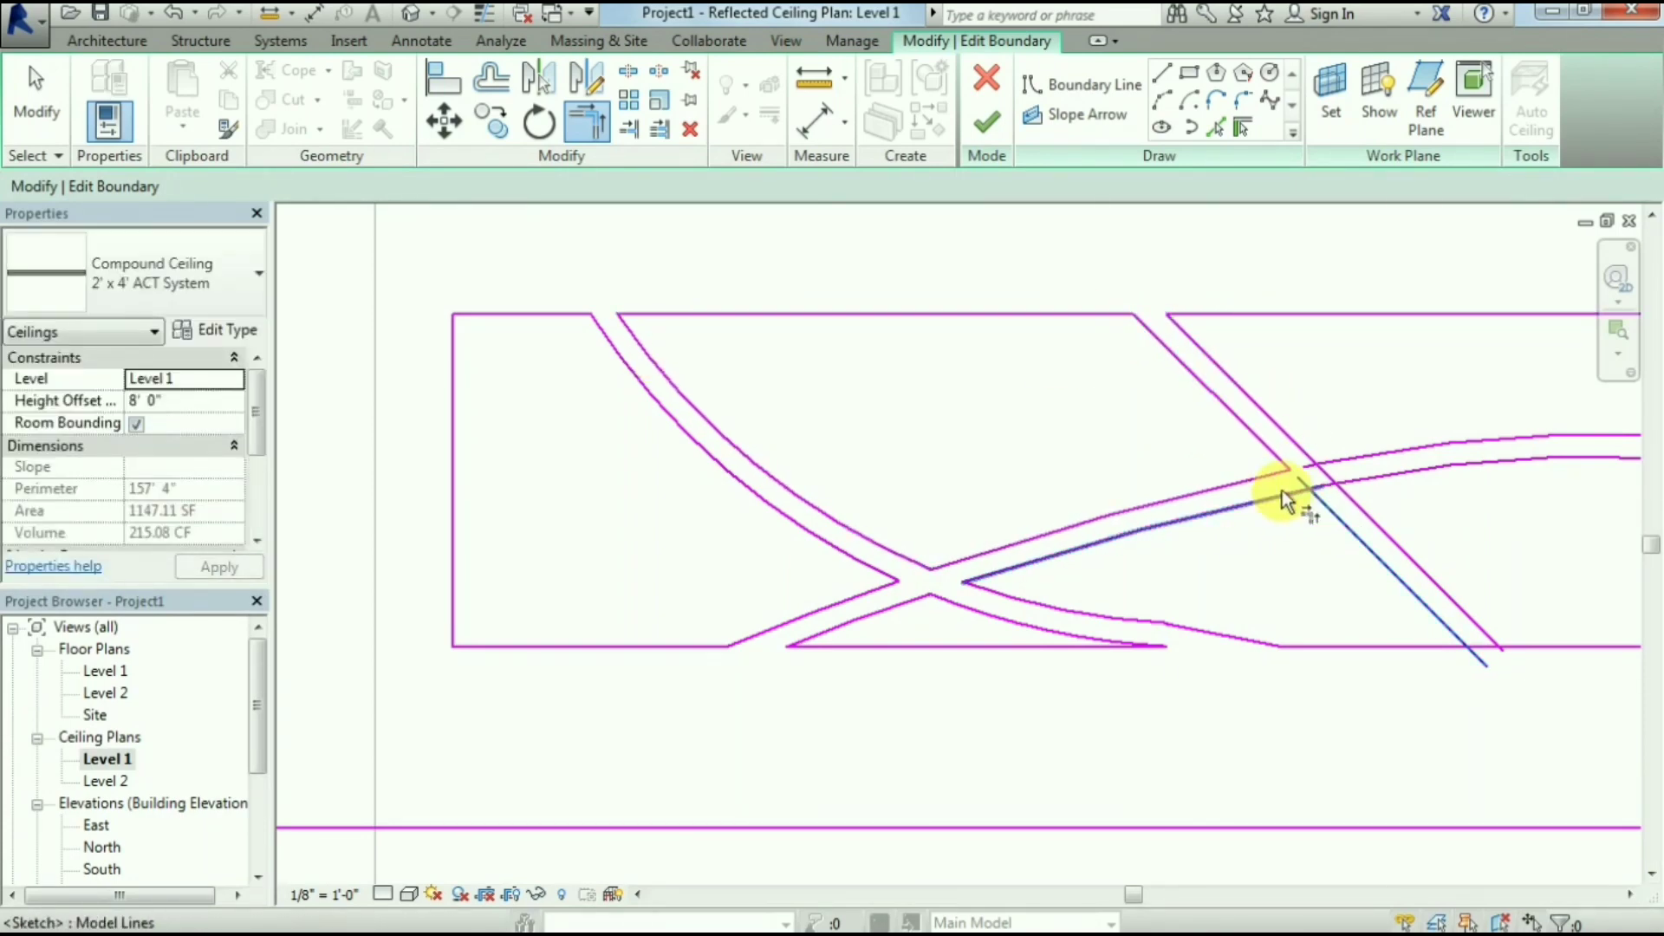
{"action": "left_click", "coordinate": [1352, 498]}
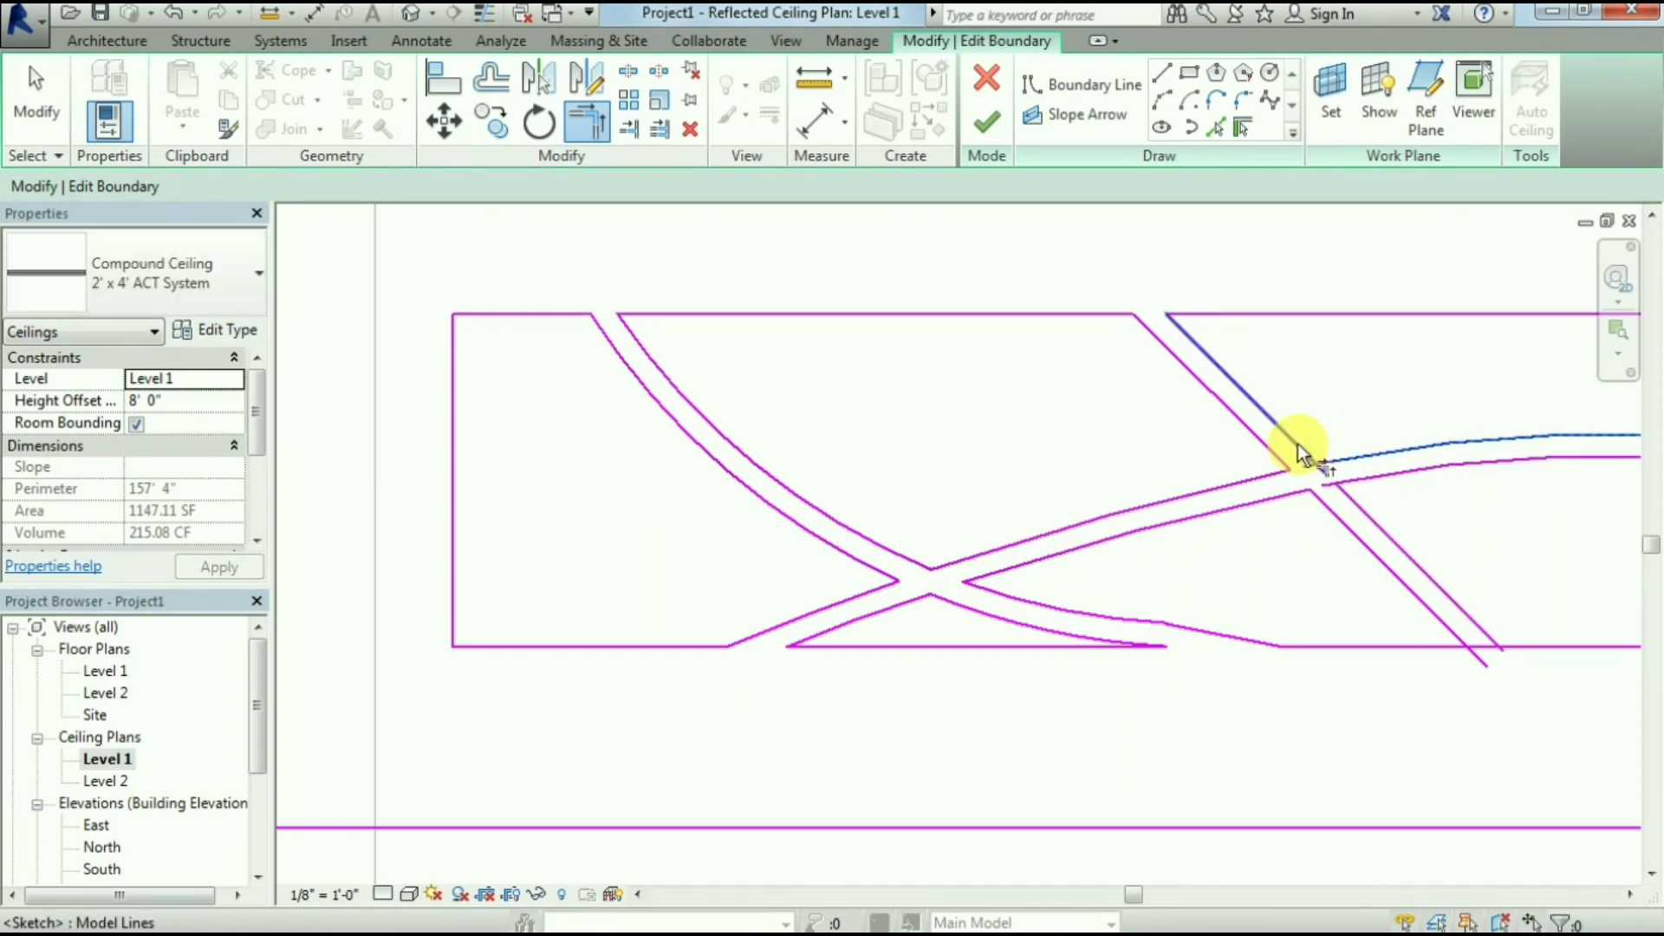
Trim the lower-right diagonal and curve into a corner and close the upper intersection
{"action": "left_click", "coordinate": [1366, 481]}
{"action": "scroll", "coordinate": [1360, 482], "scroll_direction": "up", "scroll_amount": 1}
{"action": "scroll", "coordinate": [1350, 484], "scroll_direction": "up", "scroll_amount": 1}
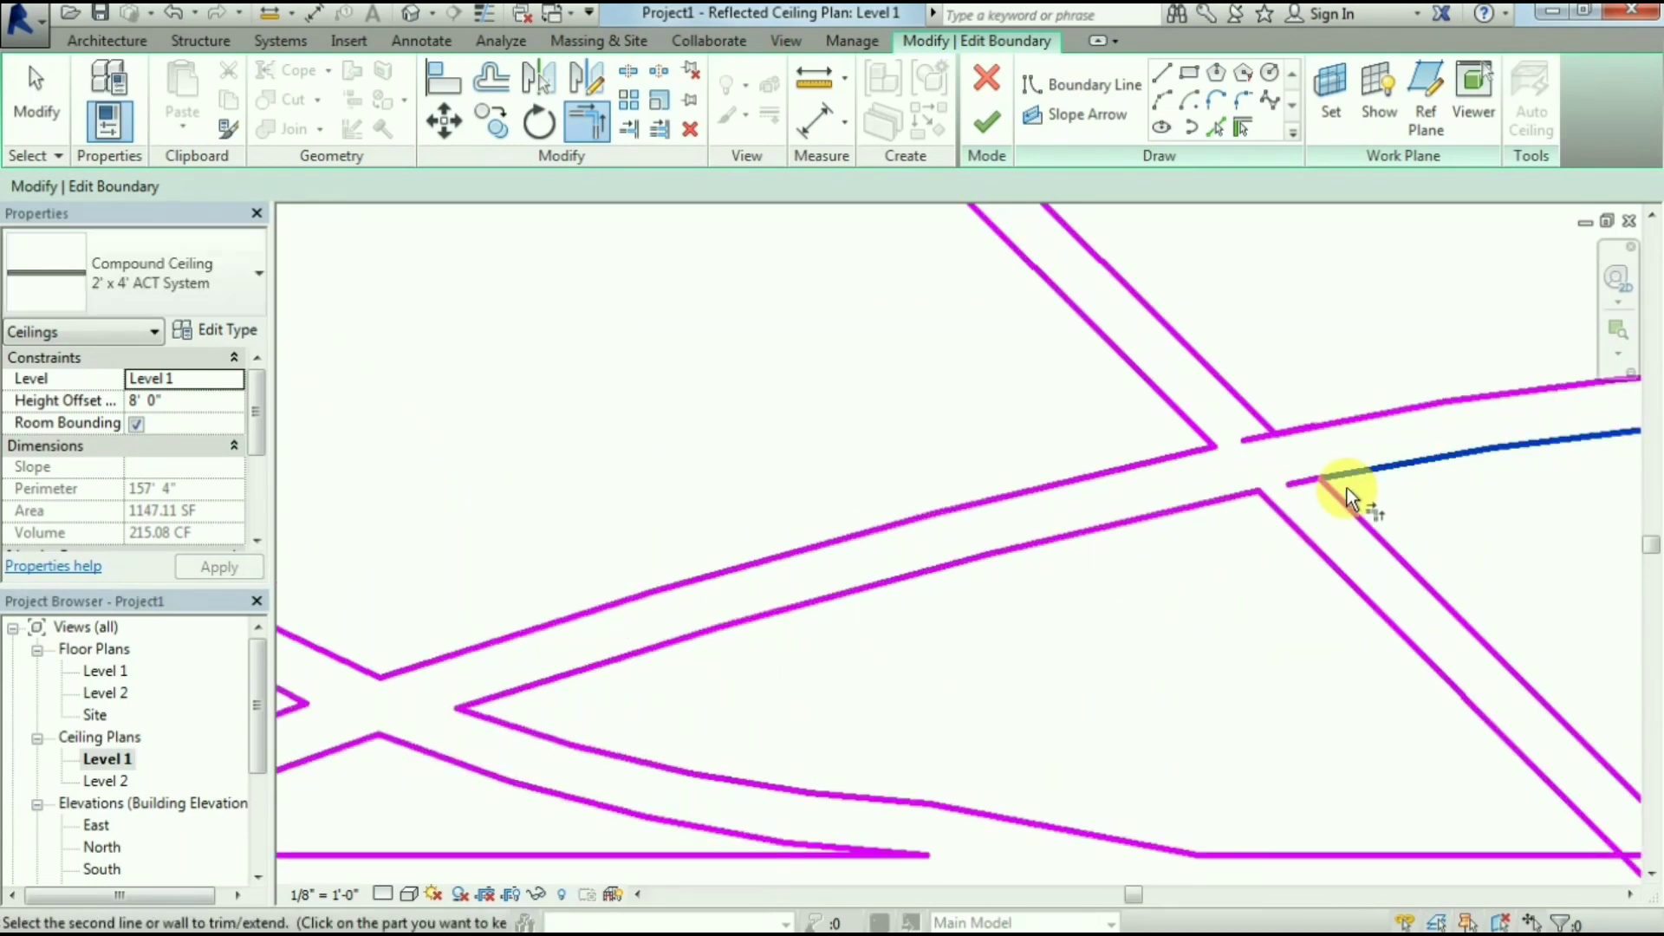
{"action": "left_click", "coordinate": [1348, 477]}
{"action": "left_click", "coordinate": [1270, 435]}
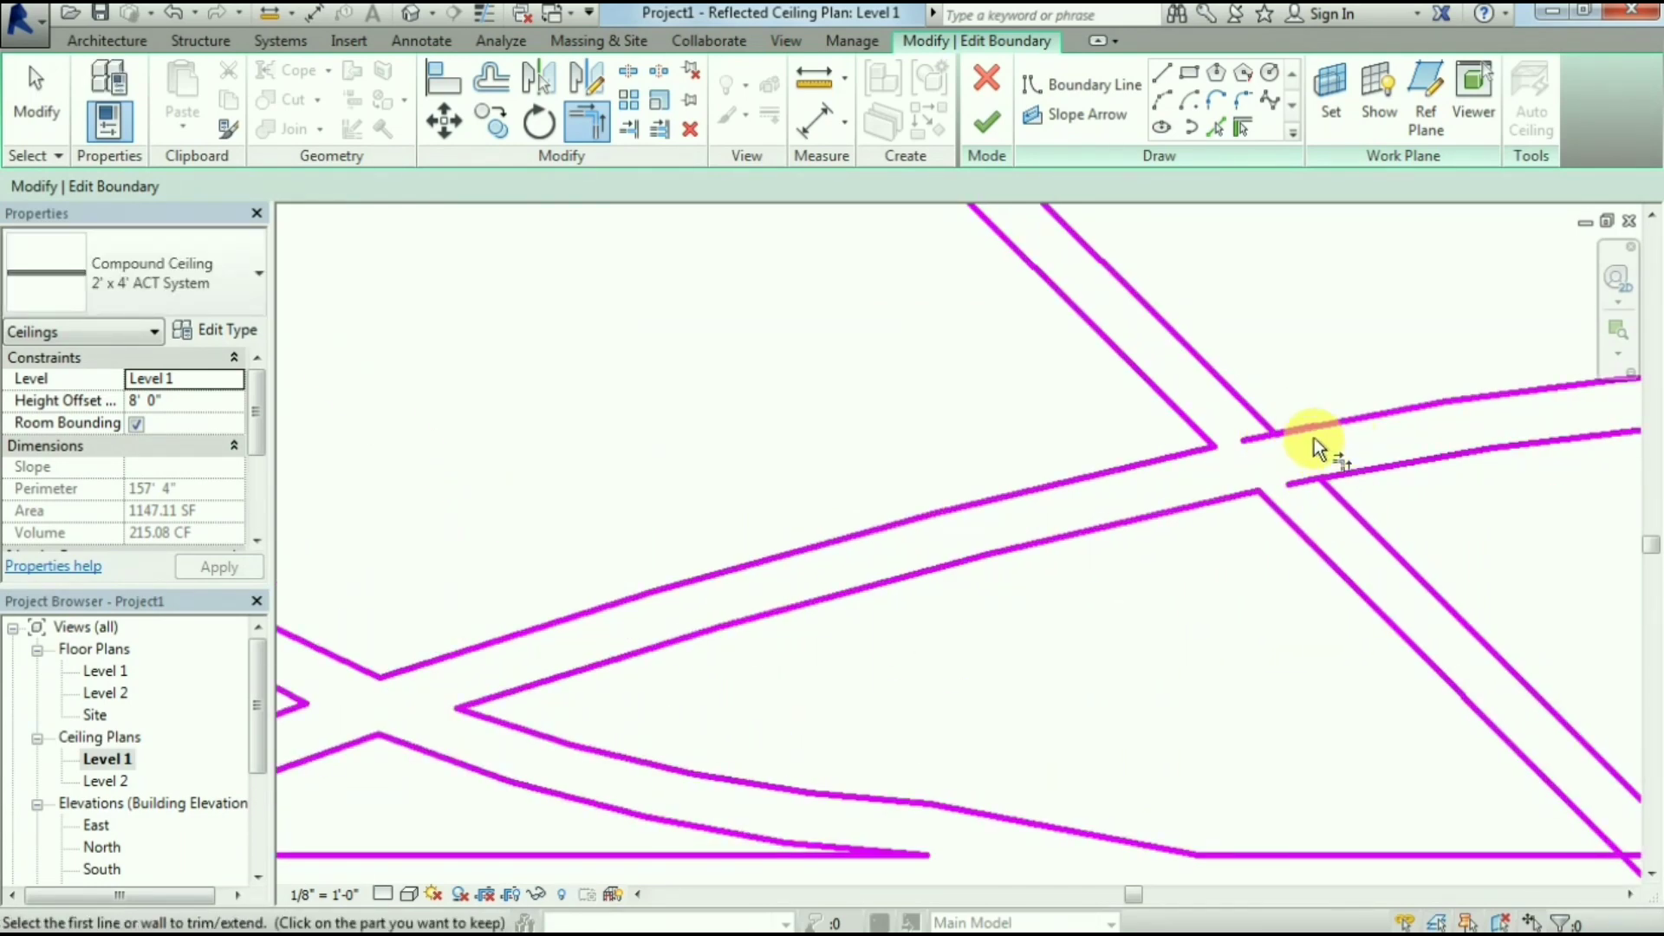
Delete the stray short boundary segments left at the intersection
{"action": "key", "text": "Escape"}
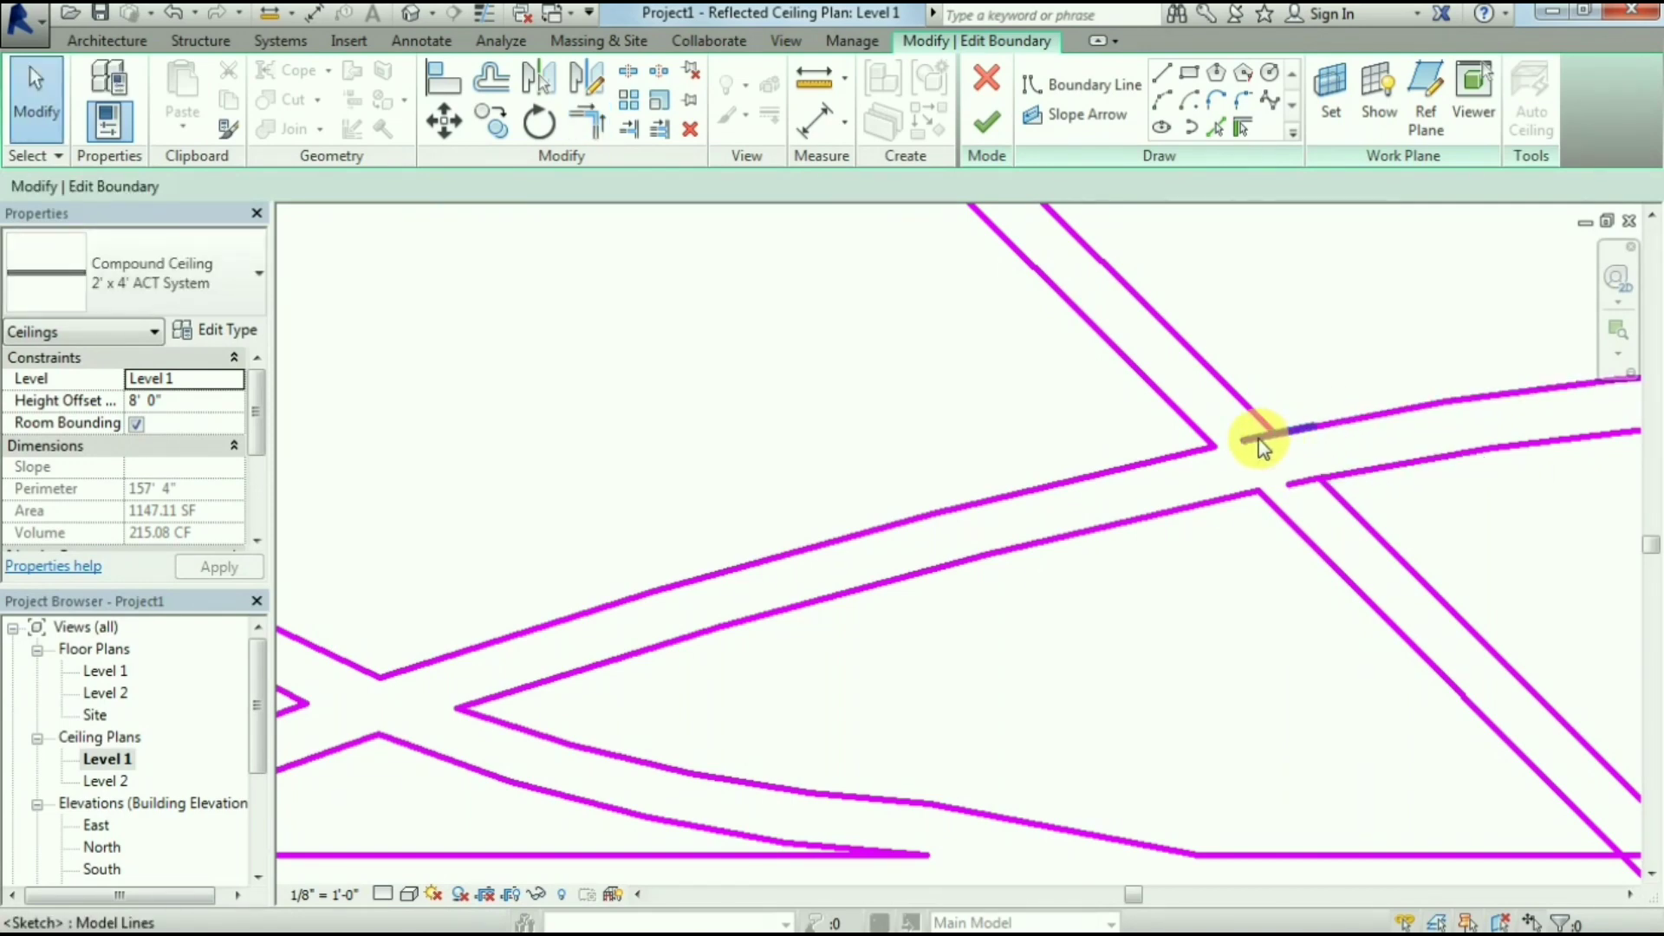
{"action": "left_click", "coordinate": [1259, 441]}
{"action": "key", "text": "Escape"}
{"action": "left_click", "coordinate": [1294, 487]}
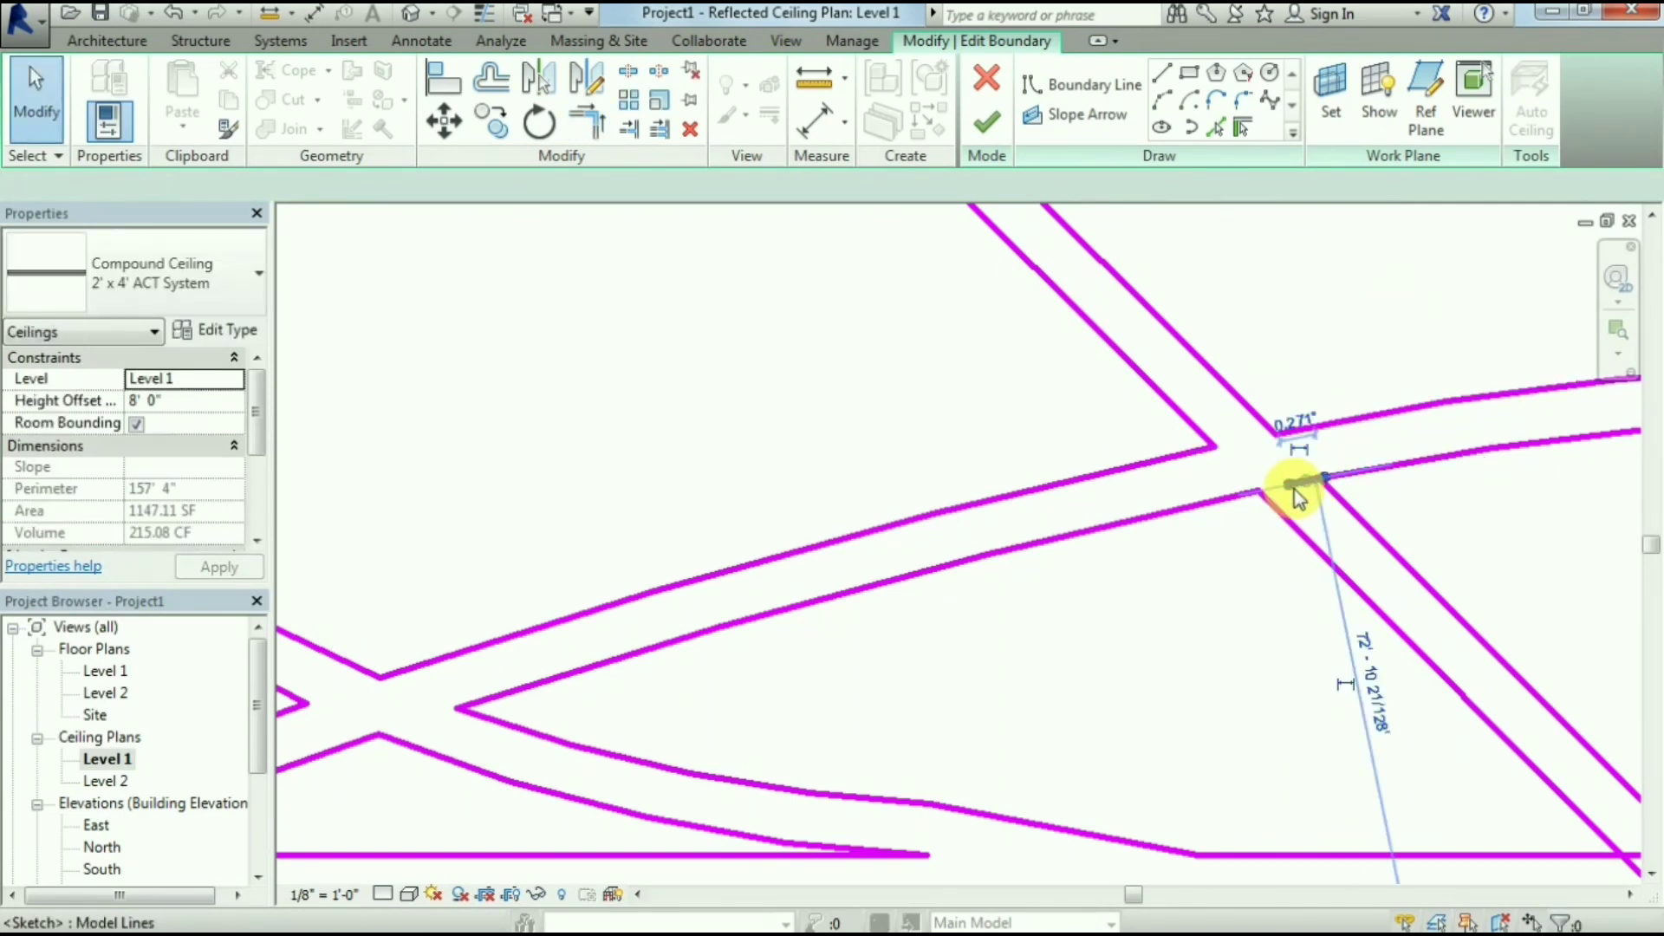
{"action": "key", "text": "Delete"}
{"action": "scroll", "coordinate": [973, 559], "scroll_direction": "down", "scroll_amount": 4}
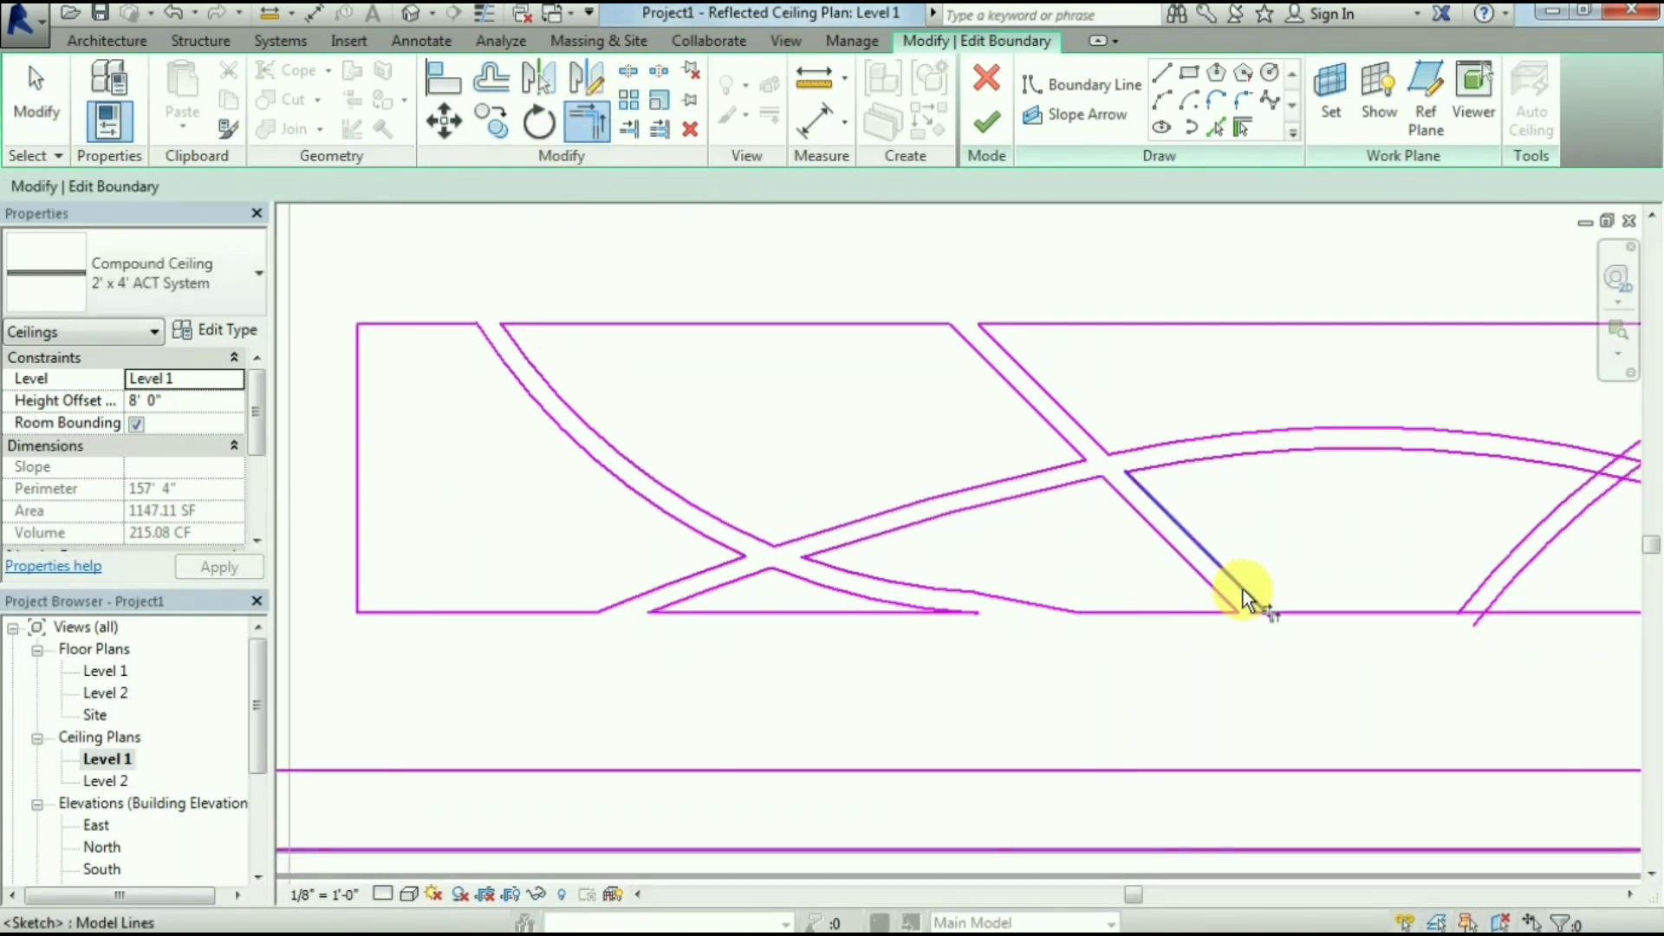
Trim the right diagonal to the bottom line and the rising arc to its band line, undoing one wrong arc trim
{"action": "left_click", "coordinate": [1385, 617]}
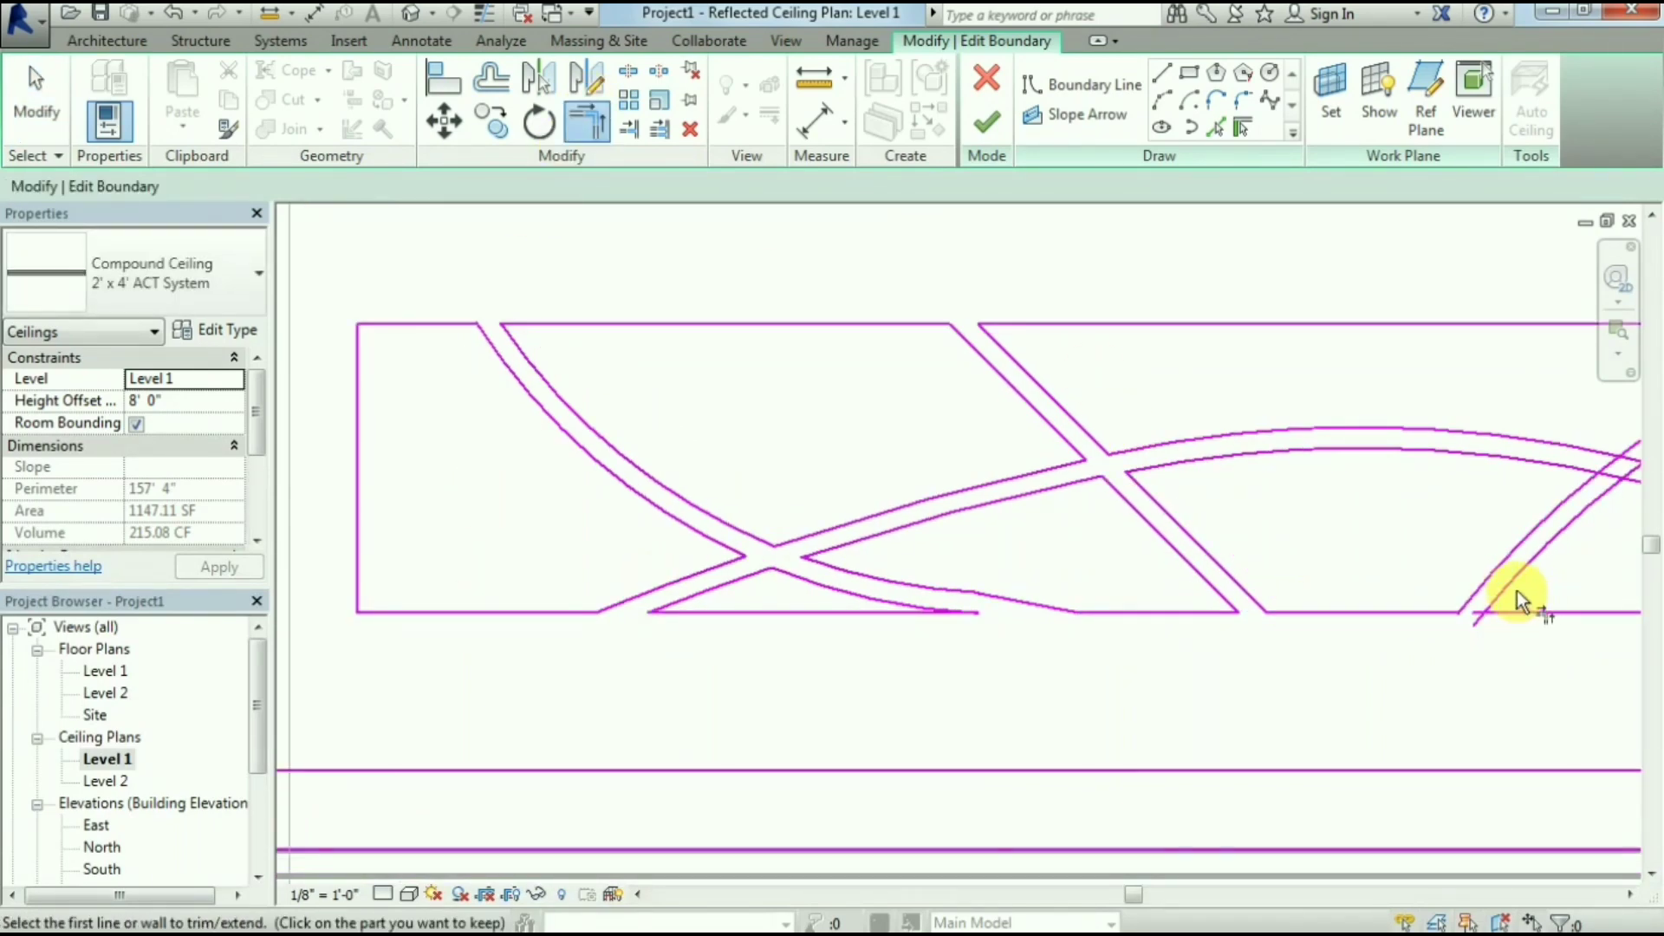
{"action": "left_click", "coordinate": [1515, 589]}
{"action": "scroll", "coordinate": [991, 673], "scroll_direction": "down", "scroll_amount": 3}
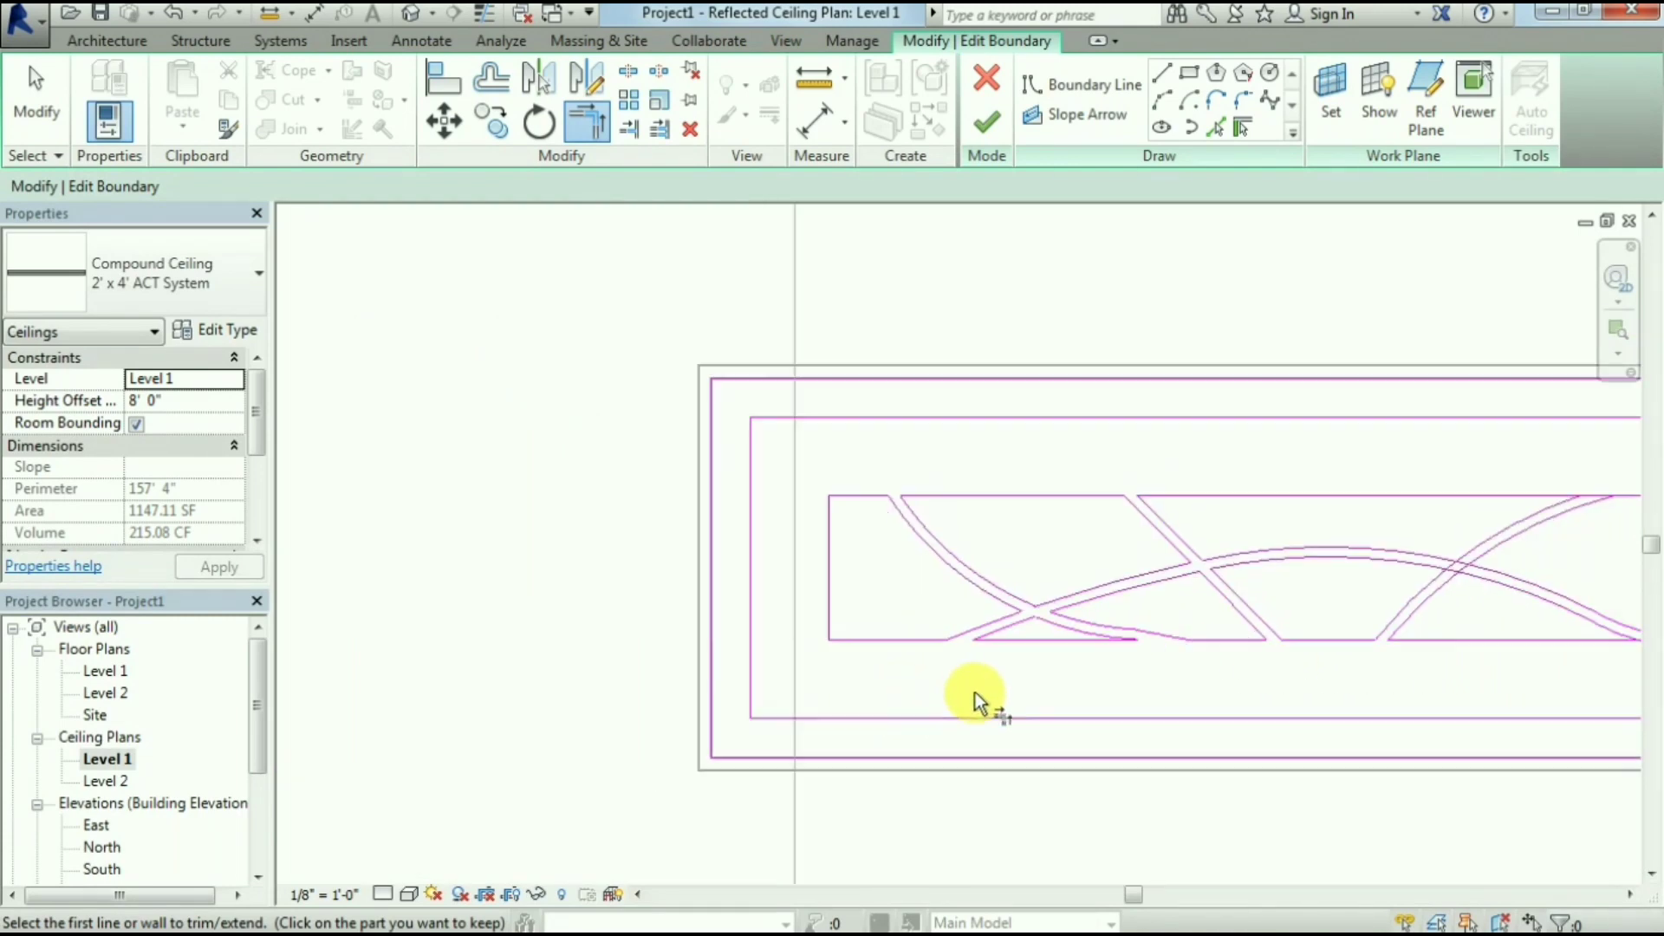
{"action": "scroll", "coordinate": [1175, 669], "scroll_direction": "up", "scroll_amount": 3}
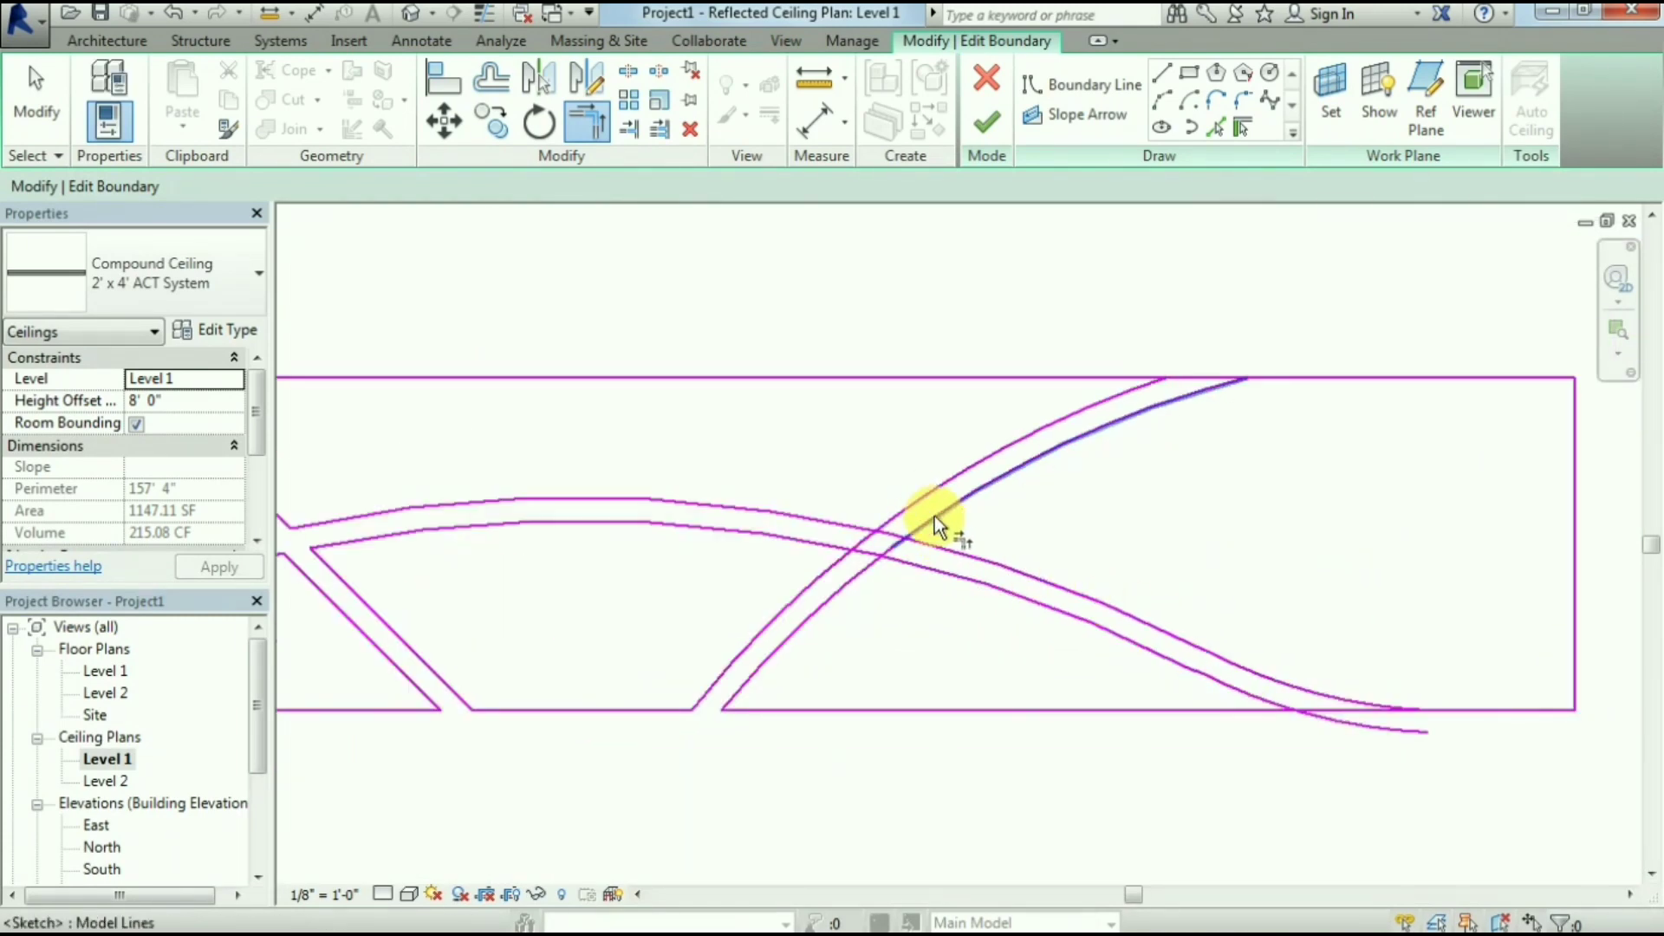
{"action": "left_click", "coordinate": [918, 501]}
{"action": "left_click", "coordinate": [814, 522]}
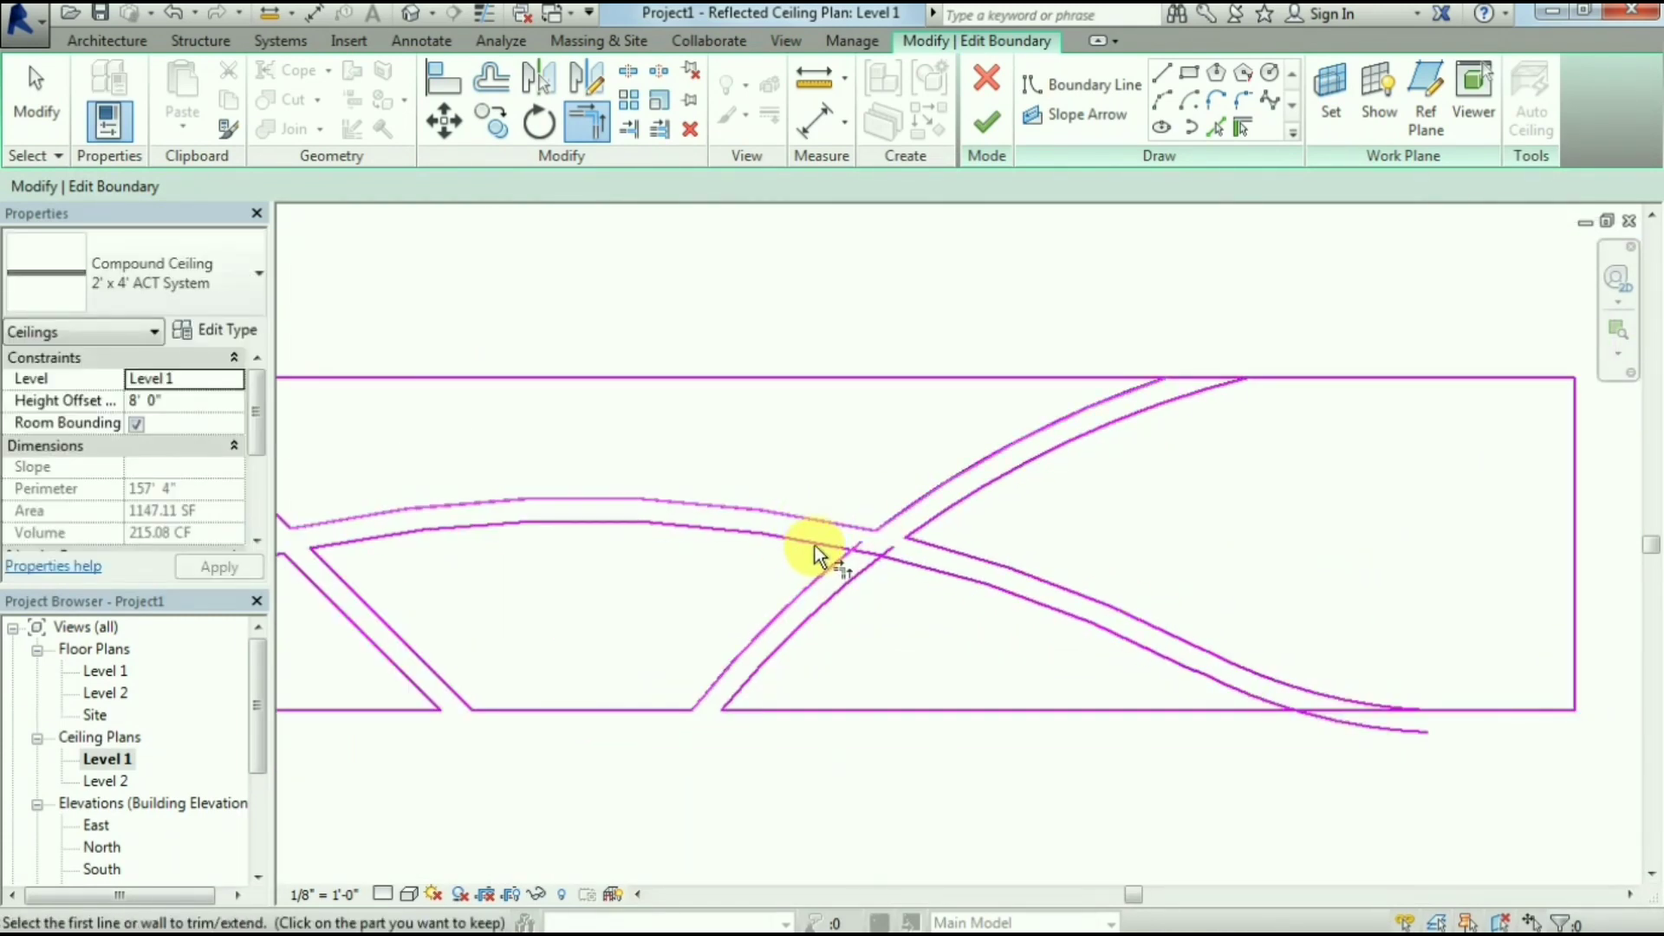
{"action": "left_click", "coordinate": [868, 571]}
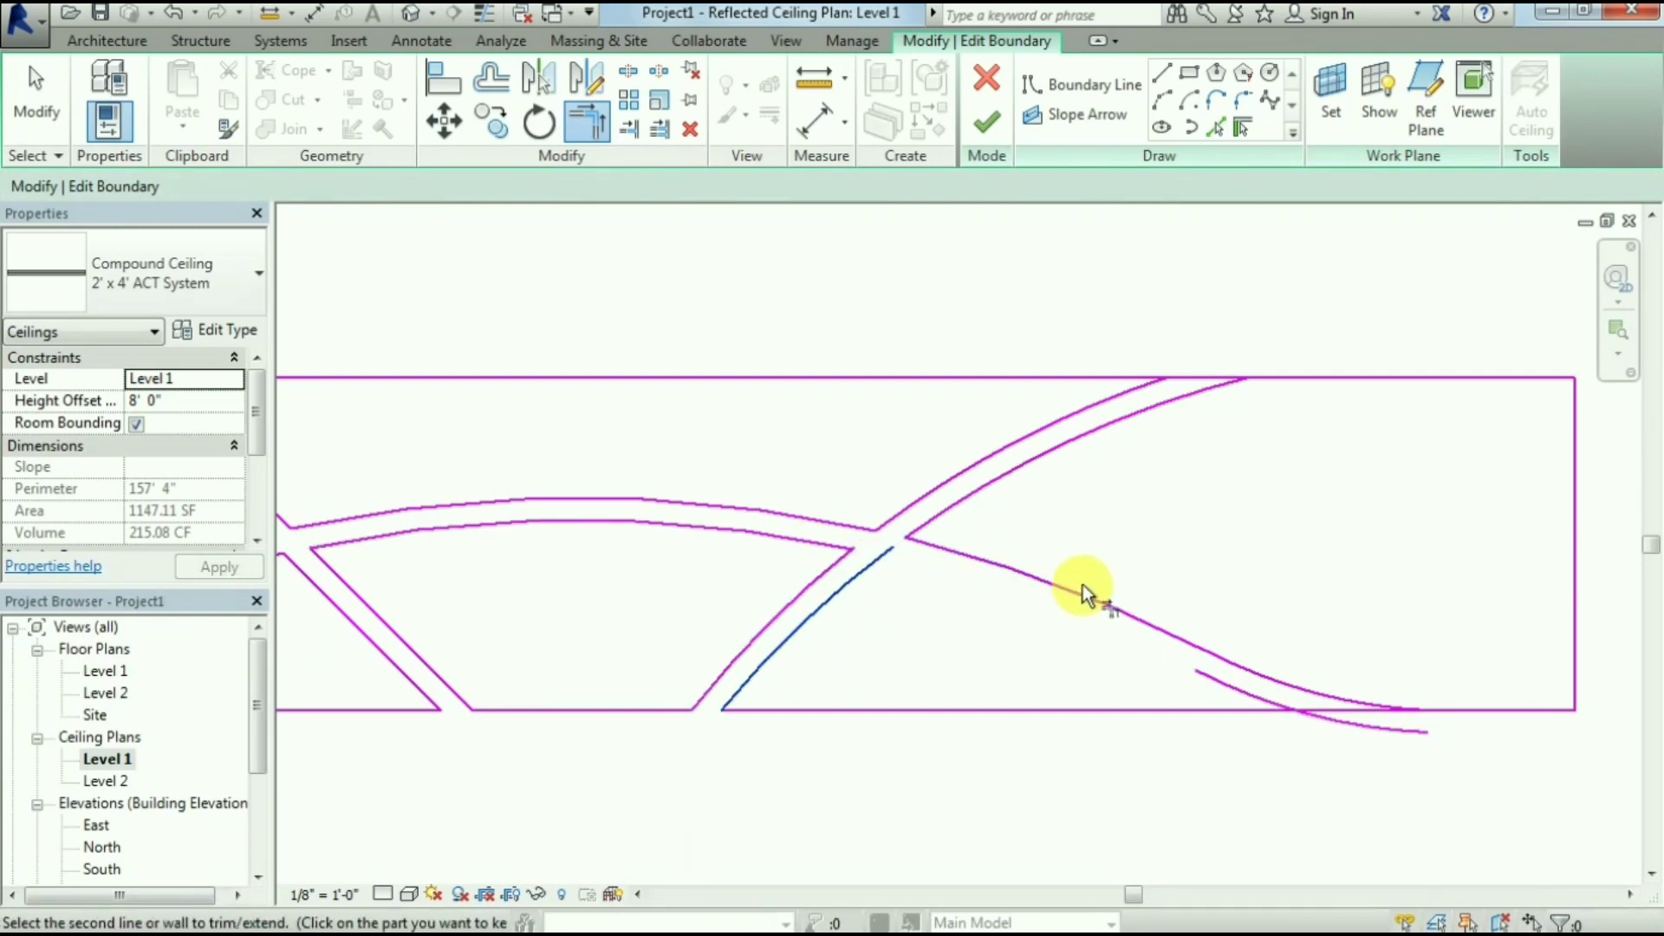
{"action": "key", "text": "ctrl+z"}
{"action": "key", "text": "t"}
{"action": "key", "text": "r"}
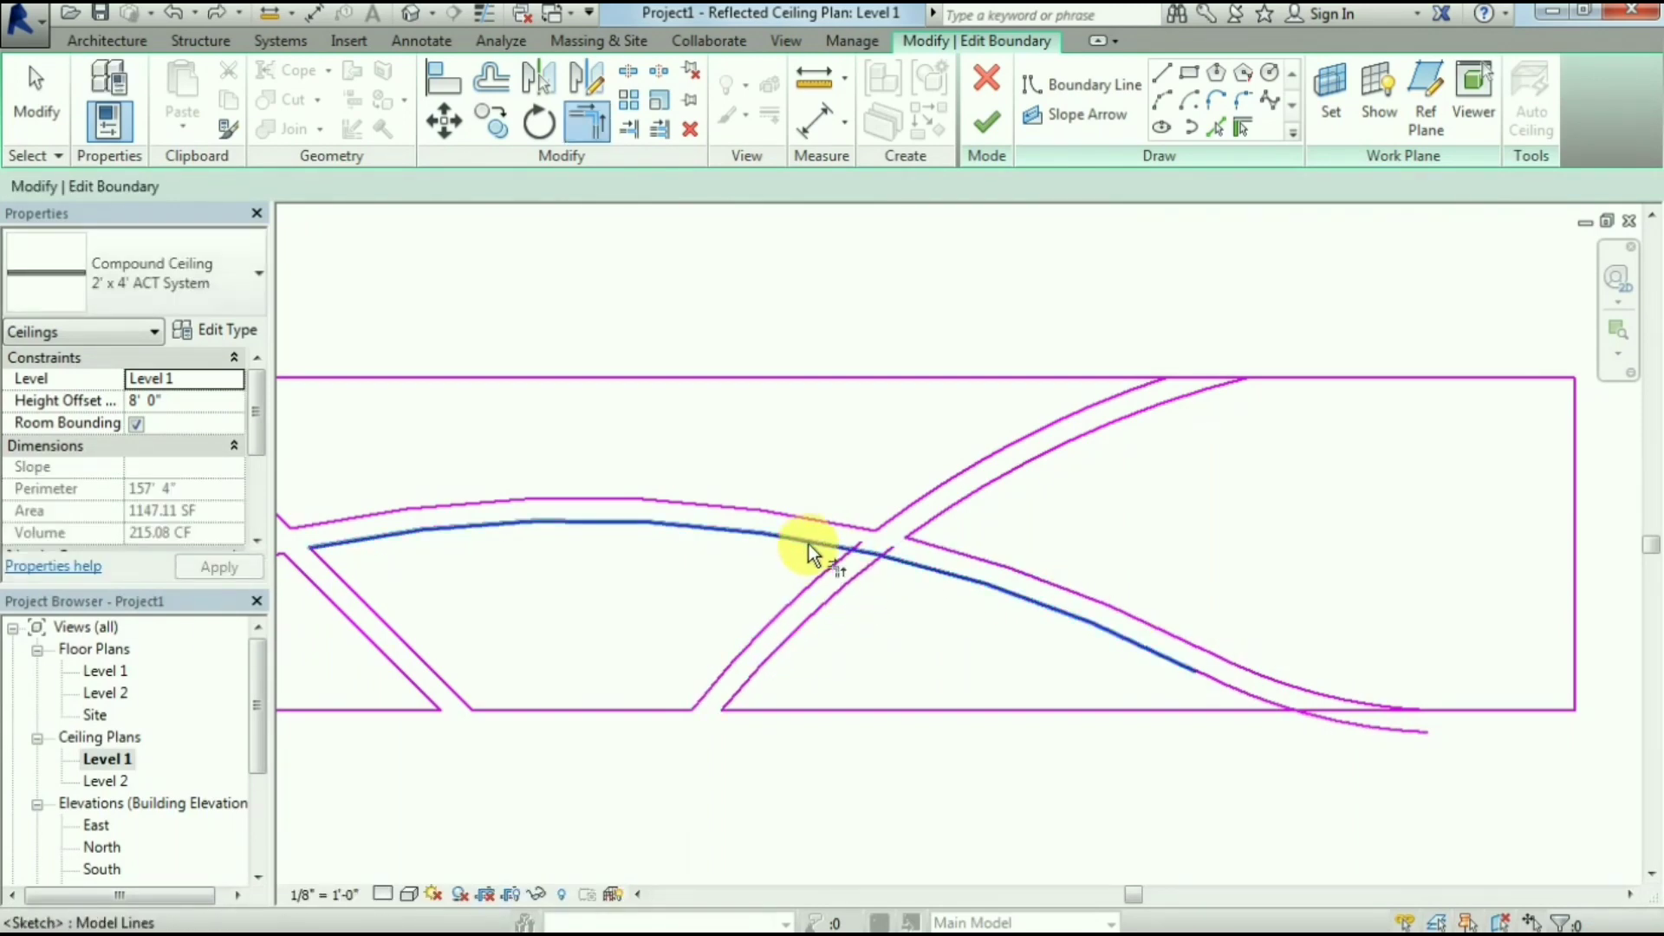
{"action": "left_click", "coordinate": [809, 543]}
{"action": "key", "text": "Escape"}
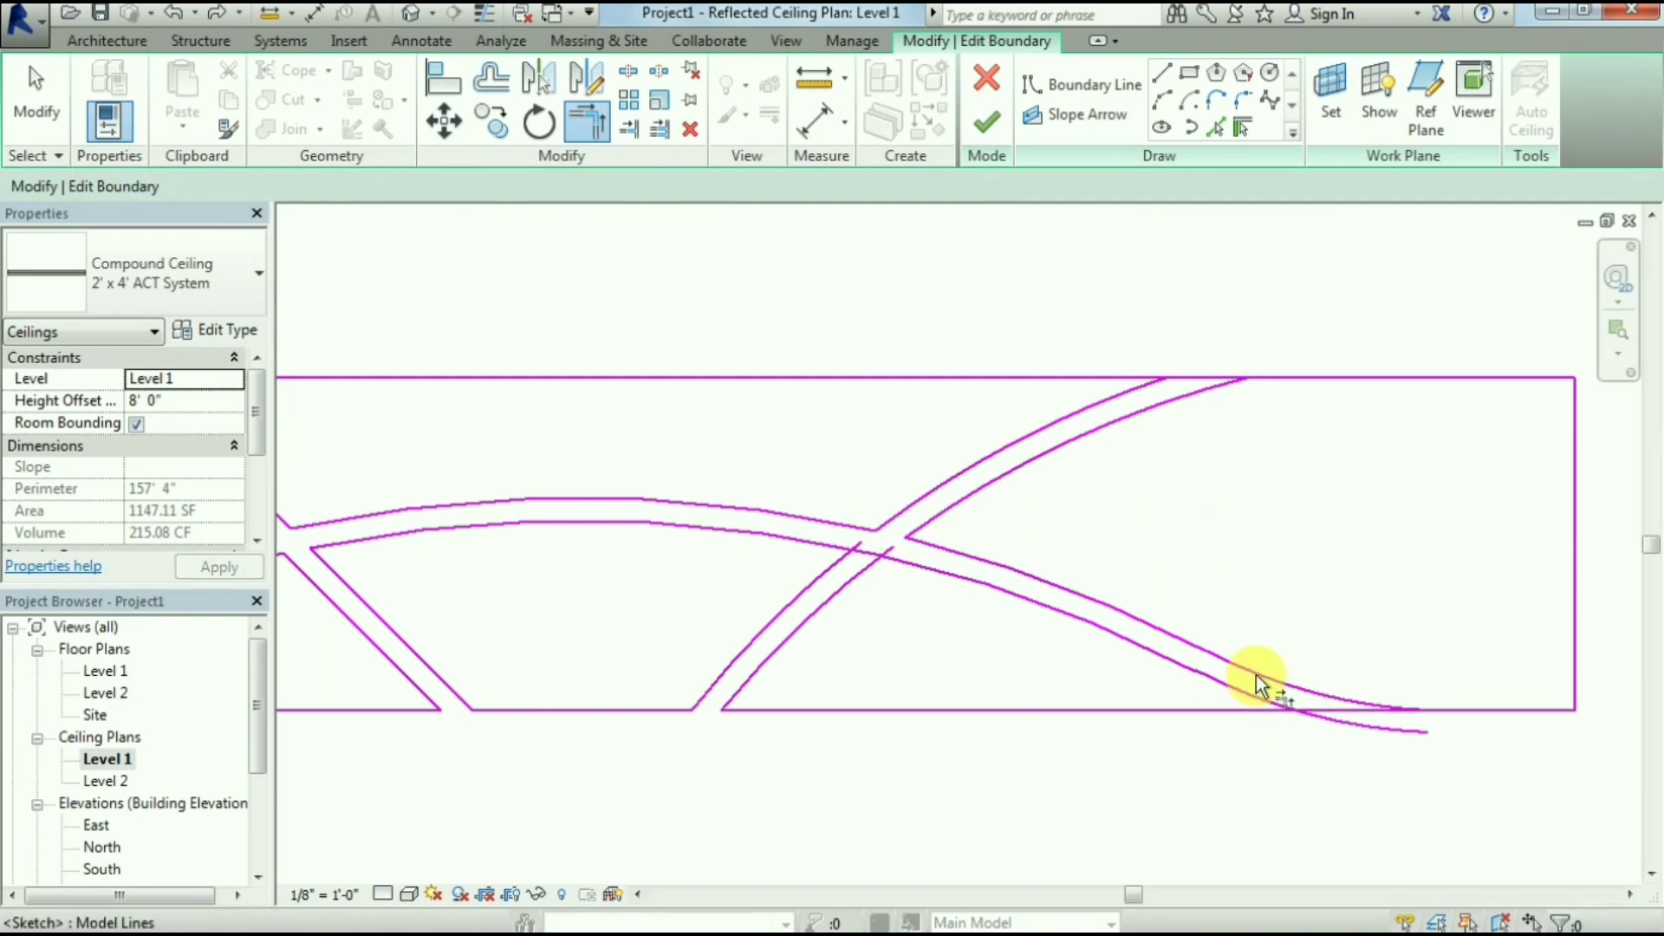
Cut the arc tail at the bottom boundary and trim the inner arc and top line into corners
{"action": "left_click", "coordinate": [1328, 671]}
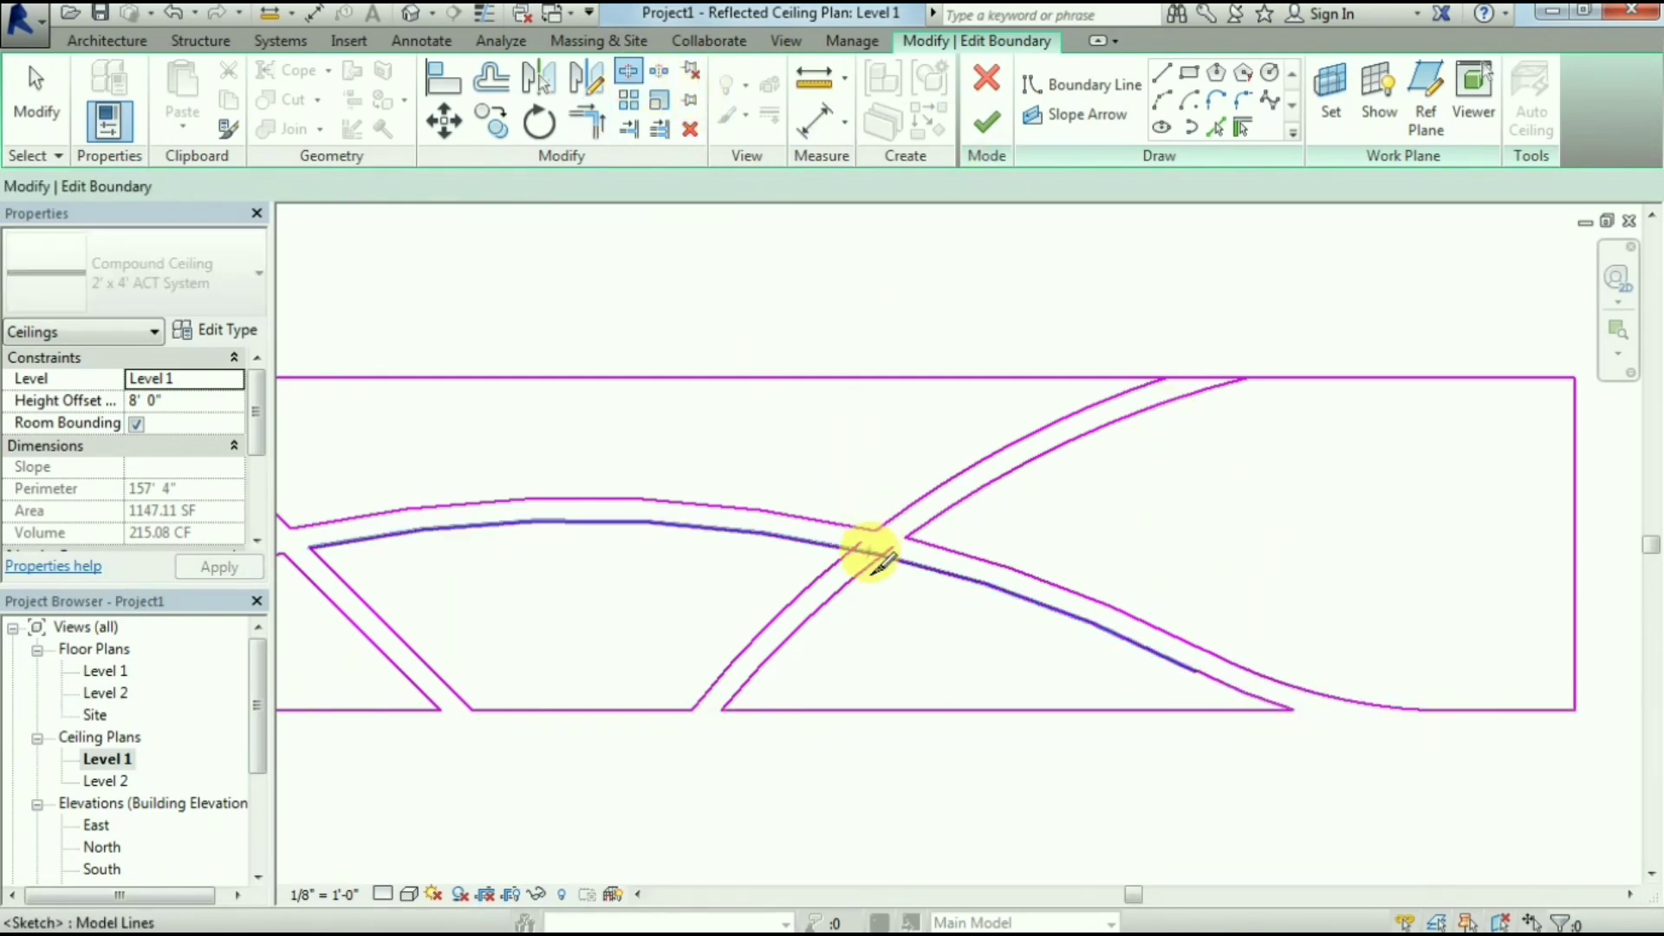
{"action": "left_click", "coordinate": [629, 71]}
{"action": "left_click", "coordinate": [797, 538]}
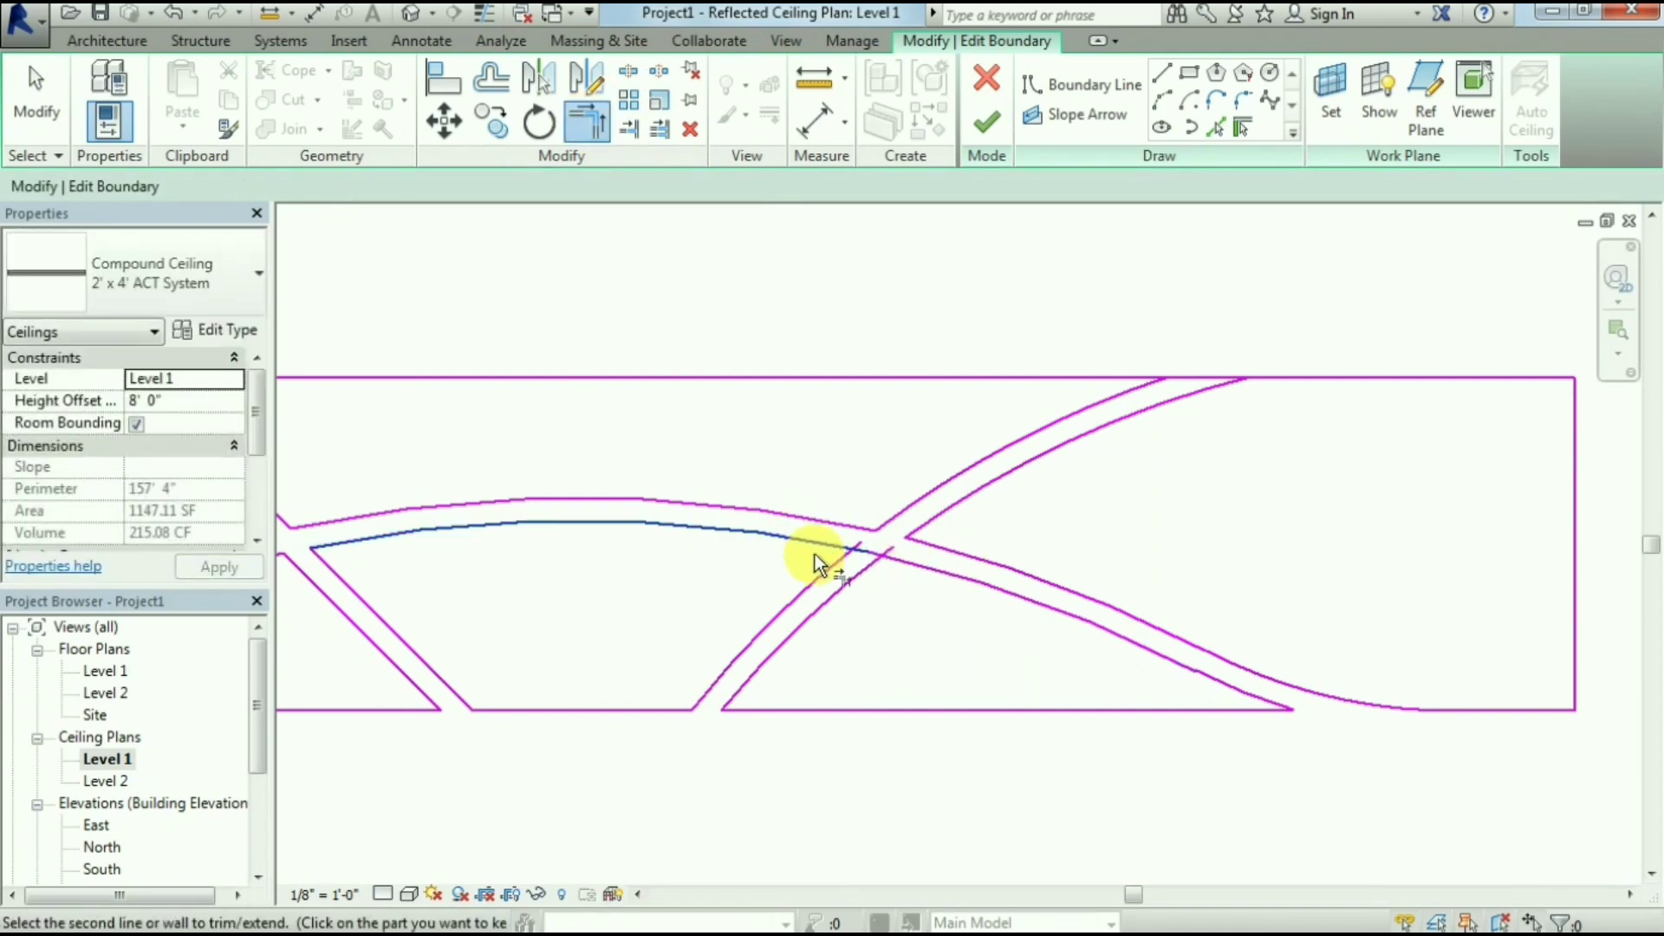
{"action": "left_click", "coordinate": [827, 574]}
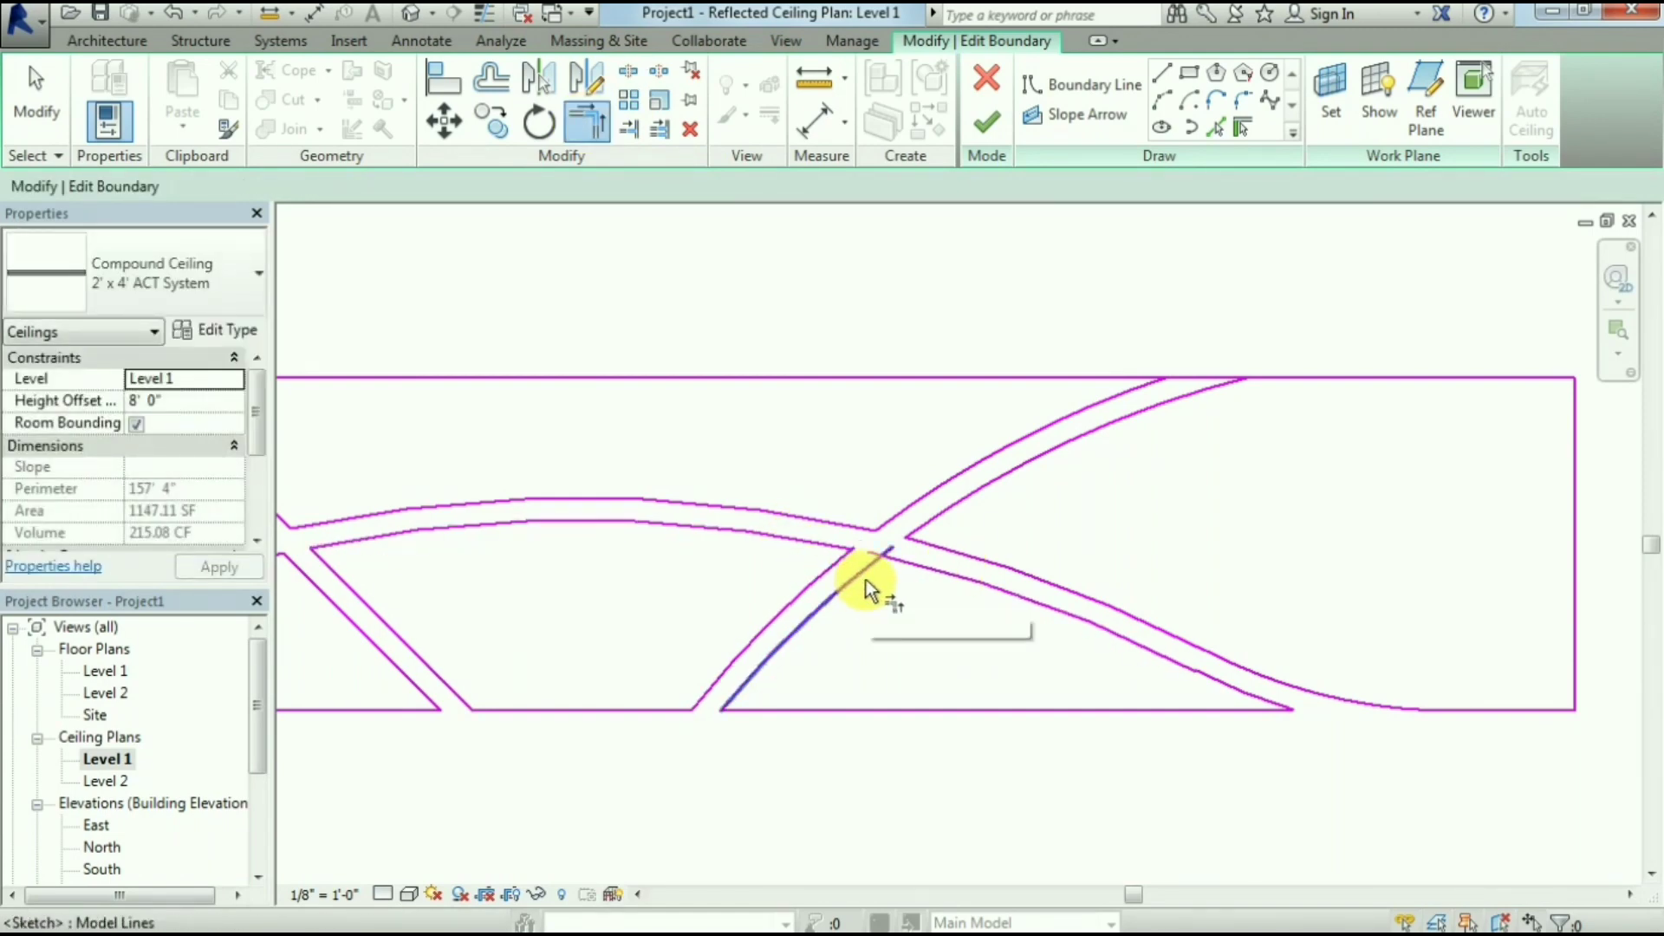
{"action": "middle_click_drag", "start_coordinate": [1170, 372], "coordinate": [1170, 446]}
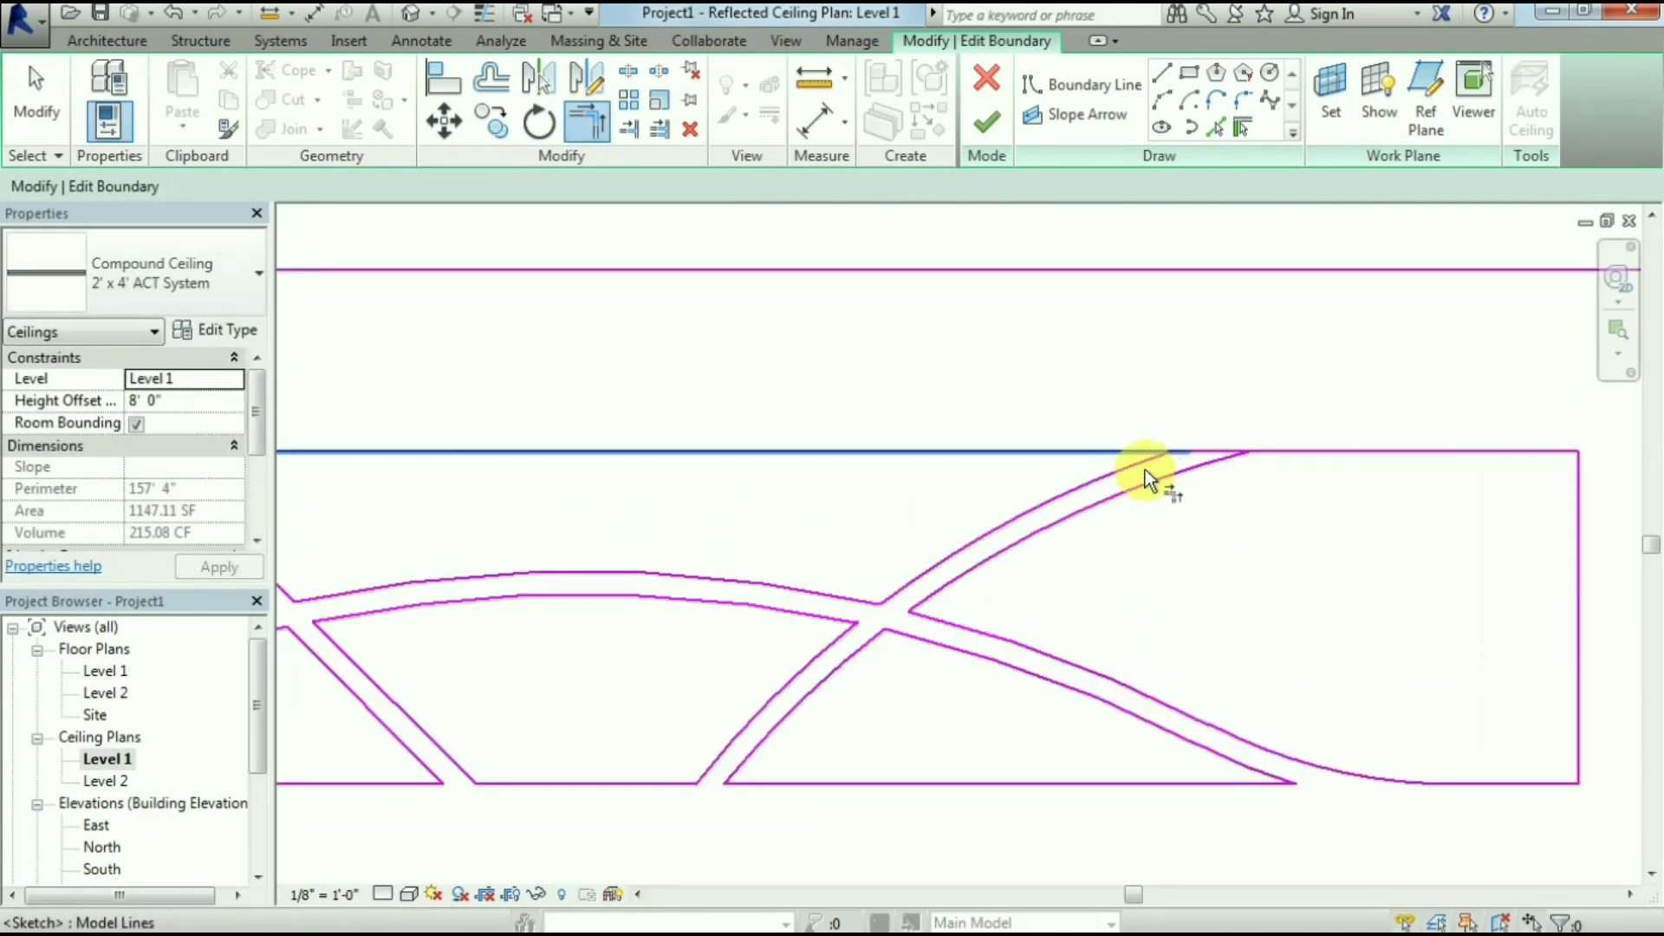
{"action": "left_click", "coordinate": [1319, 450]}
{"action": "left_click", "coordinate": [1262, 473]}
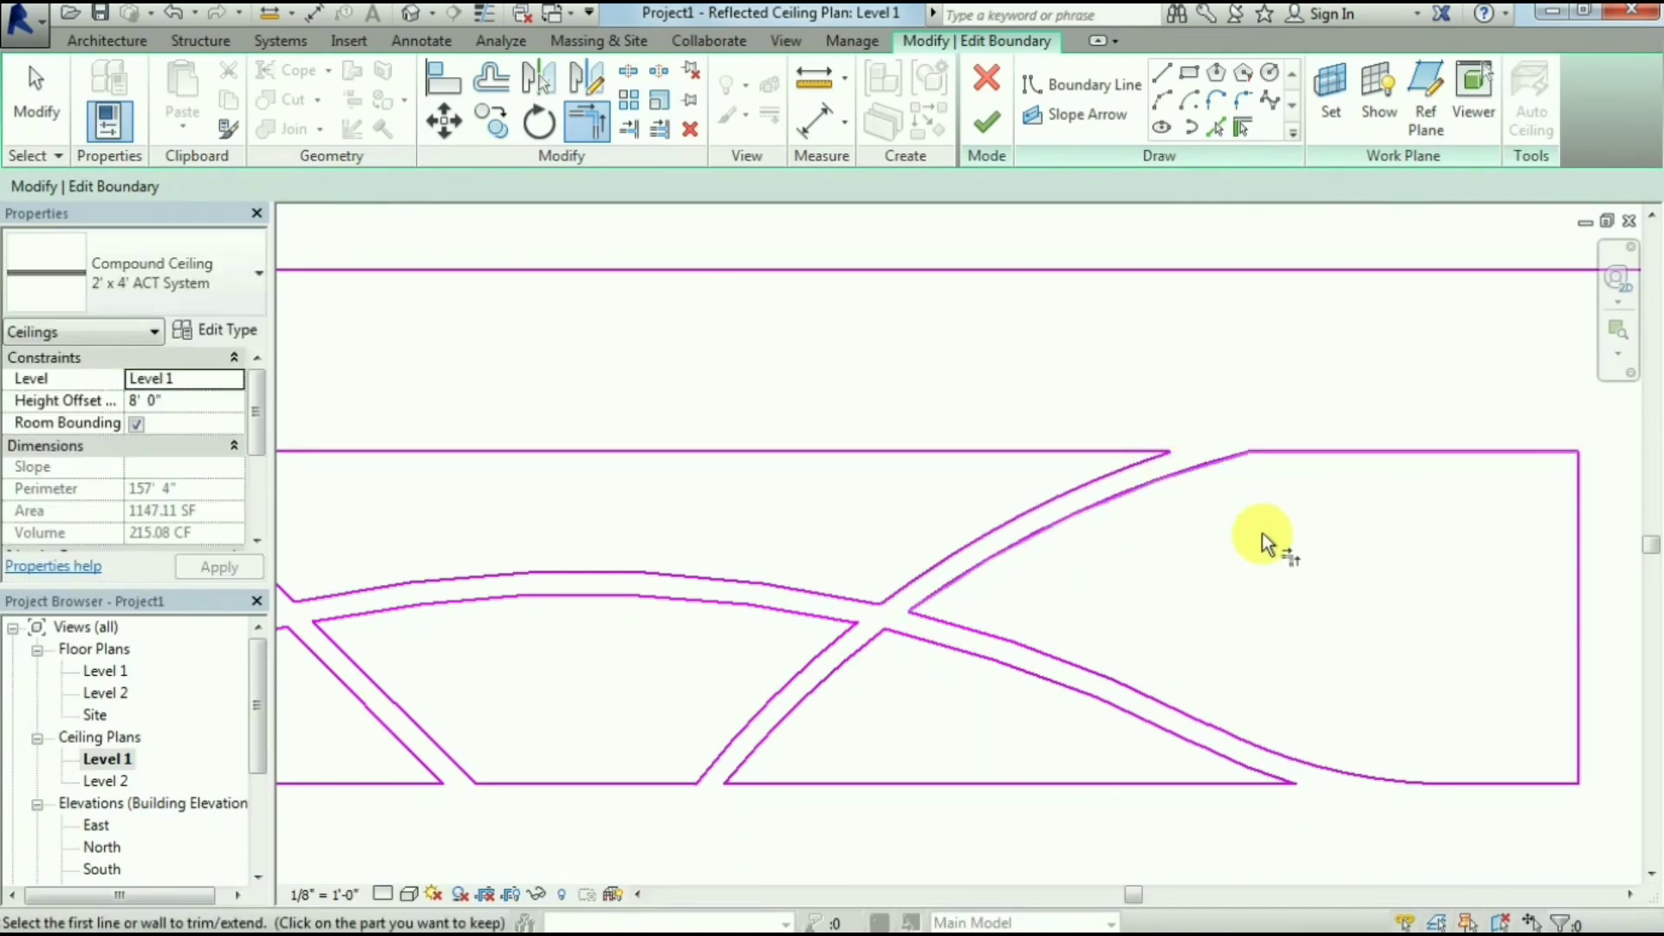
Pan and zoom to review the whole trimmed band pattern of the ceiling sketch
{"action": "scroll", "coordinate": [1262, 538], "scroll_direction": "down", "scroll_amount": 2}
{"action": "scroll", "coordinate": [819, 546], "scroll_direction": "down", "scroll_amount": 2}
{"action": "middle_click_drag", "start_coordinate": [824, 550], "coordinate": [1045, 585]}
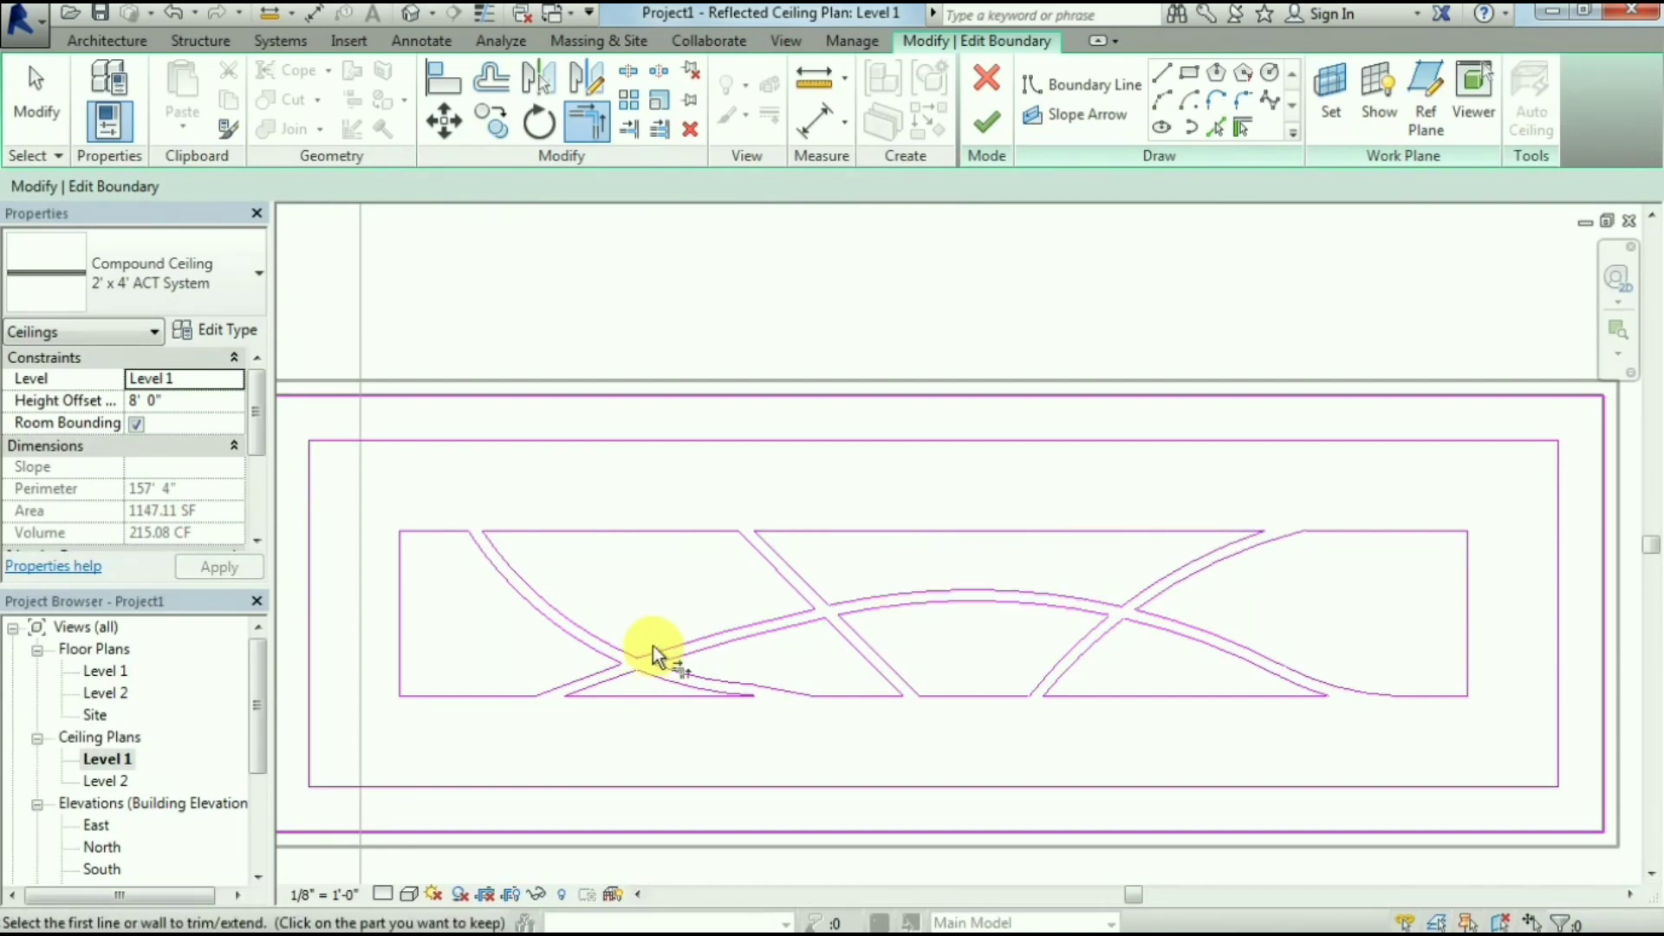
{"action": "scroll", "coordinate": [652, 646], "scroll_direction": "up", "scroll_amount": 2}
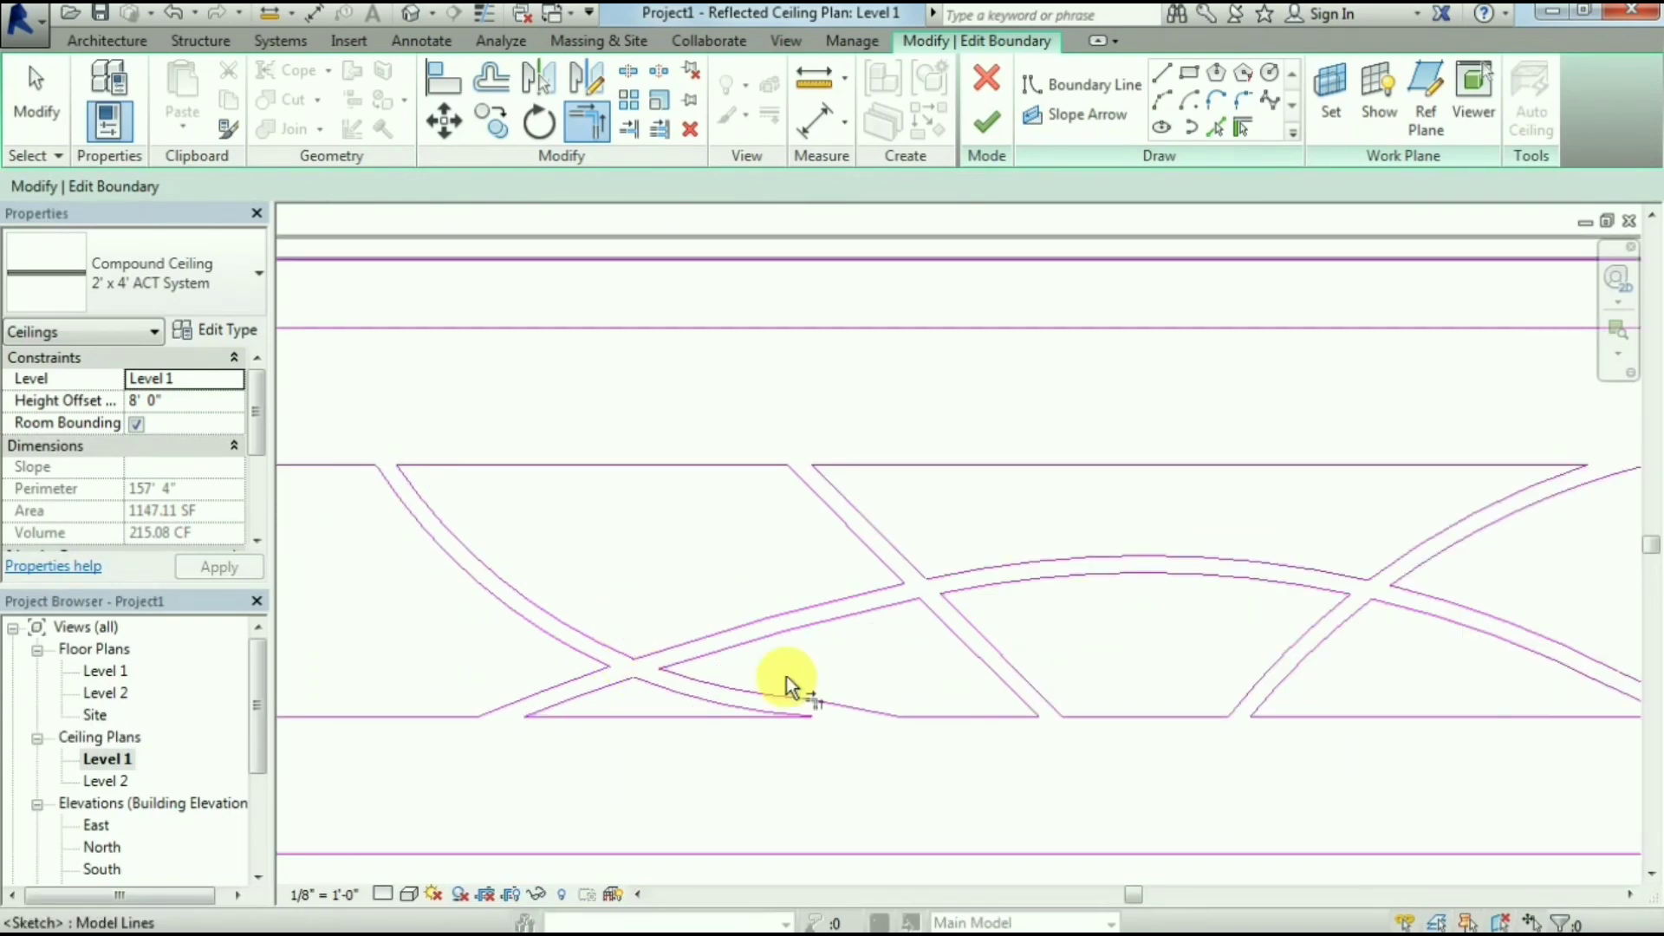
{"action": "scroll", "coordinate": [1073, 660], "scroll_direction": "down", "scroll_amount": 2}
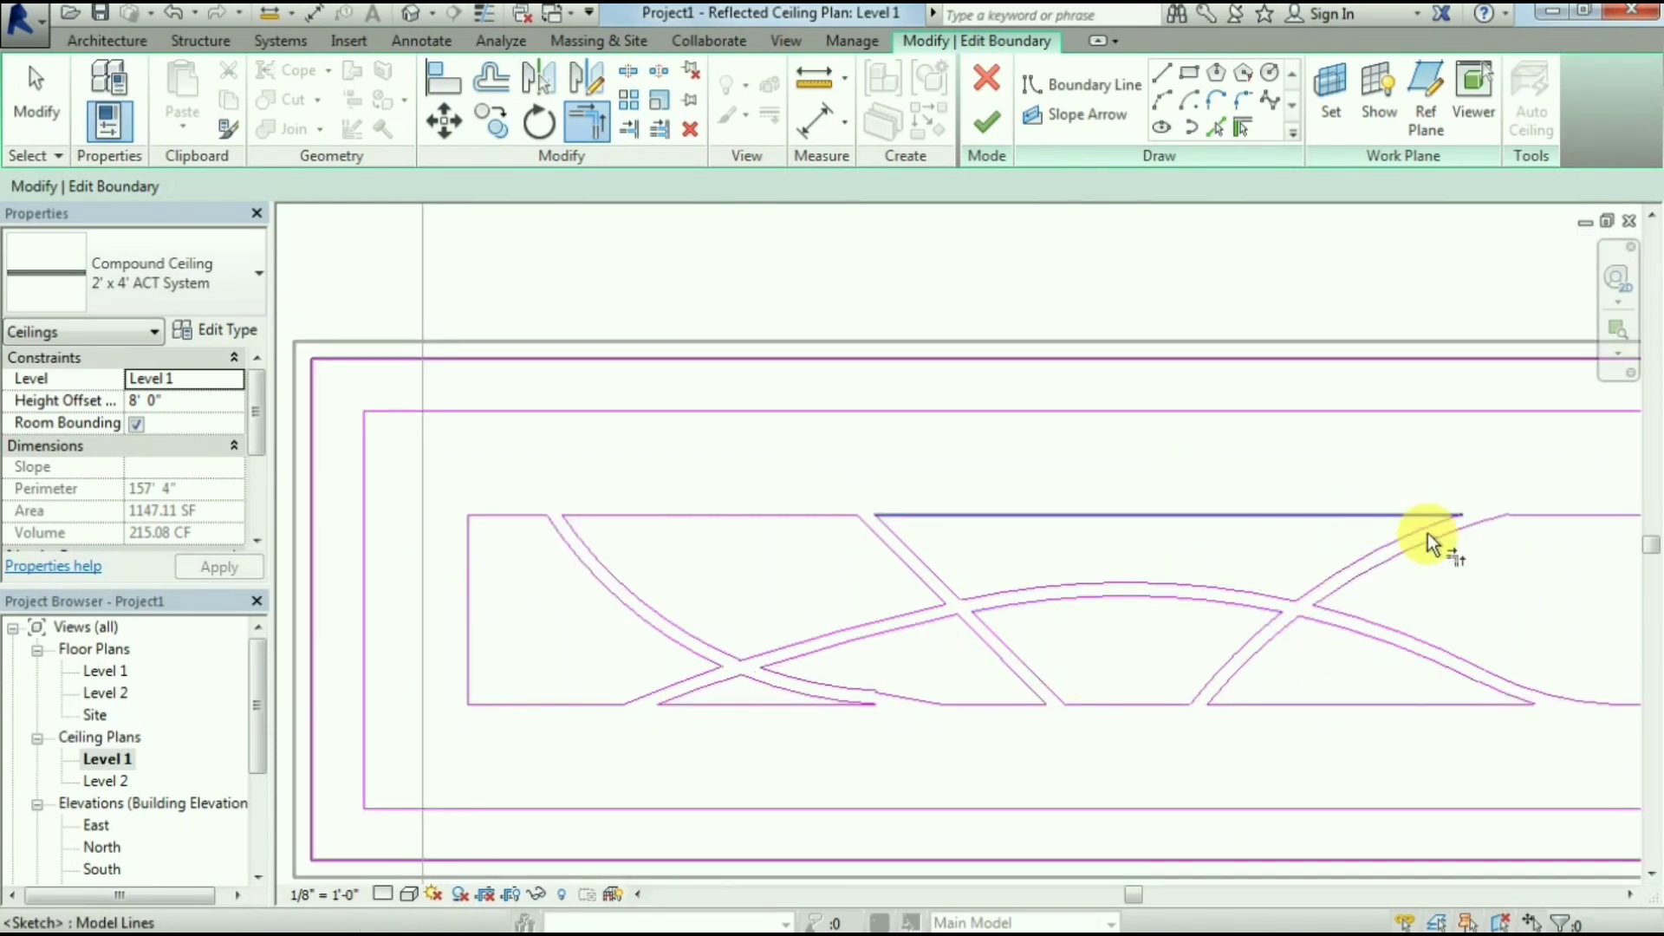
{"action": "middle_click_drag", "start_coordinate": [1454, 602], "coordinate": [1158, 666]}
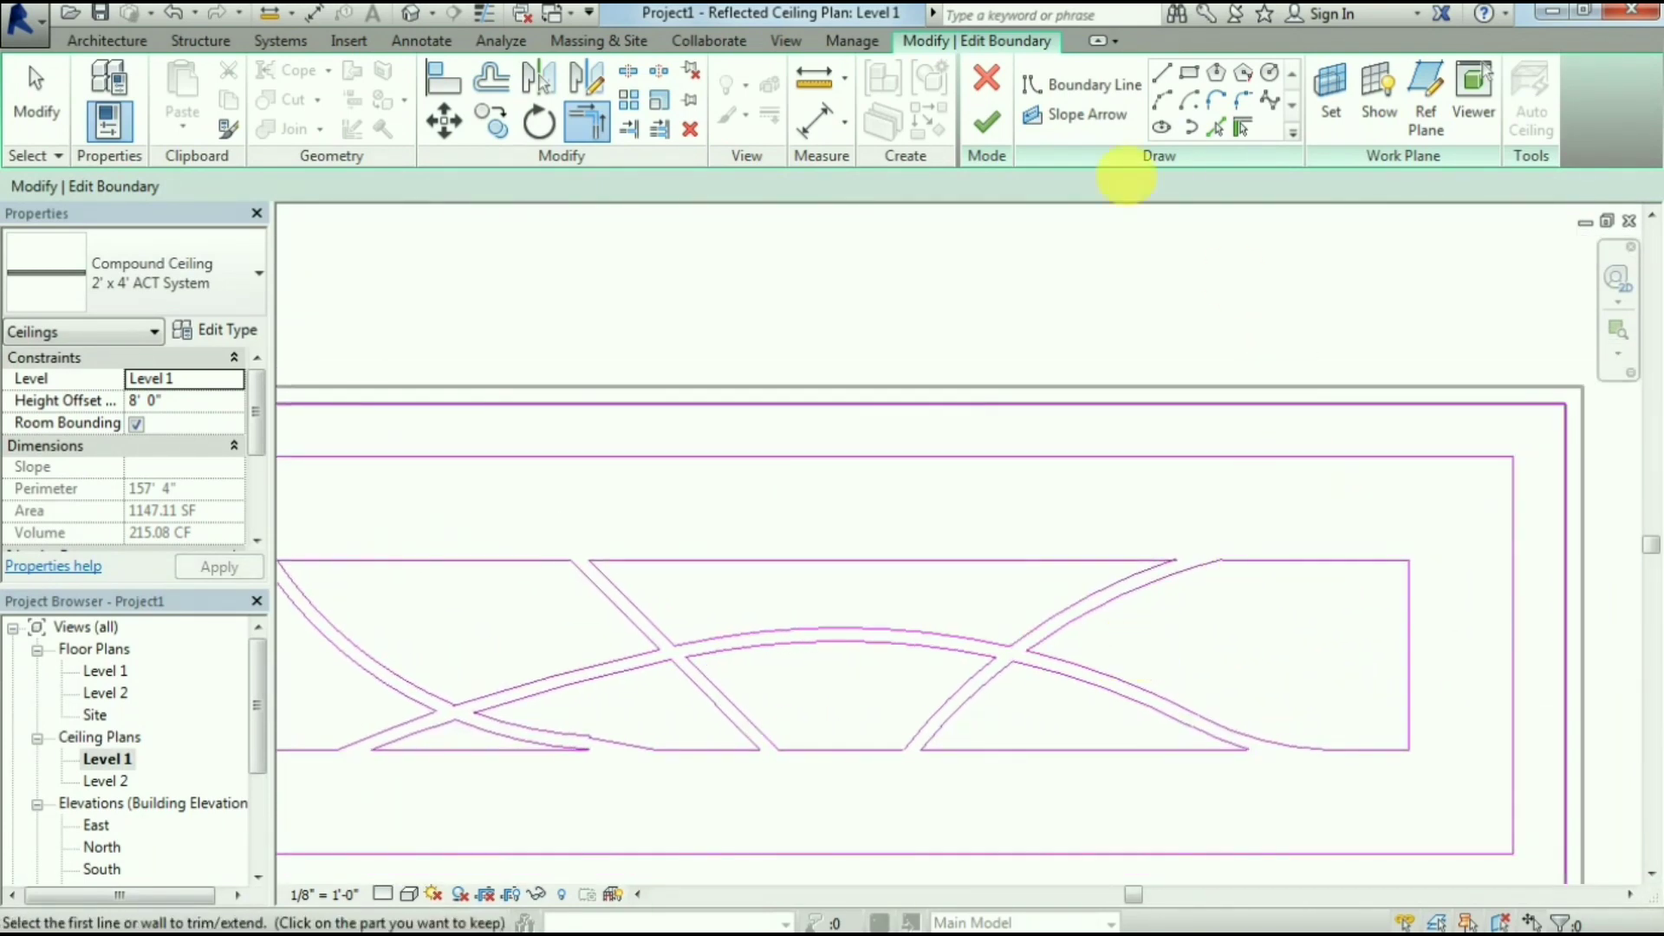
Switch to Fillet Arc with a fixed radius of 8"
{"action": "left_click", "coordinate": [1247, 96]}
{"action": "left_click", "coordinate": [1039, 643]}
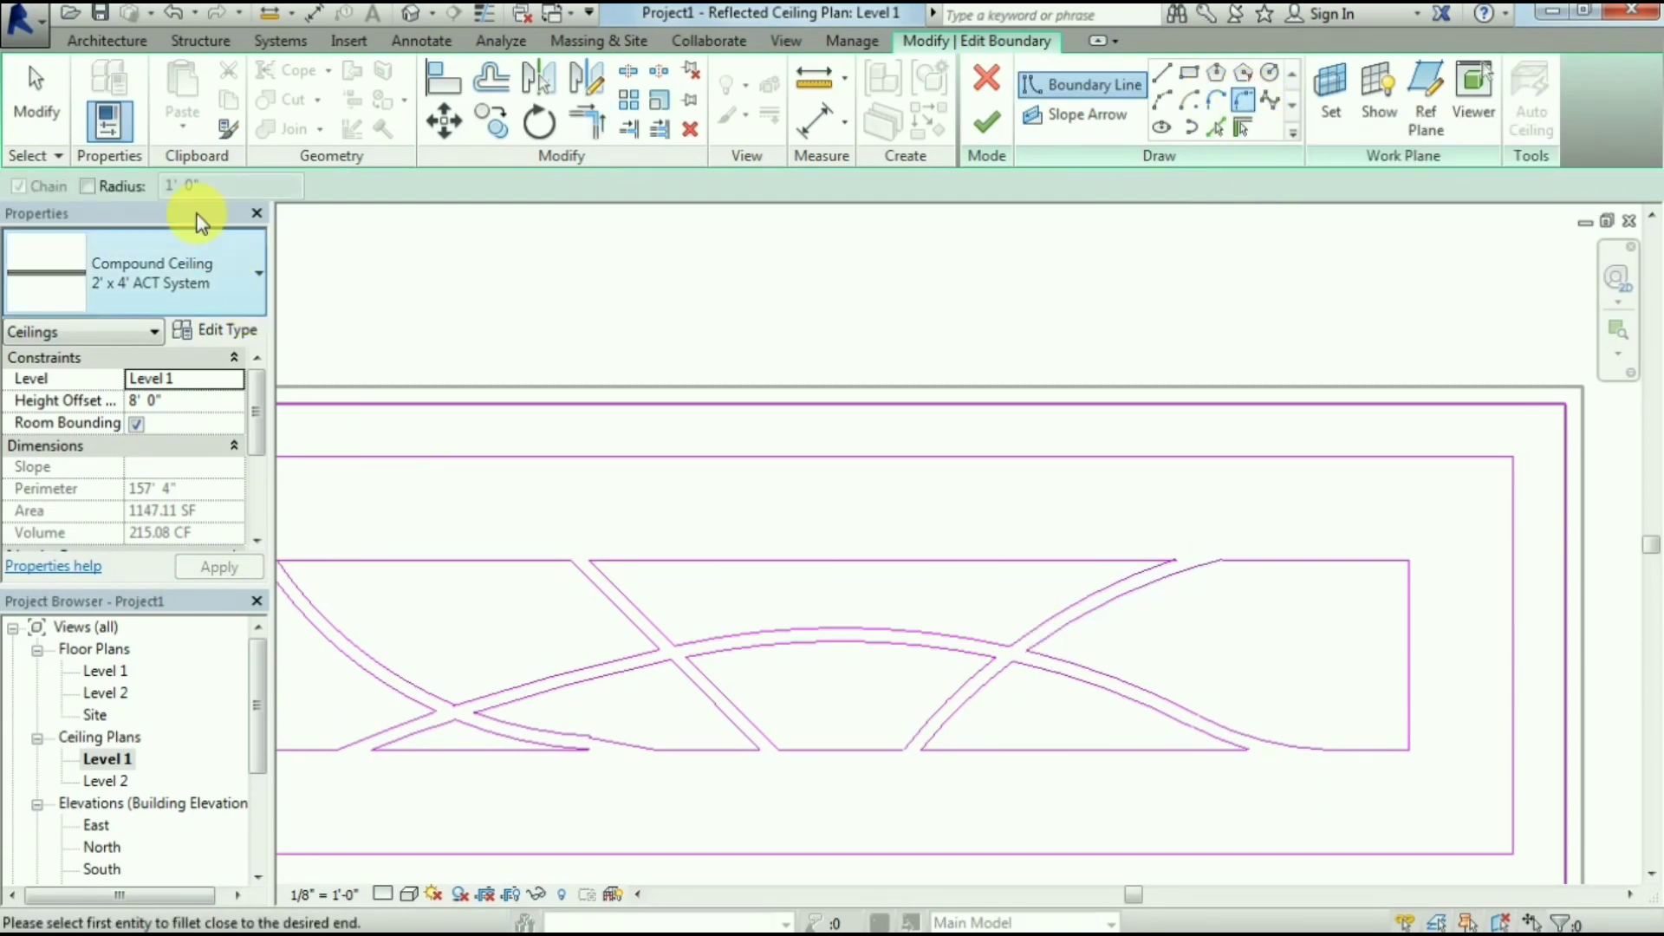
{"action": "left_click", "coordinate": [87, 185]}
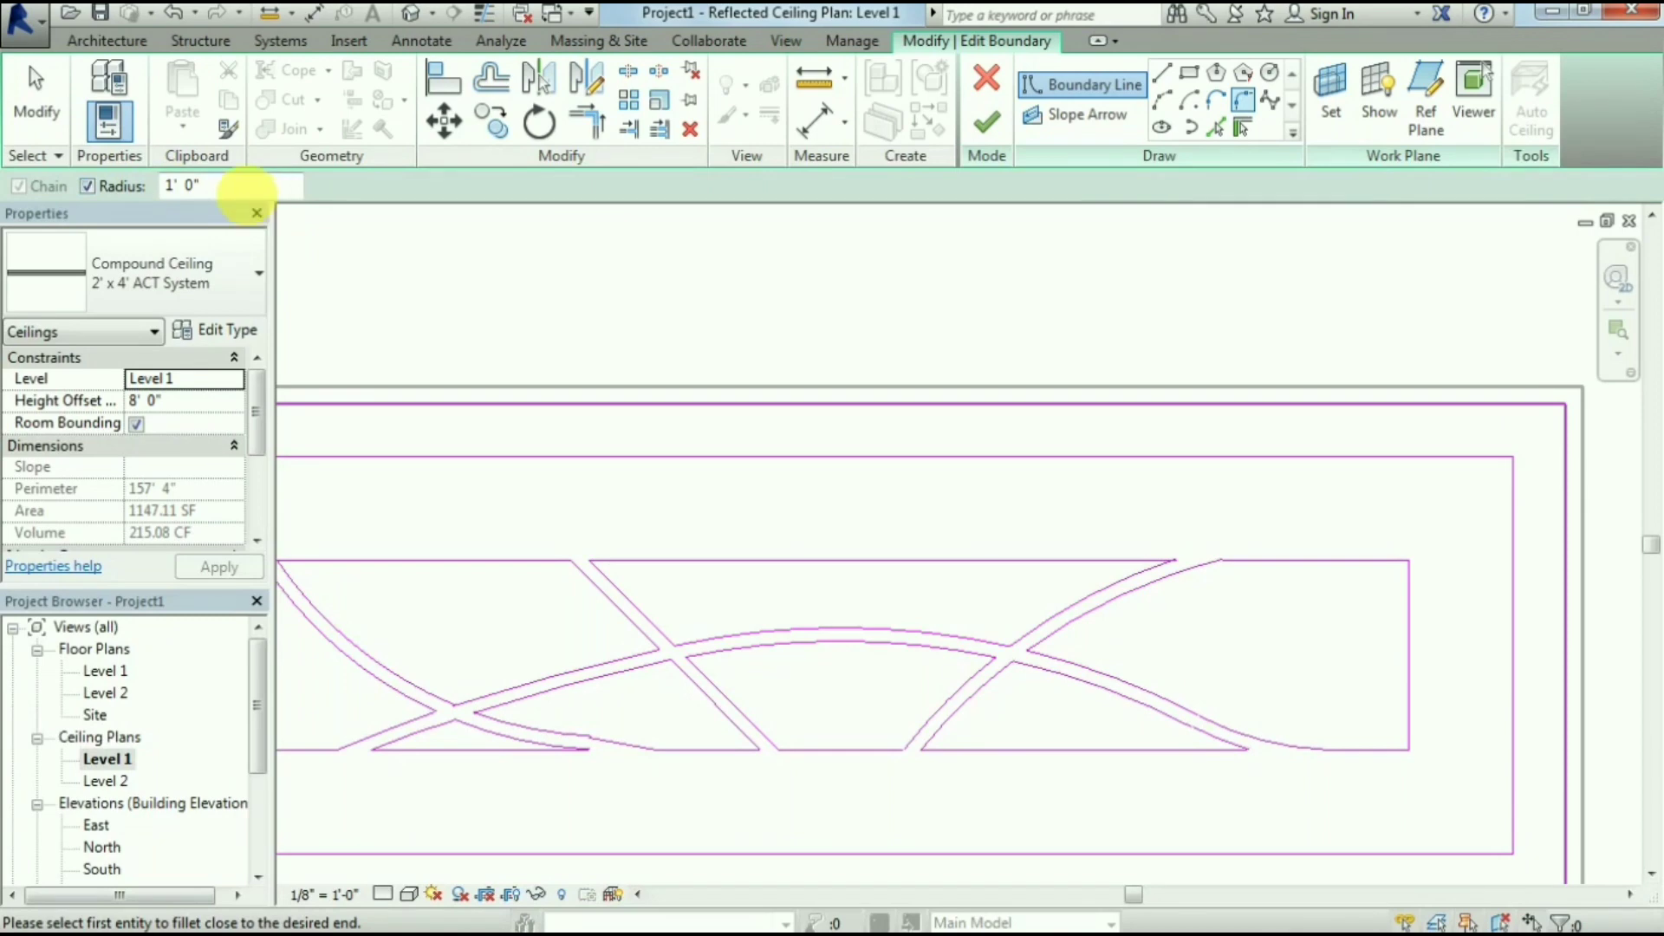
{"action": "type", "text": "8"}
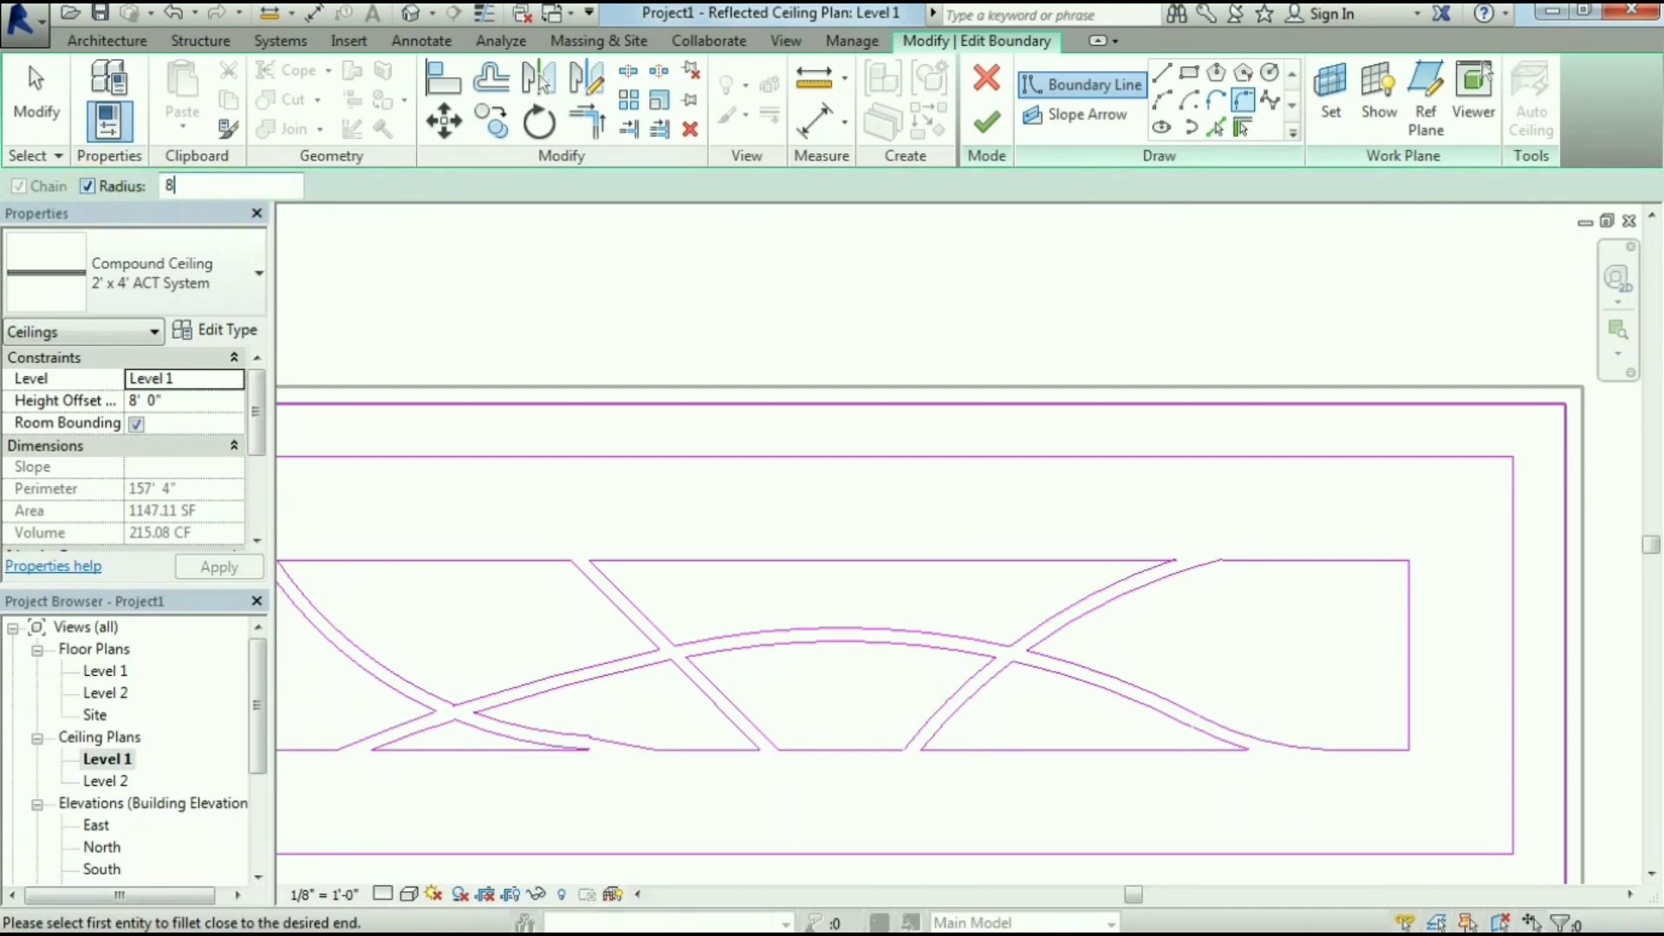
{"action": "type", "text": "\""}
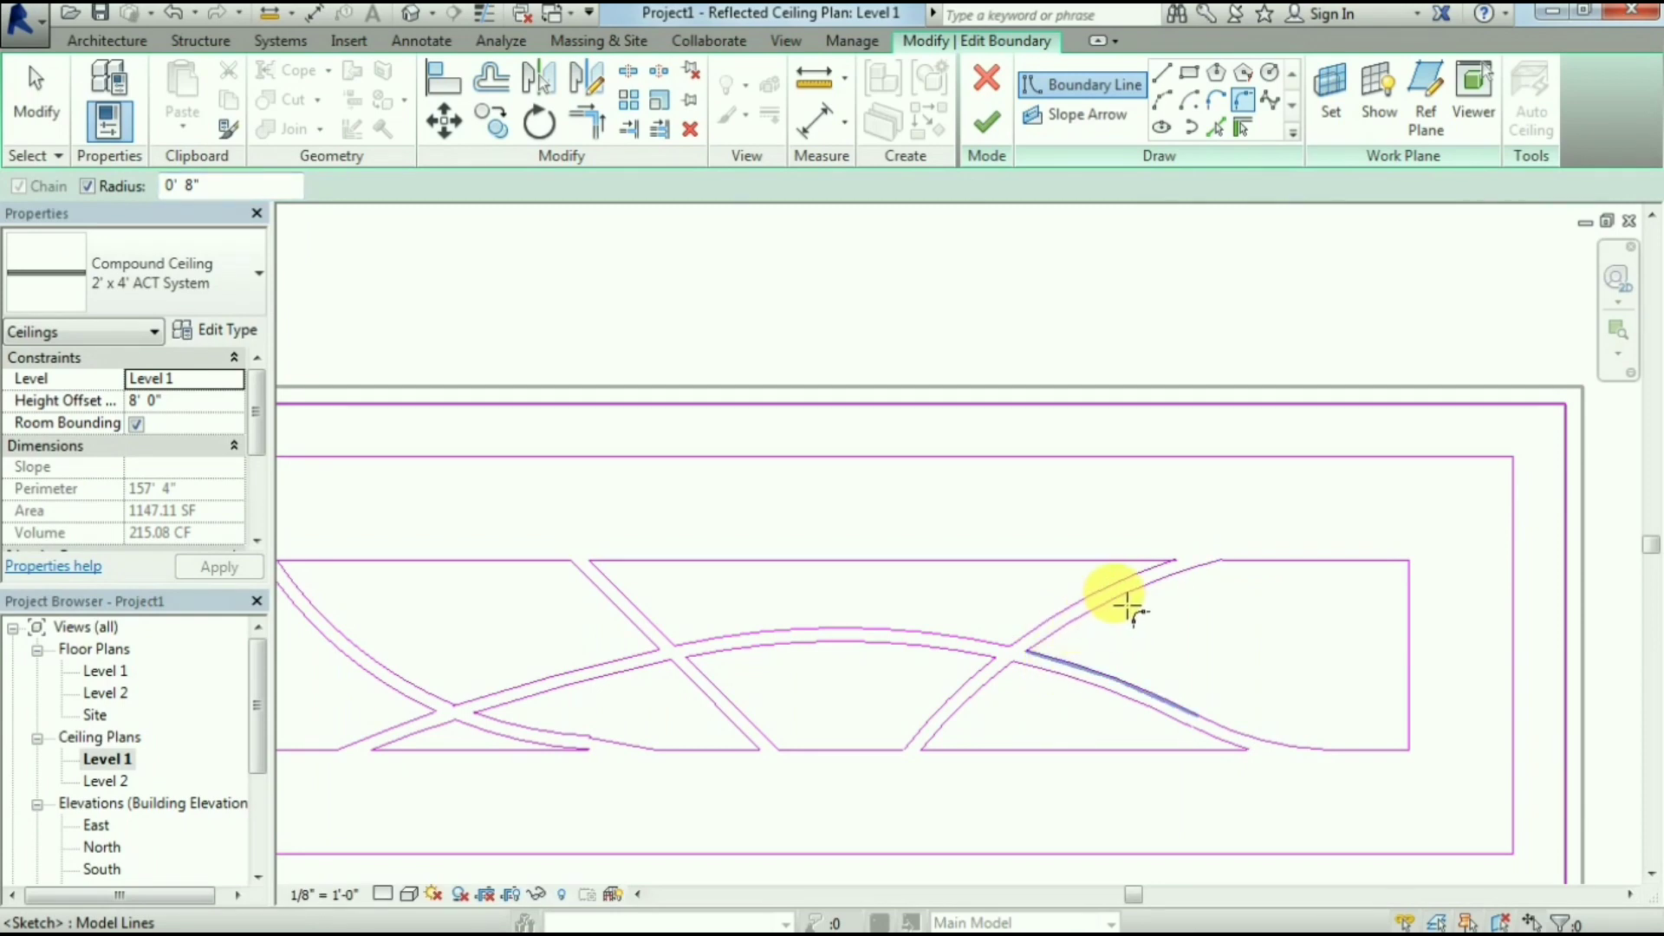
{"action": "scroll", "coordinate": [959, 661], "scroll_direction": "up", "scroll_amount": 2}
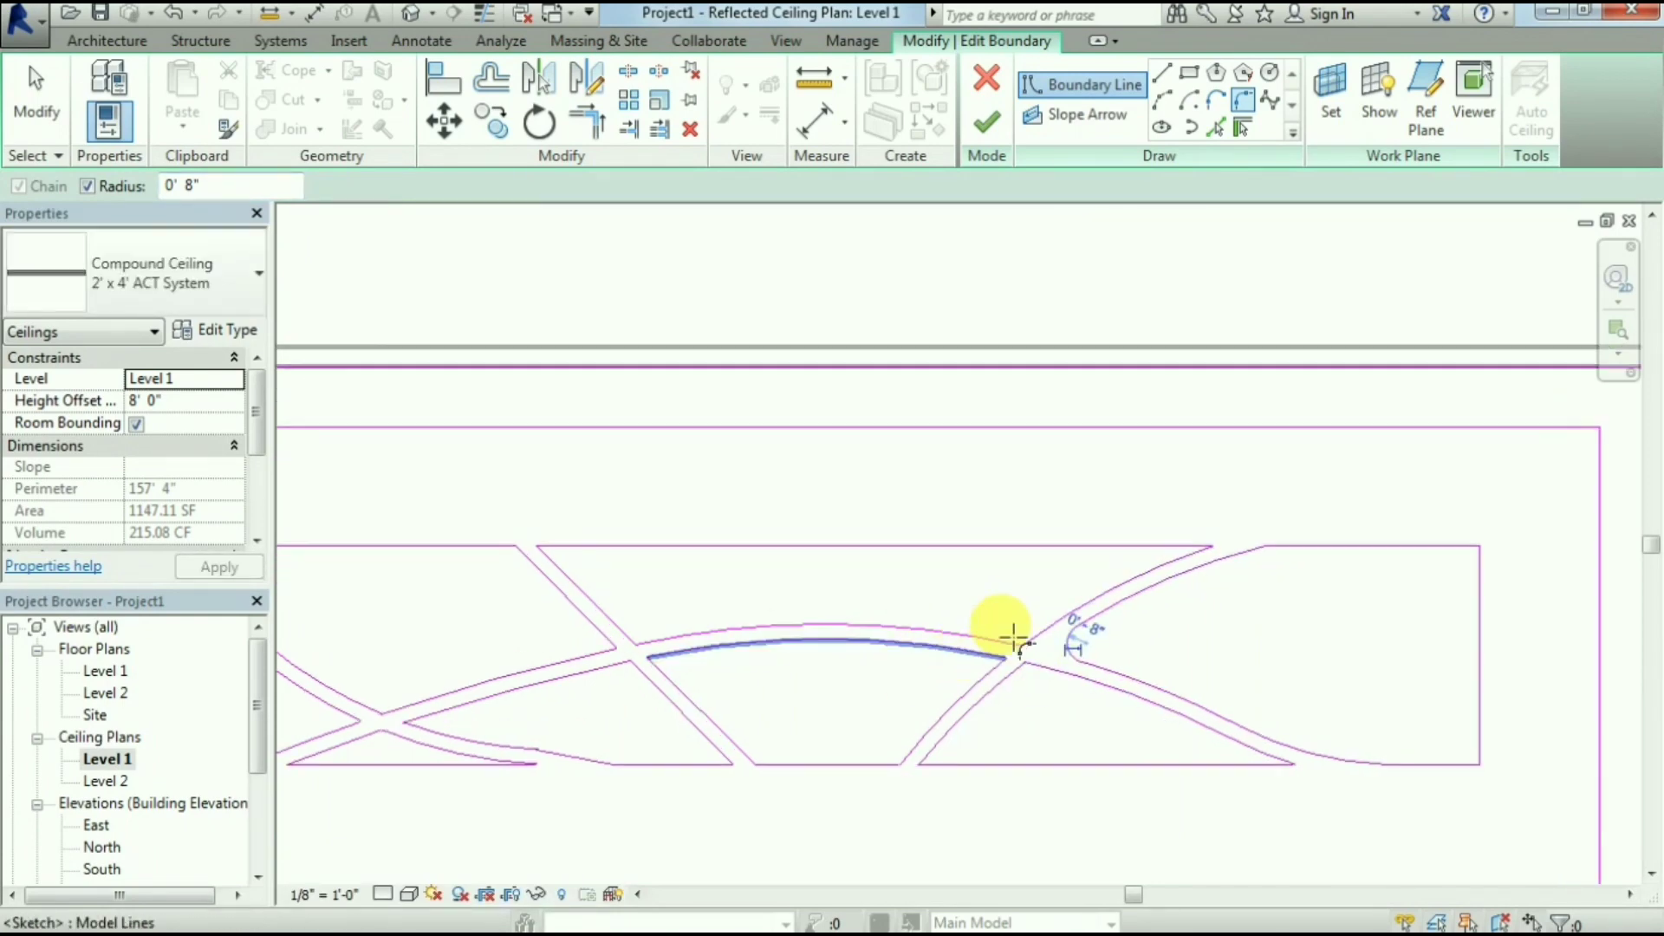
Fillet the curved band edge into the upper, lower-left and lower-right diagonals
{"action": "left_click", "coordinate": [991, 646]}
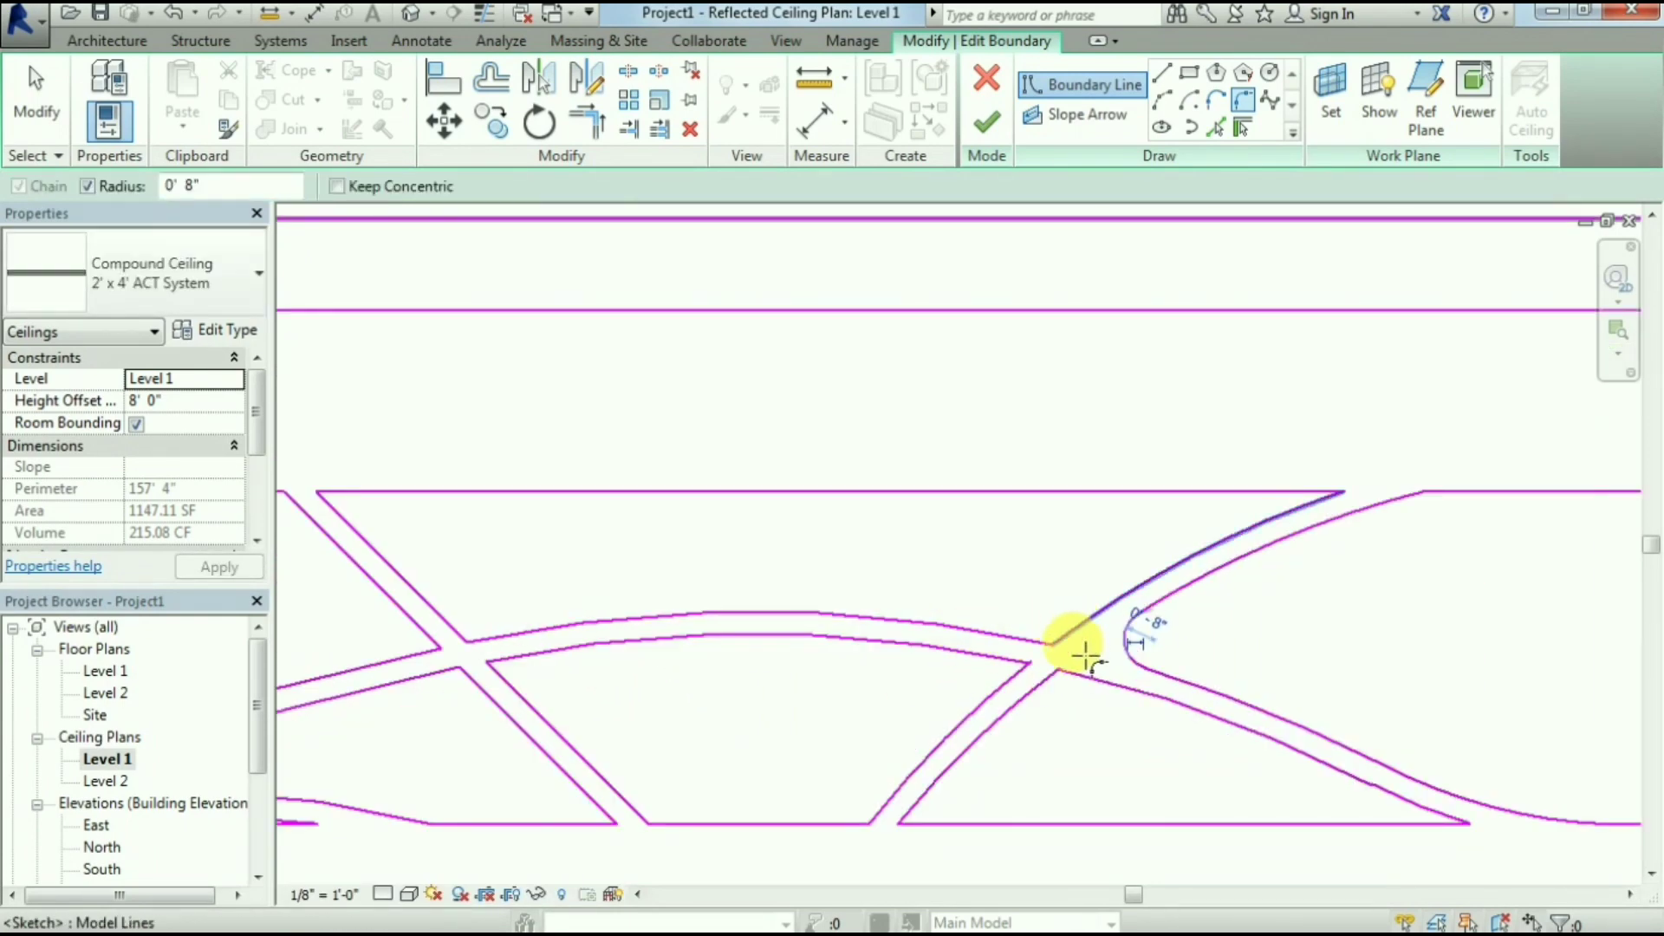
{"action": "left_click", "coordinate": [1085, 656]}
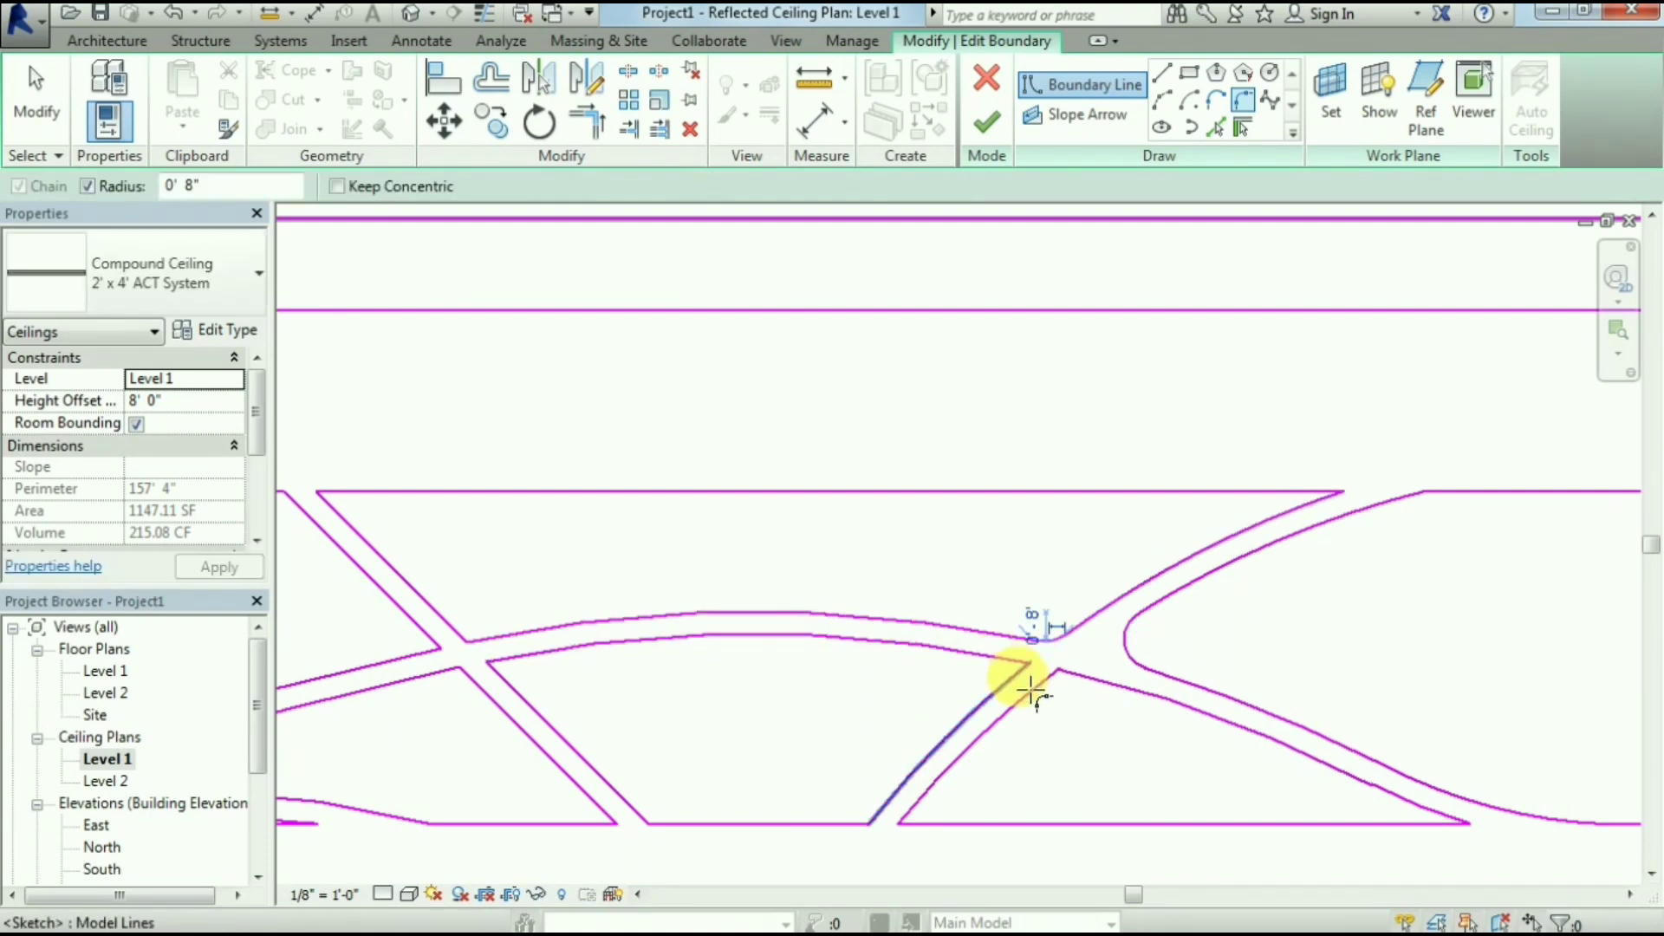
{"action": "left_click", "coordinate": [973, 699]}
{"action": "left_click", "coordinate": [977, 668]}
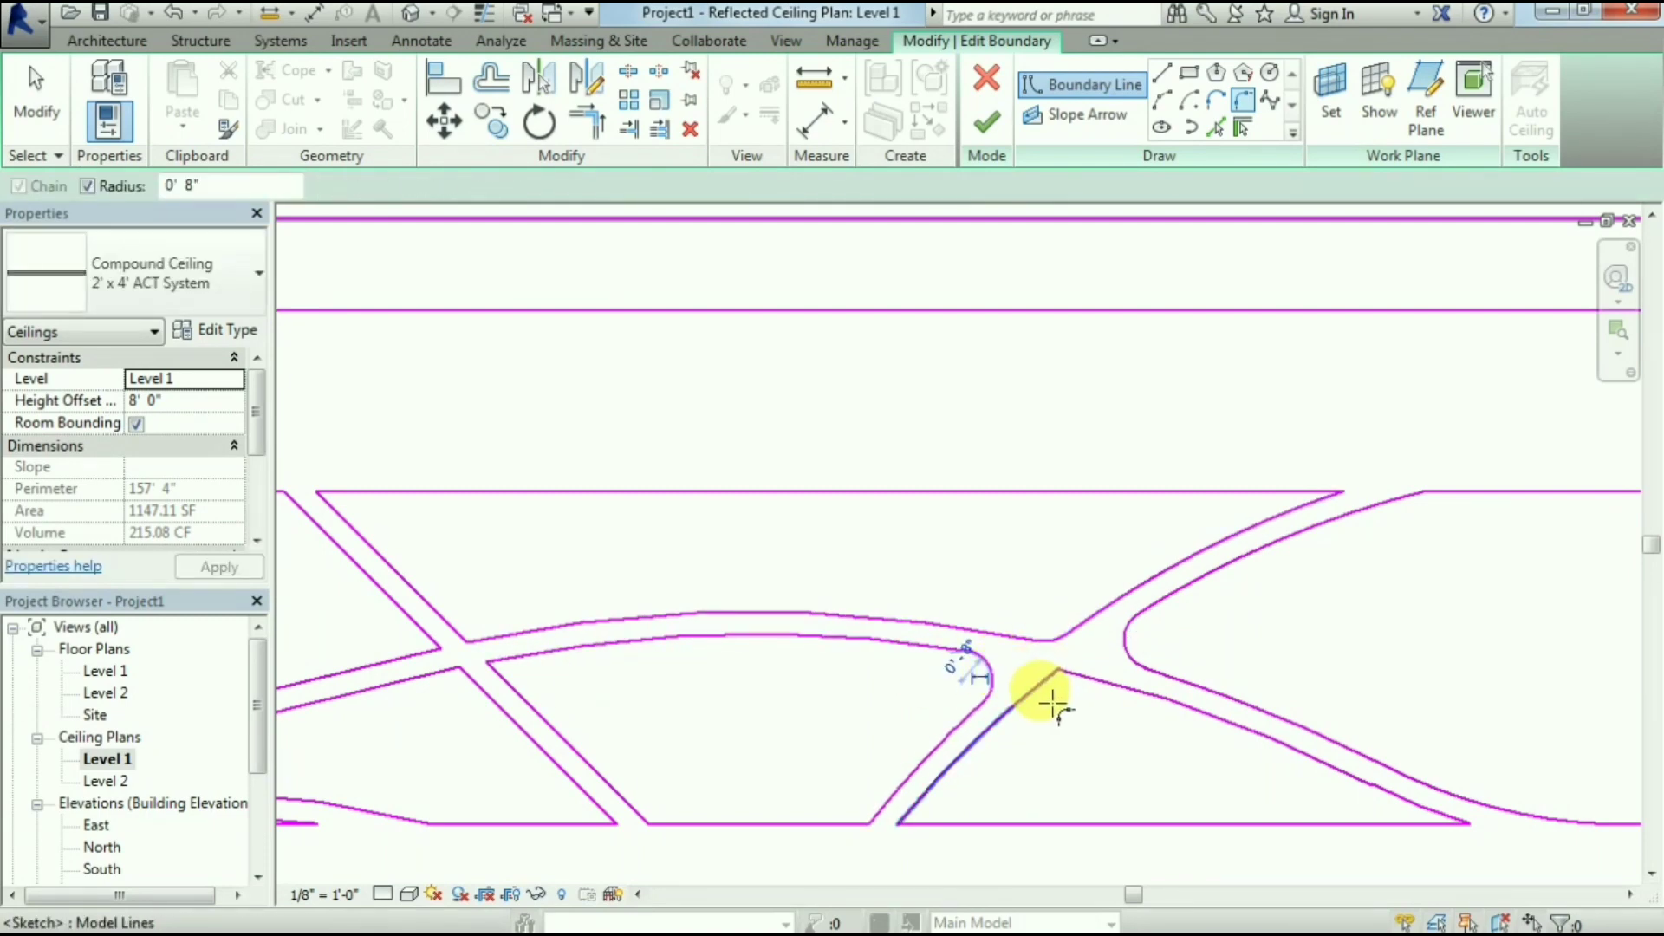
{"action": "left_click", "coordinate": [1120, 698]}
{"action": "left_click", "coordinate": [1071, 676]}
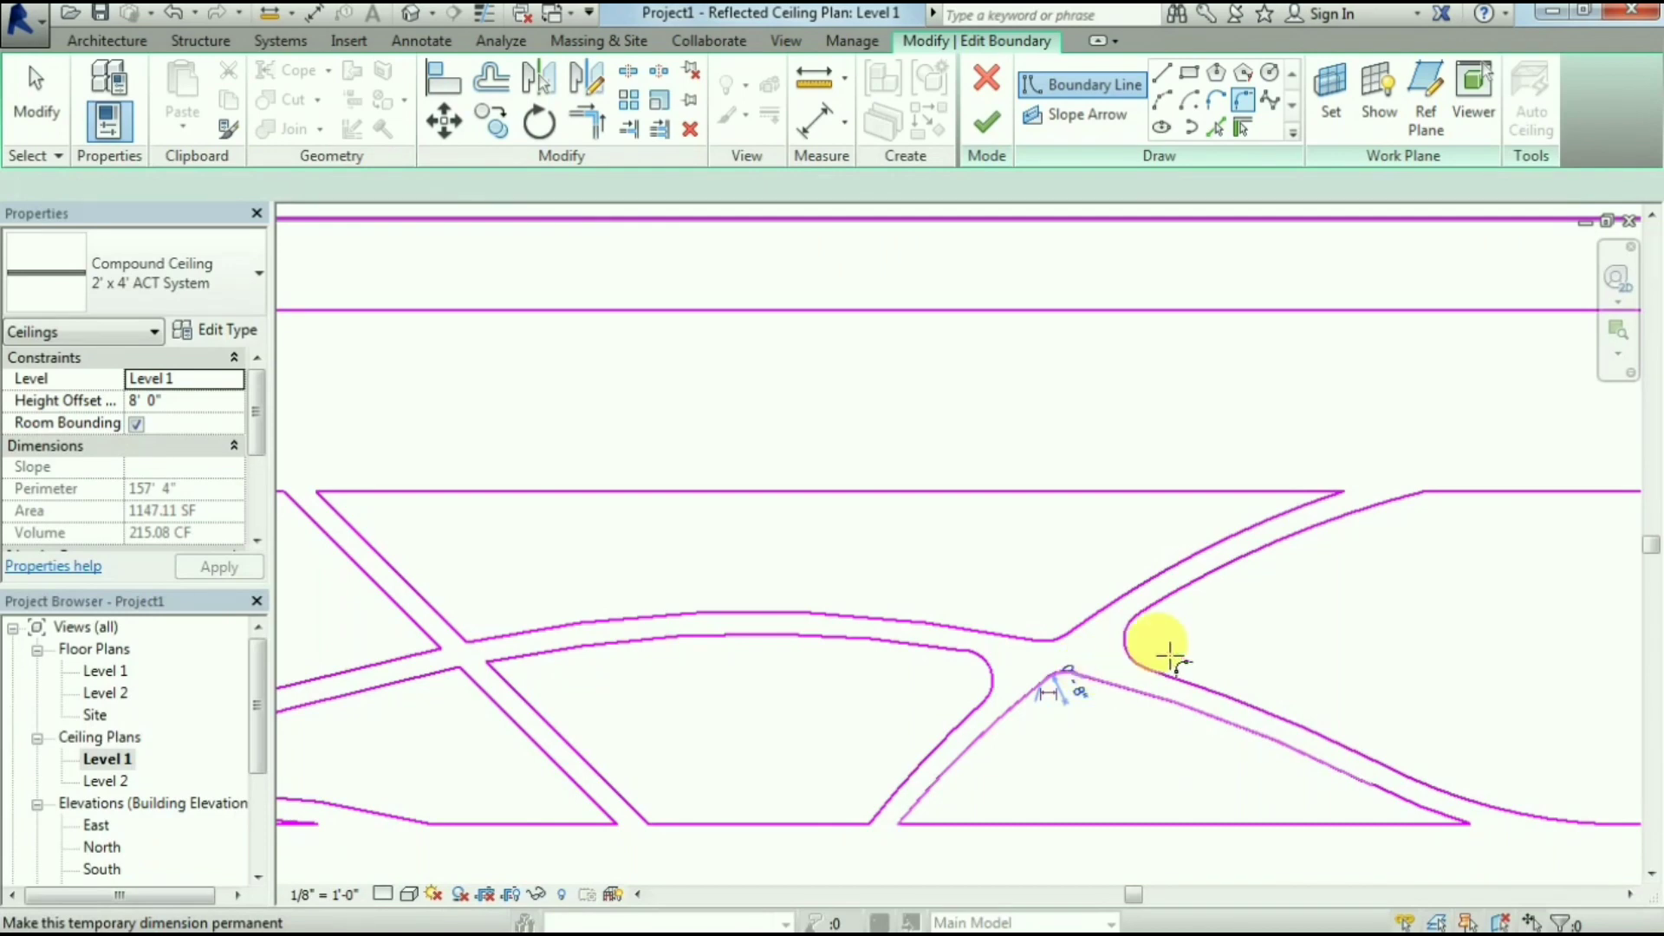
{"action": "scroll", "coordinate": [1213, 633], "scroll_direction": "down", "scroll_amount": 3}
{"action": "scroll", "coordinate": [803, 651], "scroll_direction": "up", "scroll_amount": 2}
{"action": "scroll", "coordinate": [867, 659], "scroll_direction": "up", "scroll_amount": 1}
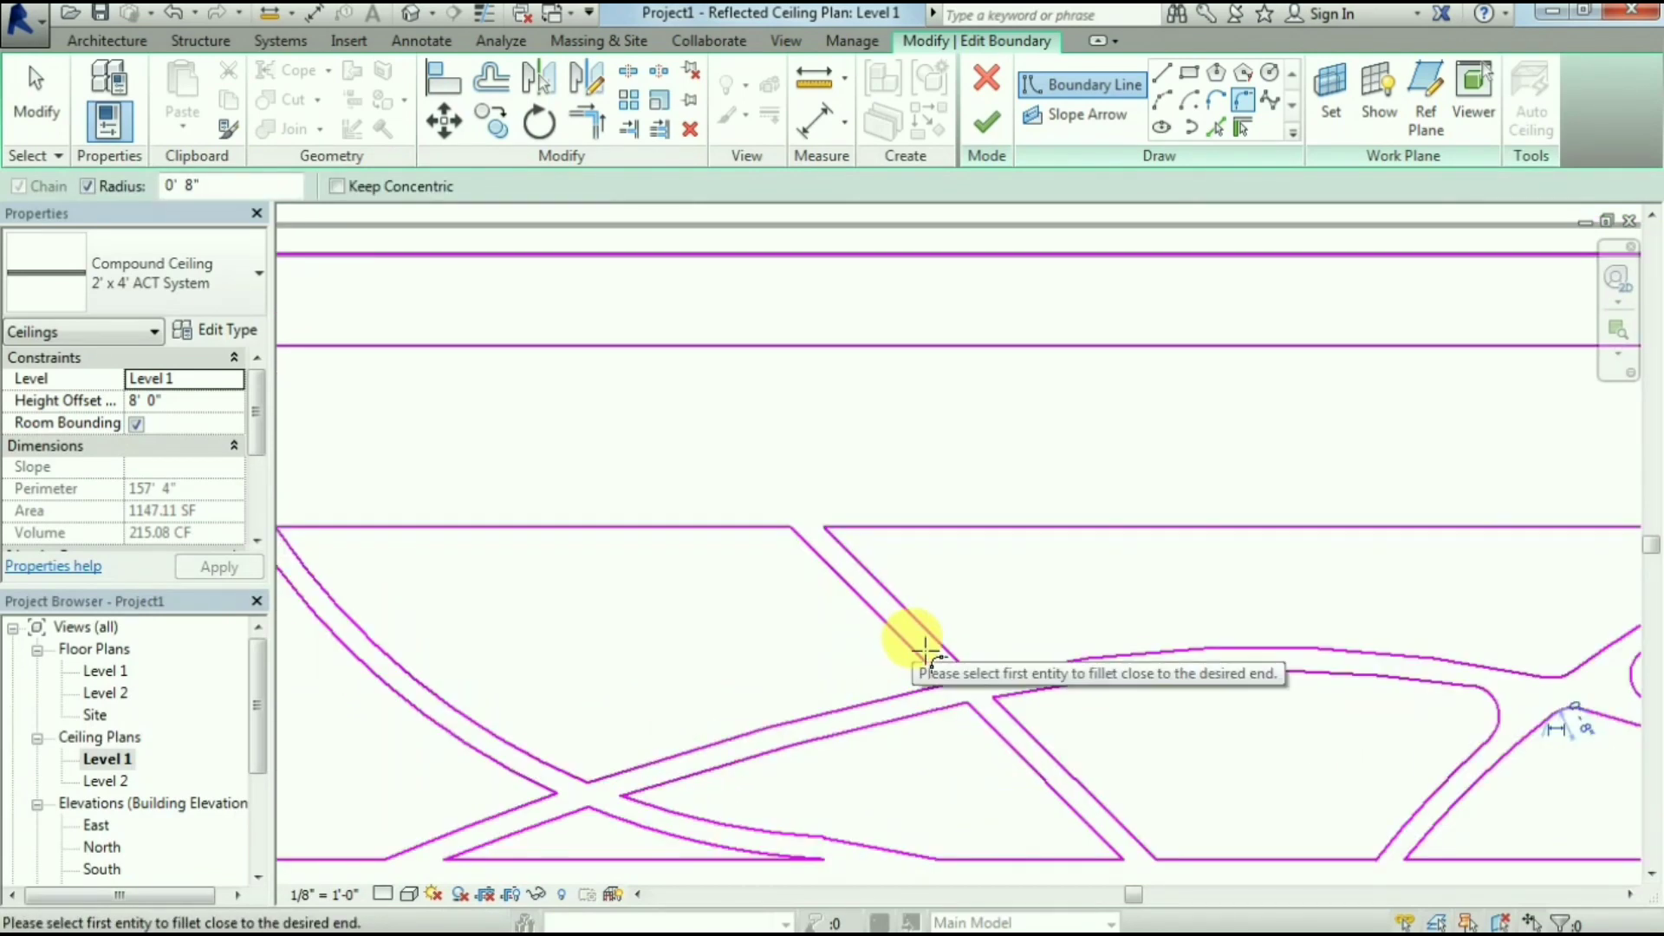
Round four more diagonal-and-curve junctions with 8" fillets
{"action": "left_click", "coordinate": [910, 659]}
{"action": "left_click", "coordinate": [897, 698]}
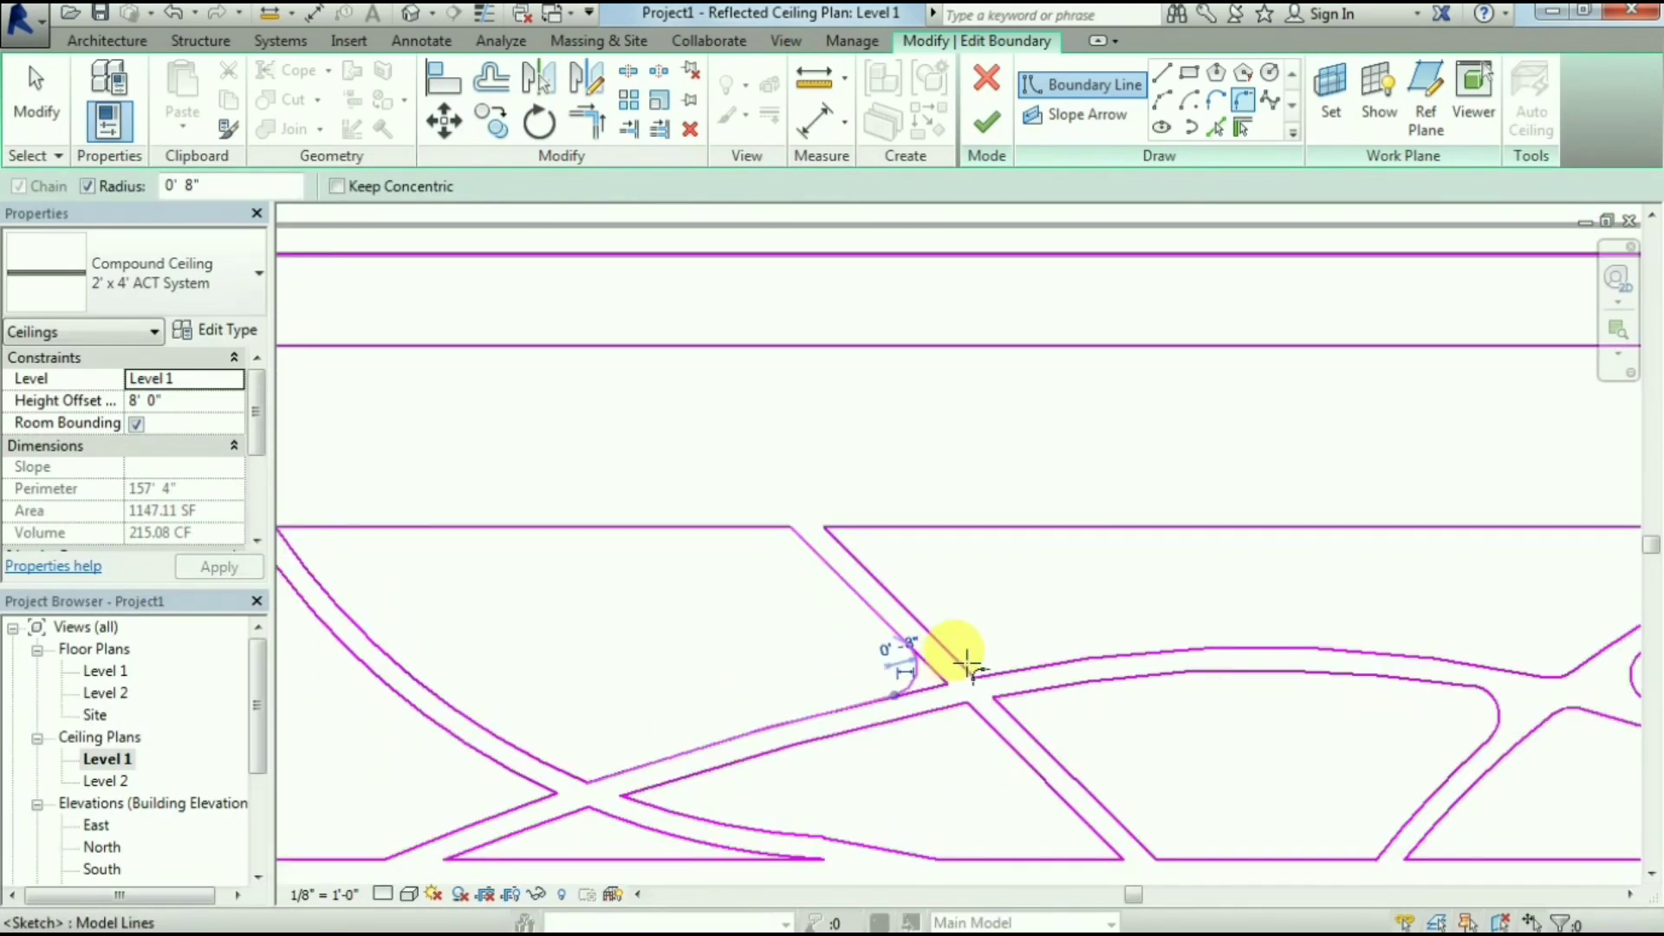
{"action": "left_click", "coordinate": [1033, 686]}
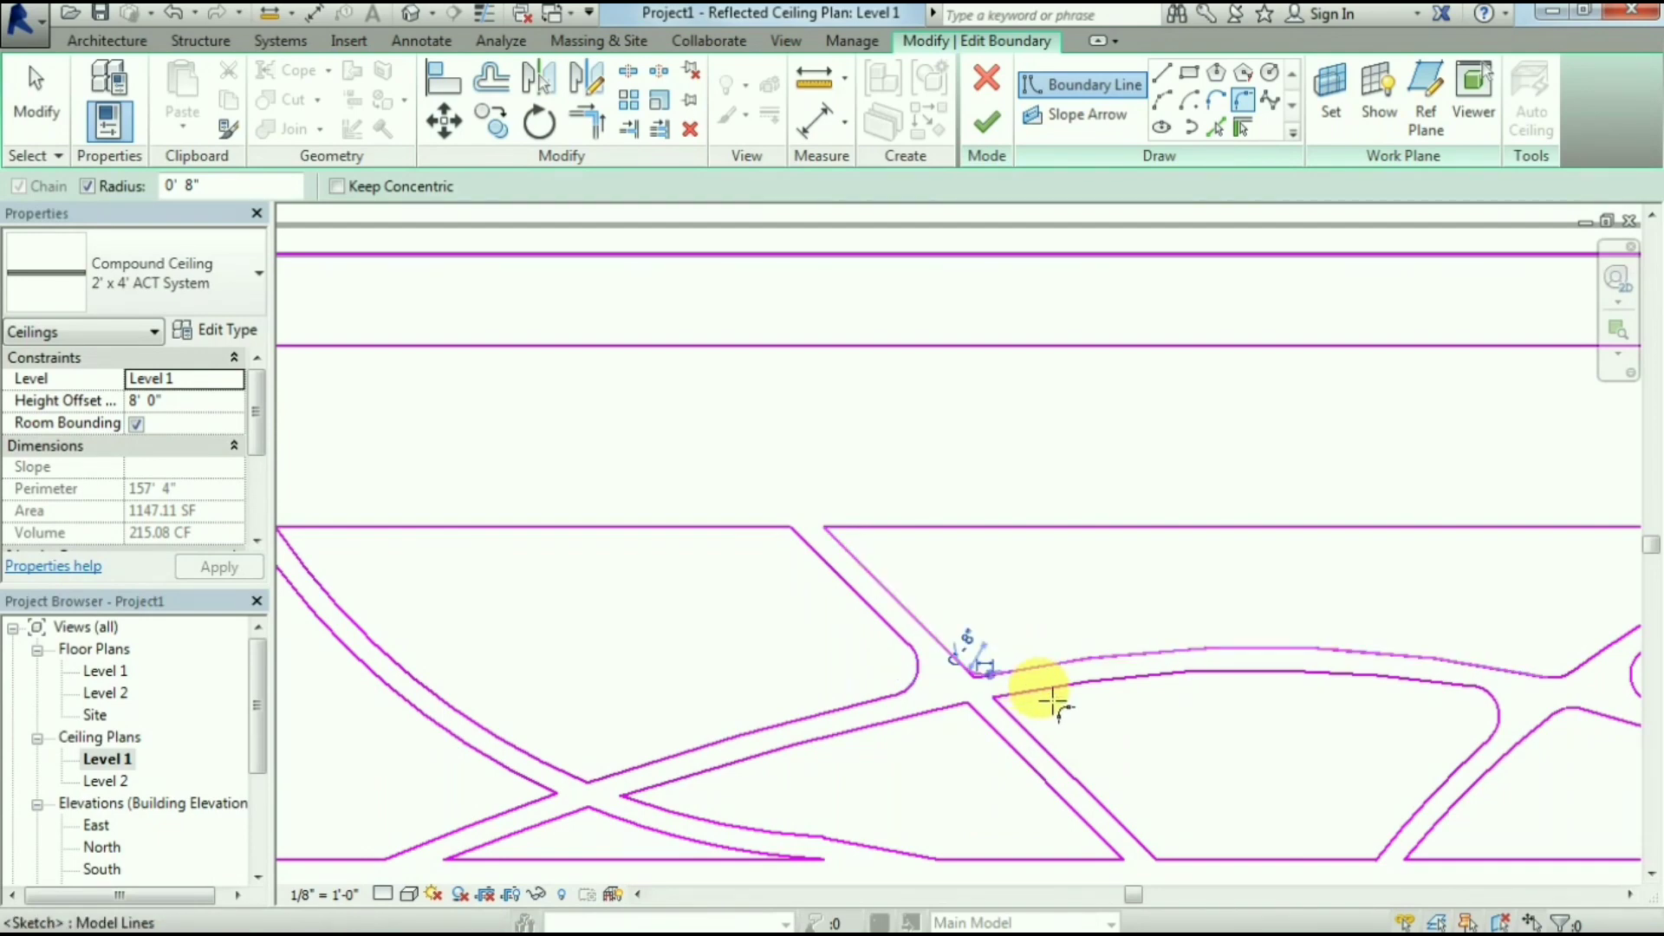
{"action": "left_click", "coordinate": [1049, 693]}
{"action": "left_click", "coordinate": [1036, 738]}
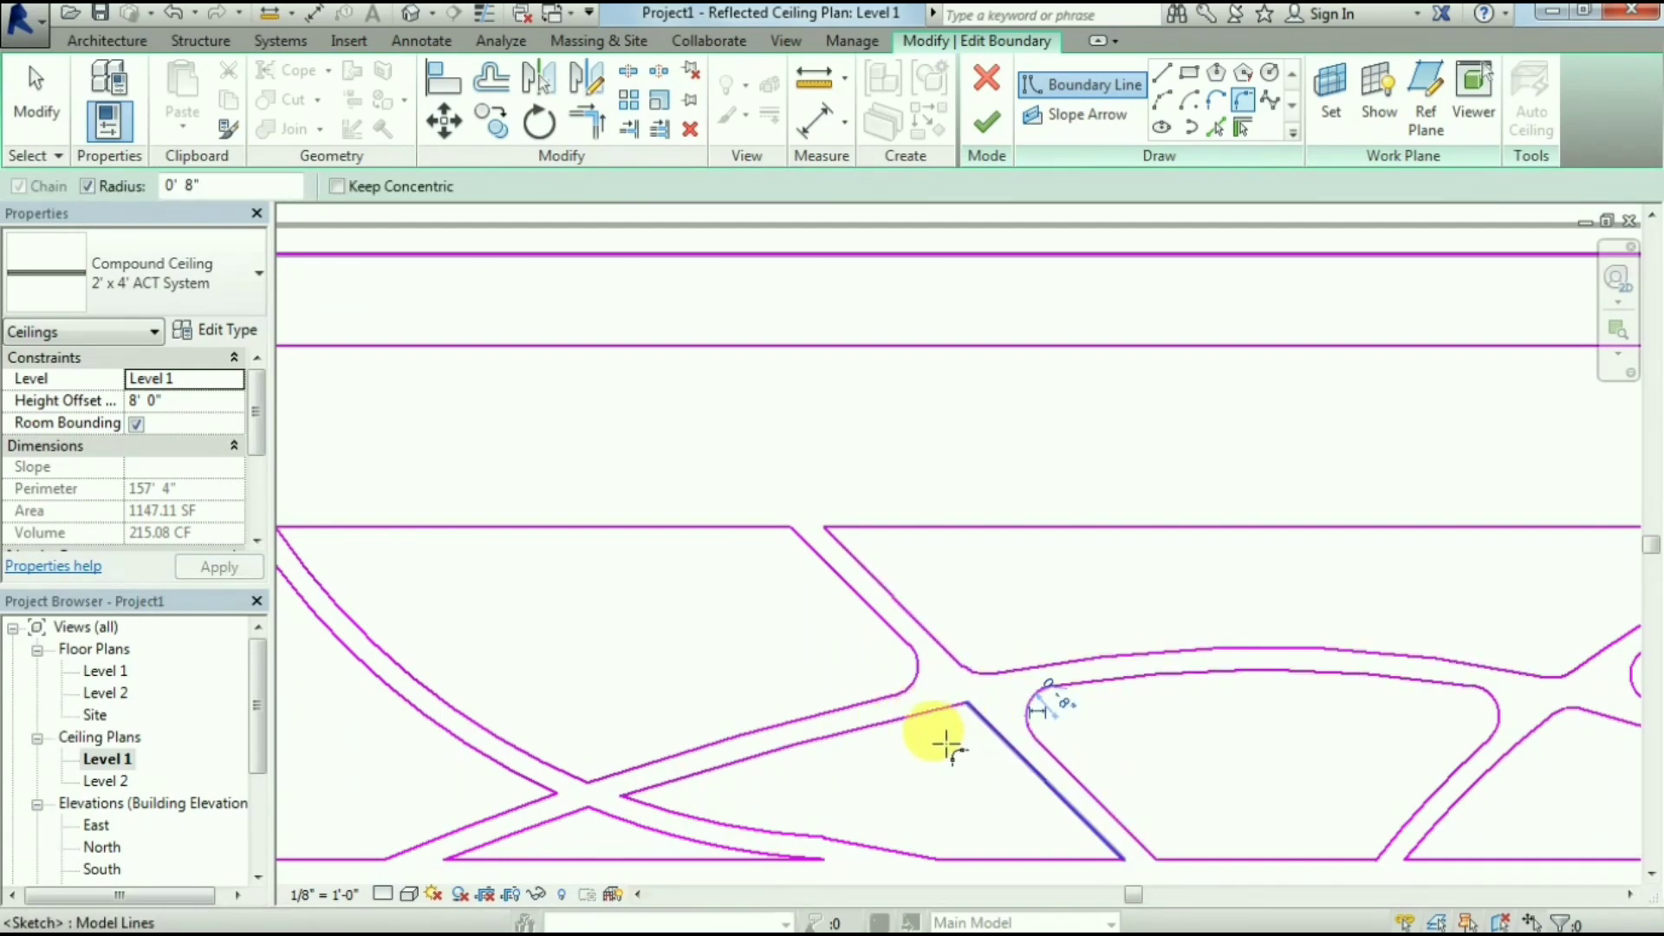
{"action": "left_click", "coordinate": [920, 717]}
{"action": "scroll", "coordinate": [944, 771], "scroll_direction": "down", "scroll_amount": 2}
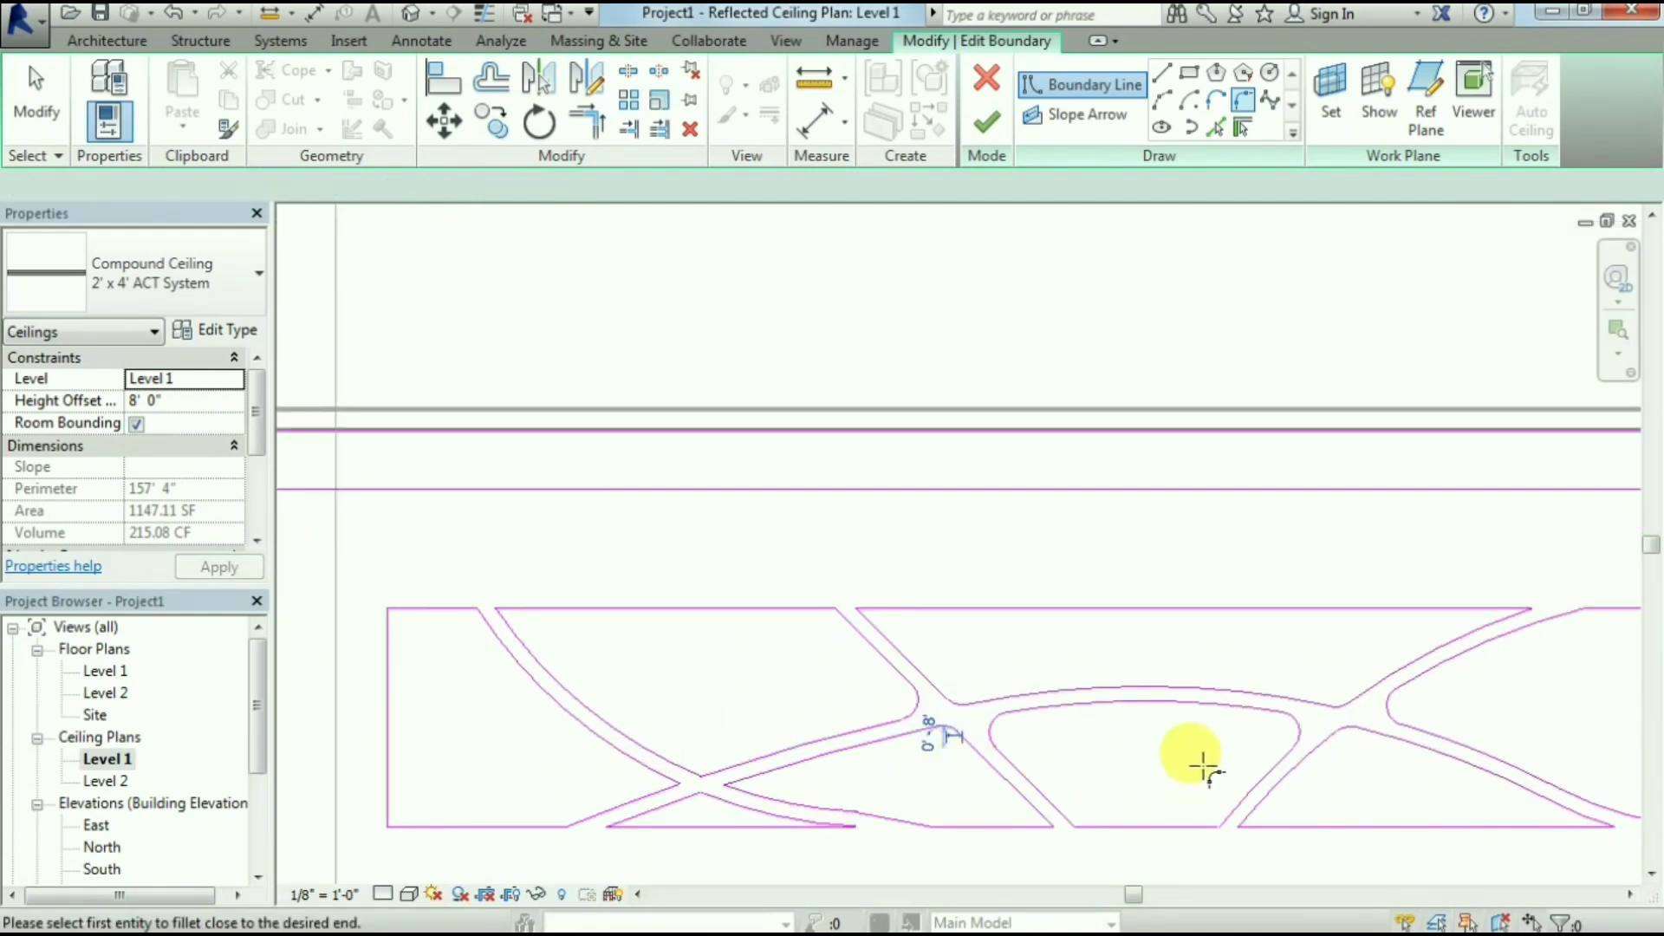
{"action": "scroll", "coordinate": [650, 793], "scroll_direction": "up", "scroll_amount": 3}
Fillet the lower-left, lower and upper crossings, then end the Fillet Arc tool
{"action": "left_click", "coordinate": [700, 772]}
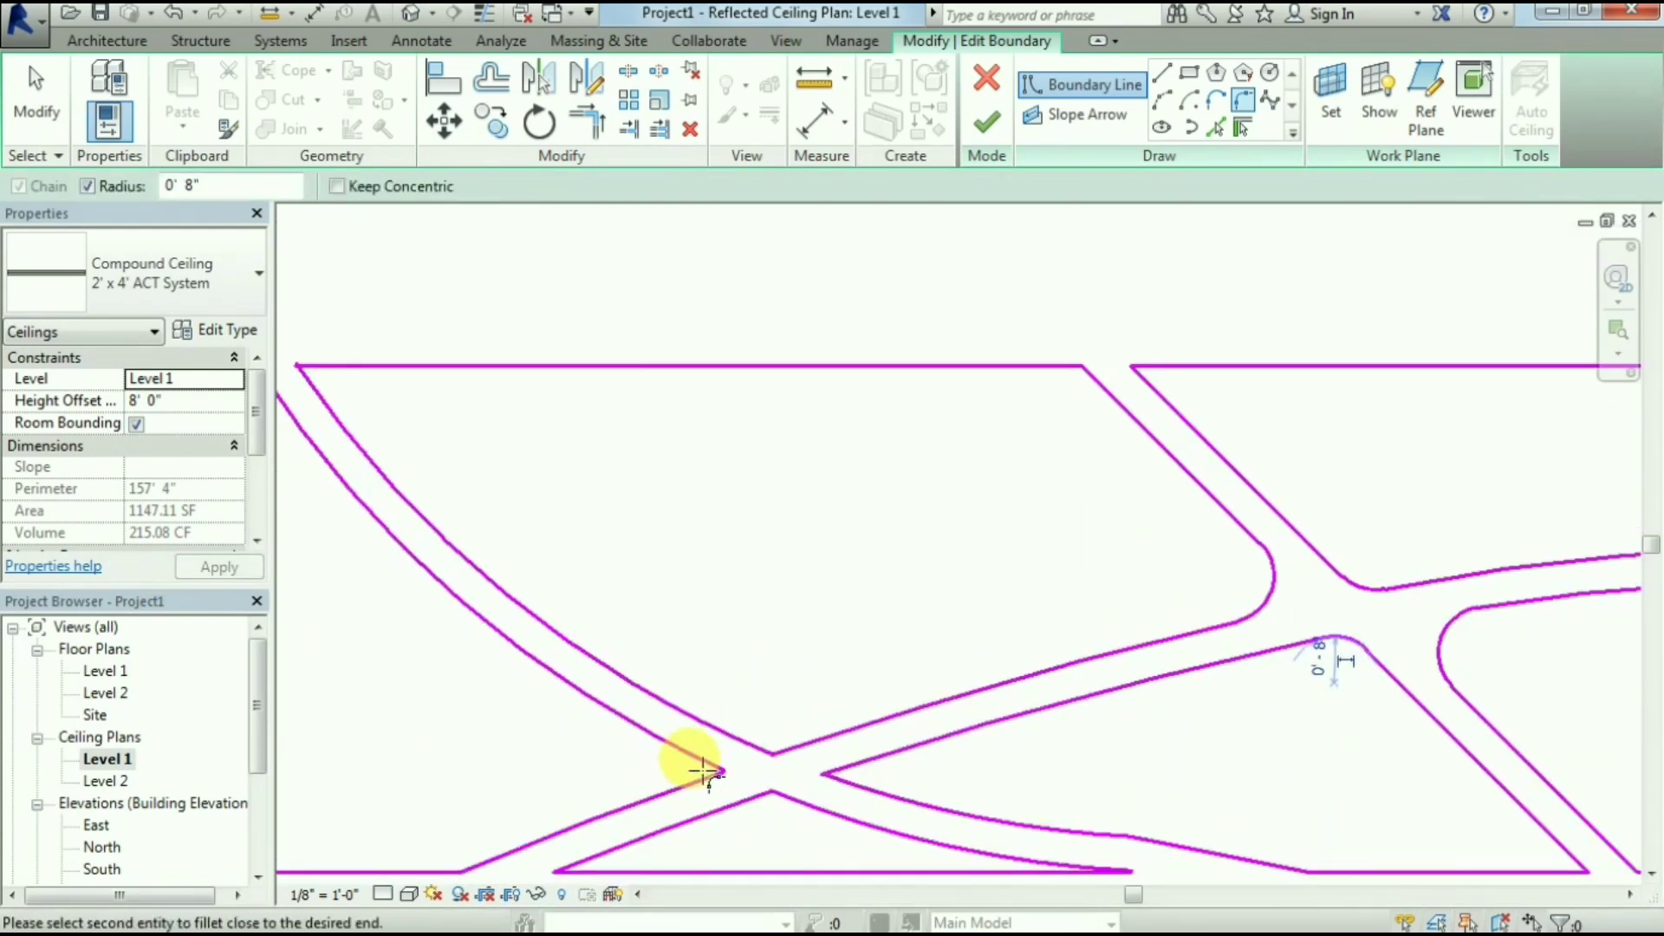
{"action": "left_click", "coordinate": [754, 793]}
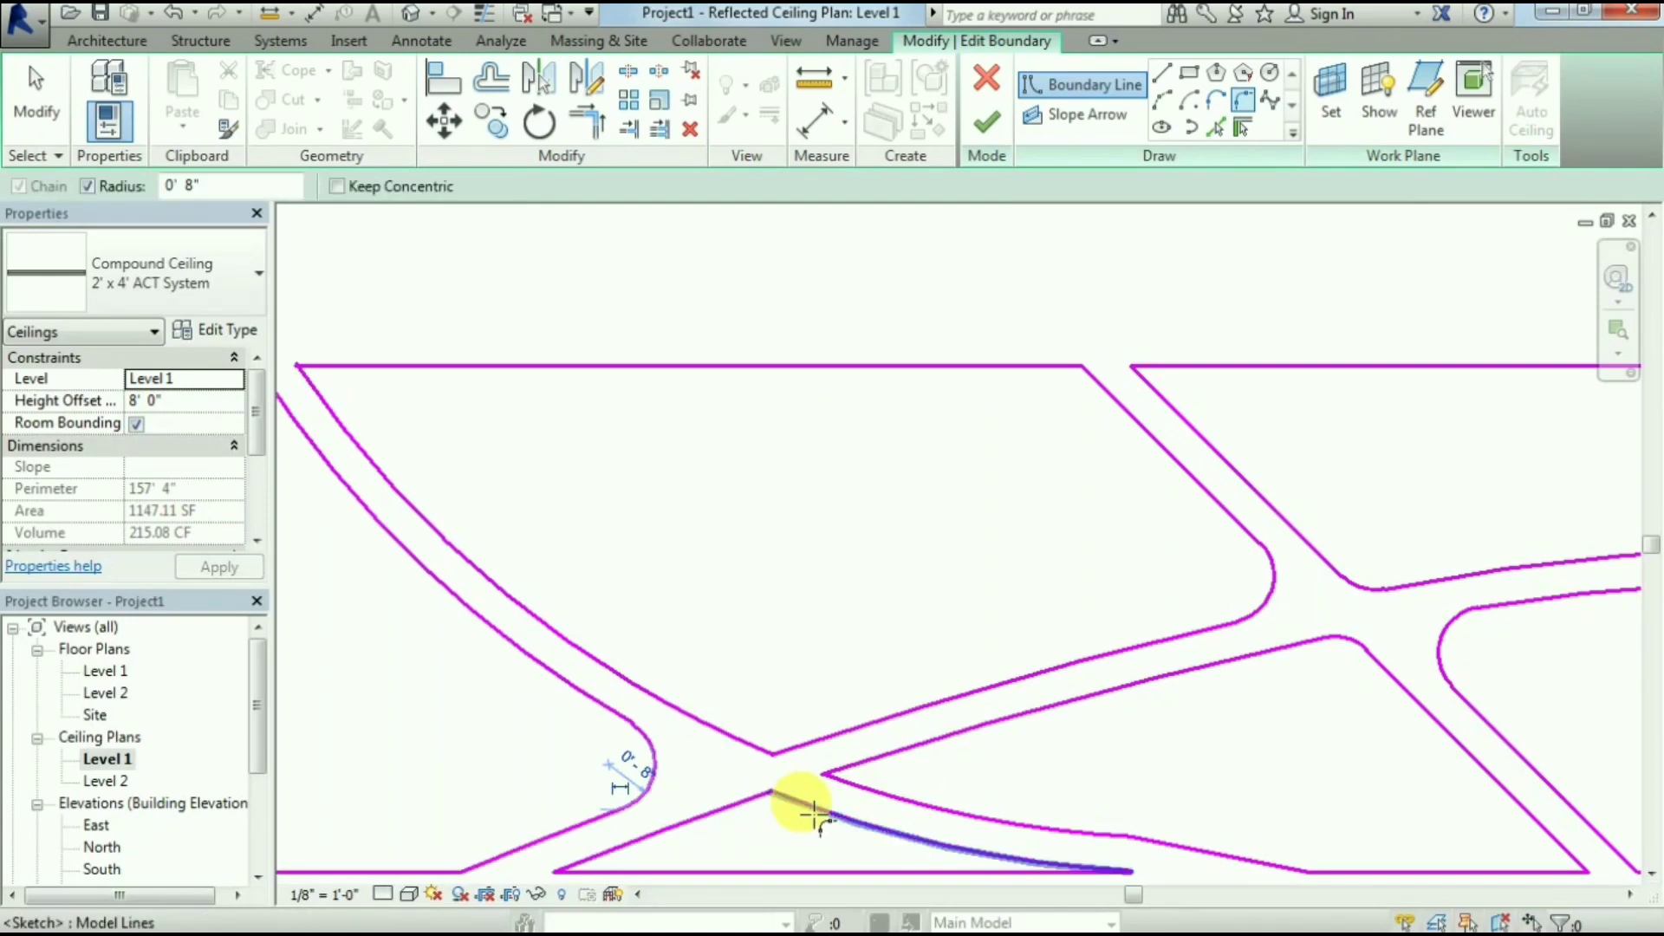
{"action": "left_click", "coordinate": [889, 762]}
{"action": "left_click", "coordinate": [858, 793]}
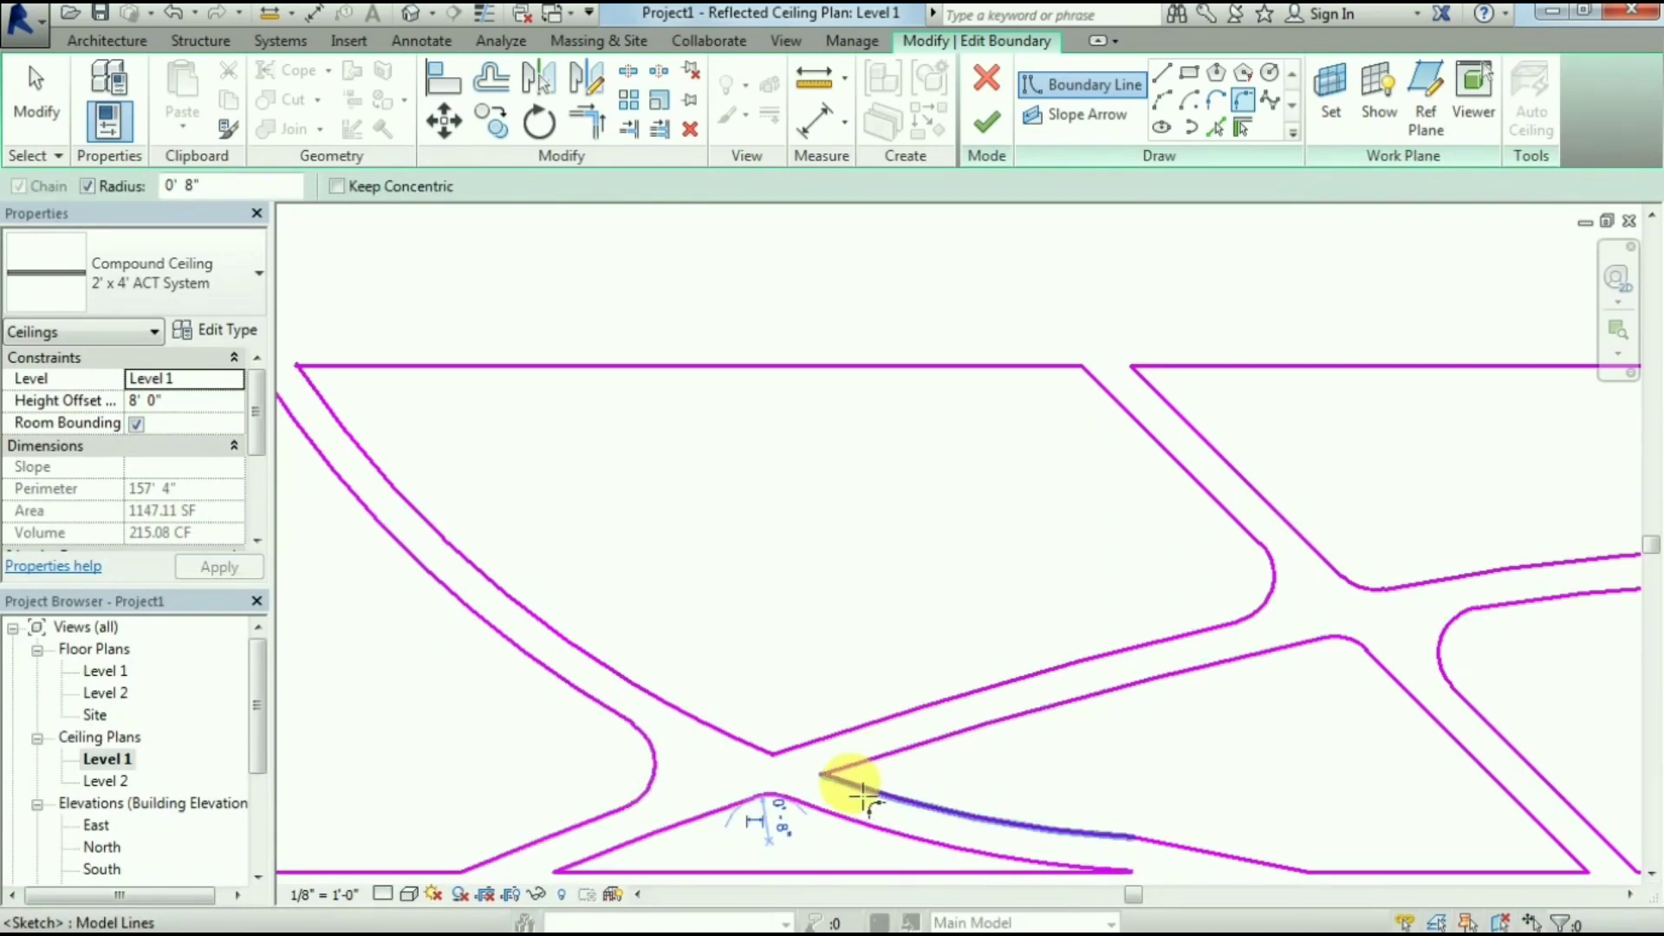
{"action": "left_click", "coordinate": [727, 745]}
{"action": "left_click", "coordinate": [842, 714]}
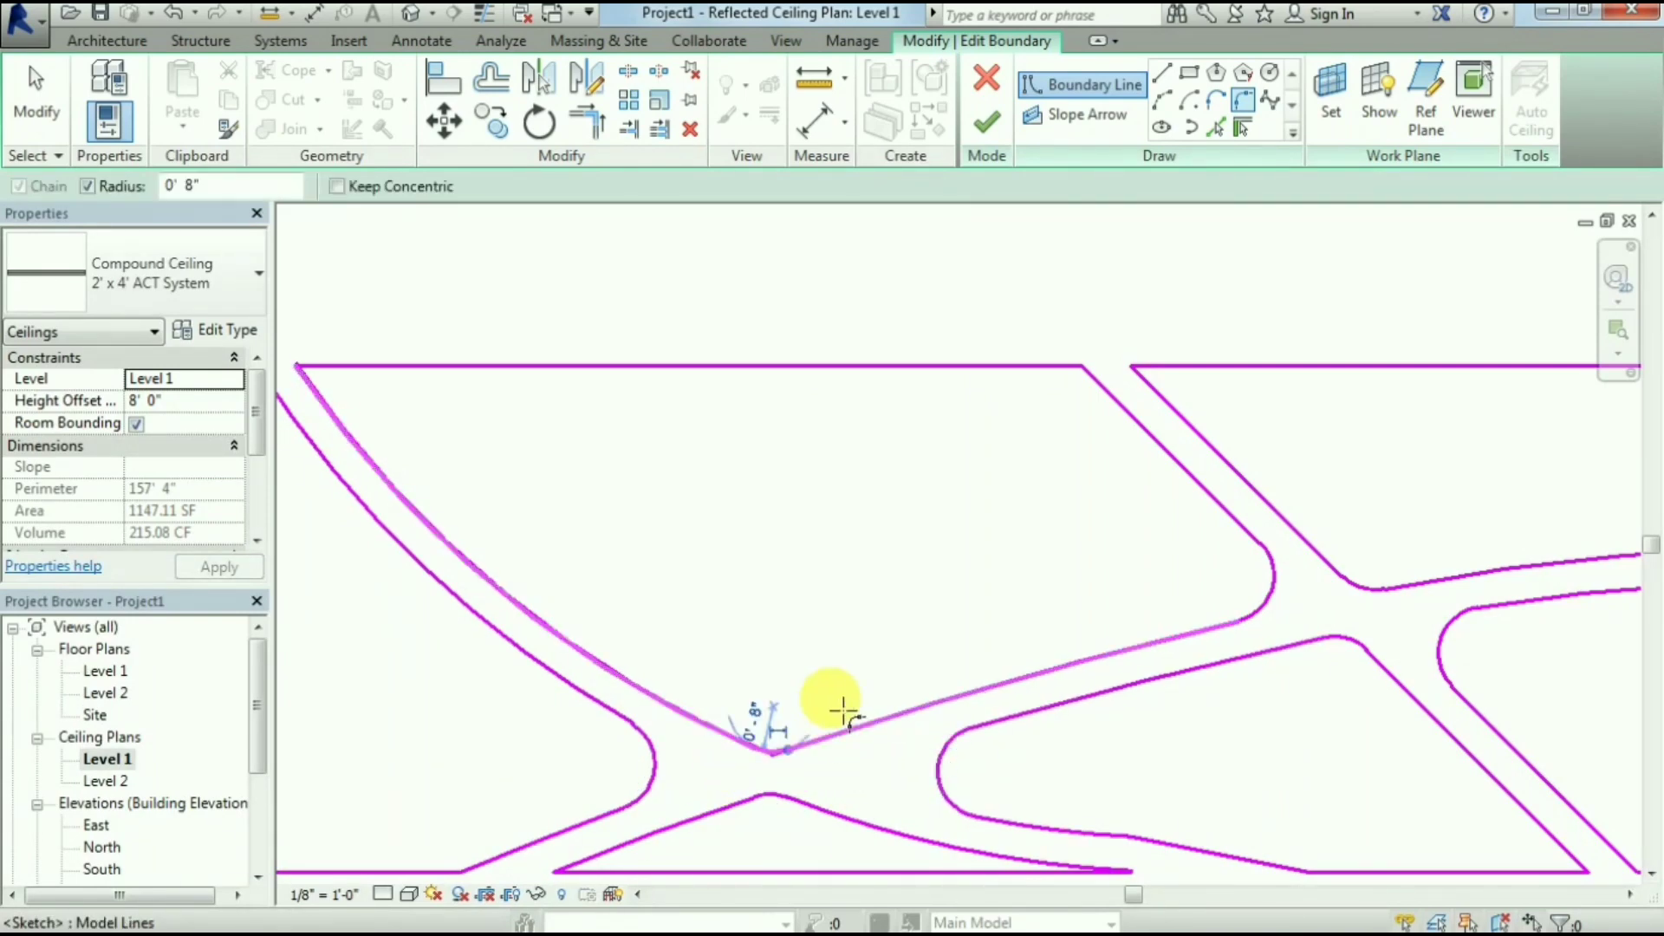
{"action": "scroll", "coordinate": [854, 672], "scroll_direction": "down", "scroll_amount": 2}
{"action": "scroll", "coordinate": [854, 669], "scroll_direction": "down", "scroll_amount": 2}
{"action": "scroll", "coordinate": [865, 653], "scroll_direction": "down", "scroll_amount": 1}
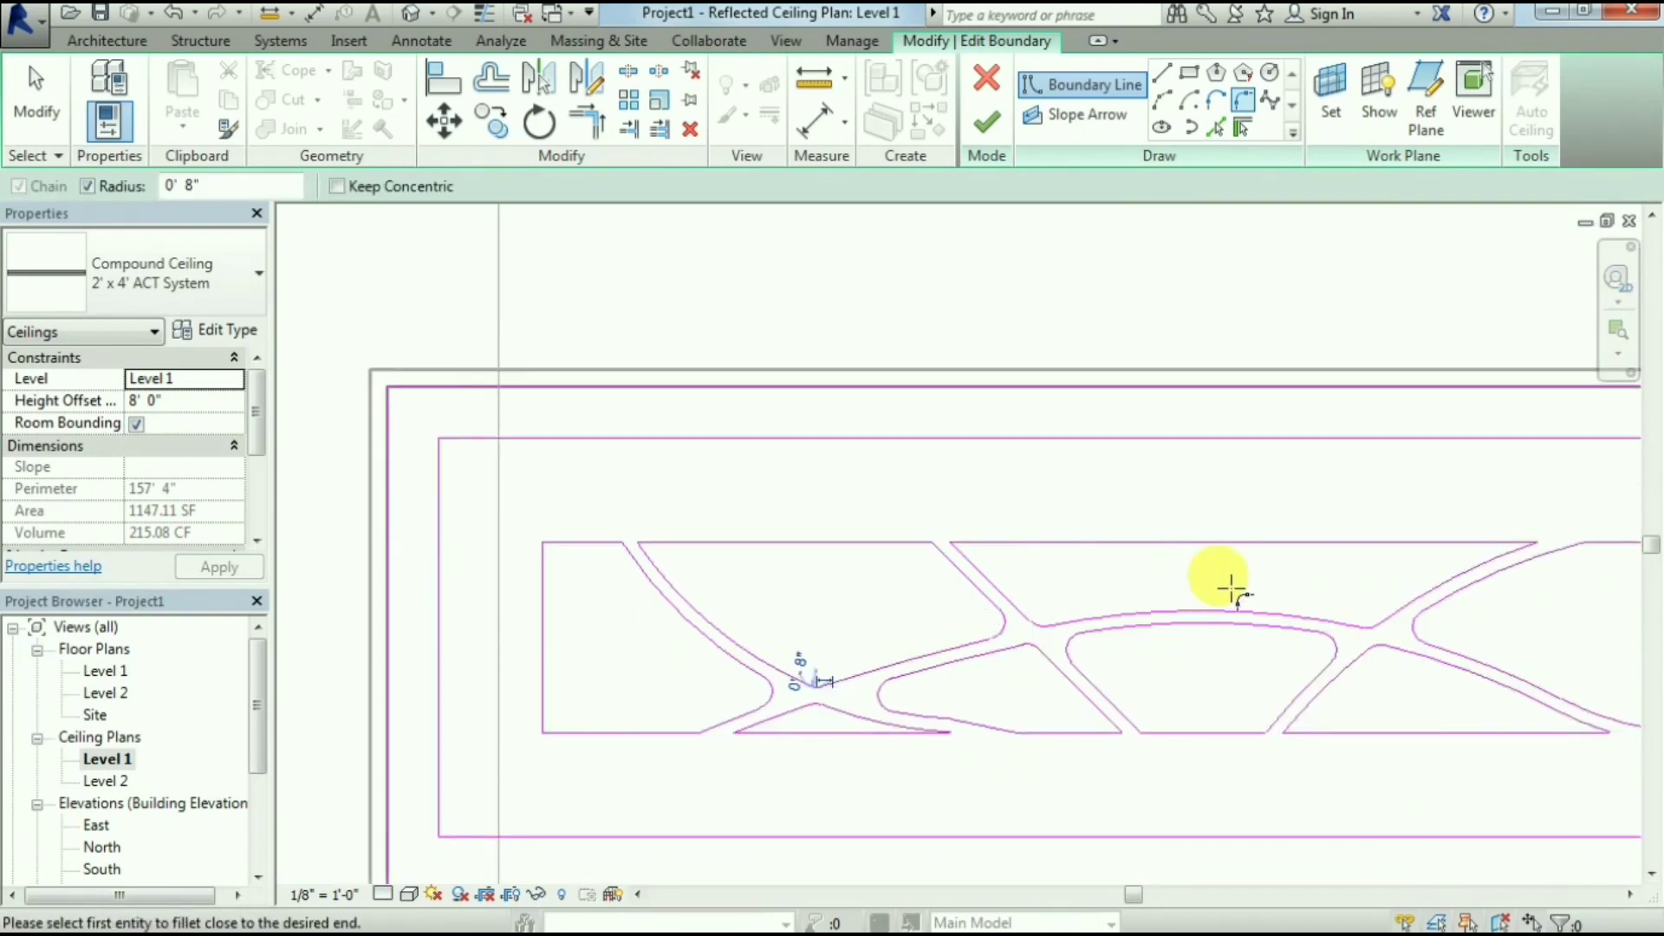
{"action": "scroll", "coordinate": [1256, 585], "scroll_direction": "down", "scroll_amount": 1}
{"action": "scroll", "coordinate": [1334, 579], "scroll_direction": "down", "scroll_amount": 1}
{"action": "scroll", "coordinate": [1473, 585], "scroll_direction": "down", "scroll_amount": 1}
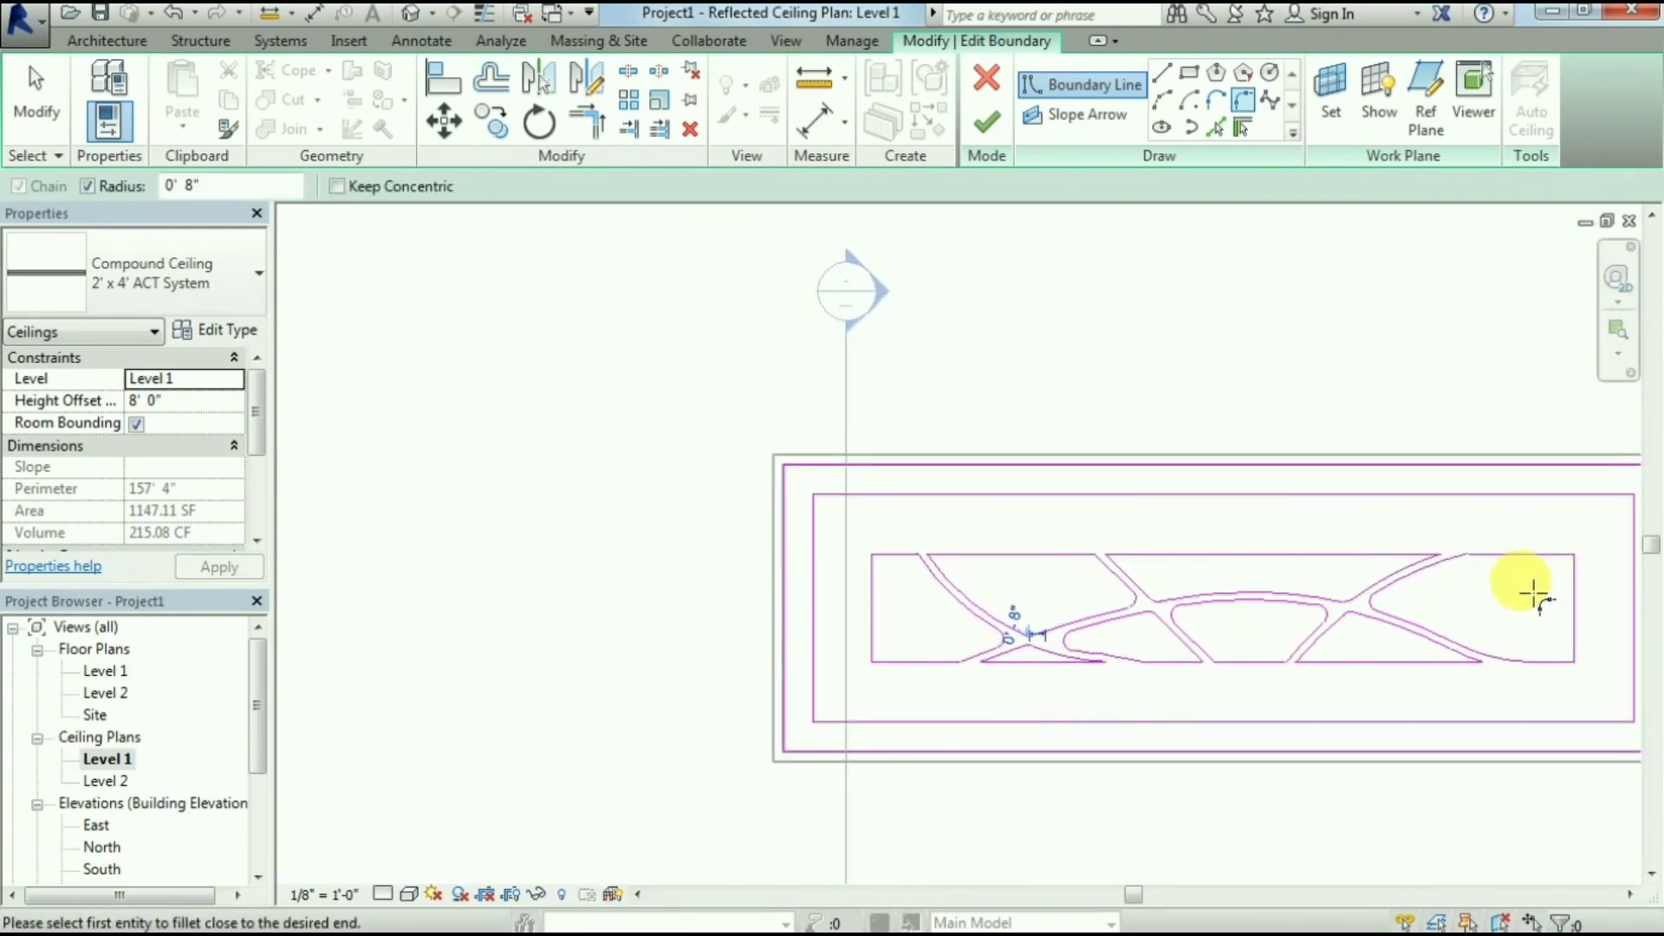
{"action": "key", "text": "Escape"}
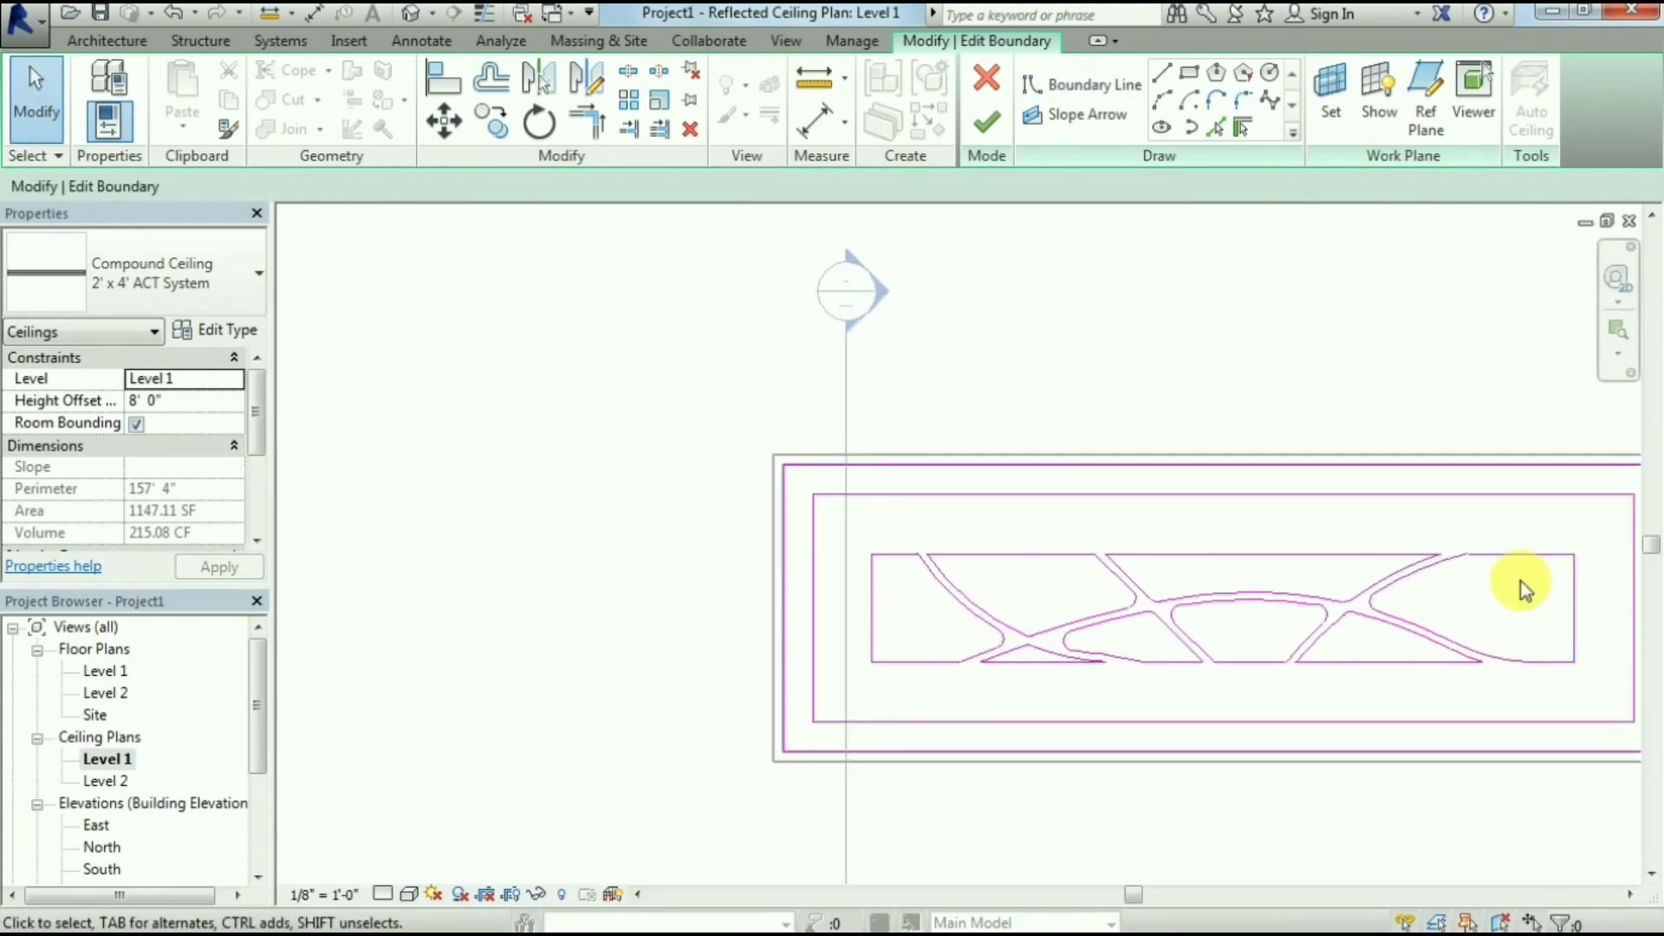
Finish the boundary edit, then select and deselect the ceiling to inspect its filleted band outline
{"action": "scroll", "coordinate": [1523, 589], "scroll_direction": "up", "scroll_amount": 1}
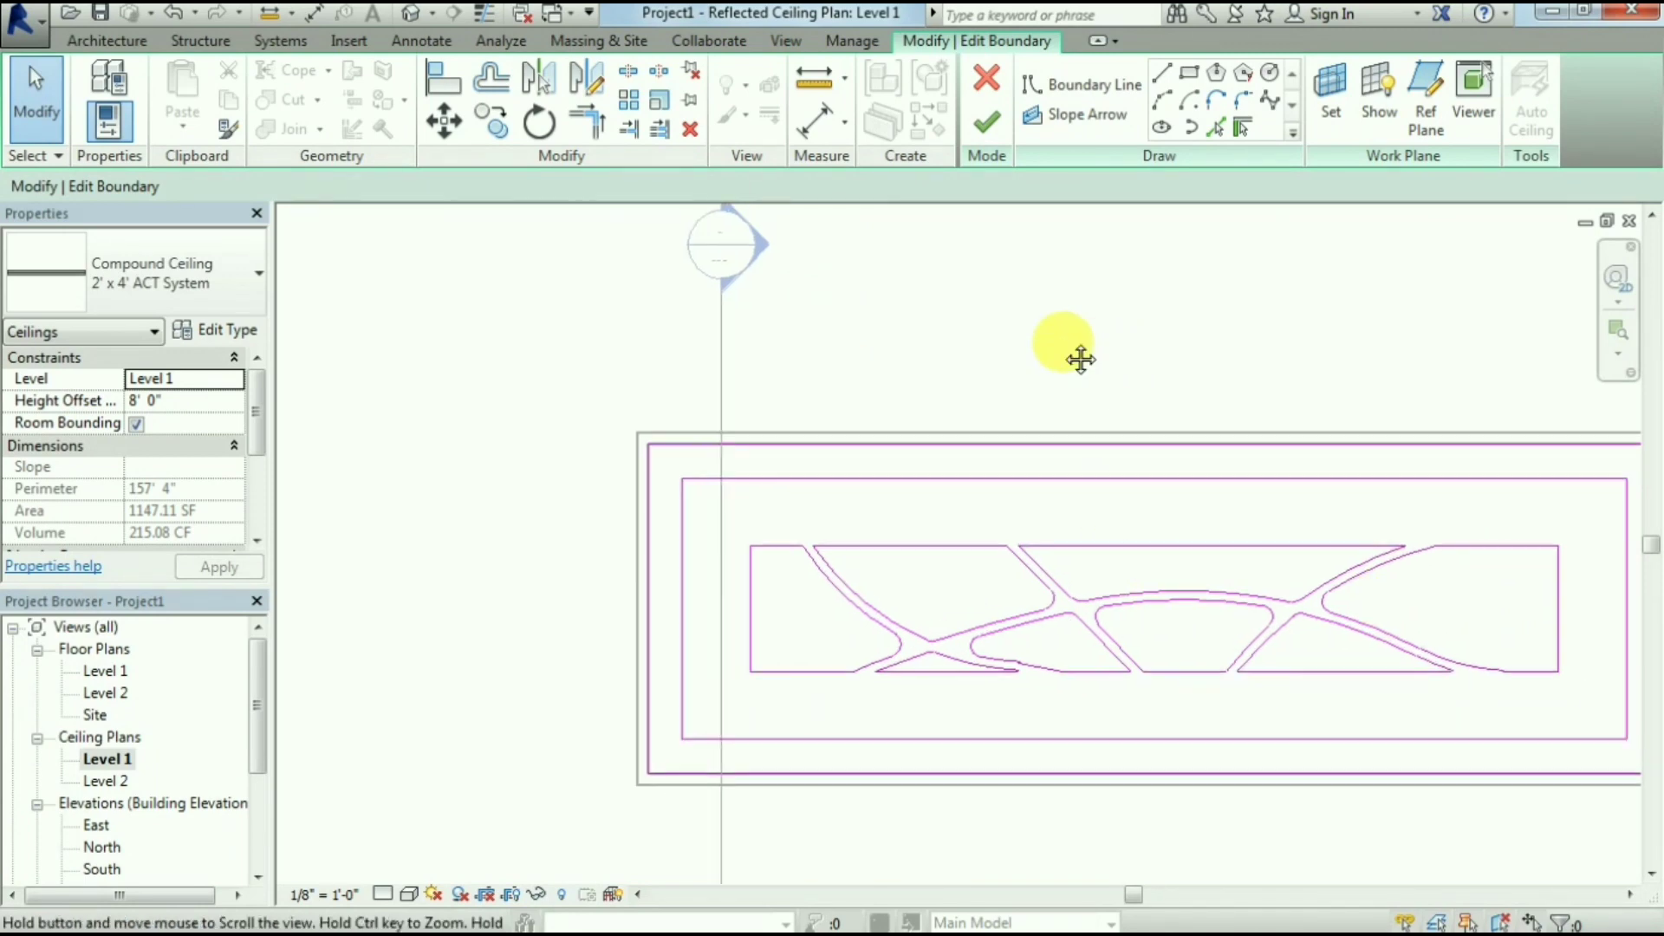
{"action": "middle_click_drag", "start_coordinate": [1099, 368], "coordinate": [916, 351]}
{"action": "left_click", "coordinate": [984, 137]}
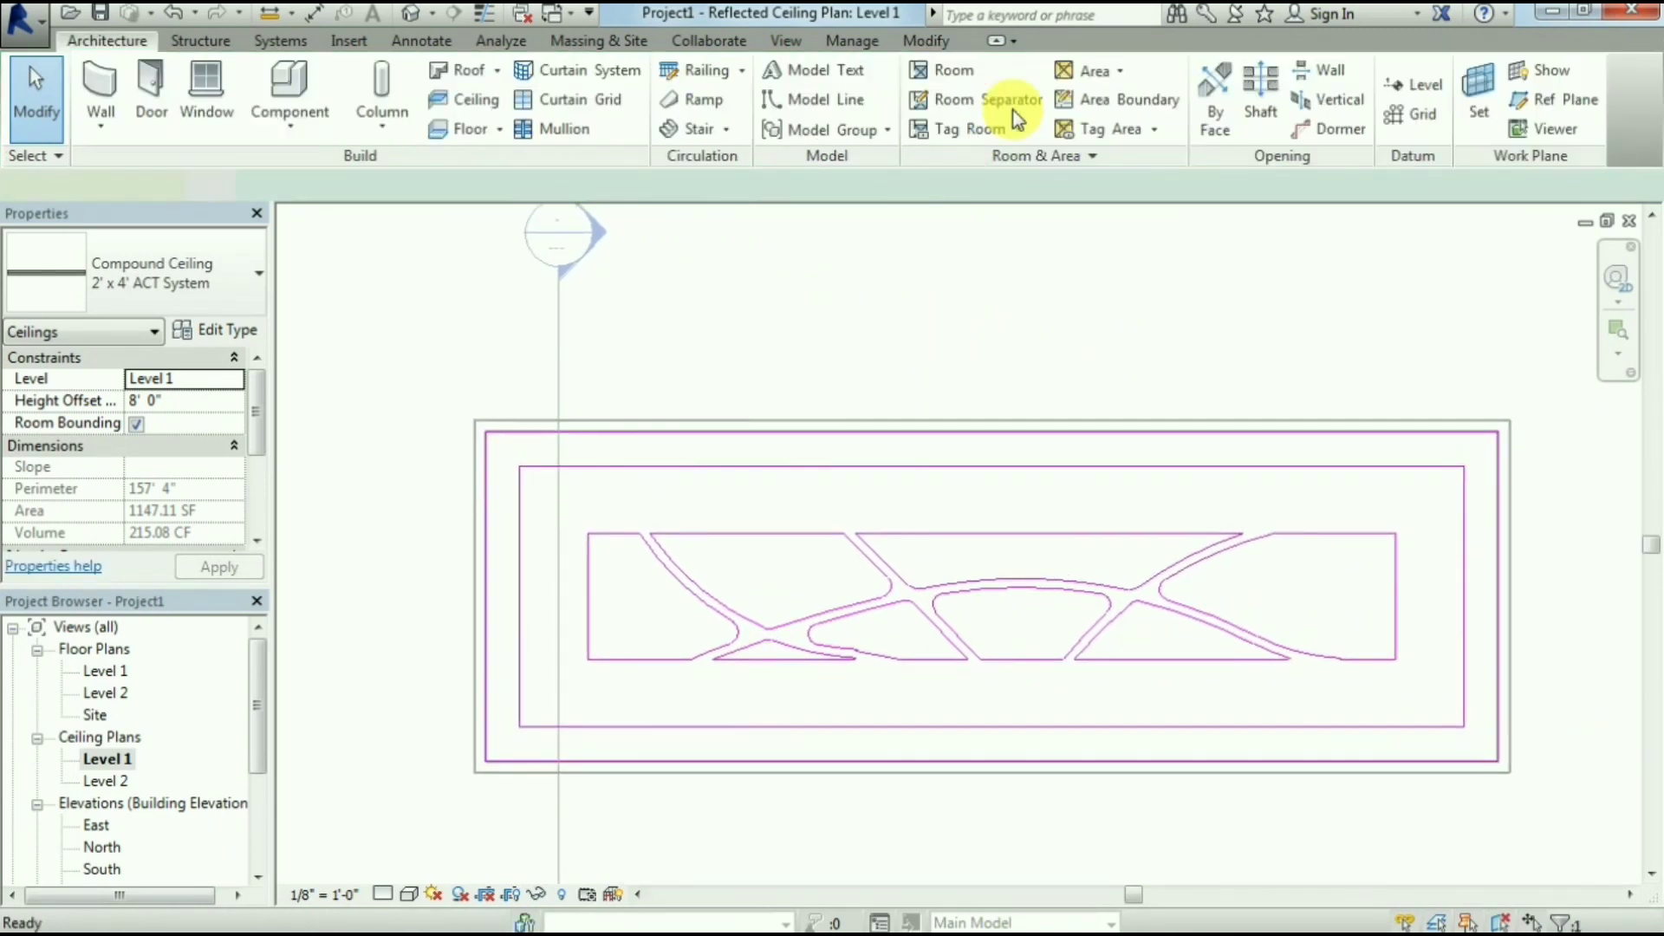
{"action": "left_click", "coordinate": [839, 450]}
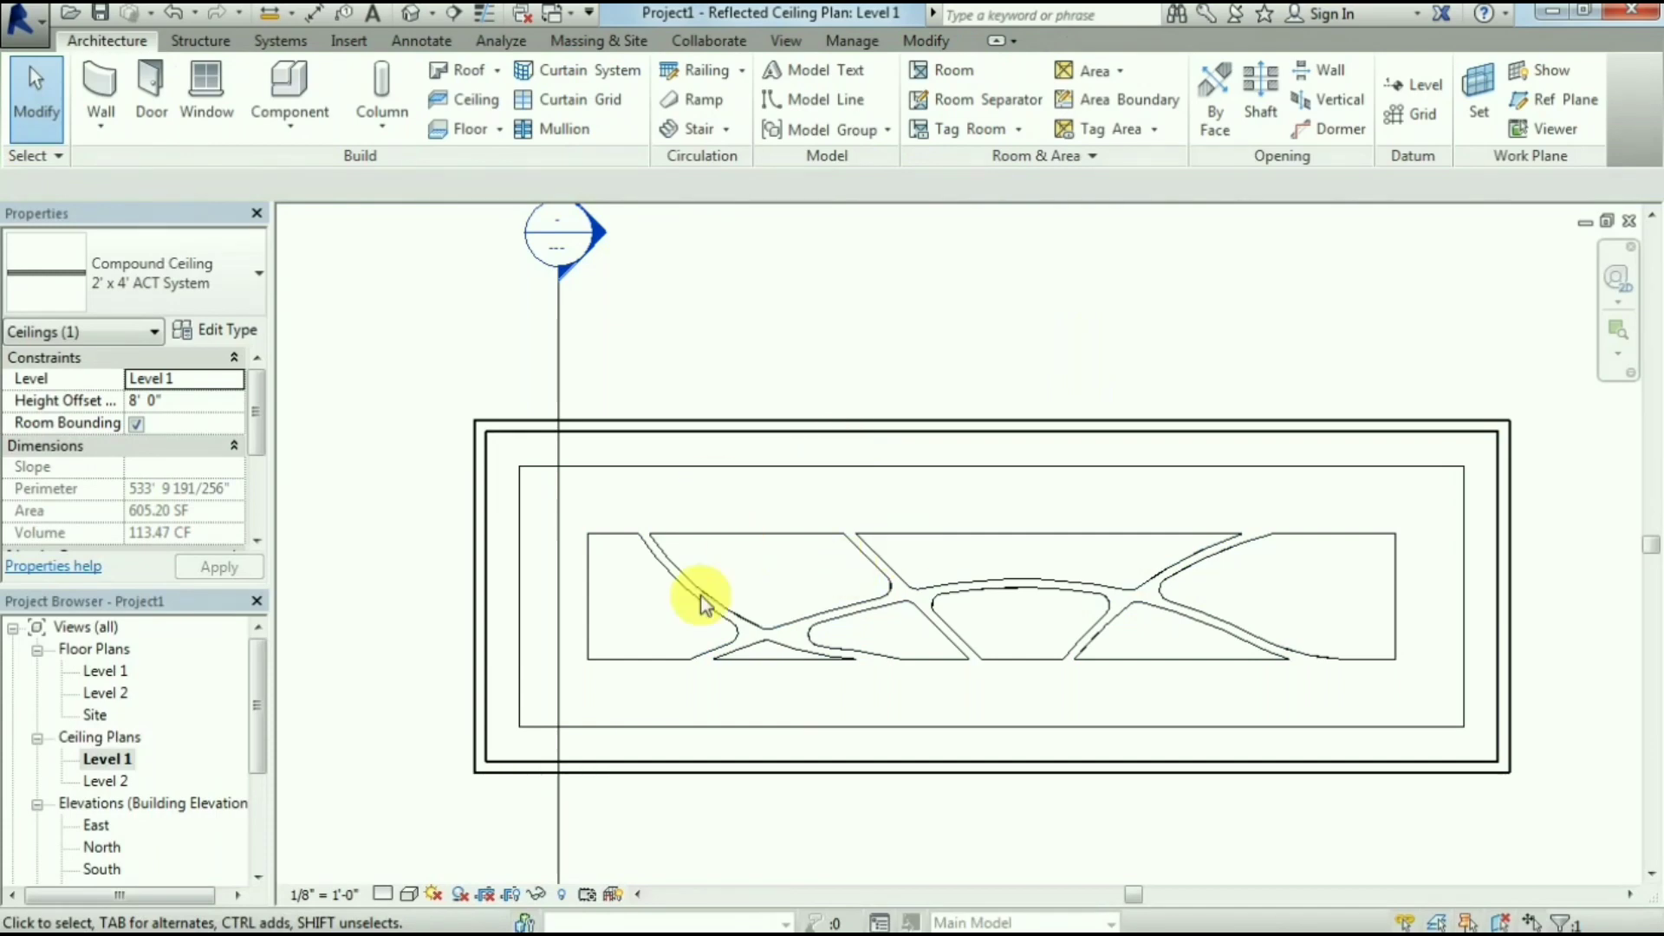
{"action": "left_click", "coordinate": [792, 539]}
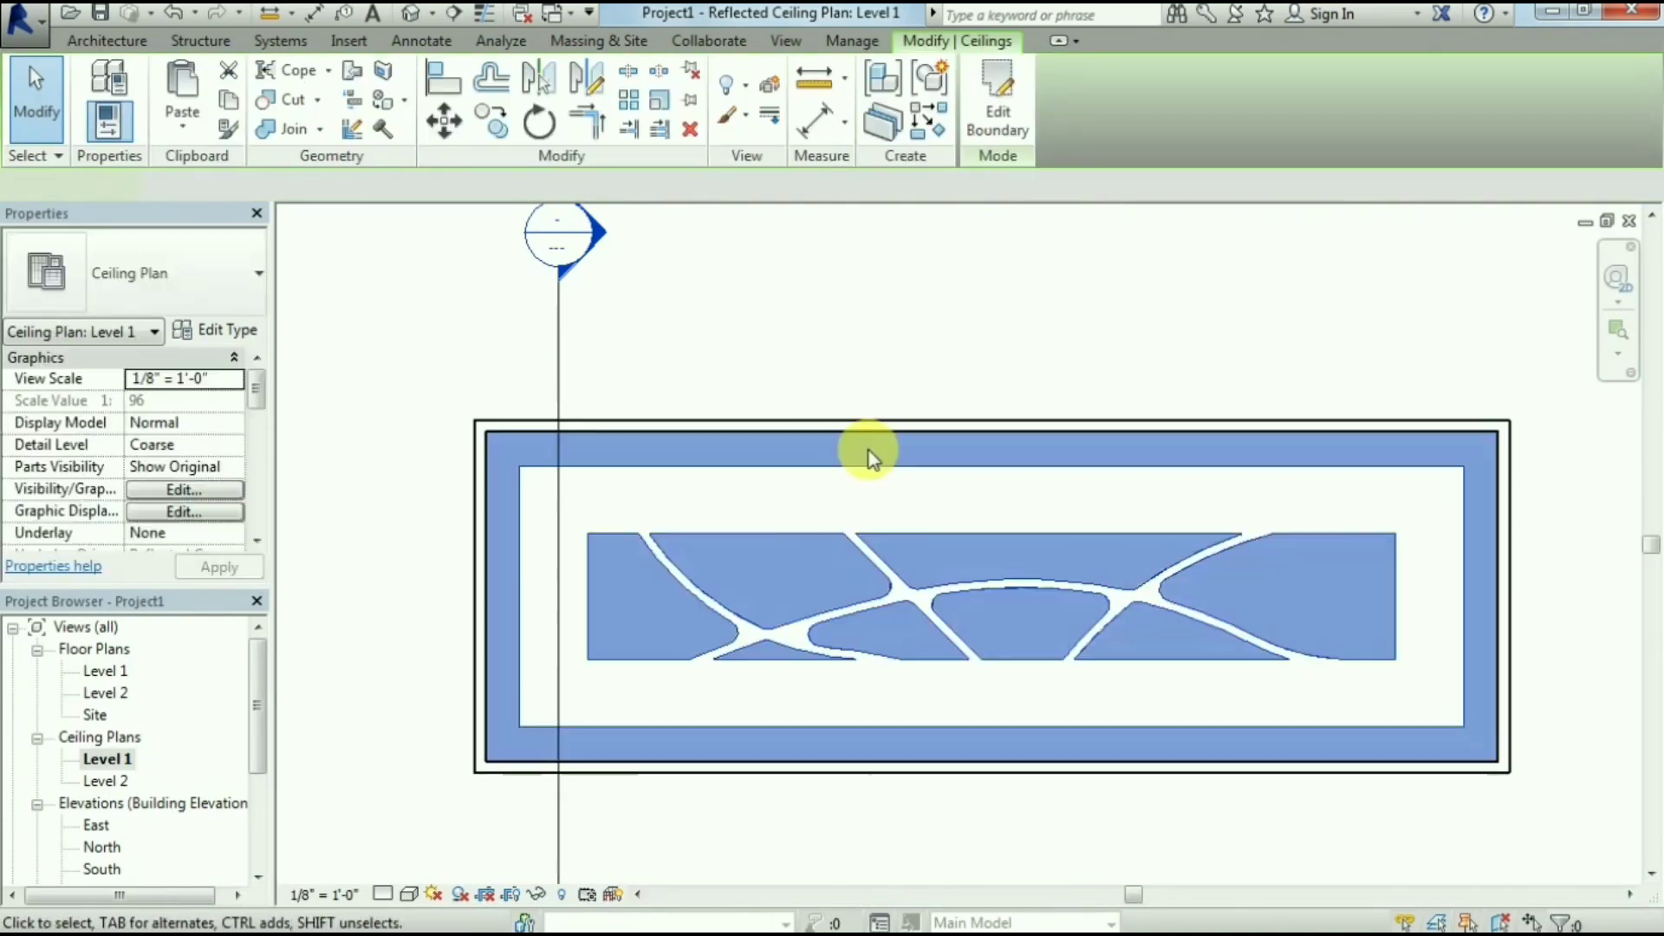
{"action": "left_click", "coordinate": [902, 305]}
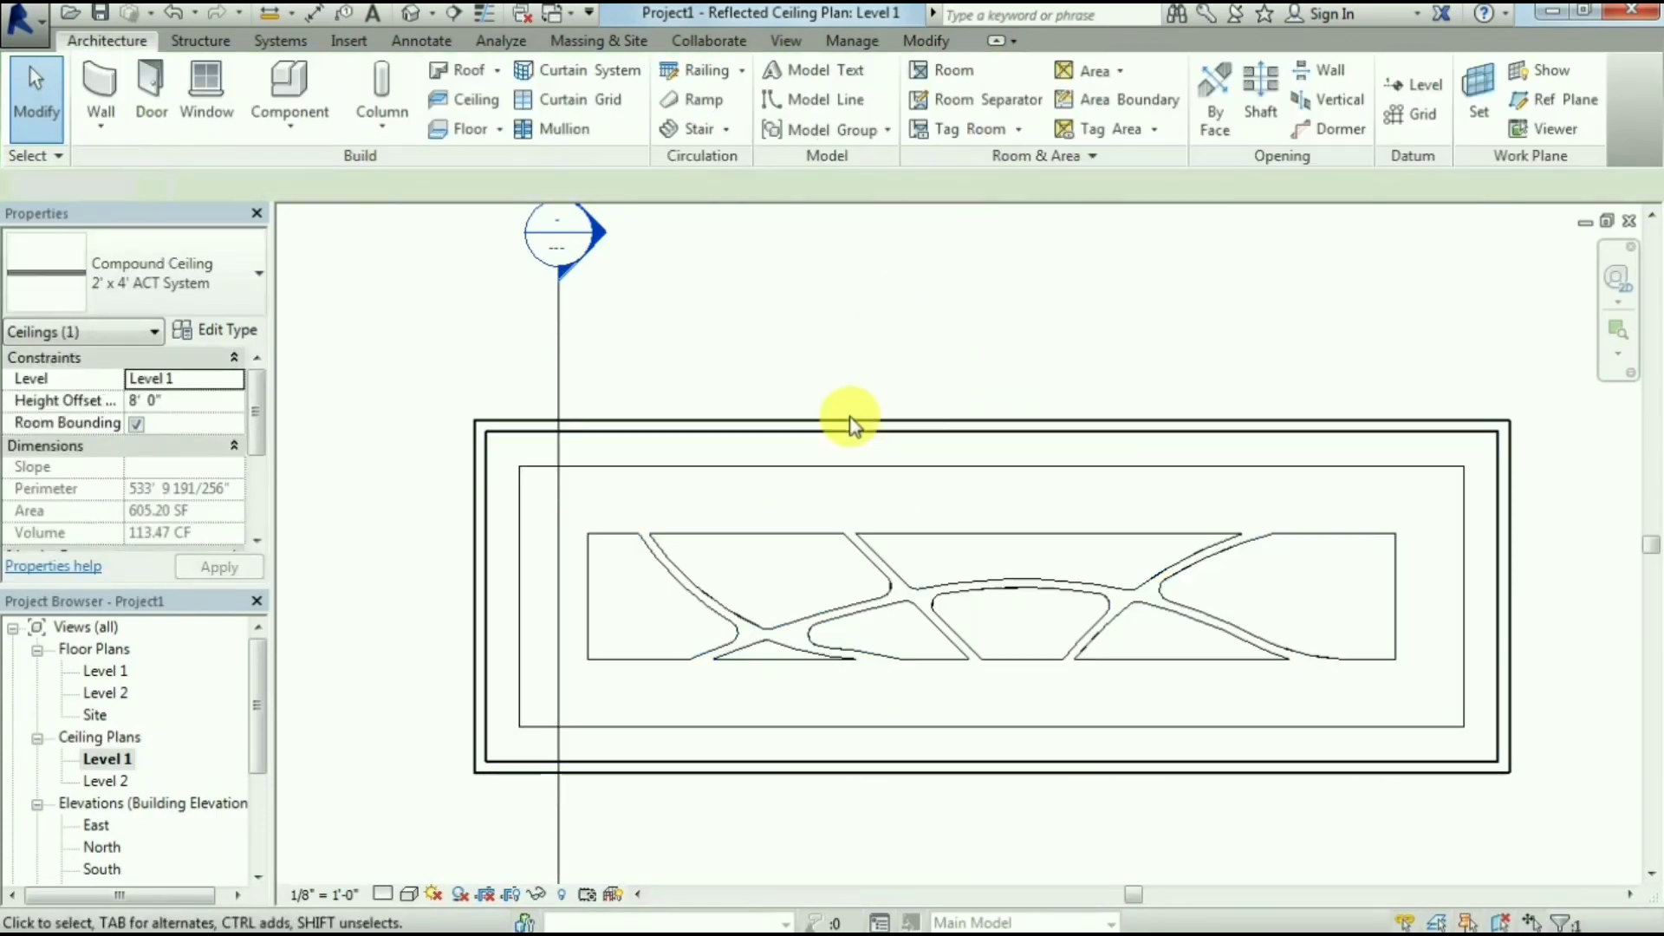
{"action": "scroll", "coordinate": [867, 416], "scroll_direction": "down", "scroll_amount": 2}
{"action": "scroll", "coordinate": [919, 398], "scroll_direction": "down", "scroll_amount": 2}
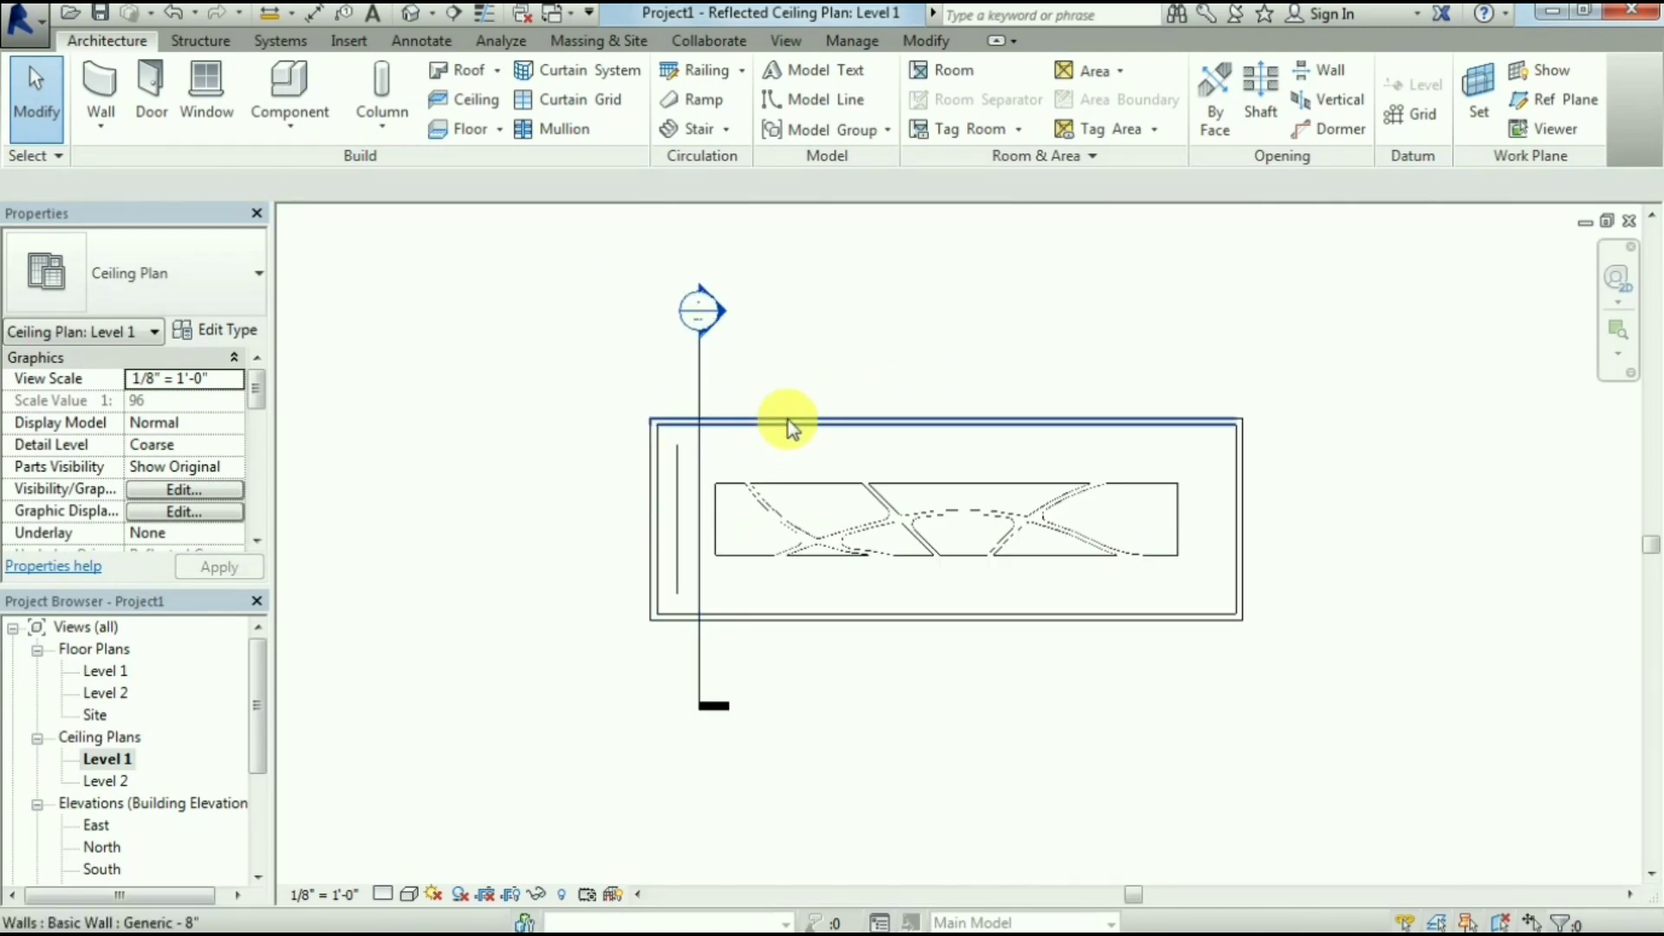
Place a camera at the room's right end aimed left, creating 3D View 1
{"action": "scroll", "coordinate": [806, 408], "scroll_direction": "down", "scroll_amount": 2}
{"action": "middle_click_drag", "start_coordinate": [908, 356], "coordinate": [783, 385]}
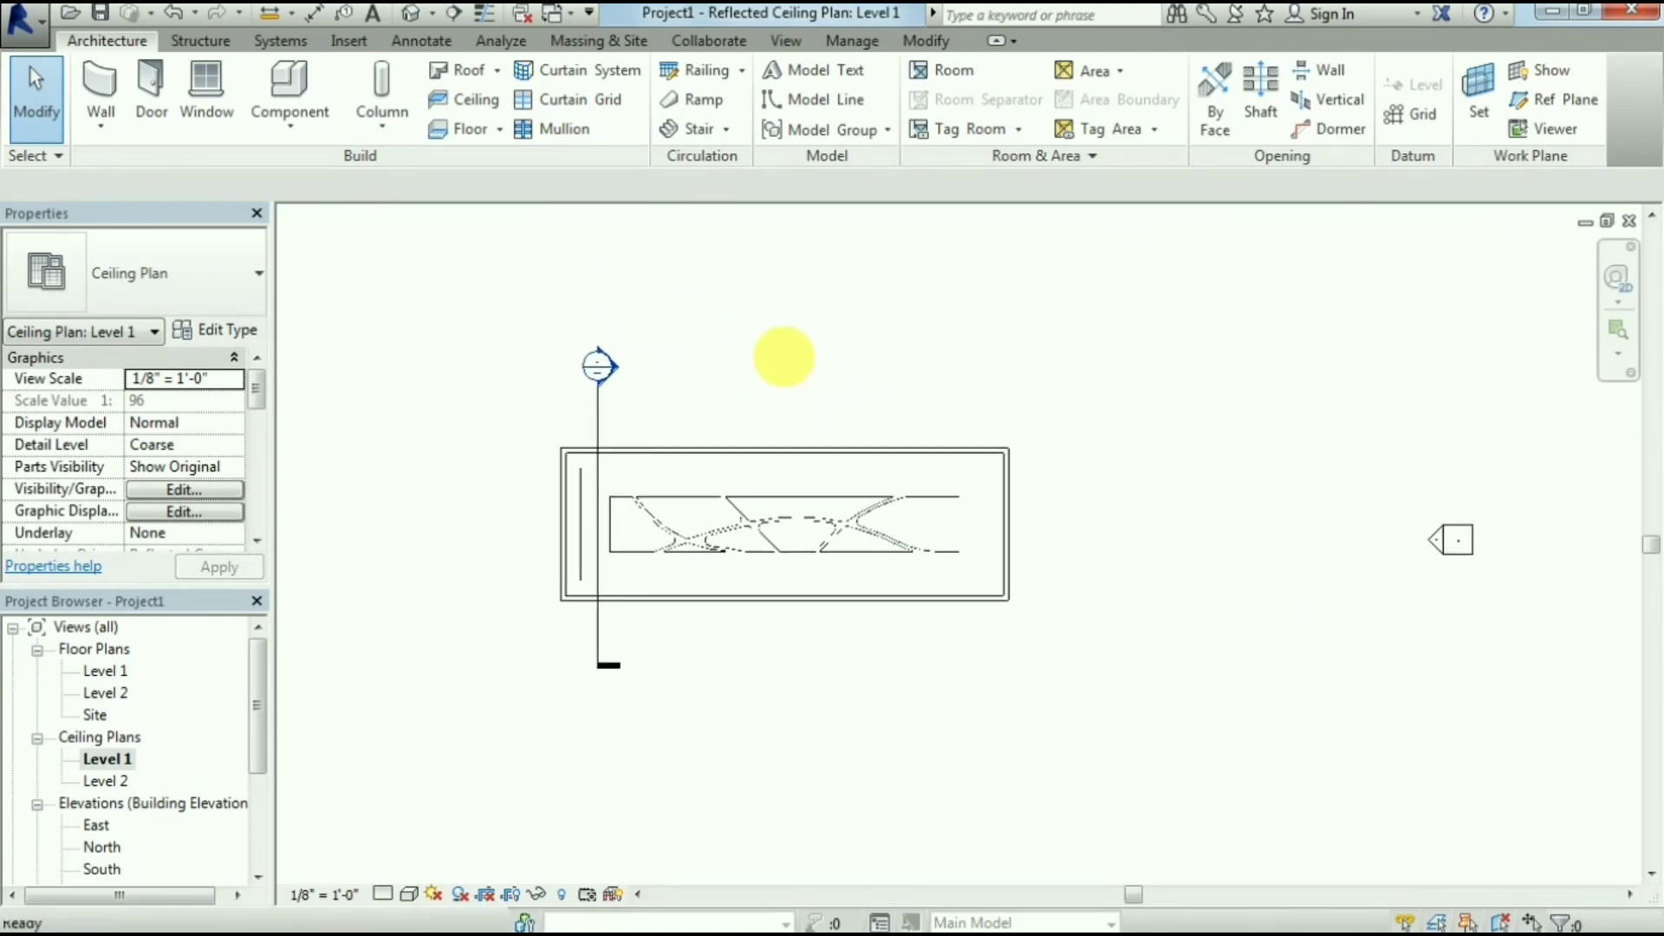
{"action": "left_click", "coordinate": [433, 16]}
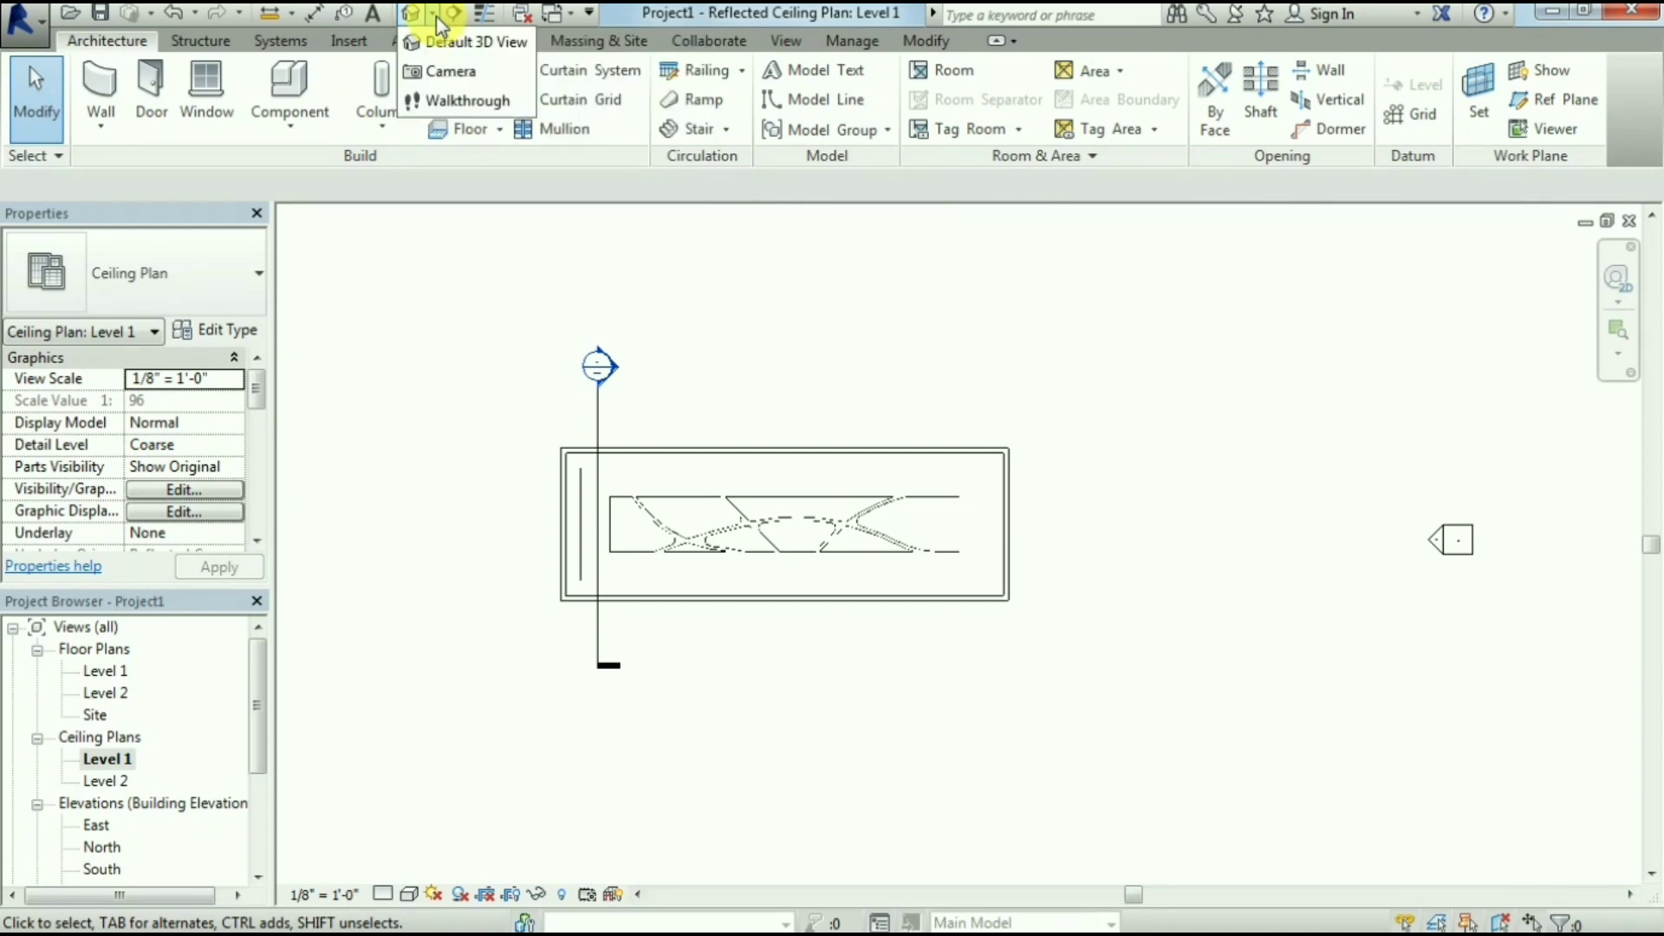
{"action": "left_click", "coordinate": [444, 78]}
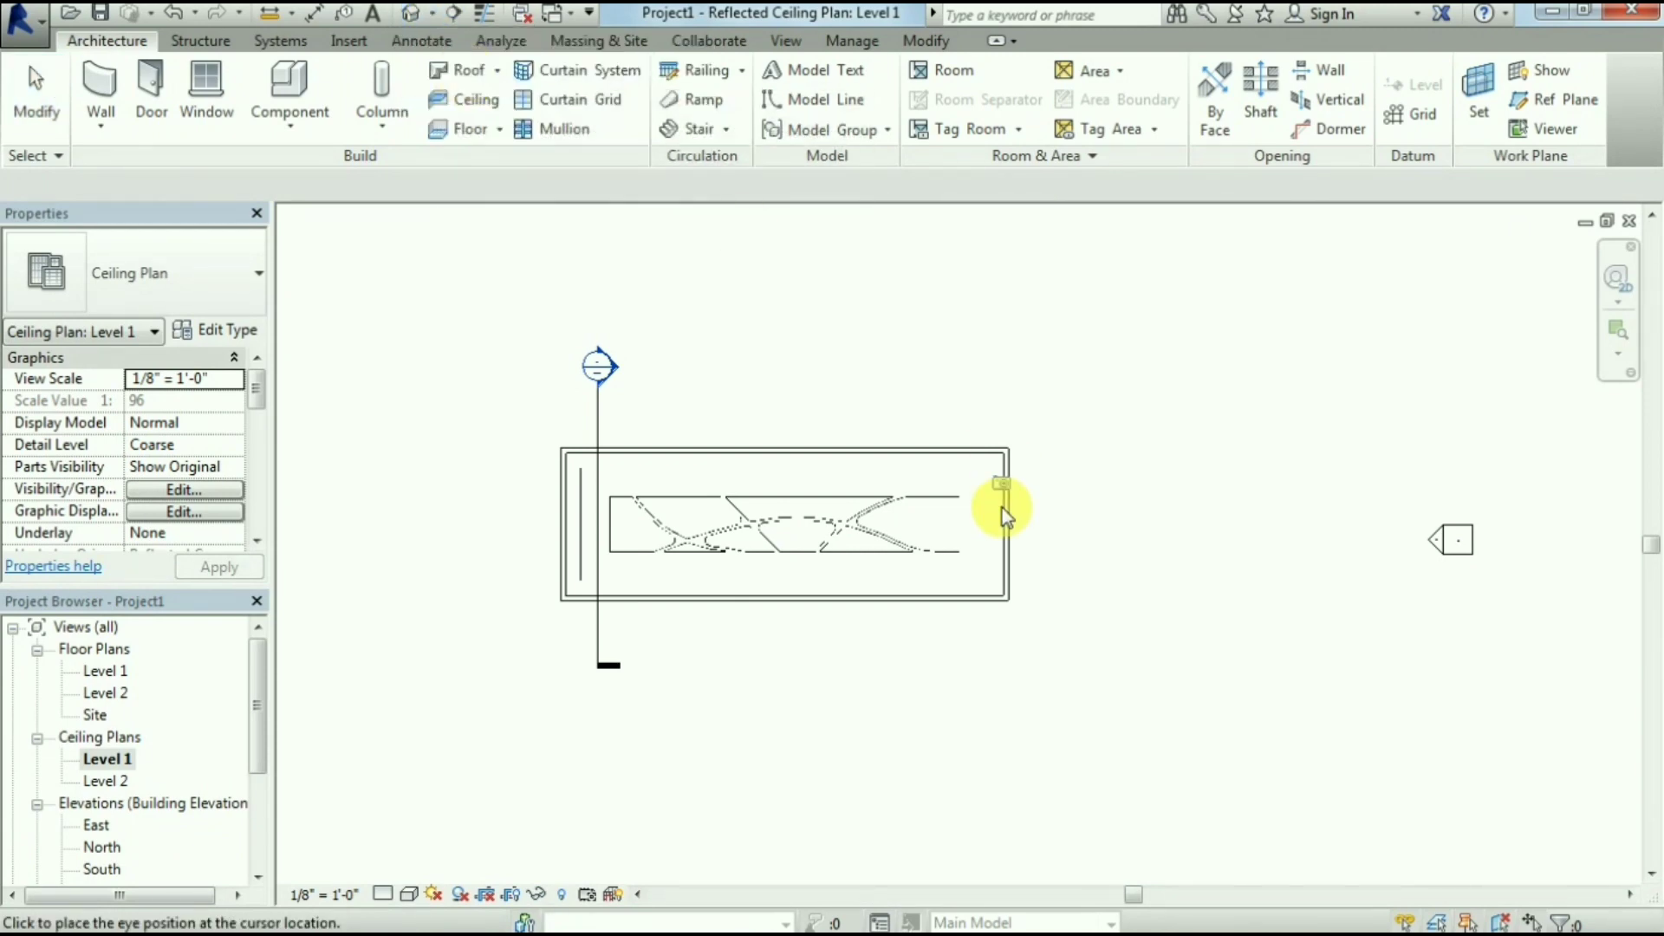
{"action": "left_click", "coordinate": [981, 522]}
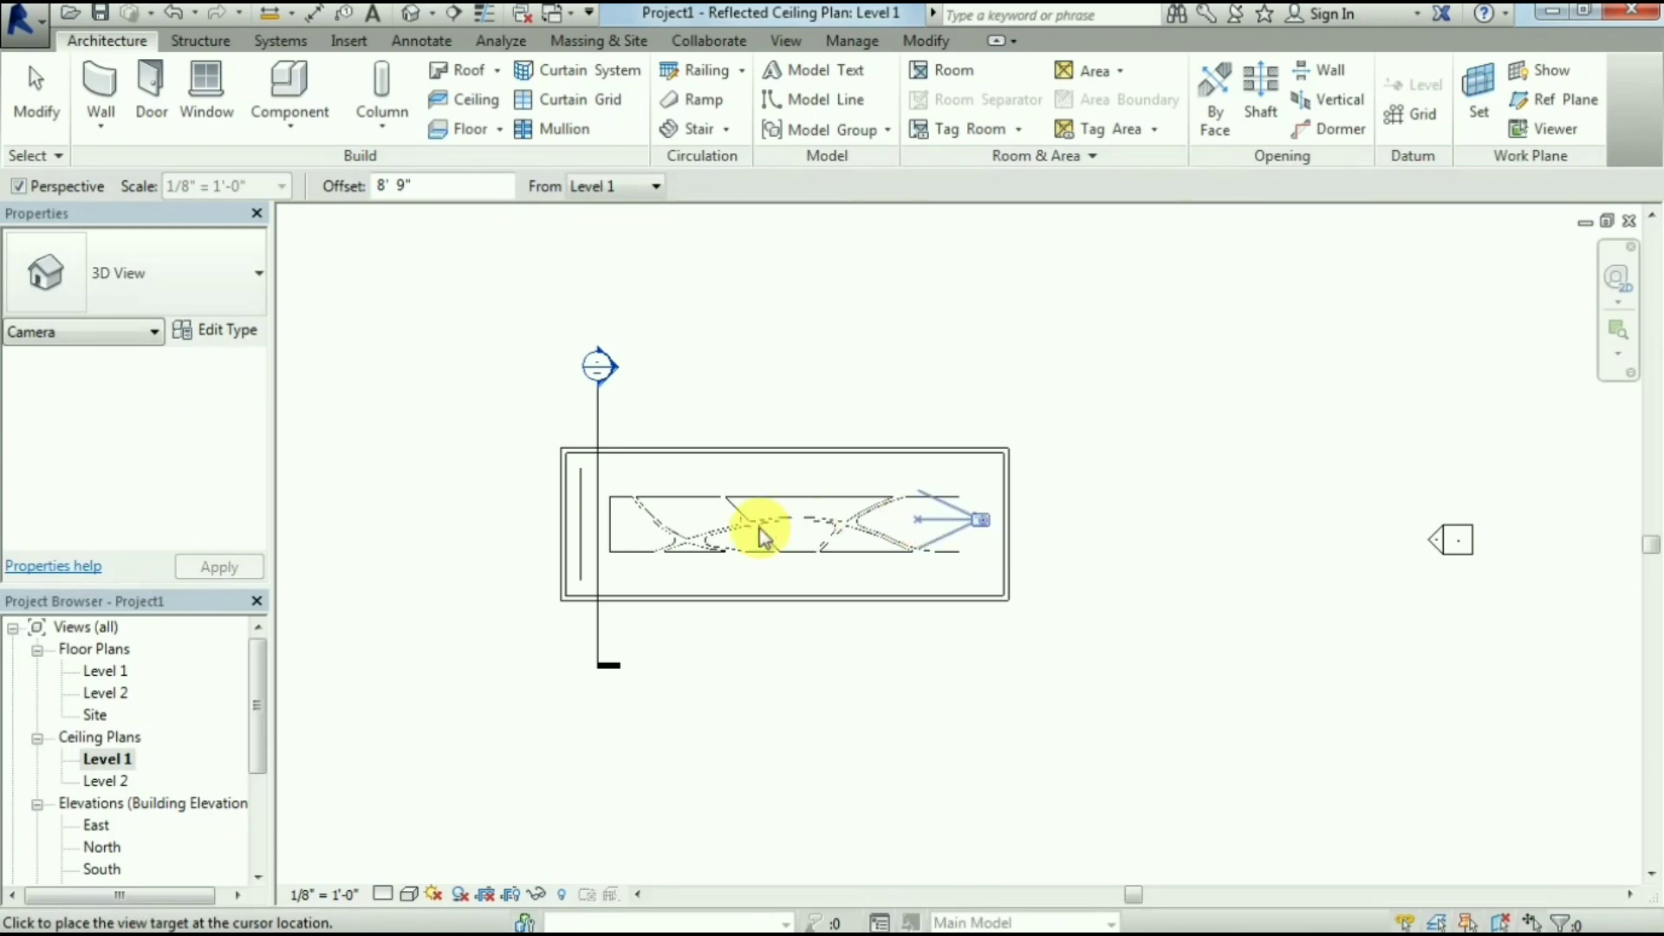
{"action": "left_click", "coordinate": [540, 543]}
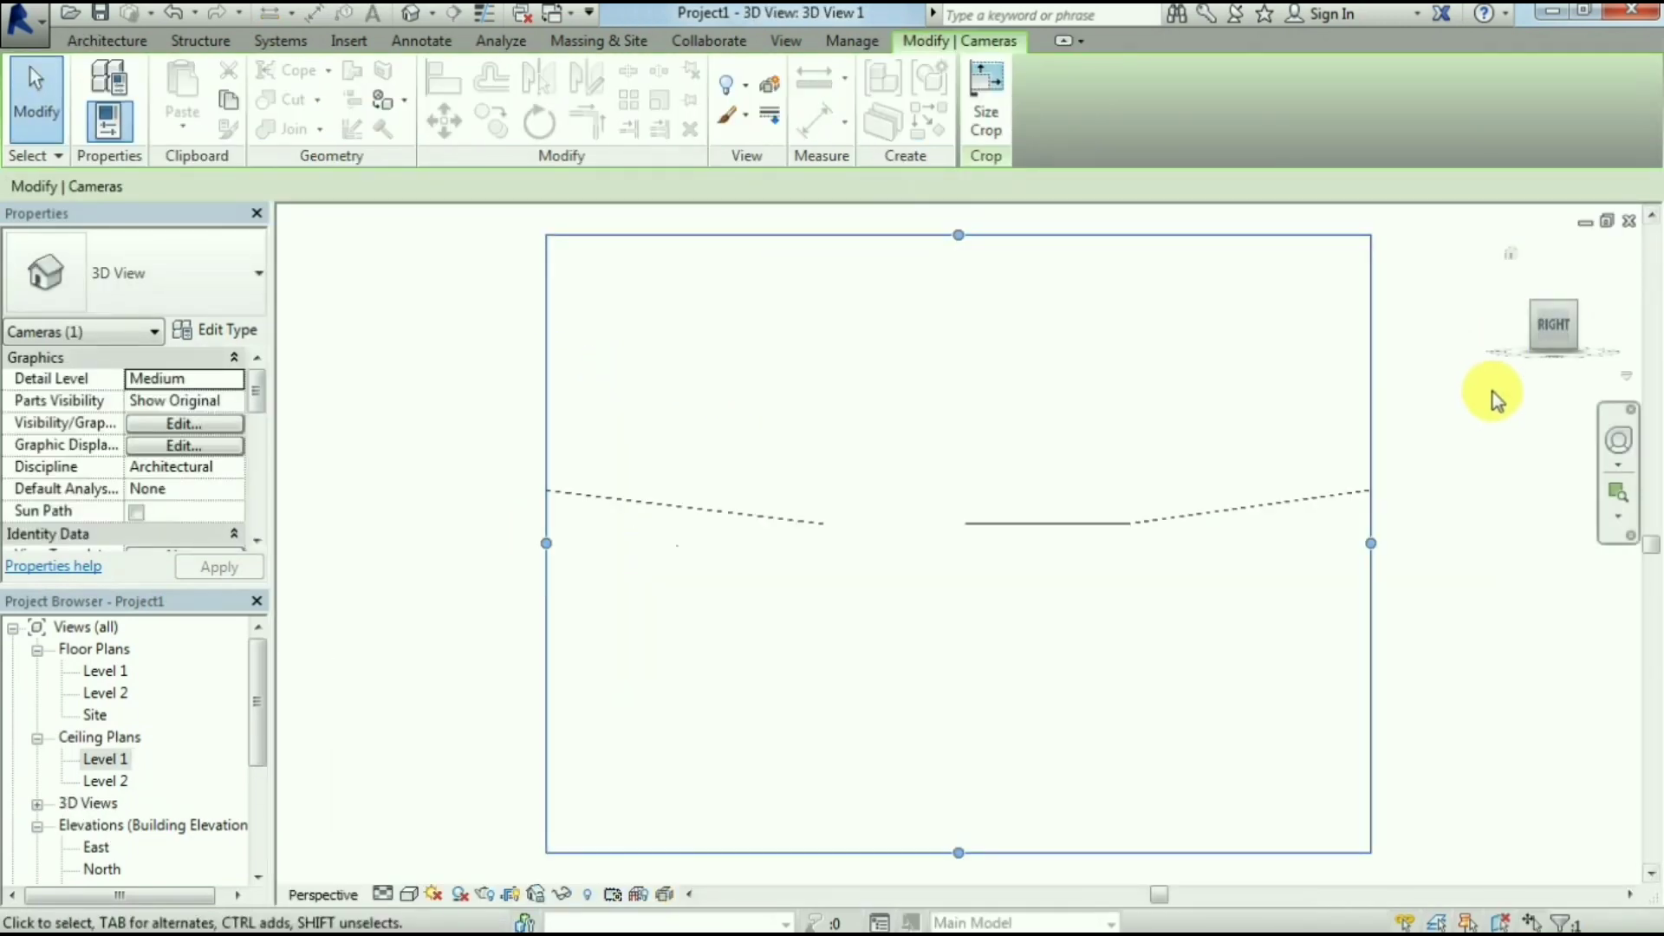
Set 3D View 1's visual style to Realistic
{"action": "scroll", "coordinate": [950, 622], "scroll_direction": "down", "scroll_amount": 2}
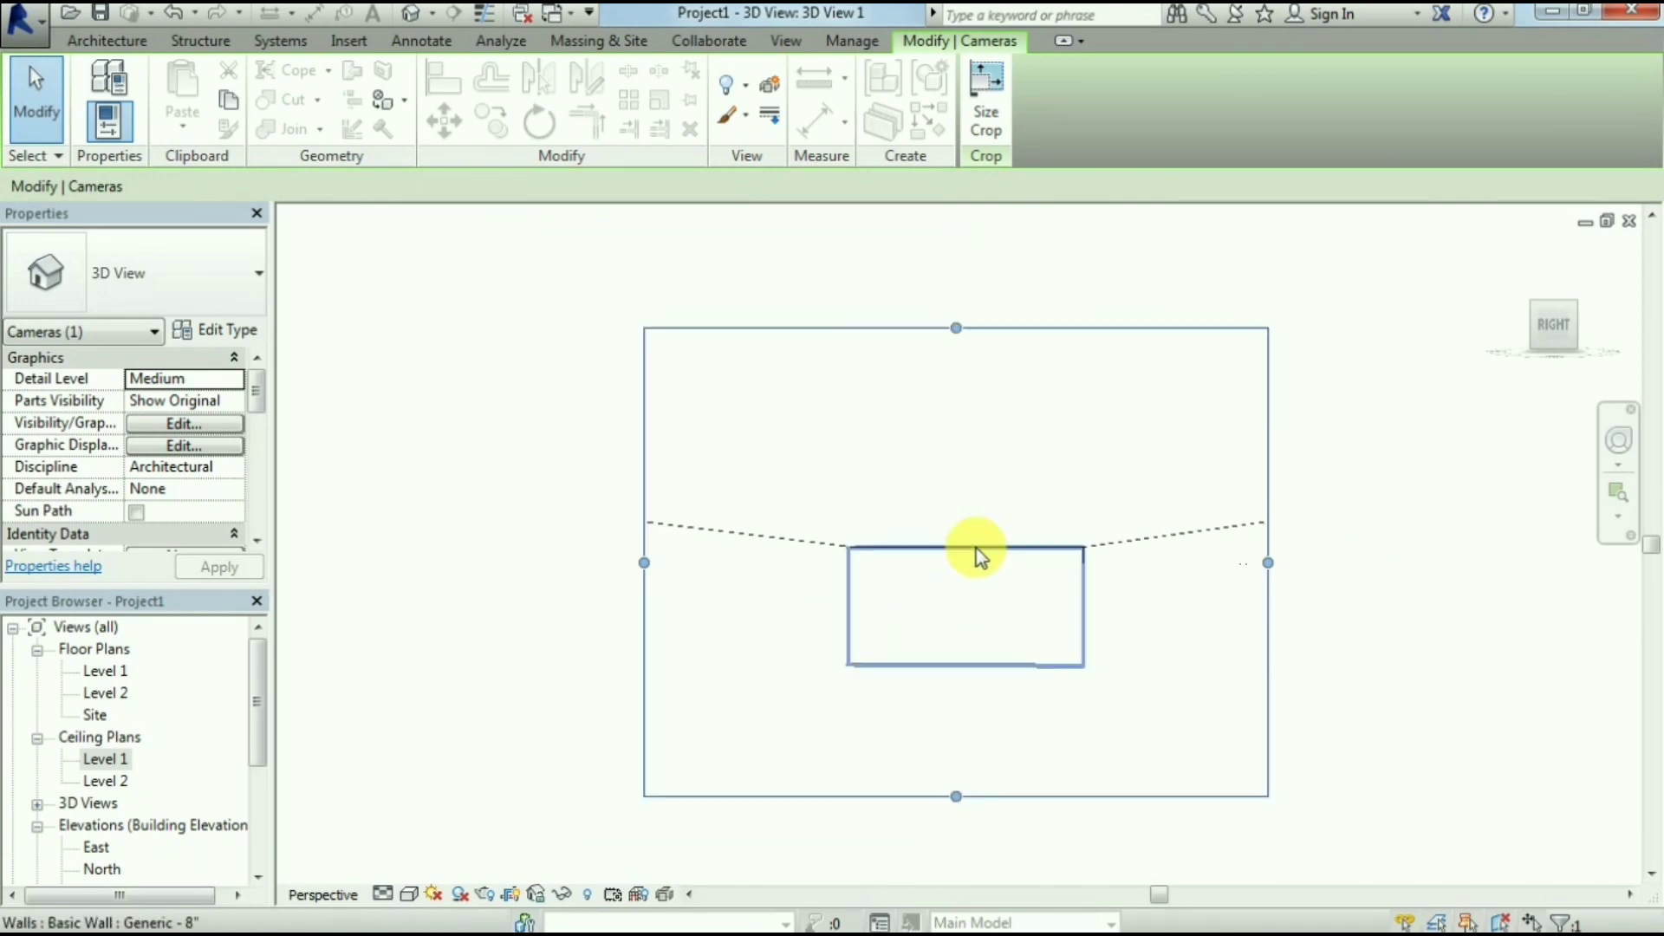
{"action": "left_click", "coordinate": [408, 894]}
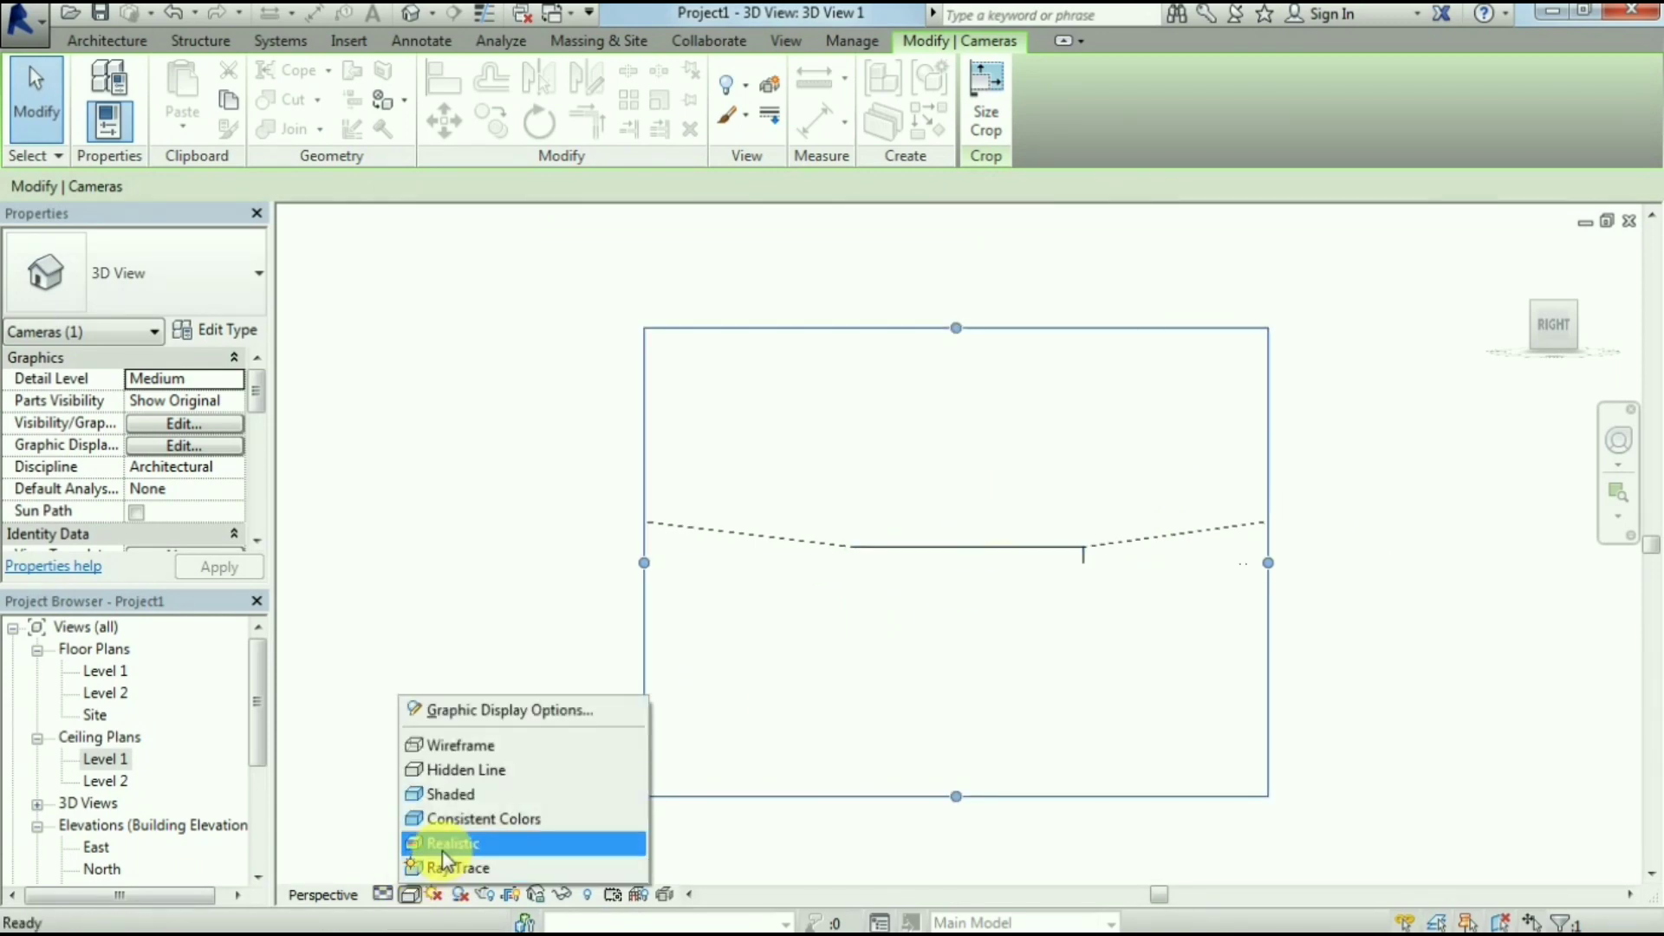
{"action": "left_click", "coordinate": [407, 843]}
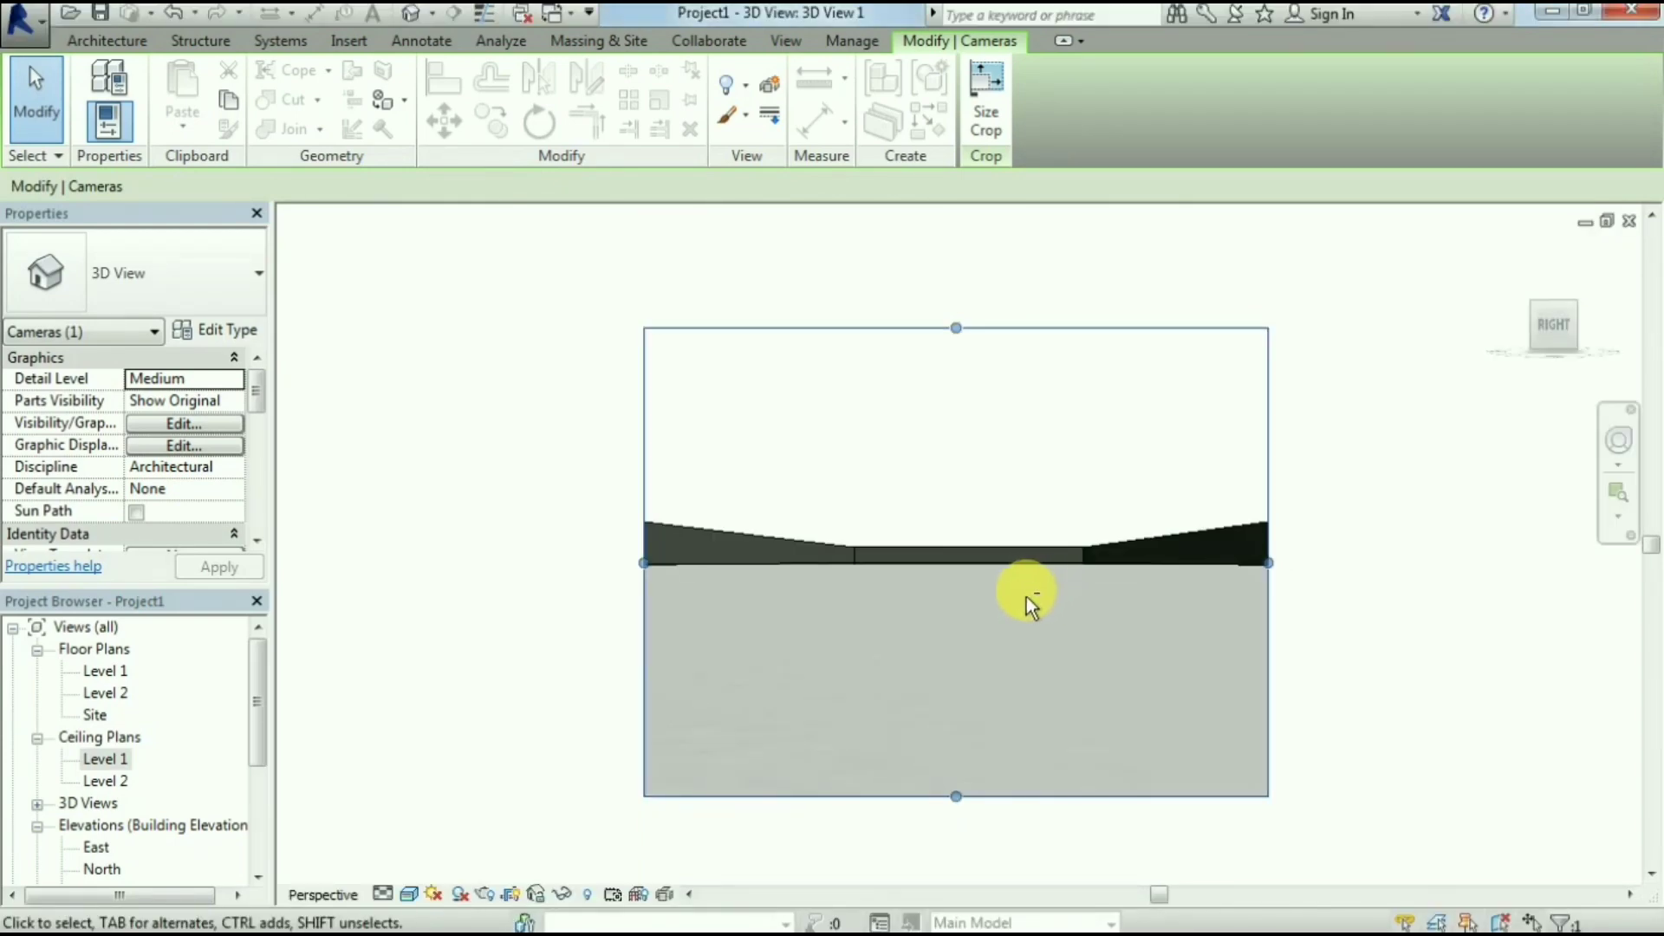
Tilt the camera up toward the banded ceiling and widen the crop region left, right and downward
{"action": "mouse_move", "coordinate": [1020, 591]}
{"action": "middle_mouse_down", "text": "shift"}
{"action": "mouse_move", "coordinate": [1037, 517]}
{"action": "mouse_move", "coordinate": [1005, 607]}
{"action": "middle_mouse_up", "text": "shift"}
{"action": "left_click_drag", "start_coordinate": [955, 795], "coordinate": [956, 836]}
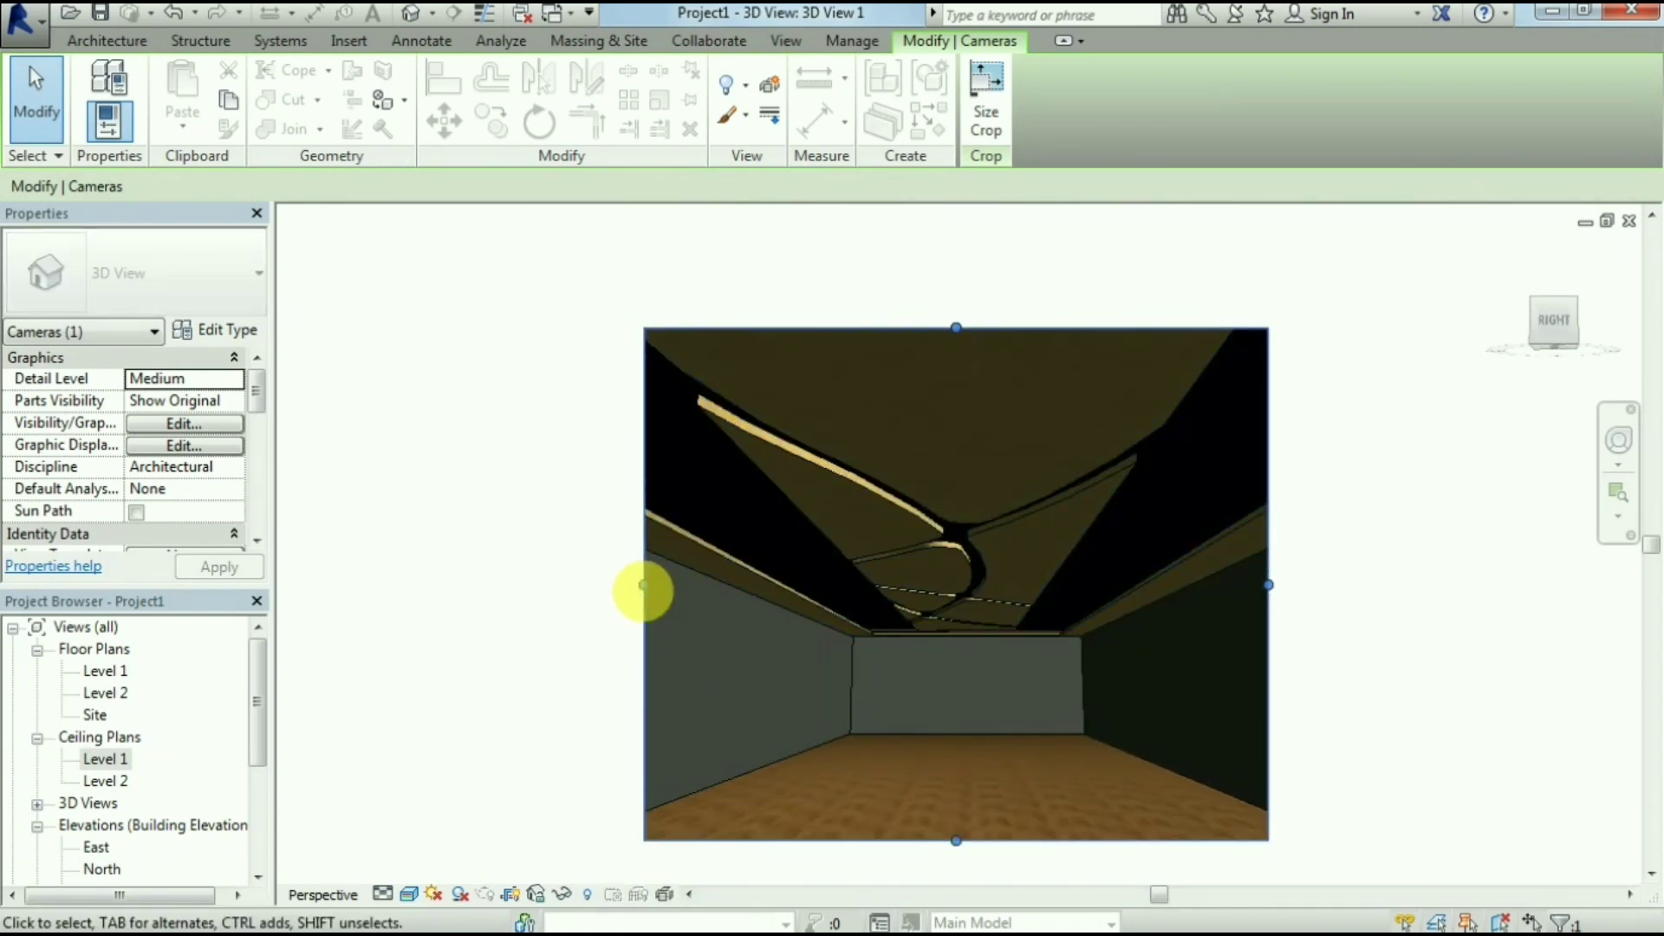
{"action": "left_click_drag", "start_coordinate": [643, 587], "coordinate": [519, 585]}
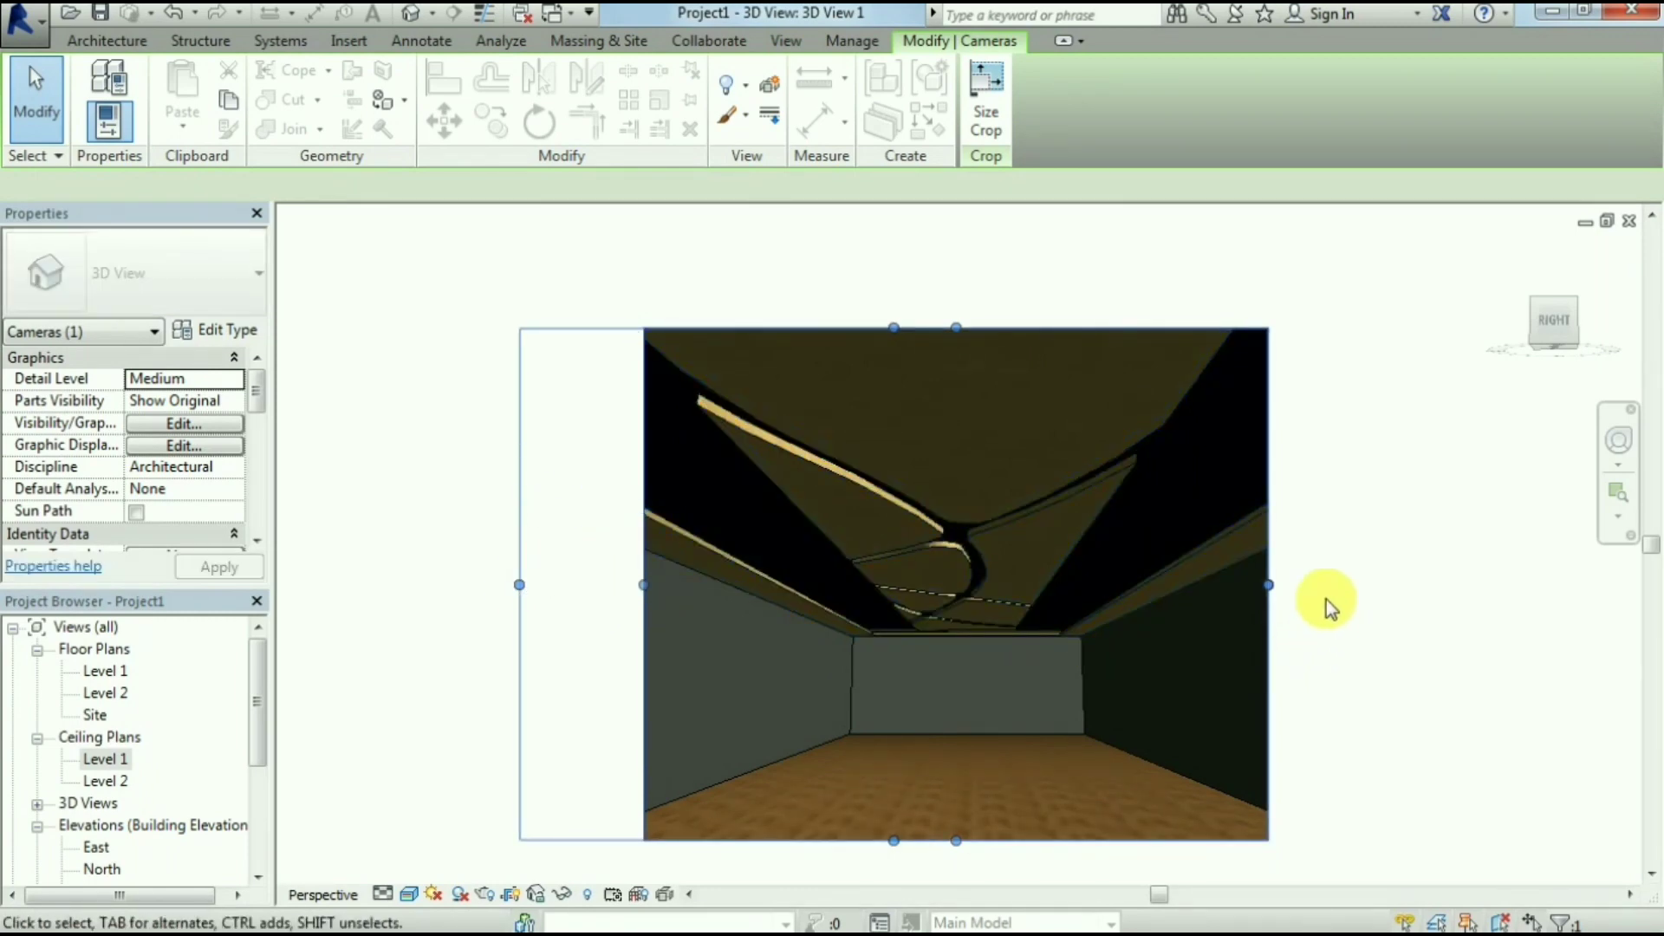
{"action": "mouse_move", "coordinate": [1270, 585]}
{"action": "left_mouse_down"}
{"action": "mouse_move", "coordinate": [1359, 586]}
{"action": "mouse_move", "coordinate": [1372, 601]}
{"action": "left_mouse_up"}
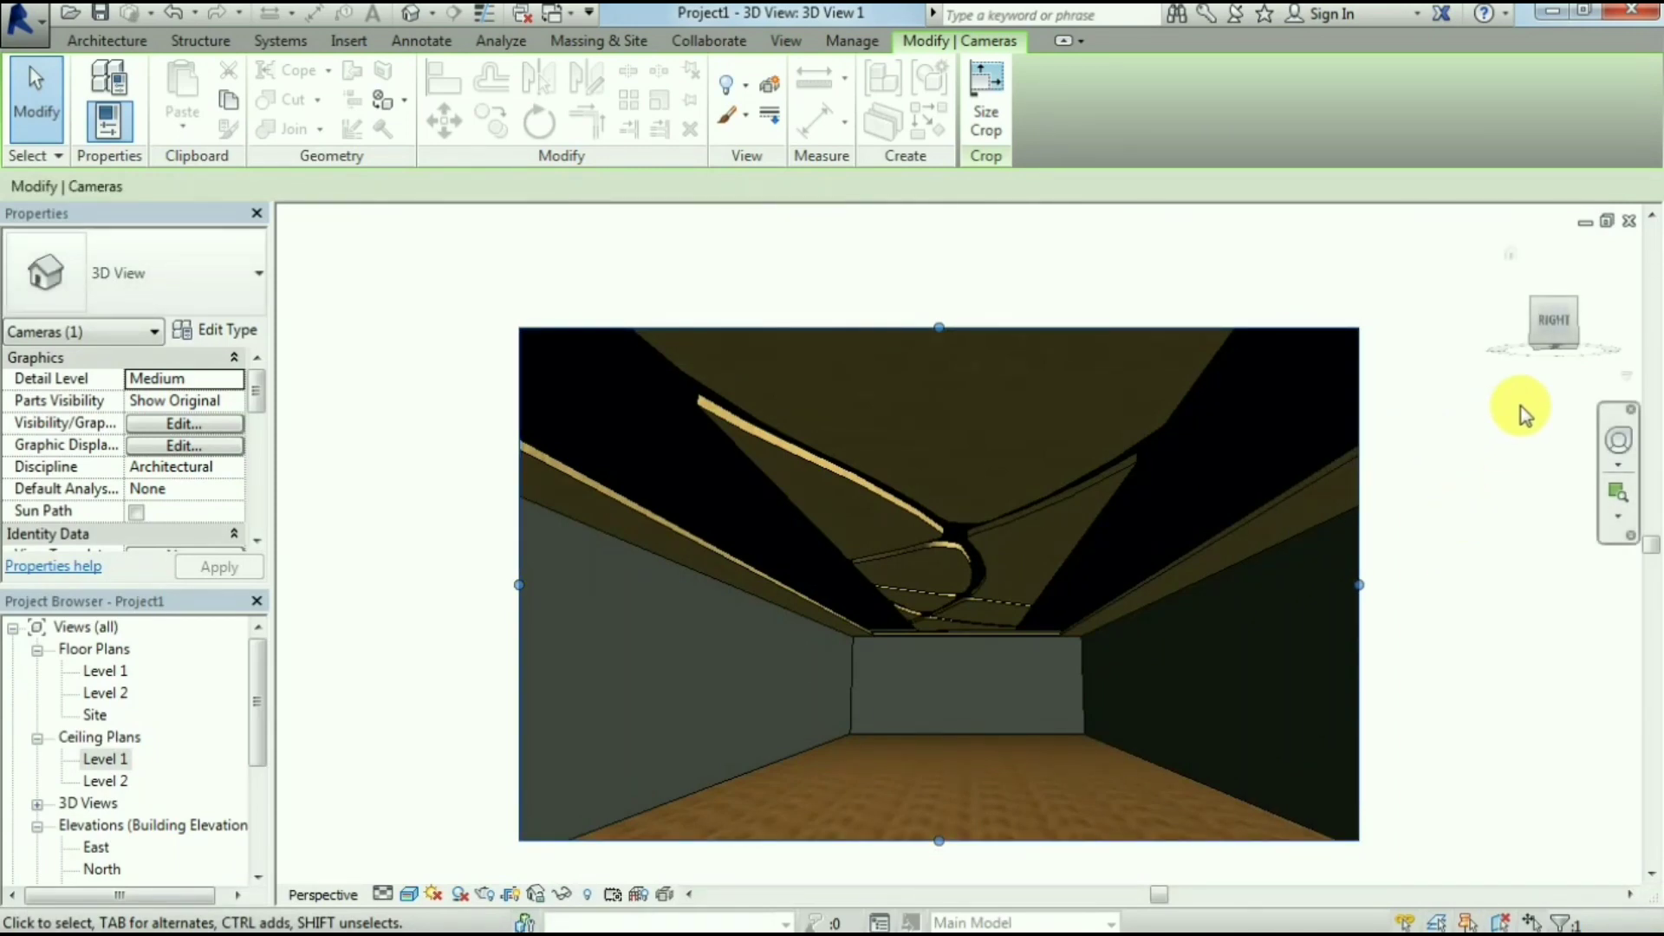
{"action": "scroll", "coordinate": [1066, 743], "scroll_direction": "up", "scroll_amount": 2}
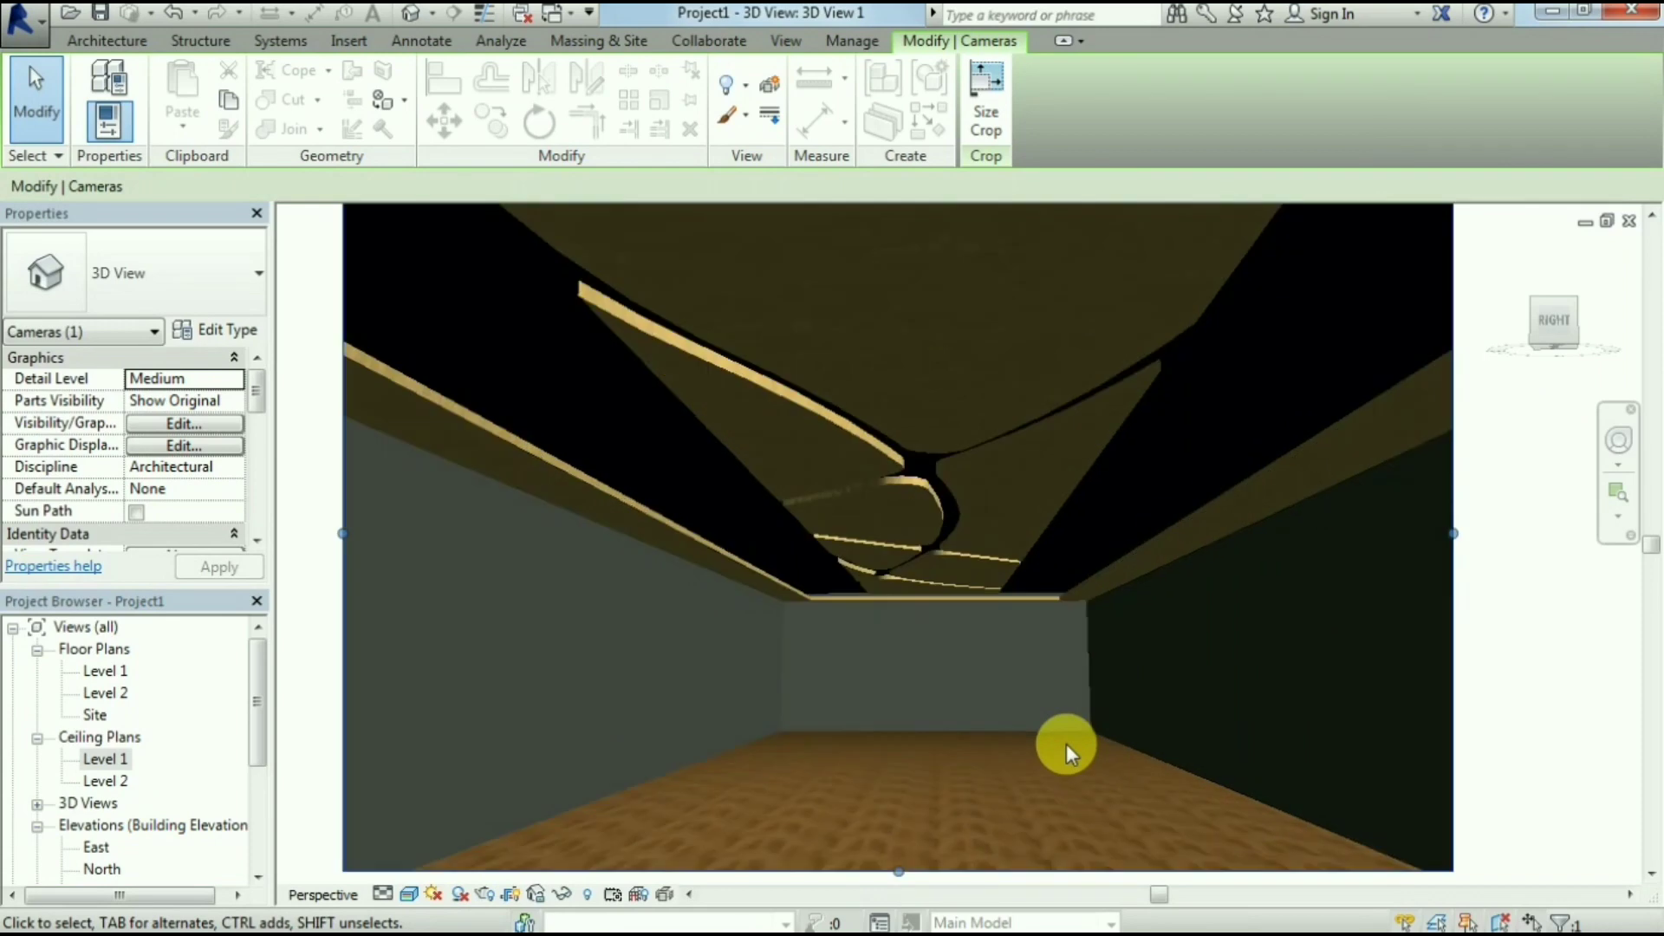
{"action": "left_click", "coordinate": [1621, 451]}
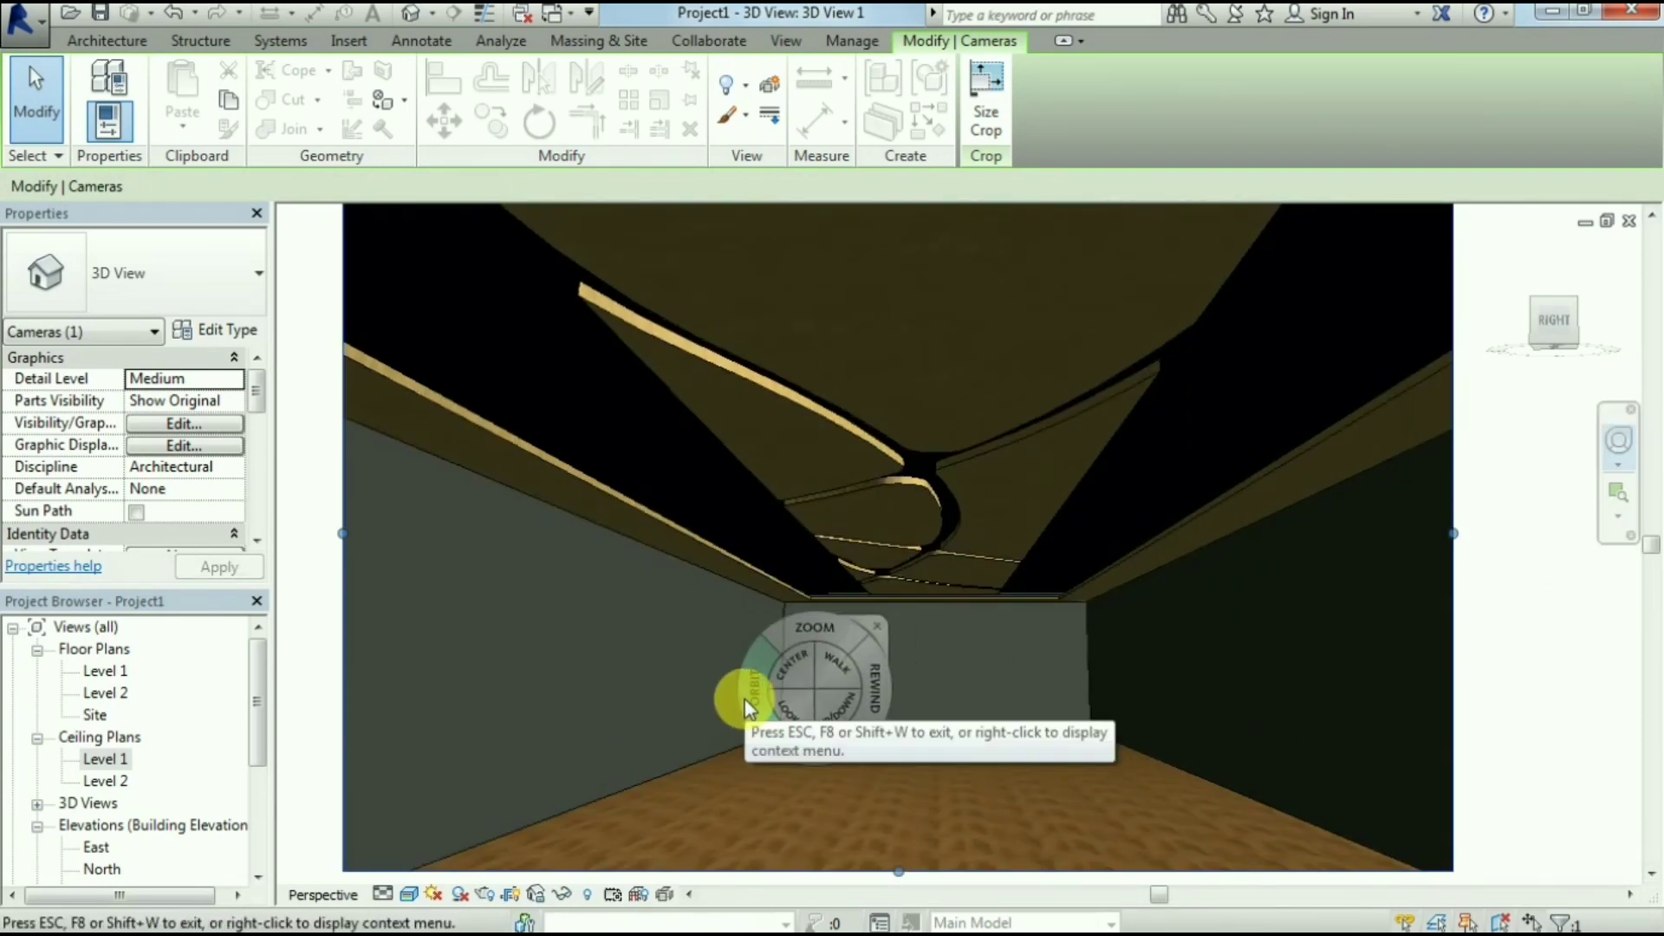
{"action": "mouse_move", "coordinate": [798, 706]}
{"action": "left_mouse_down"}
{"action": "mouse_move", "coordinate": [774, 672]}
{"action": "mouse_move", "coordinate": [1001, 573]}
{"action": "left_mouse_up"}
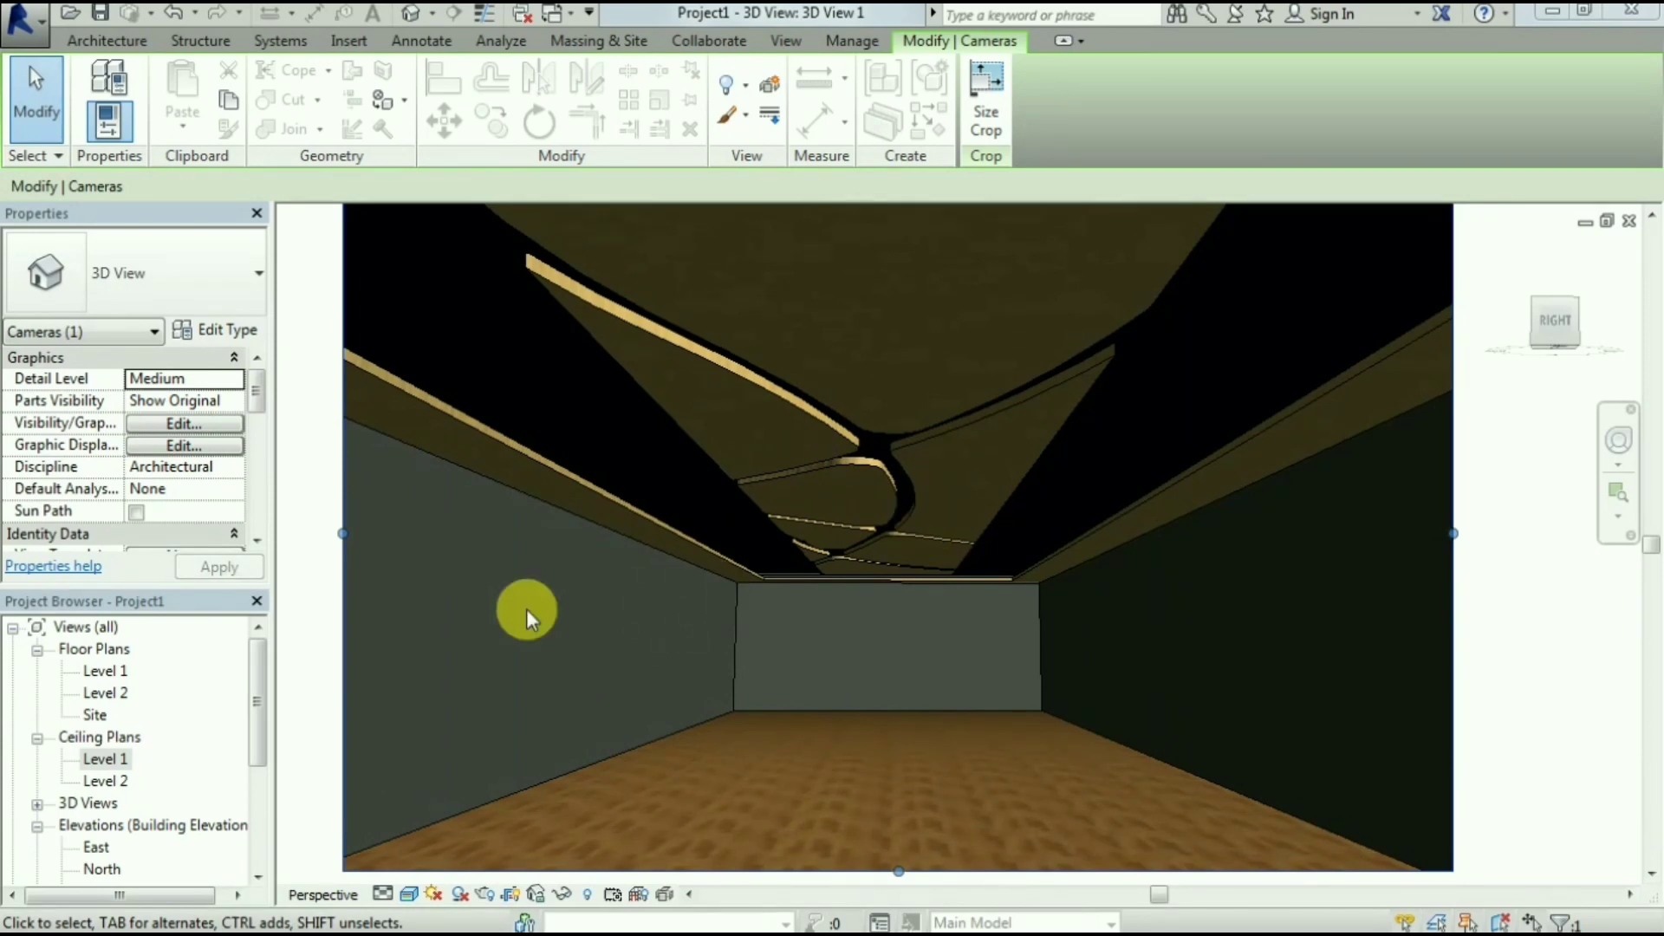
Return to the Level 1 ceiling plan and load Lighting > Architectural > Internal > Ceiling Light - Linear Box
{"action": "double_click", "coordinate": [105, 759]}
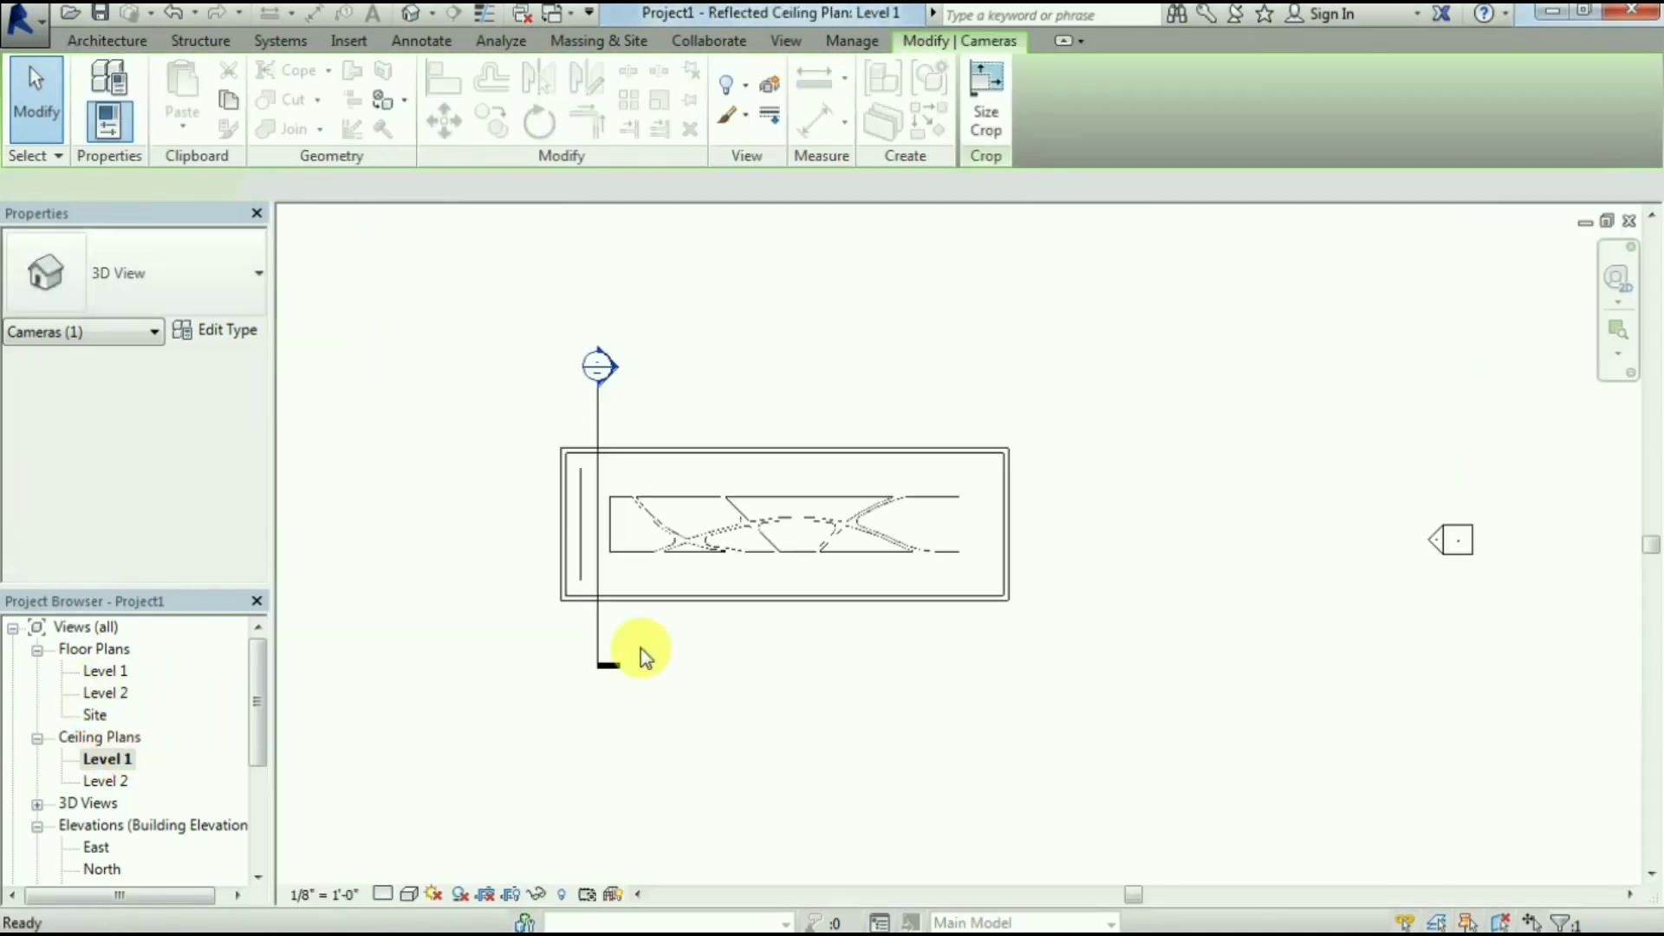
{"action": "key", "text": "Escape"}
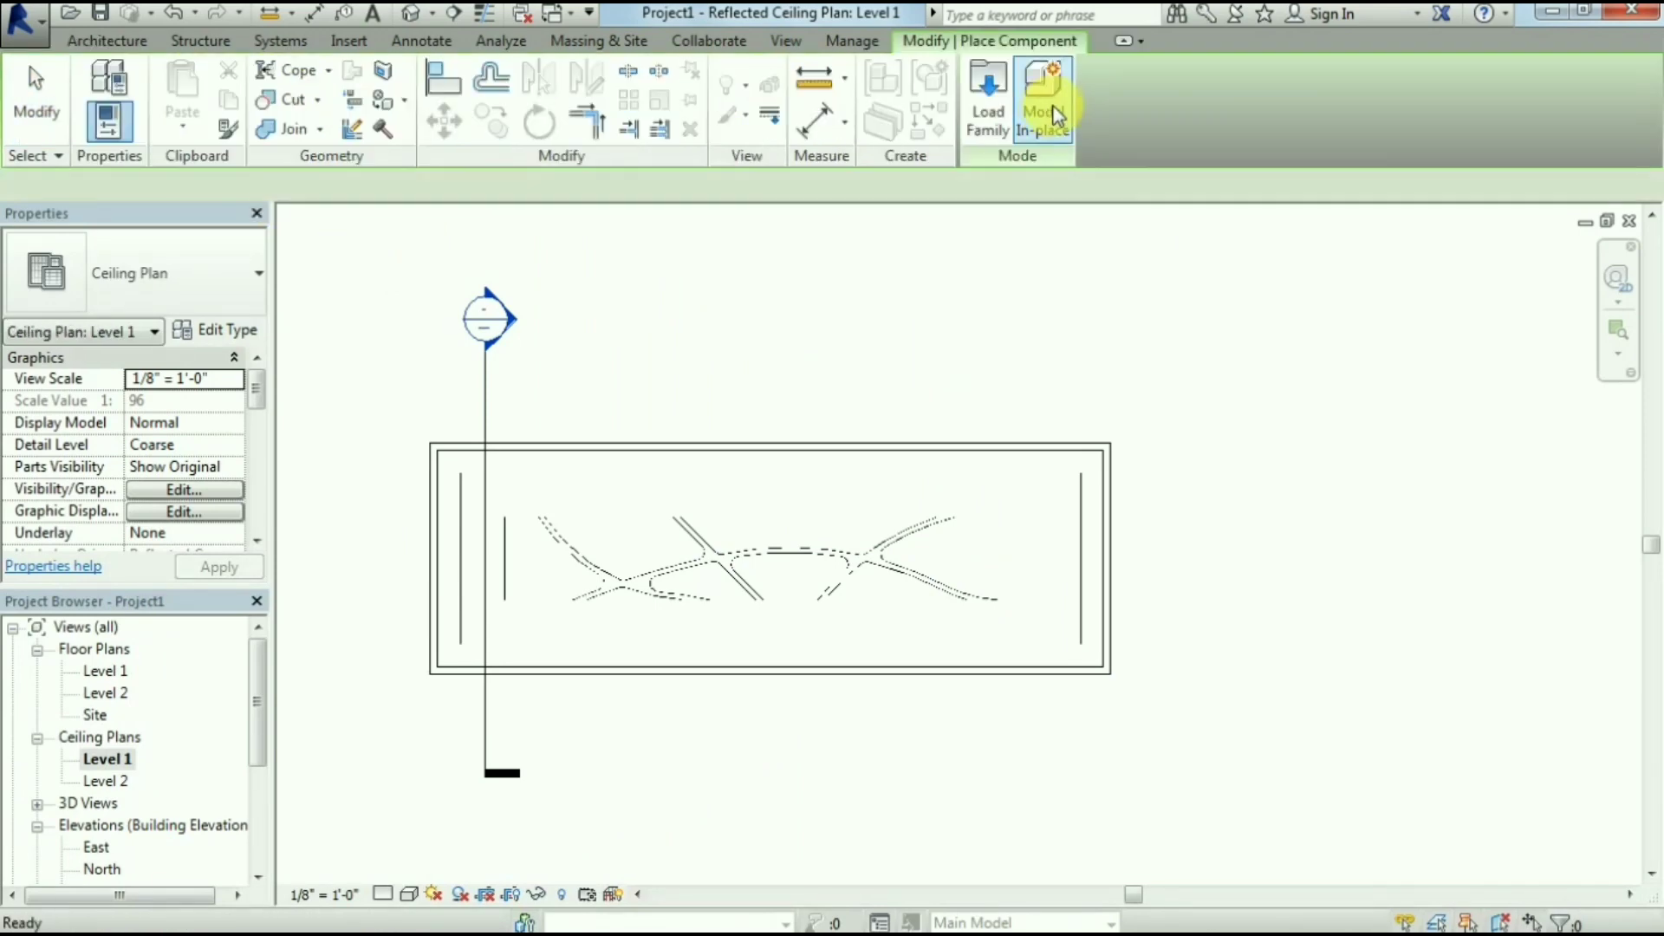
{"action": "left_click", "coordinate": [997, 108]}
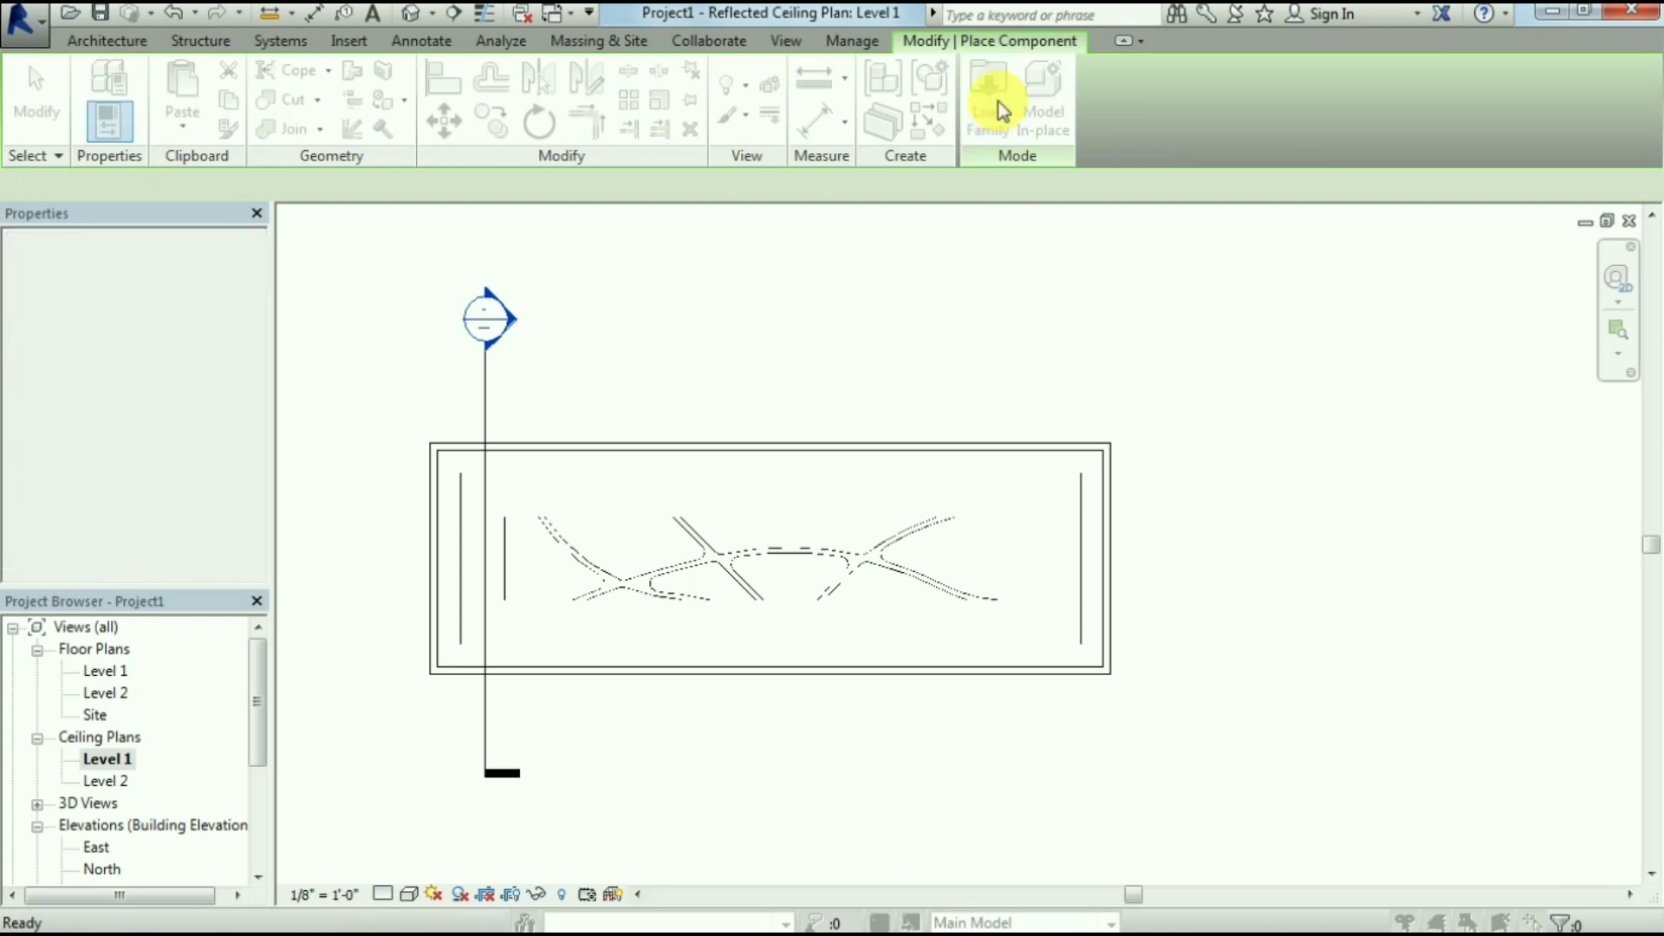
{"action": "scroll", "coordinate": [1075, 400], "scroll_direction": "down", "scroll_amount": 1}
{"action": "scroll", "coordinate": [1071, 395], "scroll_direction": "down", "scroll_amount": 3}
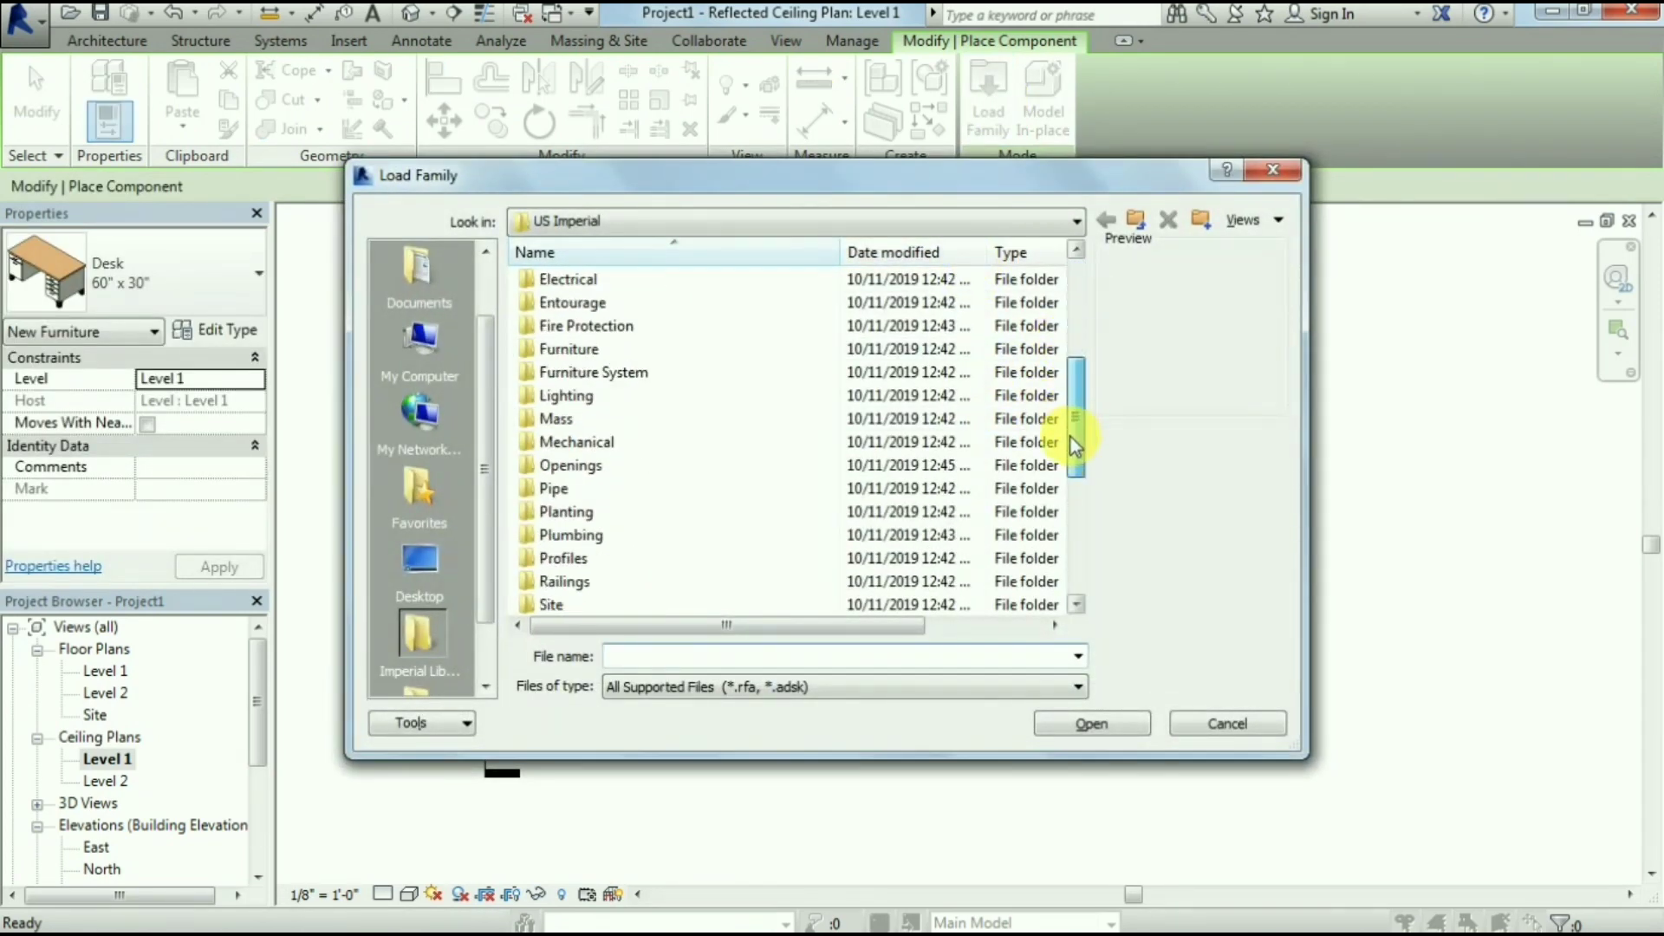
{"action": "scroll", "coordinate": [1073, 434], "scroll_direction": "down", "scroll_amount": 1}
{"action": "scroll", "coordinate": [1072, 464], "scroll_direction": "down", "scroll_amount": 1}
{"action": "scroll", "coordinate": [1070, 468], "scroll_direction": "up", "scroll_amount": 1}
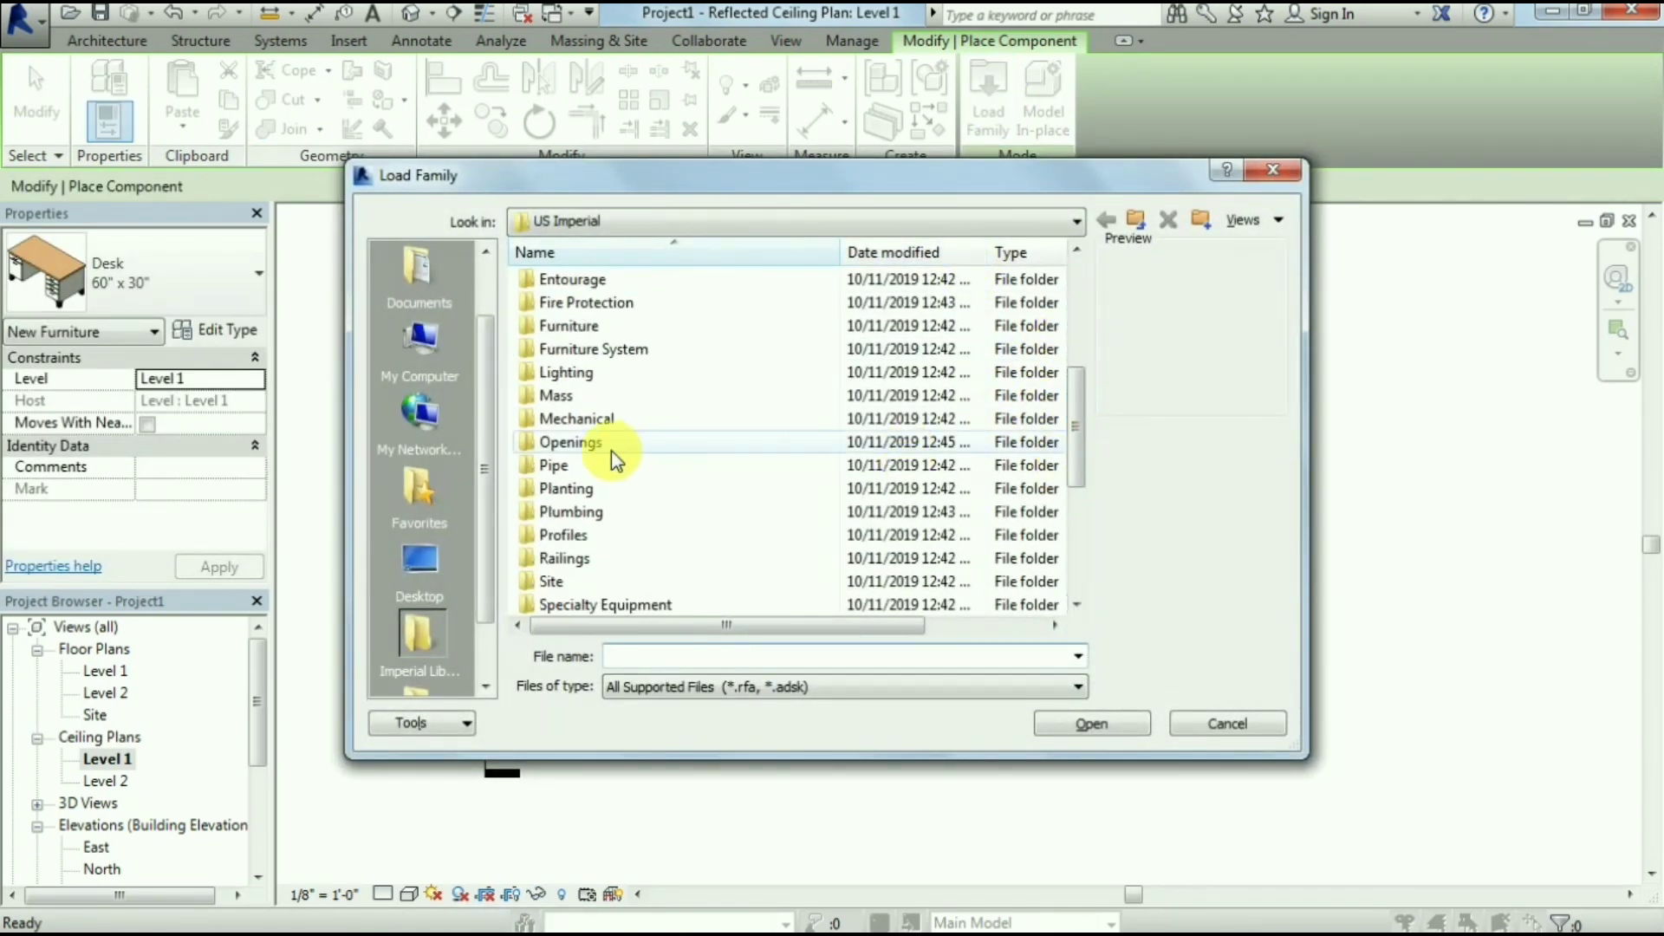
{"action": "double_click", "coordinate": [602, 374]}
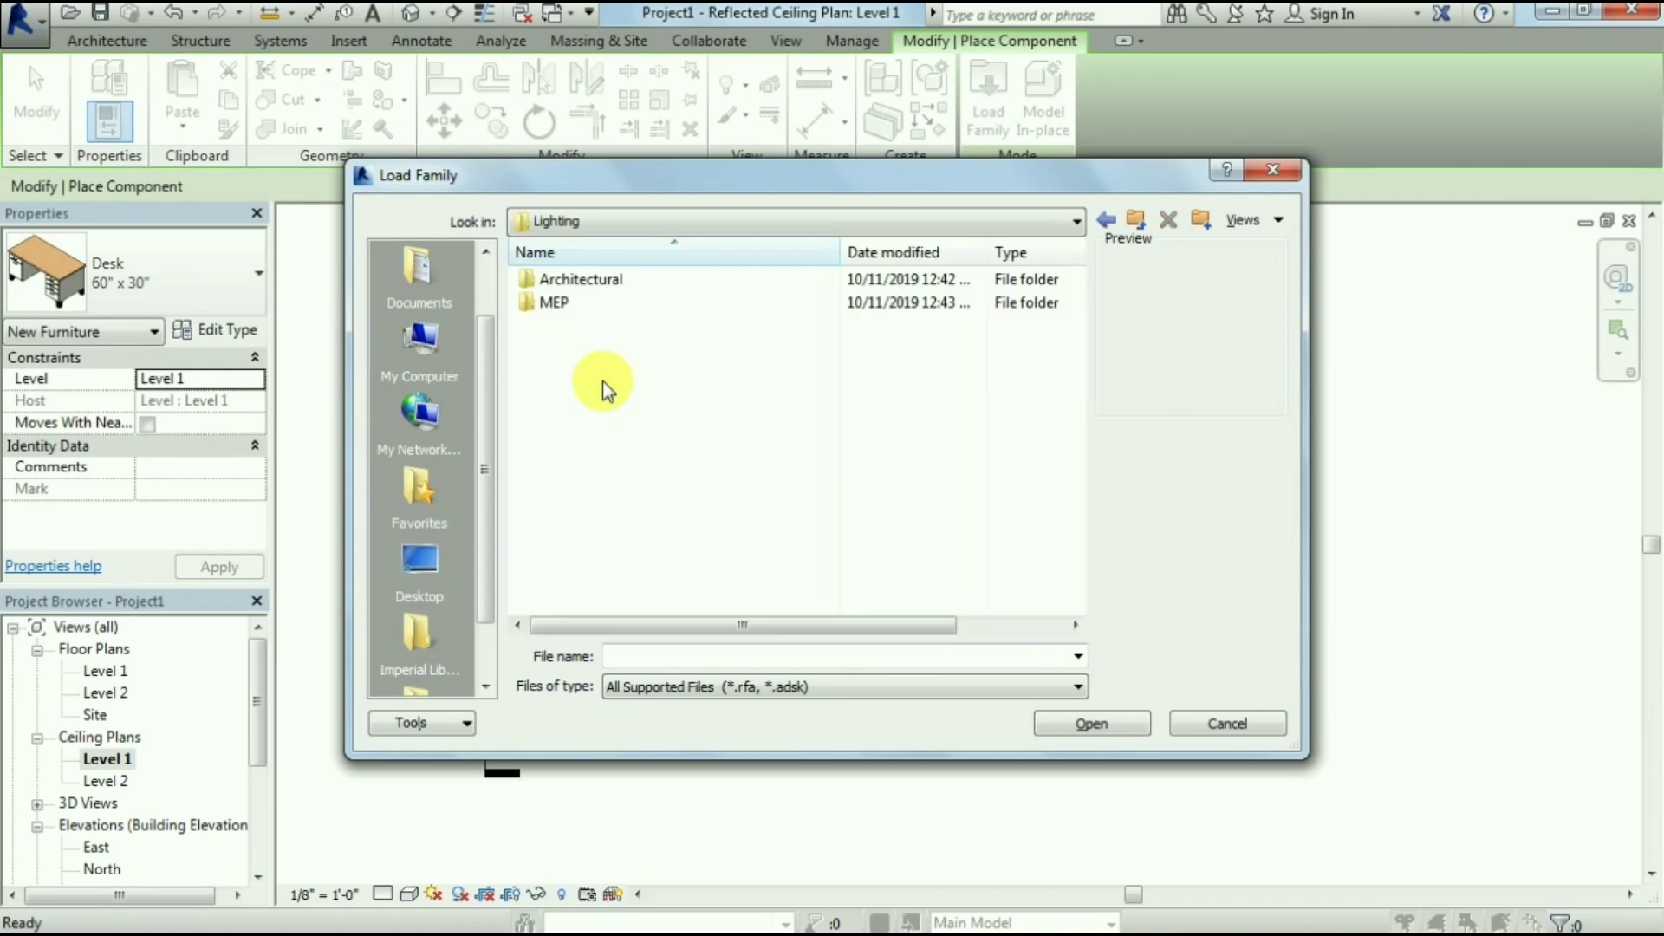
{"action": "double_click", "coordinate": [598, 279]}
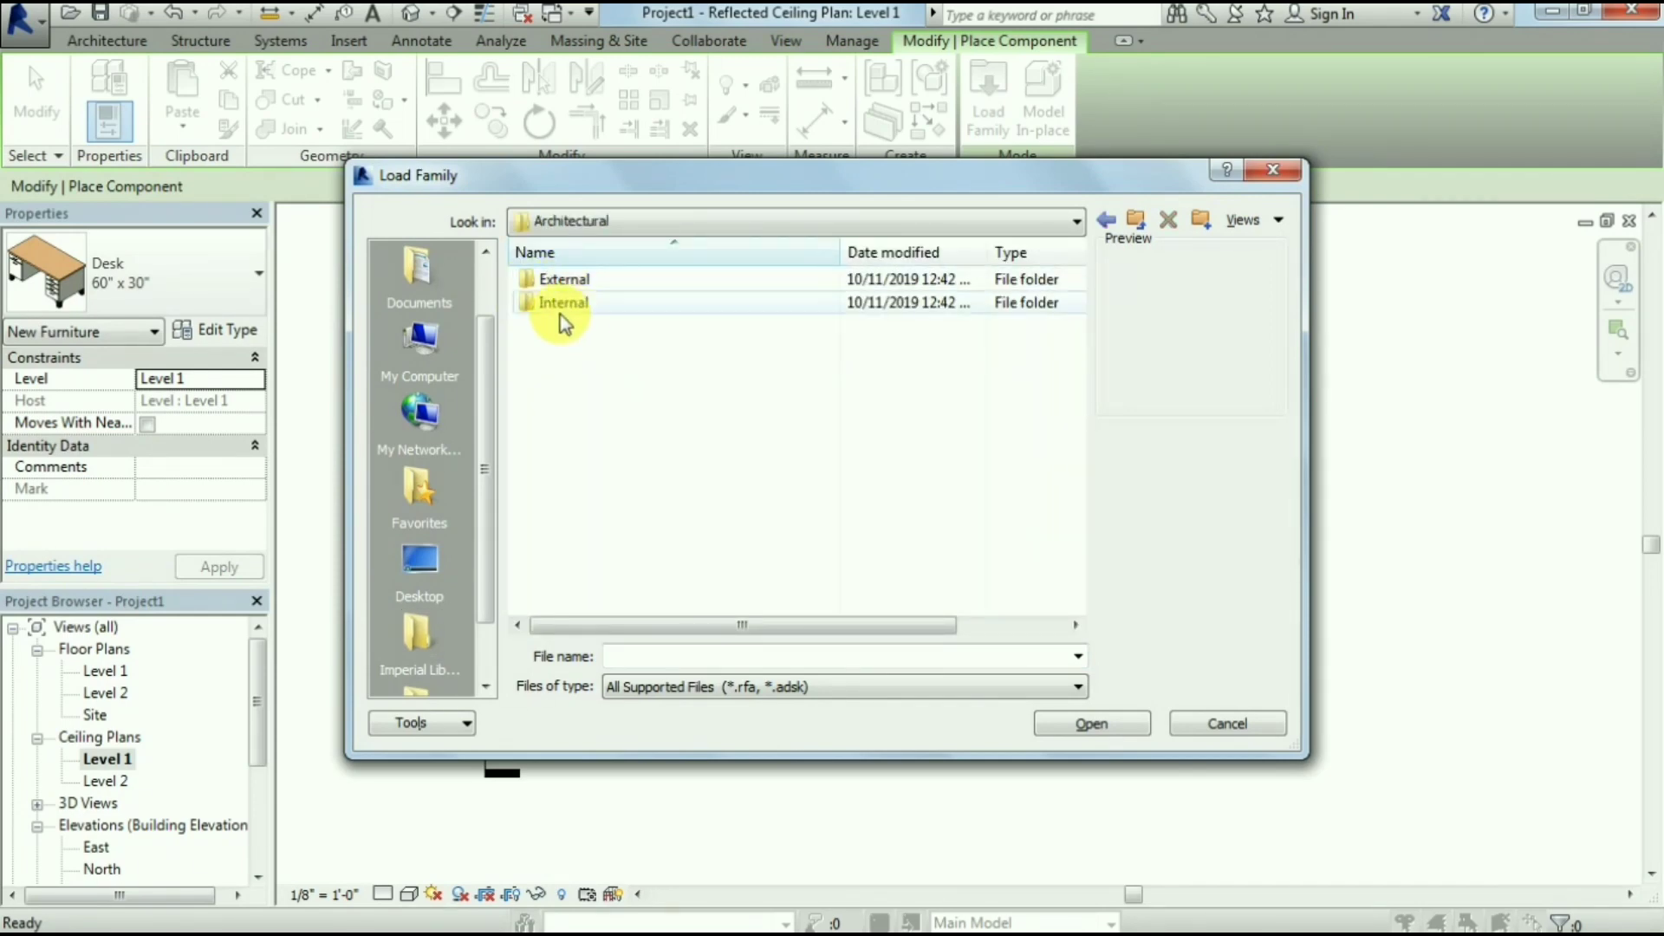
{"action": "double_click", "coordinate": [565, 303]}
{"action": "left_click", "coordinate": [600, 283]}
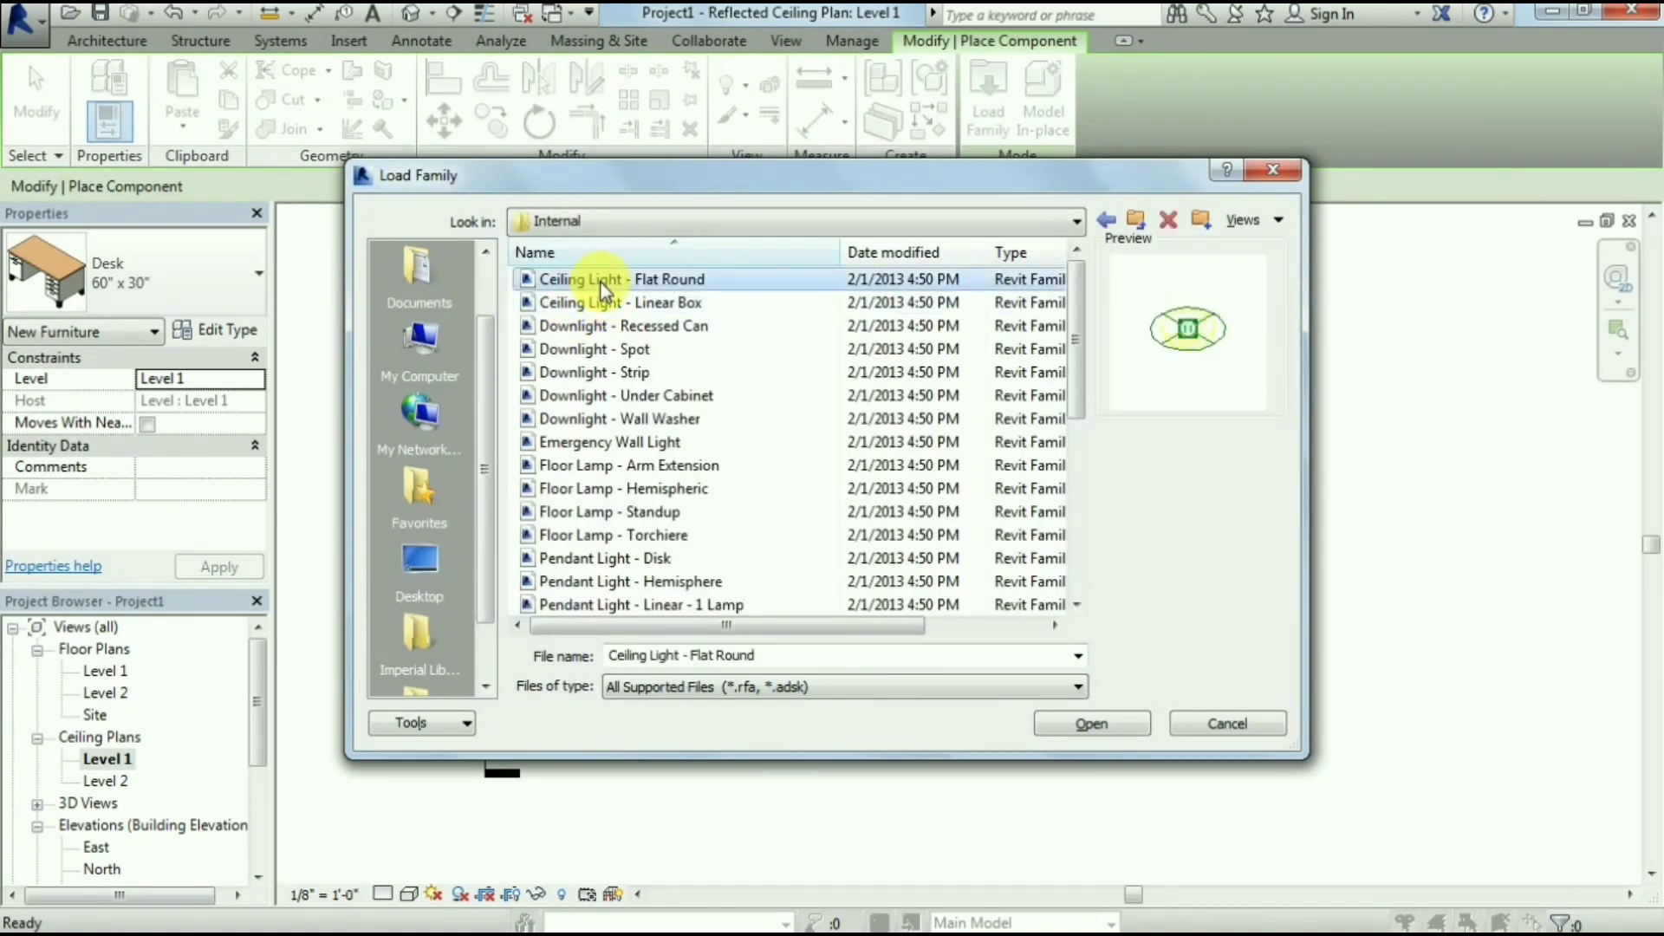
{"action": "key", "text": "Down"}
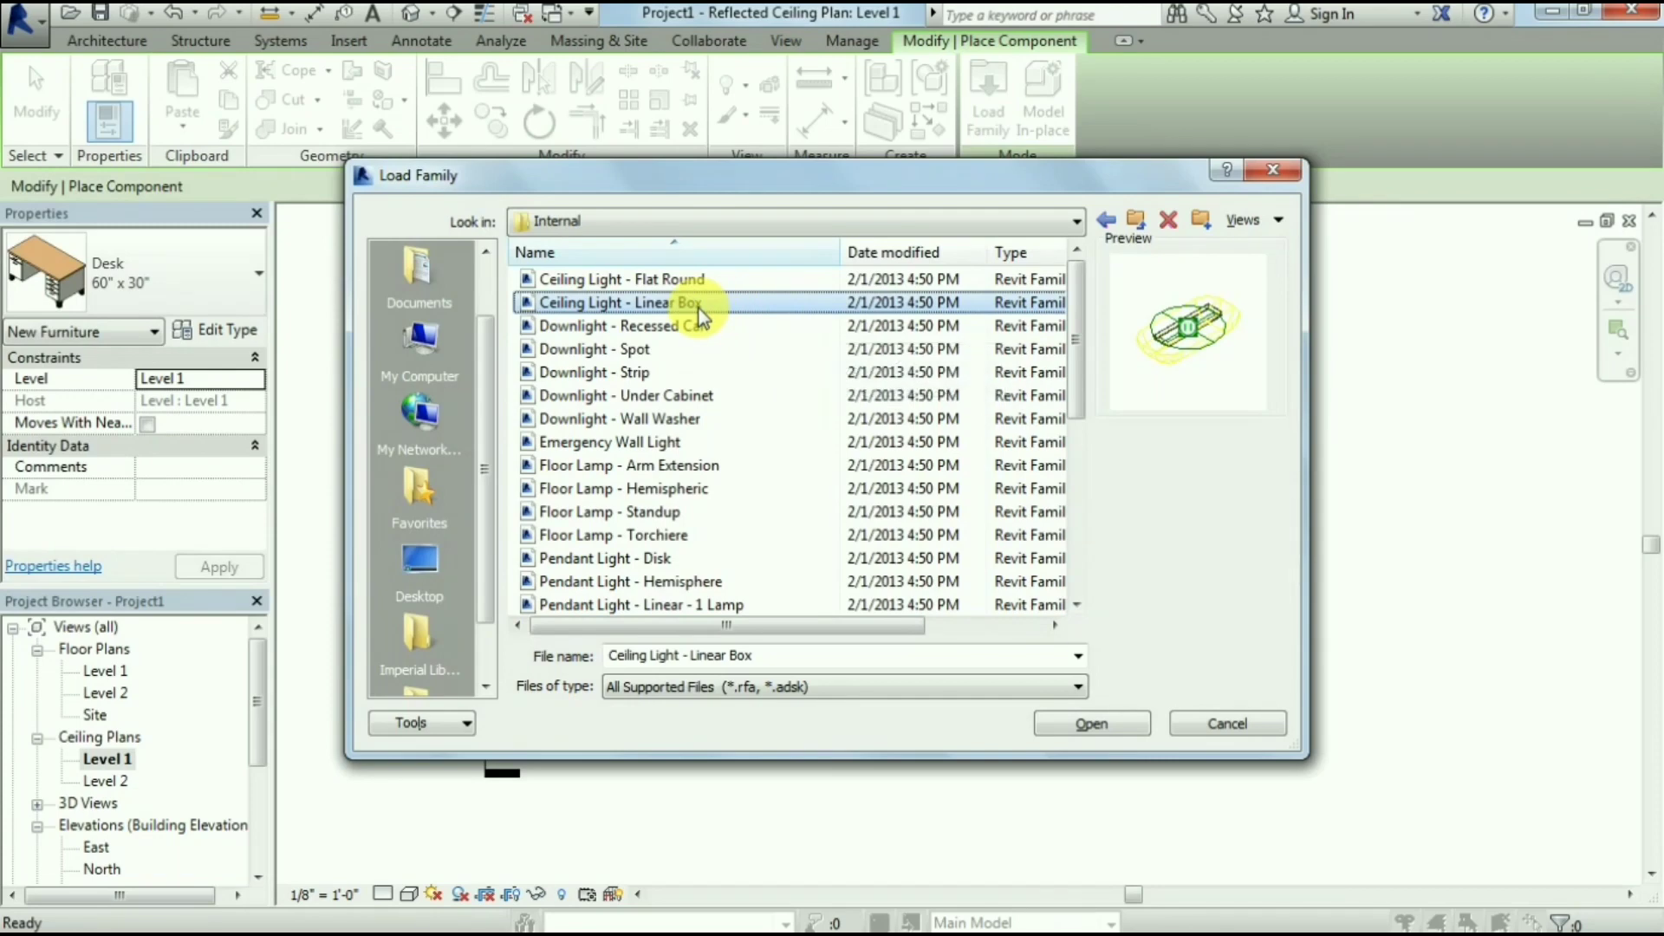
{"action": "left_click", "coordinate": [1104, 716]}
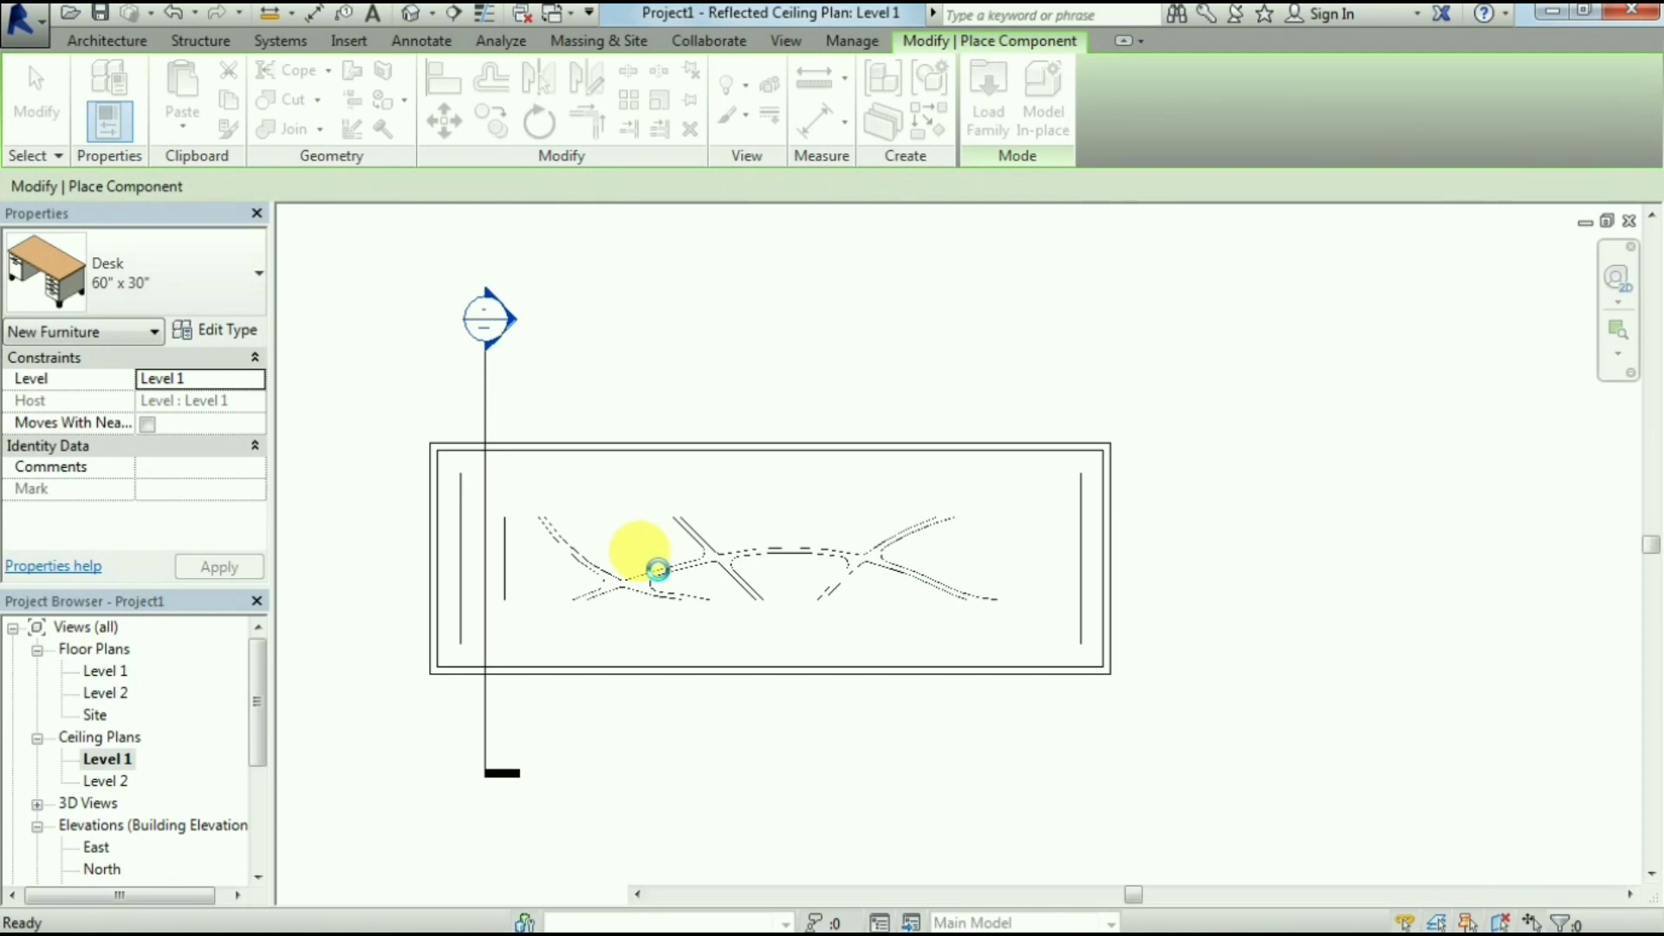
Place four Linear Box ceiling lights across the left, next, middle and right ceiling panels
{"action": "scroll", "coordinate": [639, 557], "scroll_direction": "up", "scroll_amount": 2}
{"action": "scroll", "coordinate": [584, 549], "scroll_direction": "up", "scroll_amount": 2}
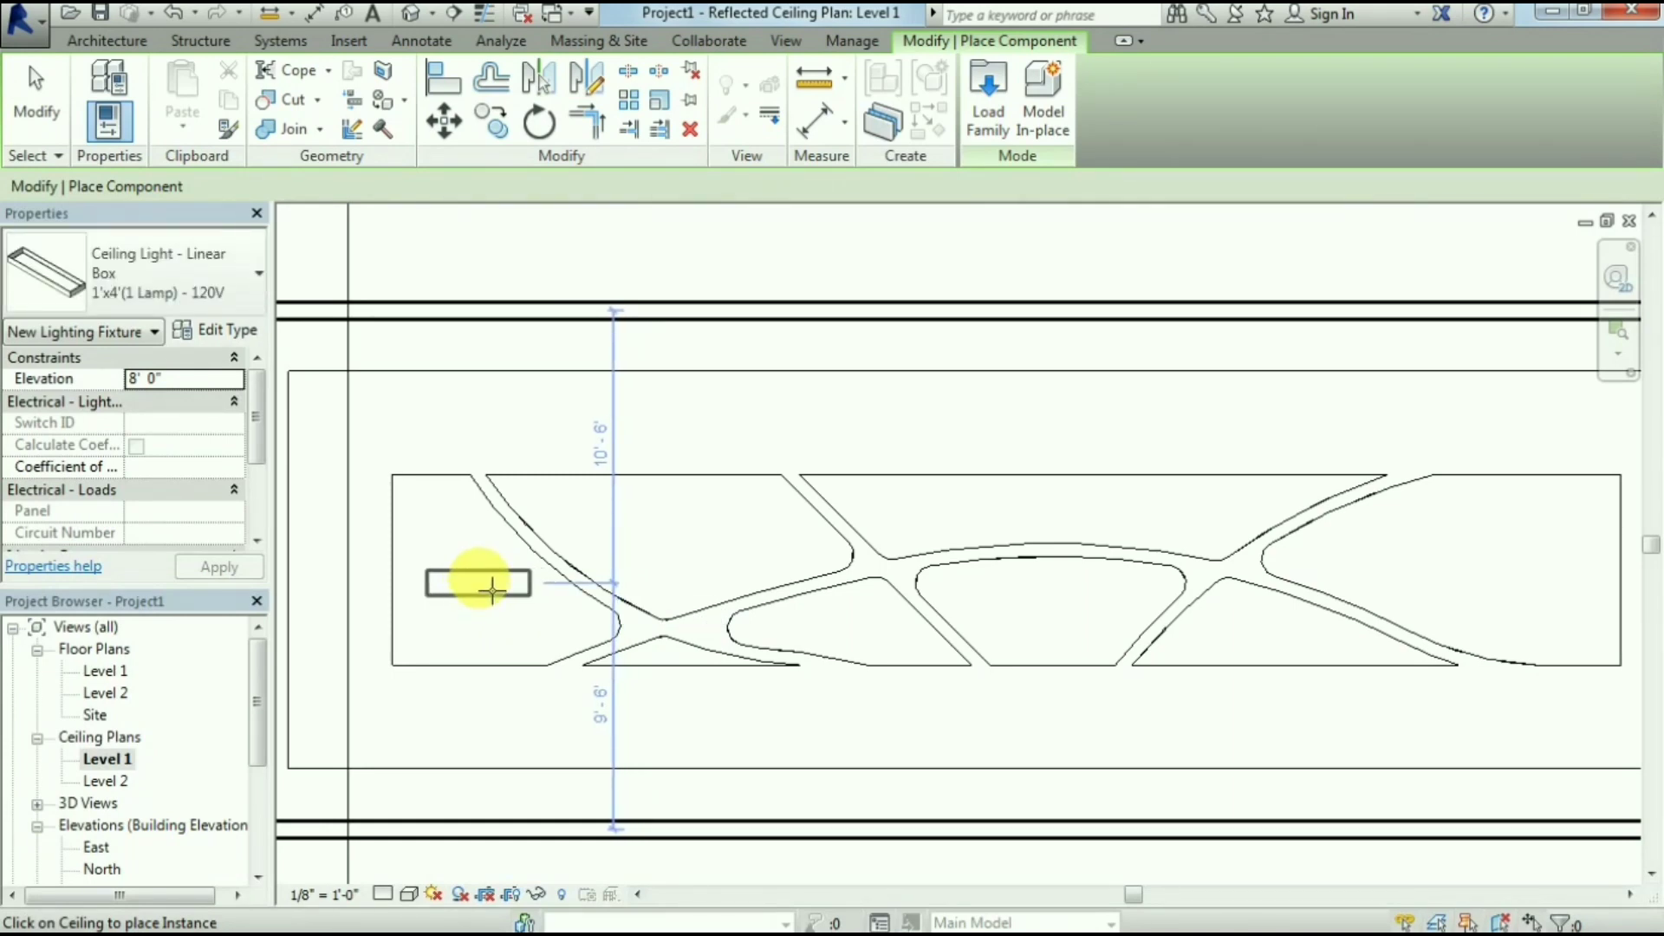
{"action": "left_click", "coordinate": [491, 590]}
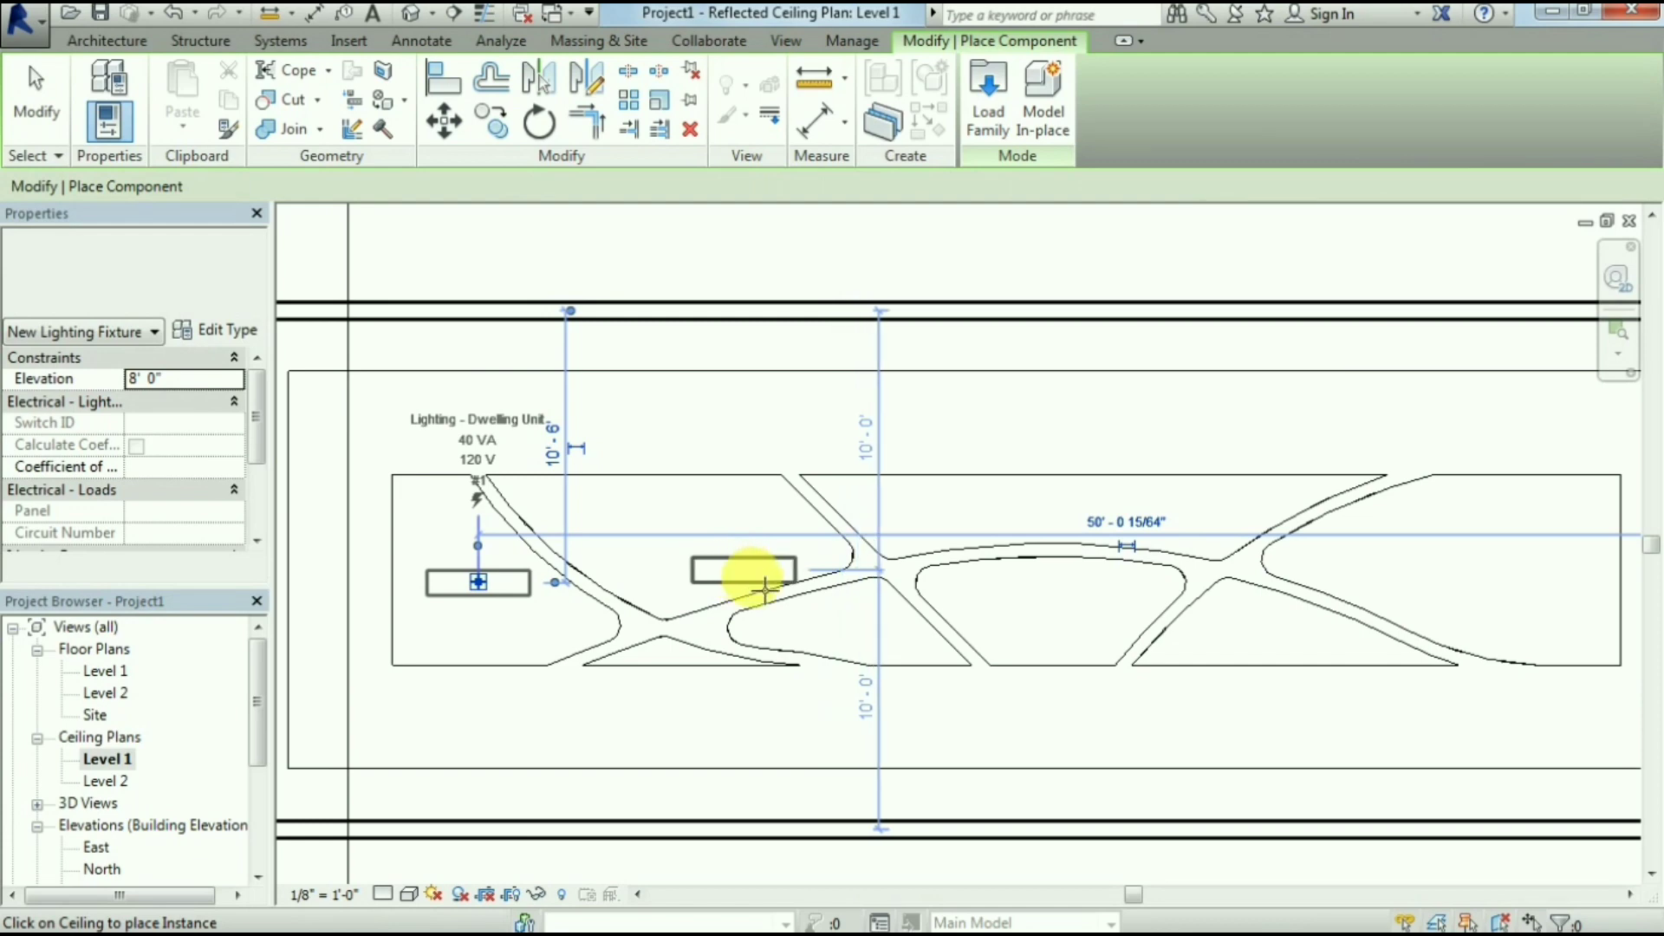
{"action": "left_click", "coordinate": [686, 601]}
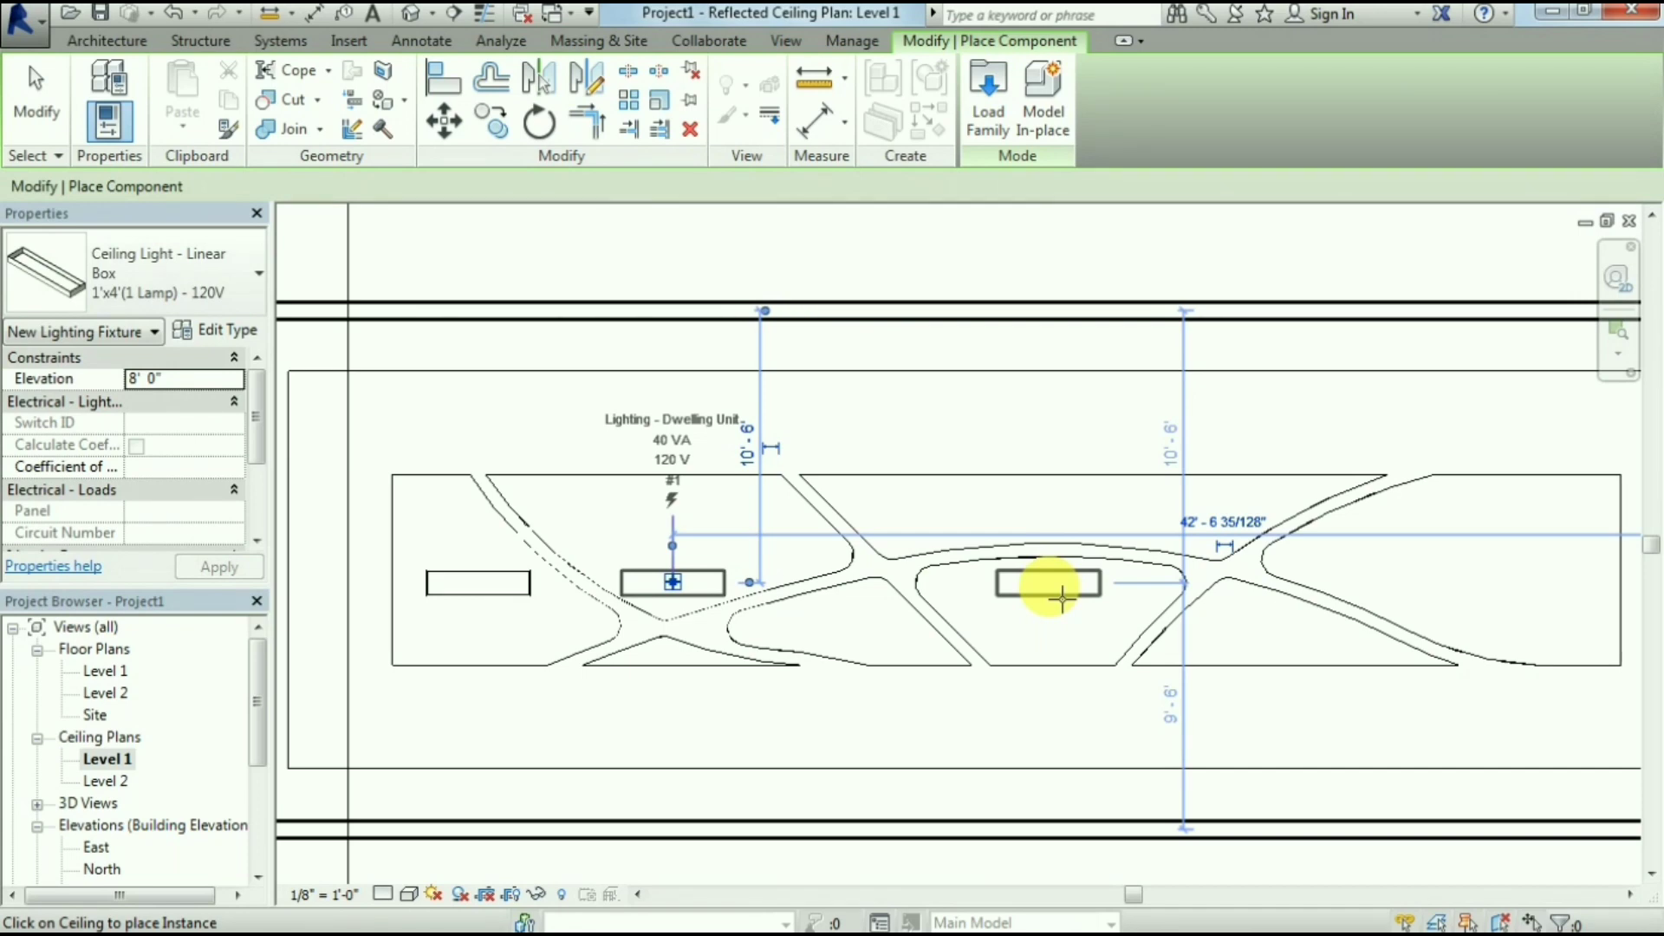
{"action": "left_click", "coordinate": [1062, 596]}
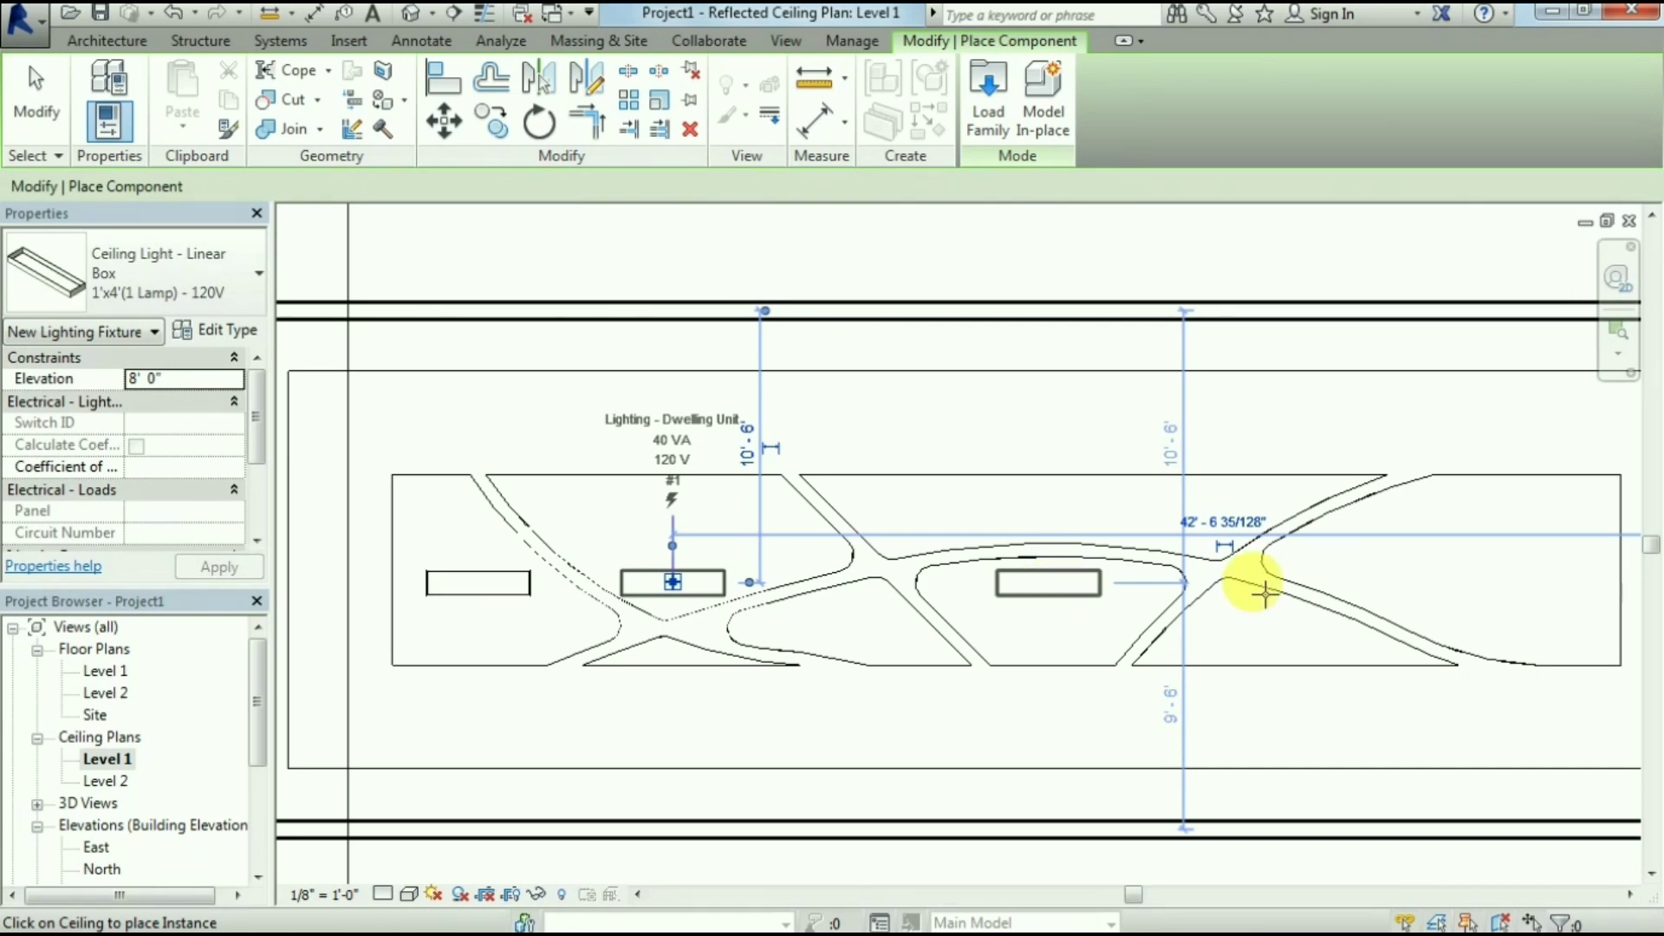
{"action": "left_click", "coordinate": [1471, 594]}
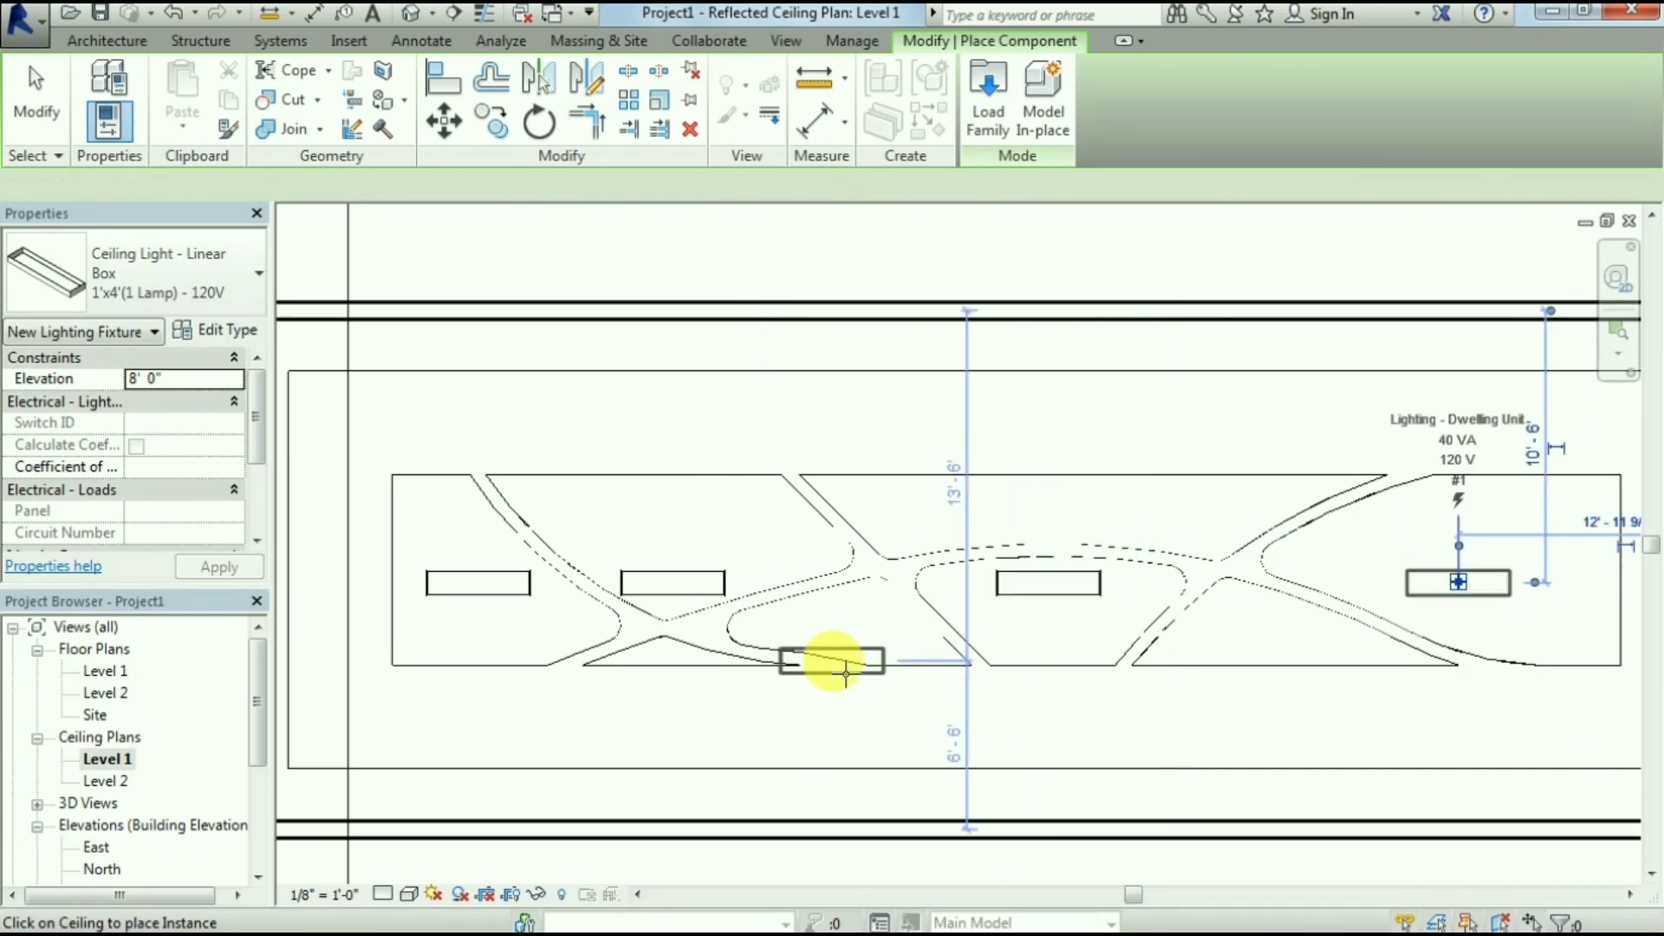
{"action": "key", "text": "Escape"}
{"action": "key", "text": "Escape"}
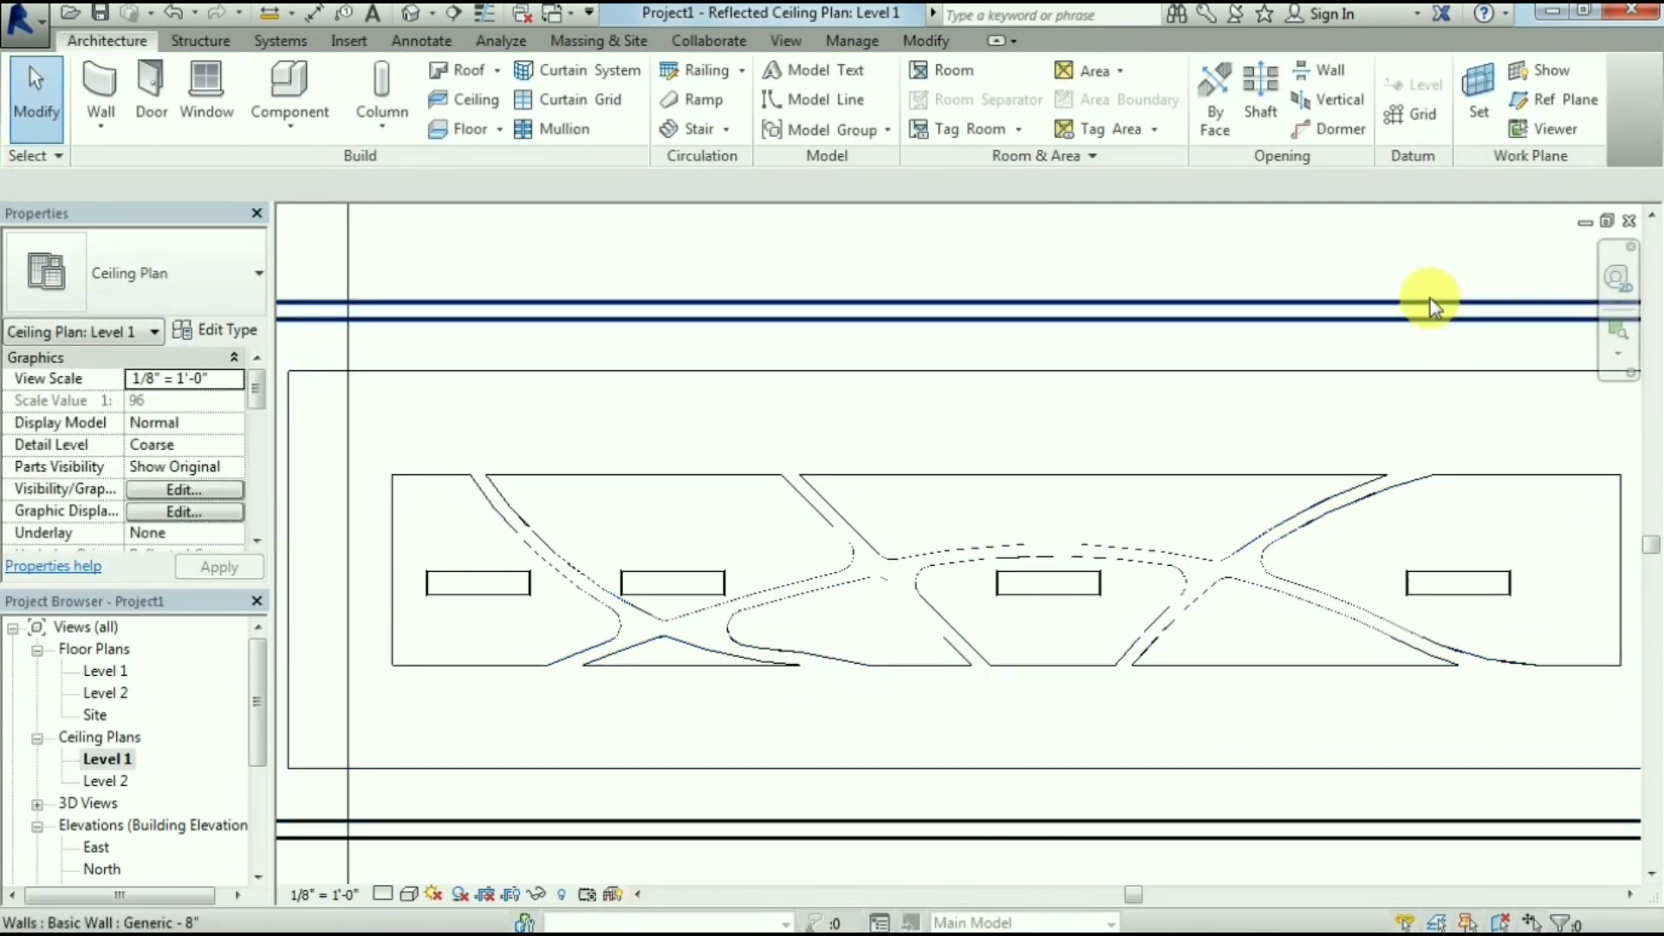
Zoom out to see the whole ceiling and start Place Component again
{"action": "scroll", "coordinate": [973, 709], "scroll_direction": "down", "scroll_amount": 1}
{"action": "scroll", "coordinate": [973, 710], "scroll_direction": "down", "scroll_amount": 2}
{"action": "scroll", "coordinate": [1213, 451], "scroll_direction": "down", "scroll_amount": 1}
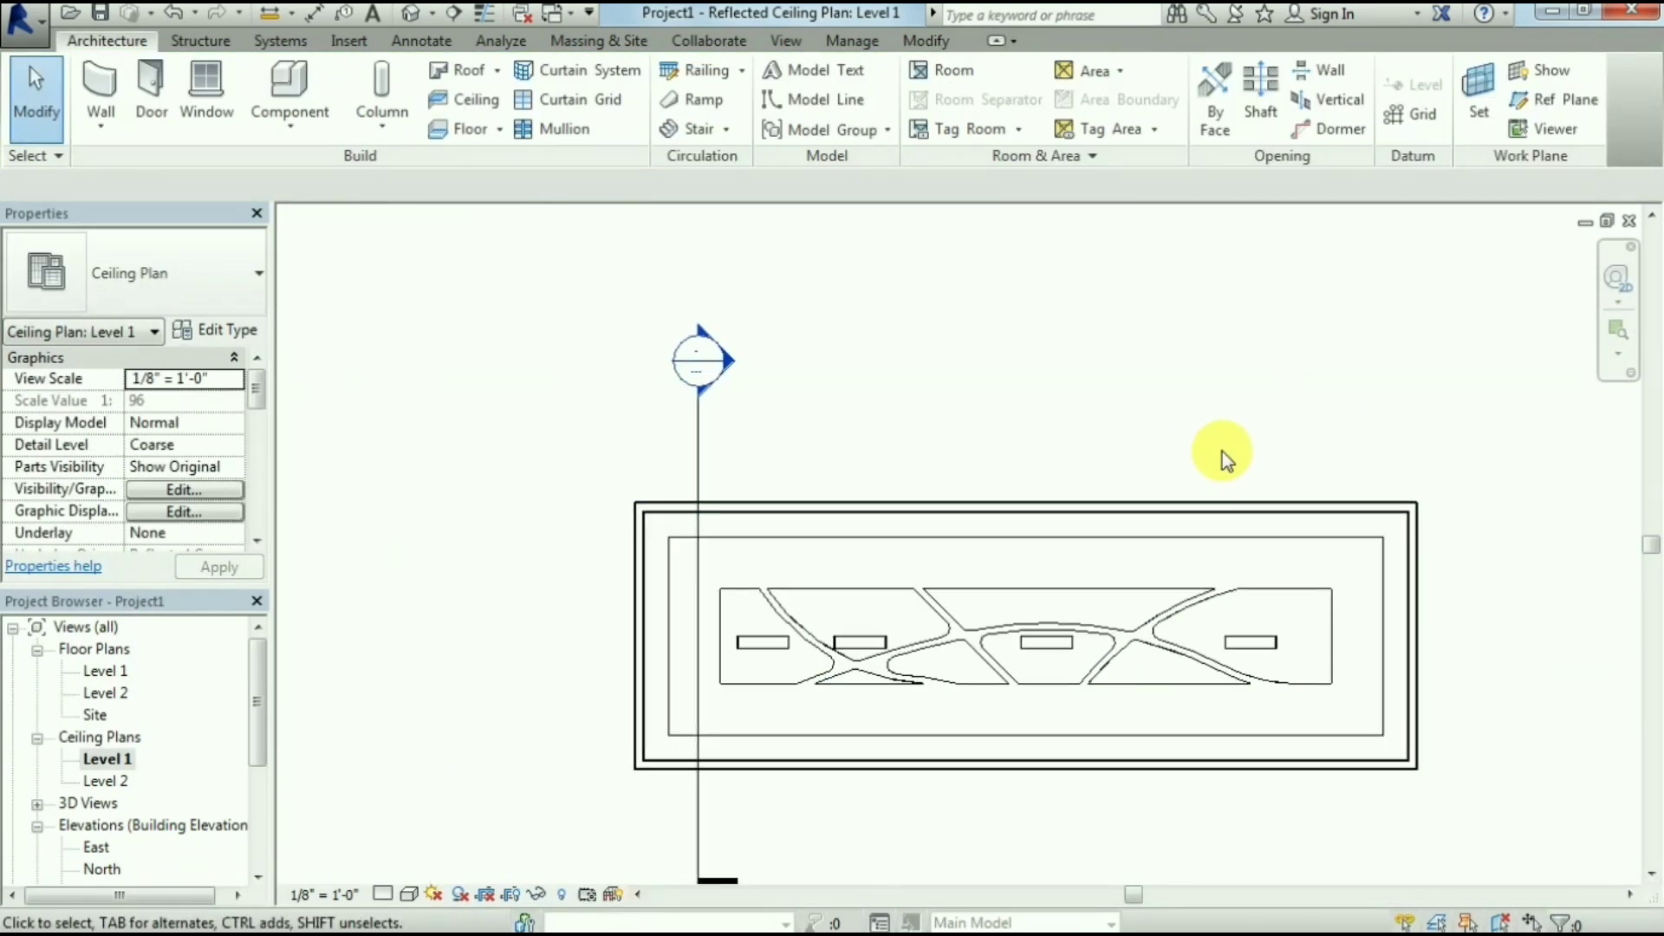
{"action": "left_click", "coordinate": [291, 86]}
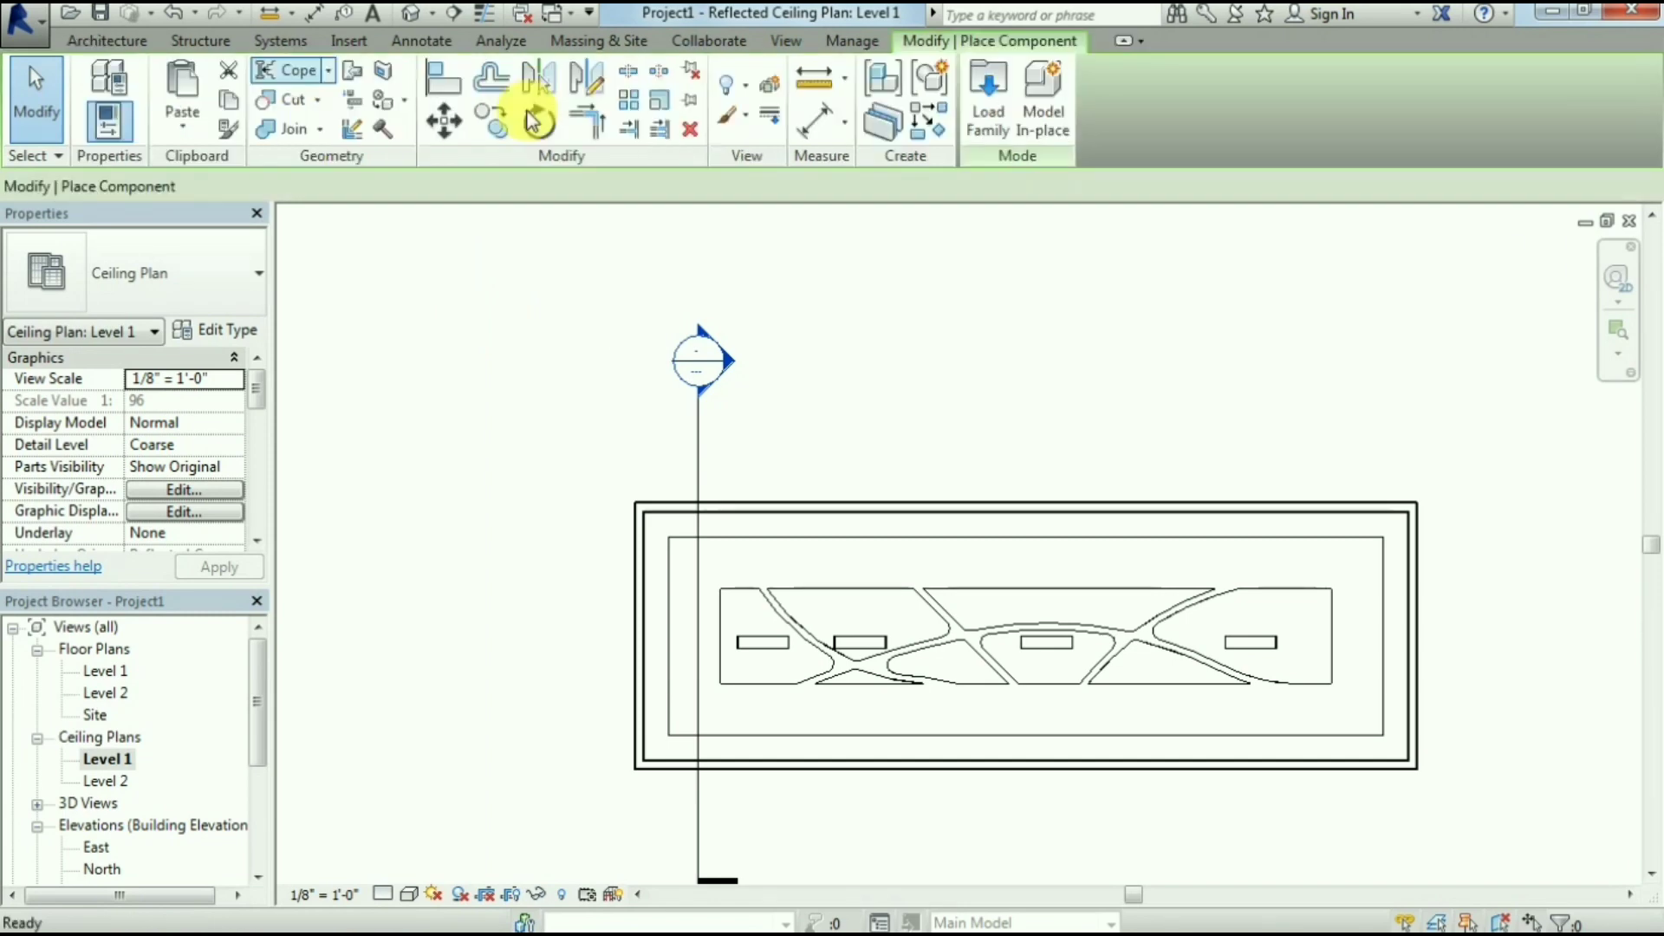
Load the Downlight - Recessed Can family from Lighting > Architectural > Internal
{"action": "left_click", "coordinate": [988, 97]}
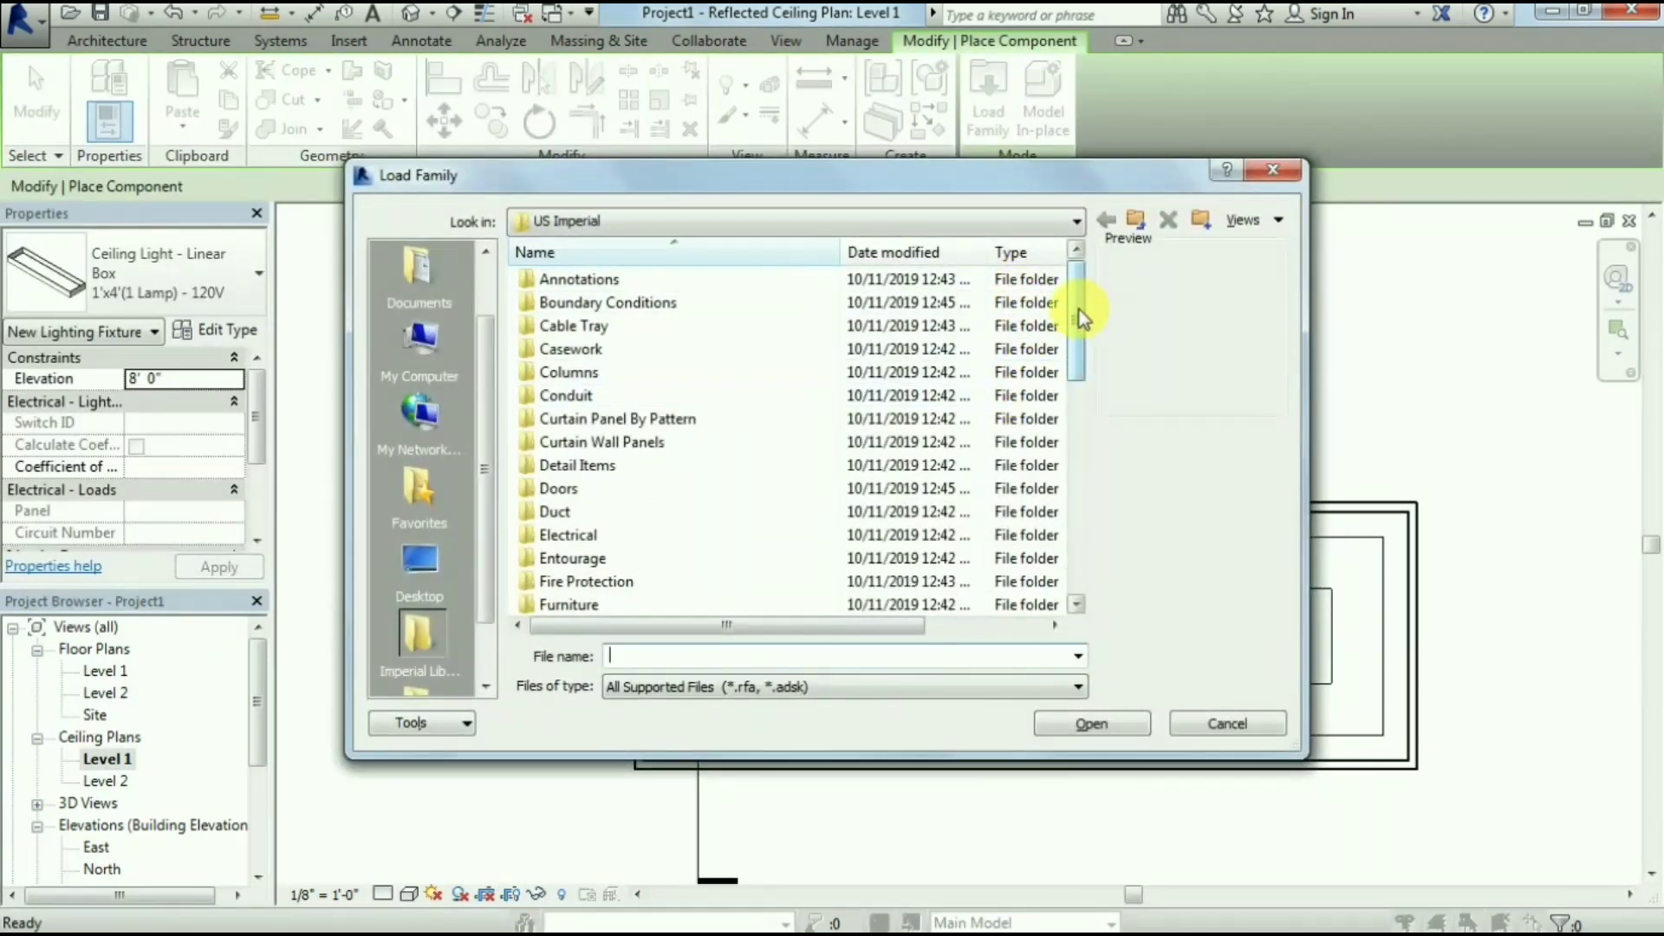
{"action": "mouse_move", "coordinate": [1077, 329]}
{"action": "left_mouse_down"}
{"action": "mouse_move", "coordinate": [1075, 477]}
{"action": "mouse_move", "coordinate": [1073, 435]}
{"action": "left_mouse_up"}
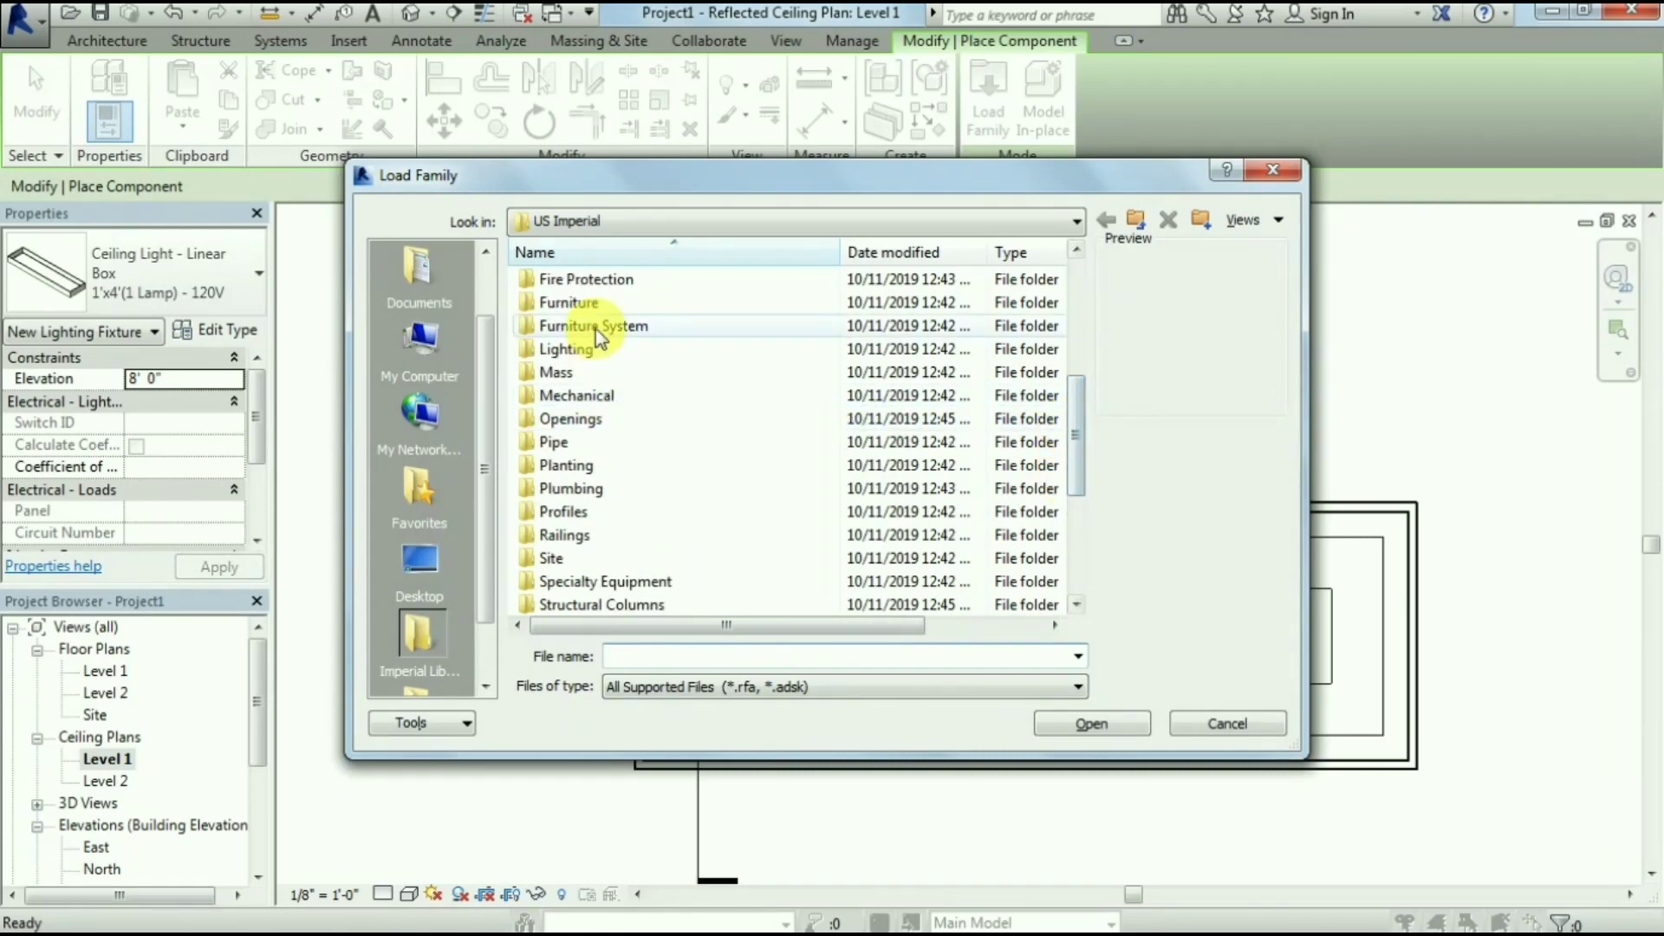
{"action": "double_click", "coordinate": [595, 348]}
{"action": "double_click", "coordinate": [605, 288]}
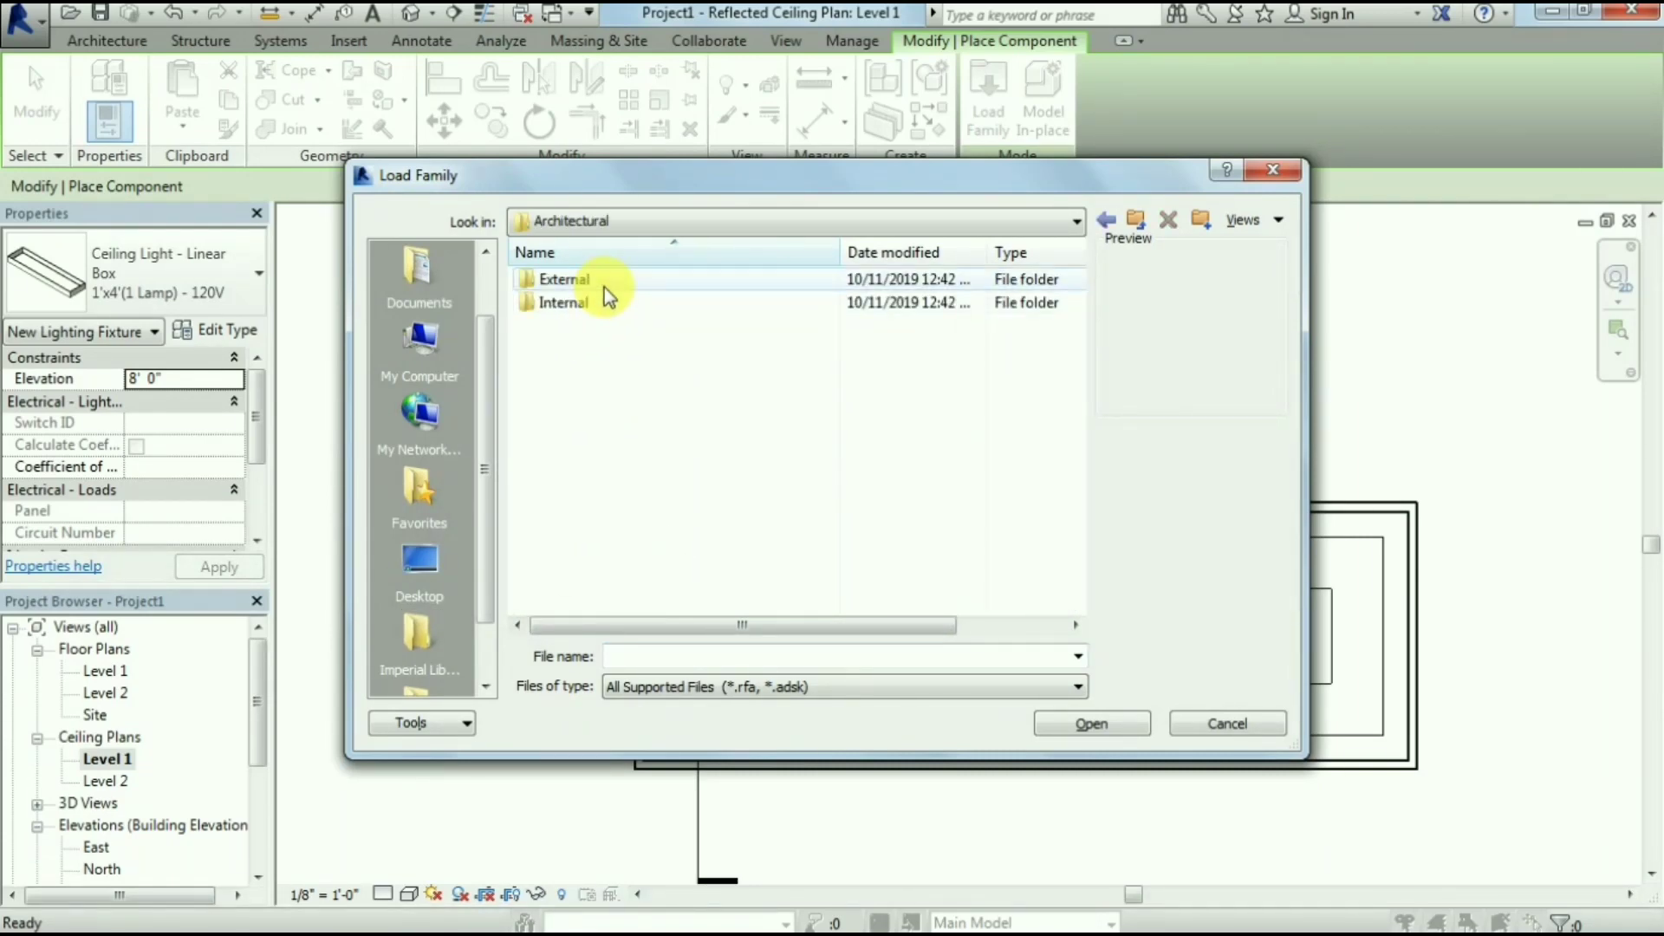
{"action": "double_click", "coordinate": [605, 281]}
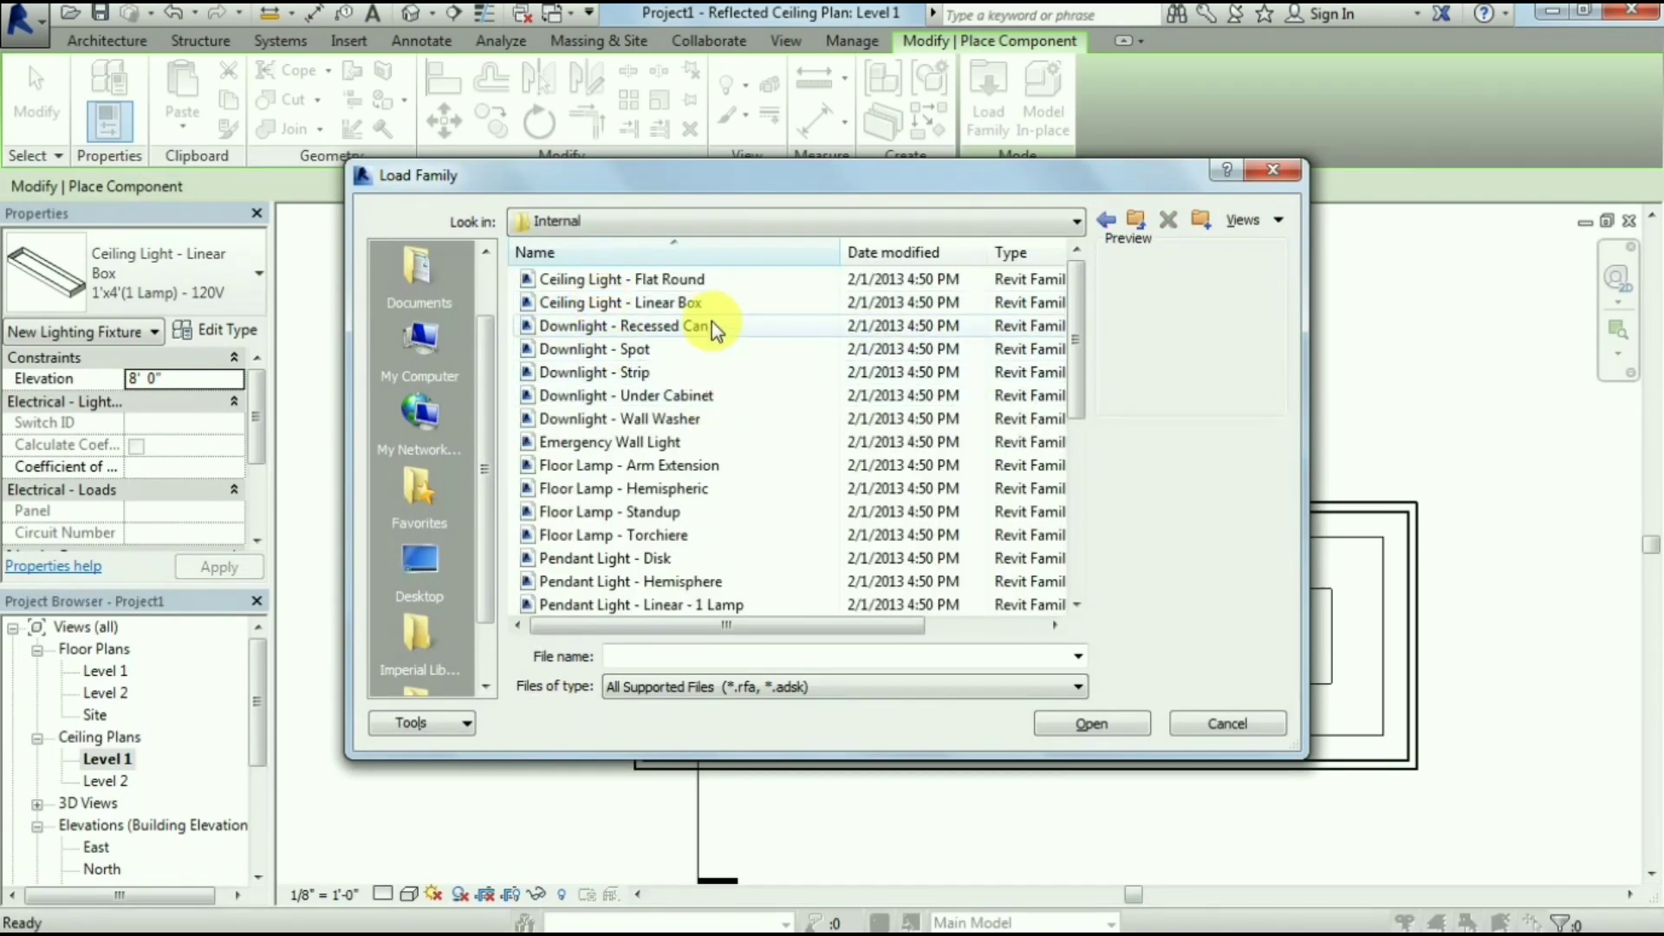
{"action": "left_click", "coordinate": [704, 325]}
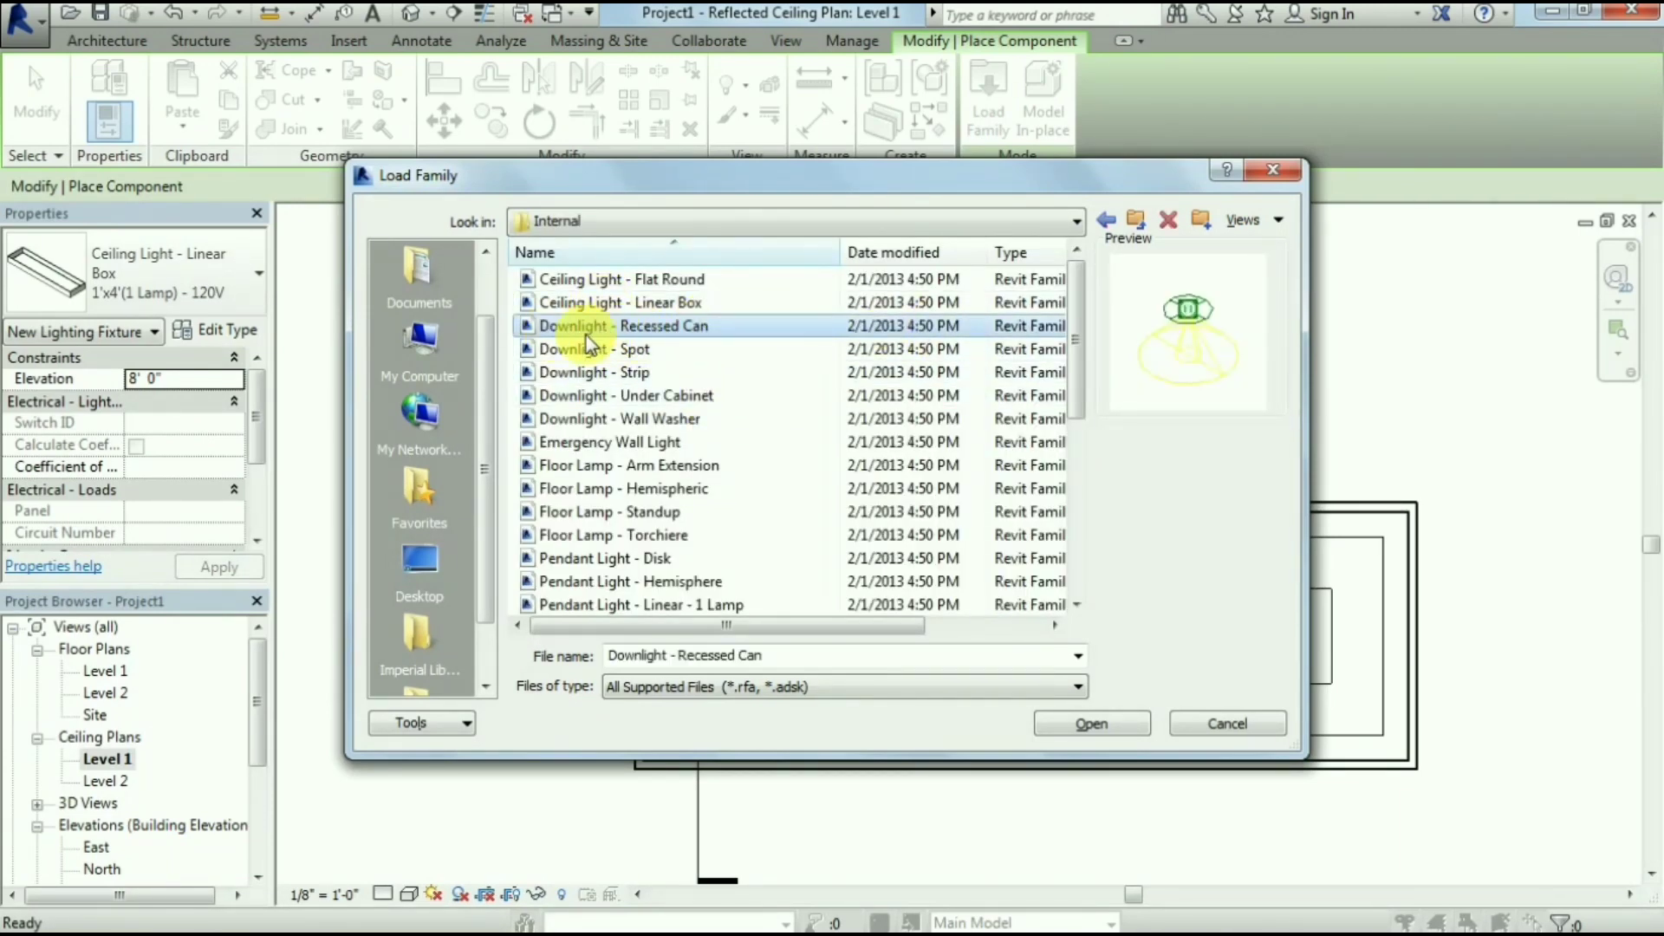
{"action": "left_click", "coordinate": [1086, 726]}
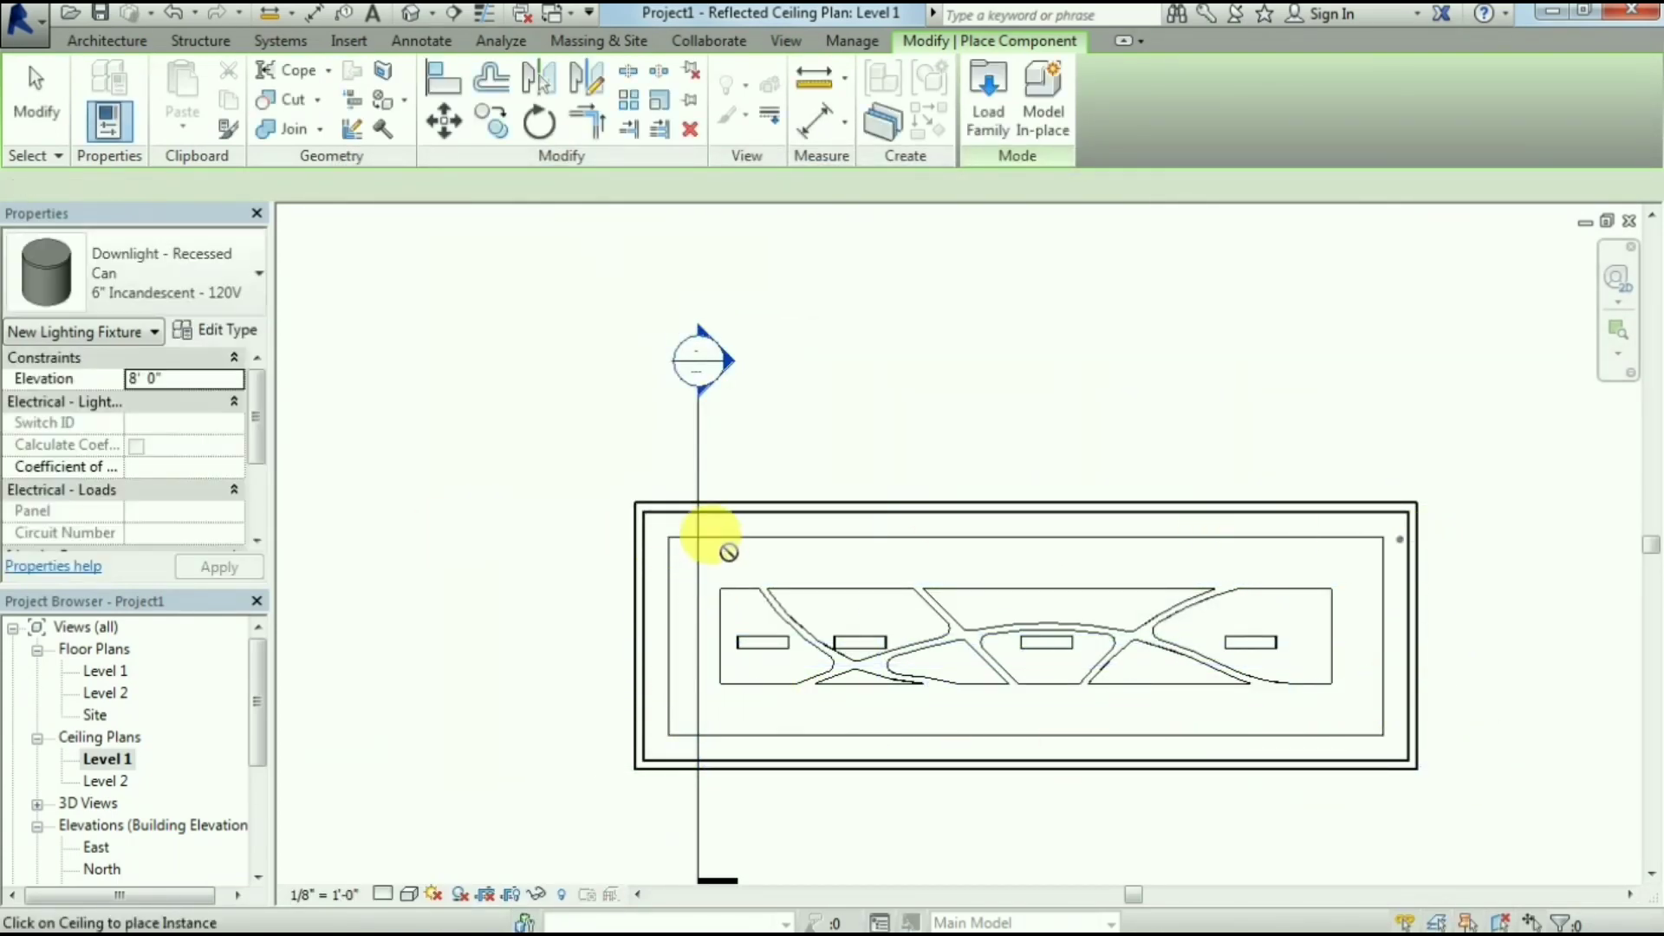
Place Recessed Can downlights along the ceiling's top border strip from top-left to top-right
{"action": "left_click", "coordinate": [714, 540]}
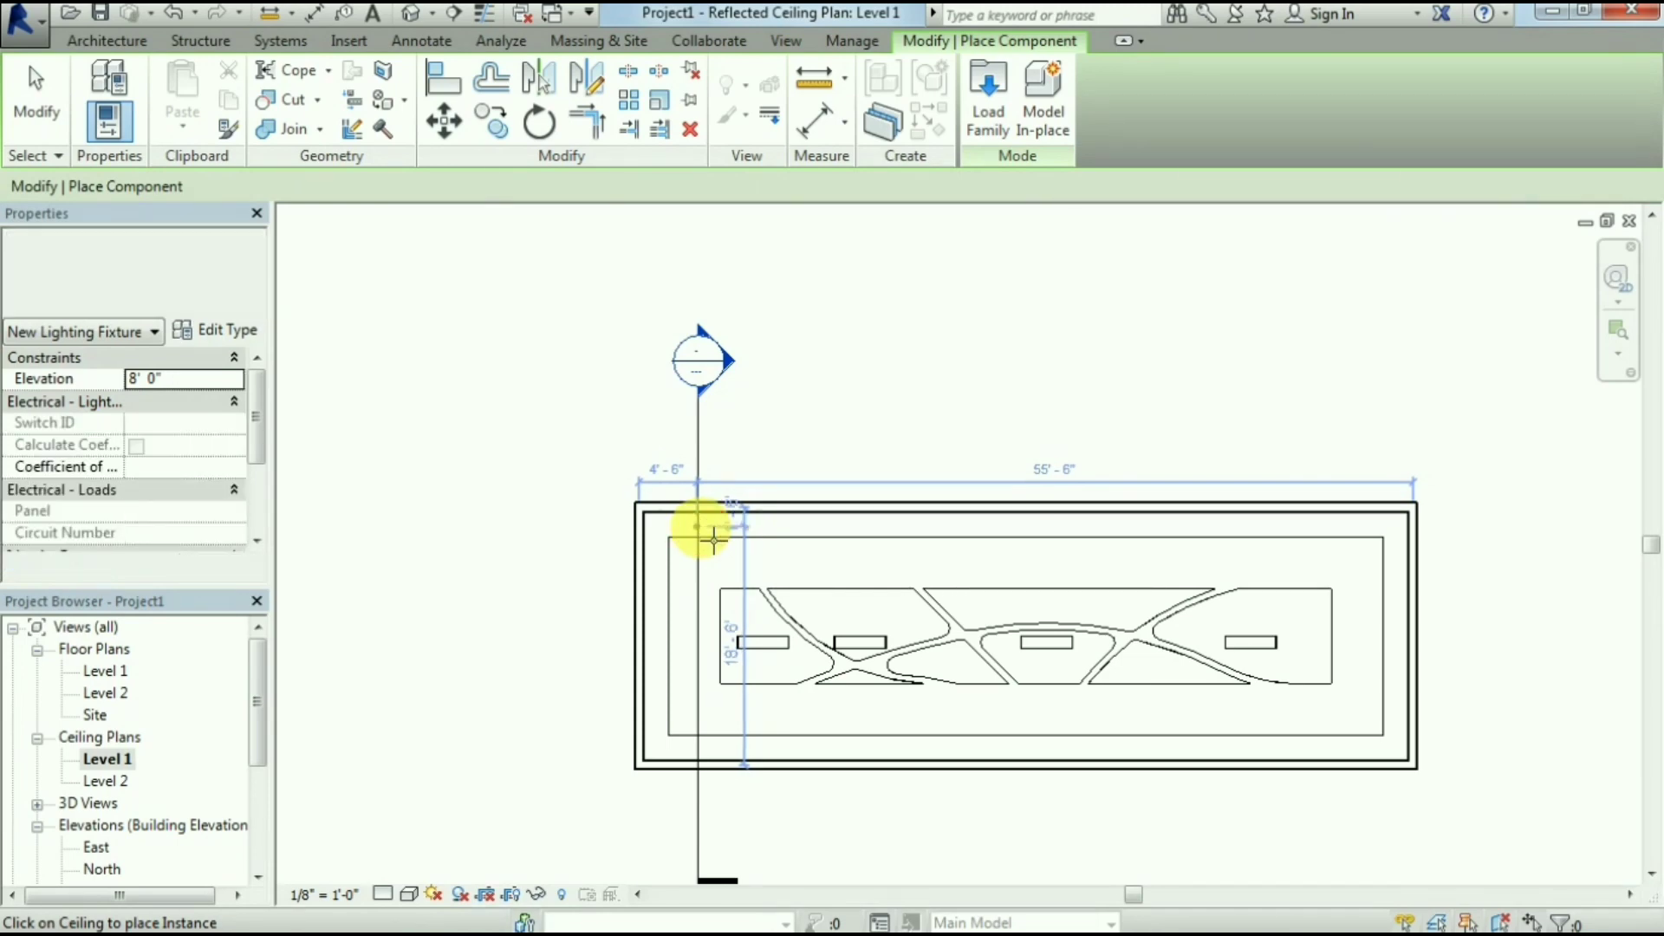
{"action": "middle_click_drag", "start_coordinate": [979, 460], "coordinate": [789, 474]}
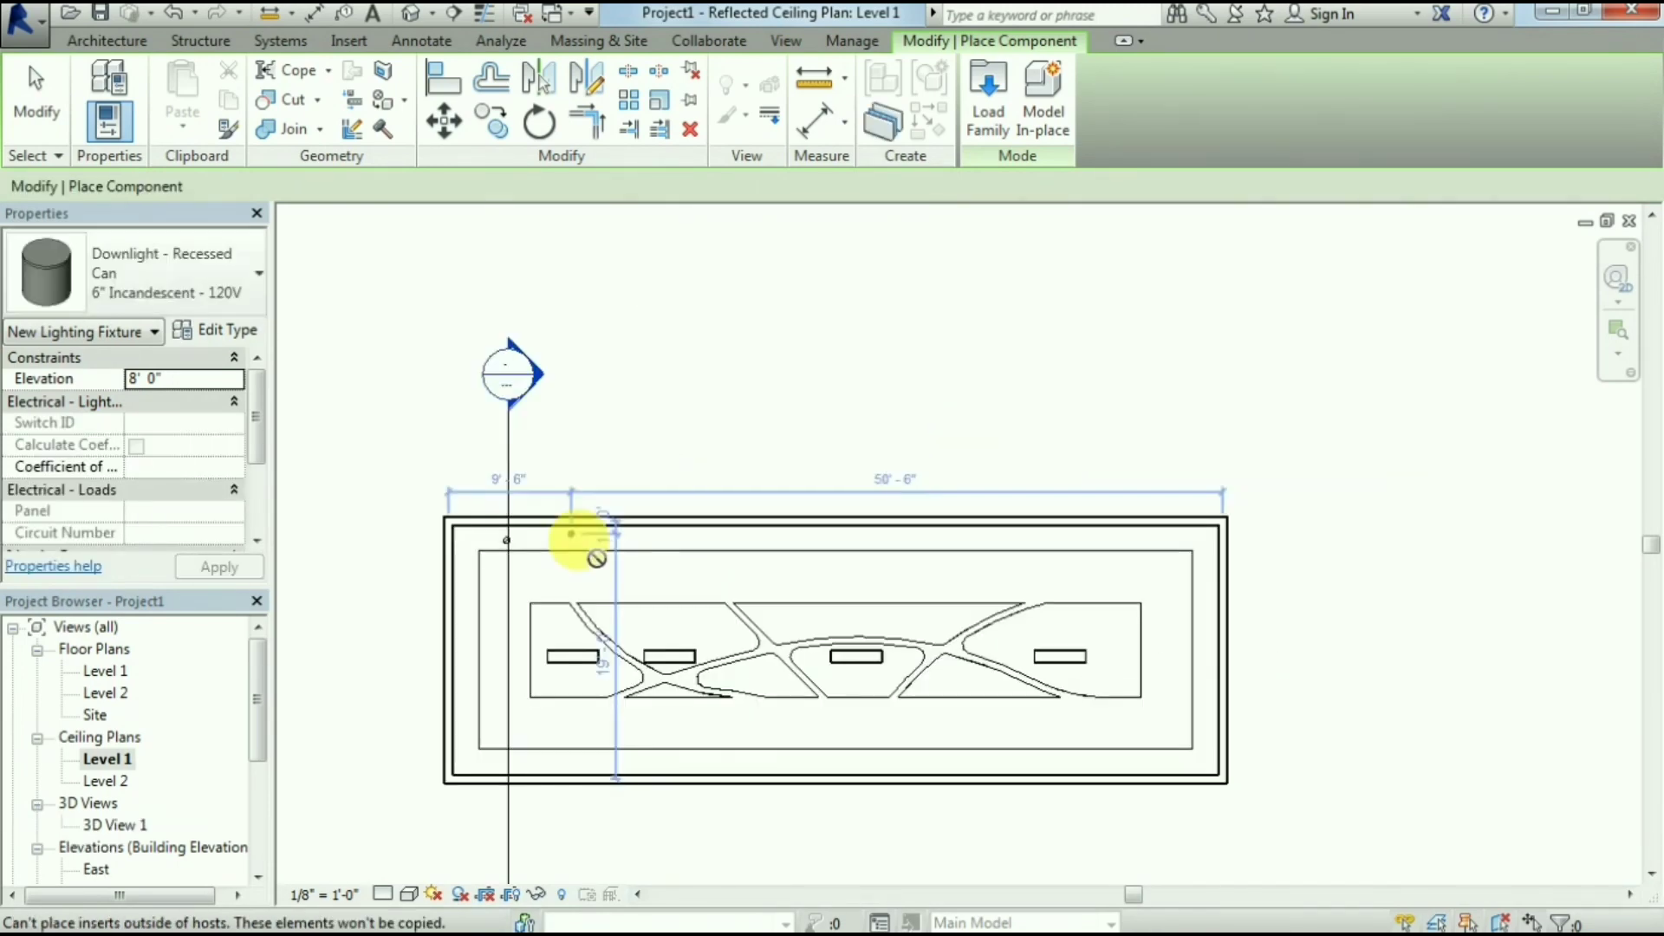
{"action": "left_click", "coordinate": [596, 540]}
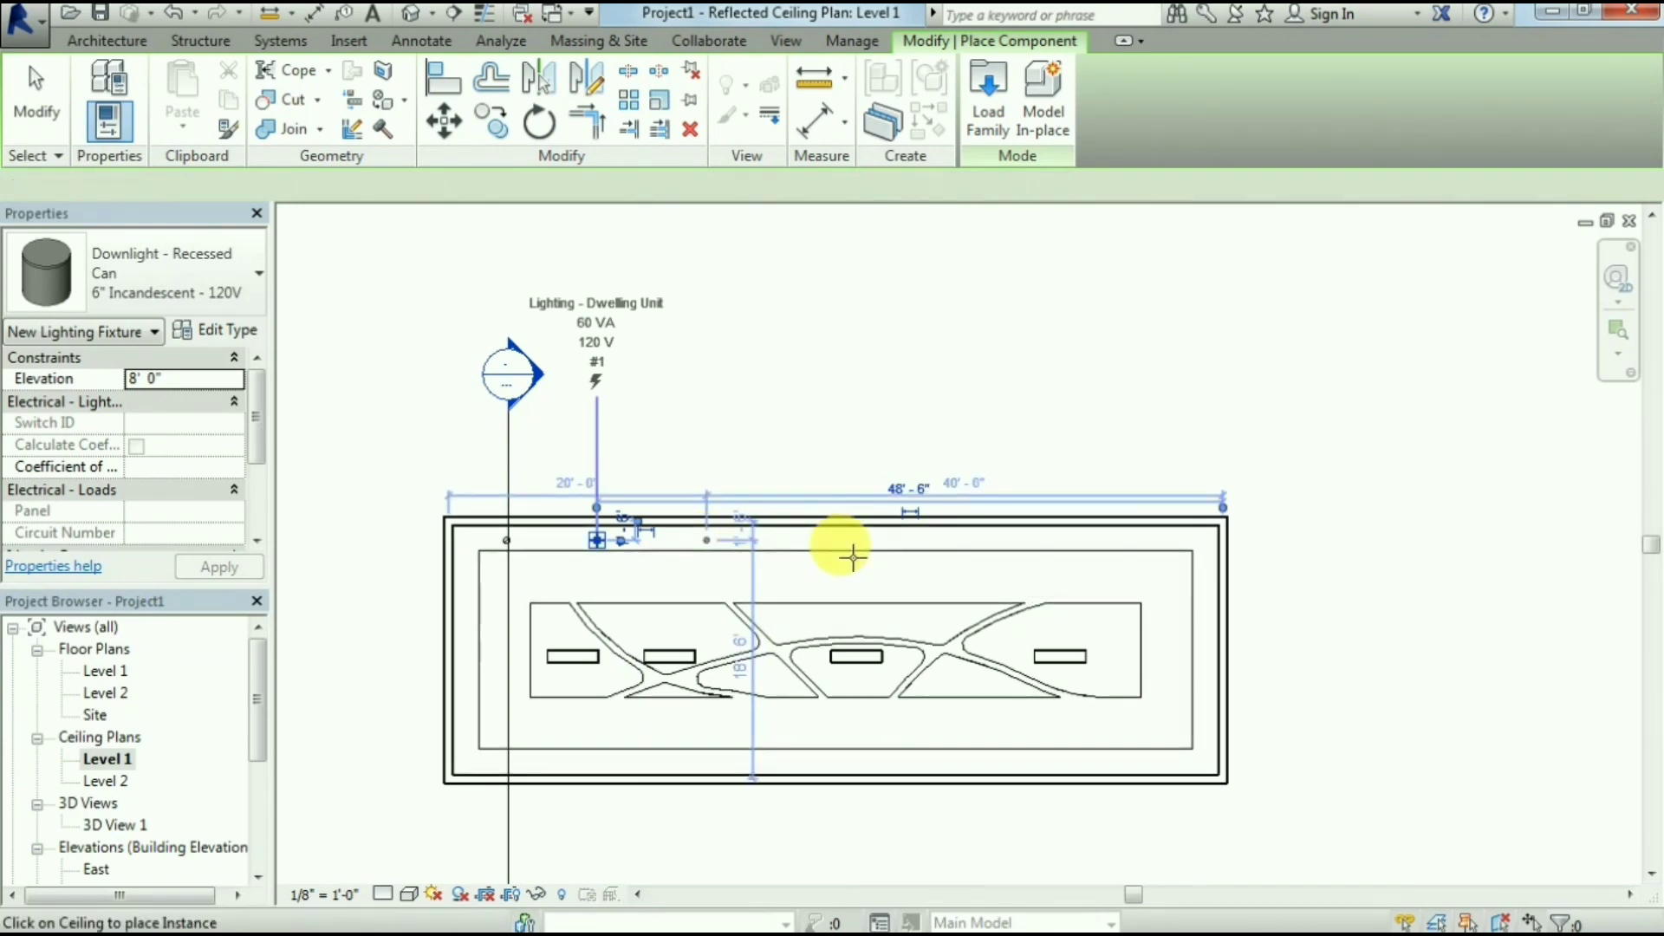
{"action": "left_click", "coordinate": [849, 555]}
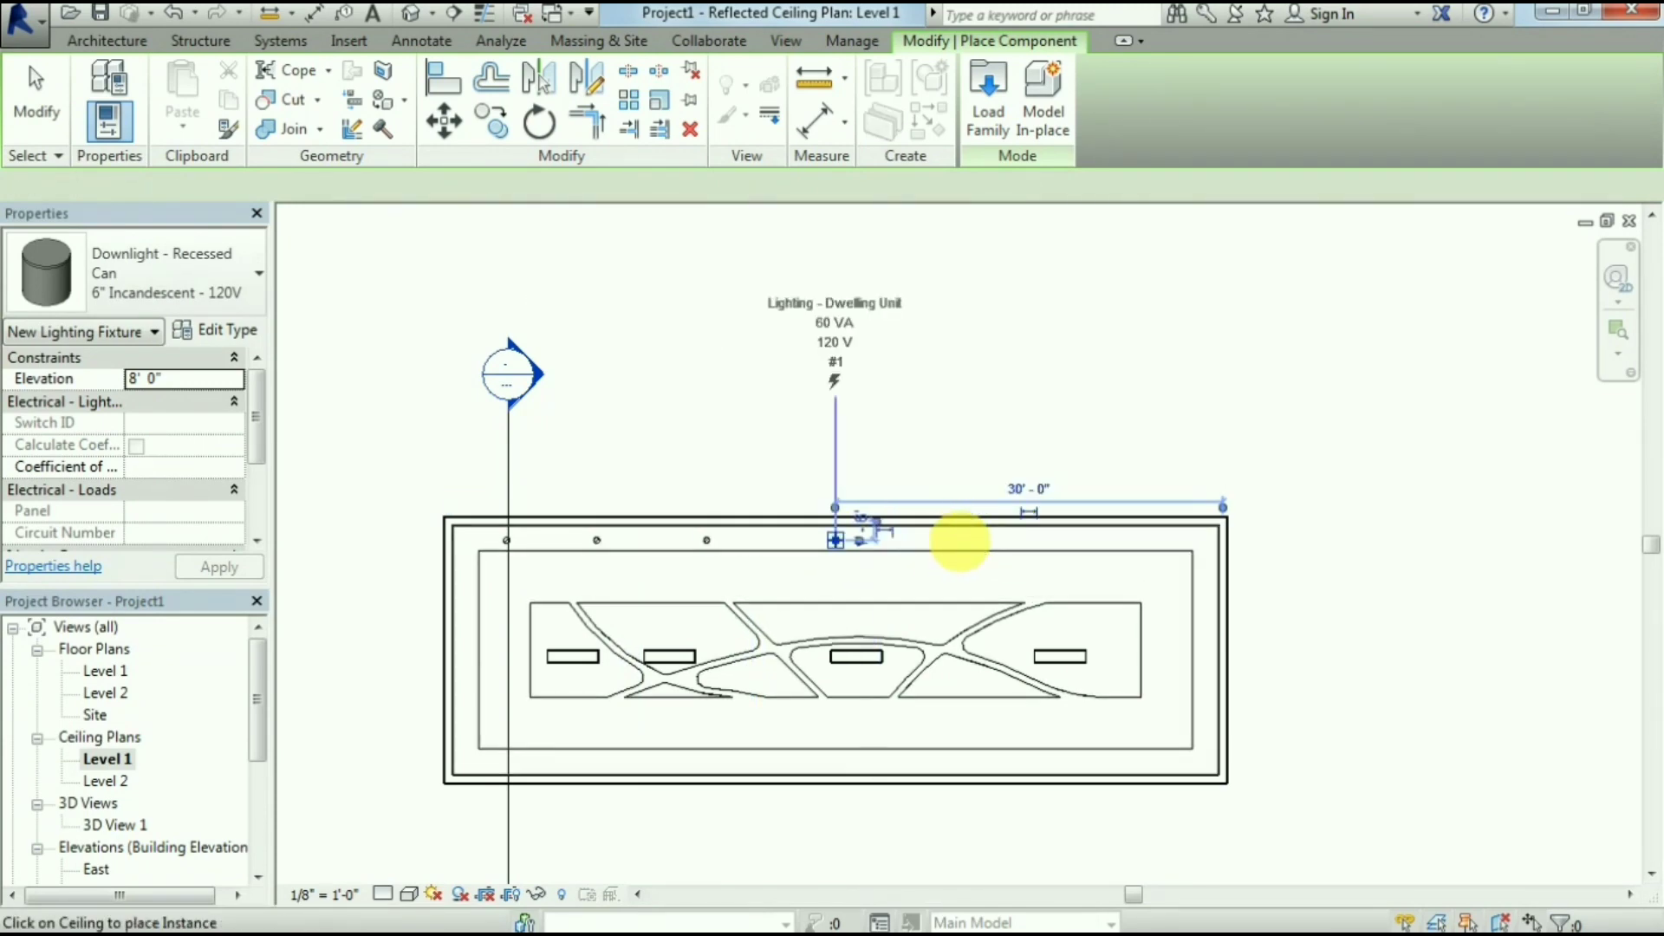
{"action": "left_click", "coordinate": [1101, 559]}
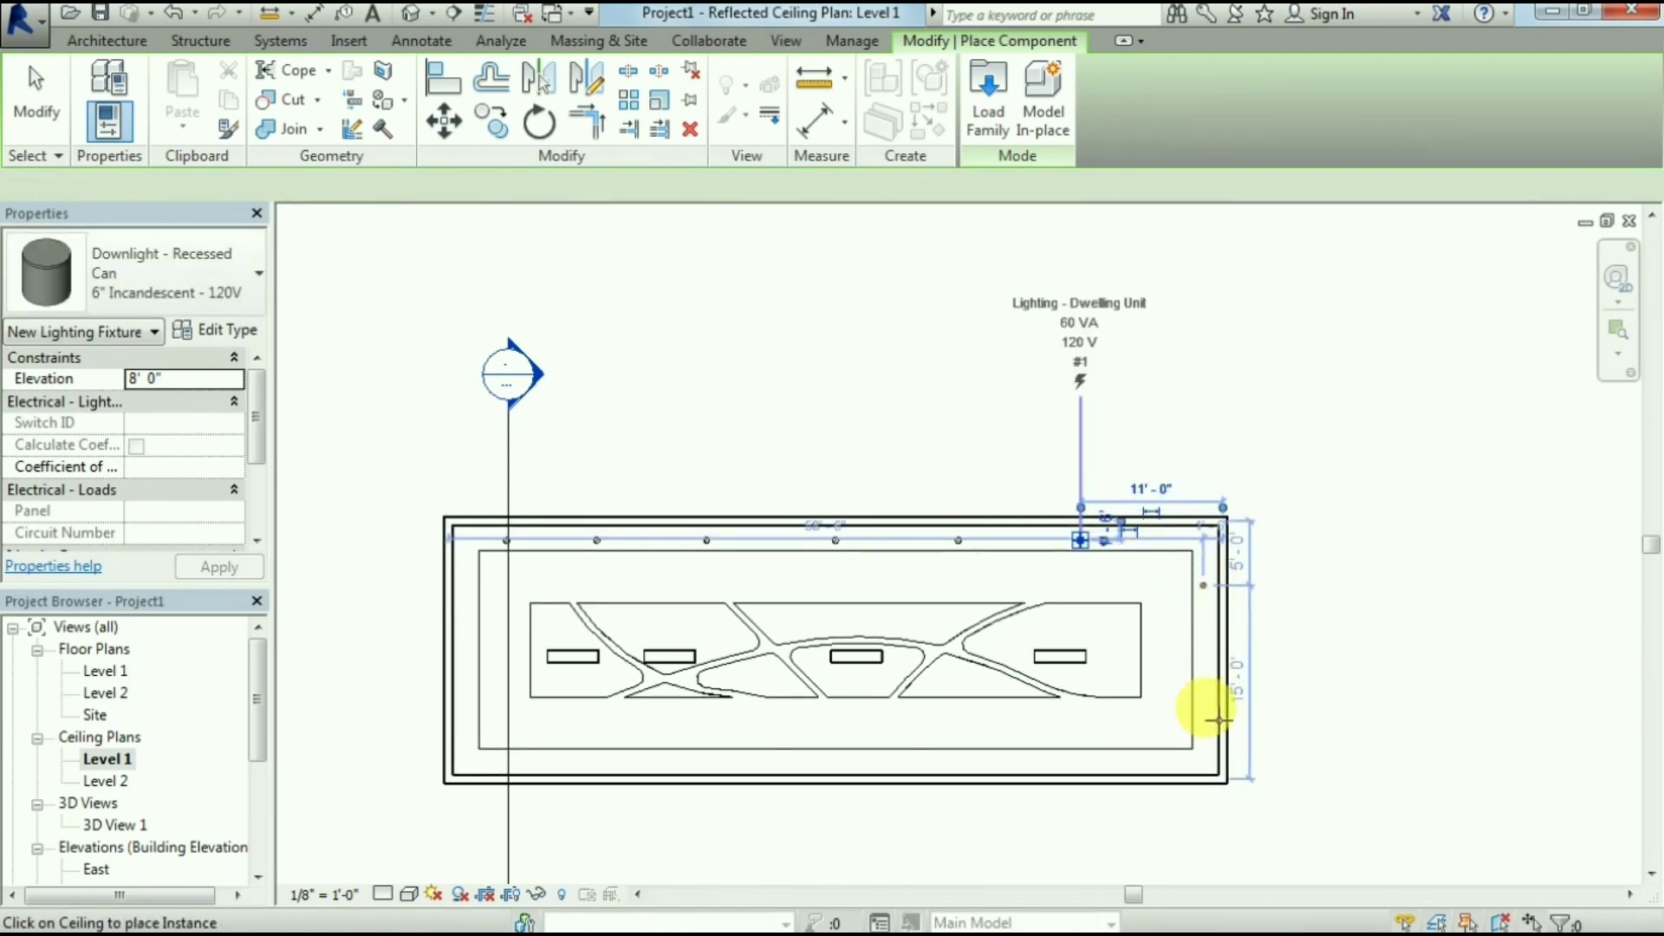
{"action": "left_click", "coordinate": [1200, 705]}
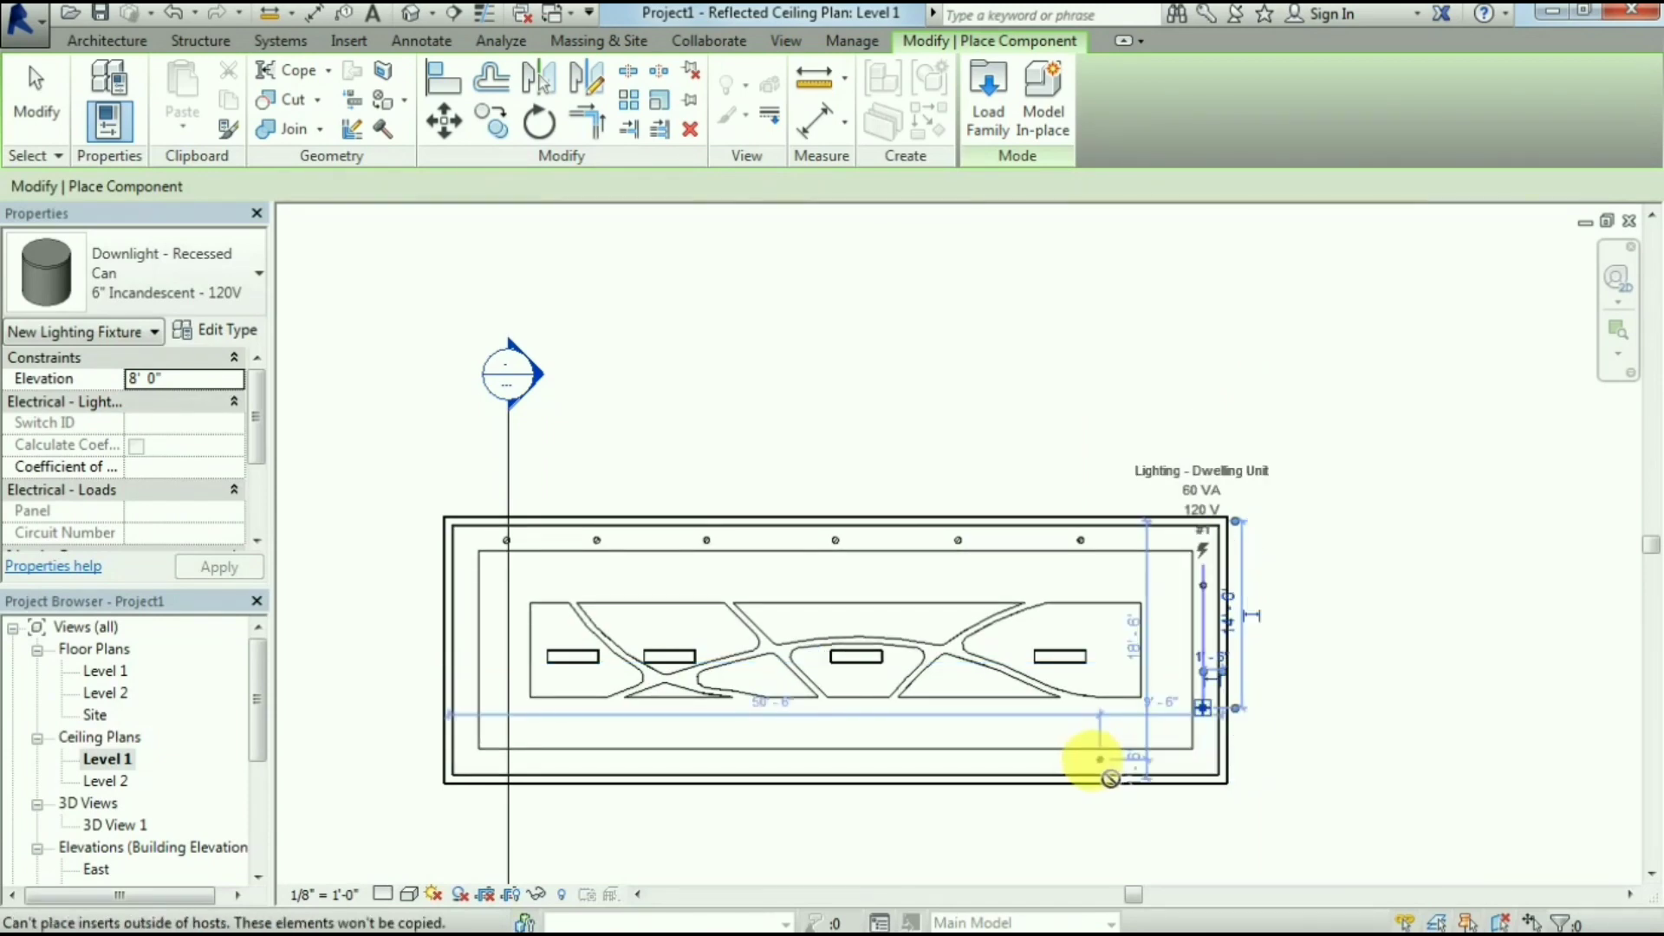
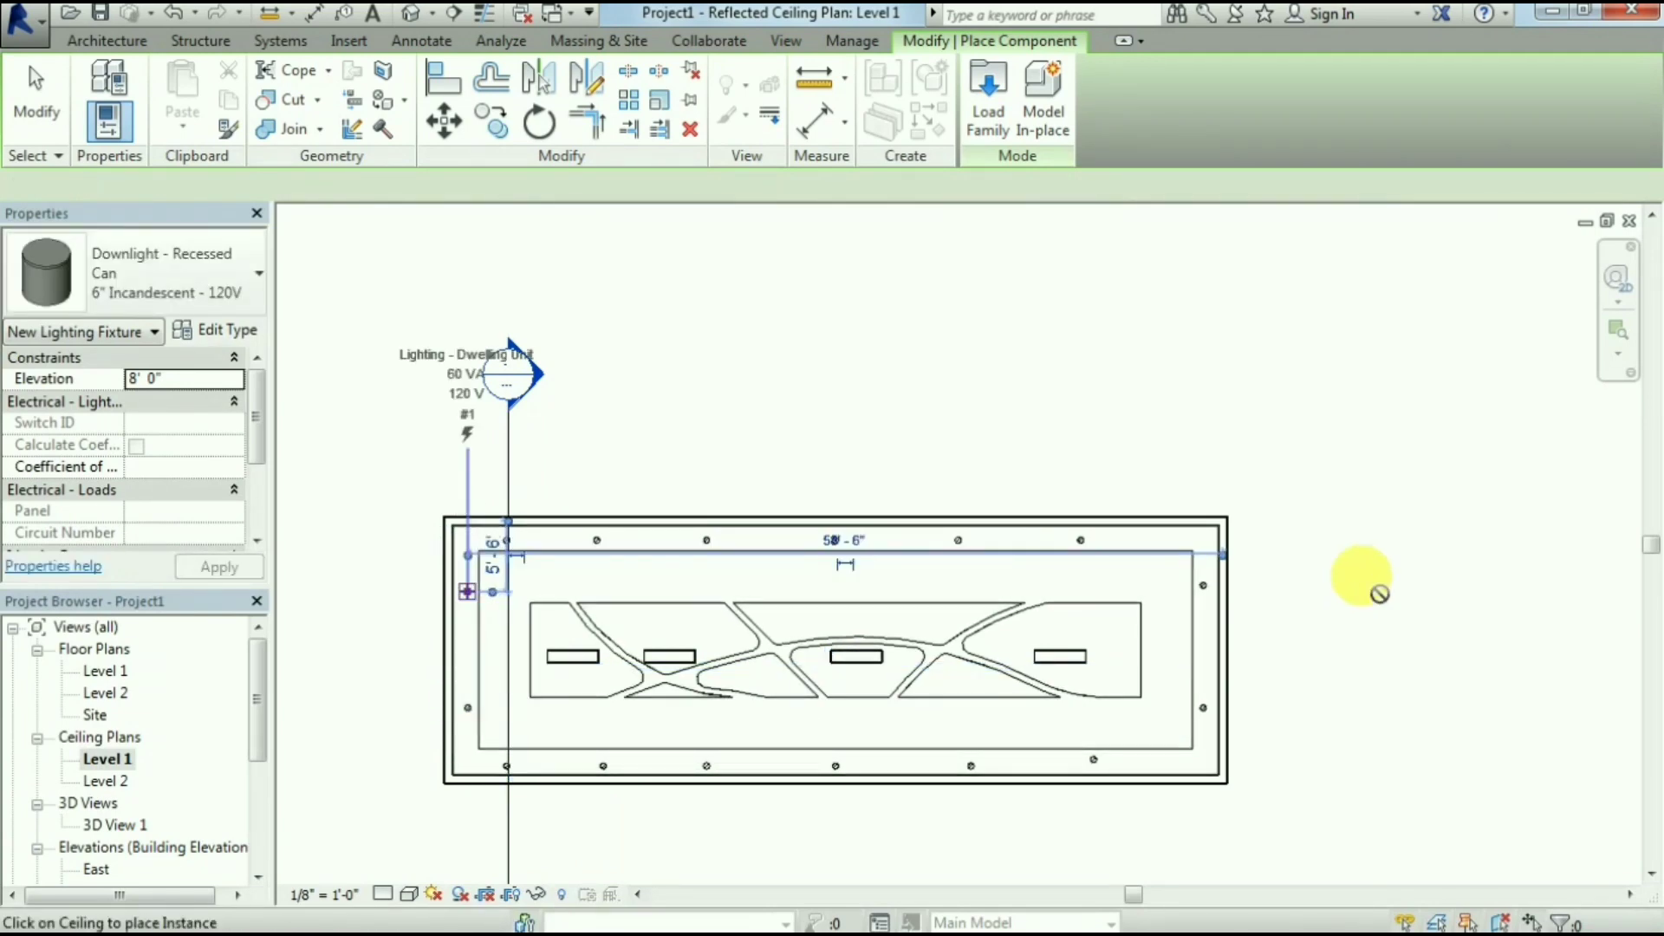
Finish placing the 6-inch recessed downlights on the Level 1 reflected ceiling plan
{"action": "key", "text": "Escape"}
{"action": "key", "text": "Escape"}
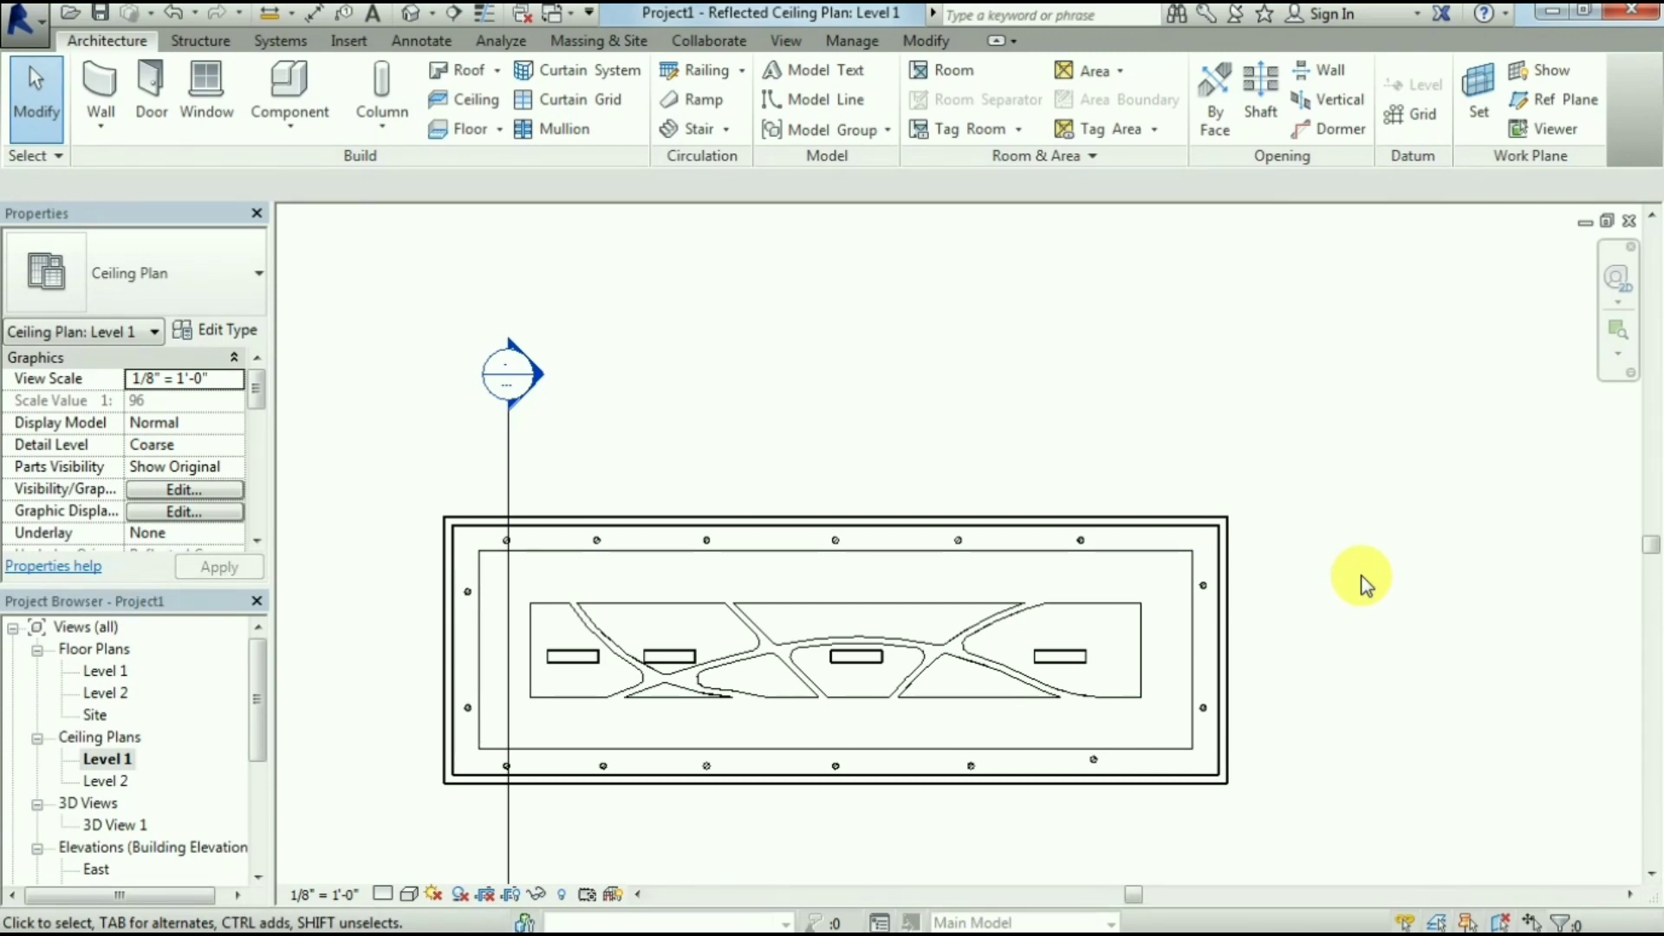
Open the structure layer material of the top wall's Generic - 8" type for editing
{"action": "left_click", "coordinate": [1015, 523]}
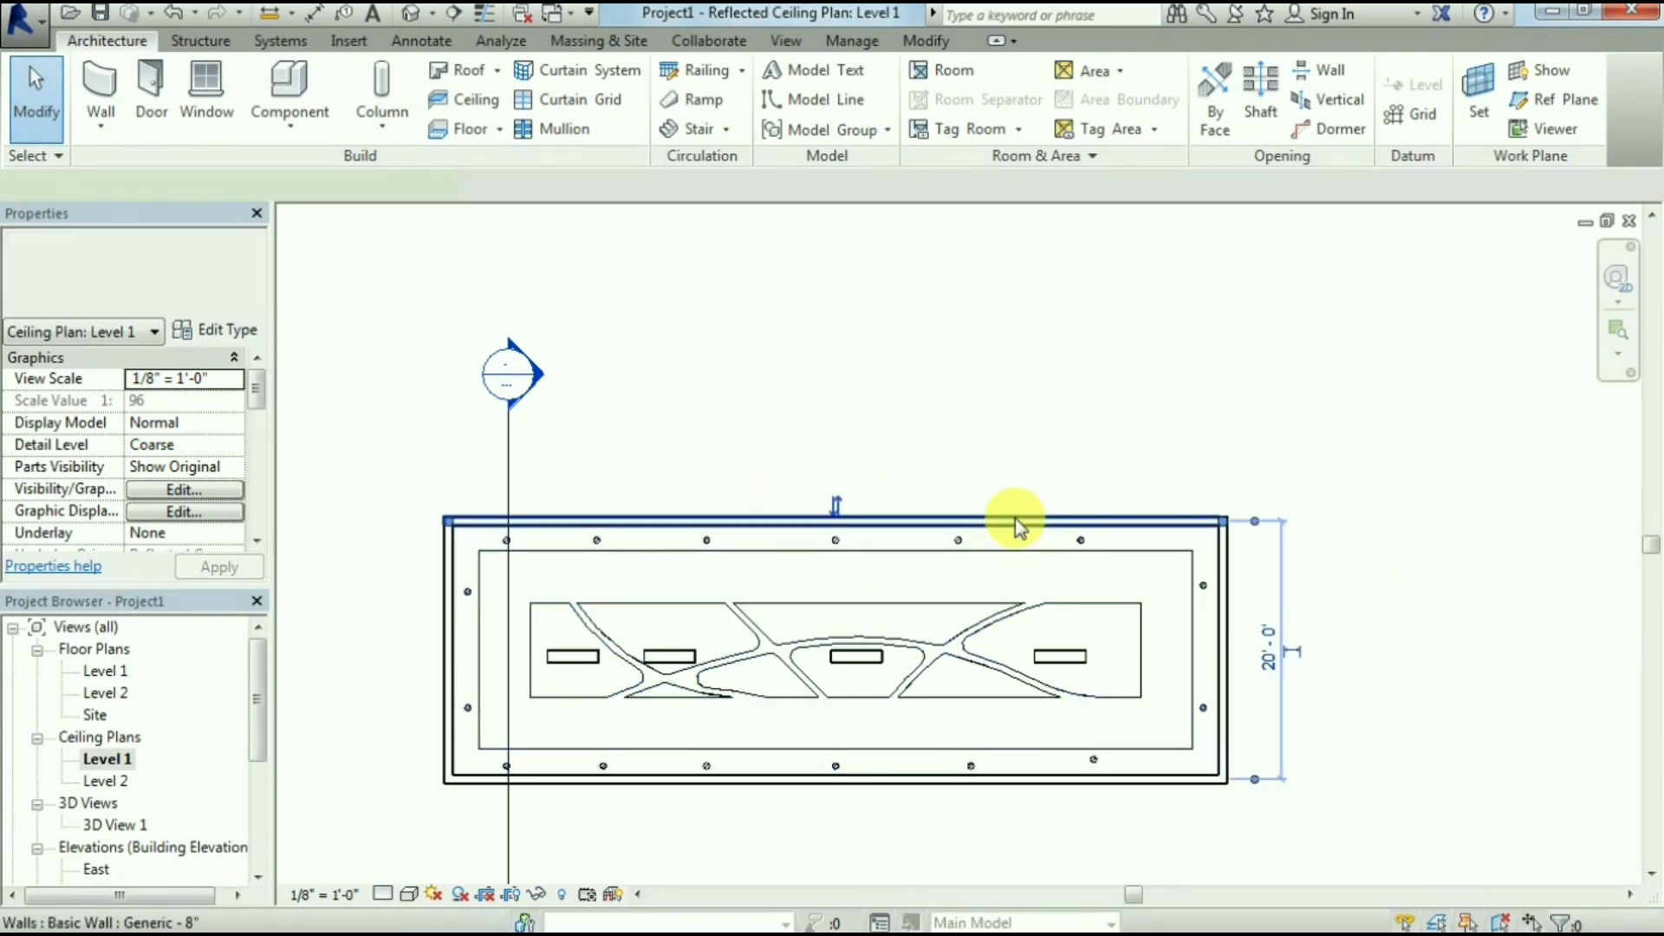
{"action": "left_click", "coordinate": [224, 331]}
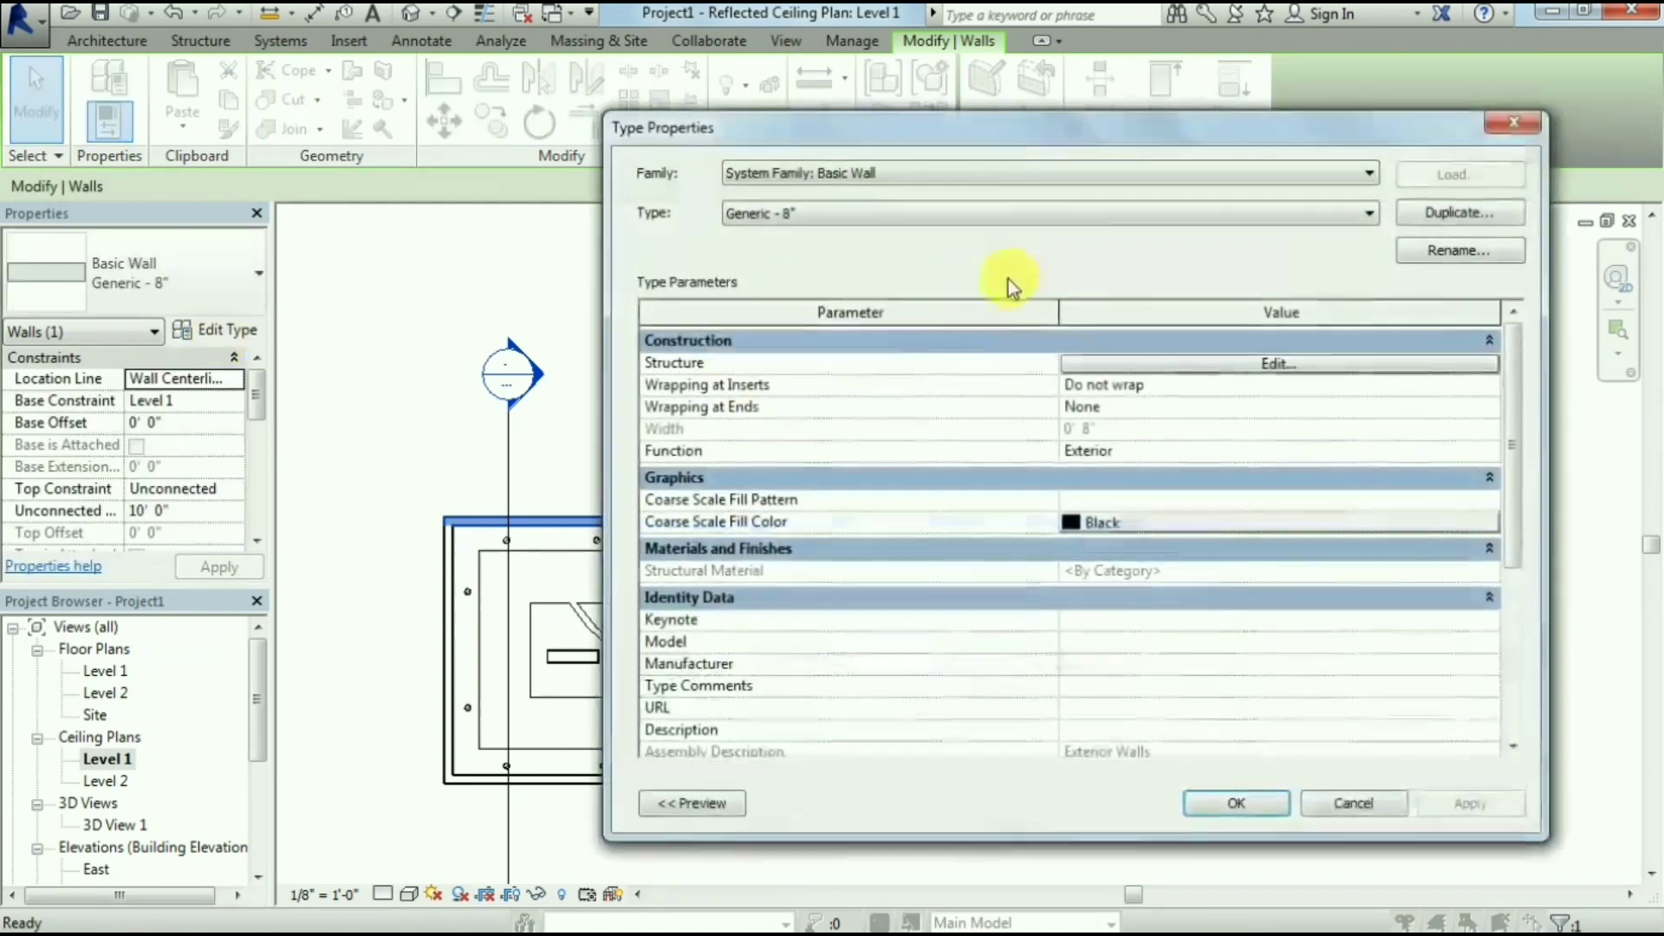
{"action": "left_click", "coordinate": [1149, 362]}
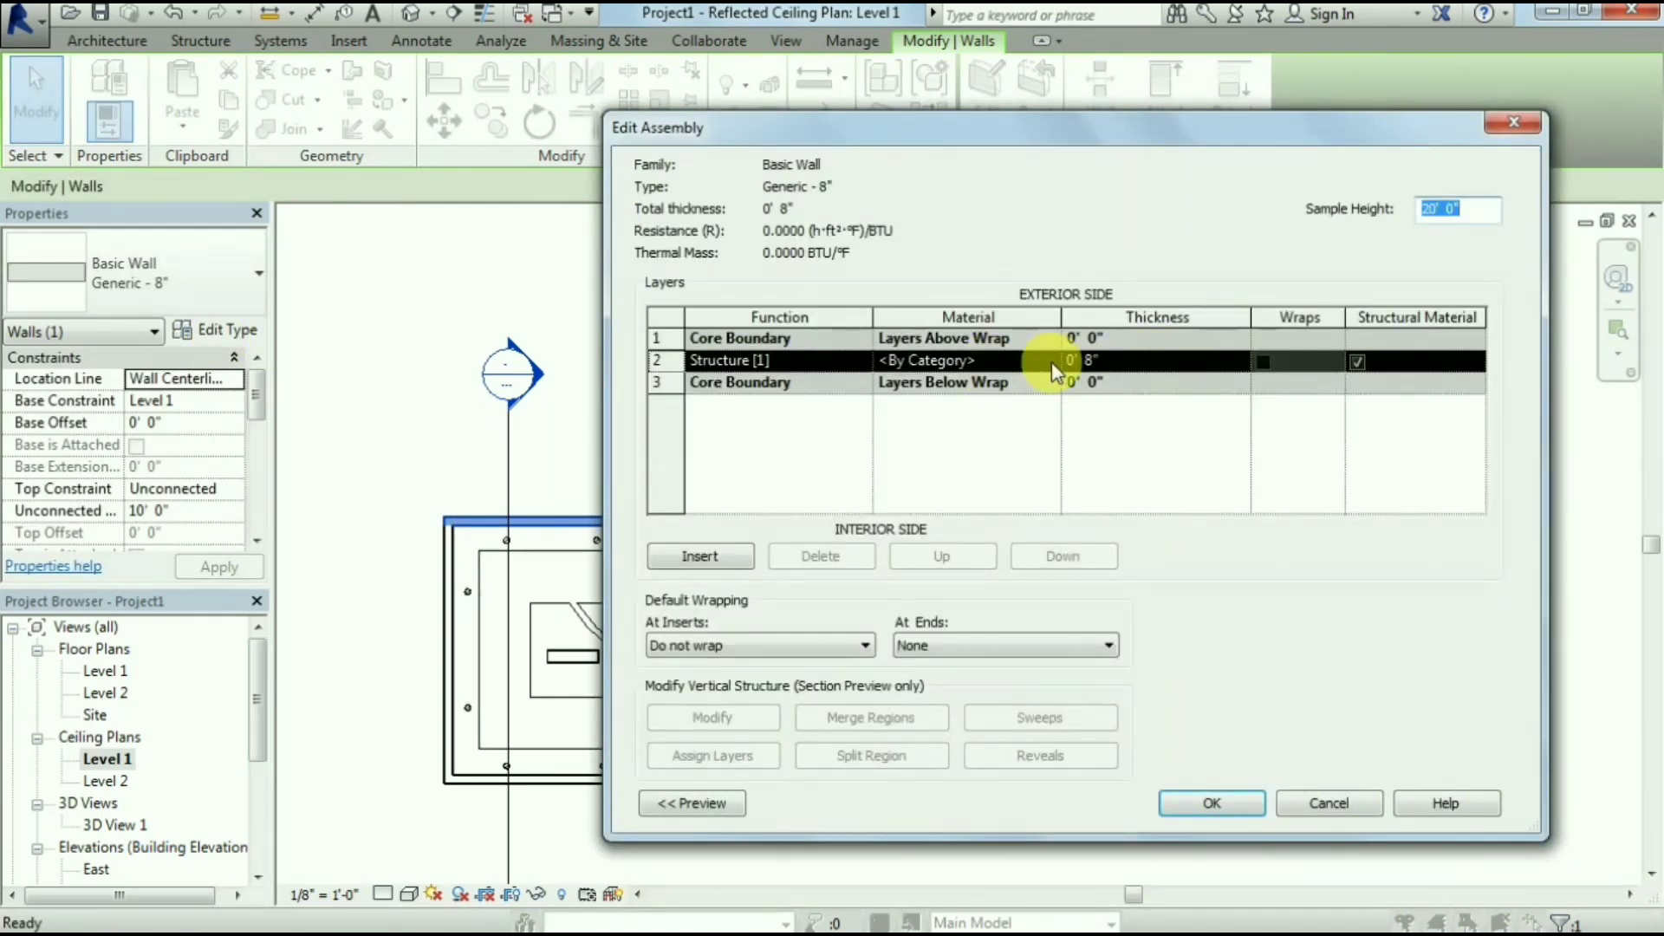
{"action": "left_click", "coordinate": [1052, 361]}
{"action": "left_click", "coordinate": [1051, 360]}
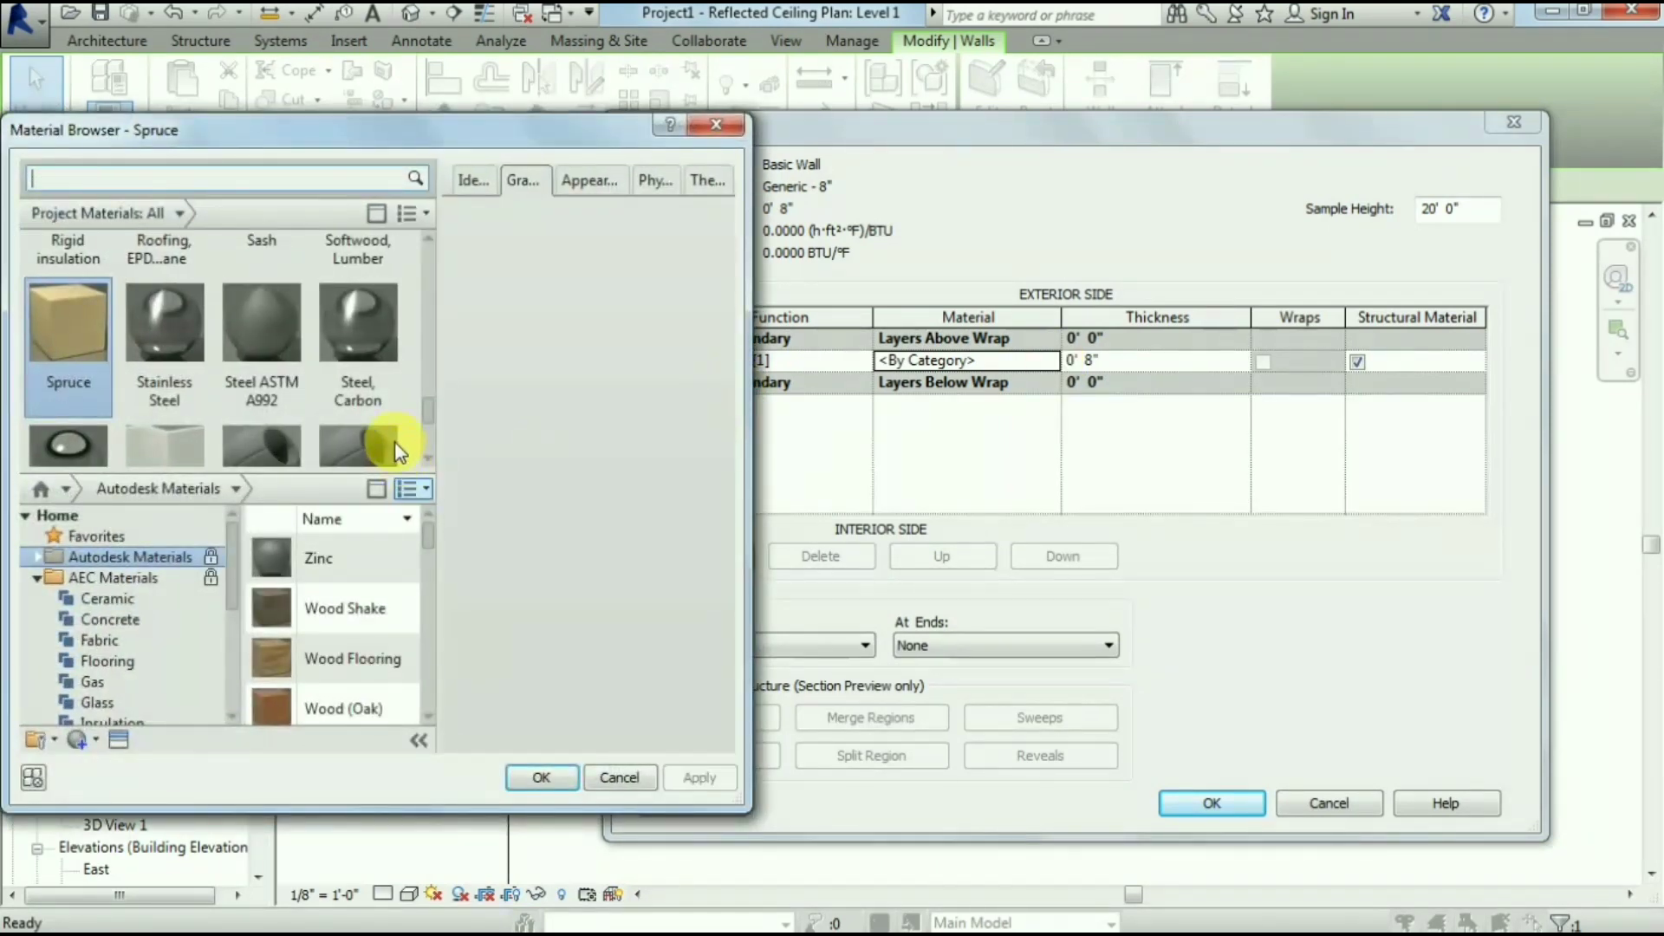
Add the gypsum material from the plaster library into the project
{"action": "left_click", "coordinate": [136, 621]}
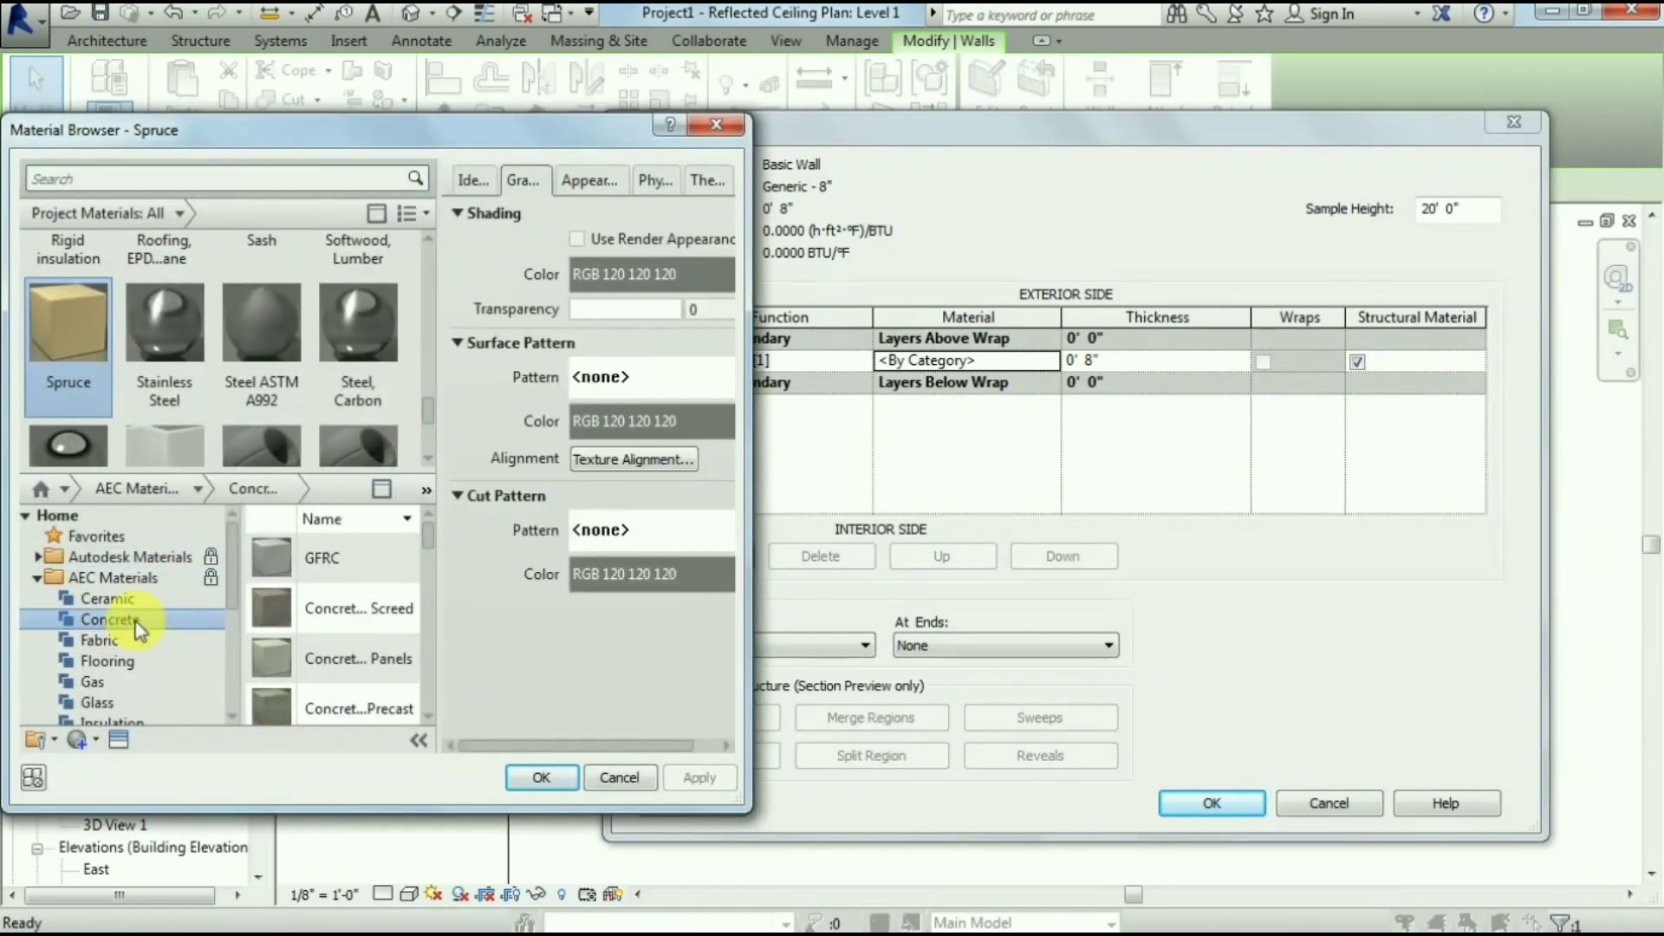
{"action": "scroll", "coordinate": [130, 624], "scroll_direction": "down", "scroll_amount": 3}
{"action": "left_click", "coordinate": [93, 639]}
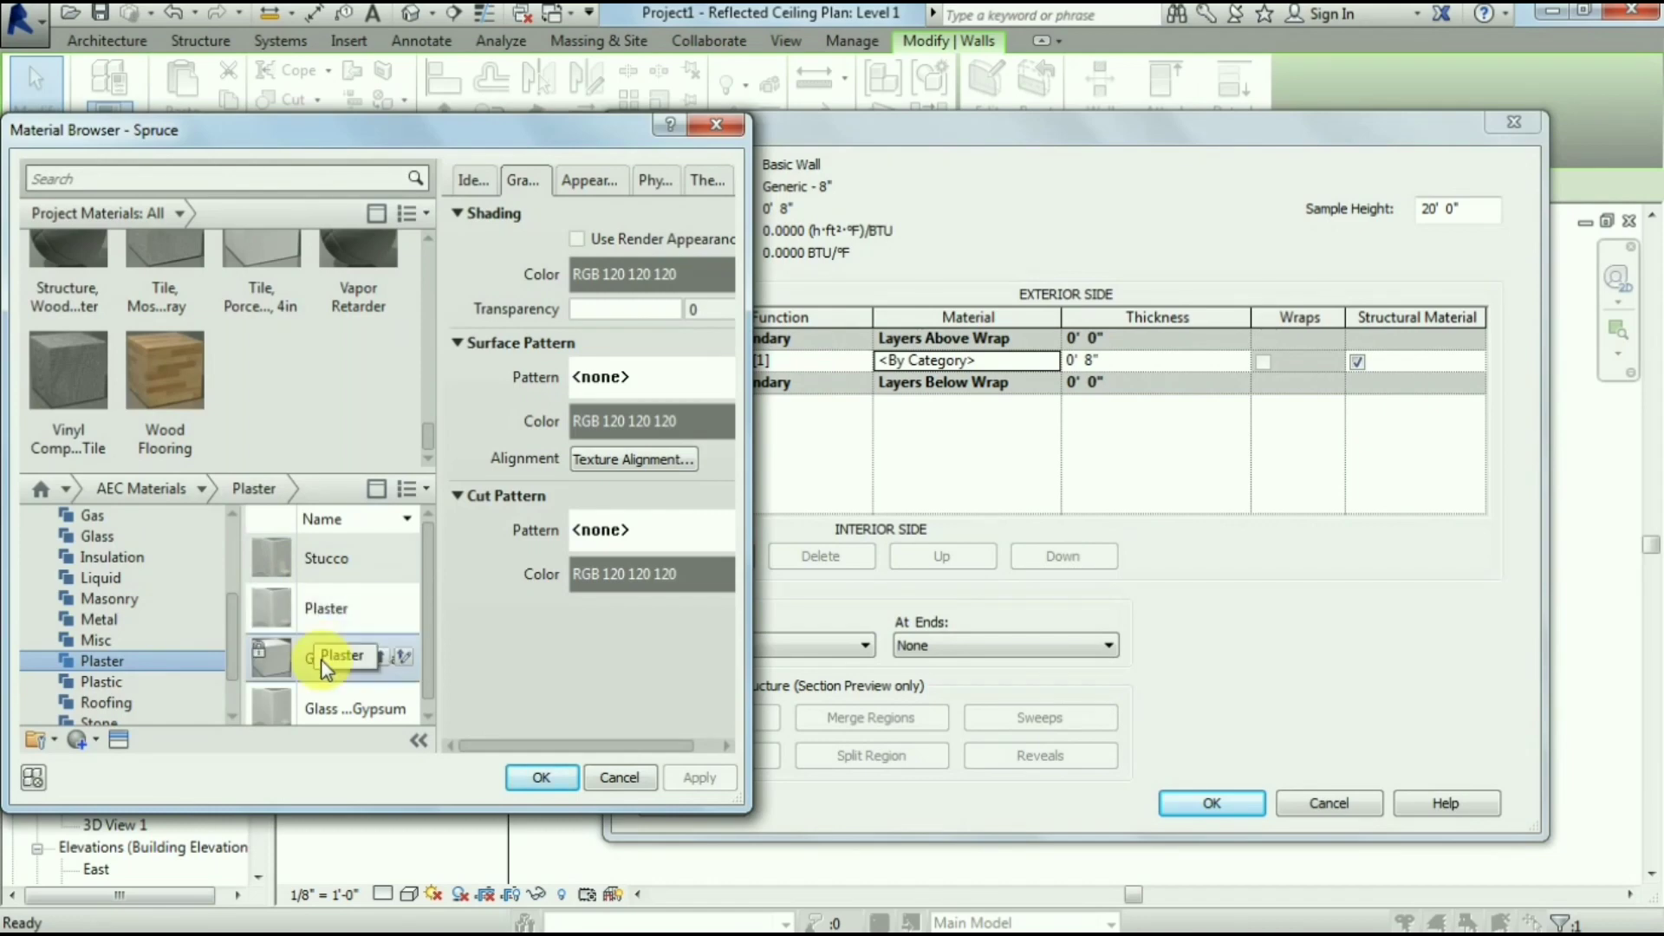
{"action": "left_click", "coordinate": [382, 657]}
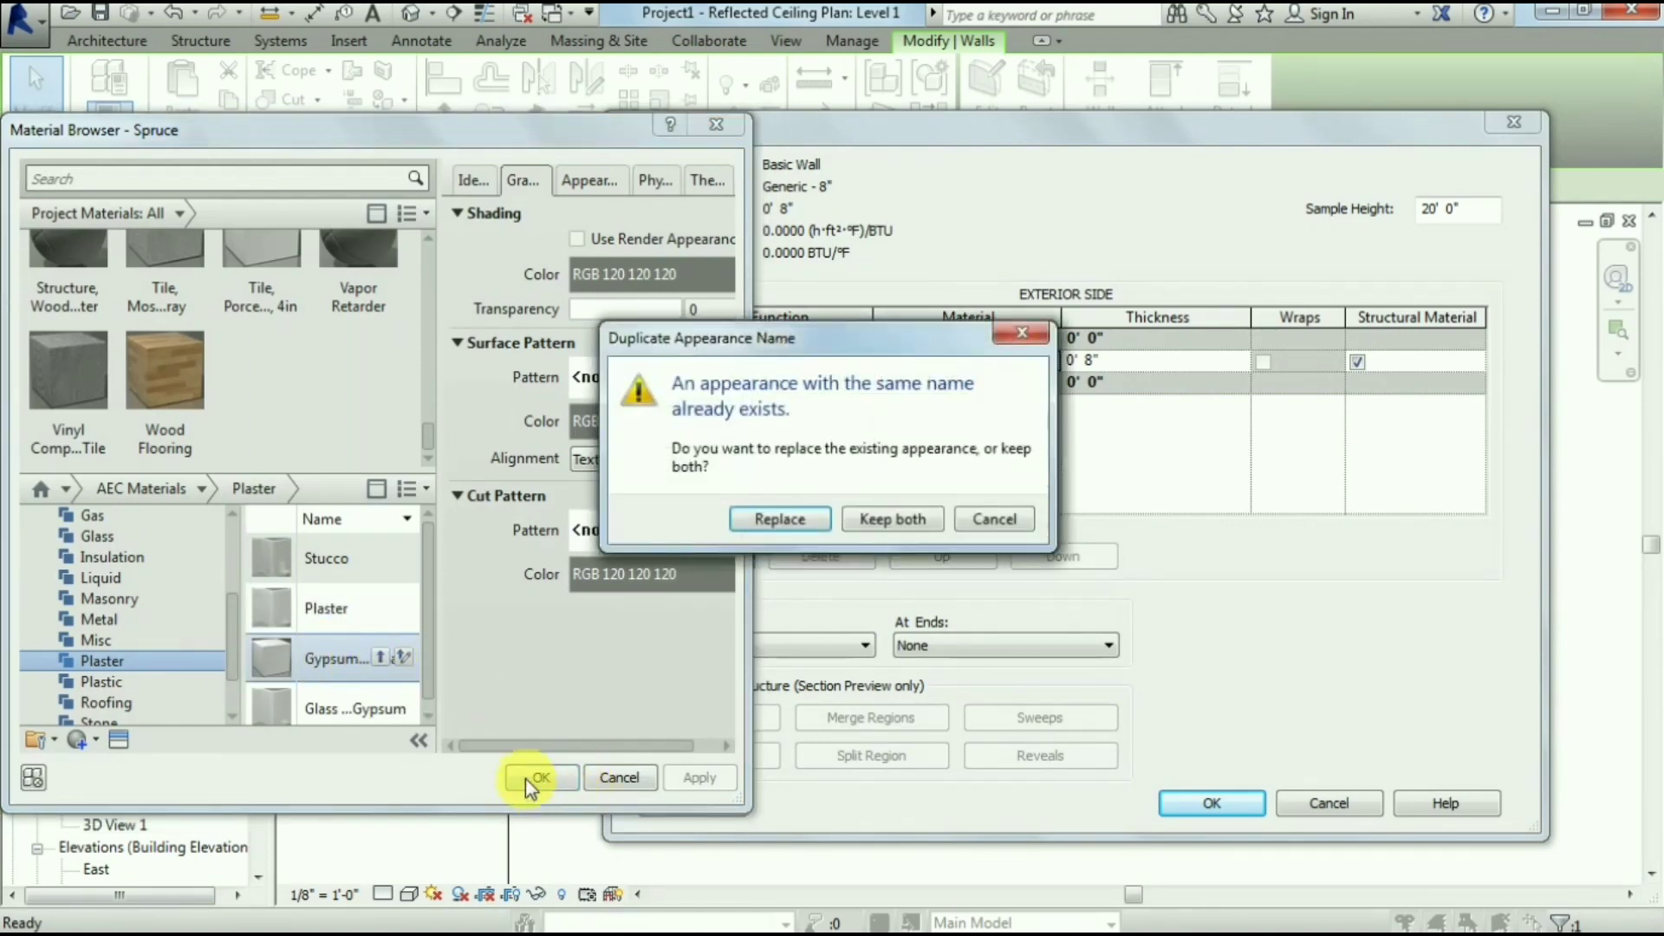
{"action": "left_click", "coordinate": [1022, 332]}
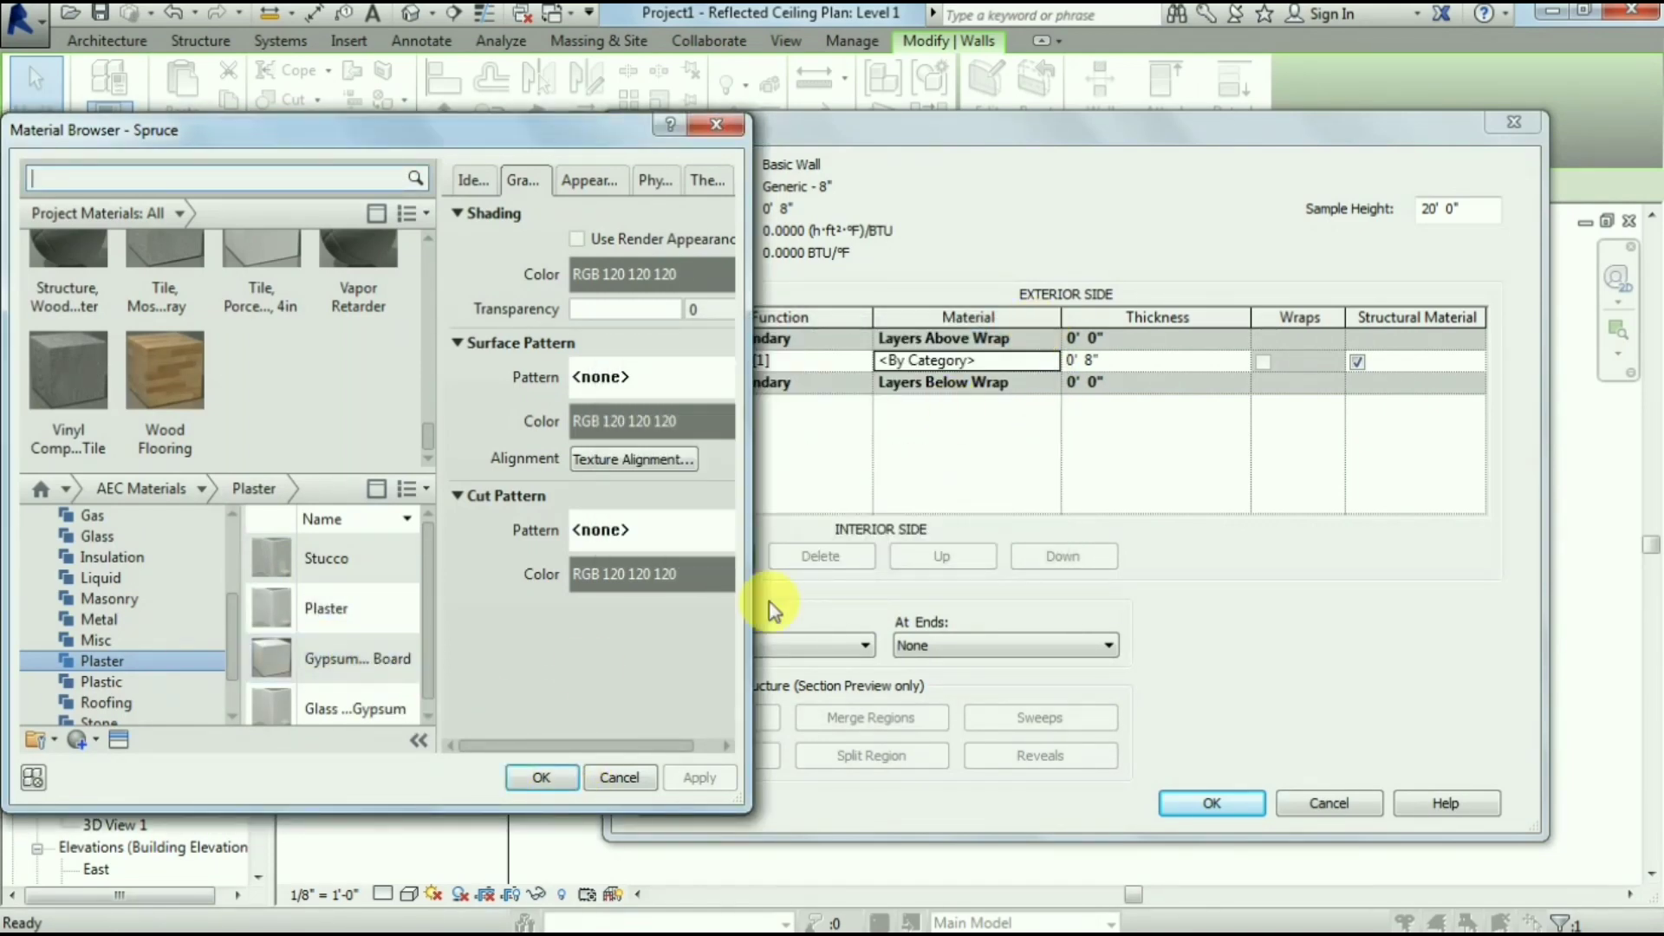
{"action": "left_click", "coordinate": [542, 777]}
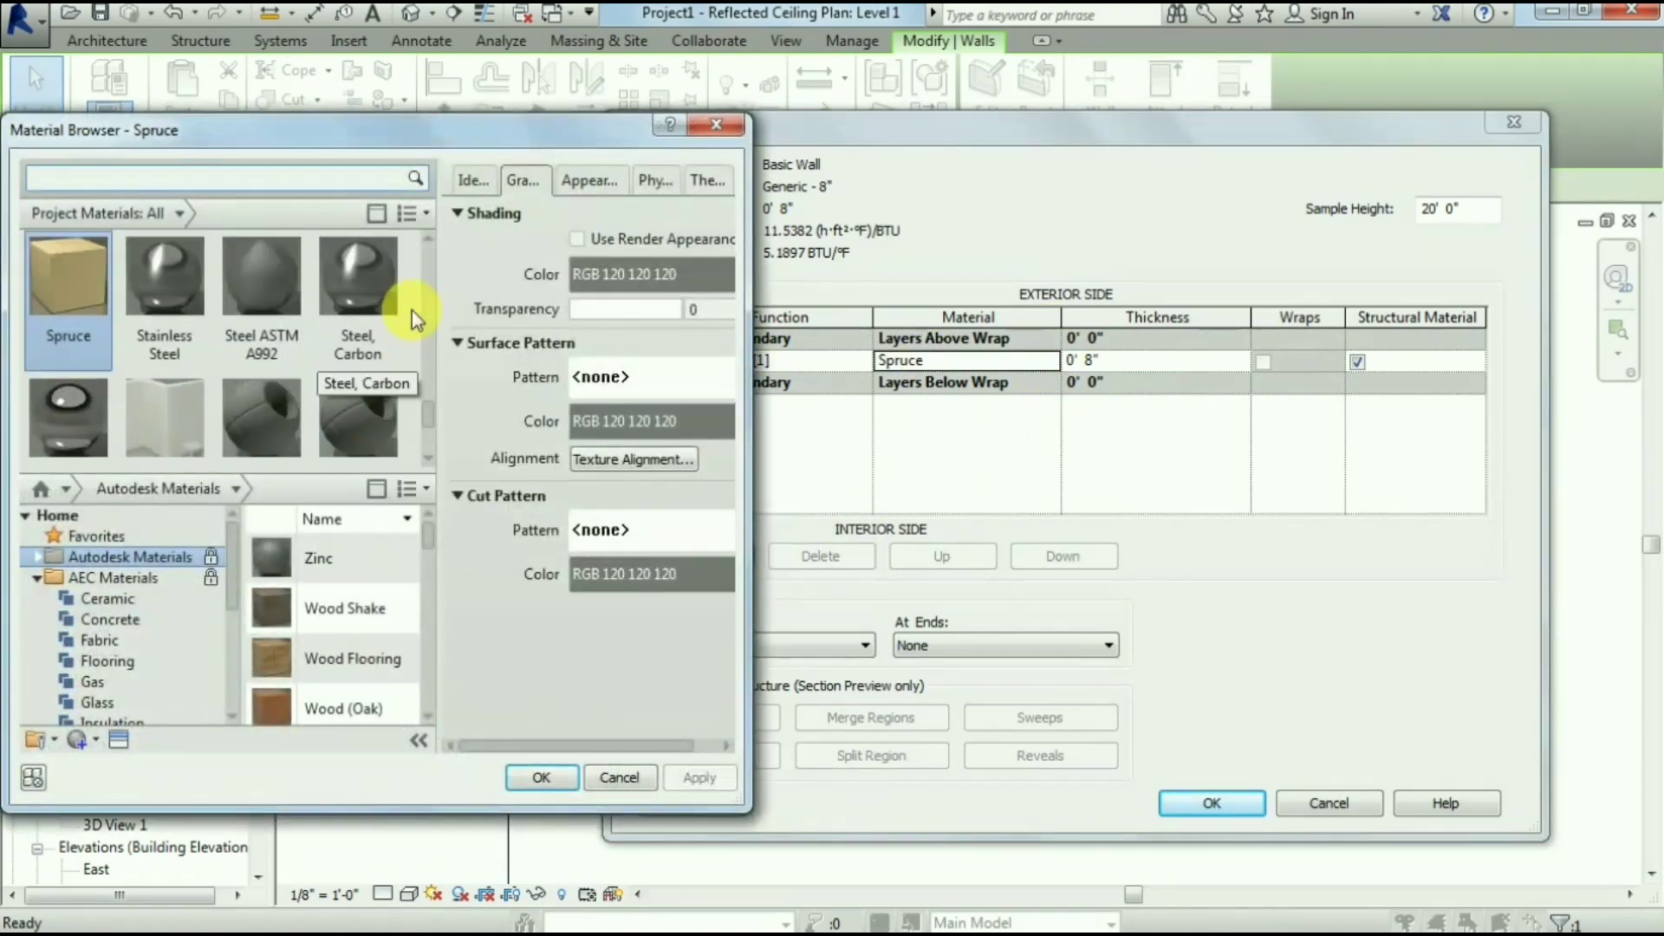
Assign Gypsum Wall Board to the structure layer and apply the wall type changes
{"action": "scroll", "coordinate": [225, 382], "scroll_direction": "down", "scroll_amount": 1}
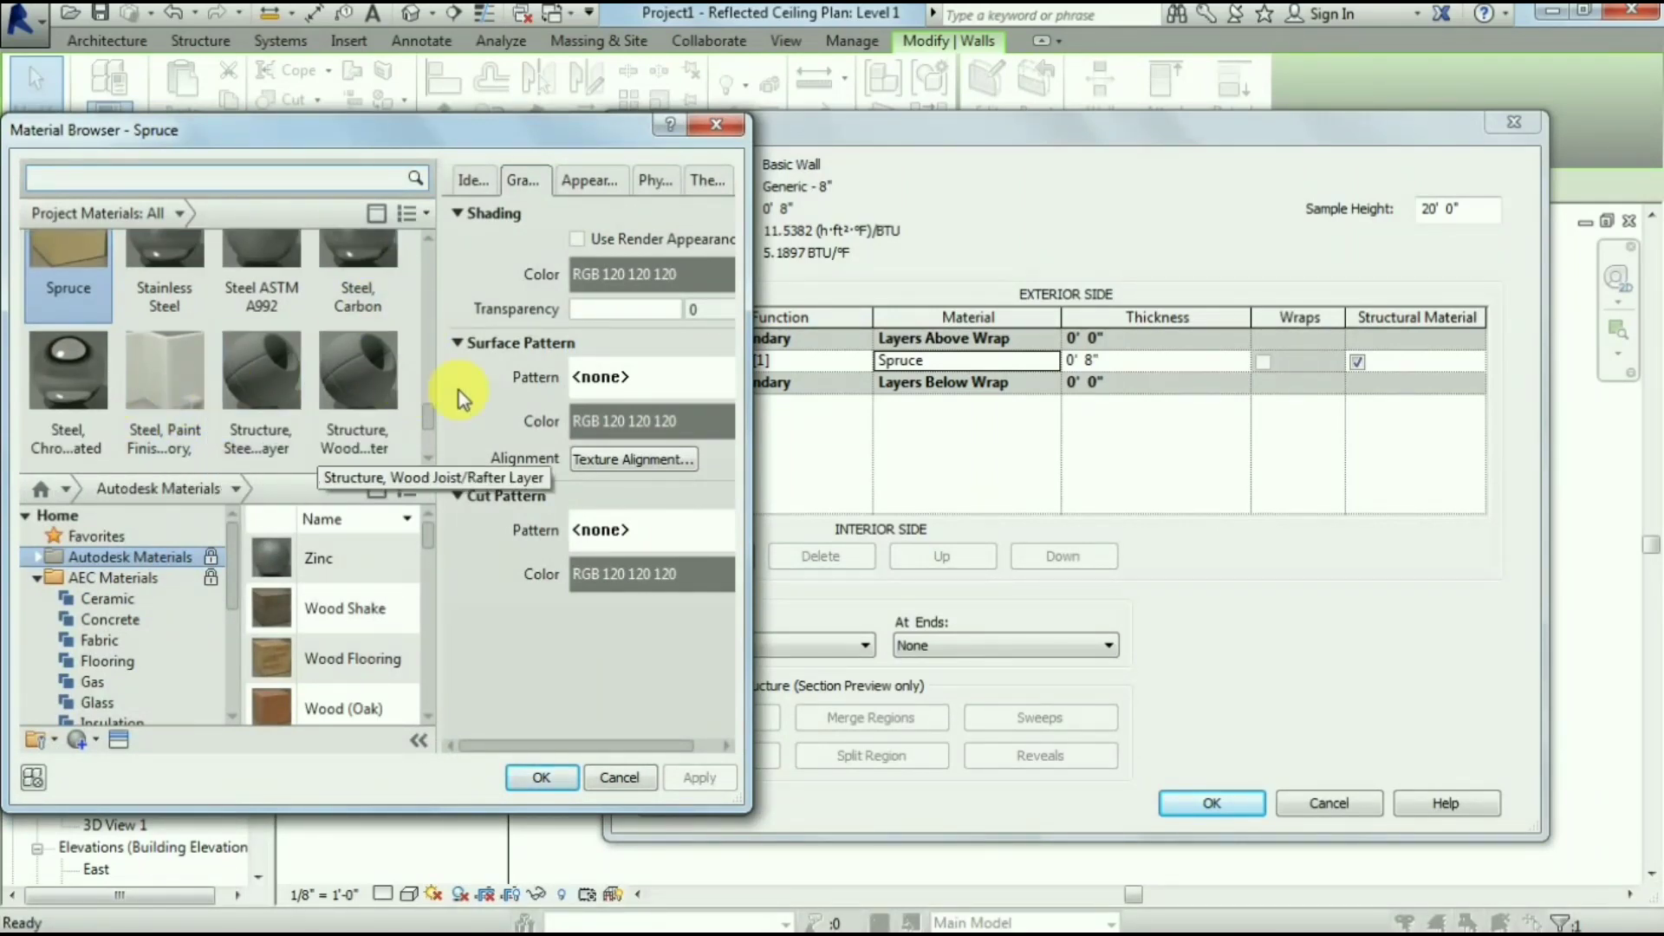
{"action": "scroll", "coordinate": [433, 347], "scroll_direction": "down", "scroll_amount": 5}
{"action": "scroll", "coordinate": [439, 342], "scroll_direction": "up", "scroll_amount": 1}
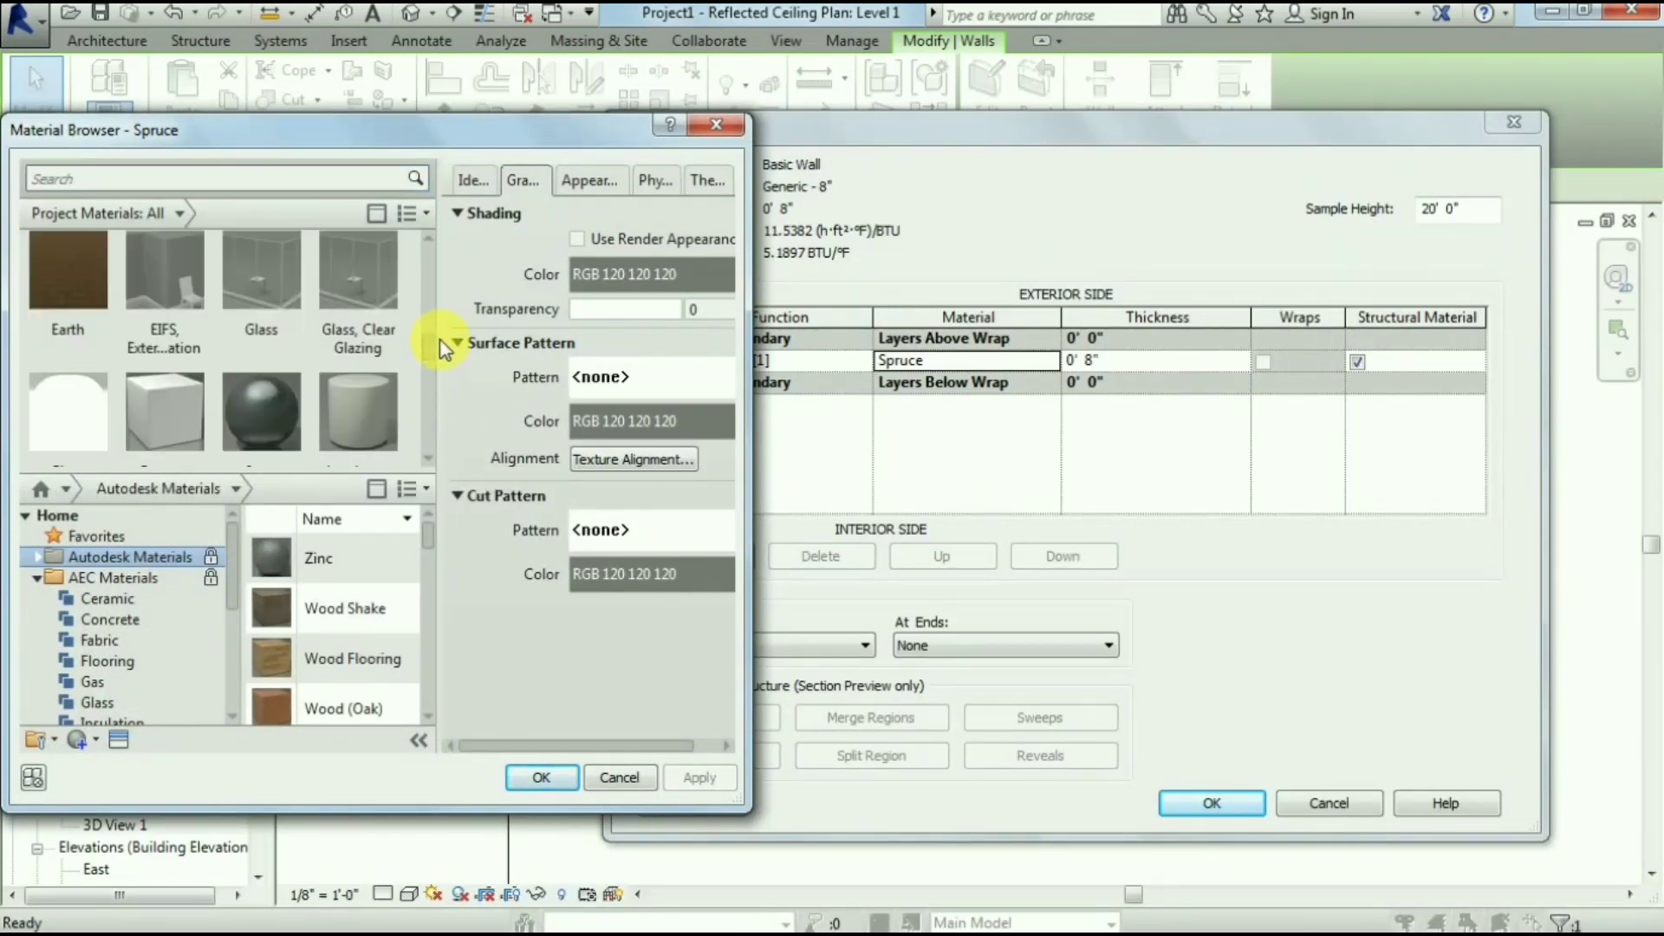
{"action": "scroll", "coordinate": [438, 342], "scroll_direction": "down", "scroll_amount": 1}
{"action": "left_click", "coordinate": [153, 260]}
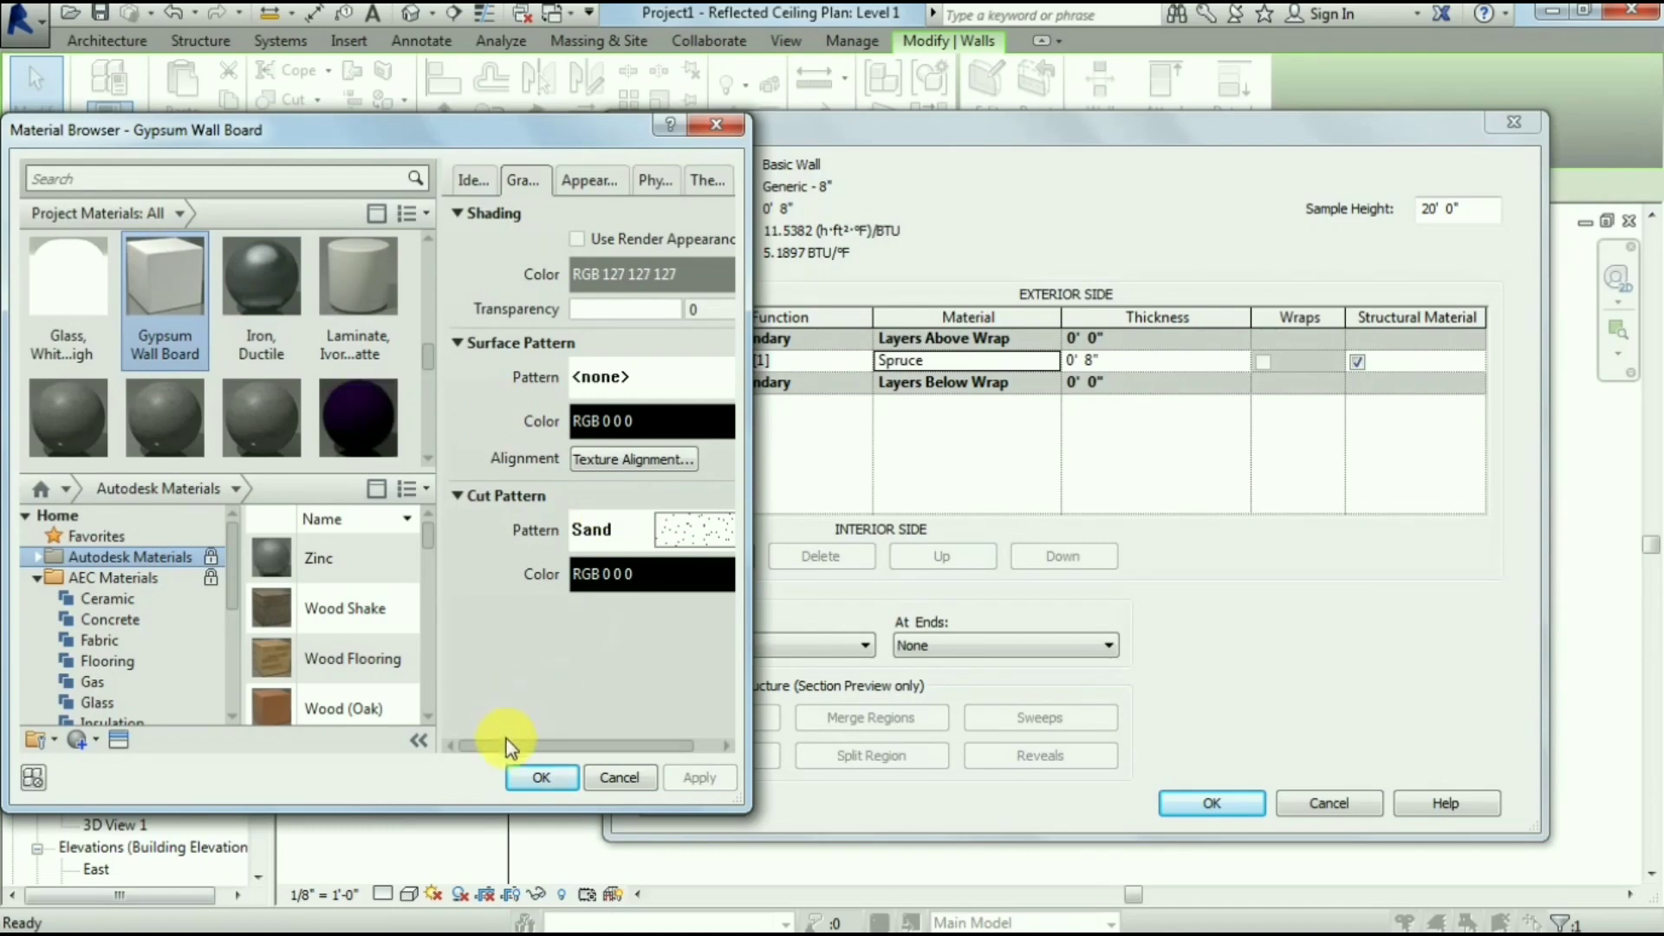
{"action": "left_click", "coordinate": [535, 778]}
{"action": "left_click", "coordinate": [1213, 802]}
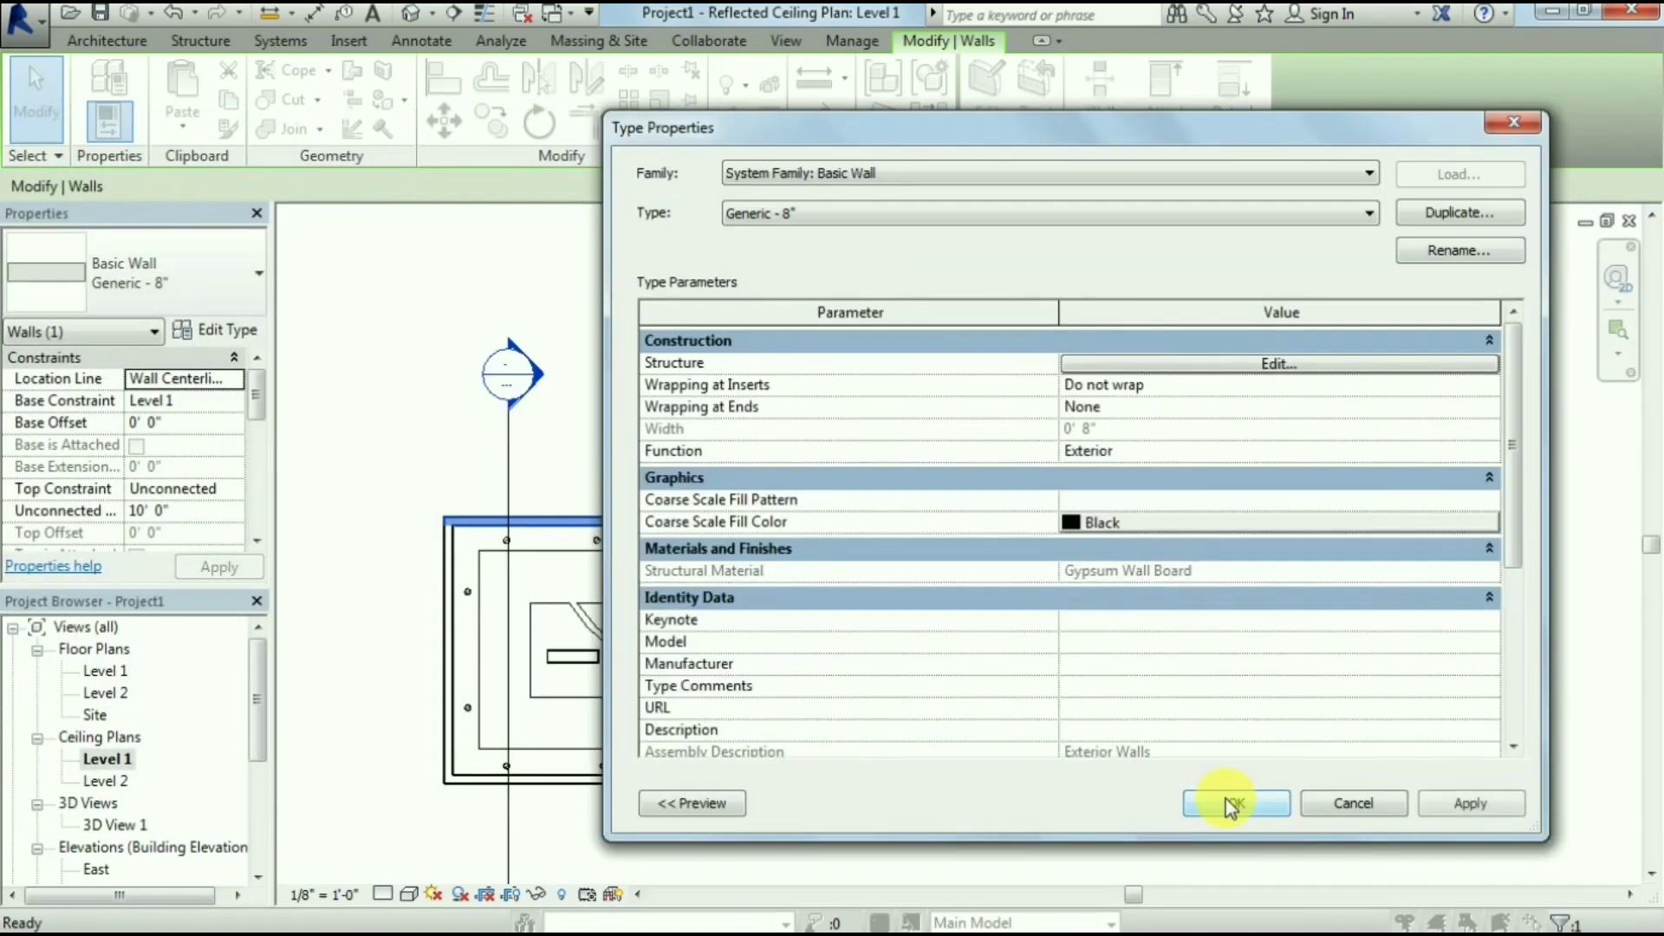
{"action": "left_click", "coordinate": [1230, 803]}
Open 3D View 1 and look around the room interior
{"action": "left_click", "coordinate": [1313, 437]}
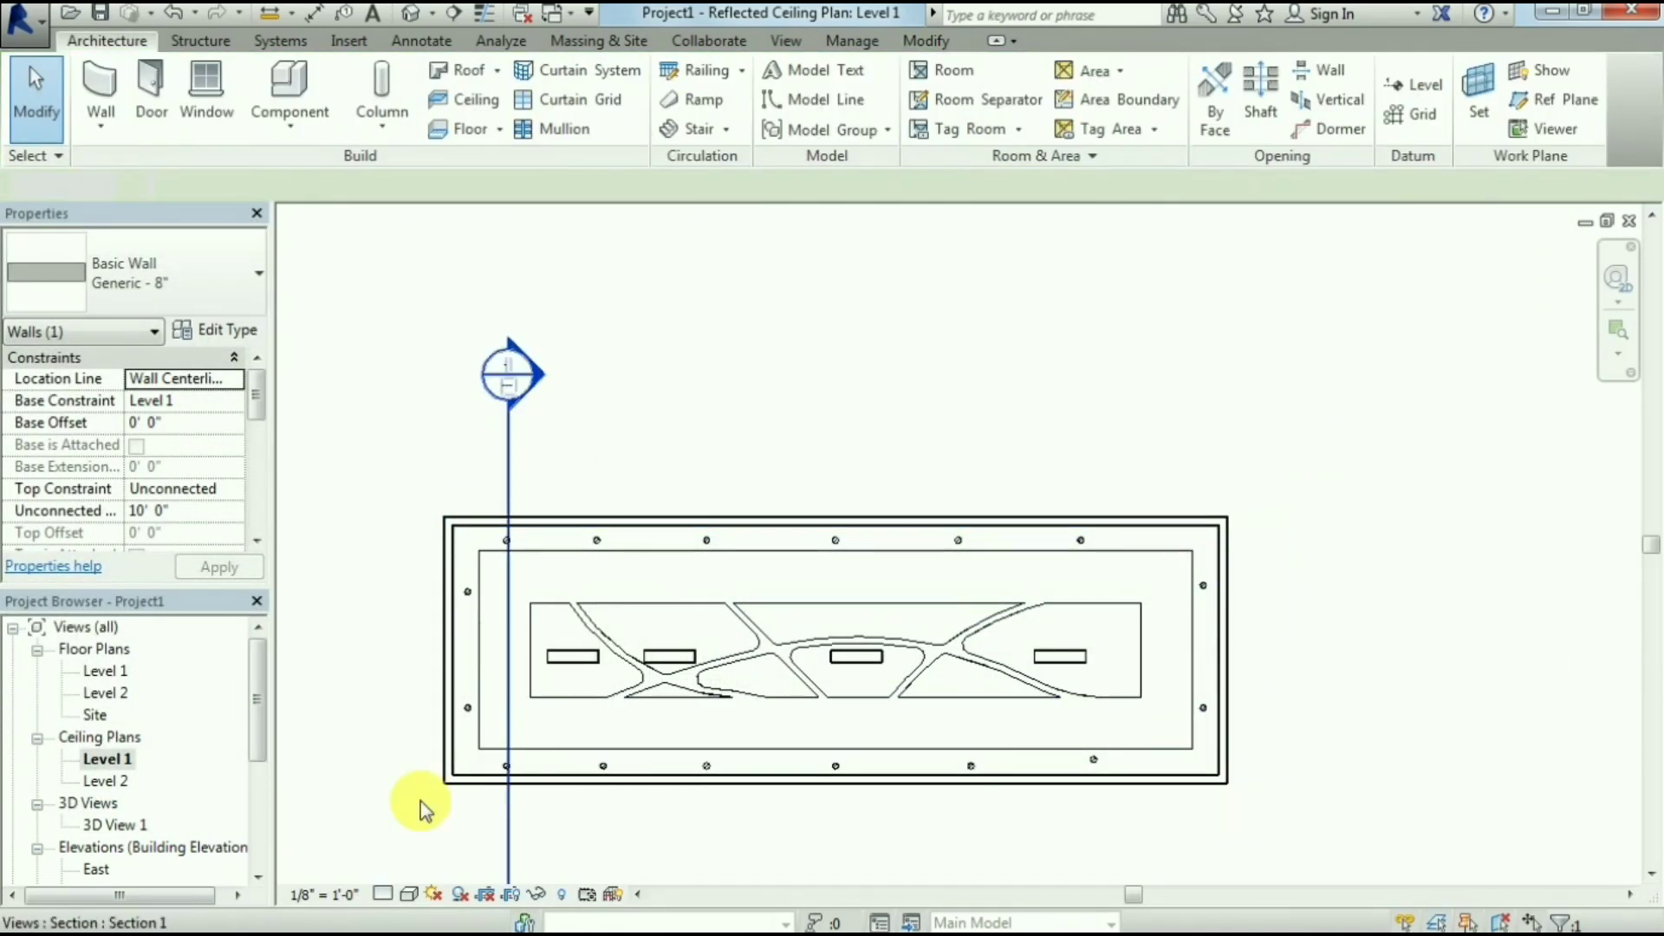
{"action": "double_click", "coordinate": [130, 825]}
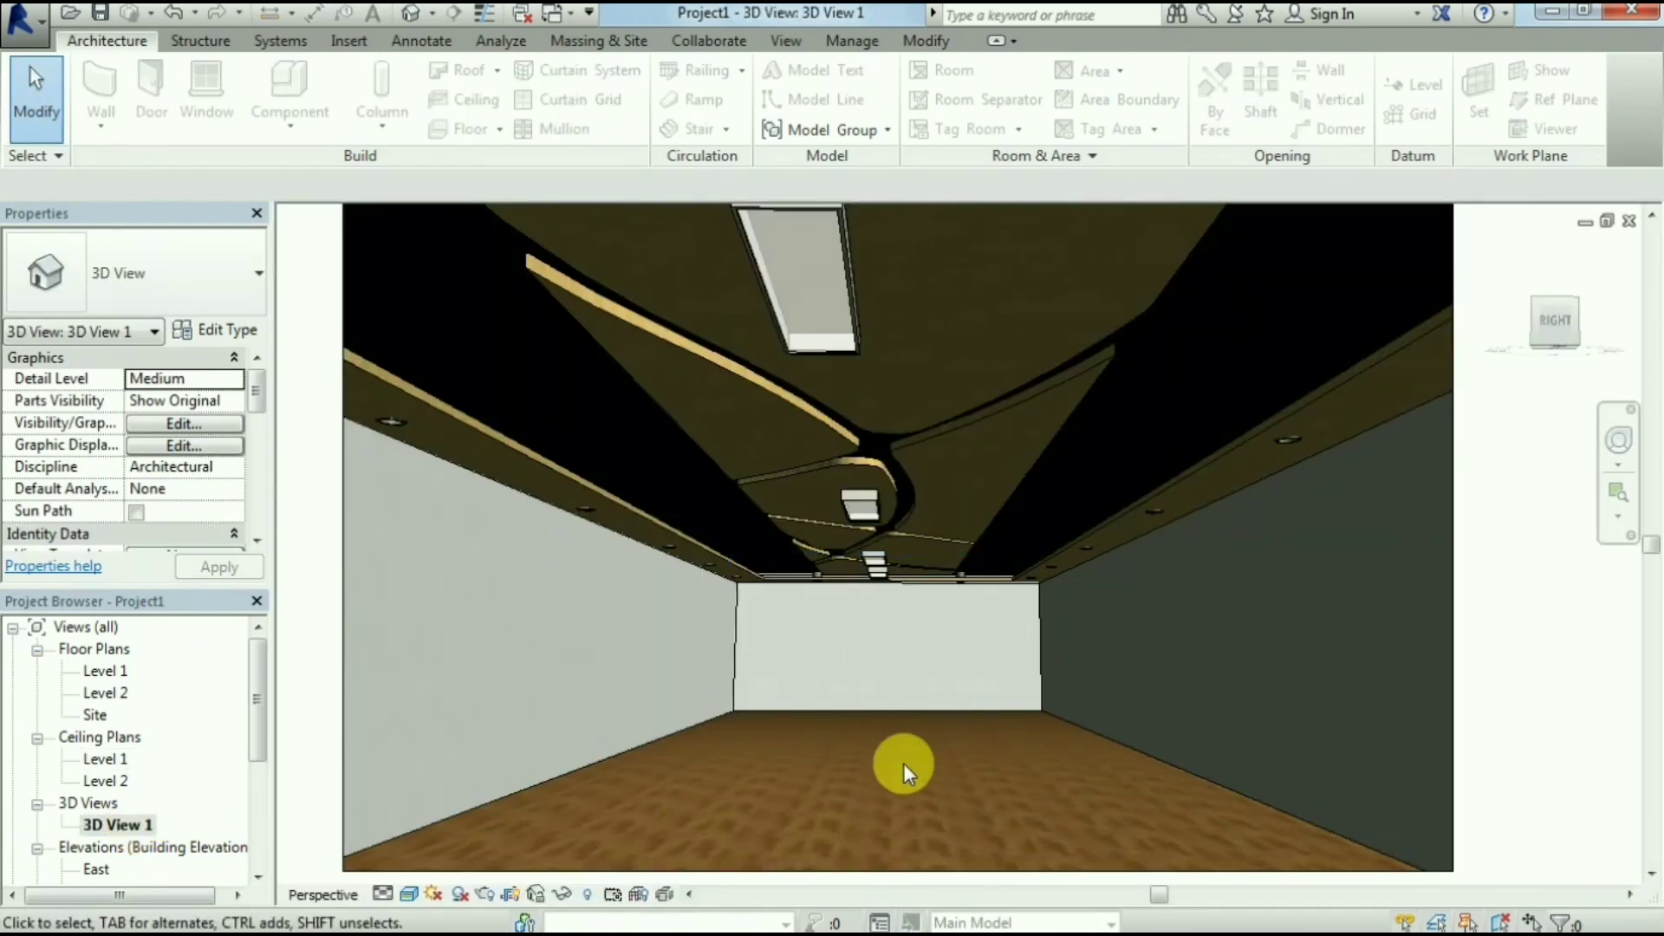
{"action": "left_click", "coordinate": [1617, 446]}
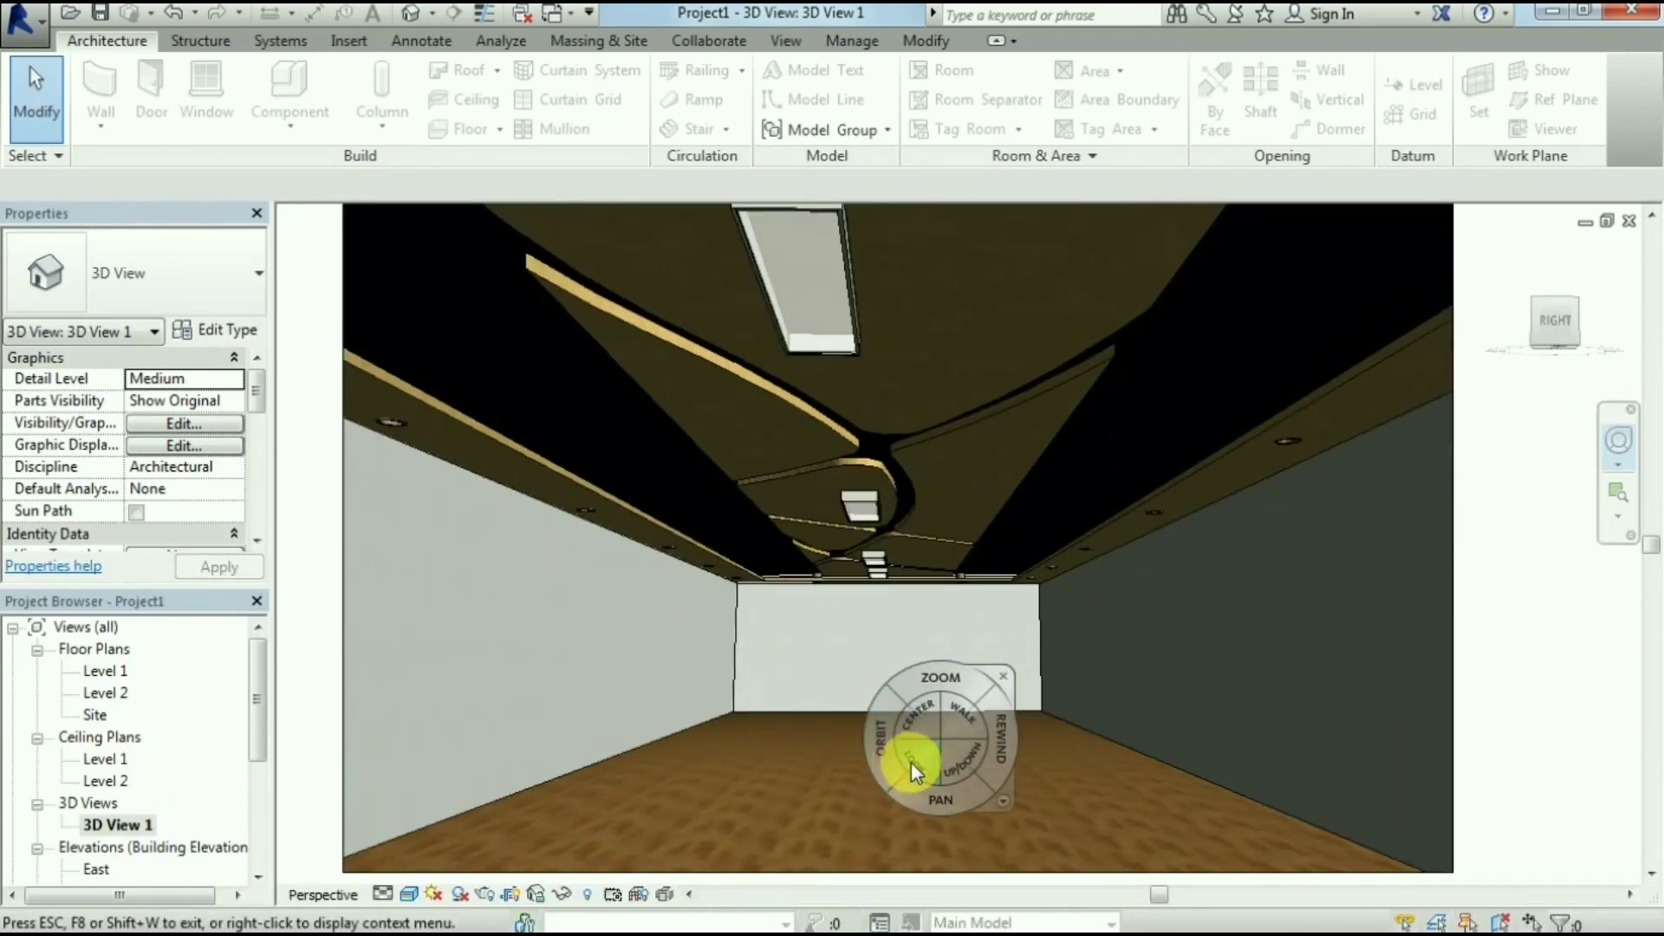
{"action": "mouse_move", "coordinate": [906, 763]}
{"action": "left_mouse_down"}
{"action": "mouse_move", "coordinate": [927, 767]}
{"action": "mouse_move", "coordinate": [892, 706]}
{"action": "mouse_move", "coordinate": [825, 689]}
{"action": "mouse_move", "coordinate": [773, 743]}
{"action": "mouse_move", "coordinate": [828, 793]}
{"action": "mouse_move", "coordinate": [880, 810]}
{"action": "mouse_move", "coordinate": [900, 743]}
{"action": "left_mouse_up"}
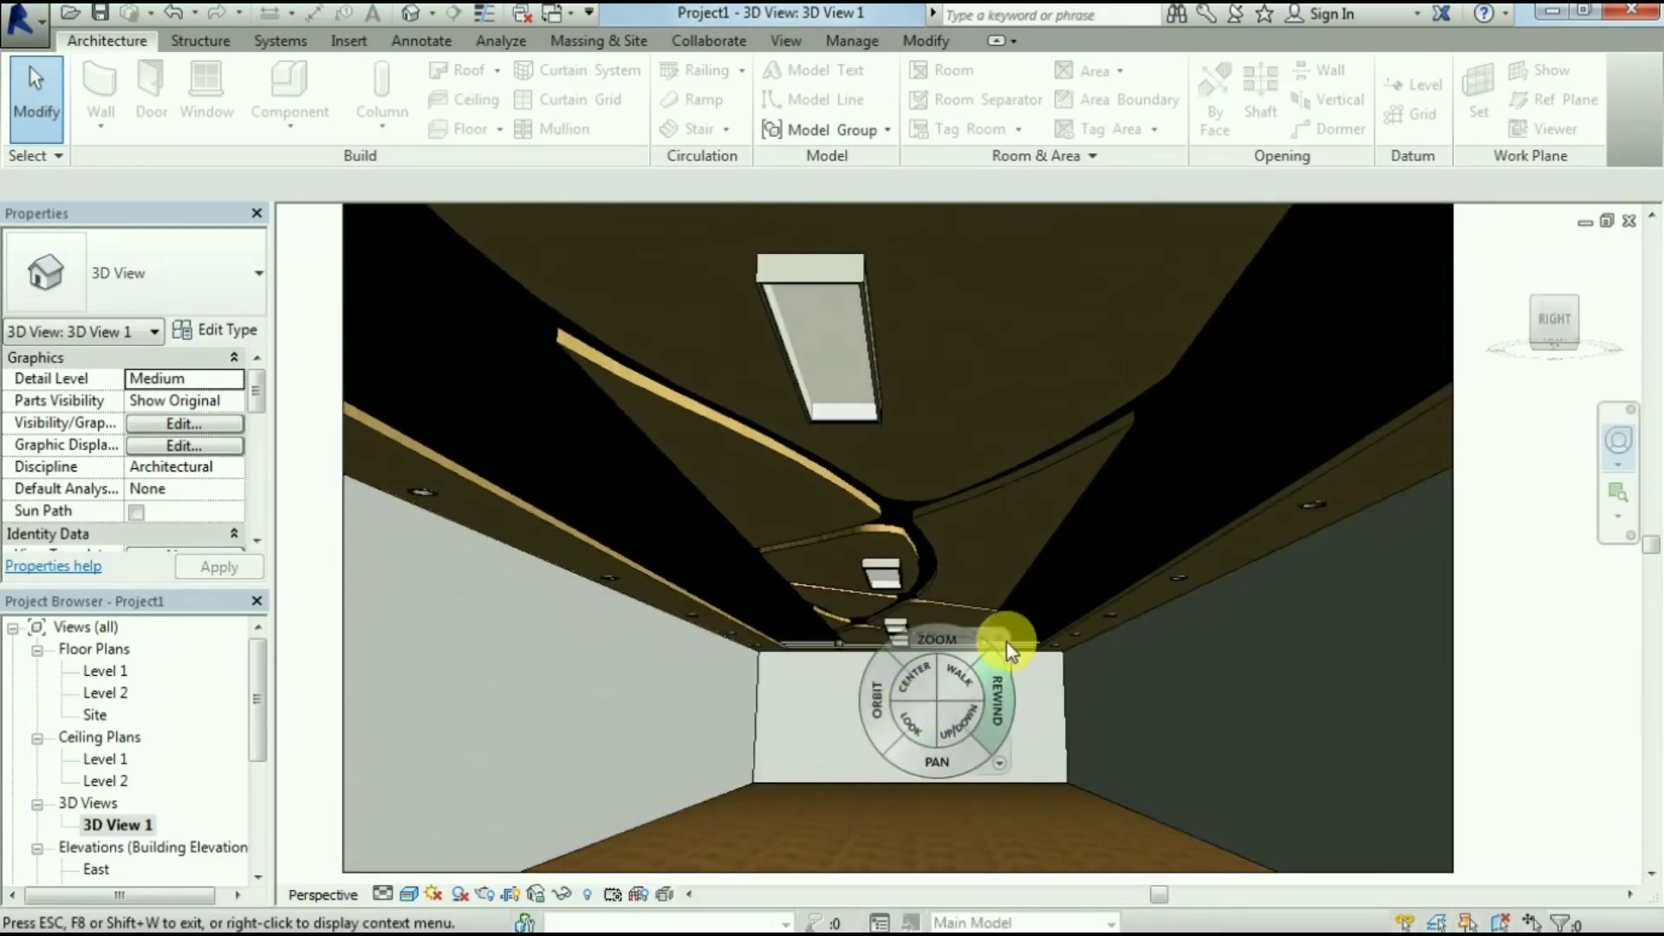
{"action": "left_click", "coordinate": [1007, 648]}
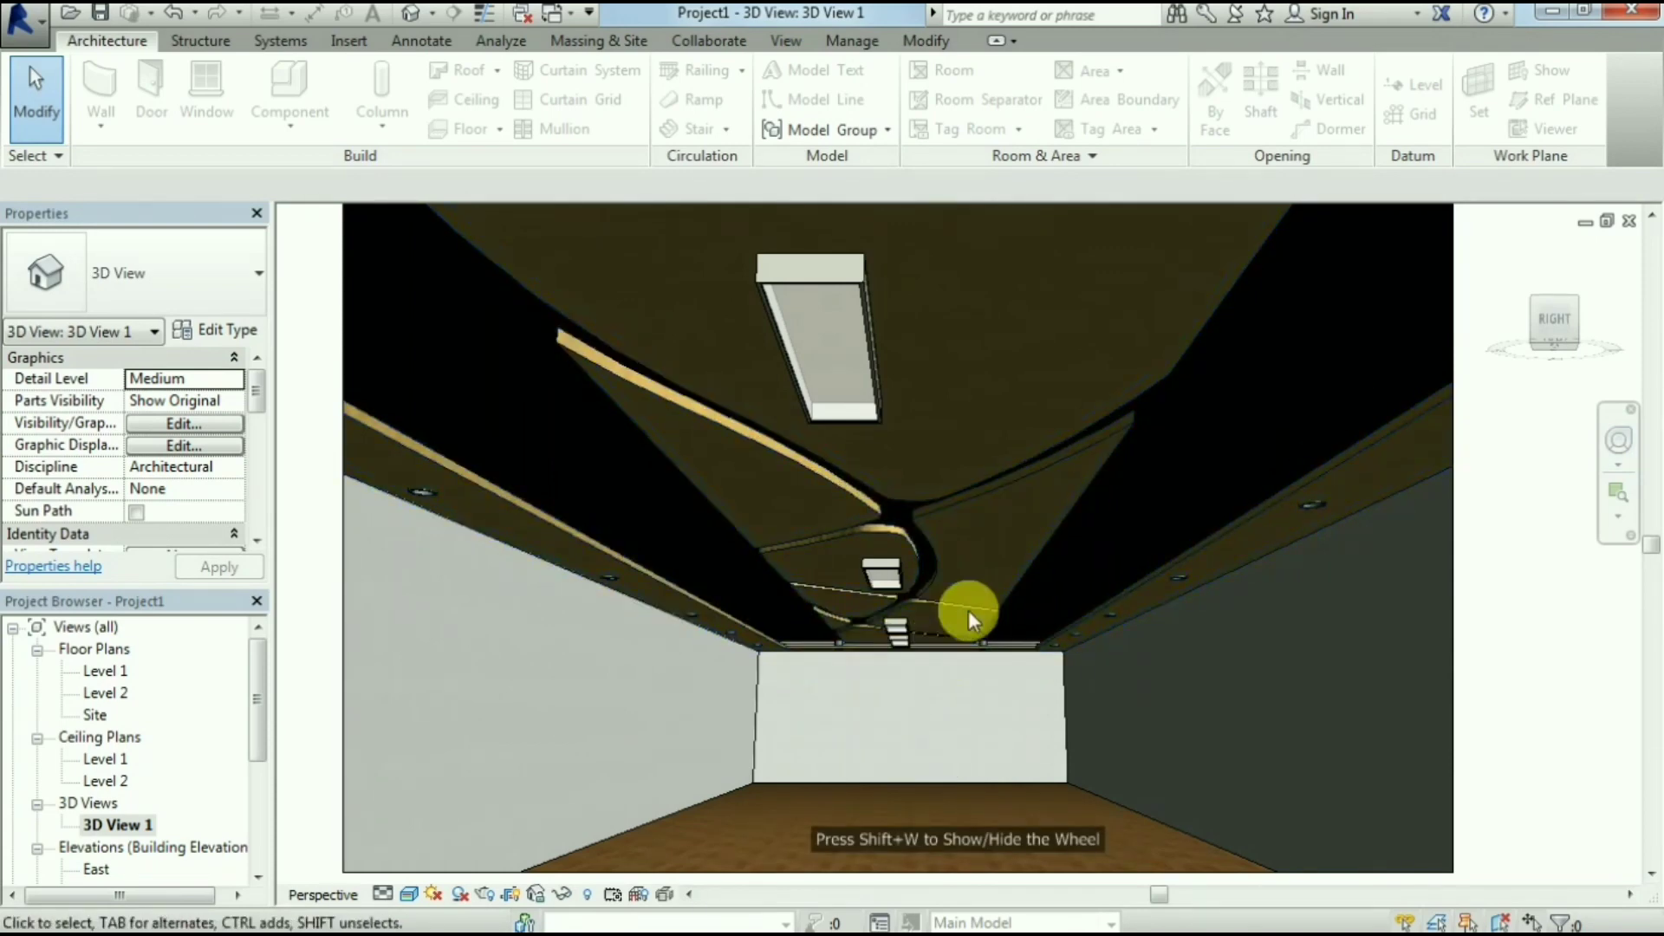
Zoom and pan so the curved false ceiling and far wall are centred
{"action": "scroll", "coordinate": [1284, 463], "scroll_direction": "down", "scroll_amount": 1}
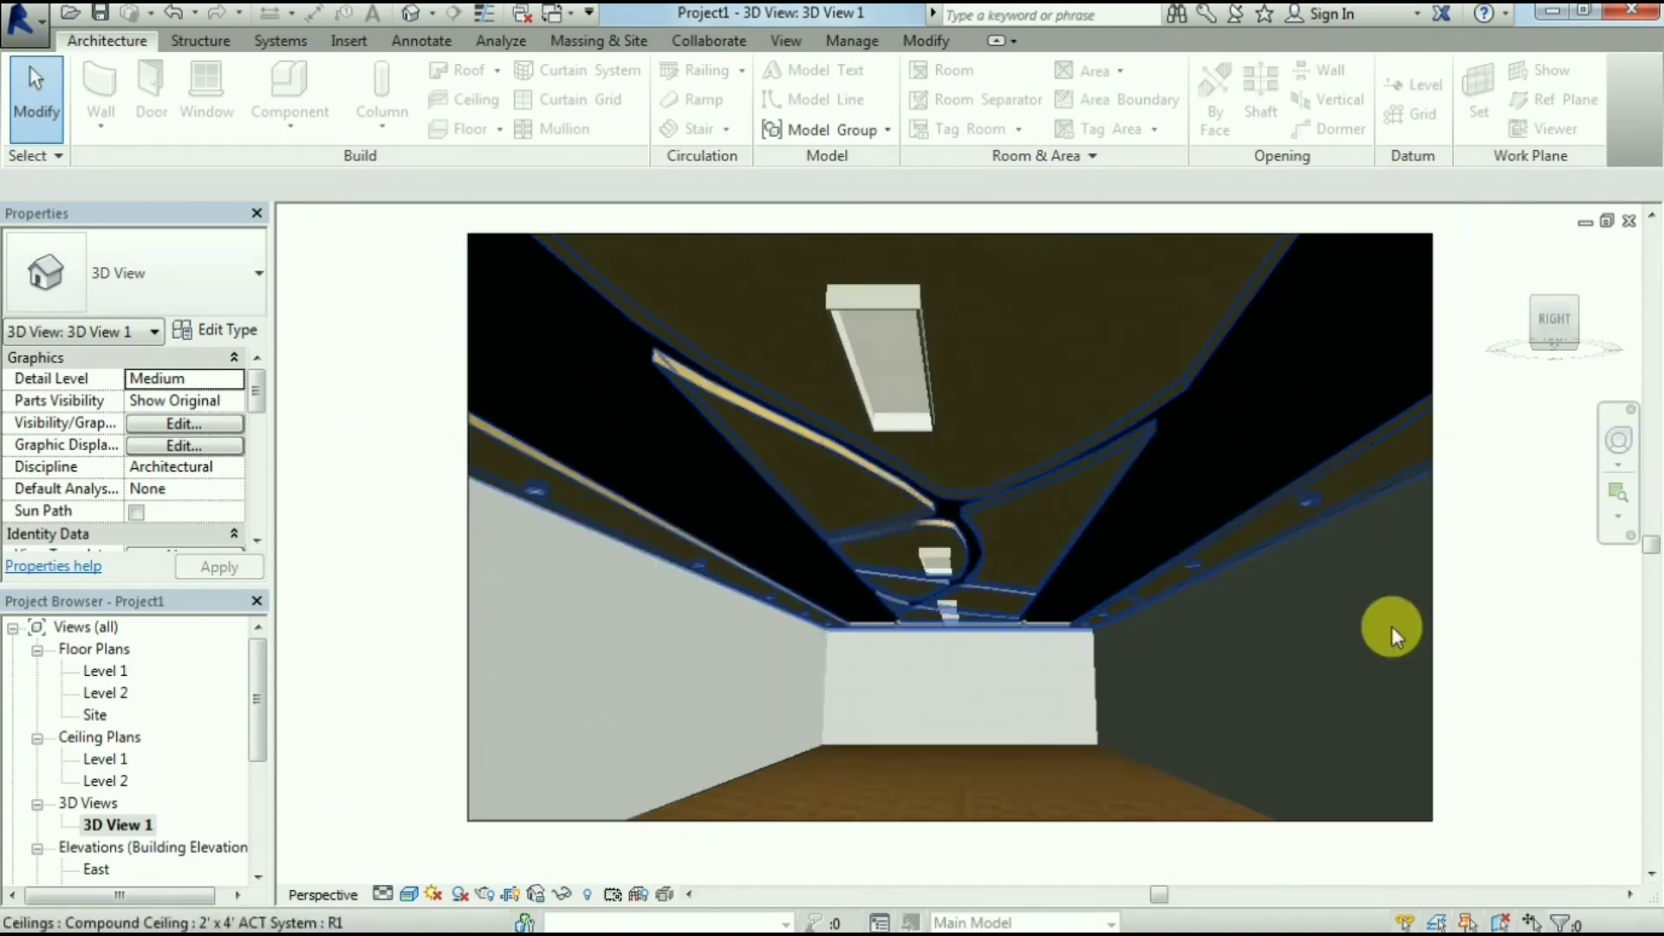
{"action": "scroll", "coordinate": [1465, 616], "scroll_direction": "up", "scroll_amount": 1}
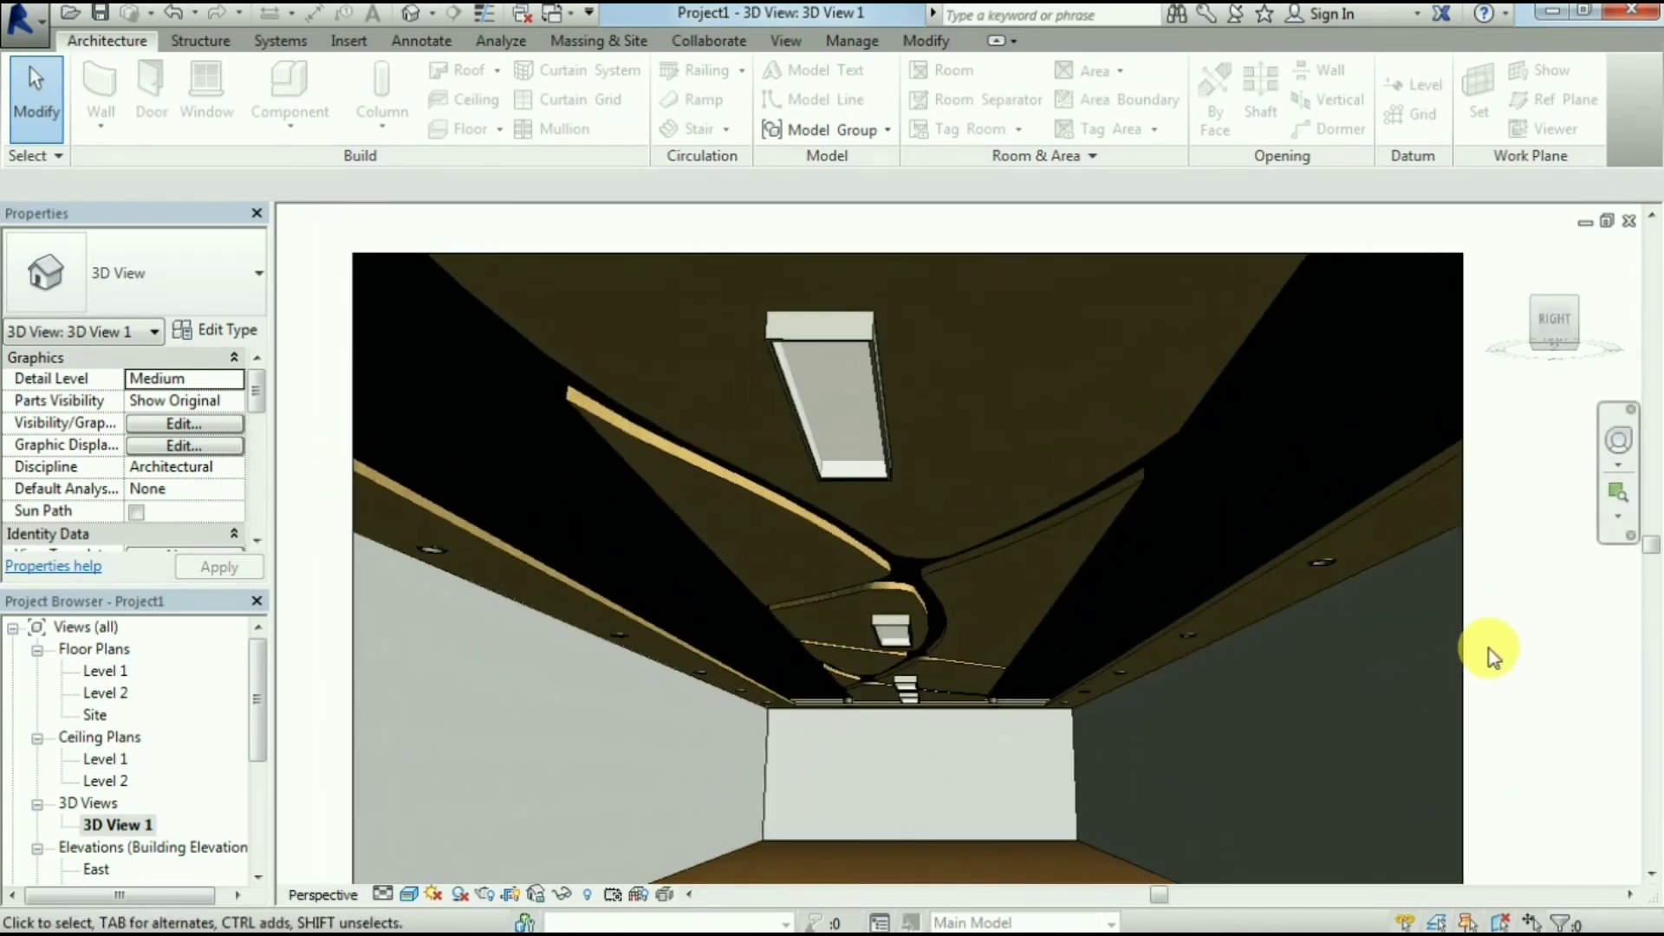
{"action": "scroll", "coordinate": [1494, 626], "scroll_direction": "down", "scroll_amount": 1}
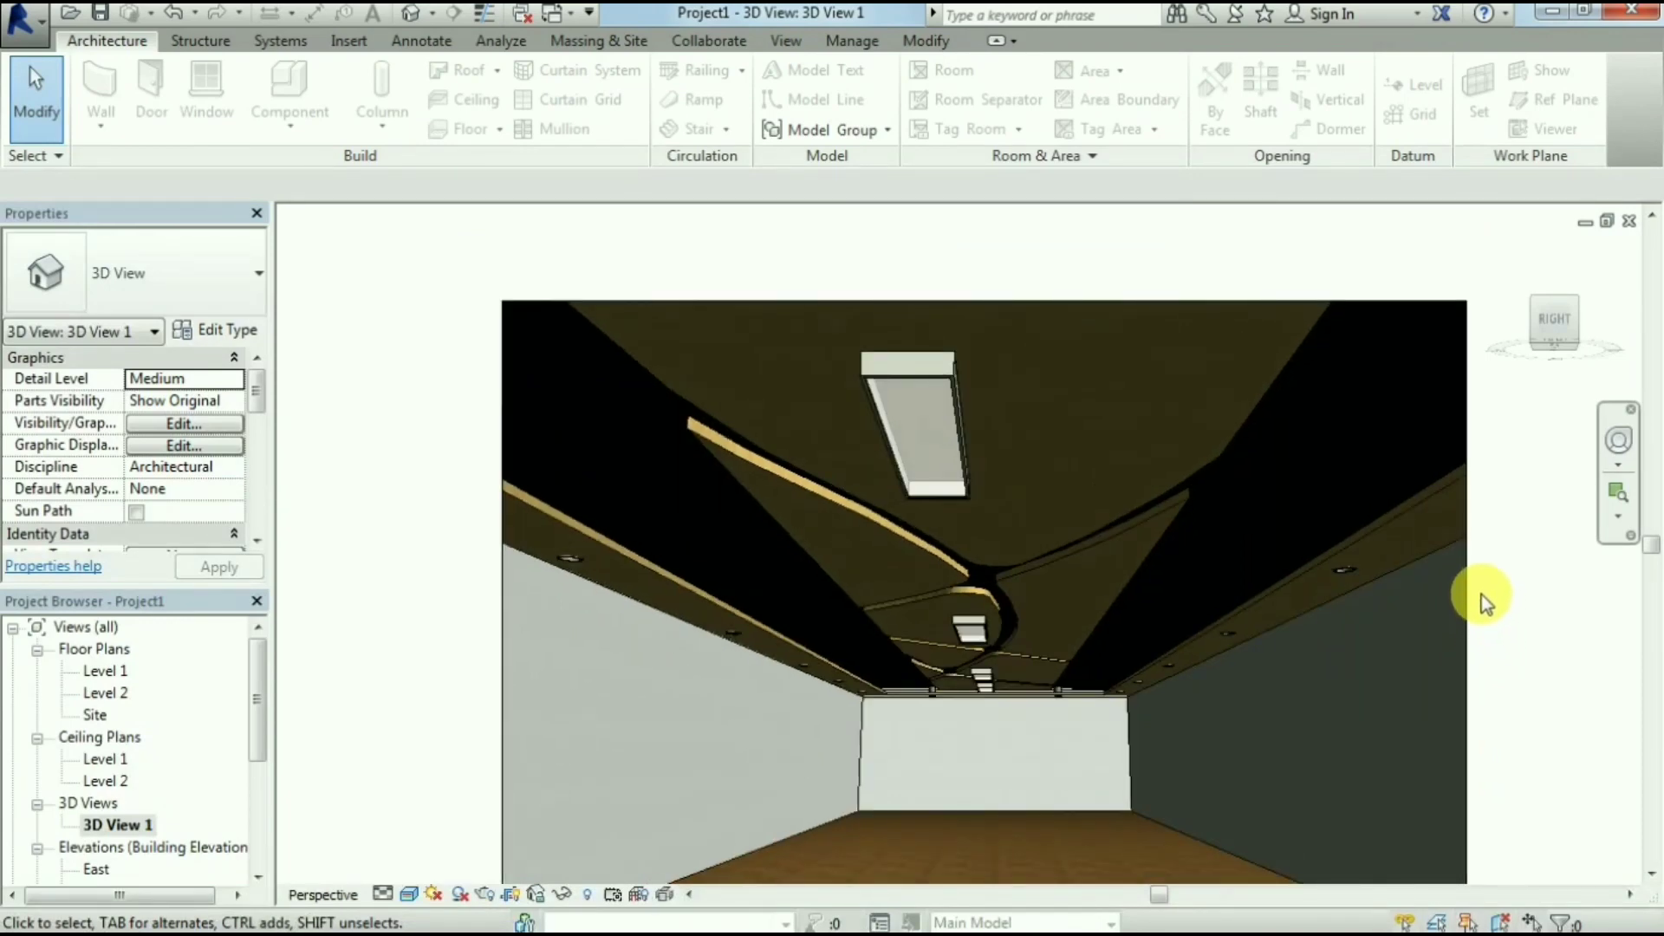
{"action": "middle_click_drag", "start_coordinate": [1482, 581], "coordinate": [1429, 559]}
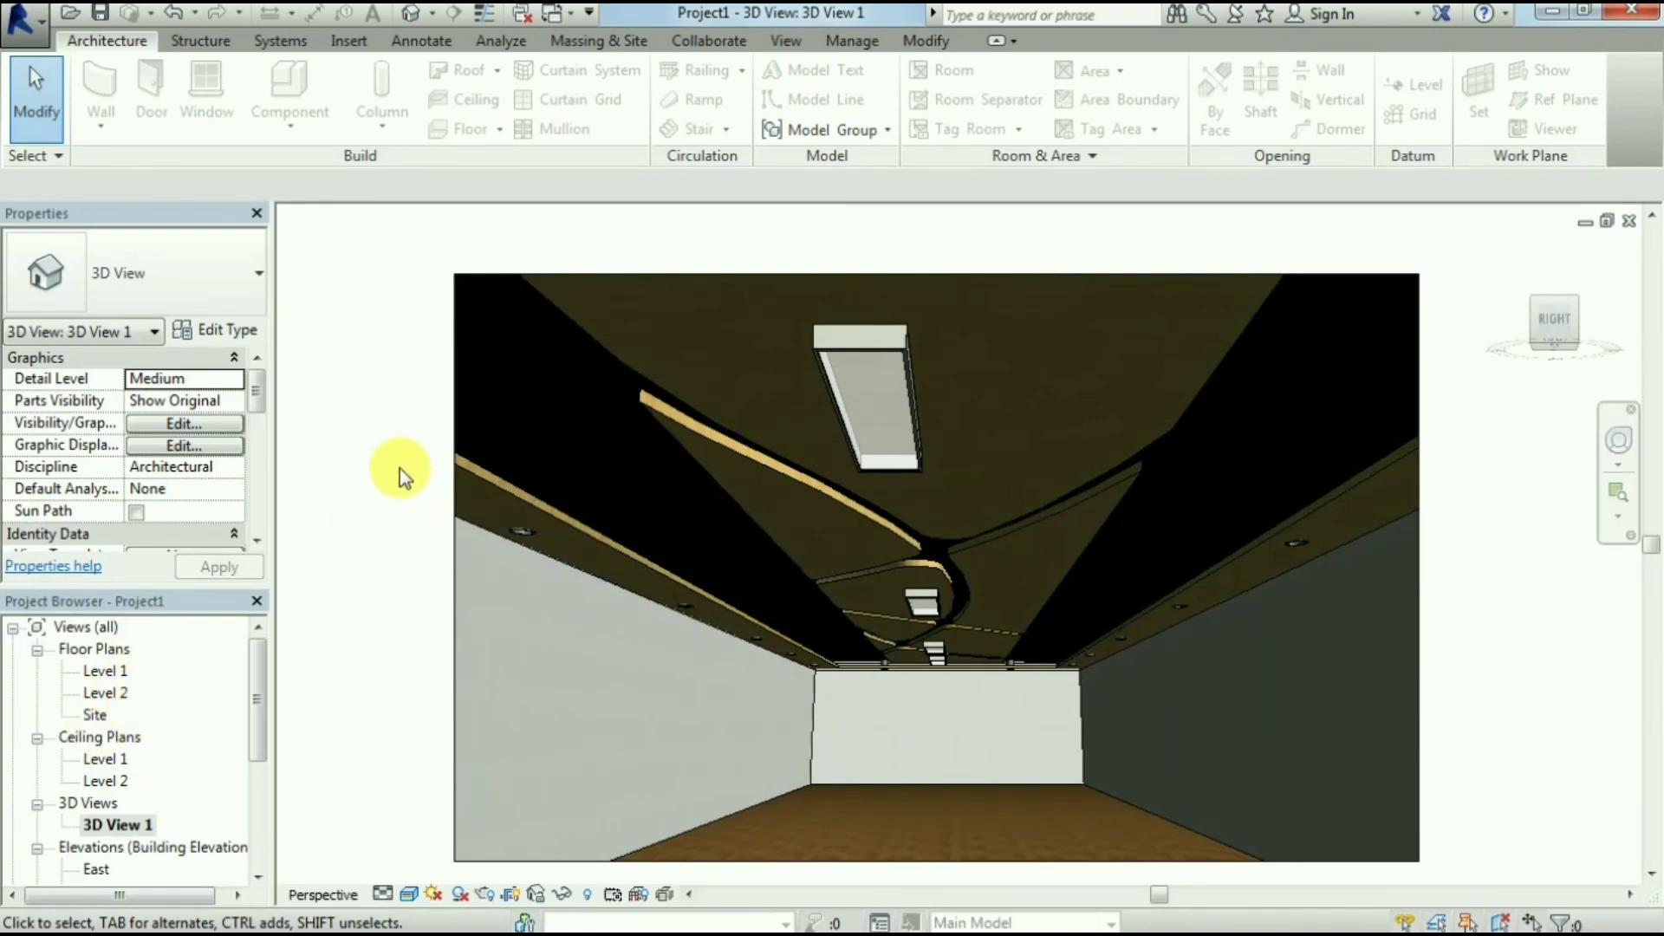
Render 3D View 1 at Draft quality with the Interior: Artificial only lighting scheme
{"action": "key", "text": "r"}
{"action": "key", "text": "r"}
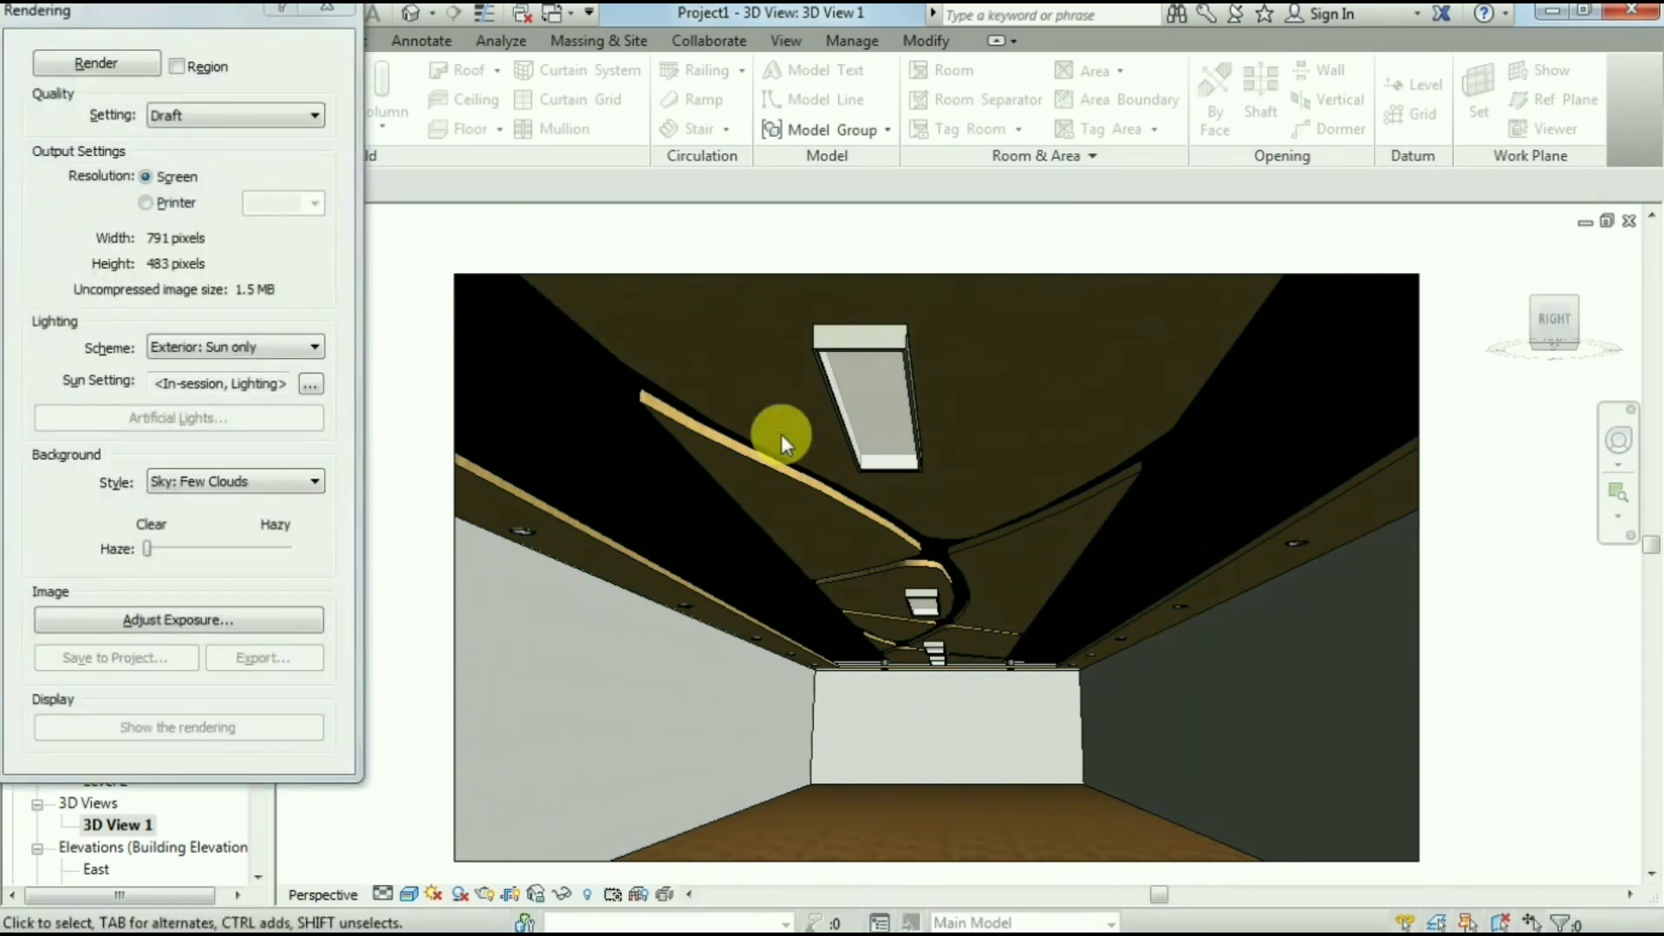
{"action": "left_click", "coordinate": [252, 129]}
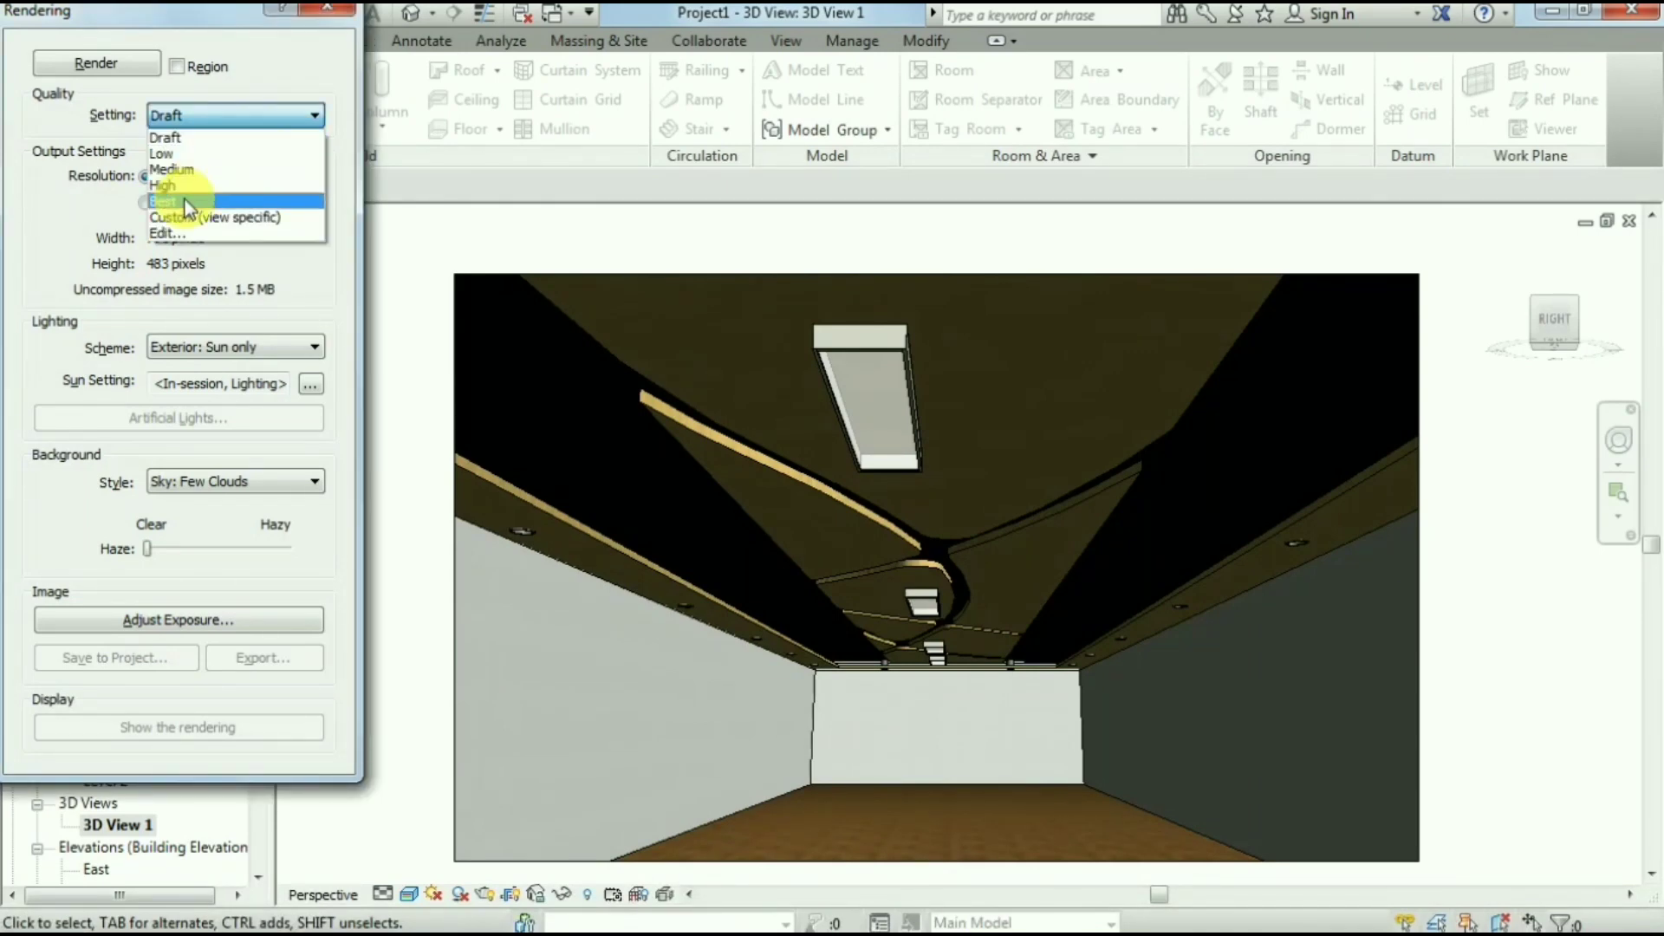
{"action": "left_click", "coordinate": [188, 140]}
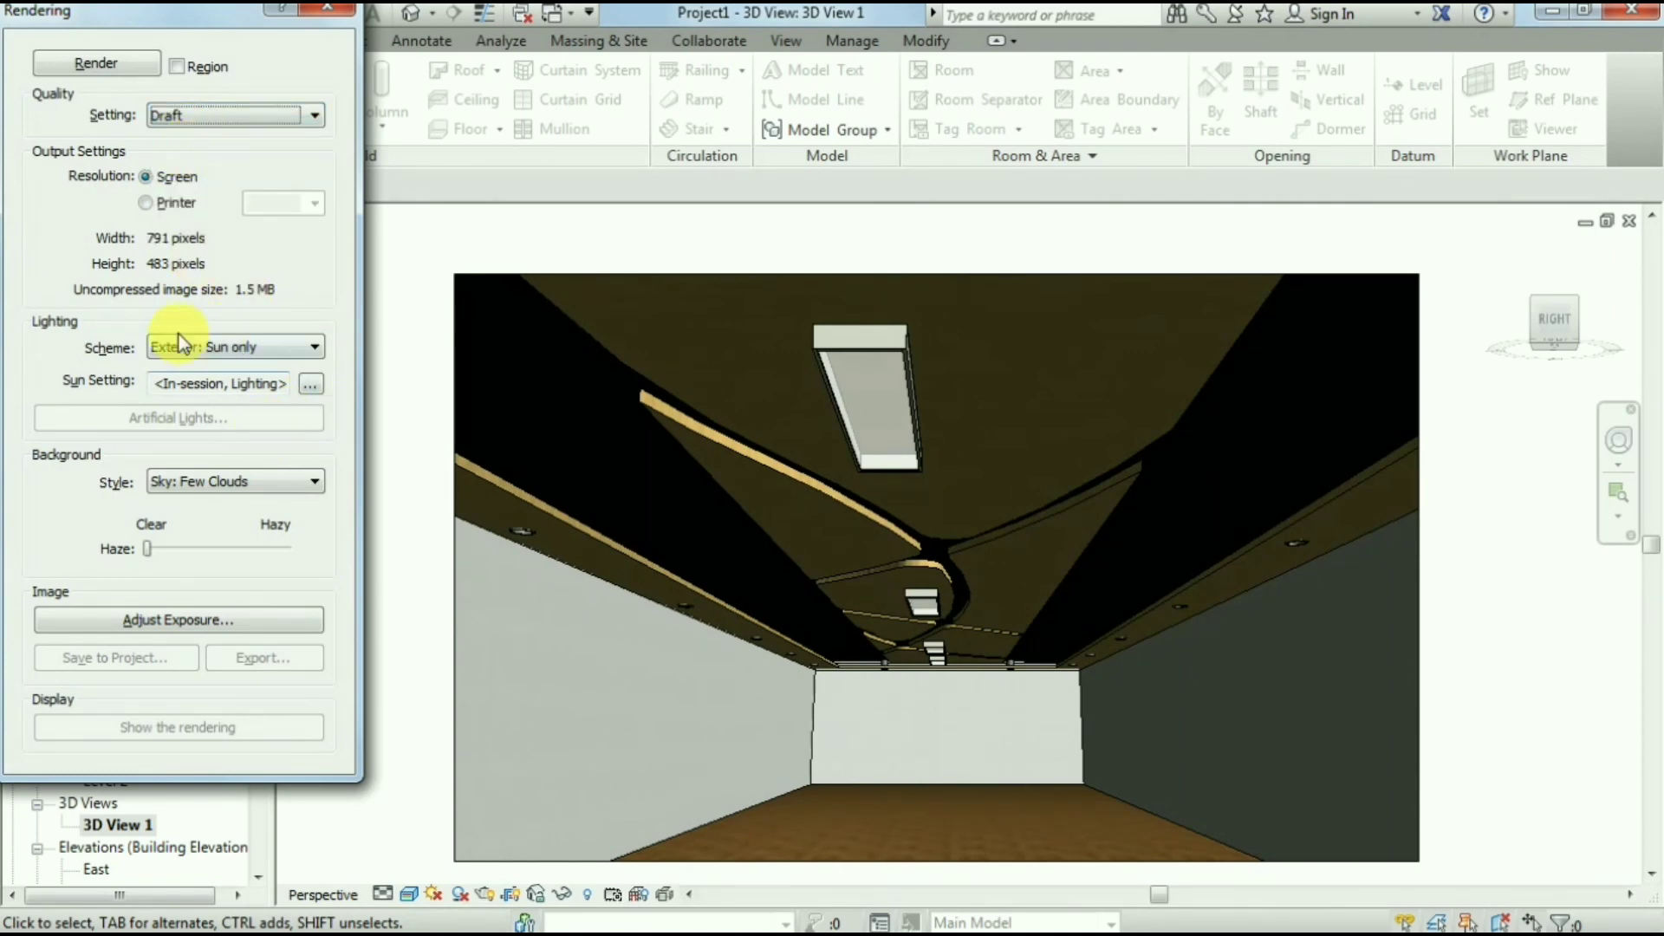
{"action": "left_click", "coordinate": [256, 347]}
{"action": "left_click", "coordinate": [205, 449]}
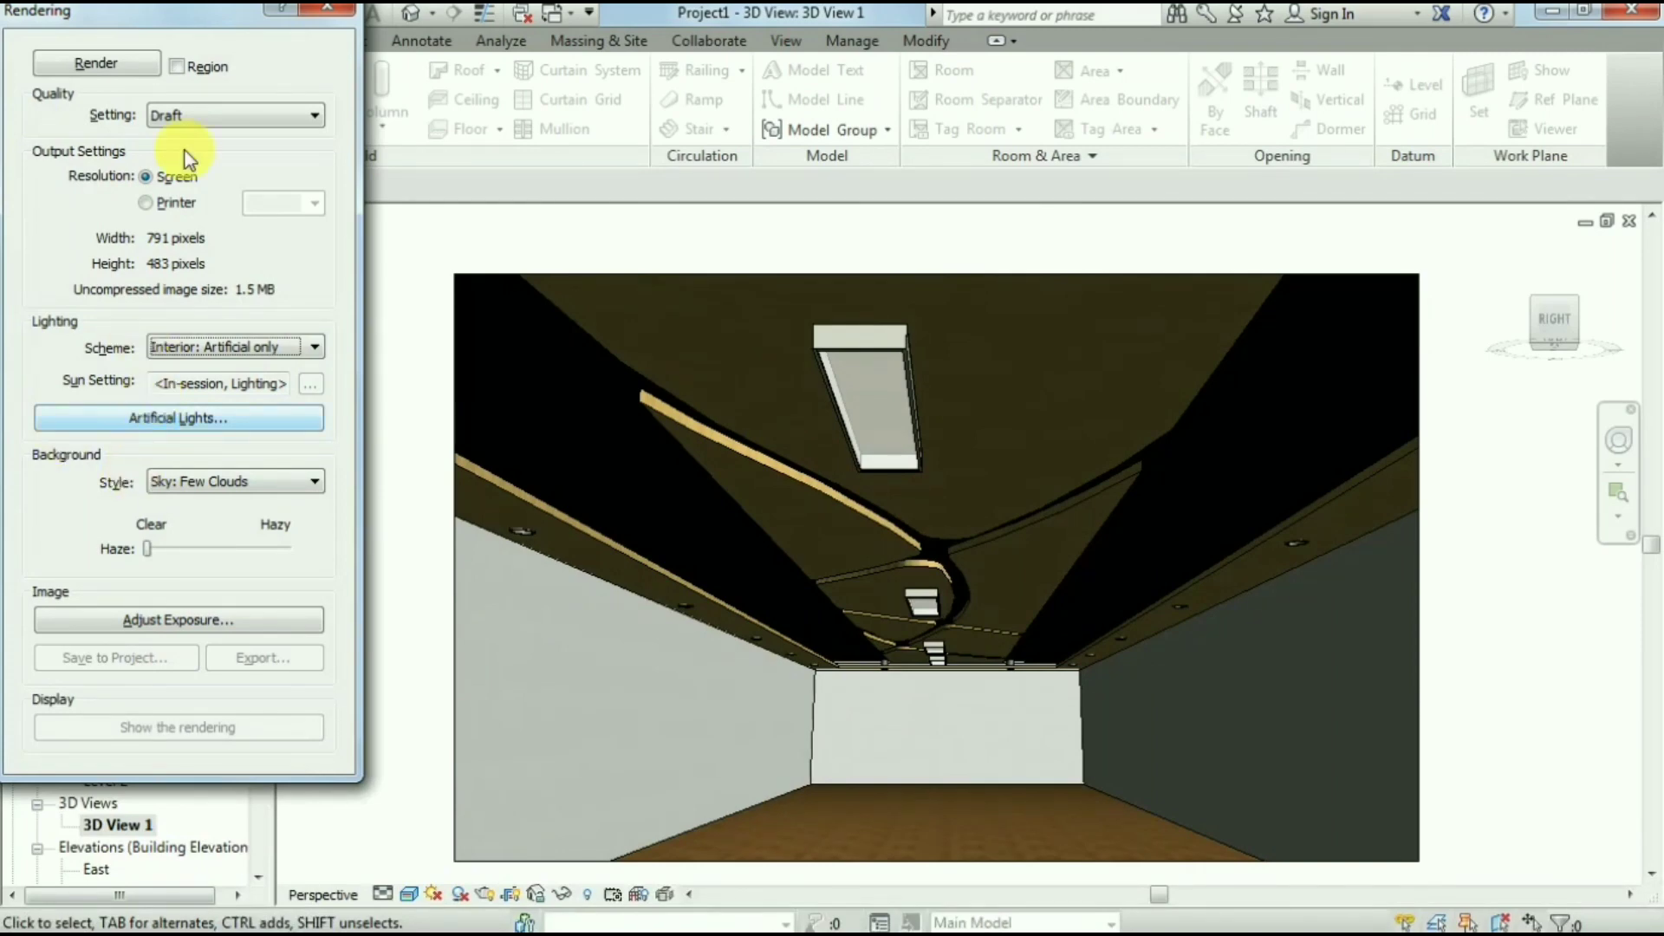
{"action": "left_click", "coordinate": [104, 64]}
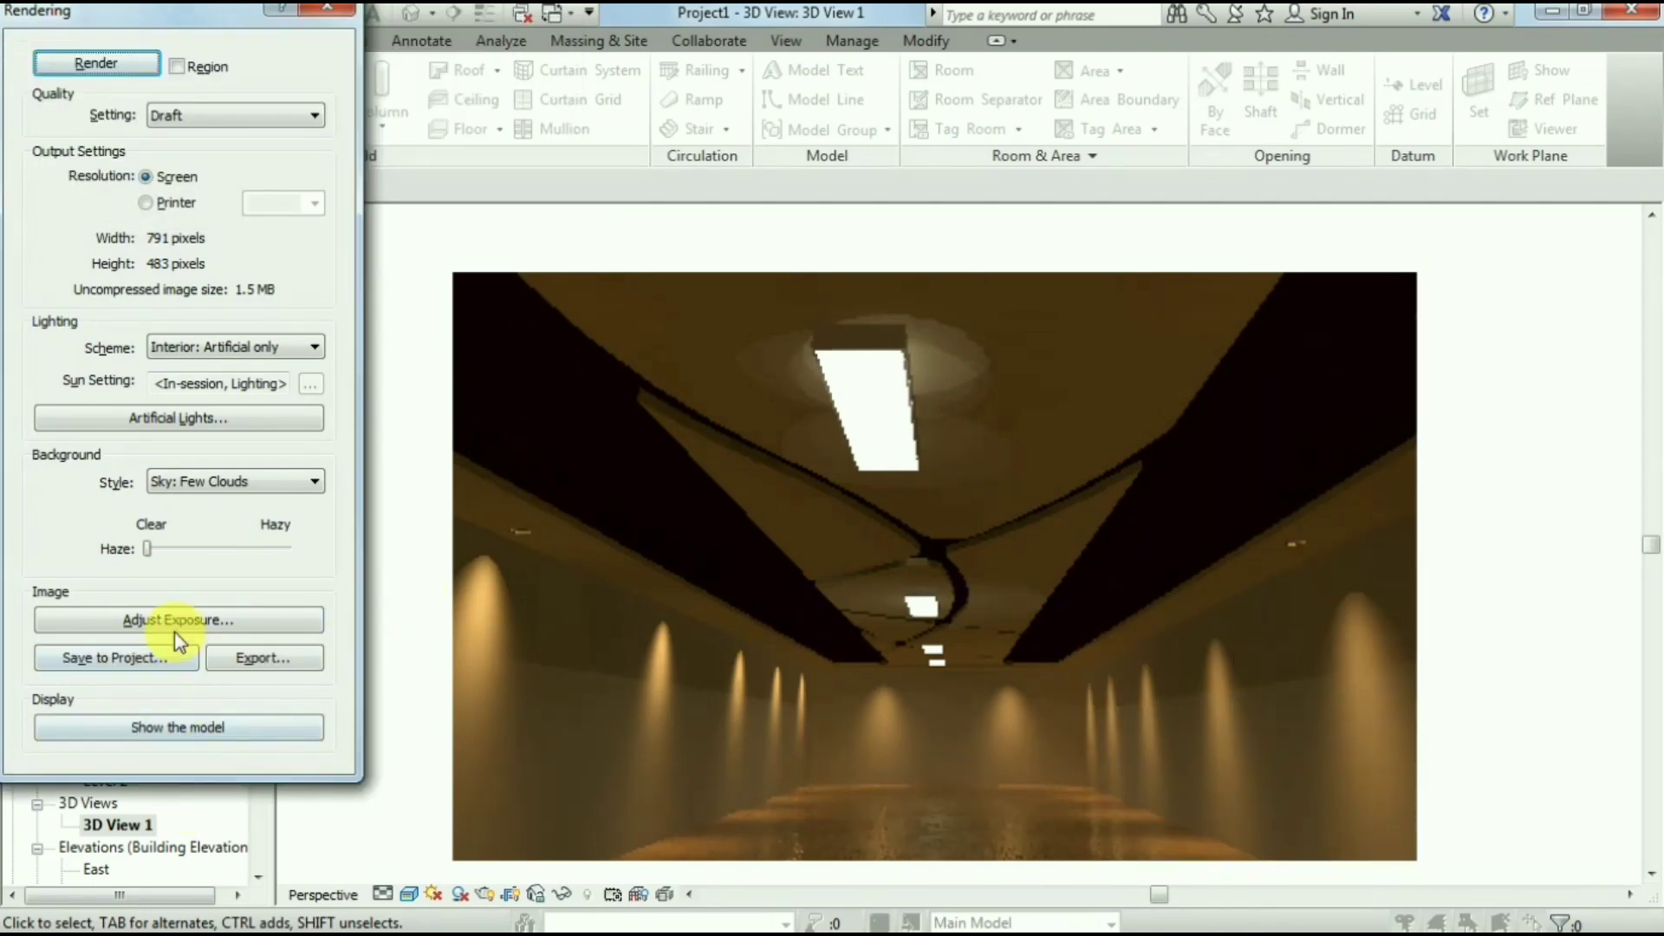
Save the render to the project and export it as JPEG 'ceiling model' to the Desktop
{"action": "left_click", "coordinate": [121, 657]}
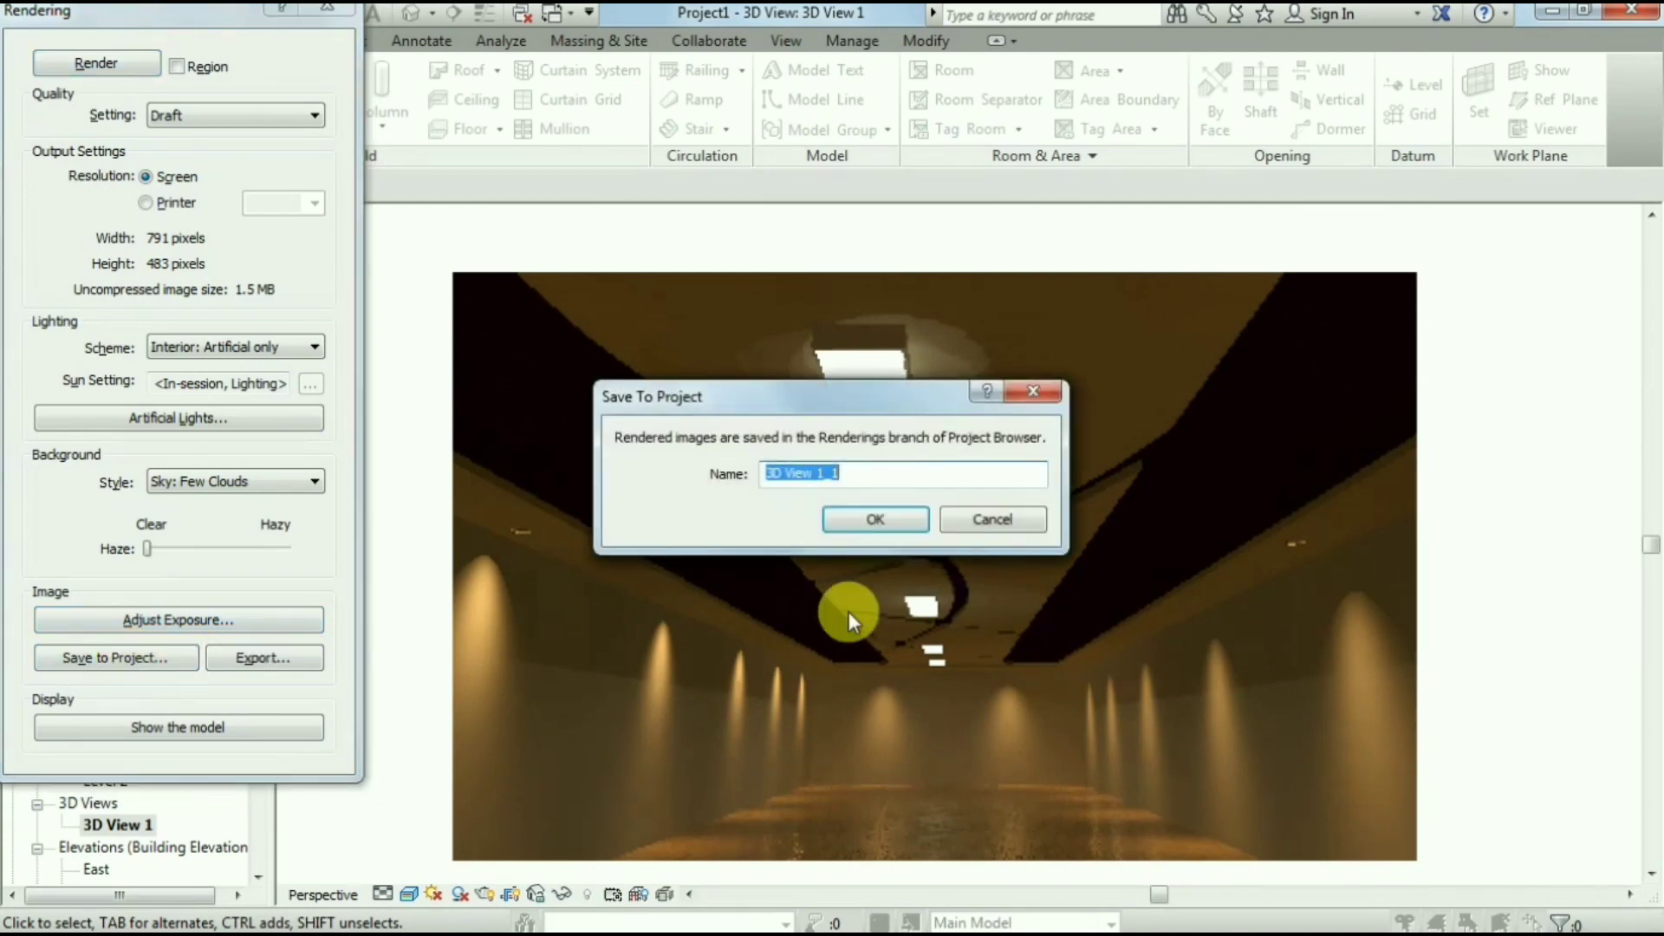
{"action": "left_click", "coordinate": [863, 522]}
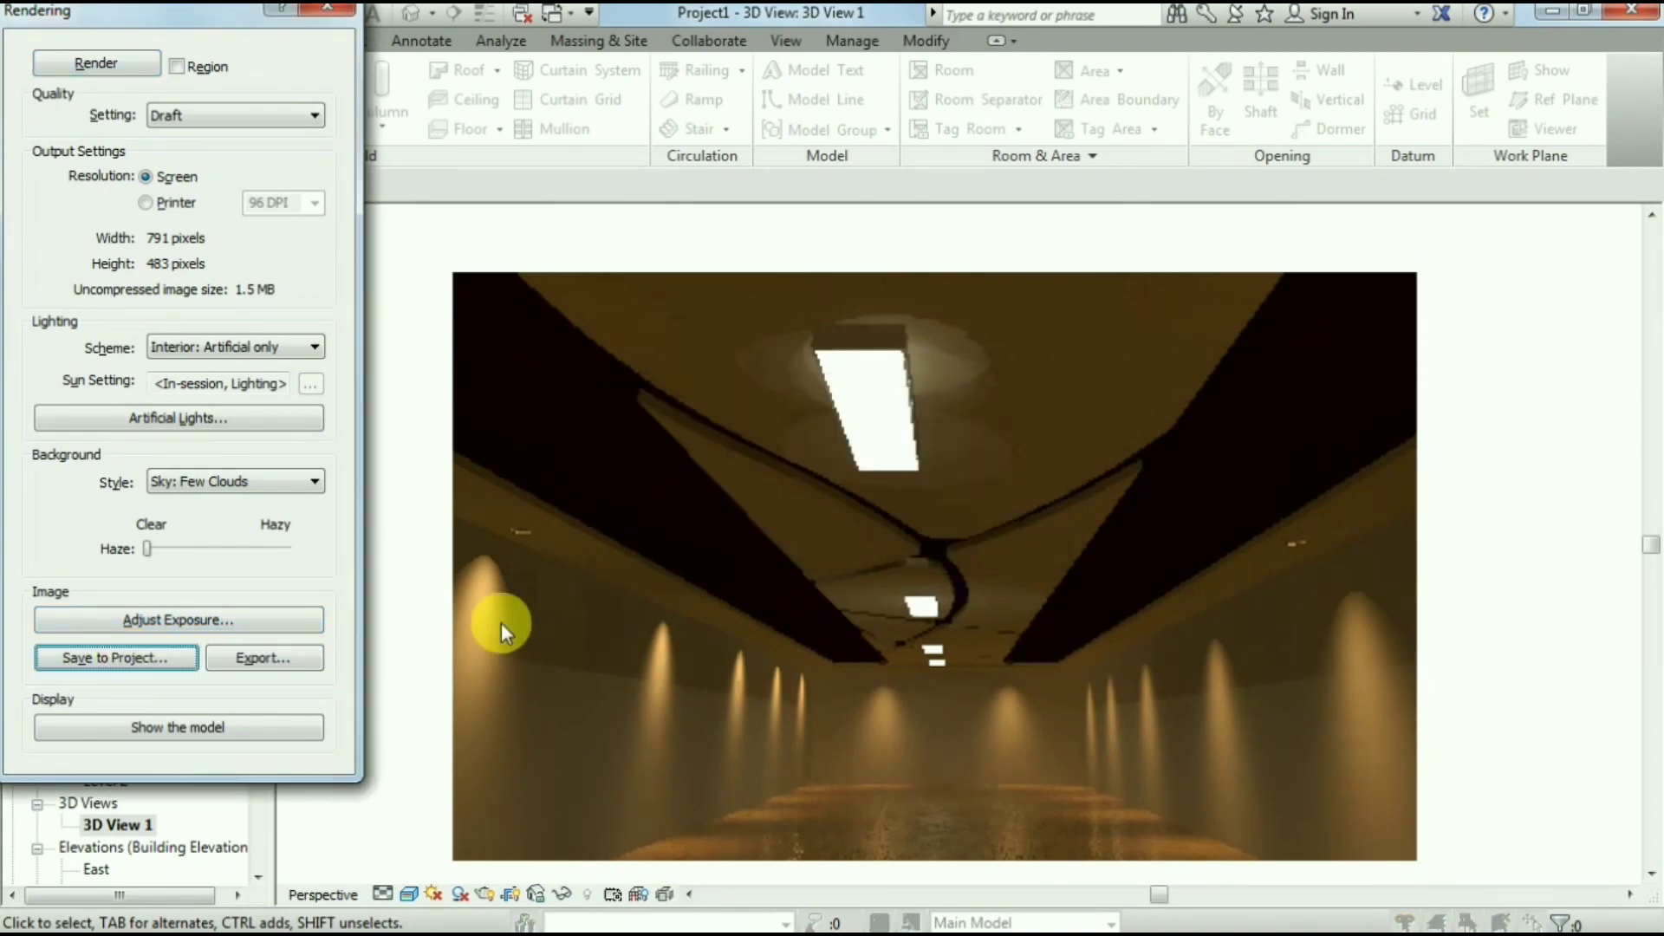
{"action": "left_click", "coordinate": [300, 659]}
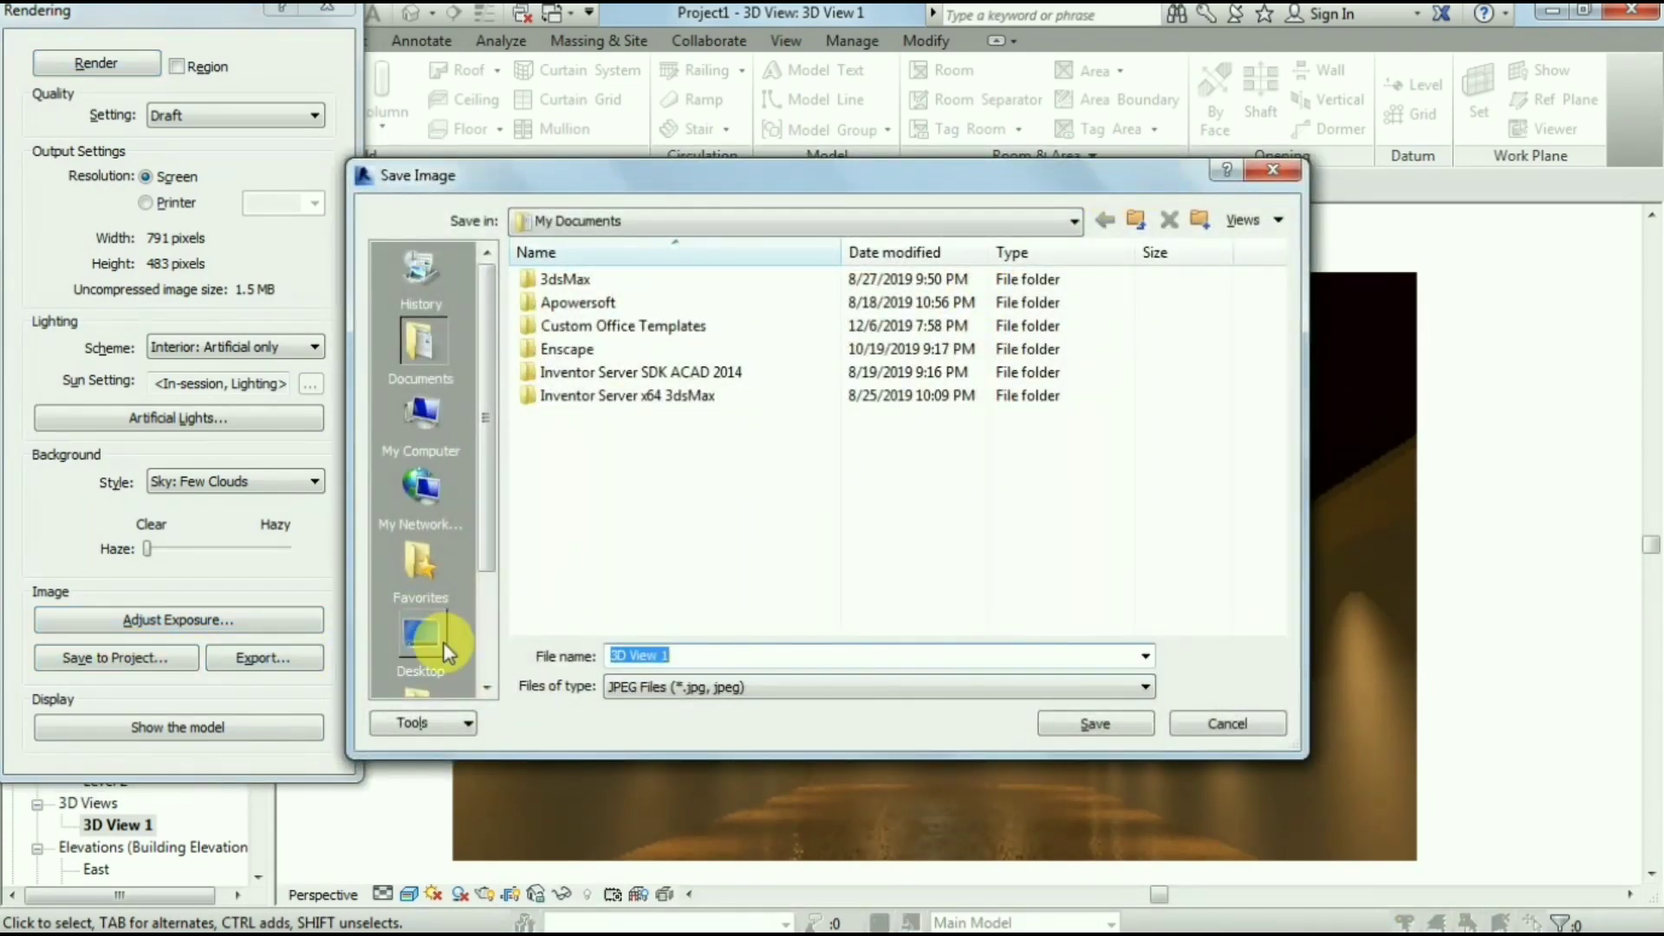
{"action": "left_click", "coordinate": [421, 643]}
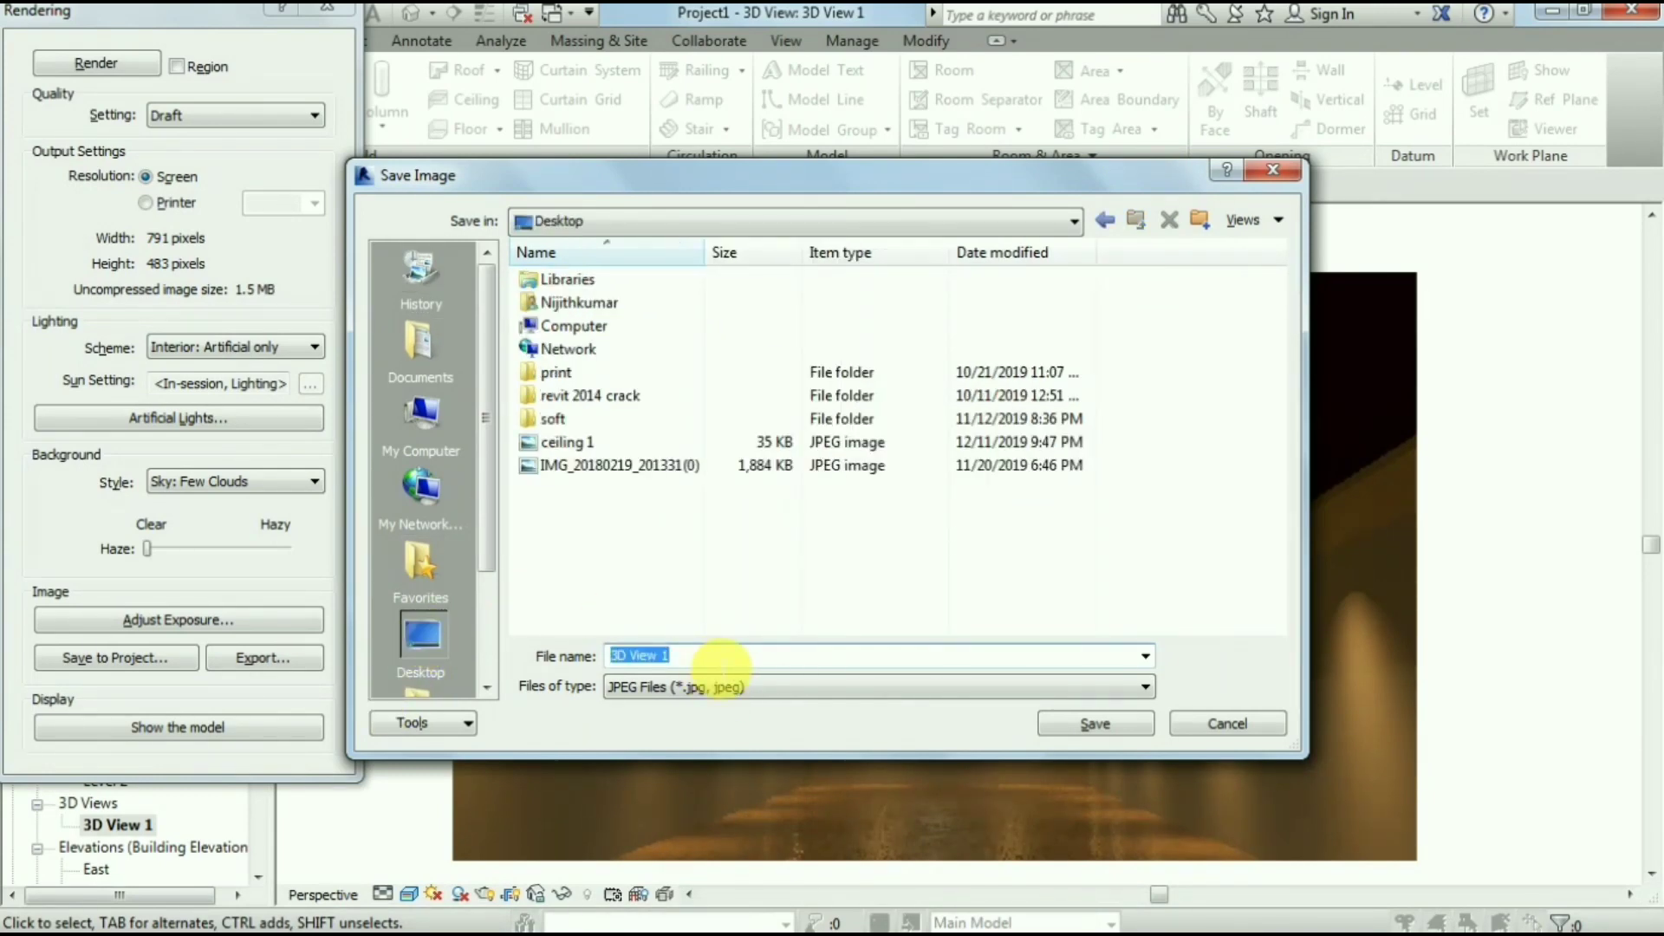
{"action": "type", "text": "cei"}
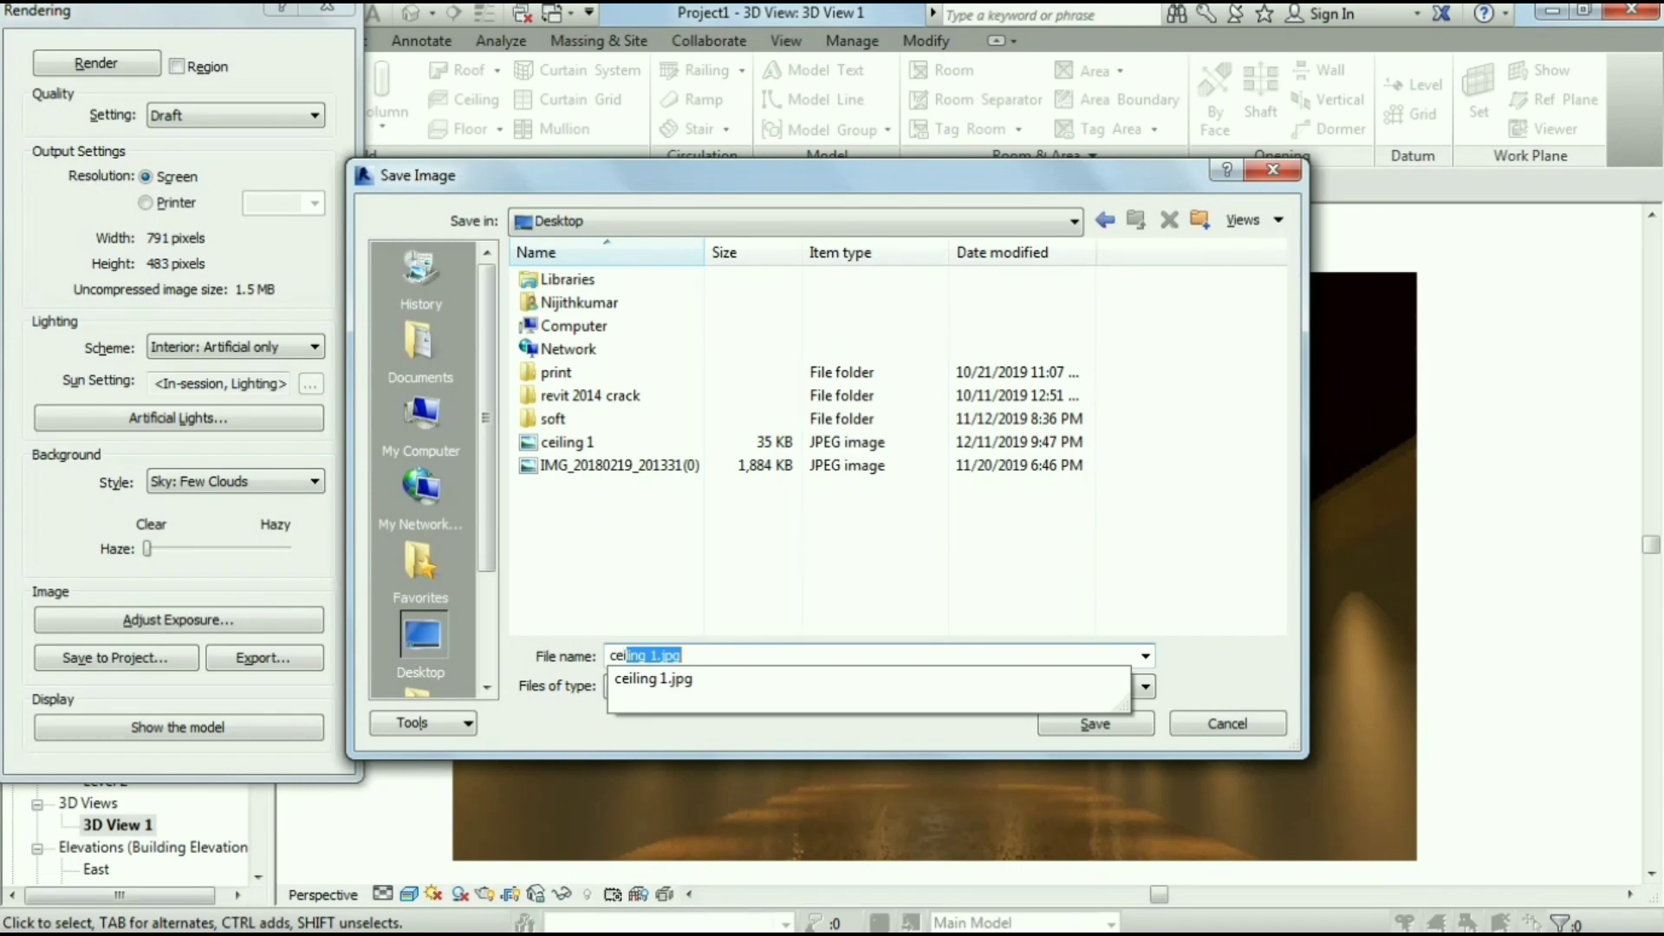
{"action": "type", "text": "model"}
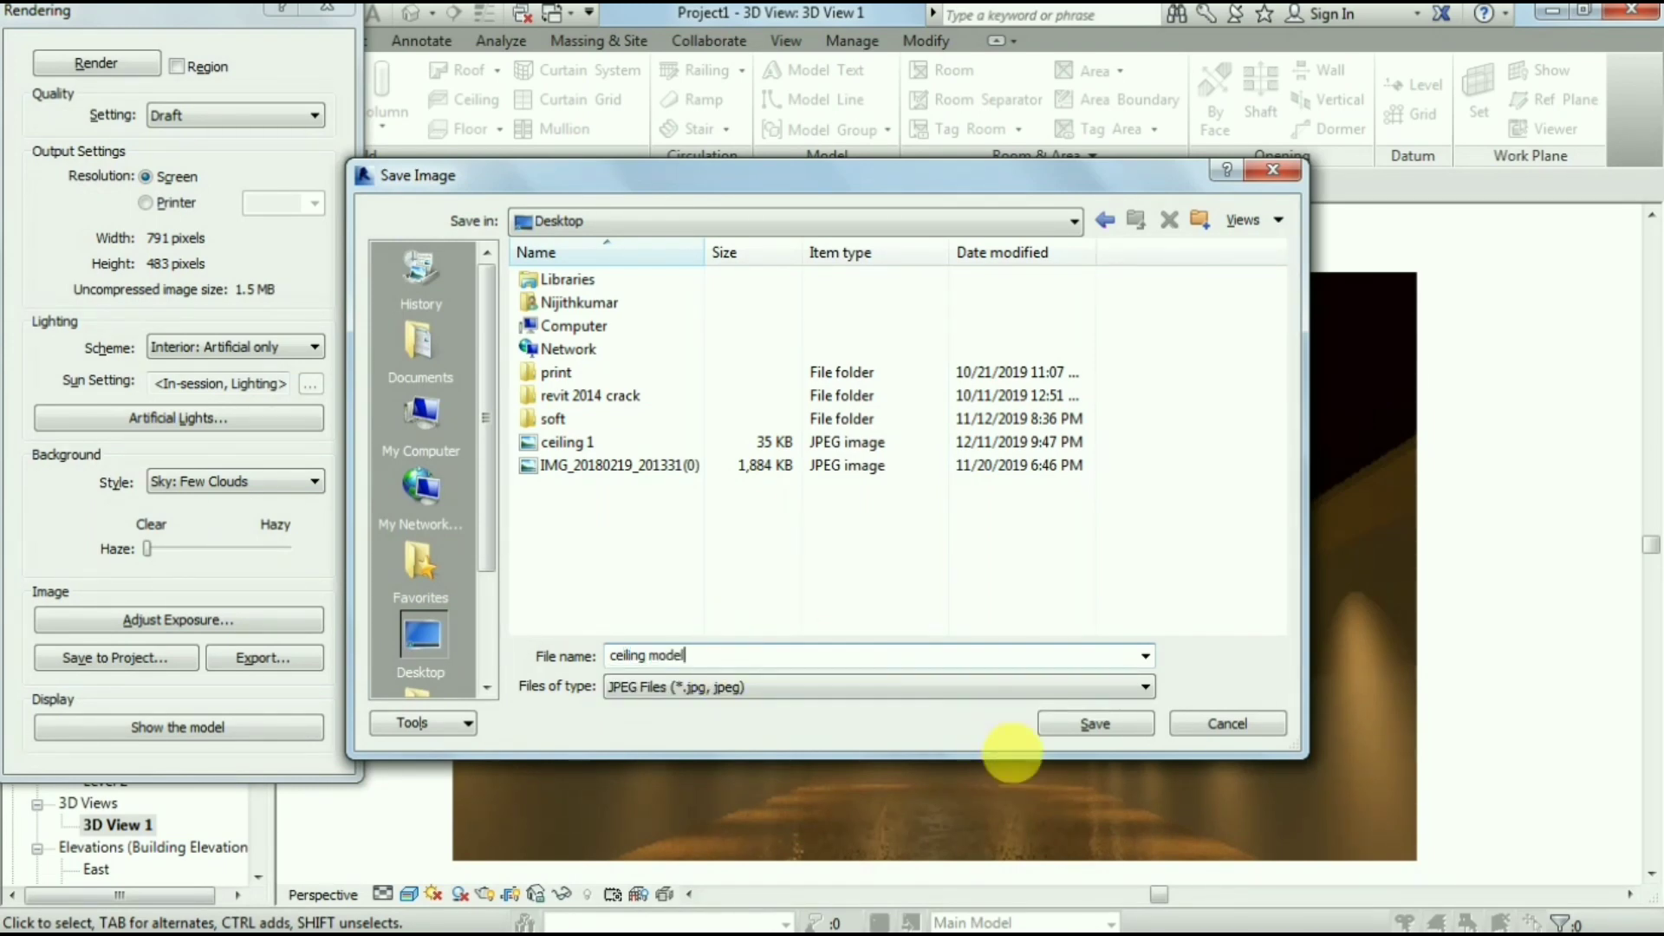
{"action": "left_click", "coordinate": [1074, 732]}
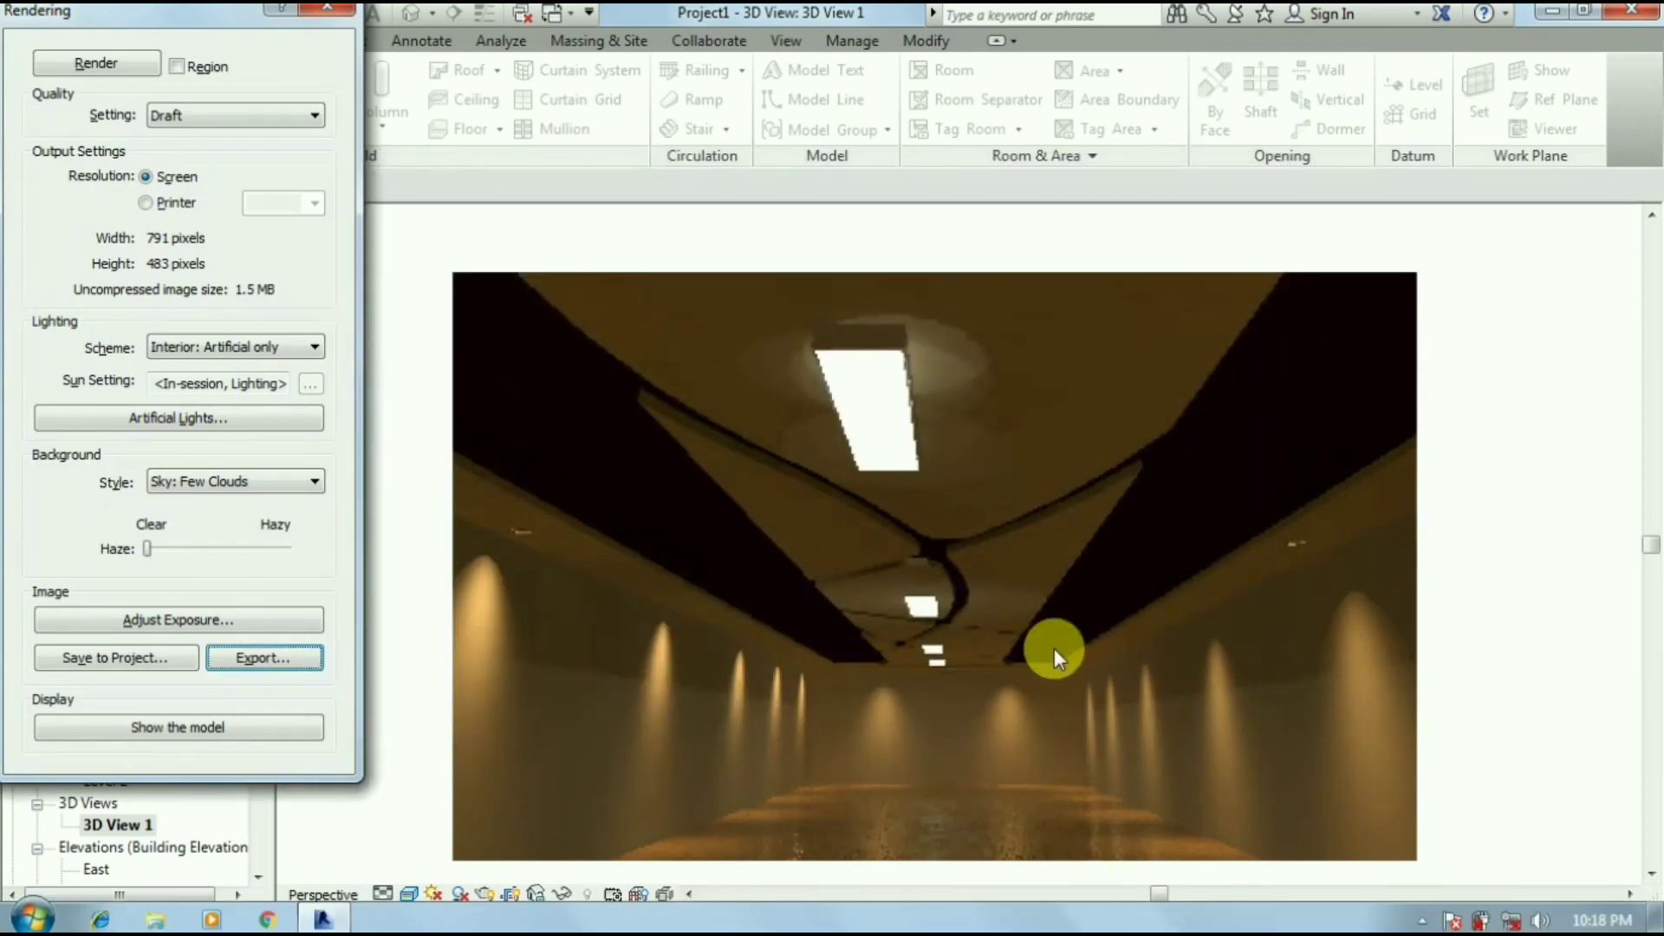